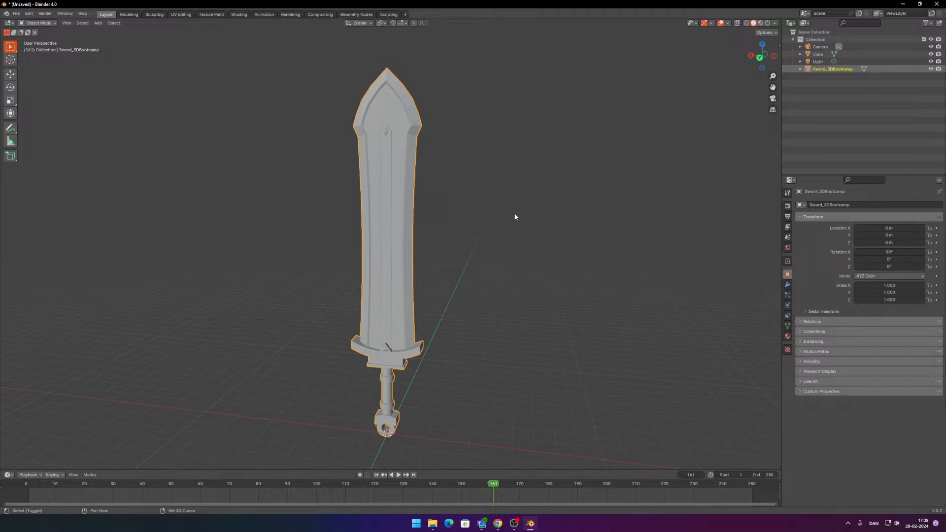
Step: Inspect the sword's overall shape and blade surface from several angles and distances, with nothing selected
shift+middle_drag(518, 215, 507, 218)
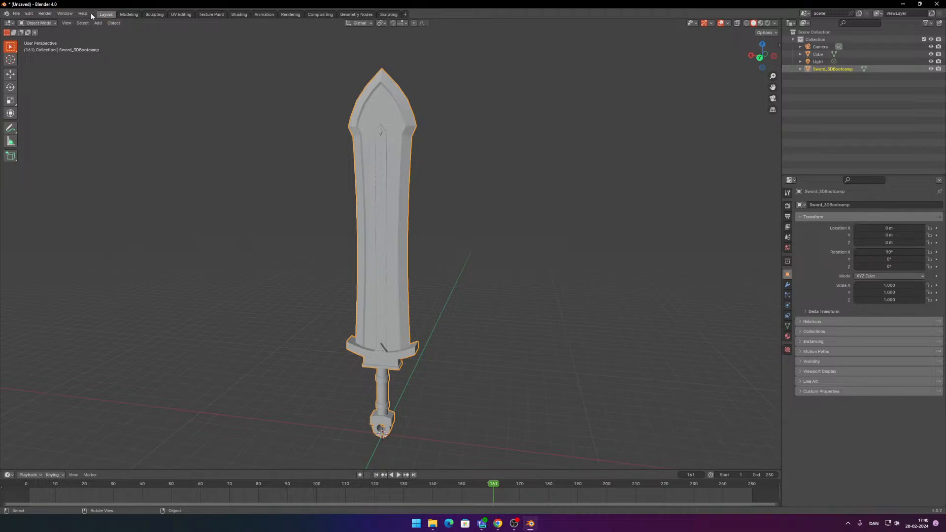
click(492, 200)
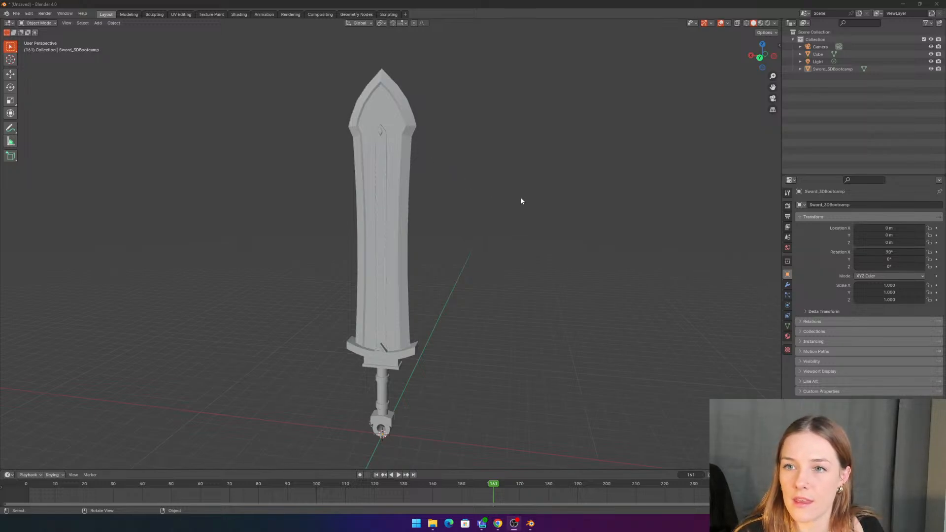
shift+middle_drag(520, 197, 492, 197)
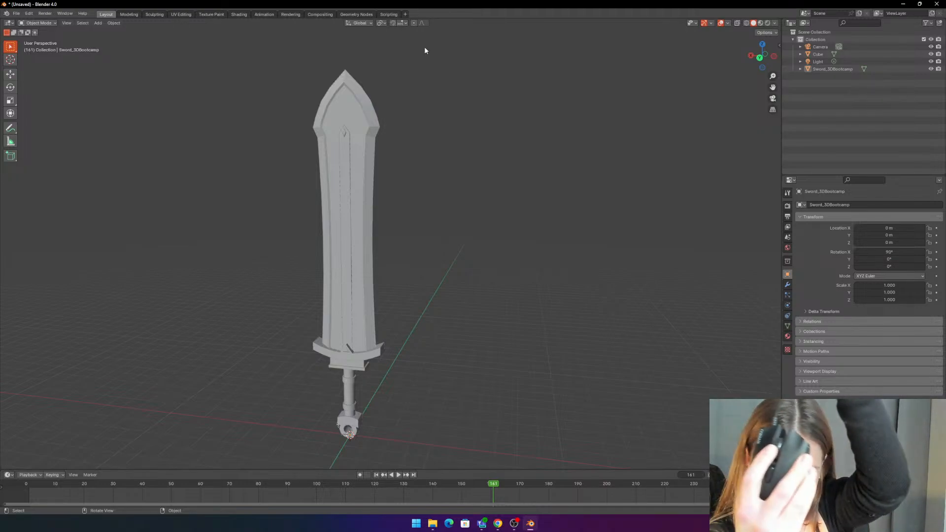
scroll(424, 48, down, 2)
scroll(424, 48, up, 2)
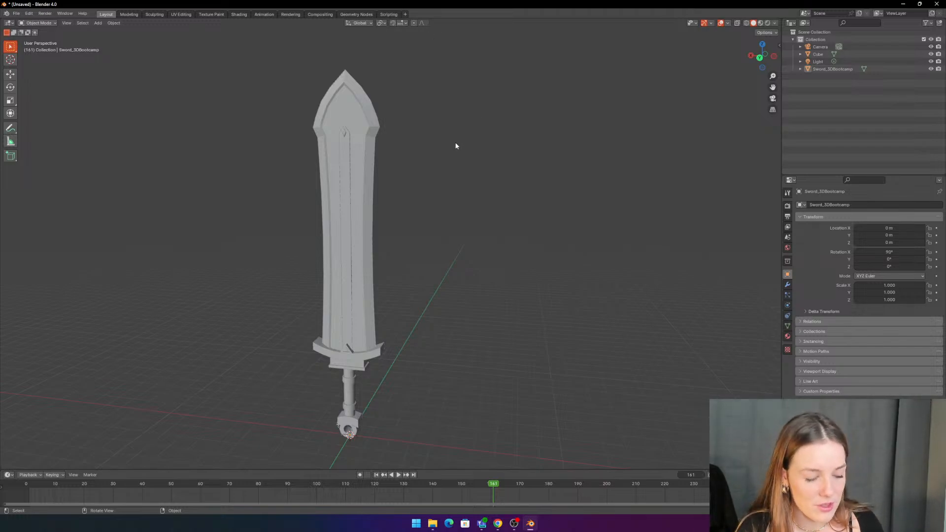
middle_drag(454, 194, 483, 207)
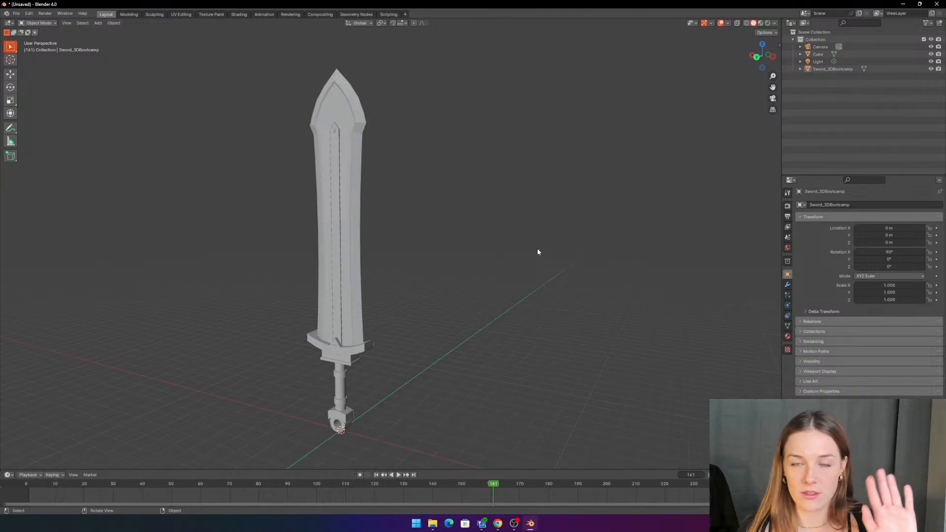
middle_drag(538, 252, 514, 236)
scroll(518, 270, up, 4)
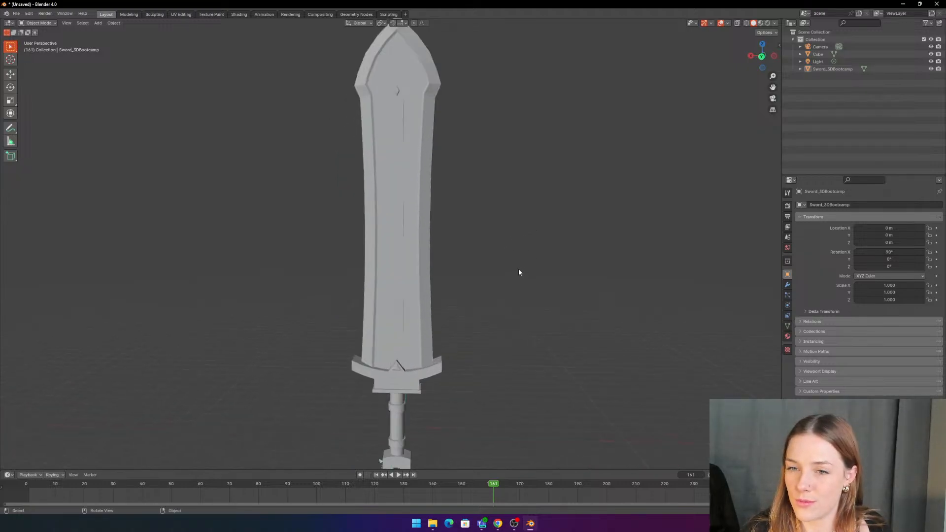
scroll(442, 254, down, 5)
scroll(443, 249, up, 4)
scroll(468, 244, up, 2)
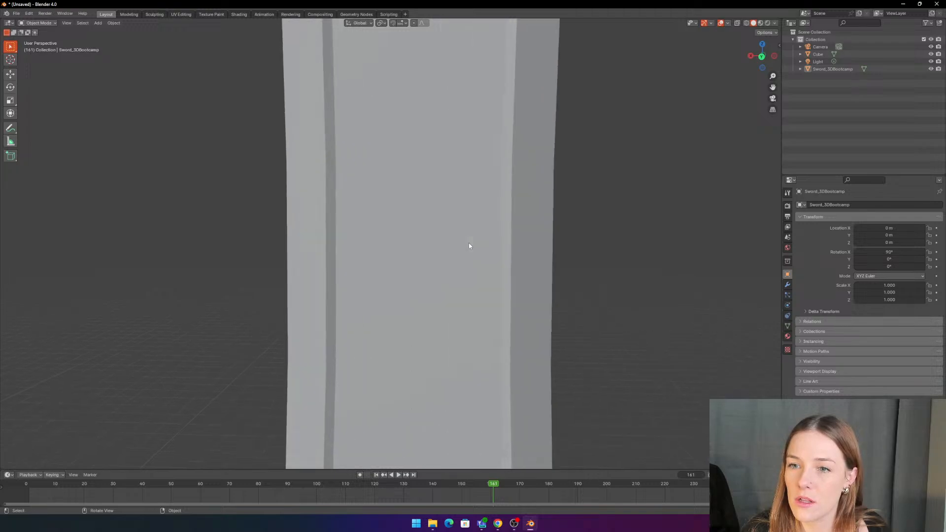
scroll(468, 244, down, 7)
scroll(544, 251, up, 2)
scroll(481, 253, up, 4)
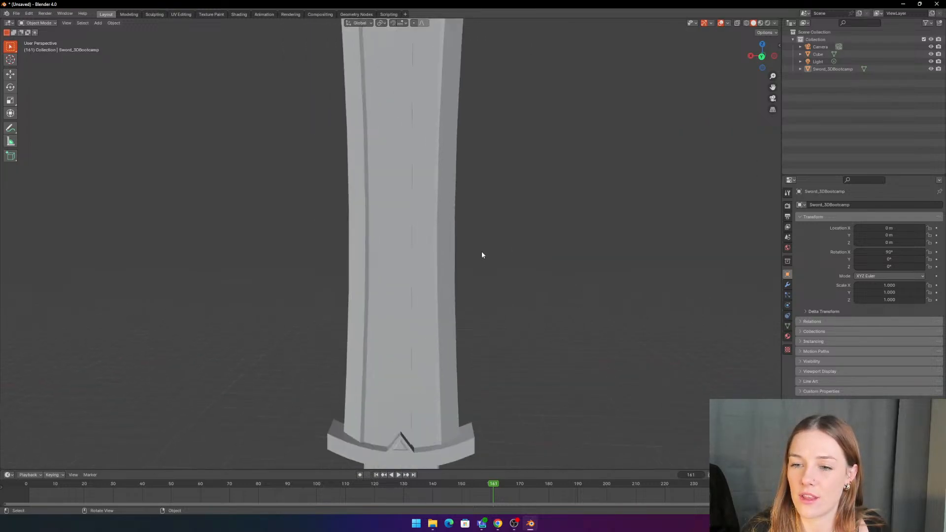
scroll(481, 256, down, 5)
scroll(465, 268, up, 1)
middle_drag(465, 272, 481, 253)
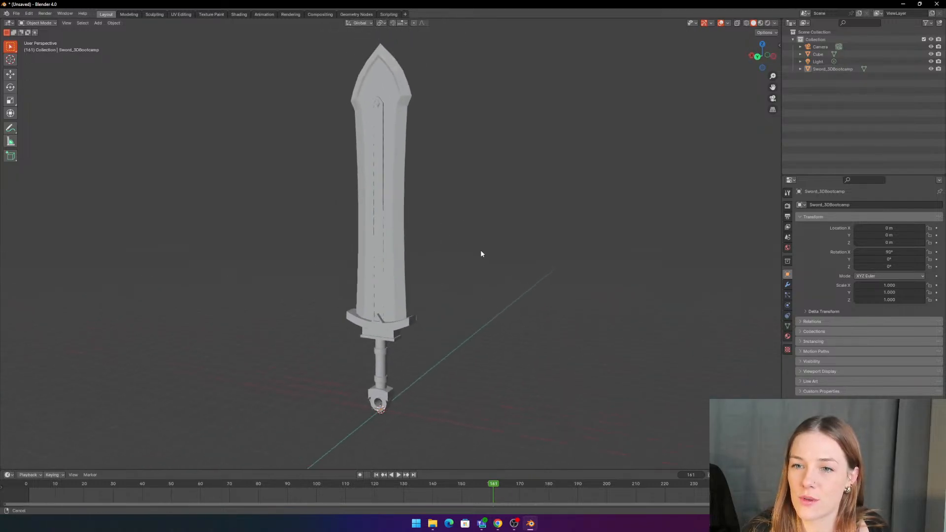
scroll(492, 274, up, 3)
scroll(494, 270, down, 1)
scroll(512, 222, down, 2)
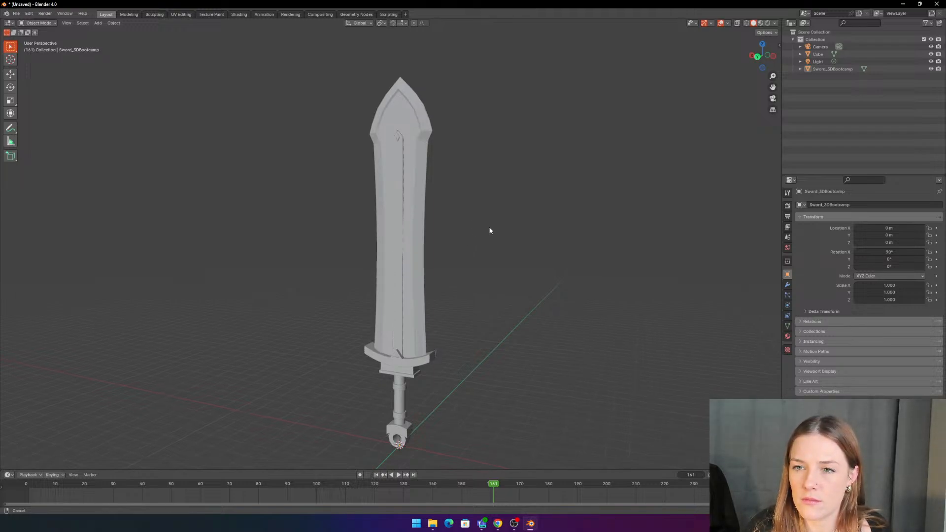
key(b)
key(Escape)
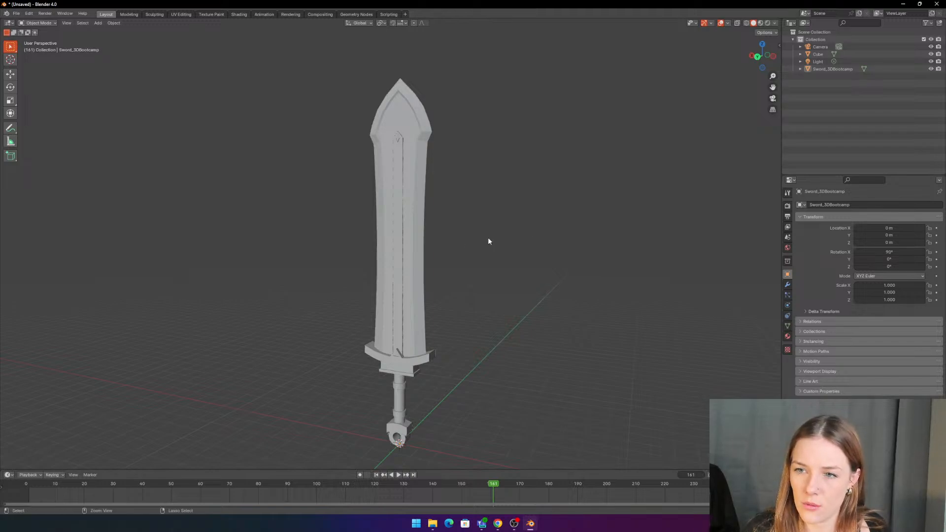
Step: Inspect the sword's crossguard, its triangular detail and the top of the grip up close
scroll(461, 249, up, 3)
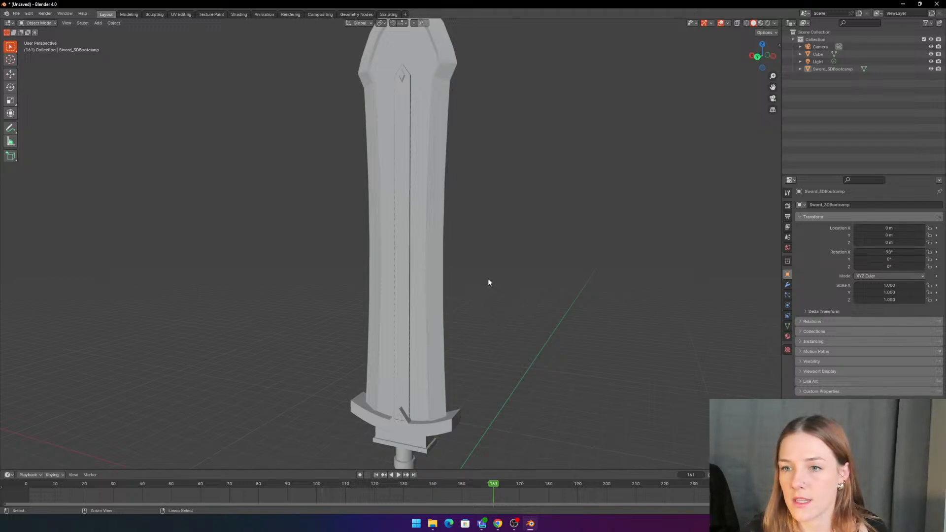
ctrl+middle_drag(486, 277, 323, 282)
ctrl+middle_drag(527, 224, 568, 346)
shift+middle_drag(570, 378, 652, 238)
scroll(445, 232, down, 5)
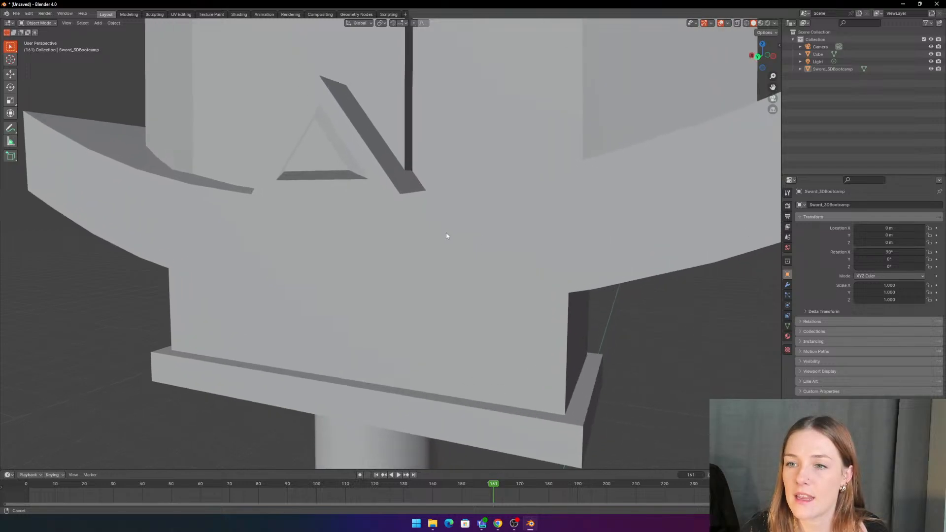
scroll(453, 224, up, 6)
scroll(453, 219, down, 6)
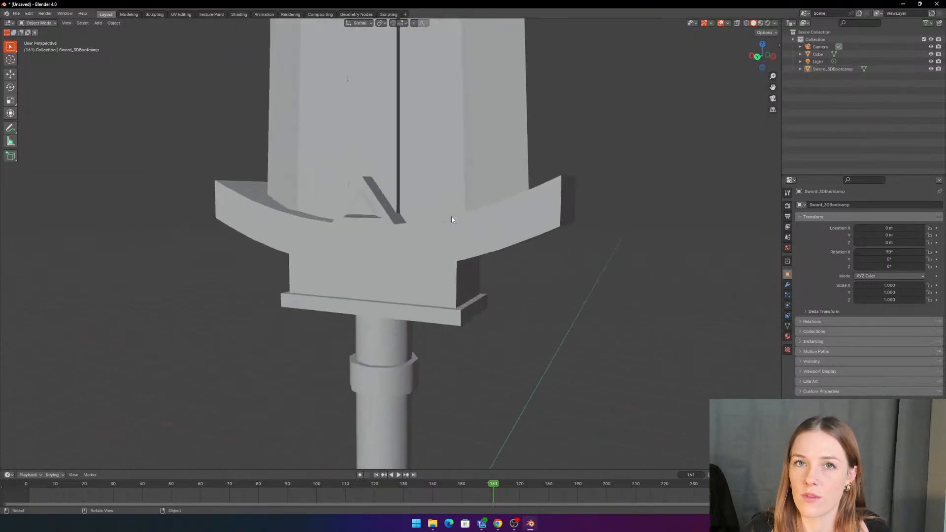
shift+middle_drag(467, 151, 481, 218)
scroll(461, 235, up, 2)
scroll(480, 218, down, 1)
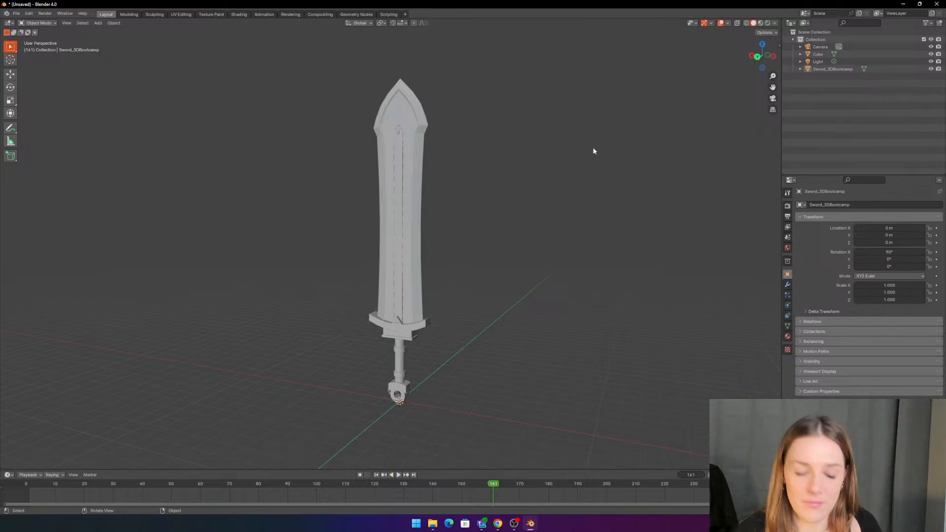
middle_drag(507, 131, 504, 153)
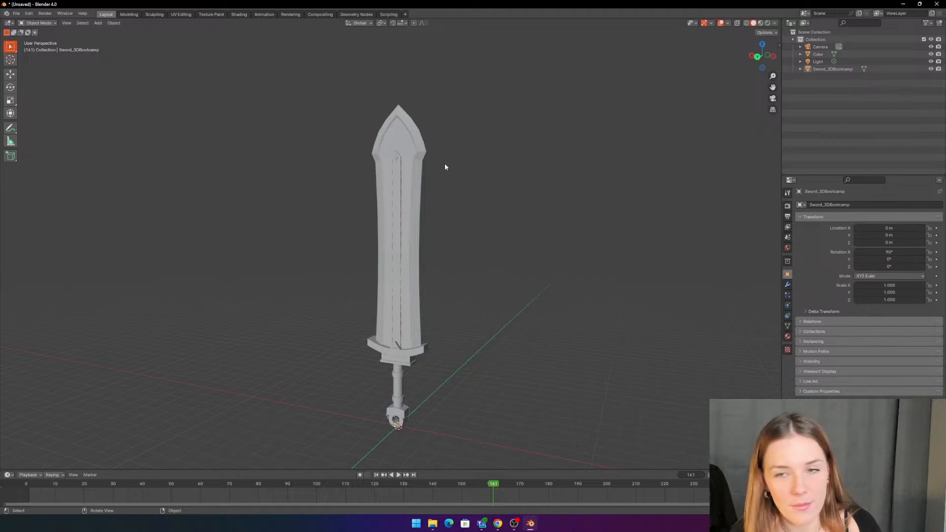
drag(307, 130, 430, 98)
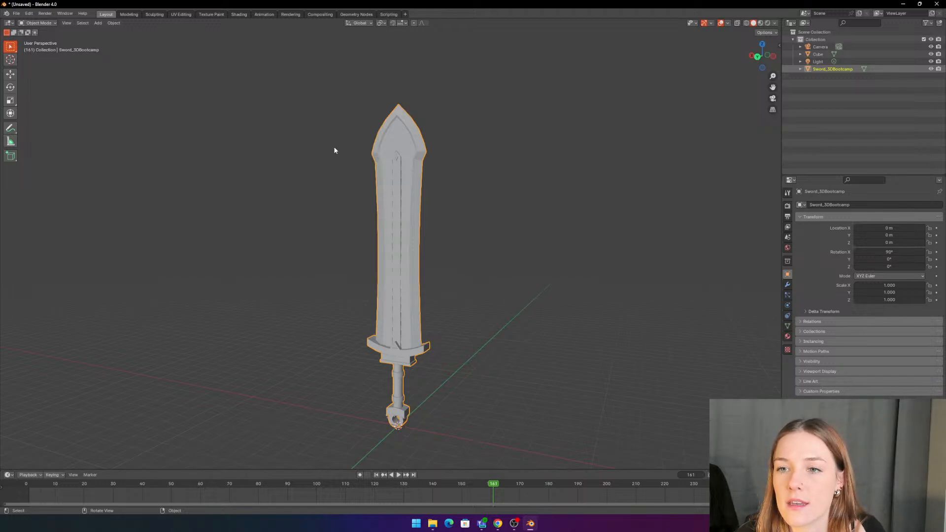
shift+middle_drag(289, 165, 279, 149)
click(278, 149)
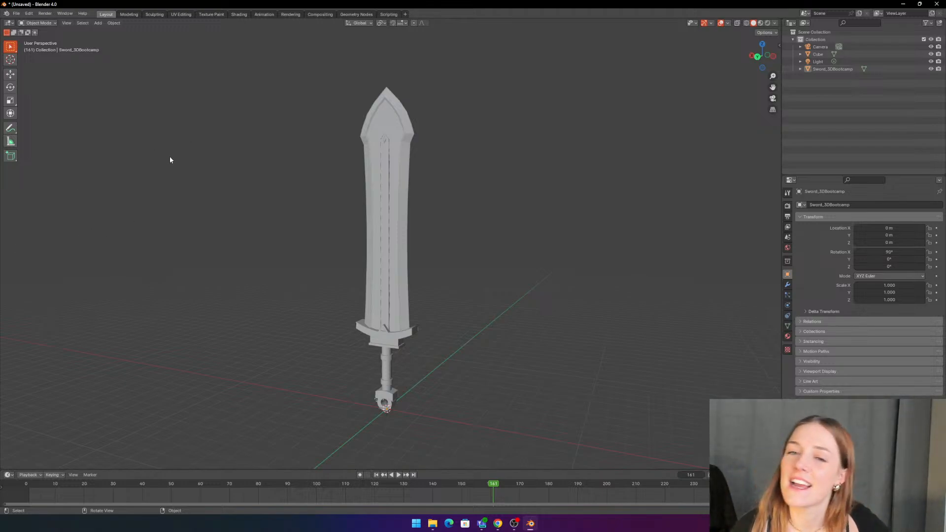
click(113, 23)
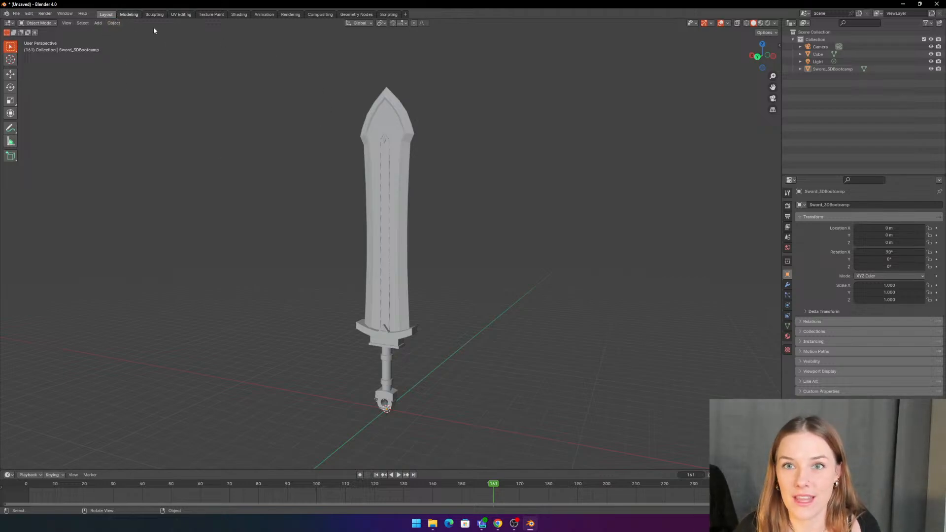
drag(305, 64, 485, 140)
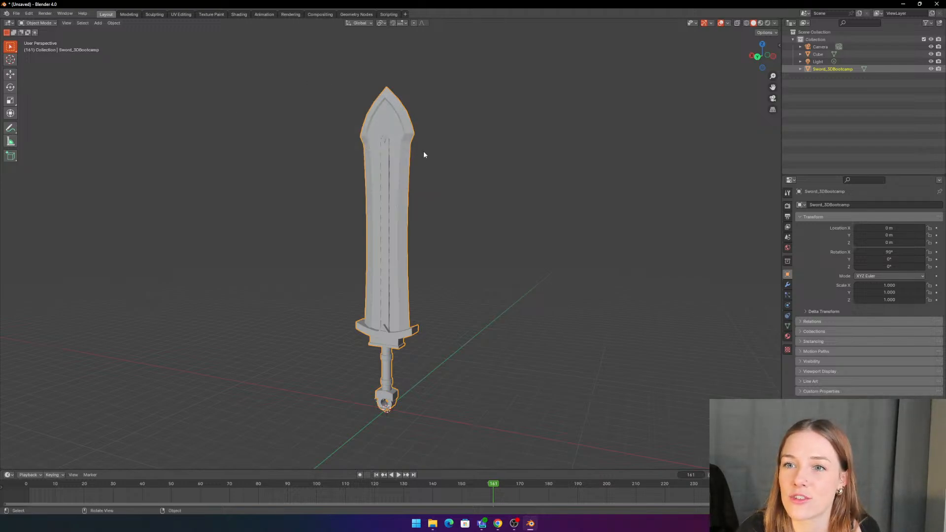
click(420, 114)
click(395, 114)
click(437, 100)
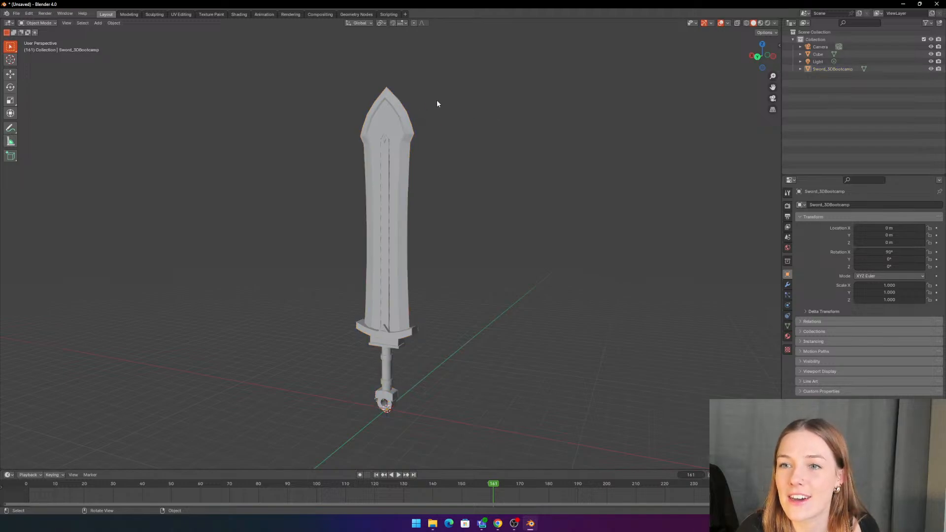
Step: Select the camera near the sword's pommel and hide it in the viewport
shift+middle_drag(428, 359, 418, 282)
scroll(418, 282, up, 6)
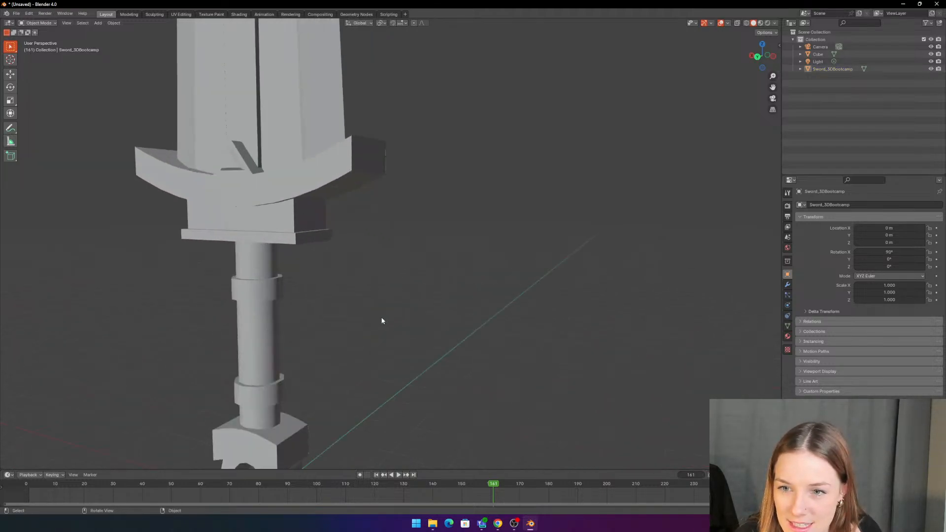
shift+middle_drag(337, 379, 436, 282)
shift+middle_drag(436, 281, 333, 256)
scroll(333, 257, up, 4)
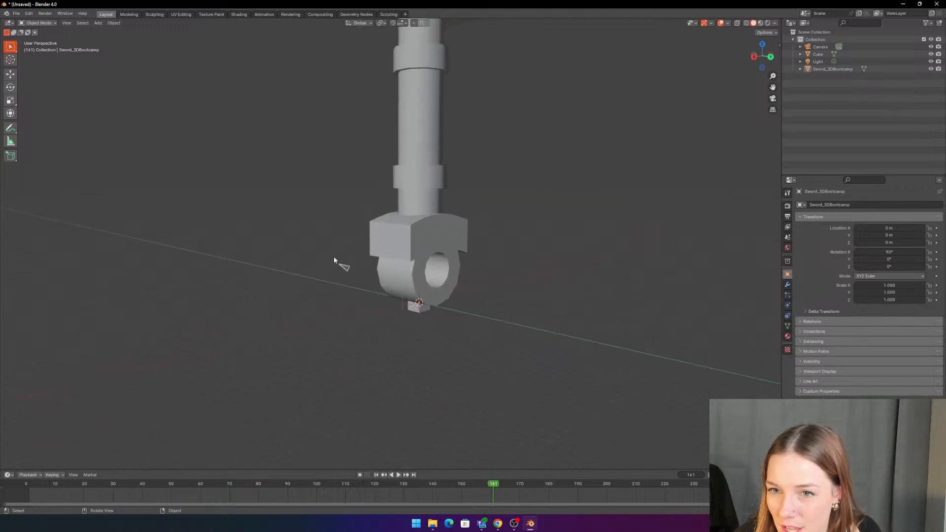
drag(285, 249, 335, 310)
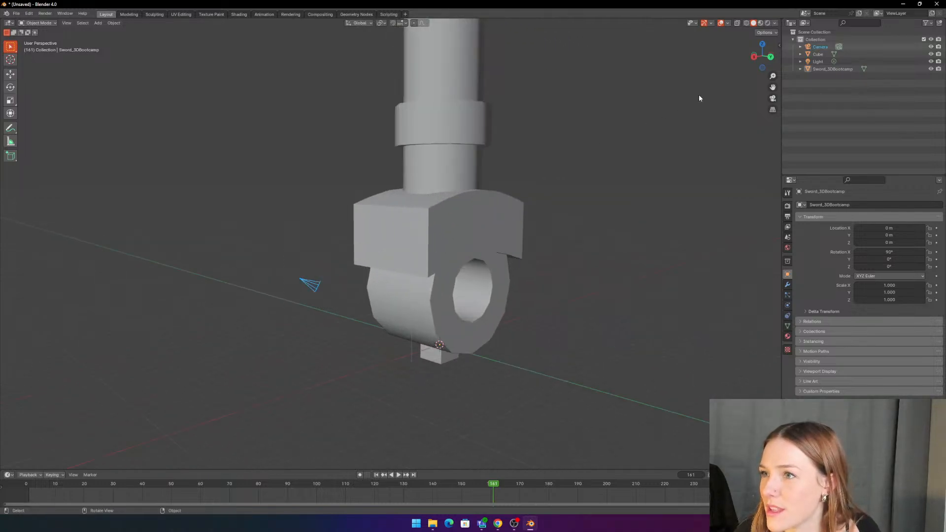
click(820, 47)
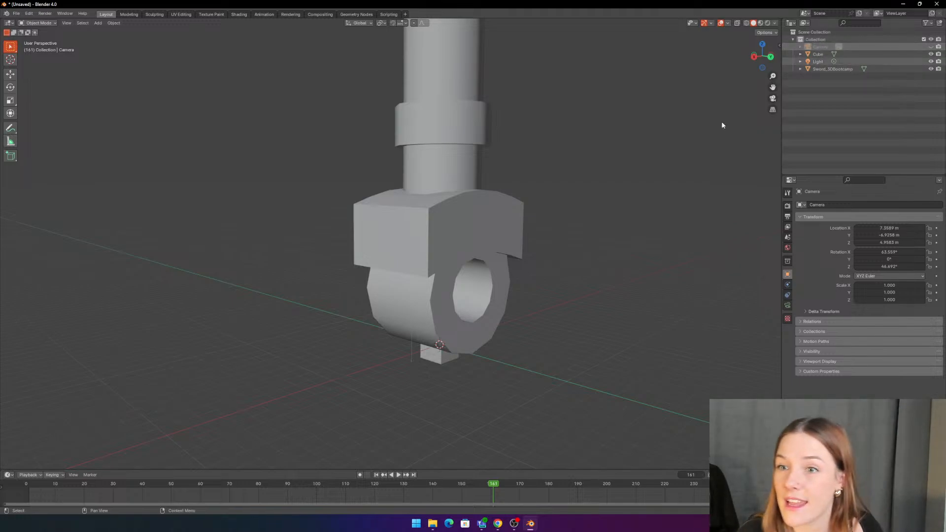
Step: Hide the light and the default cube in the viewport so that only the sword stays shown
scroll(631, 286, down, 2)
scroll(592, 280, up, 2)
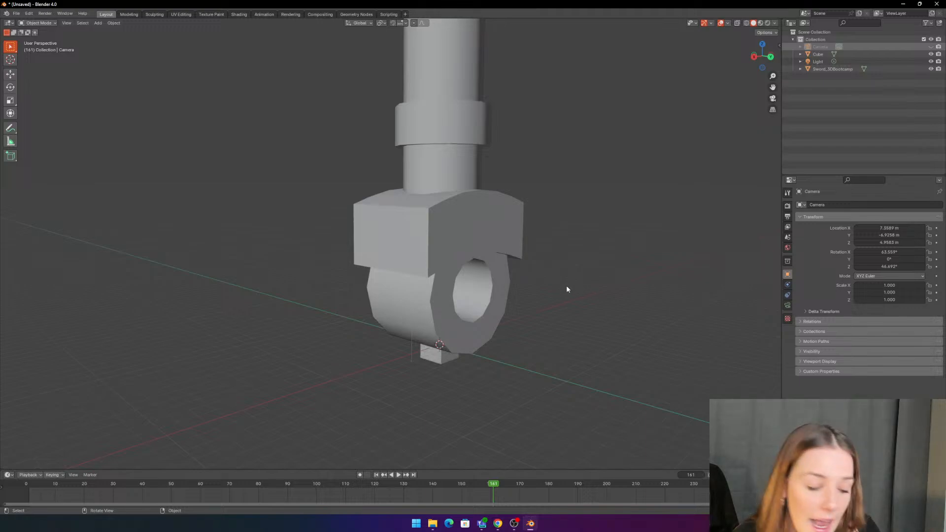
middle_drag(567, 290, 526, 279)
shift+middle_drag(453, 271, 541, 292)
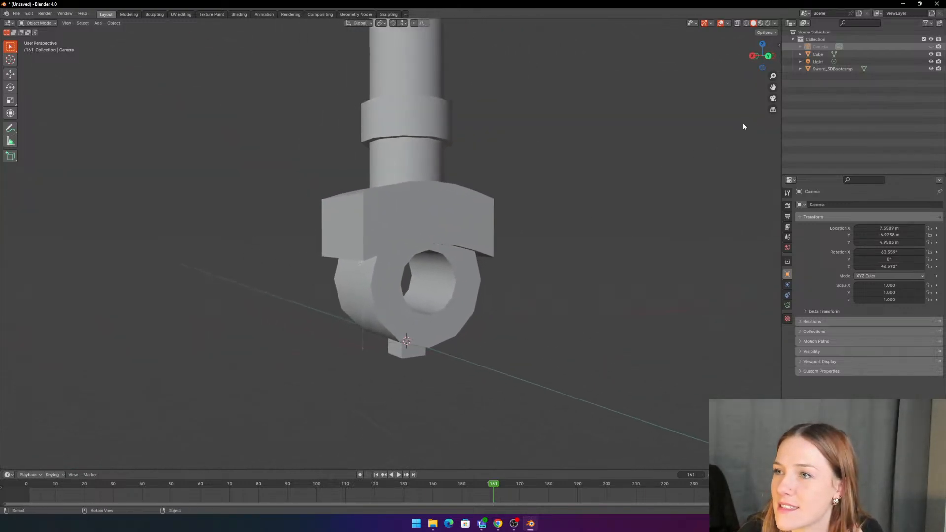
click(817, 62)
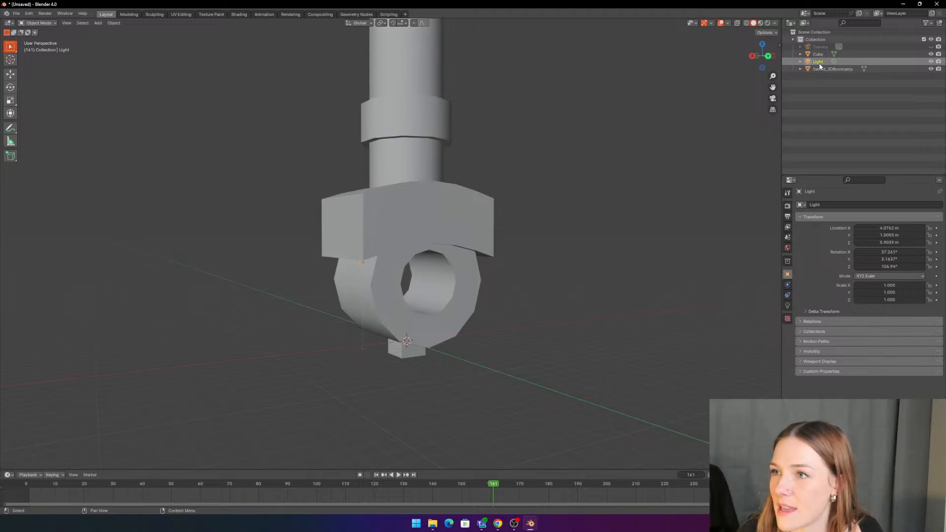
key(h)
click(818, 54)
key(h)
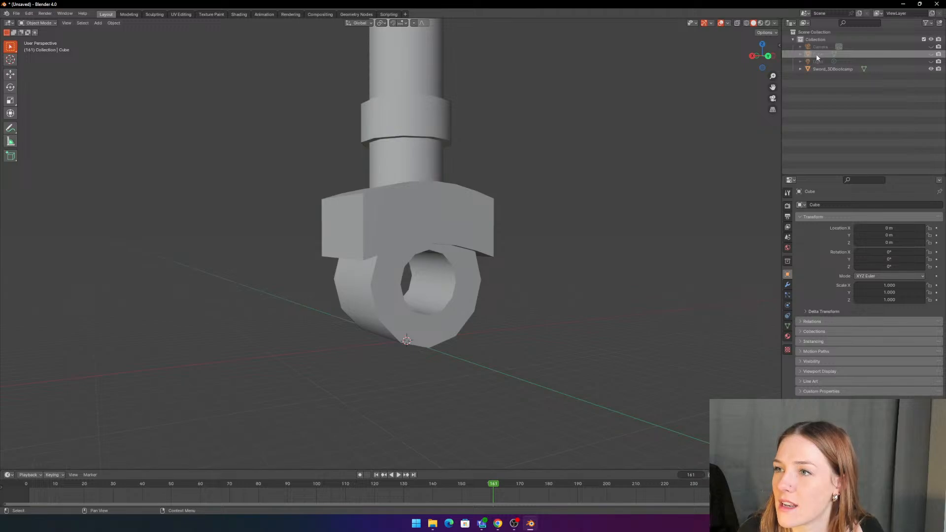
Step: Show the cube again, select it, and turn its viewport visibility back off
click(931, 54)
click(931, 54)
click(931, 55)
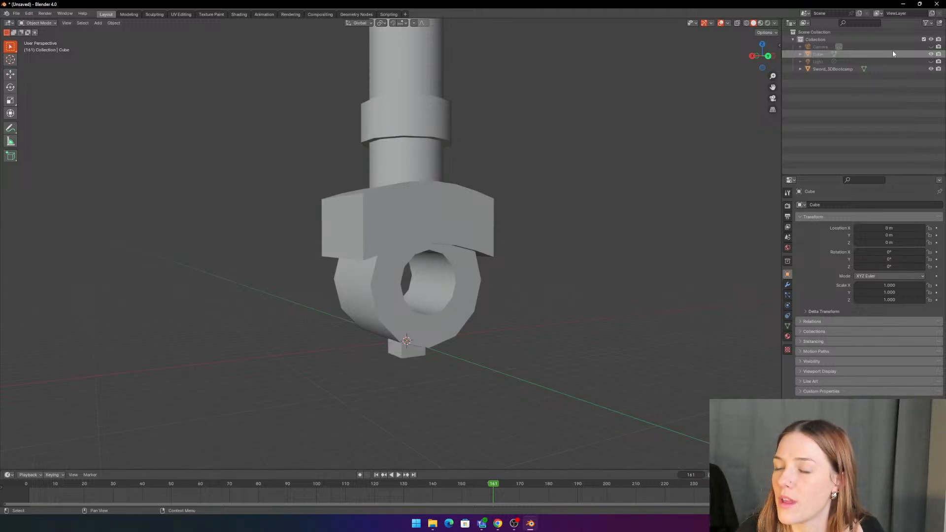
click(817, 54)
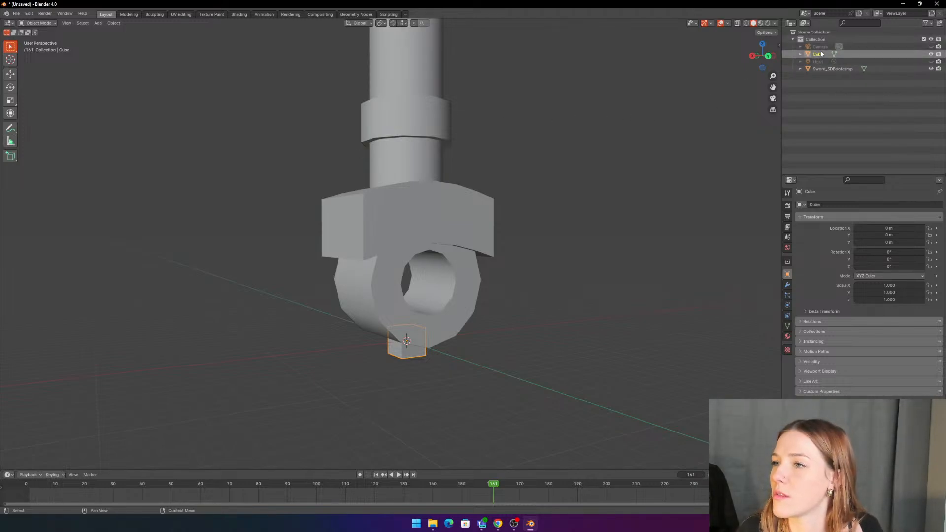
click(931, 54)
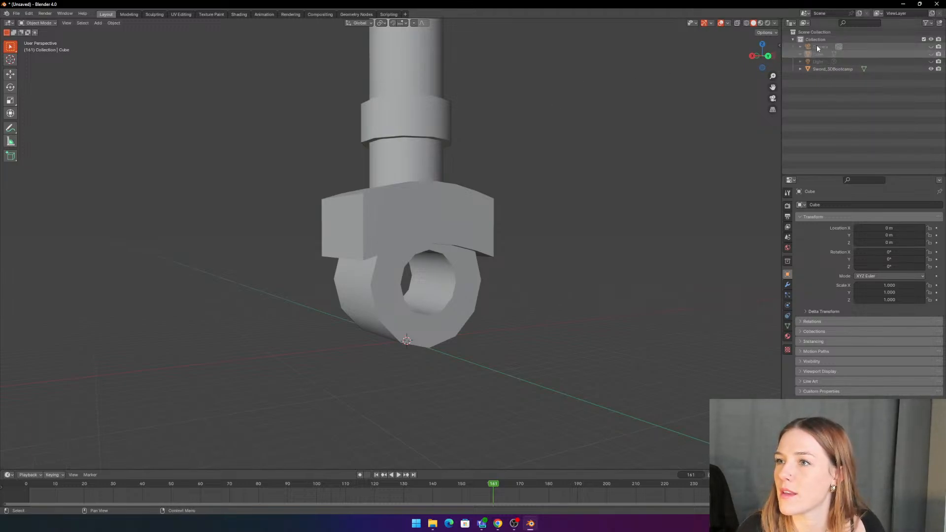
Step: Select the sword and switch to the UV Editing workspace with its mesh in Edit Mode
scroll(537, 153, down, 4)
scroll(533, 149, up, 4)
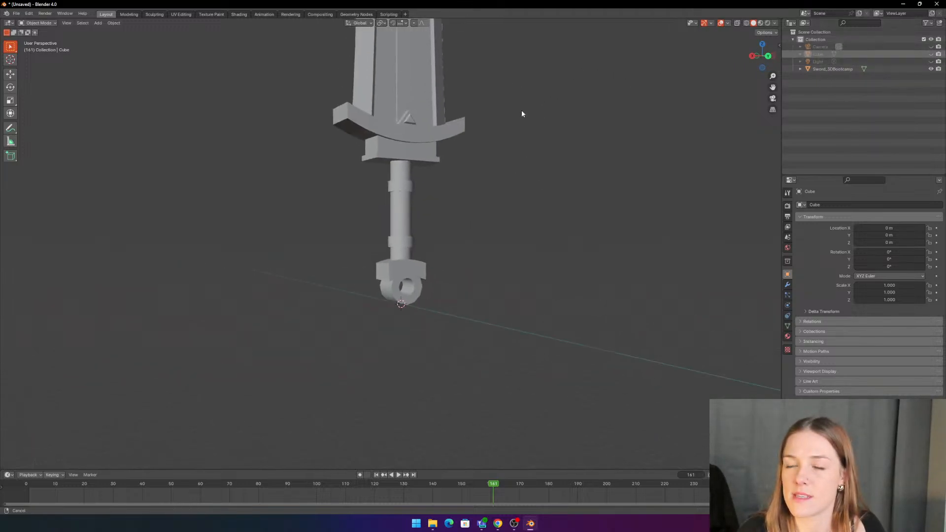
scroll(539, 149, down, 3)
middle_drag(550, 165, 493, 158)
scroll(517, 166, up, 1)
click(414, 118)
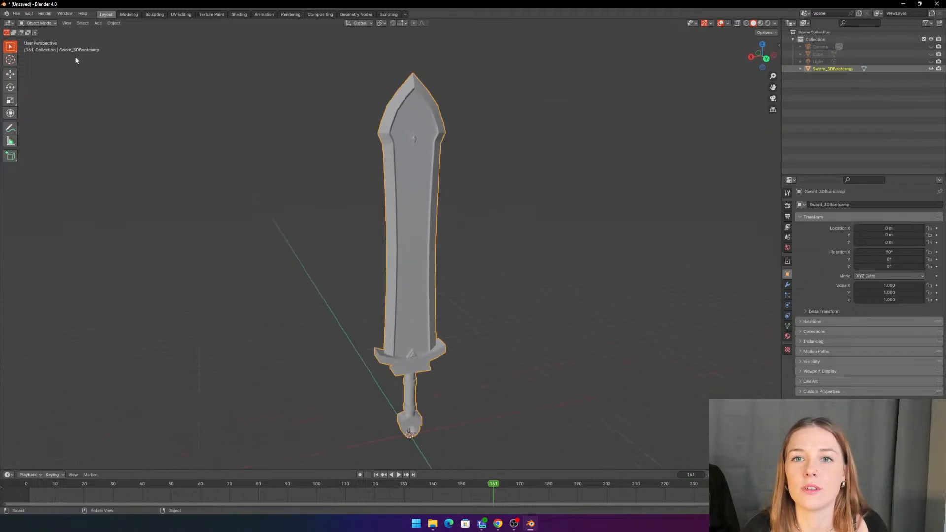
click(174, 17)
middle_drag(493, 222, 468, 236)
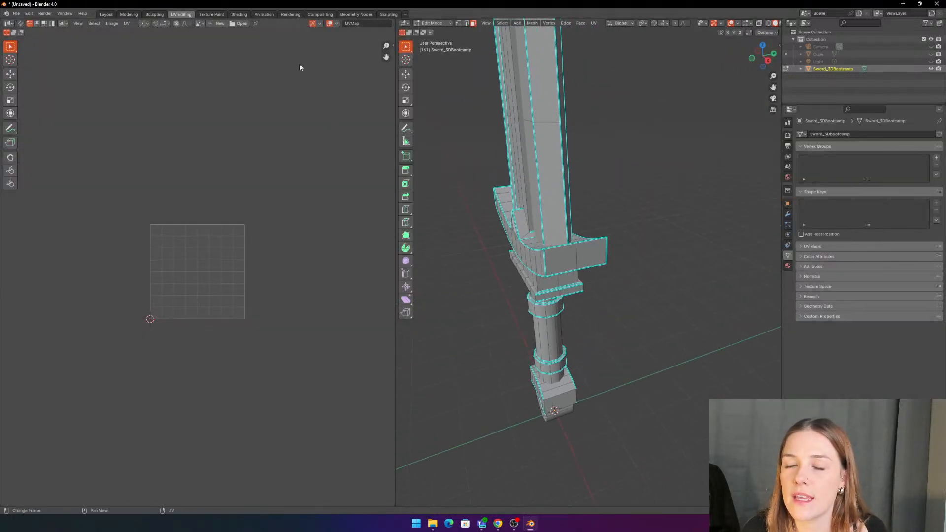
Step: Enlarge the grid view in the UV editor and widen the 3D viewport by narrowing the UV editor
middle_drag(470, 91, 422, 191)
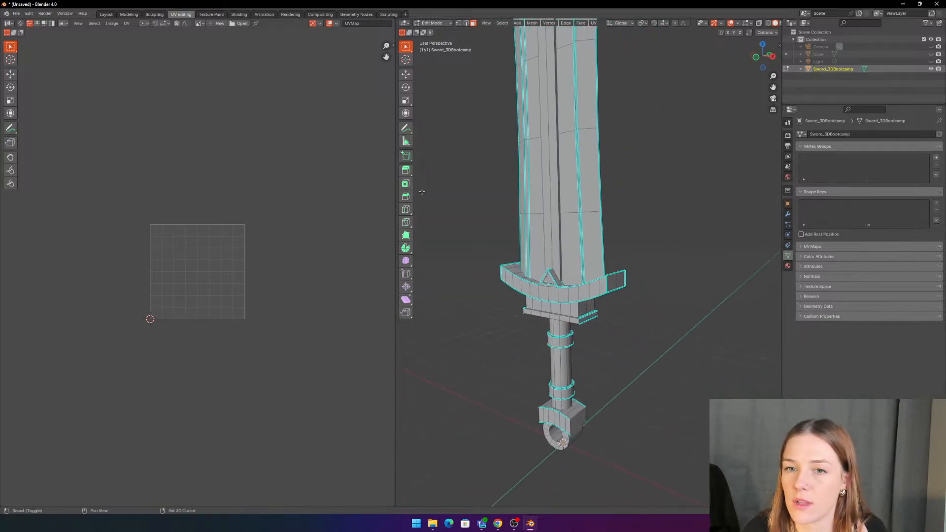
scroll(224, 274, up, 4)
middle_drag(217, 268, 211, 200)
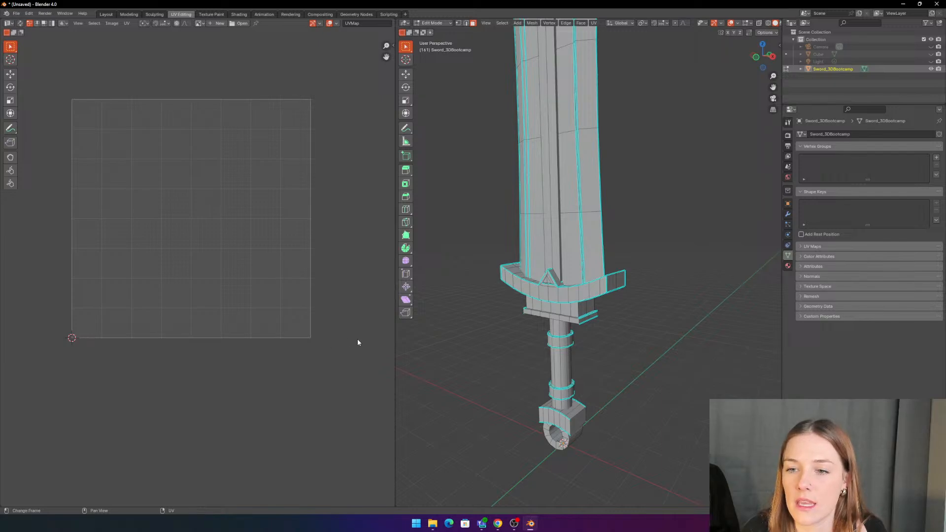
drag(396, 341, 328, 341)
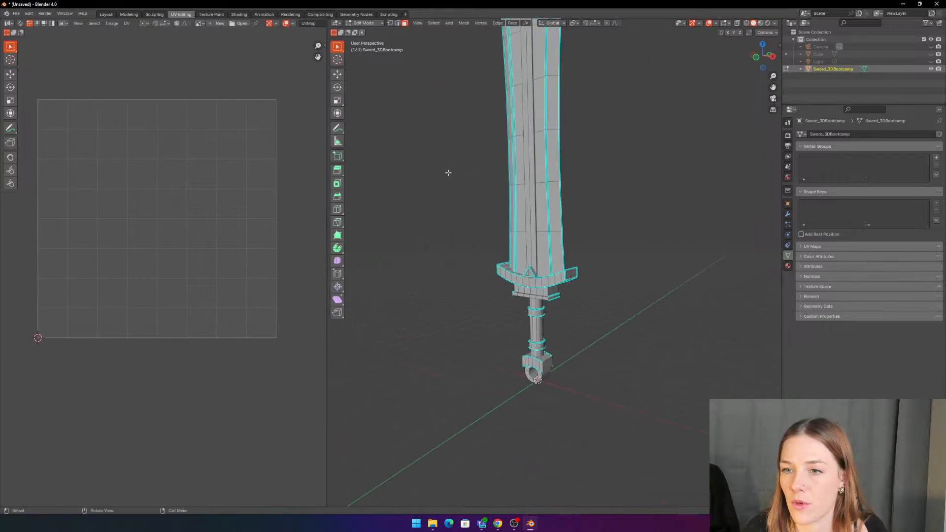
Step: Leave Edit Mode with the whole sword in view, pick the sword, and enter its Edit Mode again
middle_drag(448, 173, 473, 239)
key(Tab)
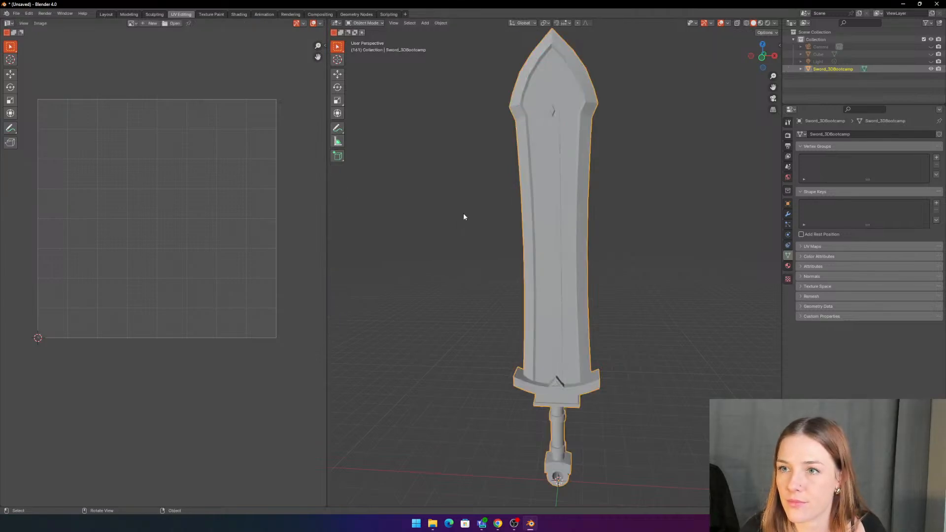
click(531, 162)
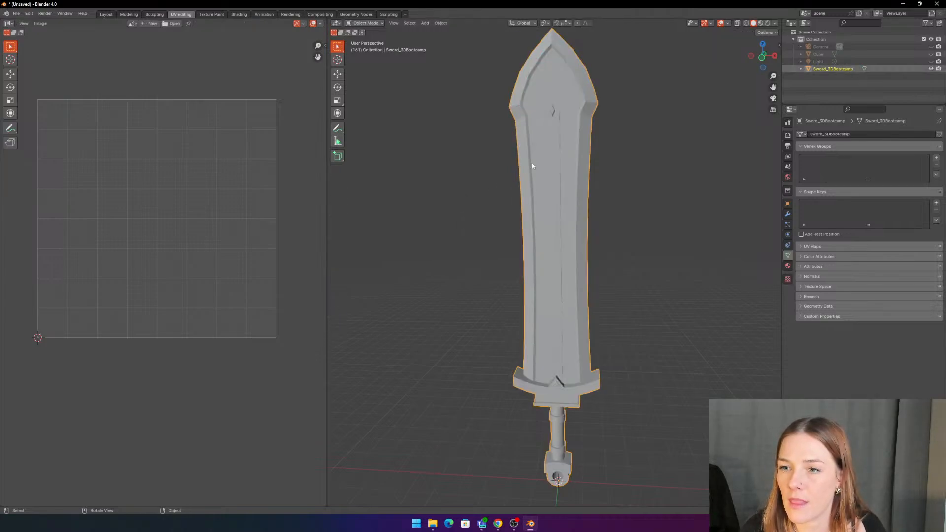
key(Tab)
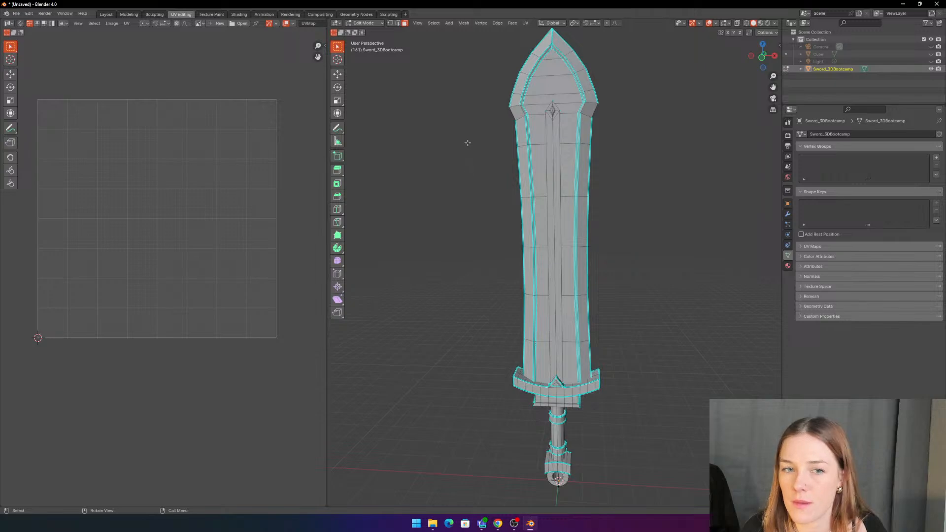
Step: Examine the highlighted edges along the sword's blade up close and from a distance
middle_drag(413, 143, 413, 153)
scroll(405, 187, up, 5)
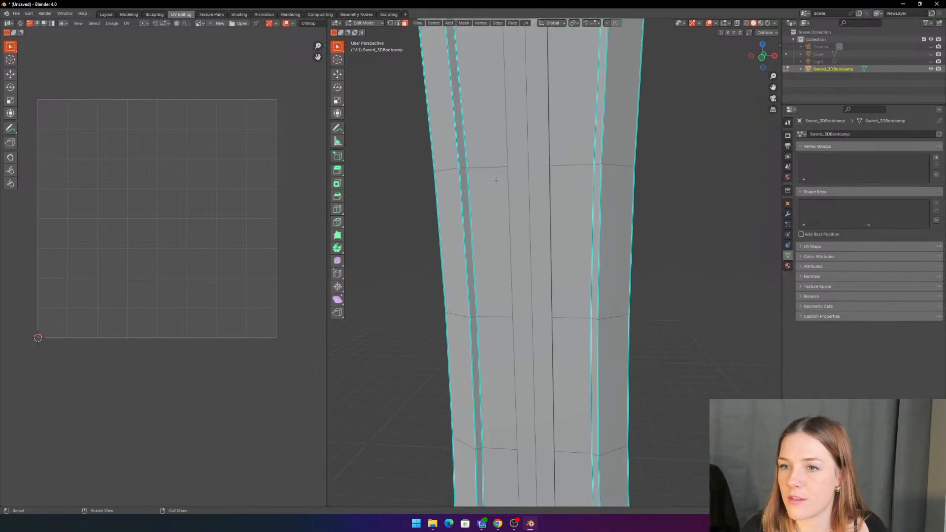
shift+middle_drag(405, 188, 451, 193)
scroll(451, 192, up, 6)
scroll(450, 192, down, 9)
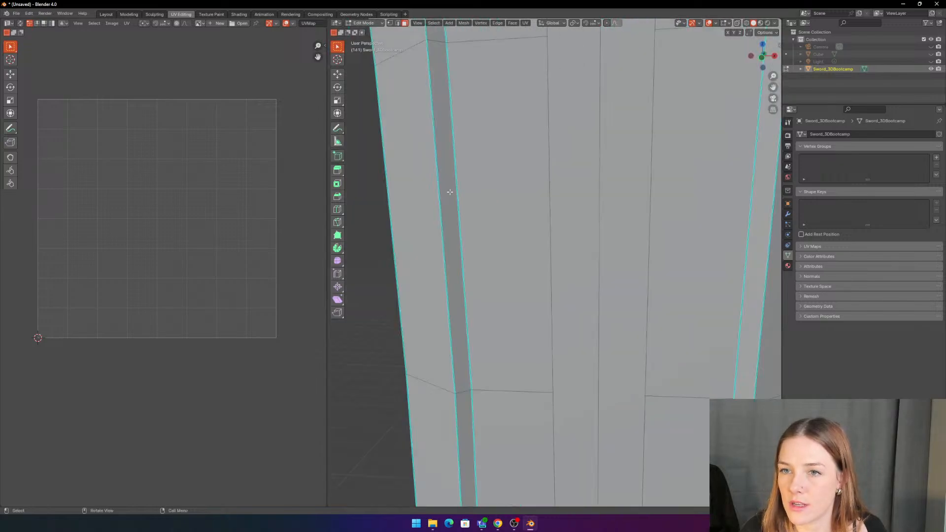
scroll(450, 192, down, 3)
scroll(473, 202, up, 1)
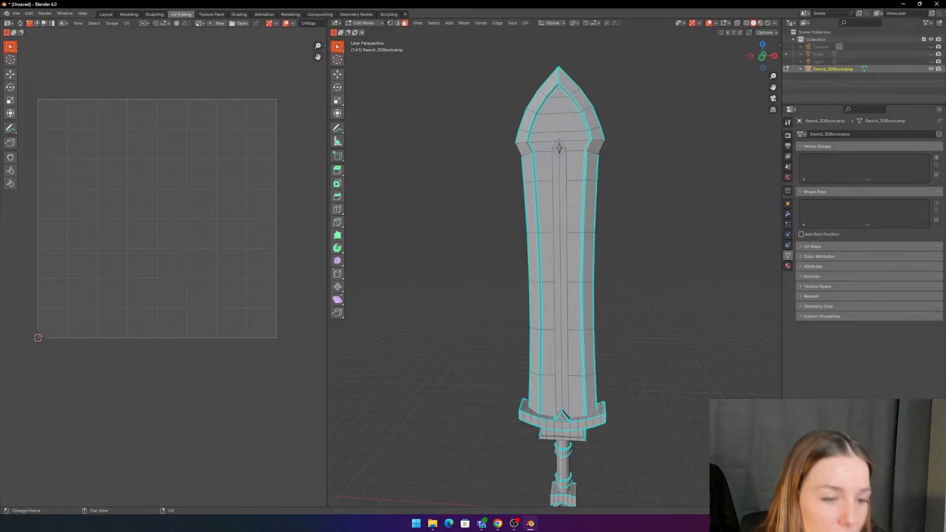
shift+middle_drag(666, 202, 636, 227)
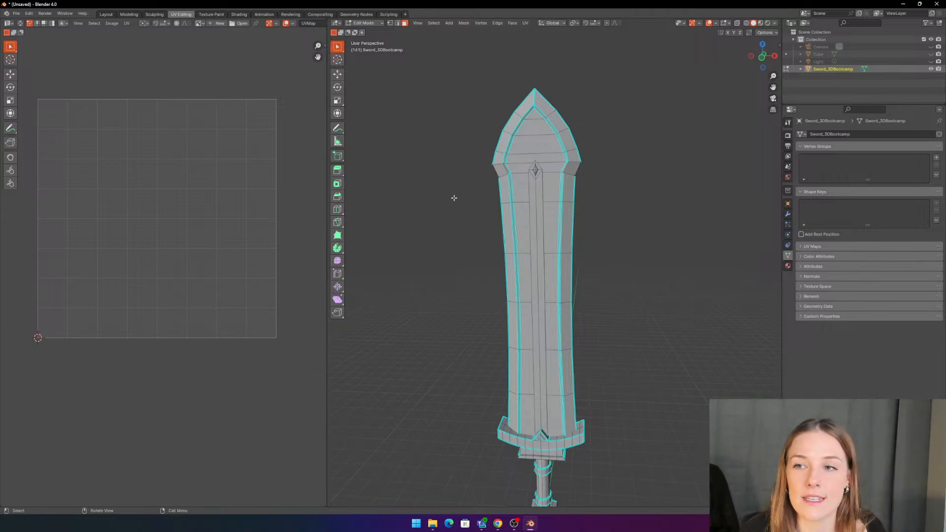
mouse_move(445, 127)
shift+middle_down()
mouse_move(450, 135)
mouse_move(458, 118)
shift+middle_up()
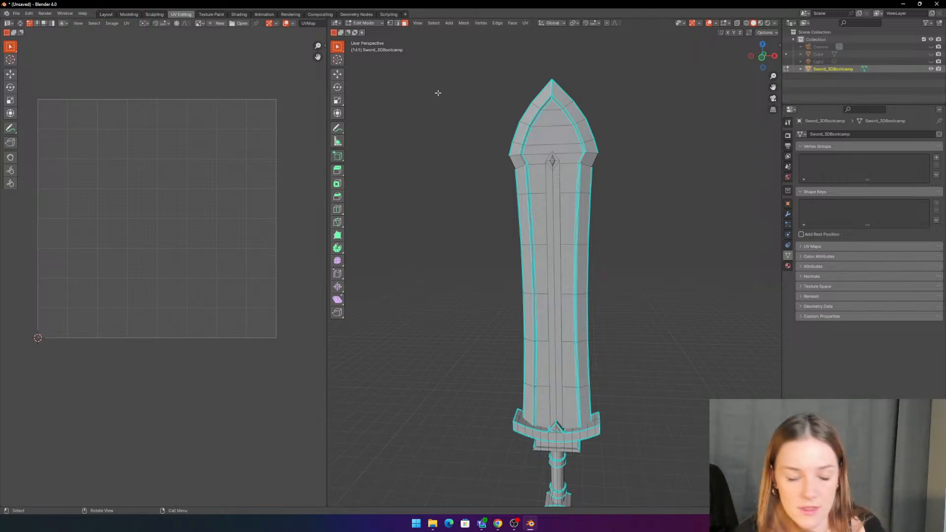
Step: Return the sword to Object Mode, switch to the Layout workspace, and look through the file commands
key(Tab)
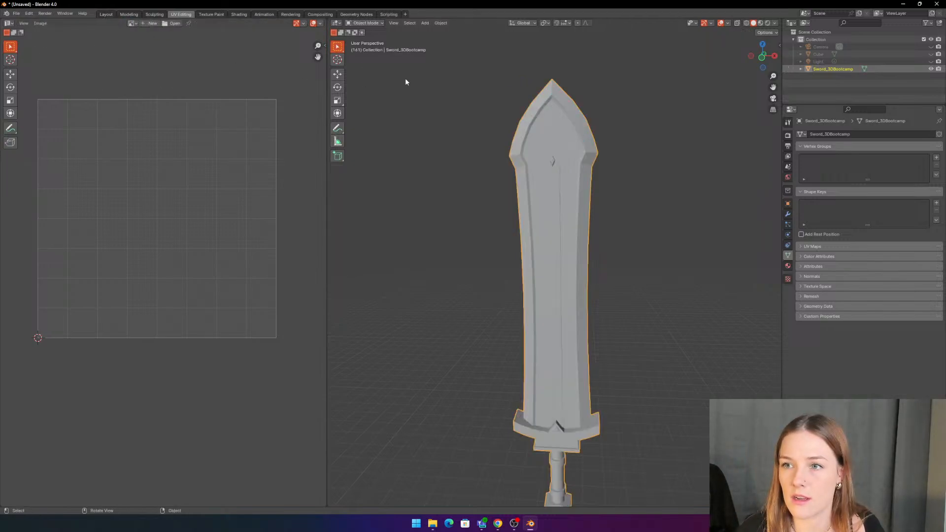
click(106, 14)
click(17, 13)
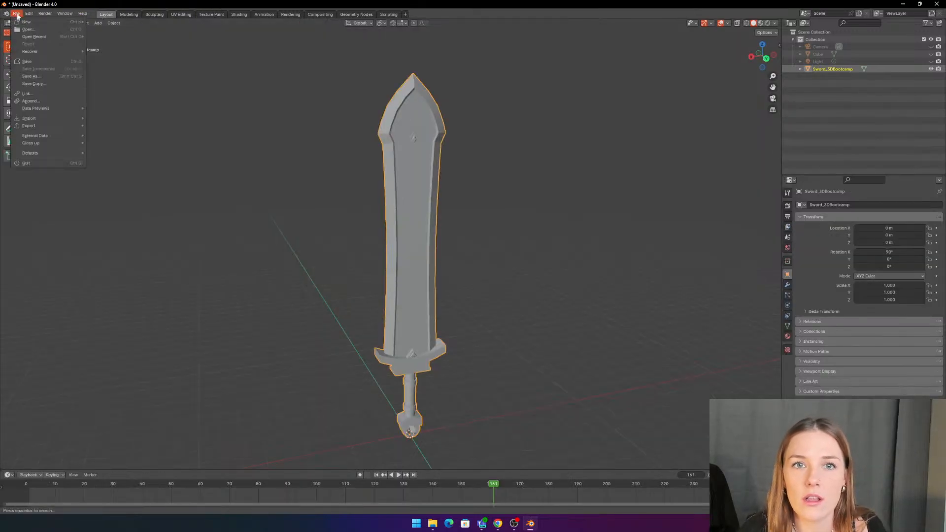
mouse_move(28, 13)
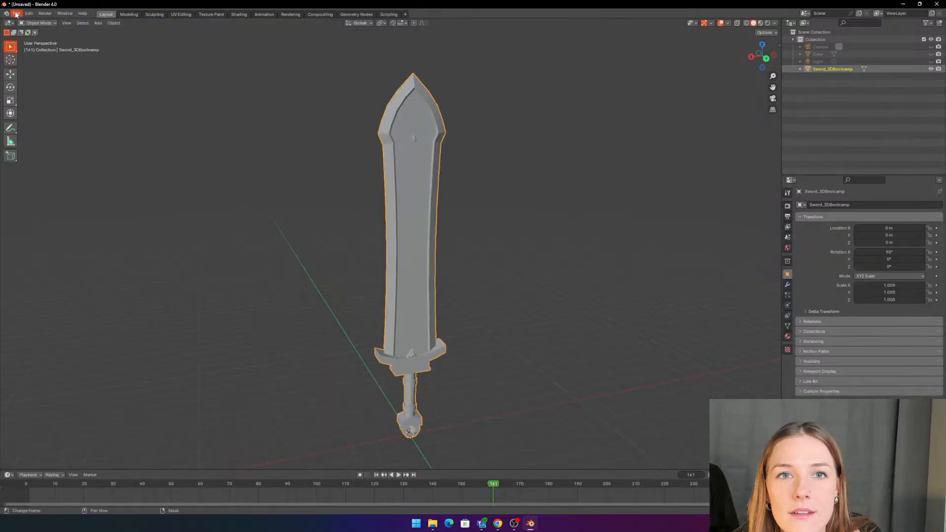
click(17, 14)
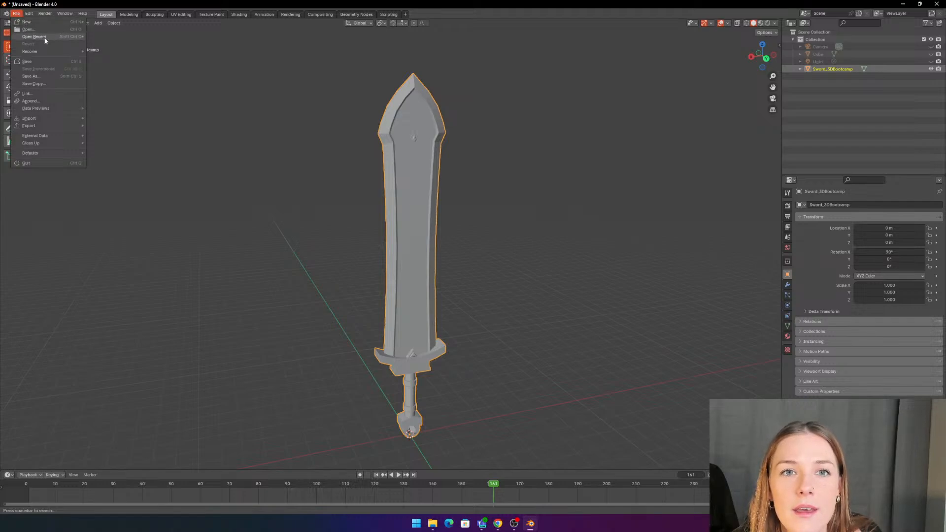
mouse_move(68, 120)
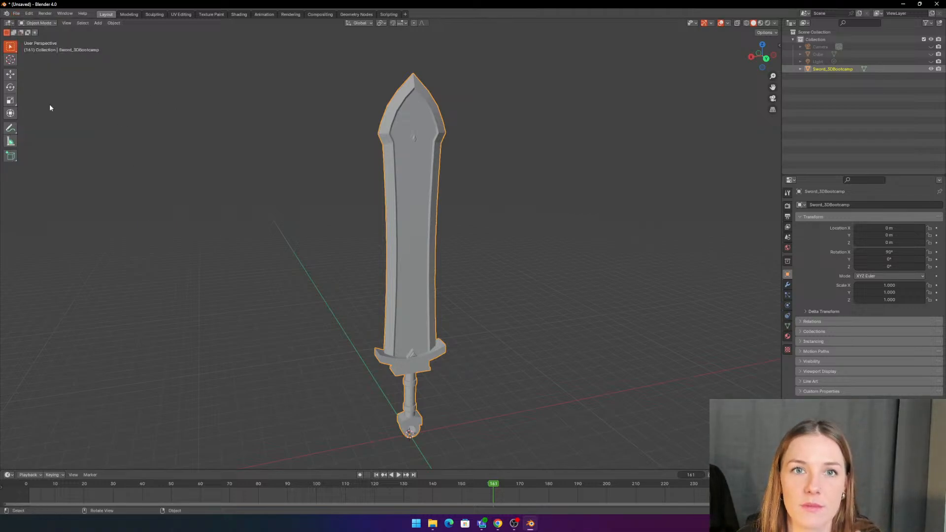
Step: Open the Wavefront (.obj) import dialog and close it without importing a file
click(16, 13)
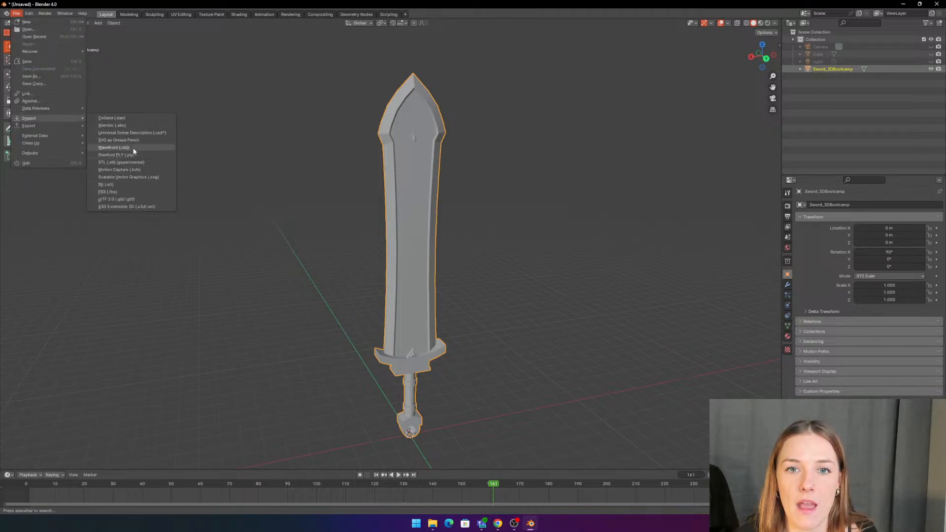
click(131, 147)
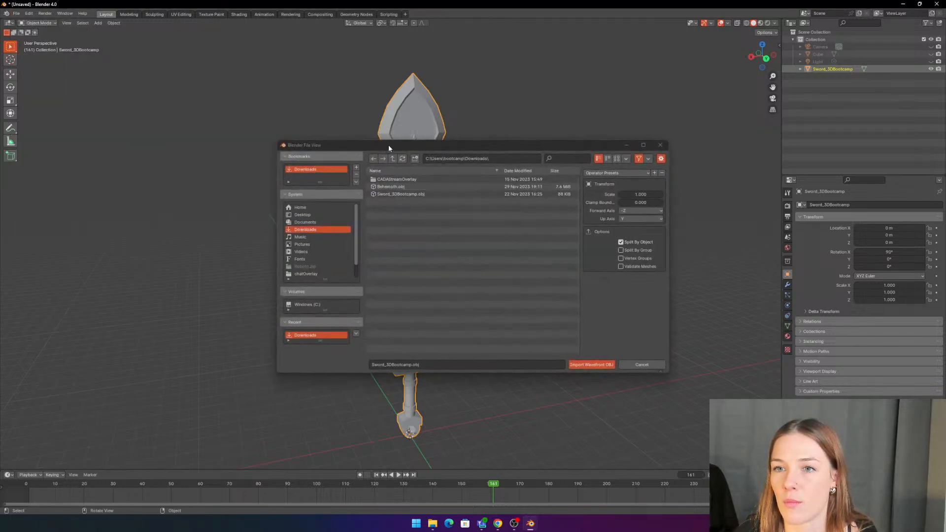
drag(388, 146, 335, 107)
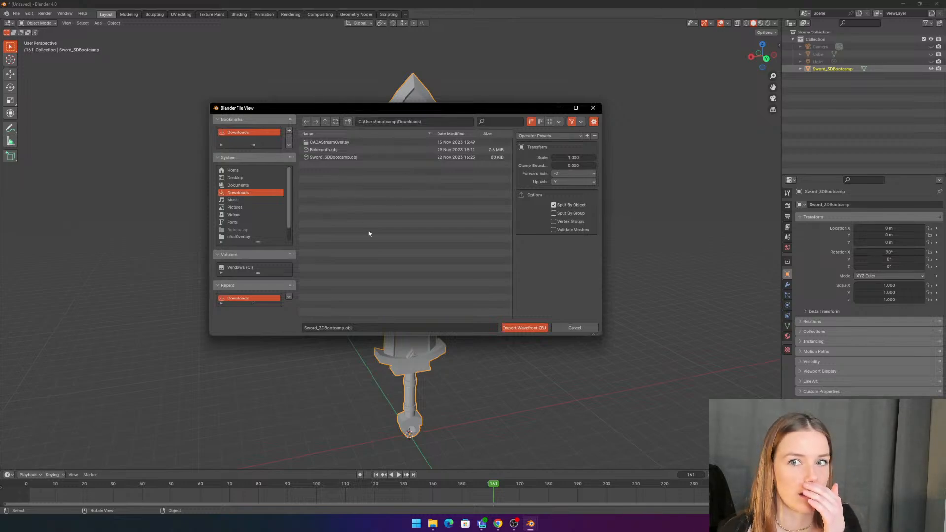
click(577, 327)
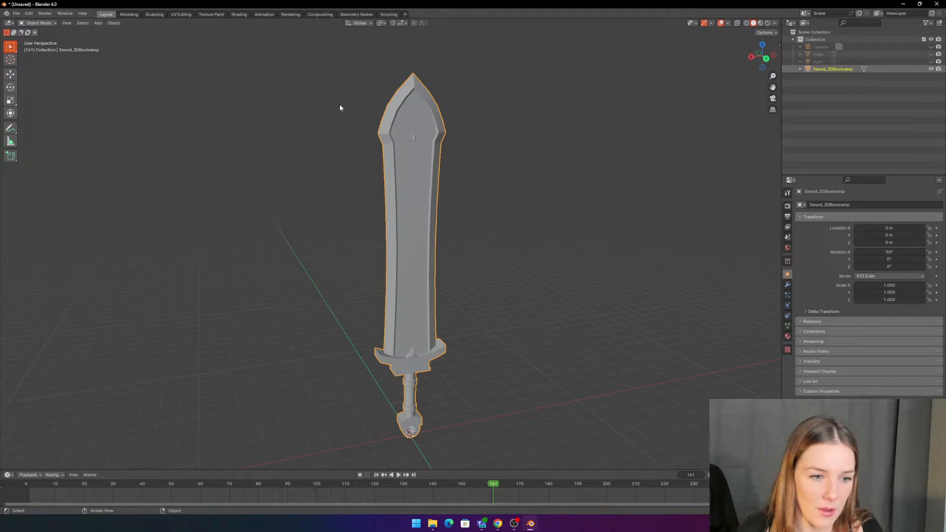
drag(336, 98, 461, 152)
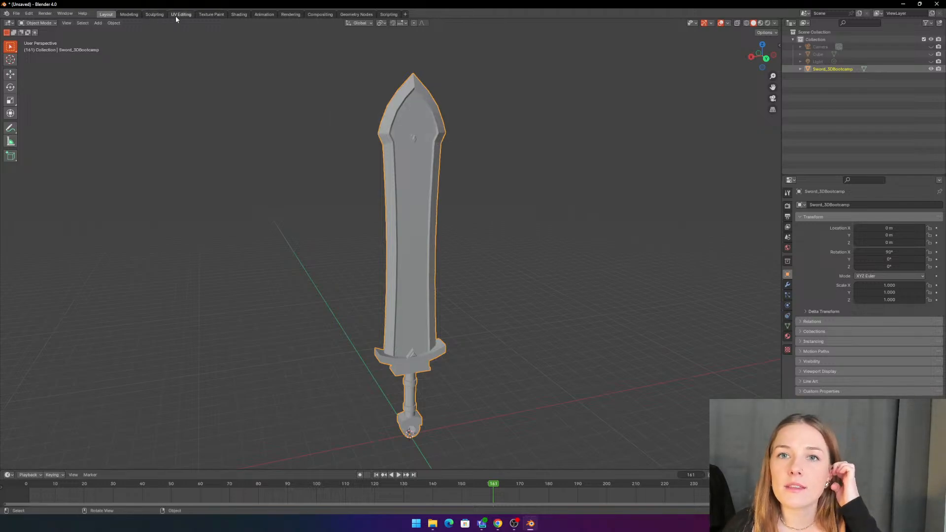
Step: Switch to the Texture Paint workspace and view the sword there
click(211, 14)
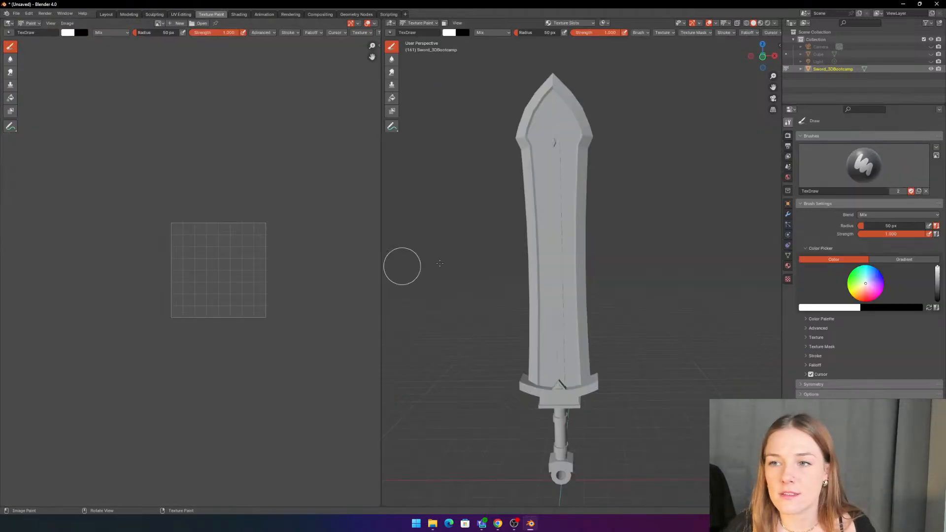
scroll(512, 124, up, 4)
scroll(532, 123, down, 5)
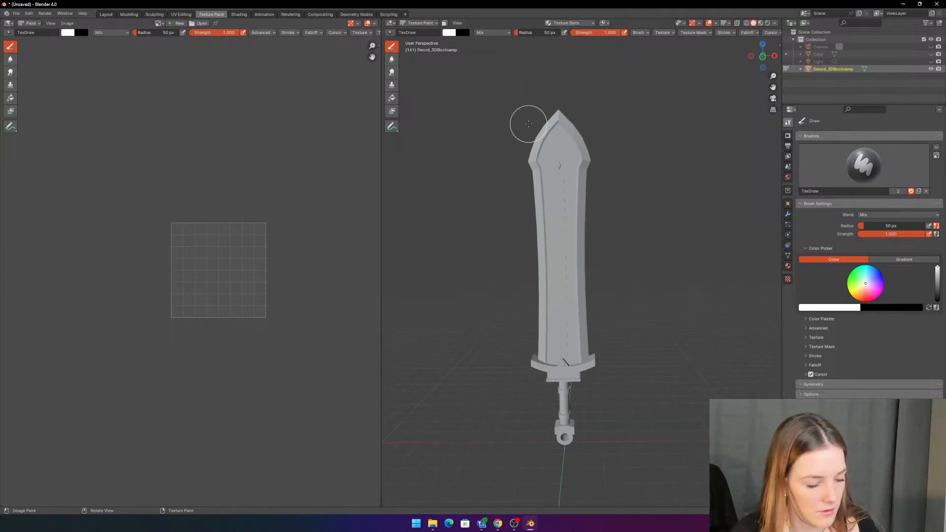
key(Tab)
key(Tab)
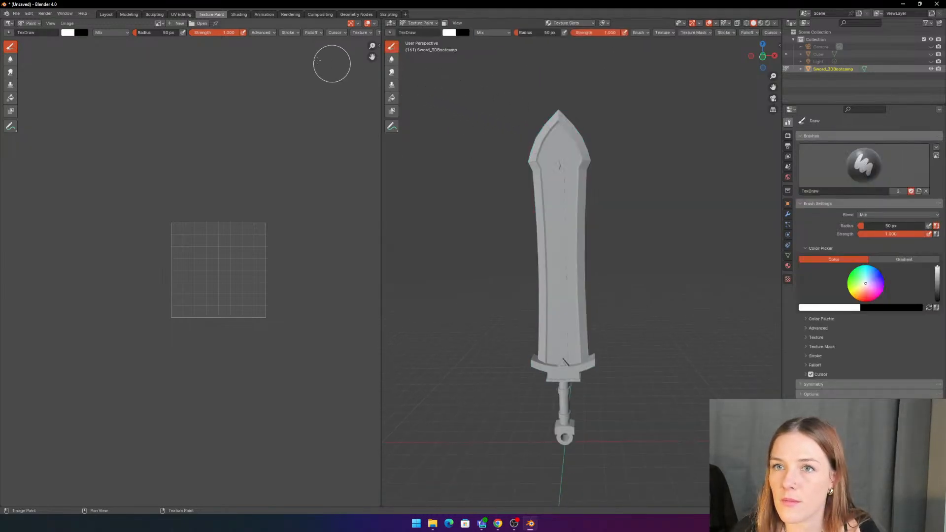
Step: Return to the UV Editing workspace with the sword in Object Mode and fit both views
click(181, 14)
key(Tab)
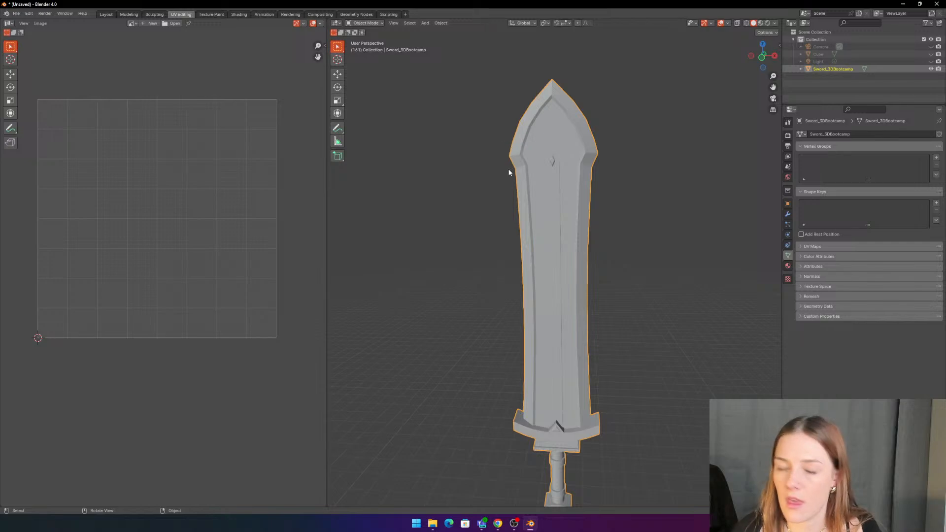
scroll(448, 178, down, 2)
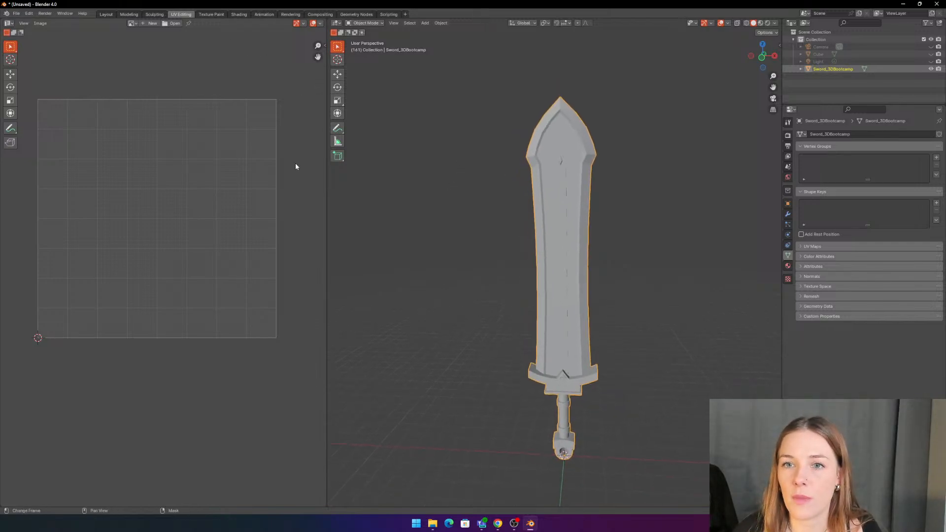
scroll(146, 181, up, 2)
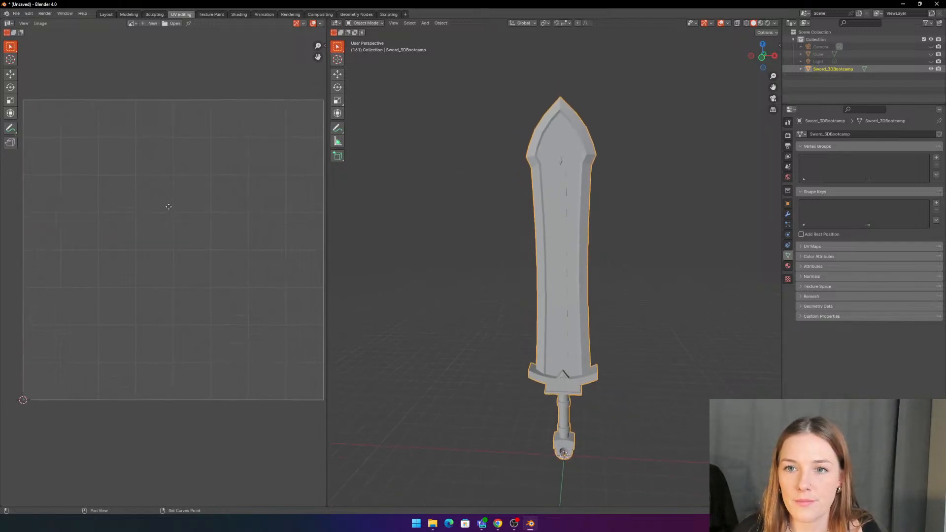
Step: Reselect the sword, enter Edit Mode, and select its entire mesh to display its UV layout
click(423, 186)
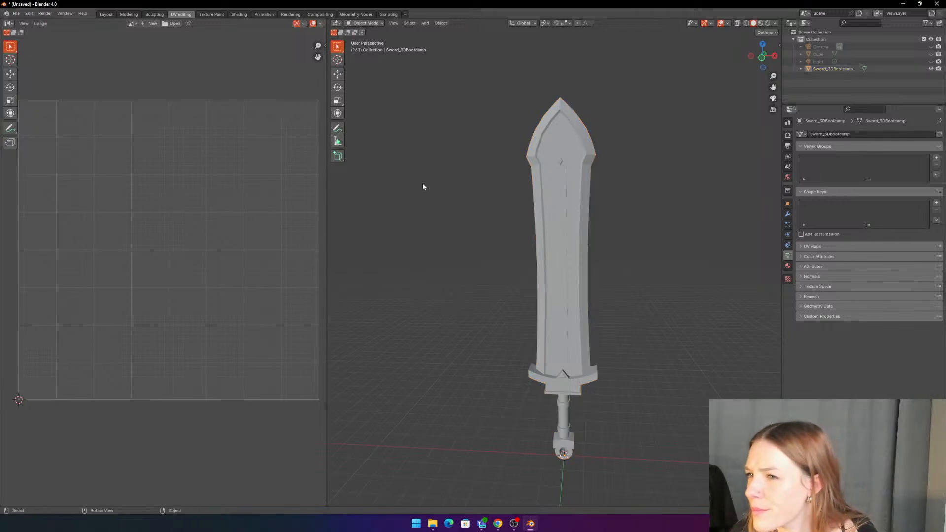
click(554, 168)
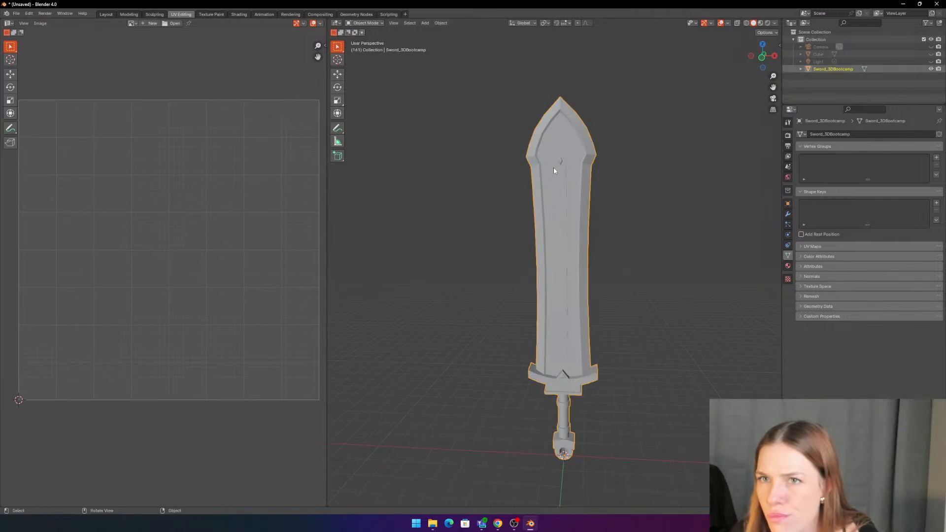
key(Tab)
scroll(485, 170, up, 1)
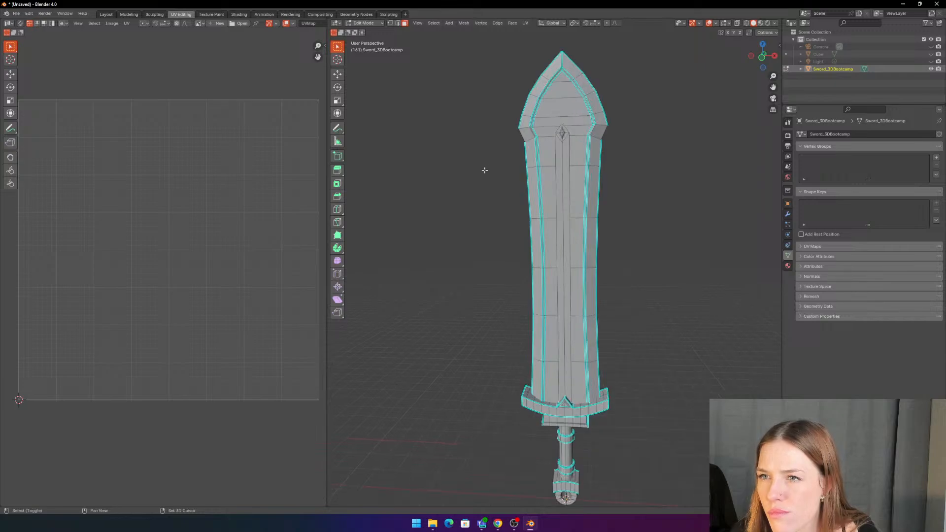
shift+middle_drag(485, 170, 467, 158)
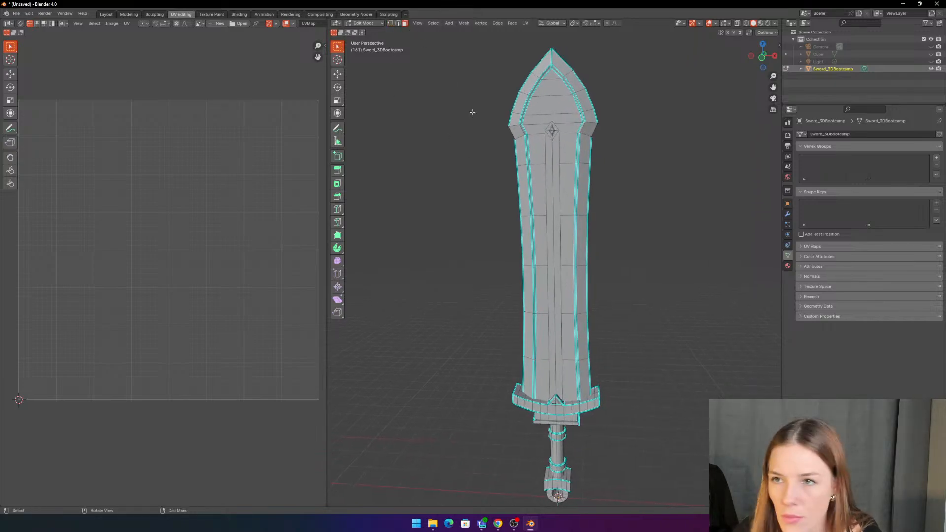
key(a)
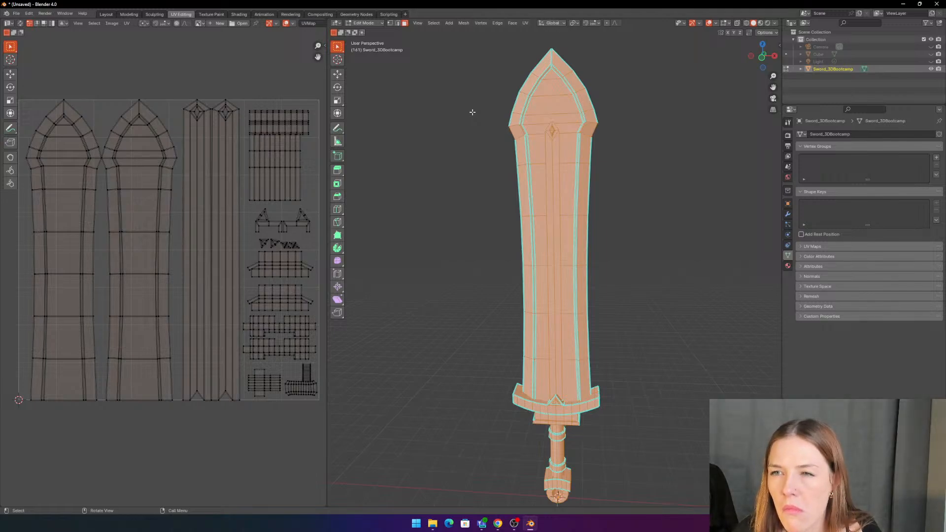
Step: Clear the mesh selection in Edit Mode, return to Object Mode, and deselect the sword
key(Tab)
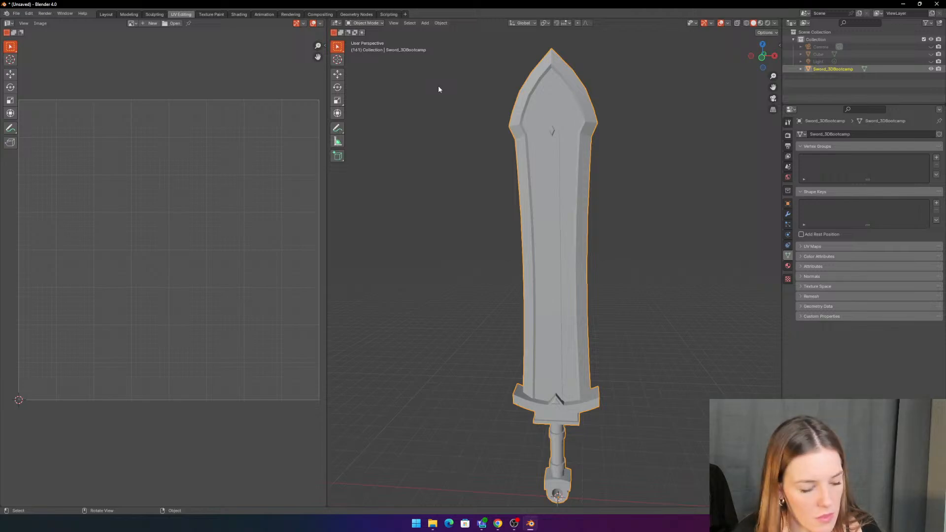
key(Tab)
key(alt+a)
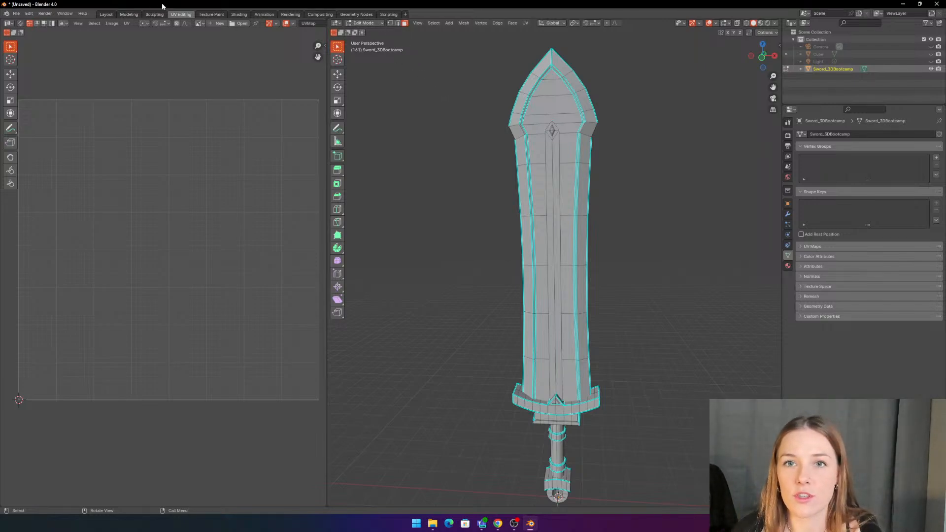
key(Tab)
click(452, 87)
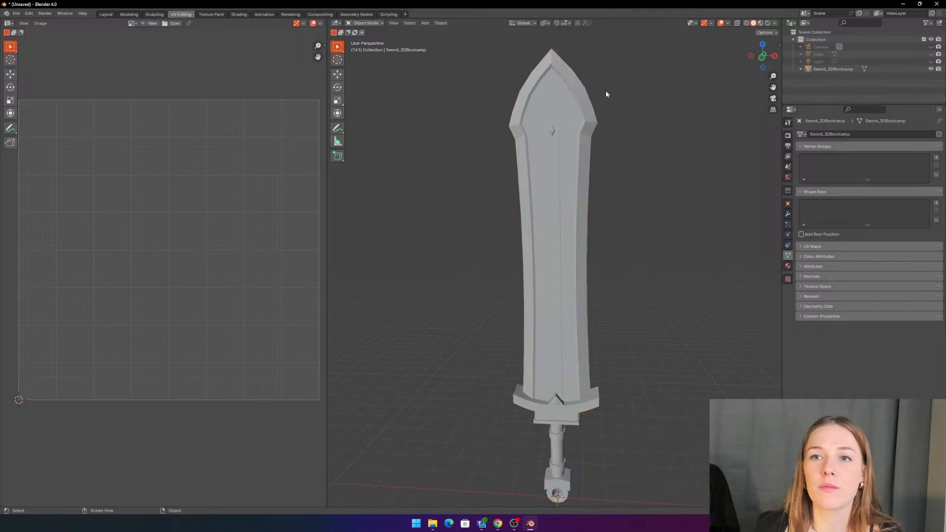
Step: Select the sword and enter Edit Mode, with both the model and the empty UV grid in view
click(544, 99)
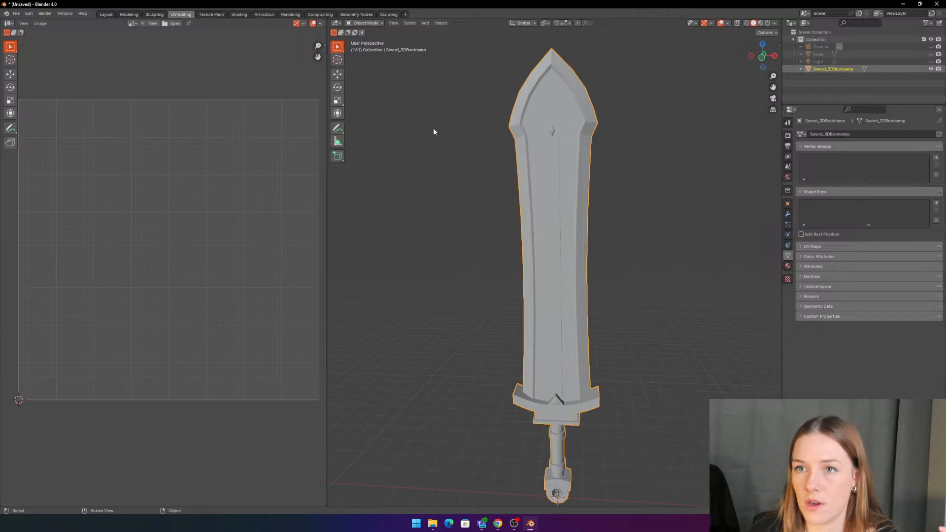
click(489, 104)
click(538, 112)
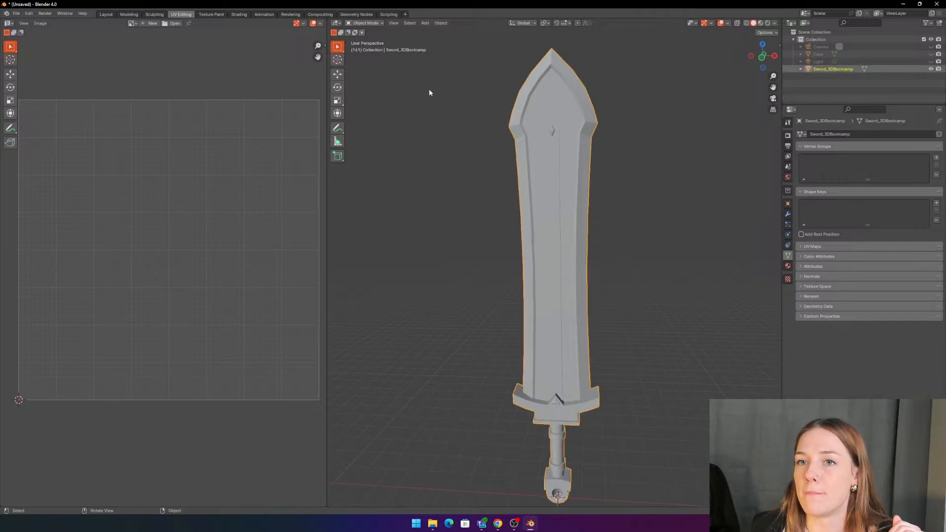
click(488, 94)
click(576, 94)
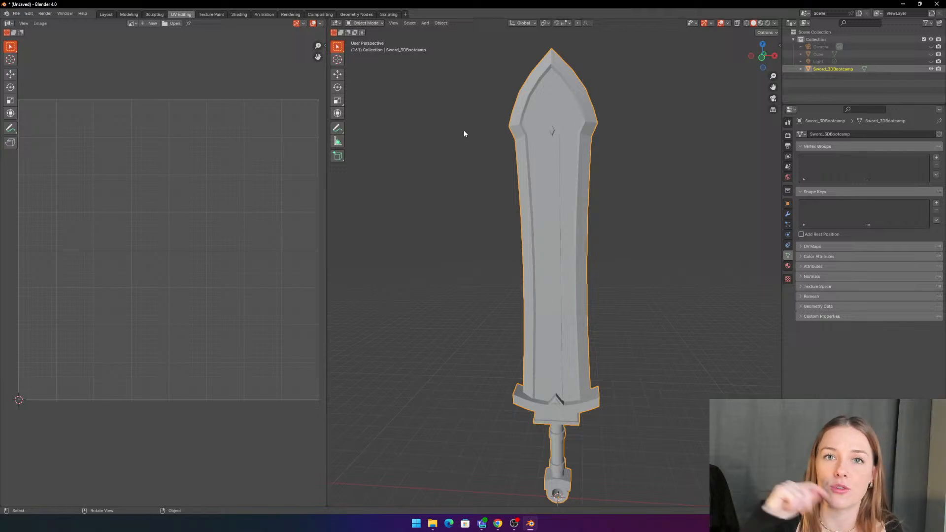
key(Tab)
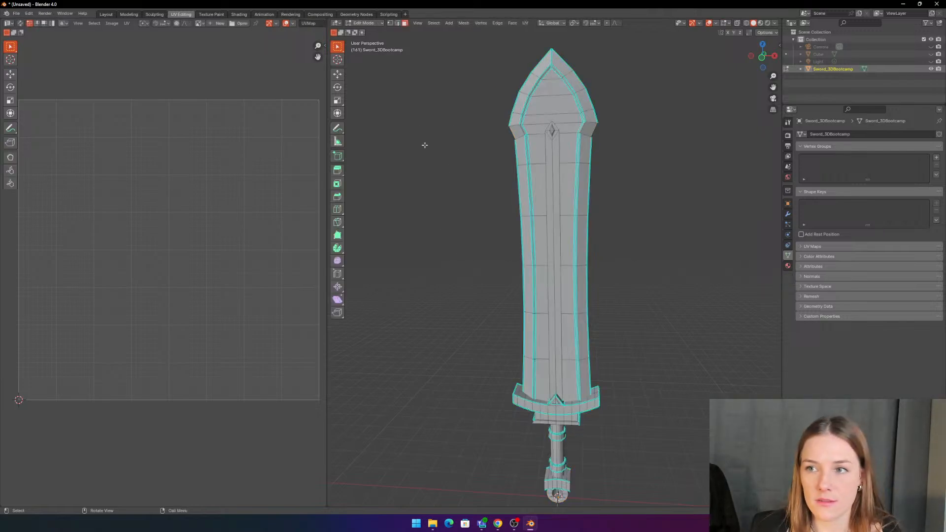
shift+middle_drag(408, 154, 425, 158)
scroll(273, 197, down, 1)
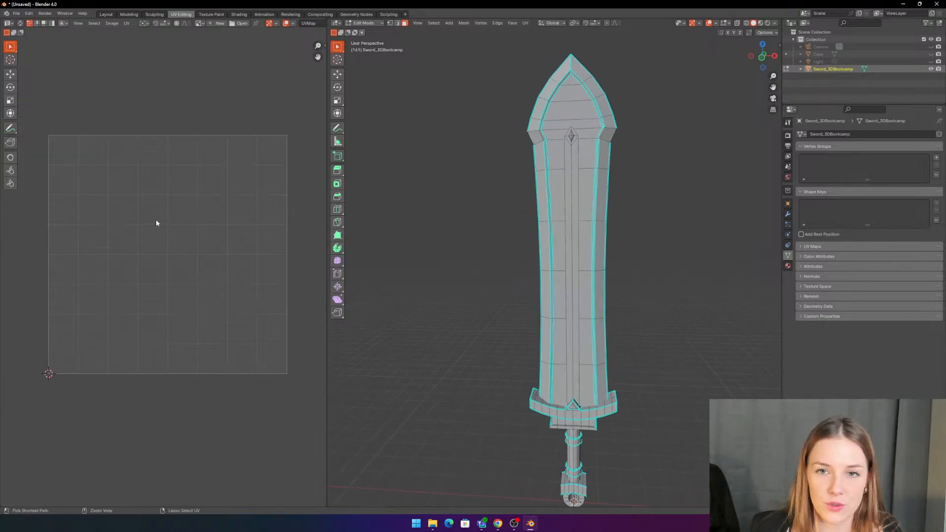
scroll(191, 205, up, 1)
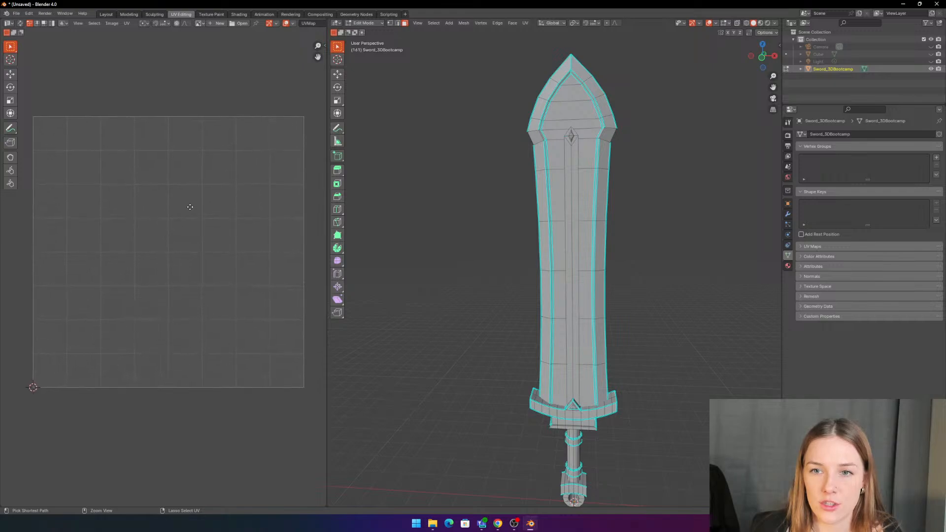
middle_drag(191, 203, 194, 200)
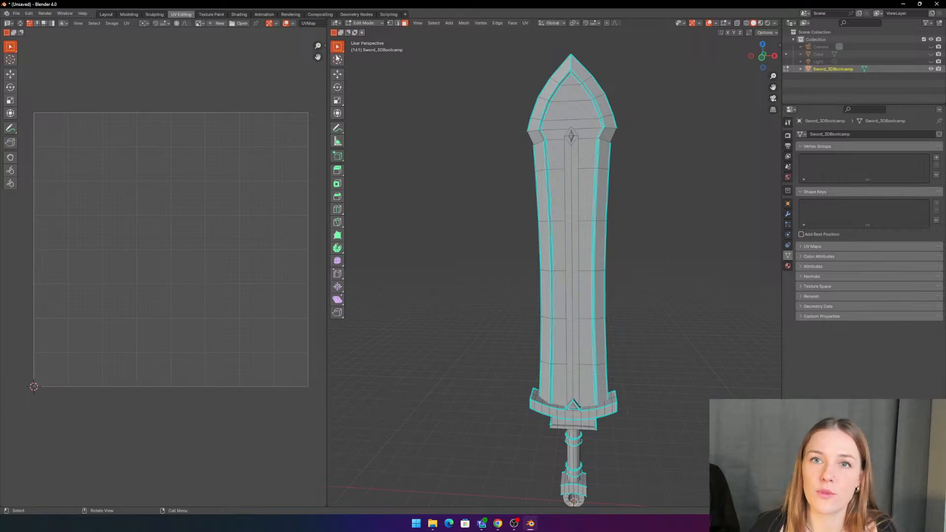
Step: Switch the sword to Object Mode and back to Edit Mode
click(380, 23)
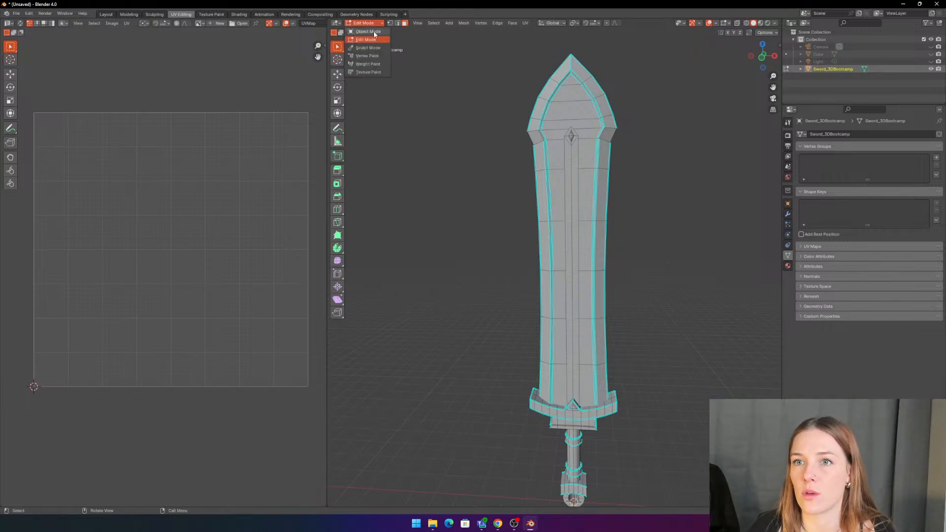
click(374, 31)
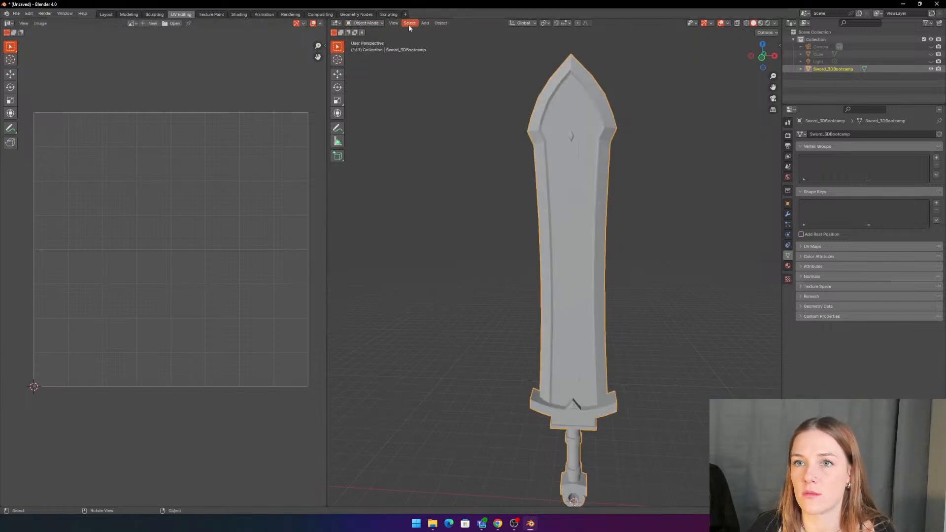
click(379, 24)
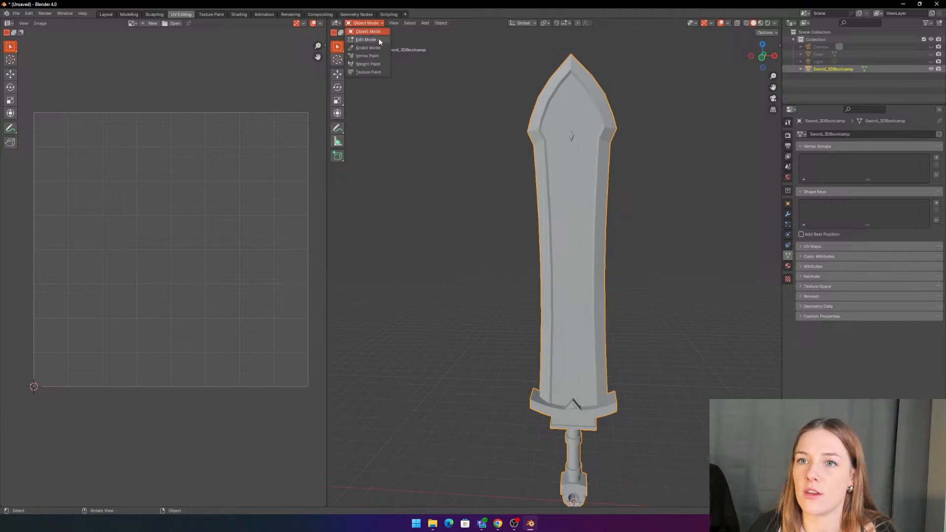
click(375, 39)
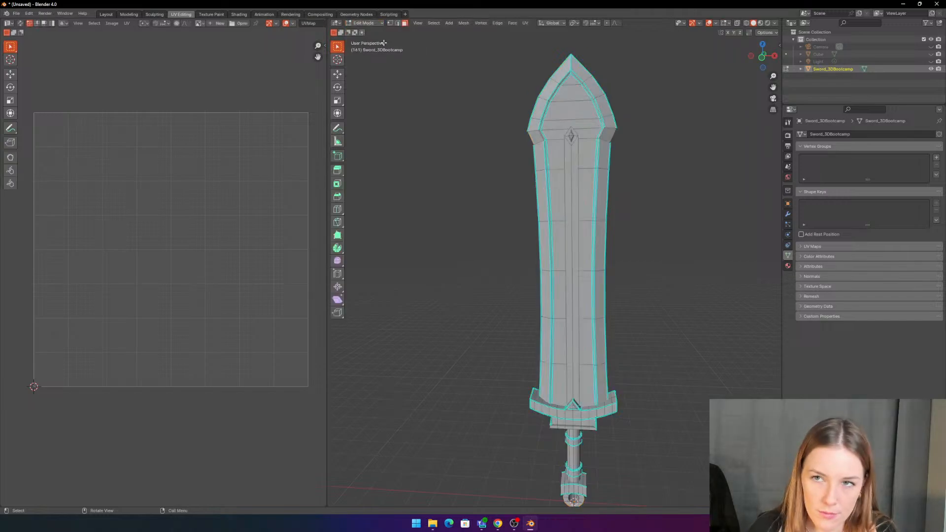
Step: Switch the sword to Texture Paint mode and return it to Edit Mode
click(380, 23)
click(379, 72)
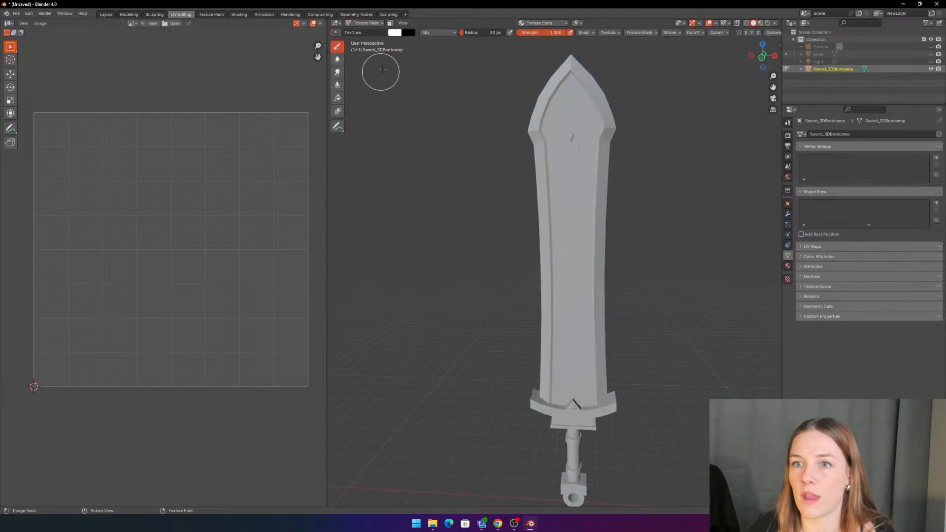
click(375, 24)
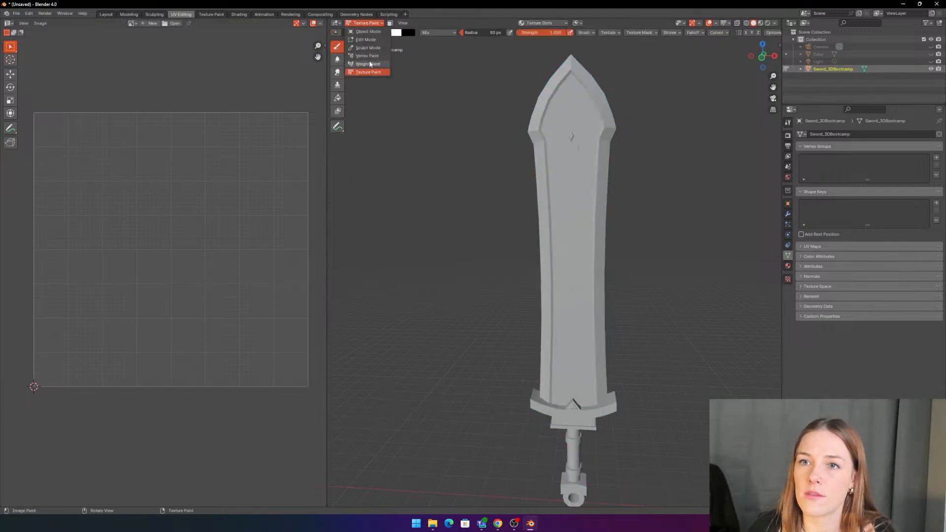
click(367, 39)
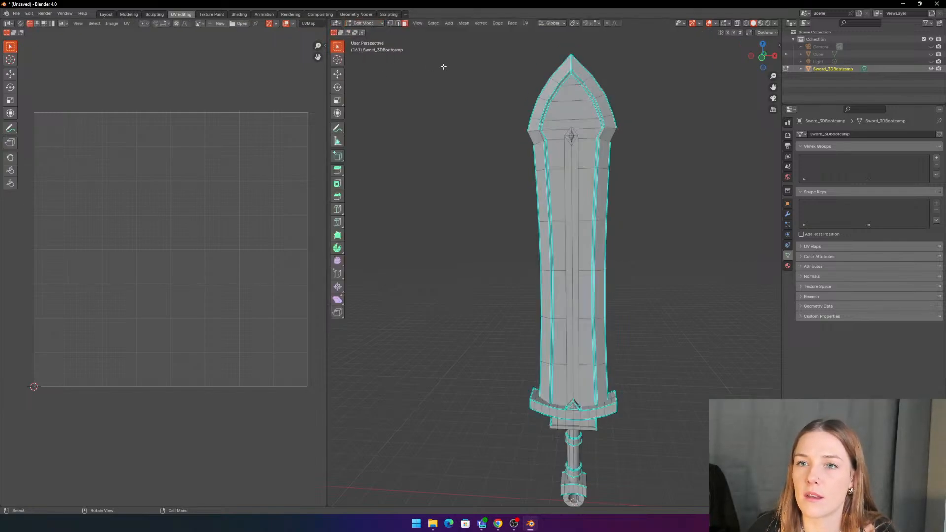
Step: Select the sword's entire mesh to display its UV layout
shift+middle_drag(471, 99, 438, 55)
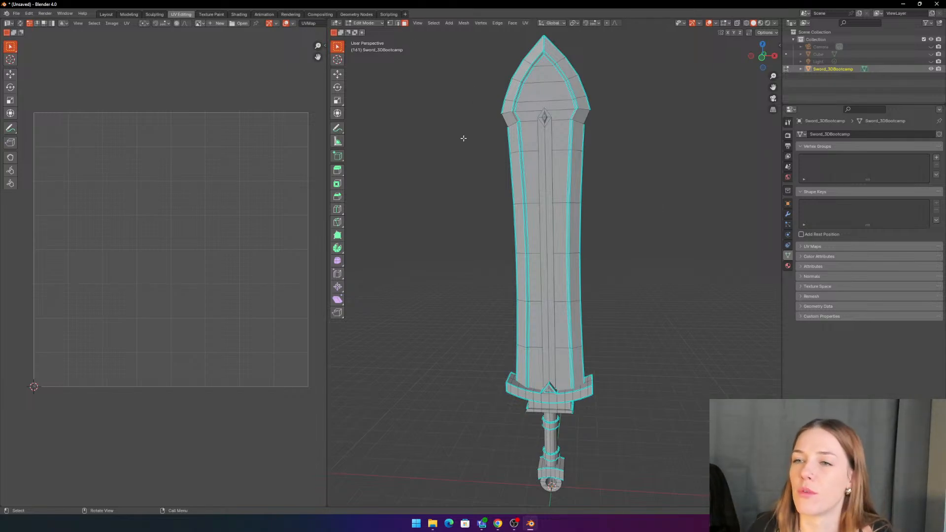
mouse_move(618, 169)
middle_down()
mouse_move(643, 162)
mouse_move(606, 179)
middle_up()
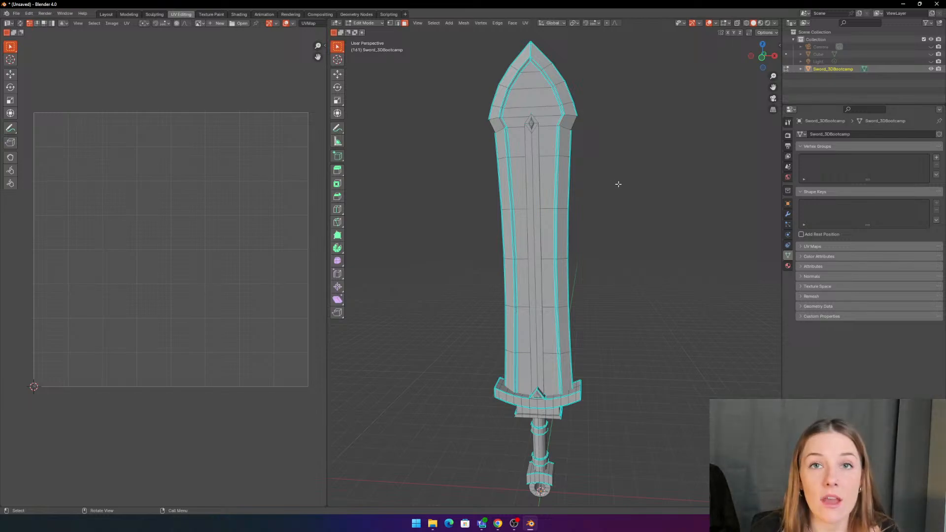
key(a)
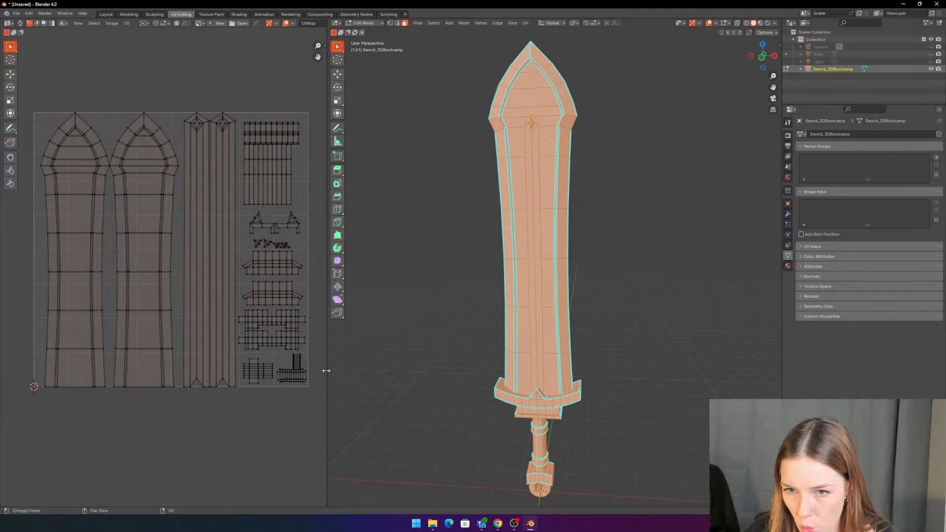
Step: Widen the UV editor to well over half of the viewport area and enlarge the sword's UV layout to fill it
drag(326, 372, 409, 372)
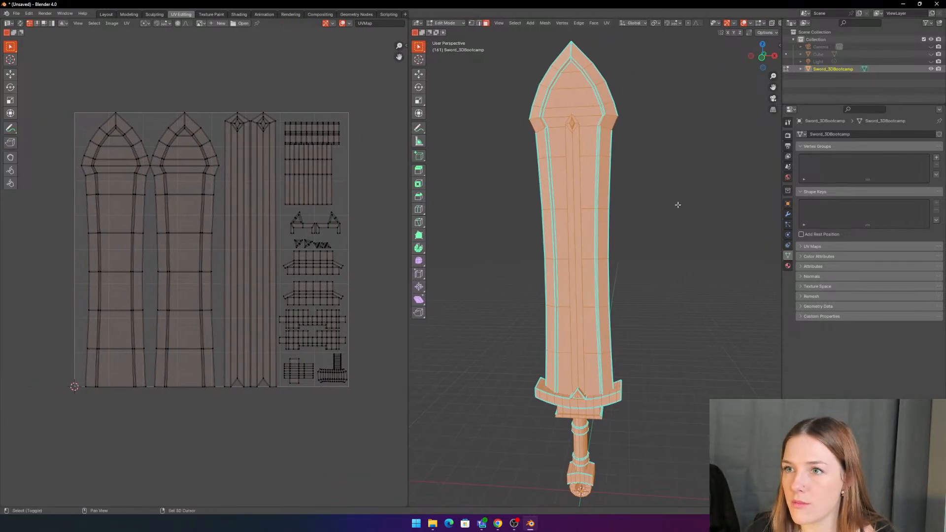
shift+middle_drag(677, 205, 683, 211)
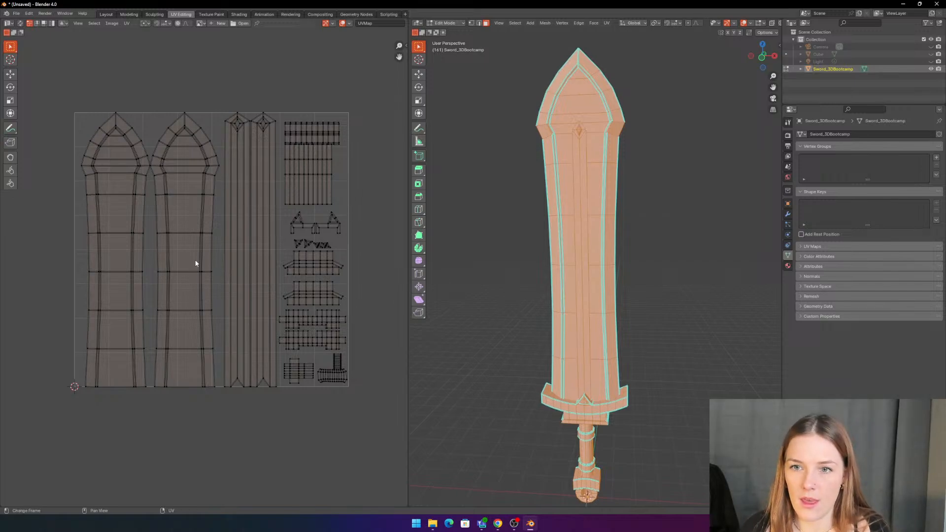
scroll(242, 270, up, 1)
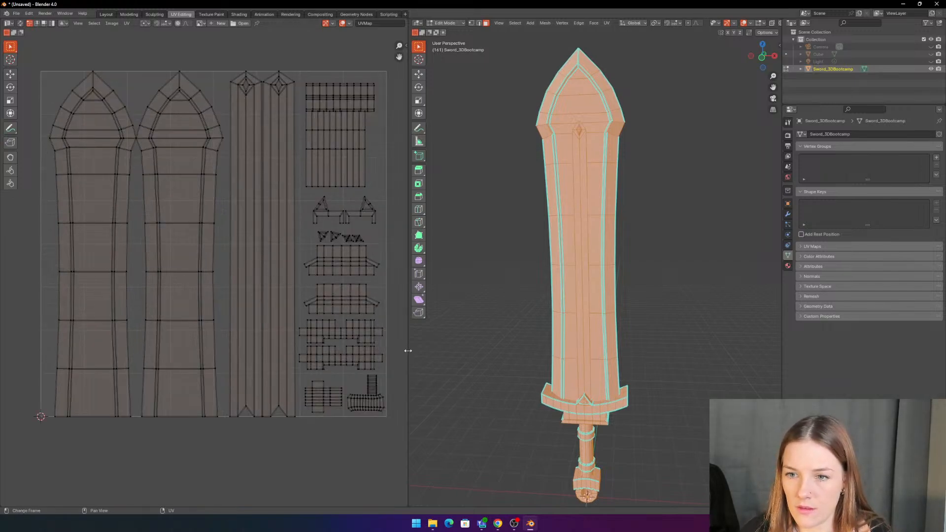
drag(408, 349, 514, 349)
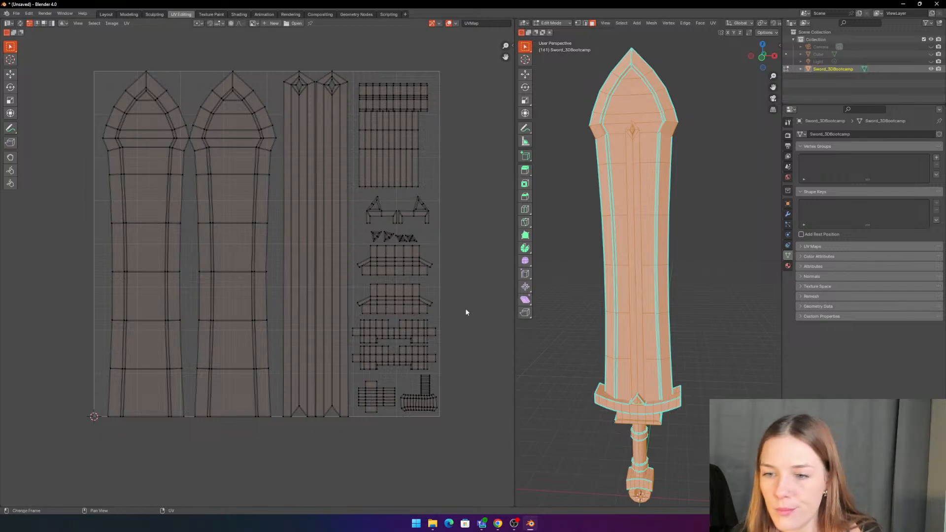
scroll(463, 290, up, 1)
shift+middle_drag(480, 224, 476, 254)
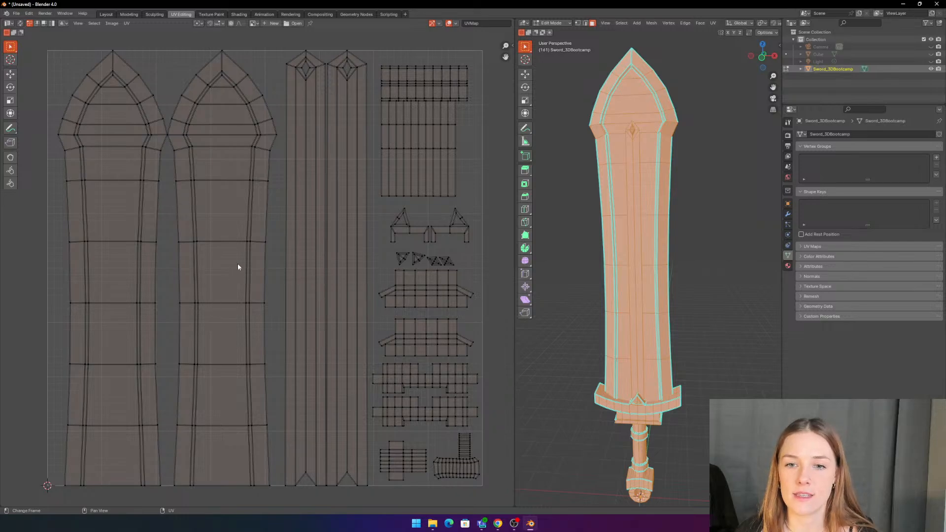
Step: Set the UV editor to face selection and select all faces of the second blade island
key(u)
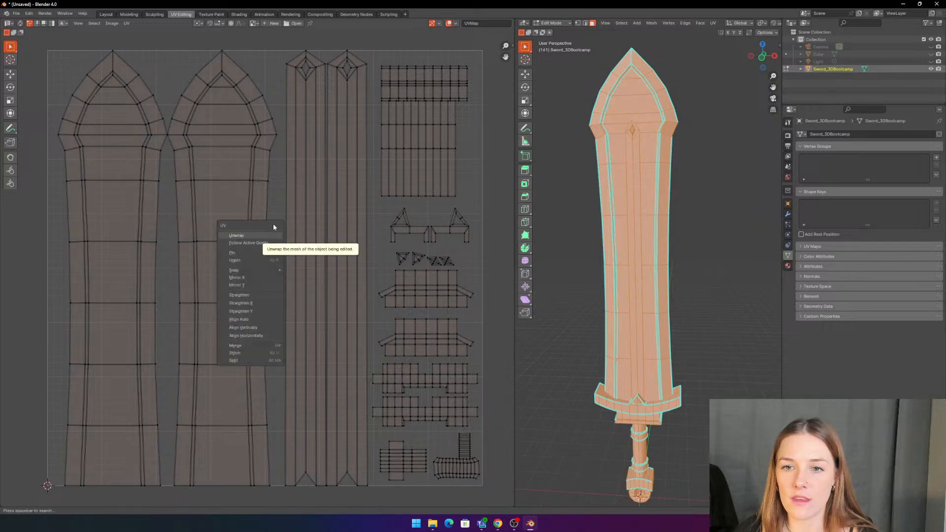
click(45, 23)
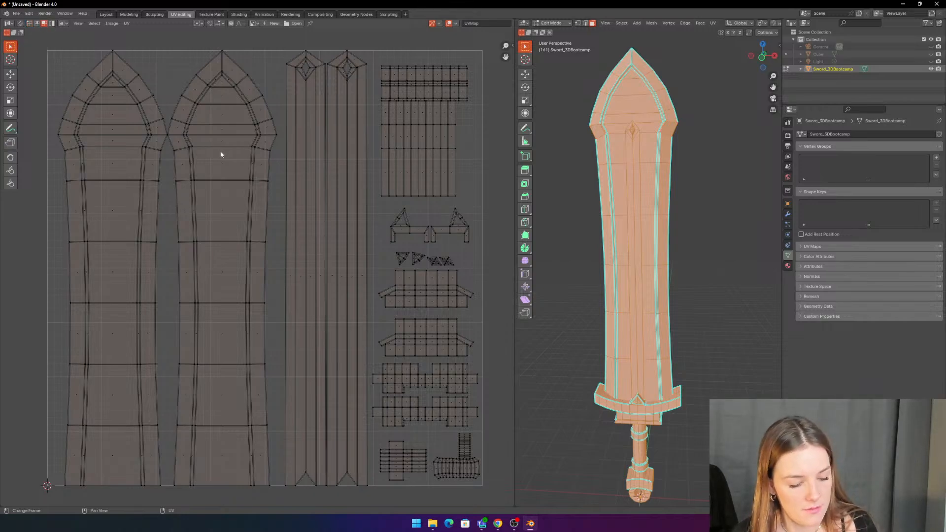
key(a)
click(179, 69)
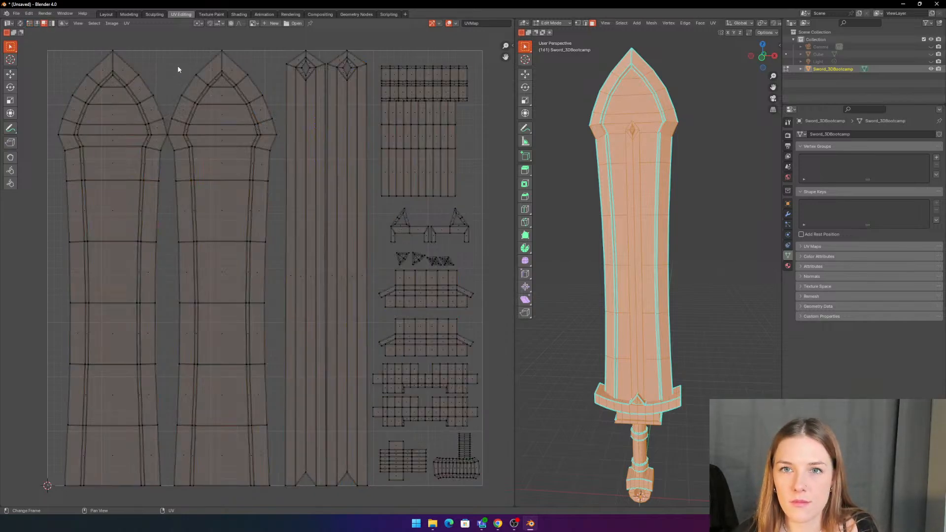
click(233, 174)
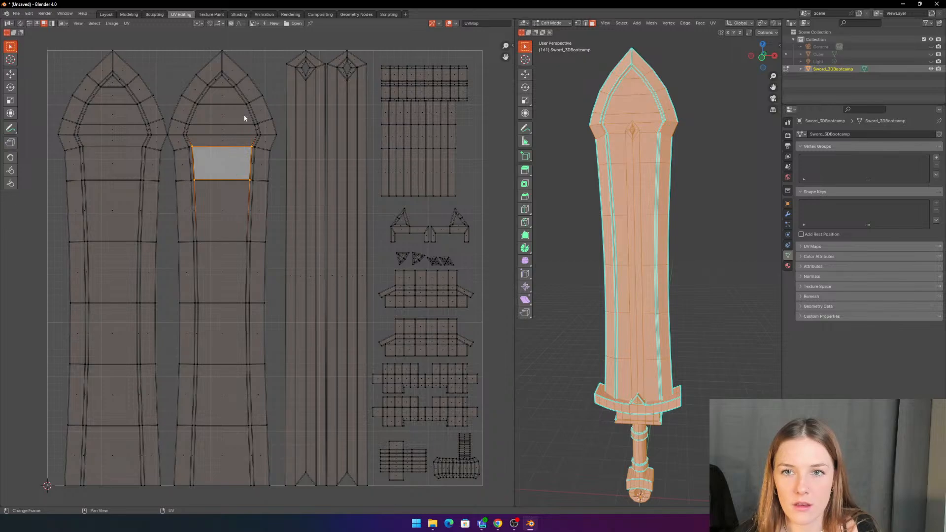
click(247, 85)
drag(171, 41, 274, 500)
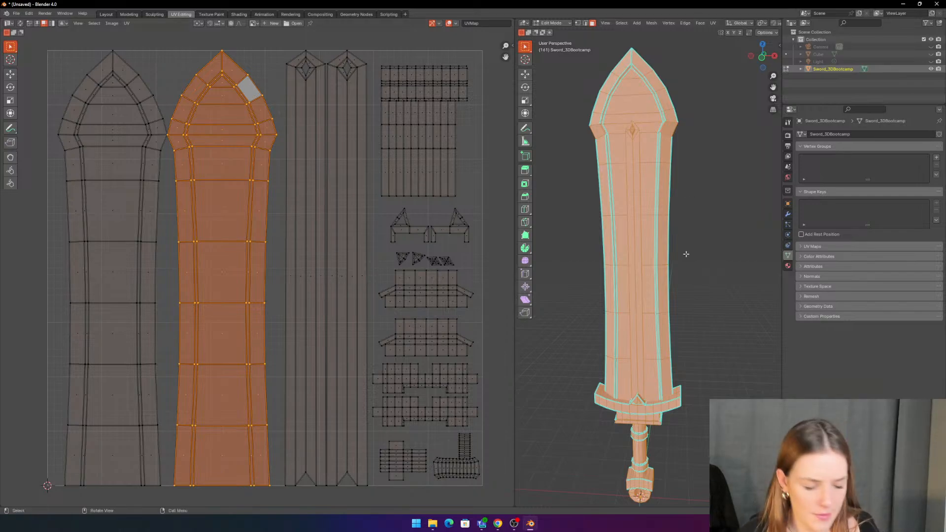
Step: Examine the sword's blade tip and bevelled edges up close on the 3D model
middle_drag(715, 194, 648, 205)
scroll(646, 205, up, 4)
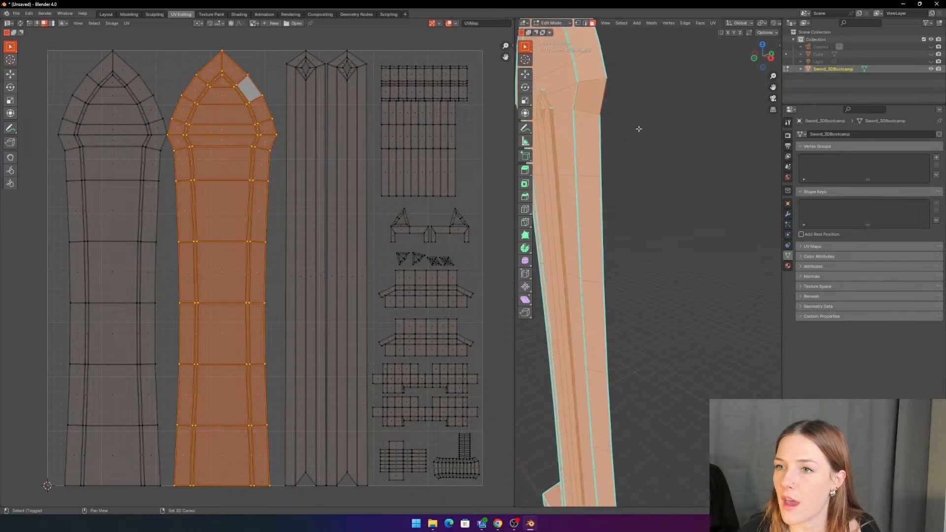
shift+middle_drag(638, 129, 661, 116)
scroll(658, 129, up, 3)
scroll(653, 140, down, 1)
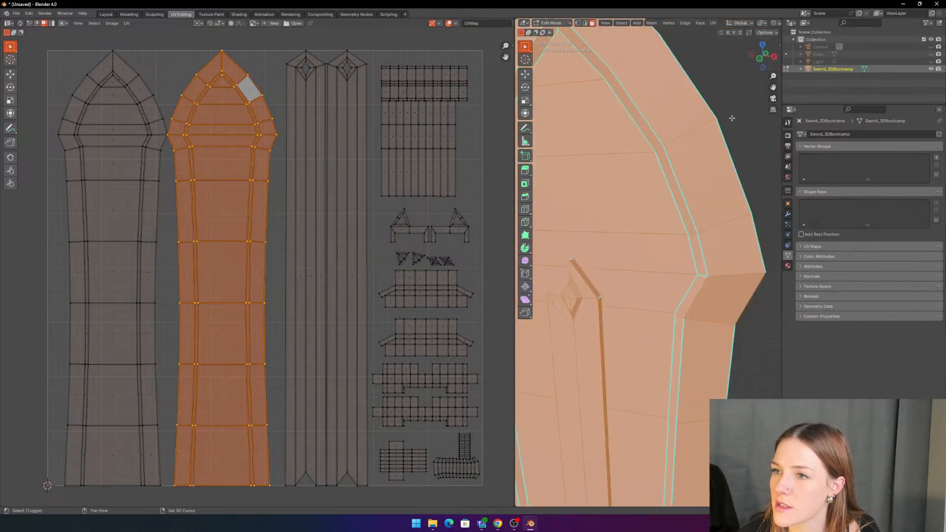
shift+middle_drag(732, 118, 724, 185)
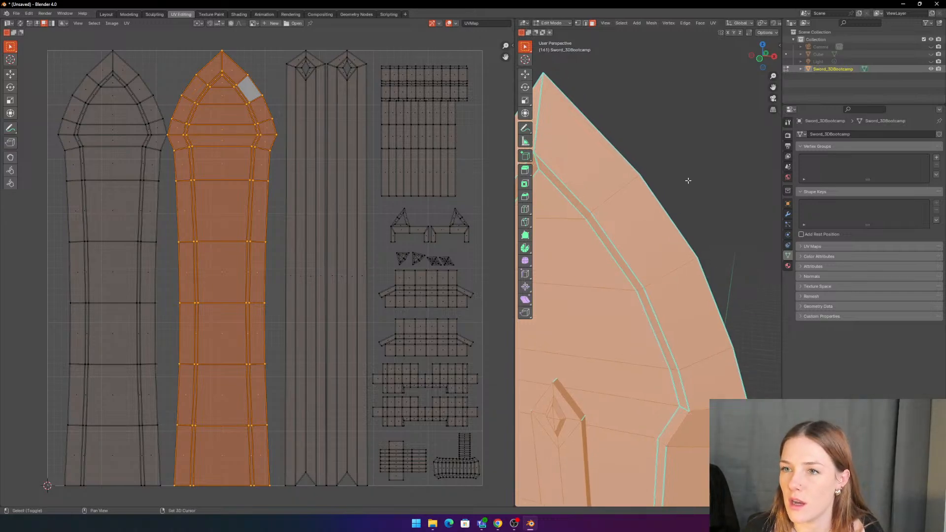
shift+middle_drag(686, 177, 719, 171)
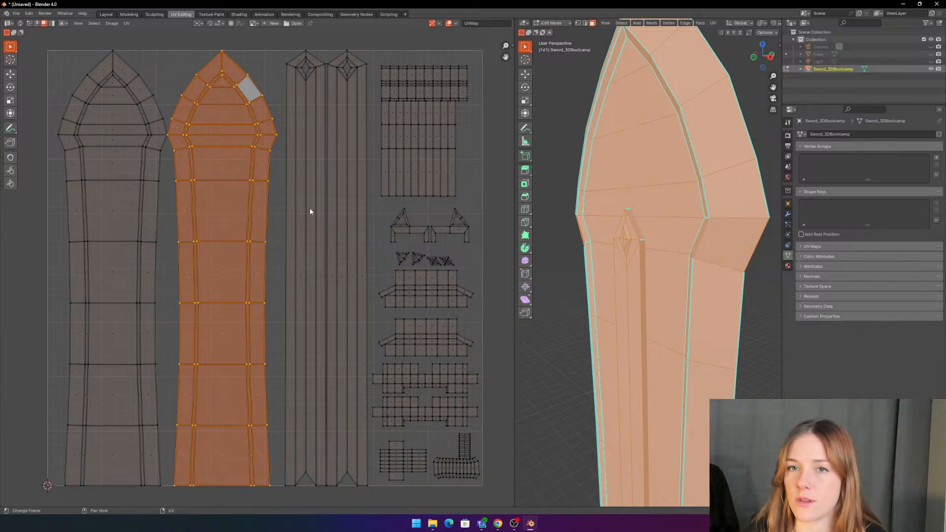
Step: Deselect the blade's UV faces and narrow the UV editor slightly to give the 3D view more room
click(266, 70)
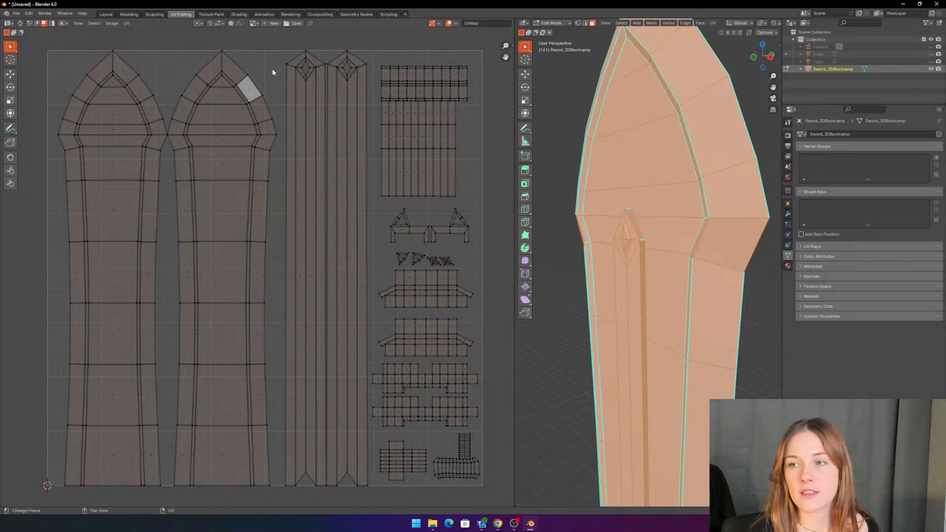
scroll(635, 129, down, 2)
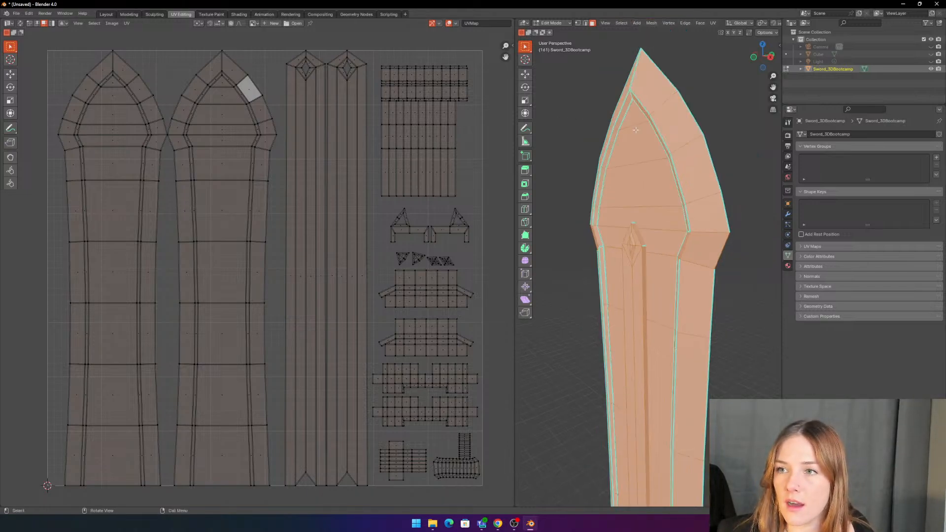
scroll(636, 130, down, 2)
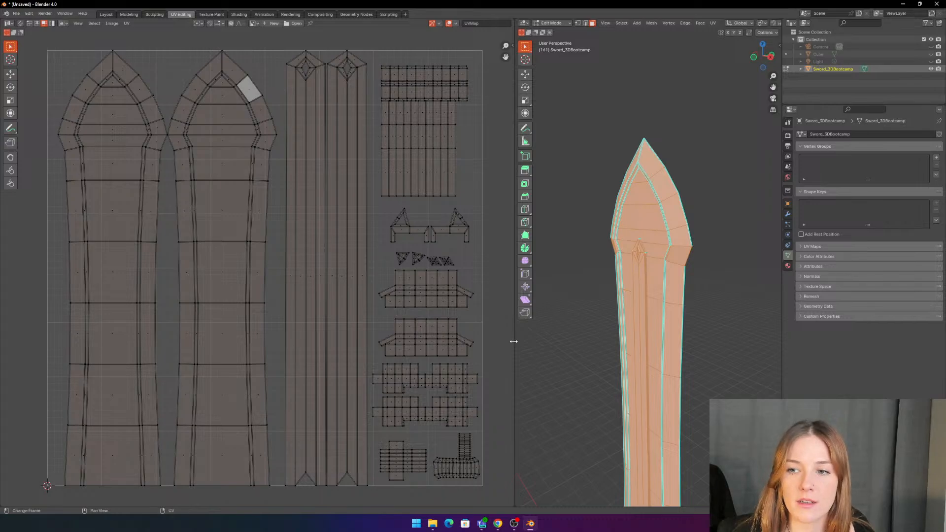
drag(513, 341, 495, 340)
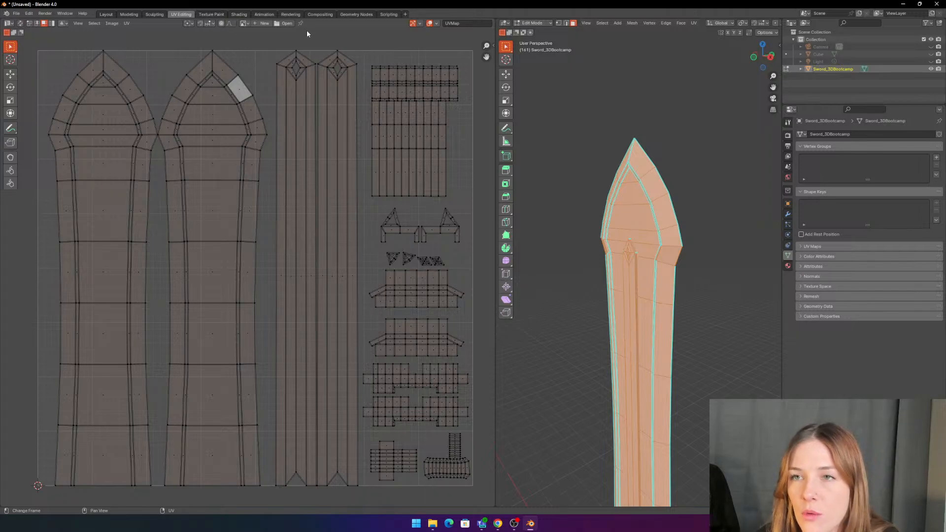
click(436, 23)
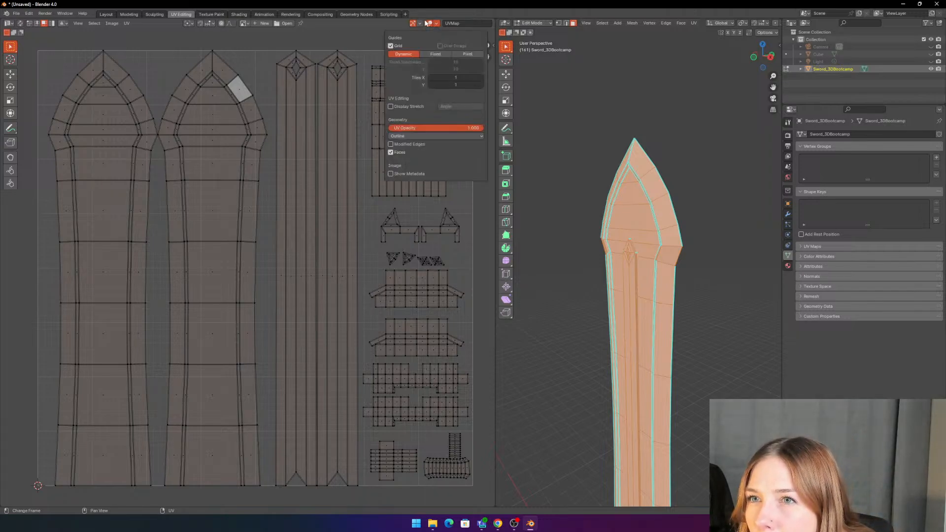
click(422, 23)
click(459, 23)
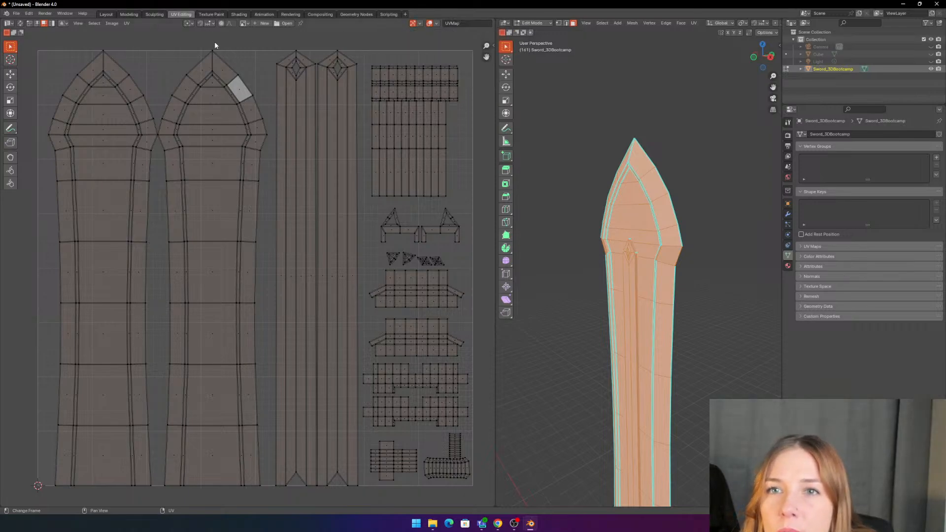
click(247, 24)
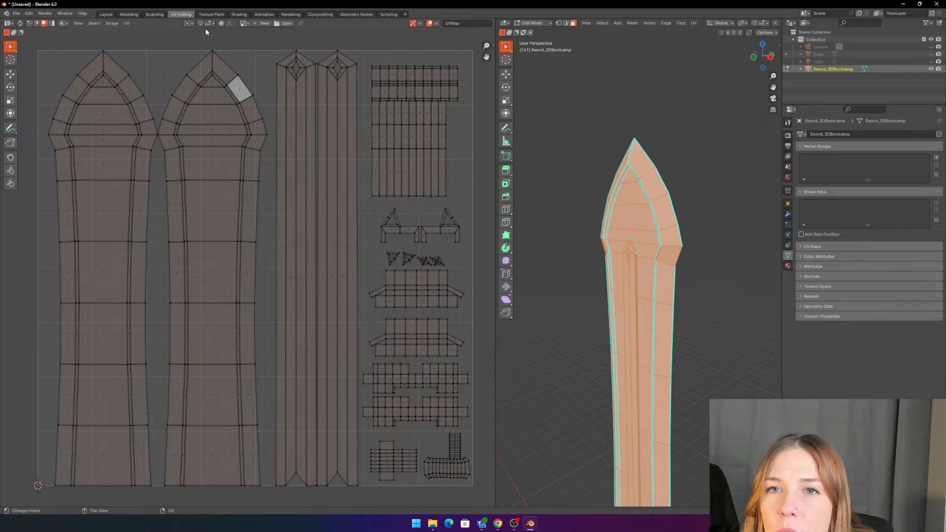
click(129, 24)
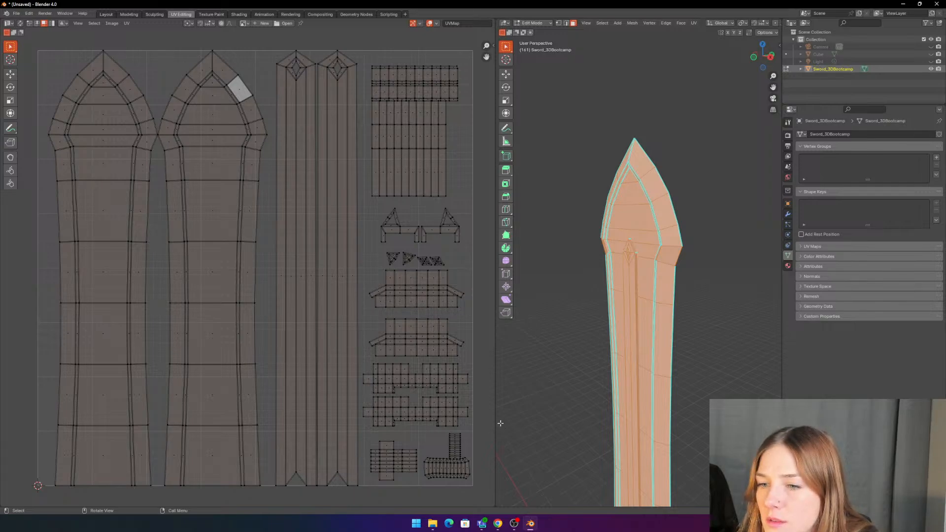
Step: Narrow the UV editor to about half of the viewport area and set the 3D view's shading to Material Preview
drag(495, 418, 318, 416)
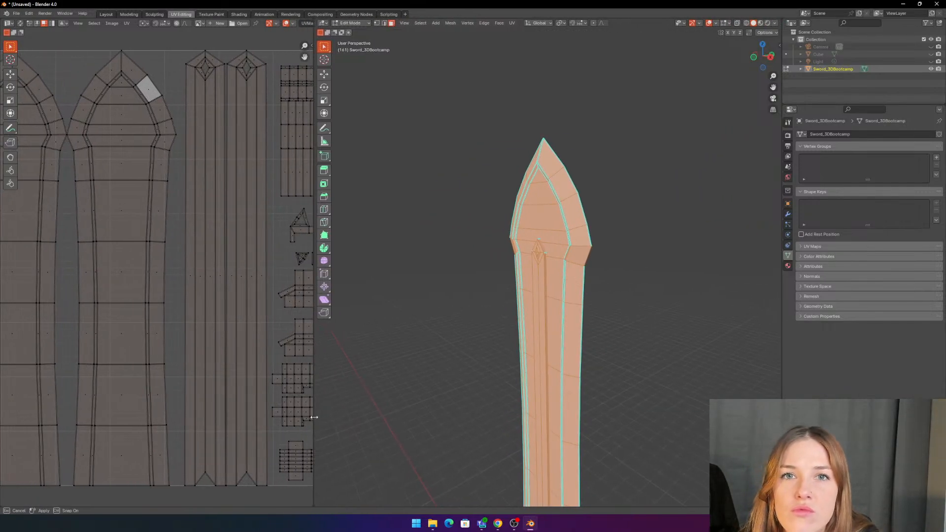
click(112, 23)
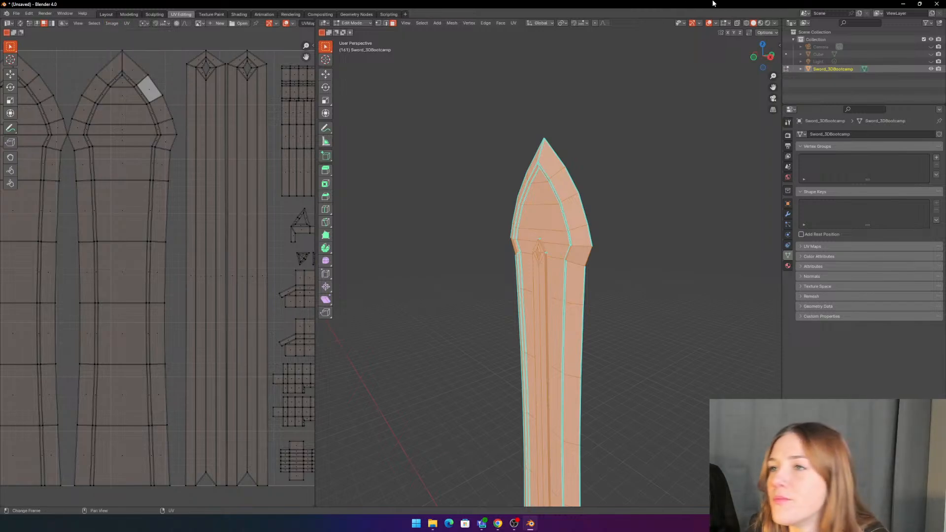
click(746, 23)
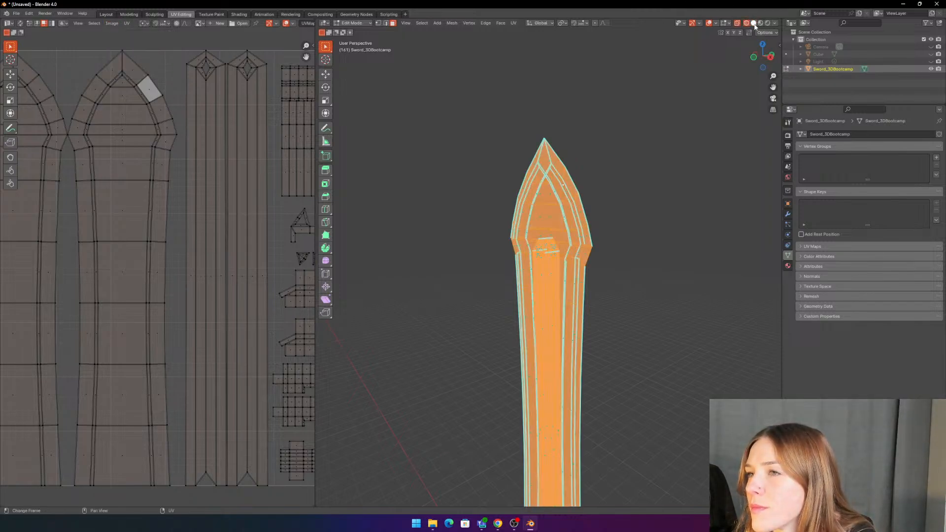
click(753, 24)
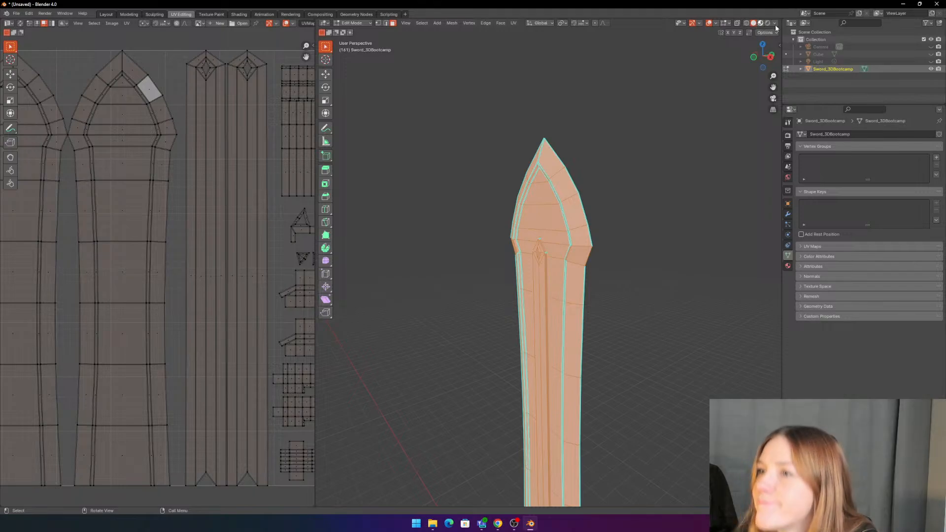
click(760, 24)
click(766, 32)
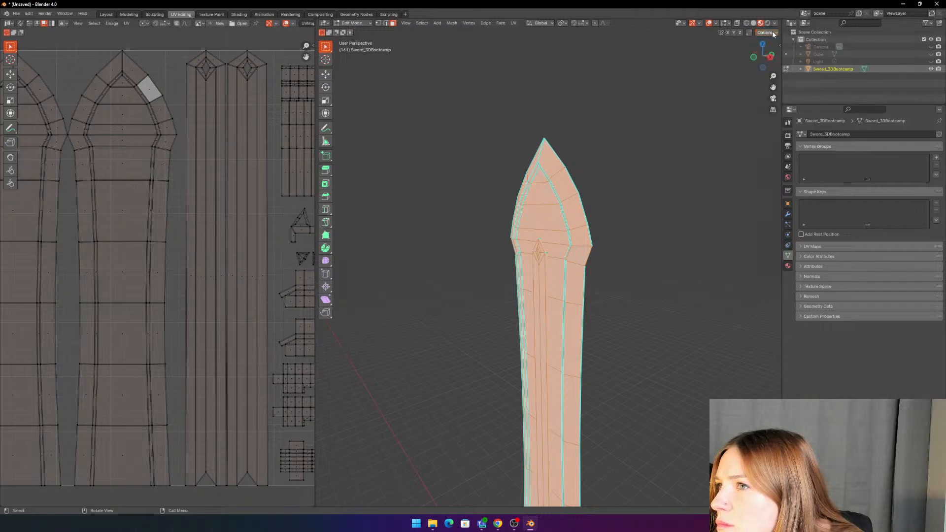
drag(317, 341, 390, 325)
Step: Deselect the entire sword mesh and switch the 3D view to edge selection
key(alt+a)
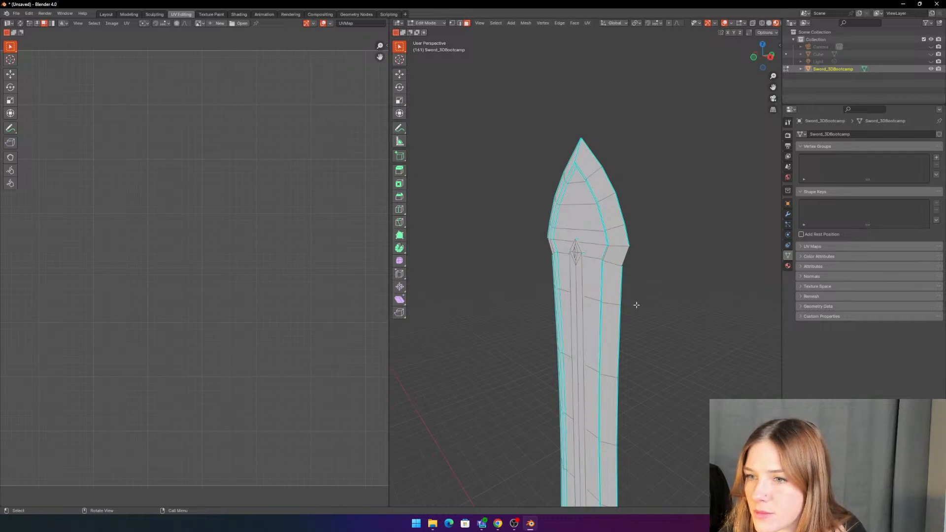
scroll(633, 302, up, 1)
click(460, 23)
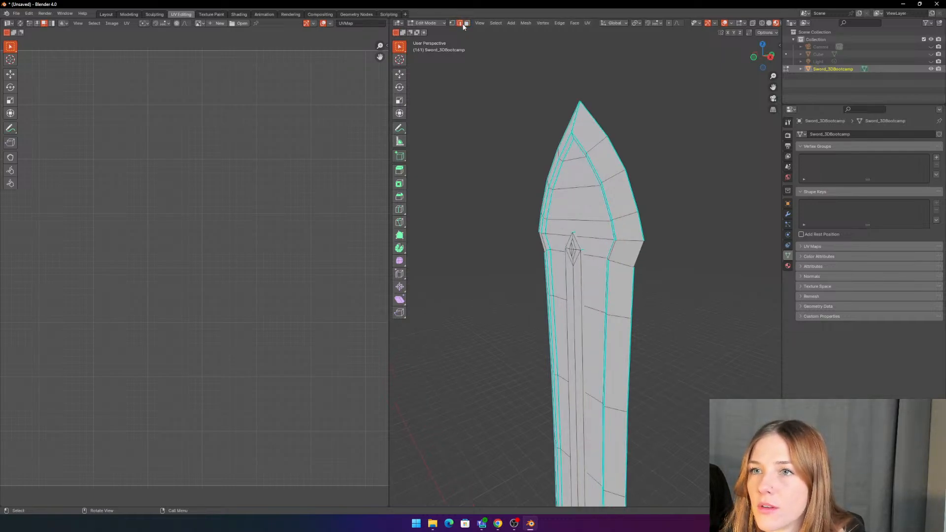
Step: Select the consecutive centre edges running along the blade's narrow side, from the kink below the tip downward
shift+middle_drag(666, 259, 637, 183)
shift+middle_drag(625, 114, 624, 199)
scroll(581, 176, up, 4)
shift+click(556, 148)
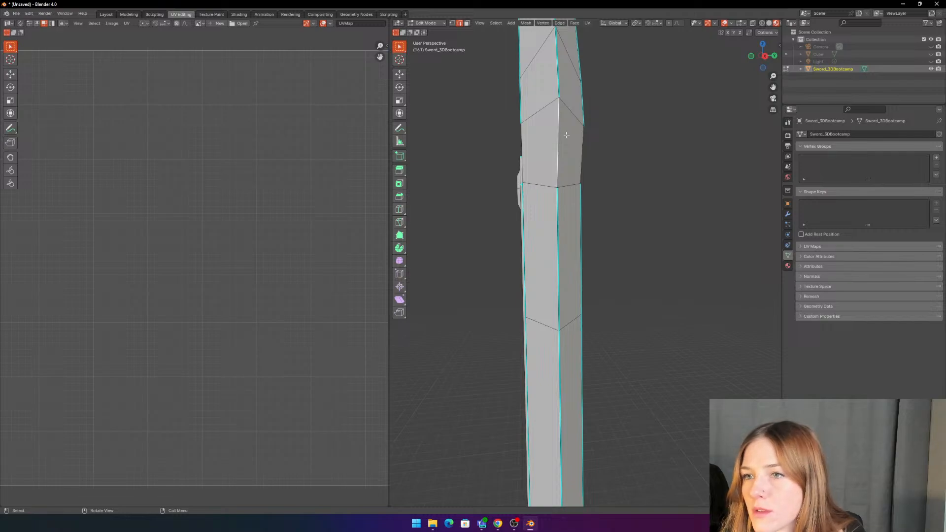
shift+click(557, 213)
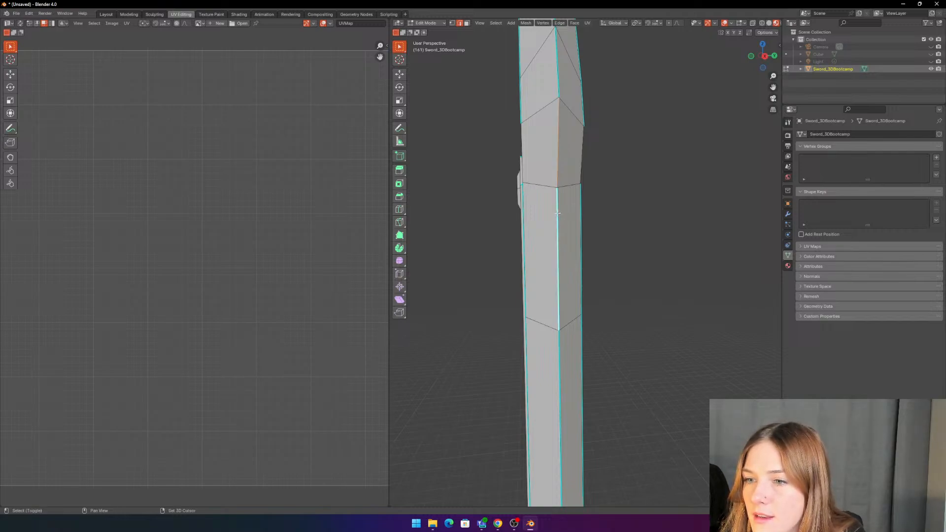
shift+click(558, 213)
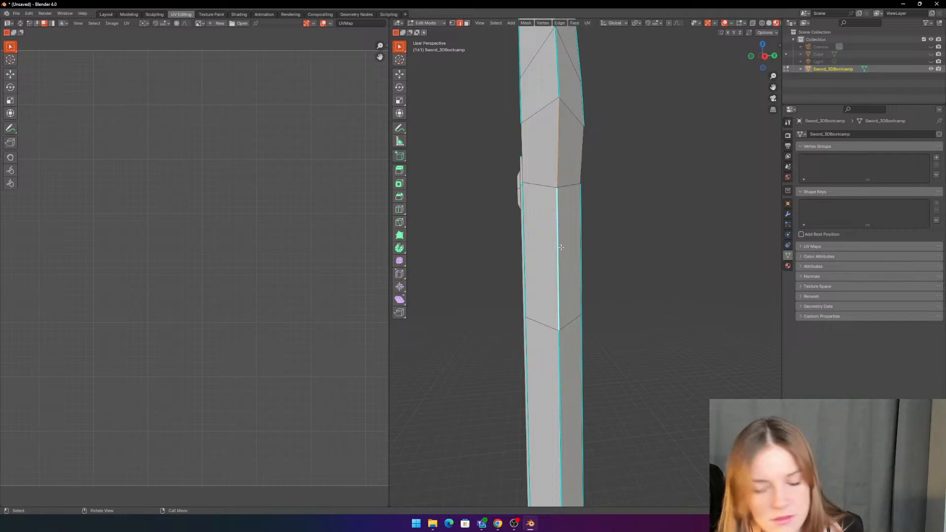
shift+click(559, 349)
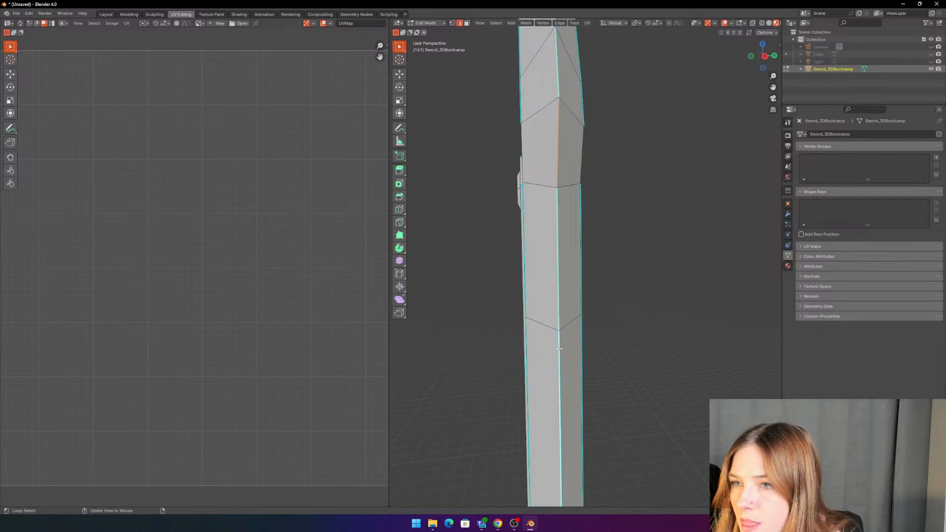
Step: Follow the blade's outer edge down to the crossguard and examine where the two parts meet
middle_drag(599, 207, 608, 169)
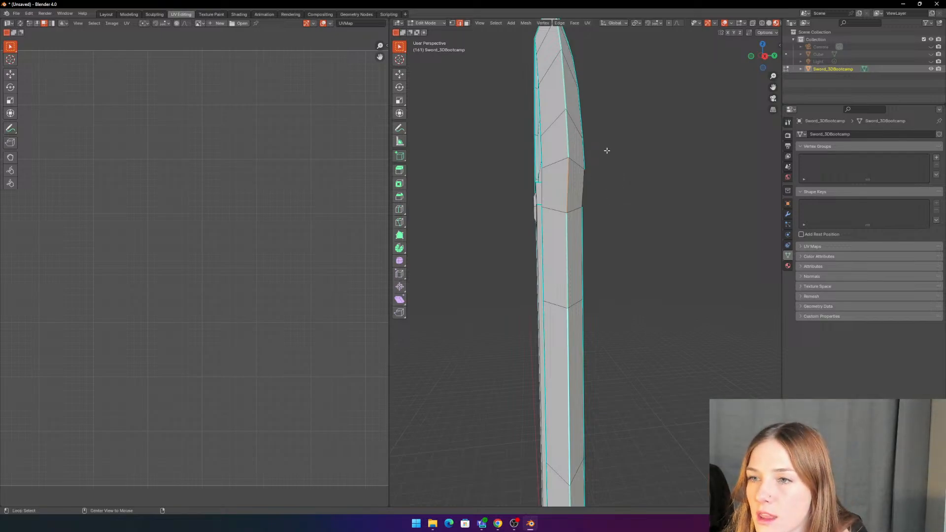
shift+middle_drag(627, 264, 606, 133)
mouse_move(624, 303)
shift+middle_down()
mouse_move(623, 279)
mouse_move(603, 283)
mouse_move(616, 275)
mouse_move(706, 285)
mouse_move(709, 247)
shift+middle_up()
scroll(604, 283, down, 2)
scroll(597, 271, down, 3)
scroll(636, 283, up, 6)
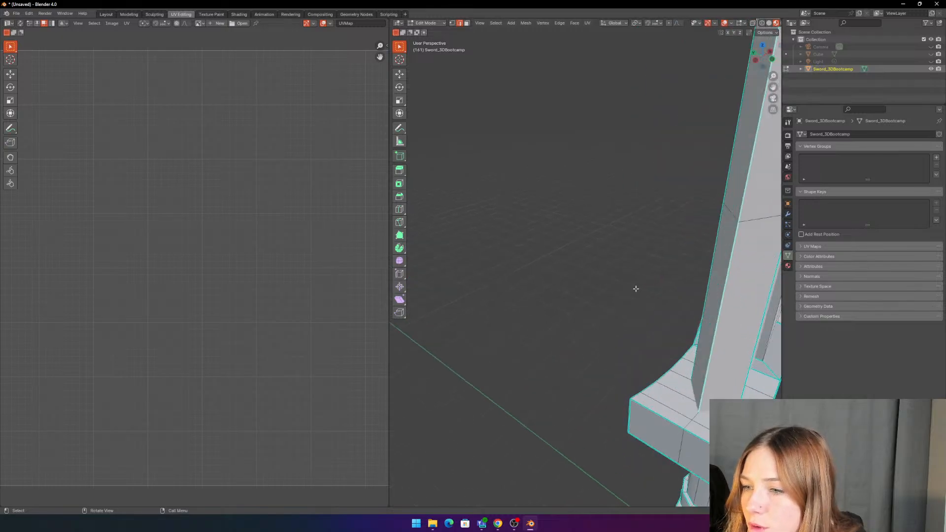
middle_drag(503, 226, 518, 246)
scroll(560, 282, up, 3)
scroll(534, 283, up, 2)
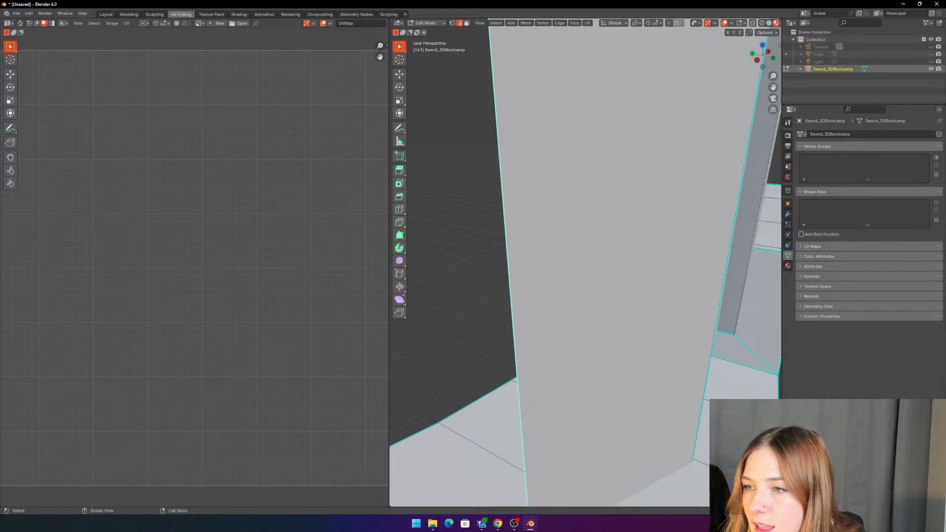
scroll(721, 278, down, 5)
scroll(585, 330, down, 1)
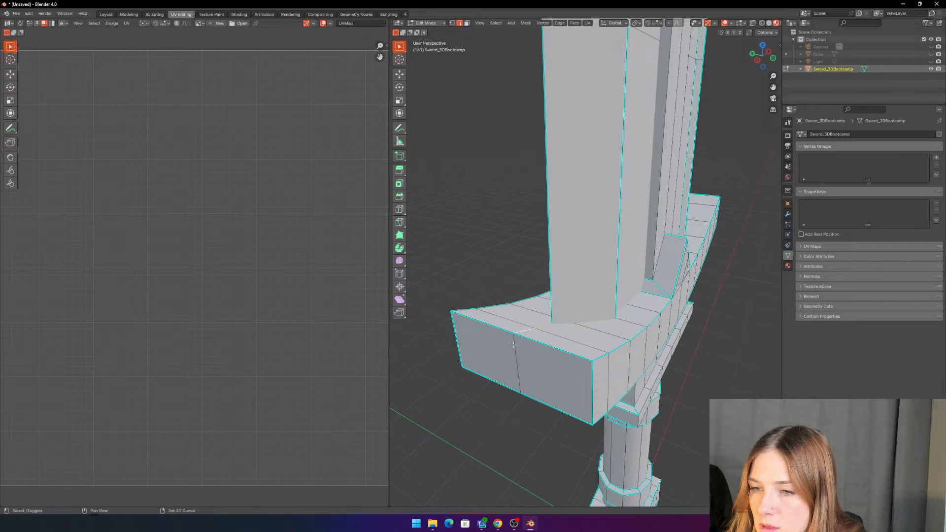
Step: Select the blade's outer edge directly above the crossguard's end face
mouse_move(487, 280)
shift+middle_down()
mouse_move(510, 244)
mouse_move(503, 272)
shift+middle_up()
scroll(497, 279, up, 3)
shift+middle_drag(468, 302, 525, 209)
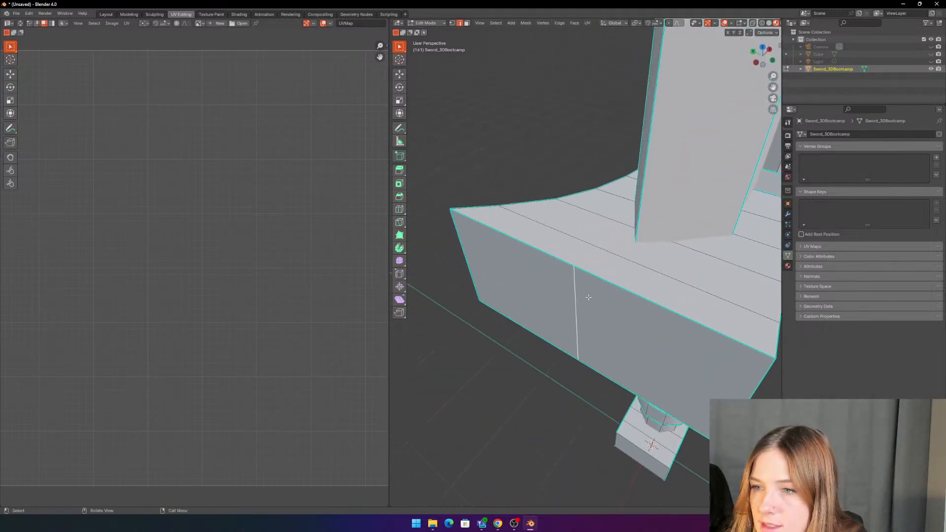
middle_drag(588, 297, 620, 160)
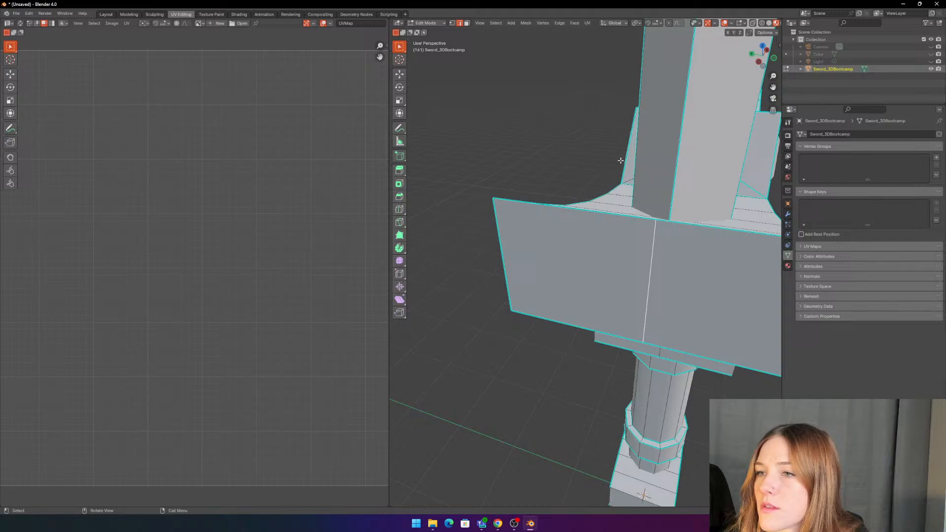
shift+click(676, 143)
click(598, 108)
click(682, 120)
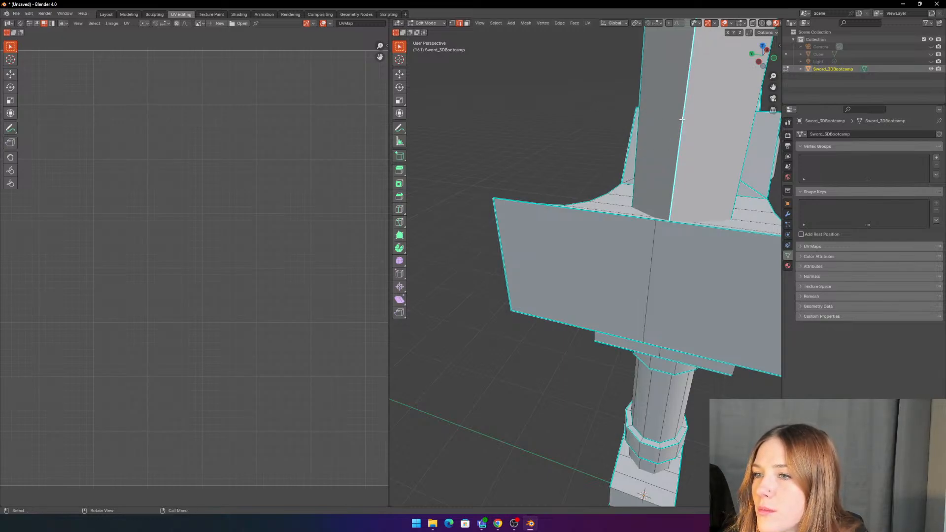
Step: Check the selected outer edges along the whole blade and mark them as a seam
scroll(606, 116, down, 4)
shift+middle_drag(573, 88, 532, 274)
scroll(521, 276, up, 3)
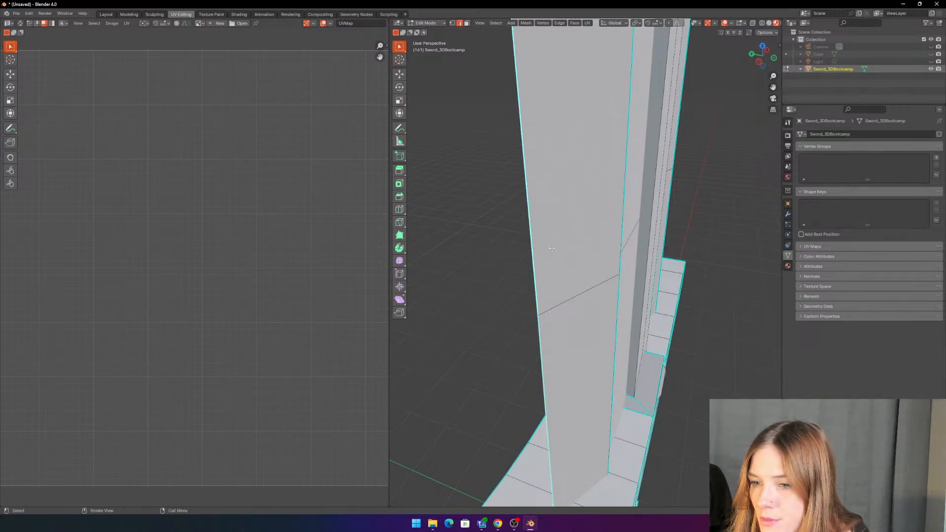
scroll(652, 156, down, 5)
alt+middle_drag(652, 156, 643, 256)
scroll(647, 128, down, 2)
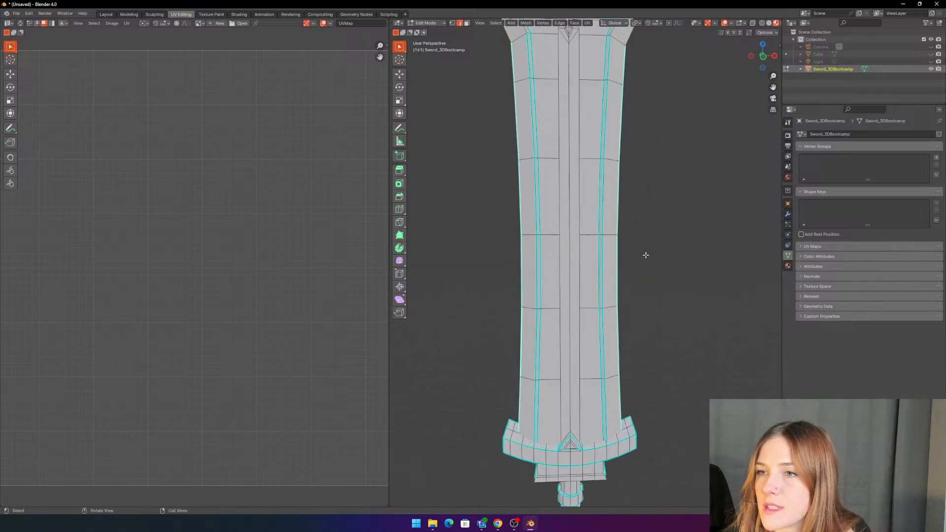
scroll(652, 186, down, 3)
middle_drag(652, 185, 627, 280)
scroll(615, 192, up, 4)
scroll(661, 283, up, 3)
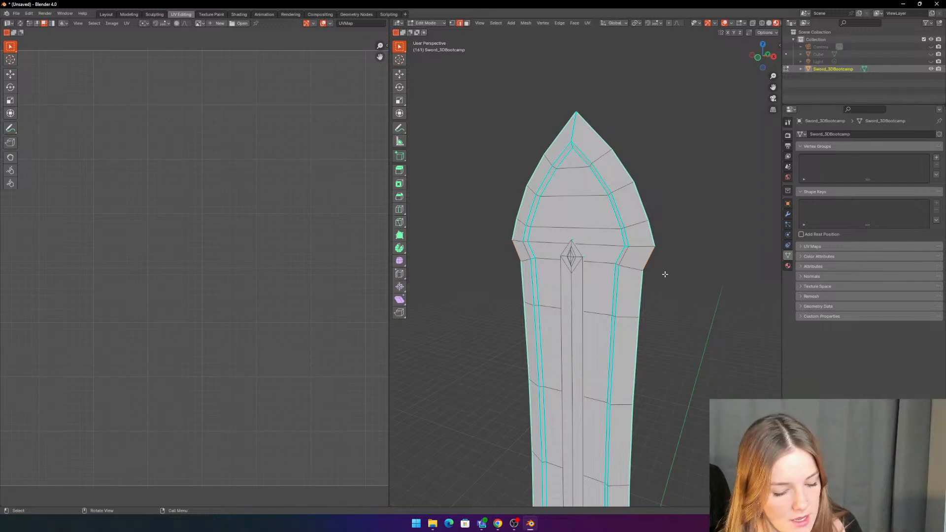
key(ctrl+e)
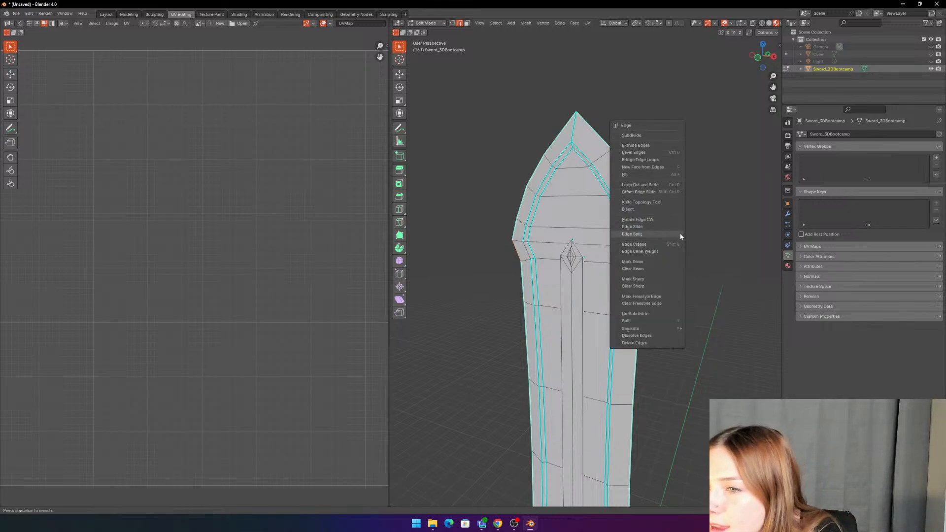
click(633, 262)
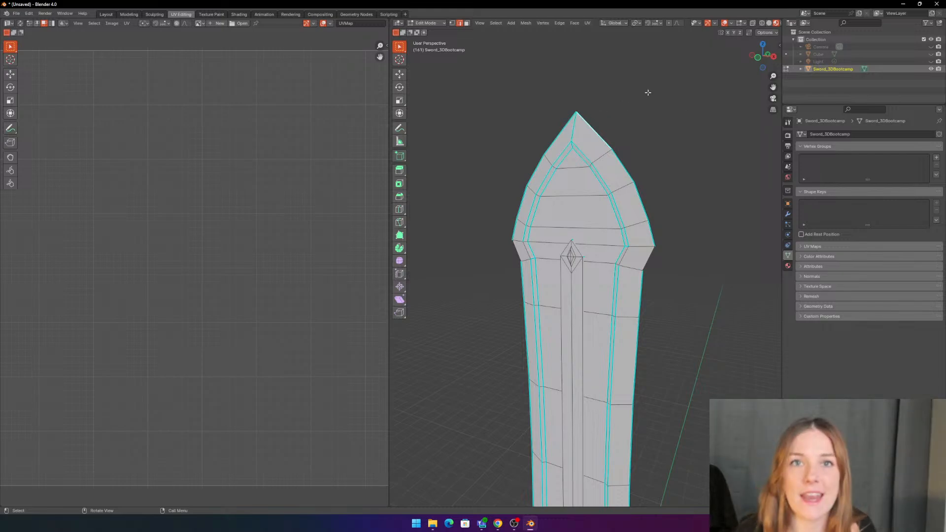
Step: Select the entire sword mesh and look through the available UV mapping methods
key(a)
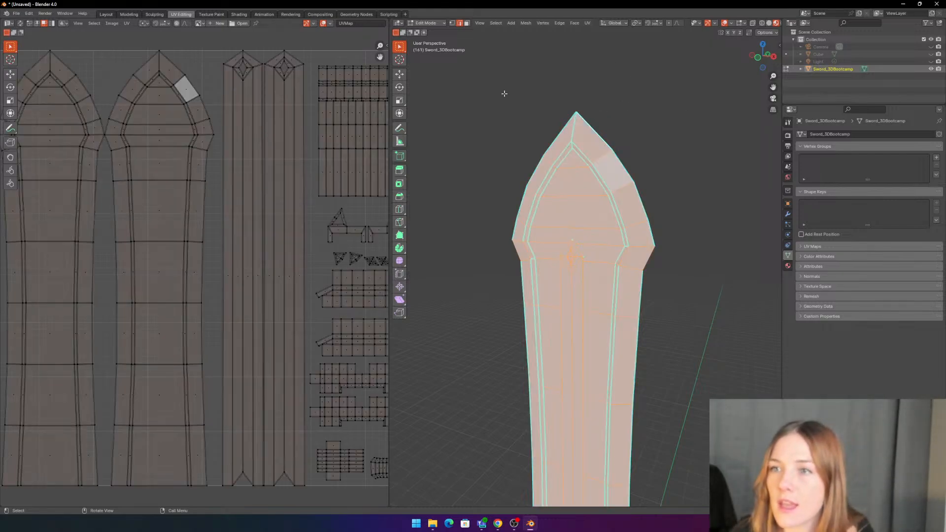
key(ctrl+e)
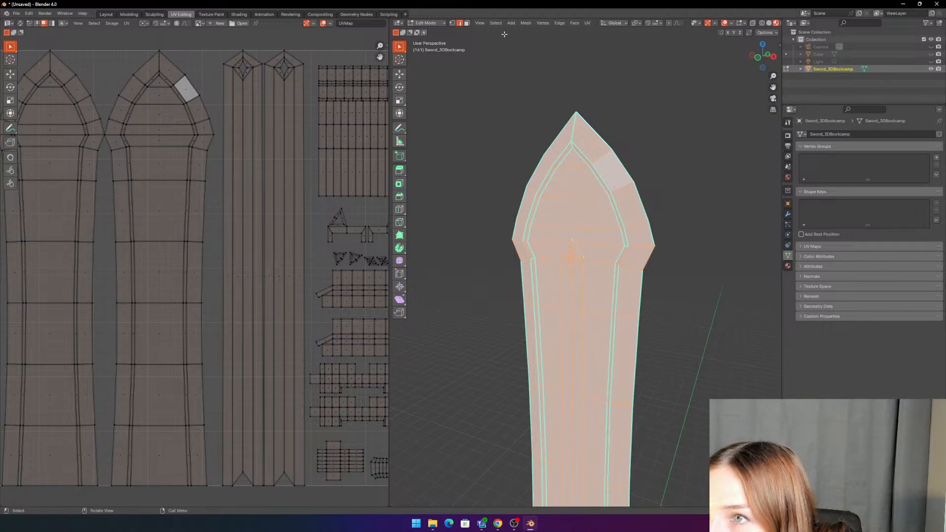
key(u)
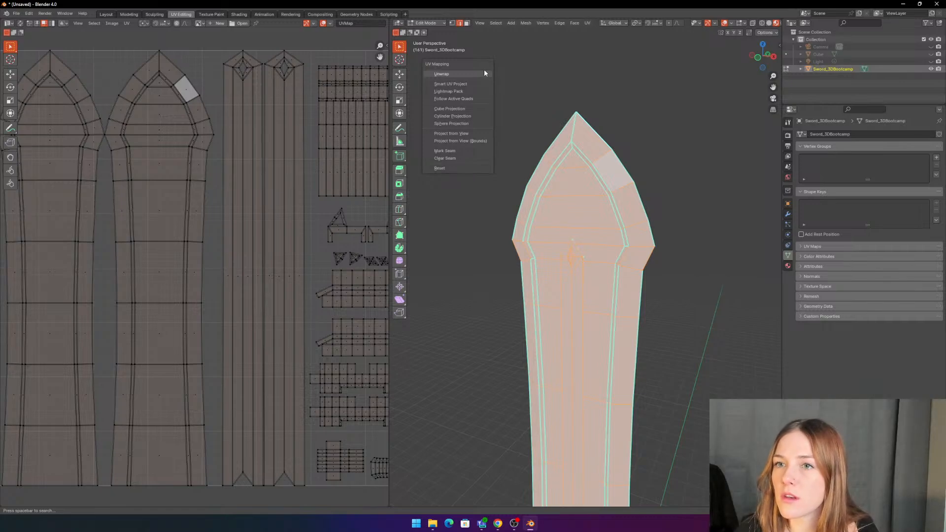
key(Escape)
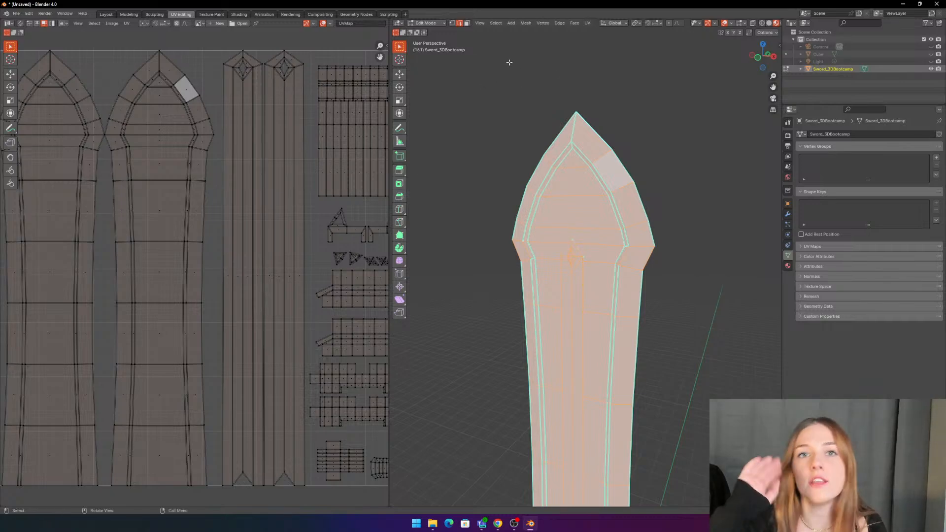
Step: Review the Smart UV Project settings for the selected sword mesh without applying them
key(u)
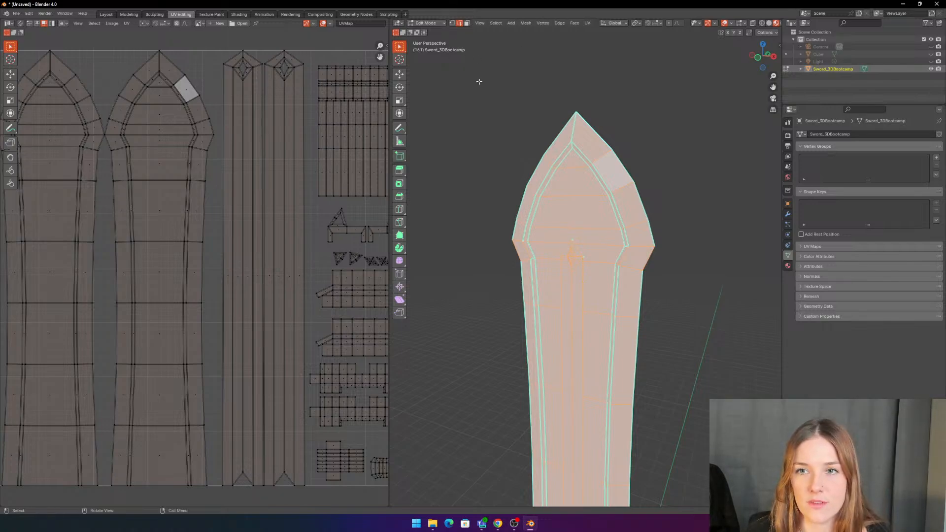
key(u)
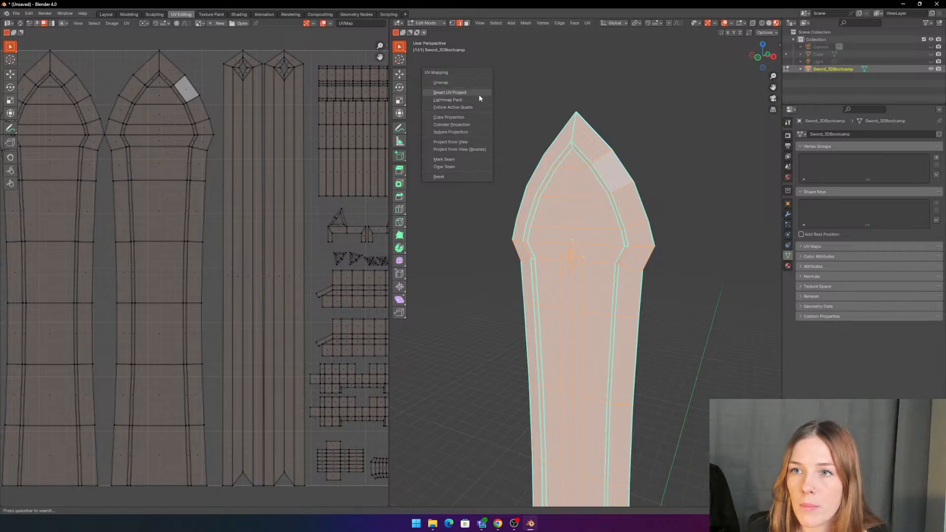
click(475, 93)
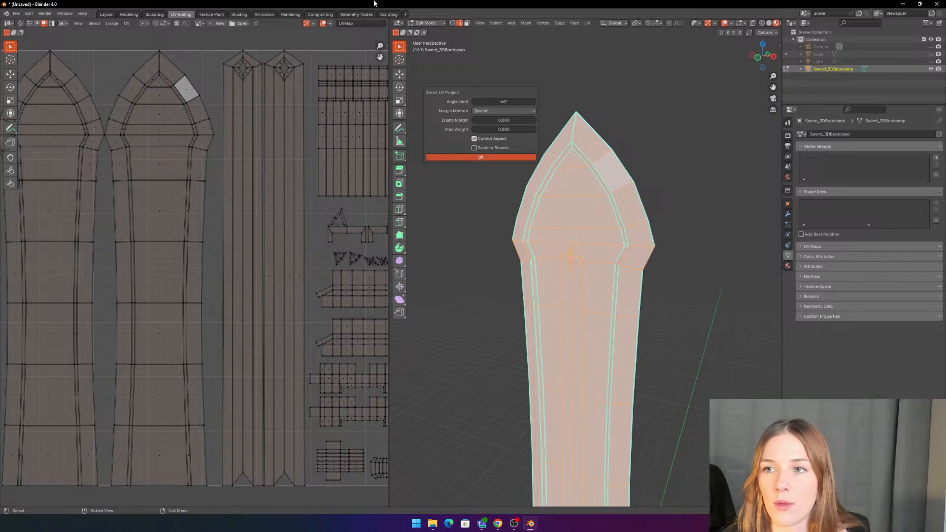
key(Escape)
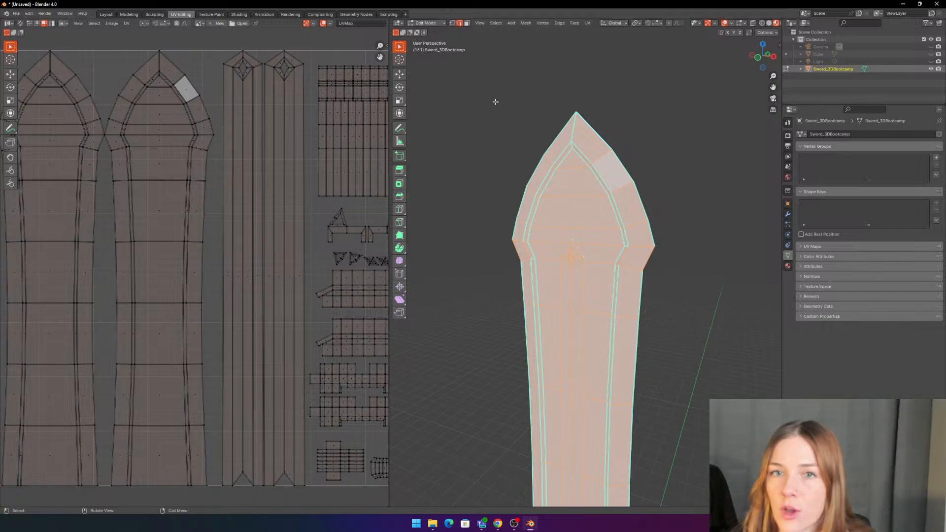
Step: Clear the mesh selection, return to Object Mode and widen the 3D viewport around the whole sword, keeping it selected
key(alt+a)
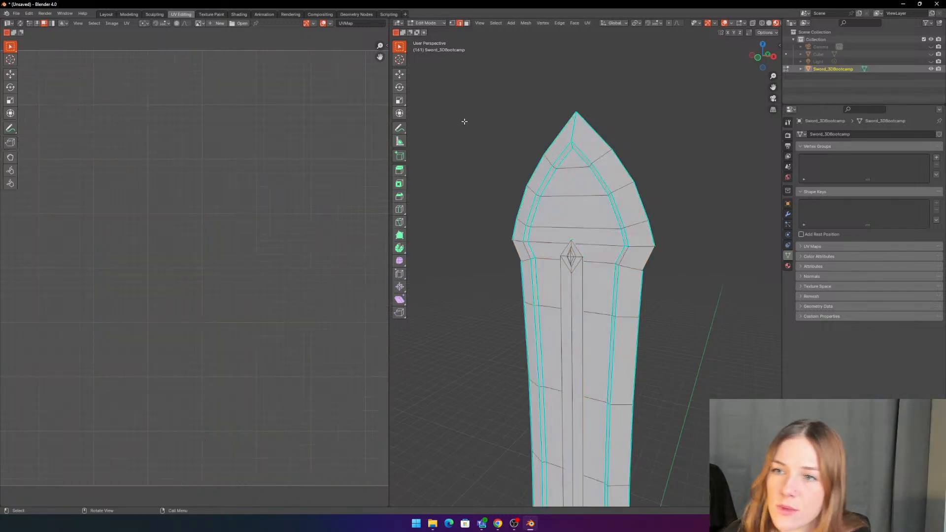
key(Tab)
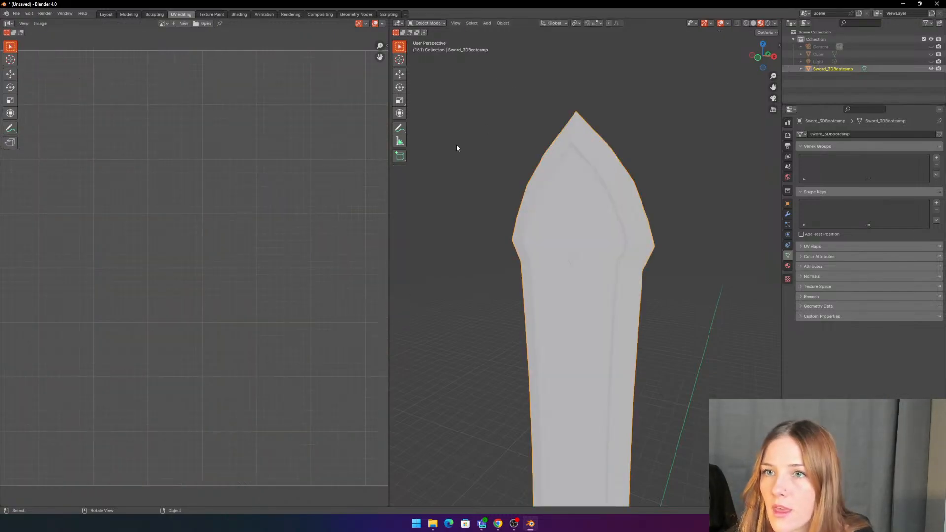
scroll(477, 141, down, 2)
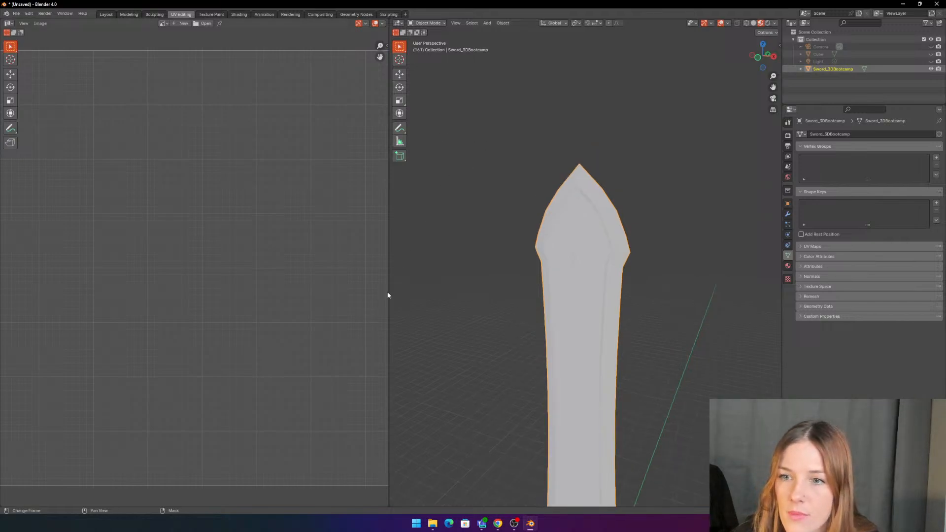
drag(387, 293, 179, 291)
key(x)
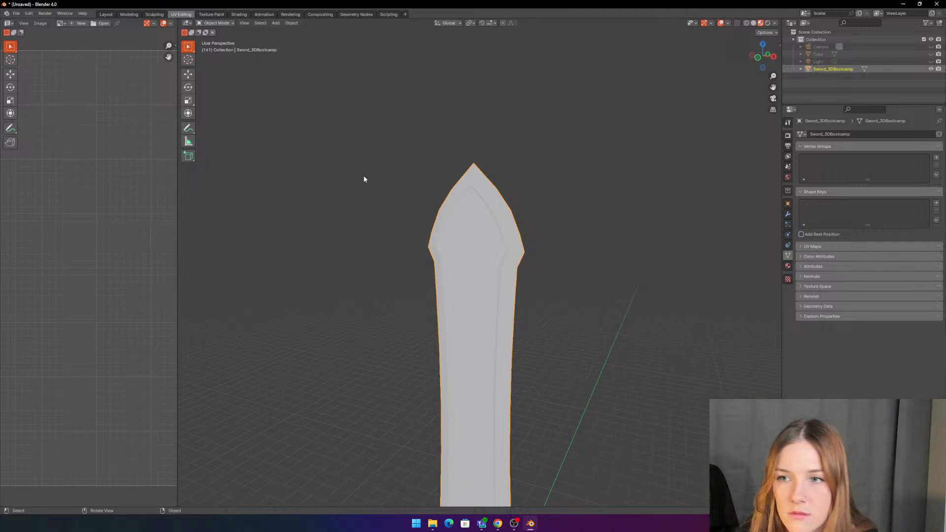
scroll(365, 289, down, 3)
click(343, 202)
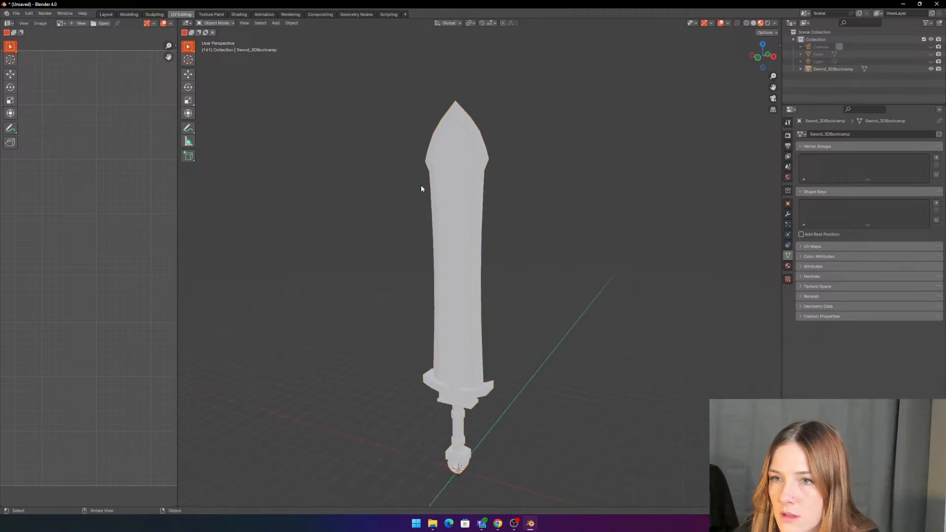
click(463, 174)
Step: Compare the sword in solid, material preview and rendered shading, and return the viewport to solid shading
click(753, 24)
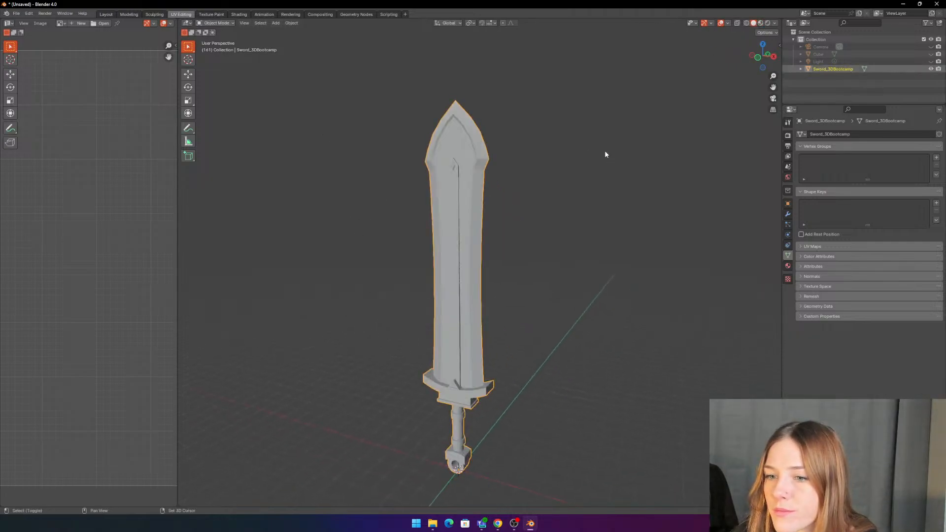
mouse_move(605, 150)
middle_down()
mouse_move(557, 149)
mouse_move(585, 147)
middle_up()
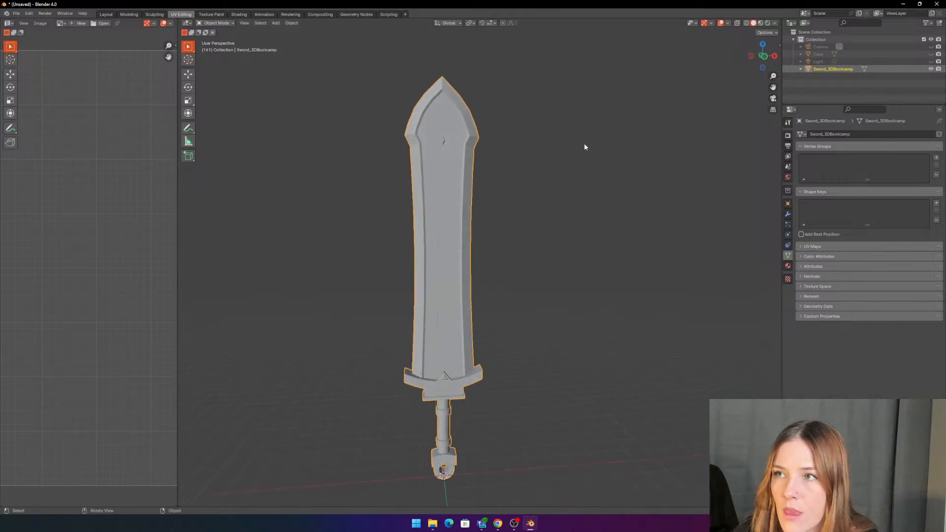
click(736, 24)
mouse_move(598, 168)
middle_down()
mouse_move(573, 169)
mouse_move(606, 167)
middle_up()
click(760, 23)
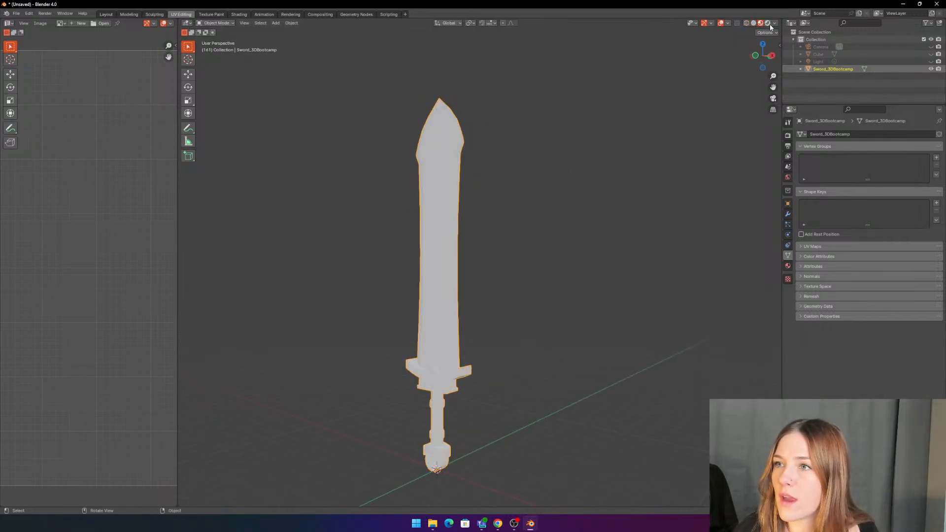
click(767, 23)
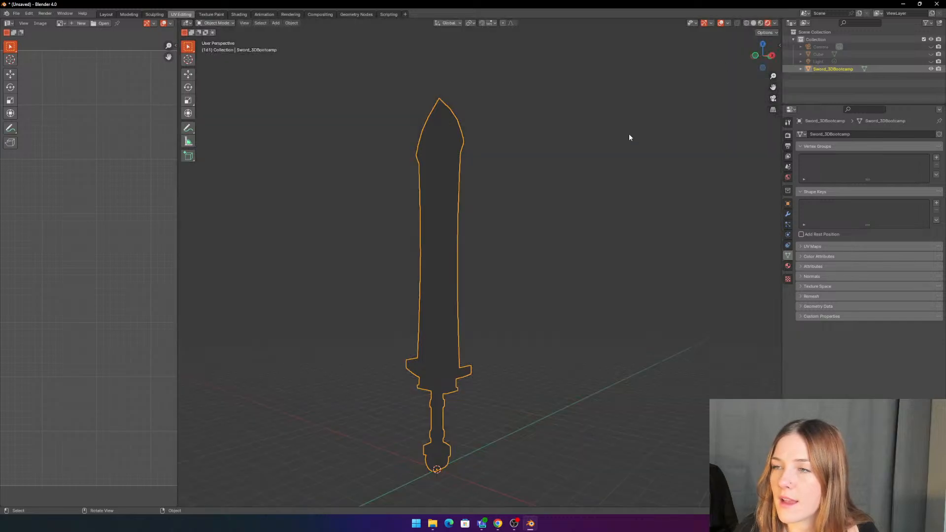
middle_drag(629, 137, 619, 89)
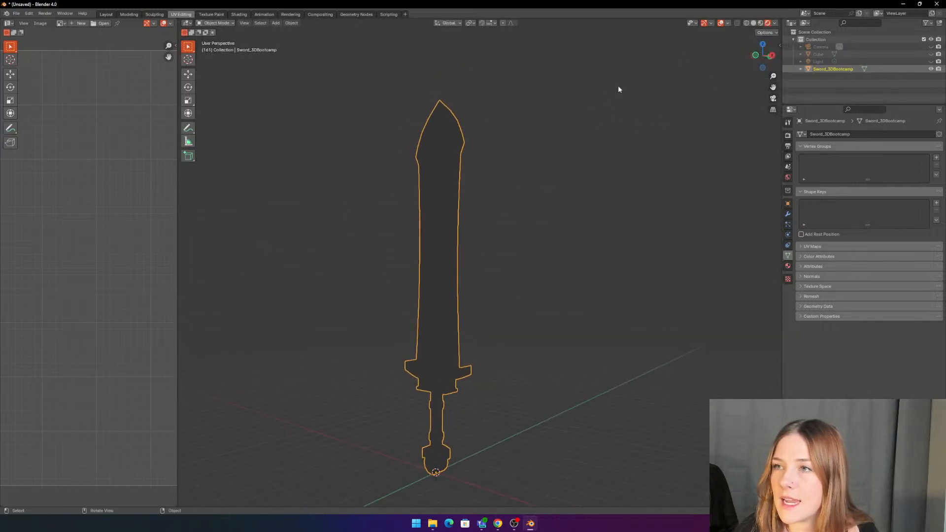
click(753, 23)
mouse_move(527, 173)
middle_down()
mouse_move(532, 270)
mouse_move(504, 217)
mouse_move(501, 169)
mouse_move(536, 203)
middle_up()
middle_drag(335, 99, 327, 116)
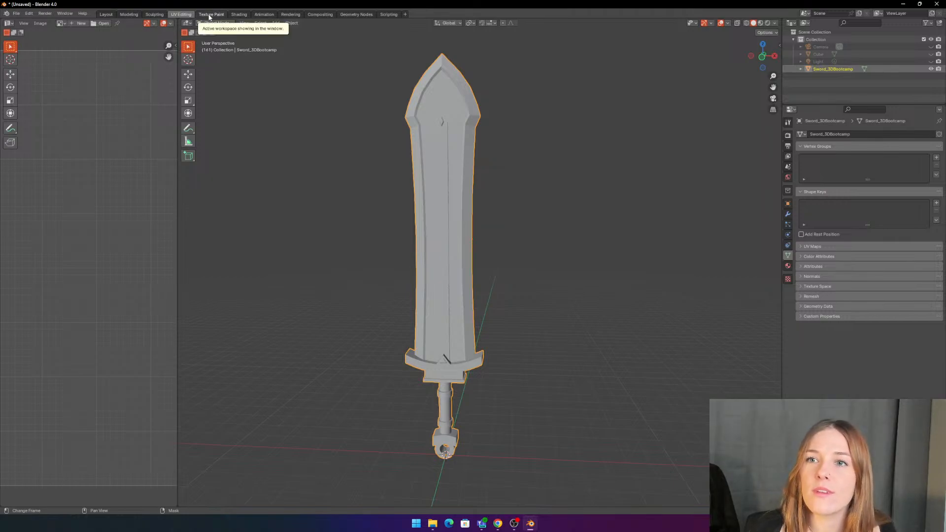
Step: Switch to the Texture Paint workspace and frame the empty image canvas and the sword
click(210, 15)
scroll(243, 225, up, 4)
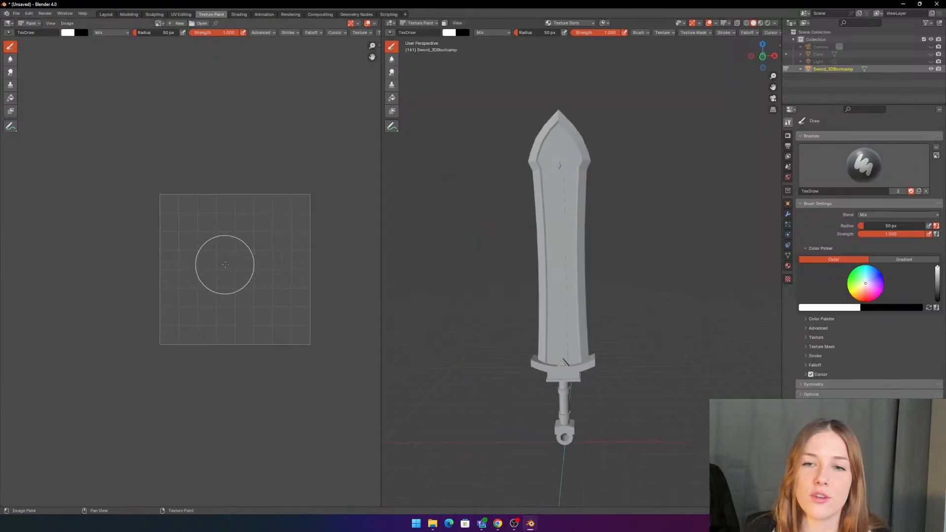
scroll(201, 236, up, 2)
middle_drag(201, 236, 227, 253)
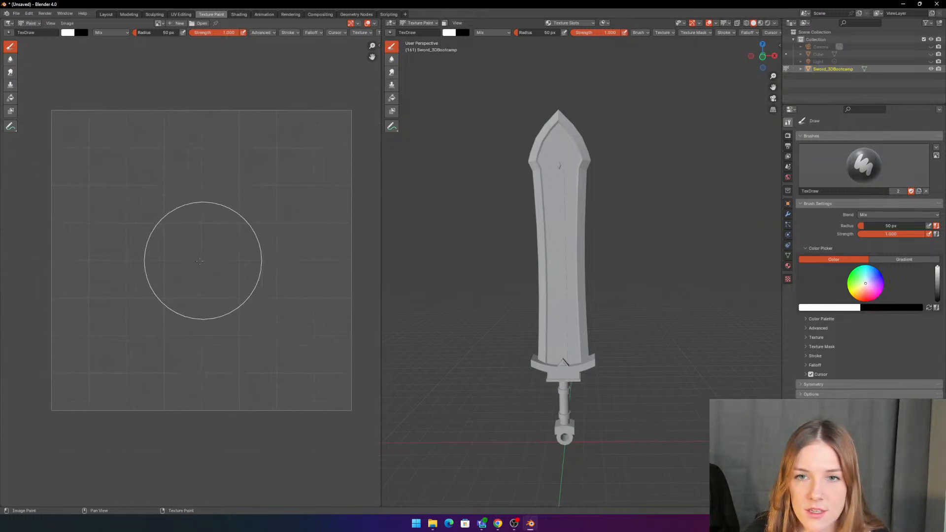
ctrl+middle_drag(179, 264, 202, 234)
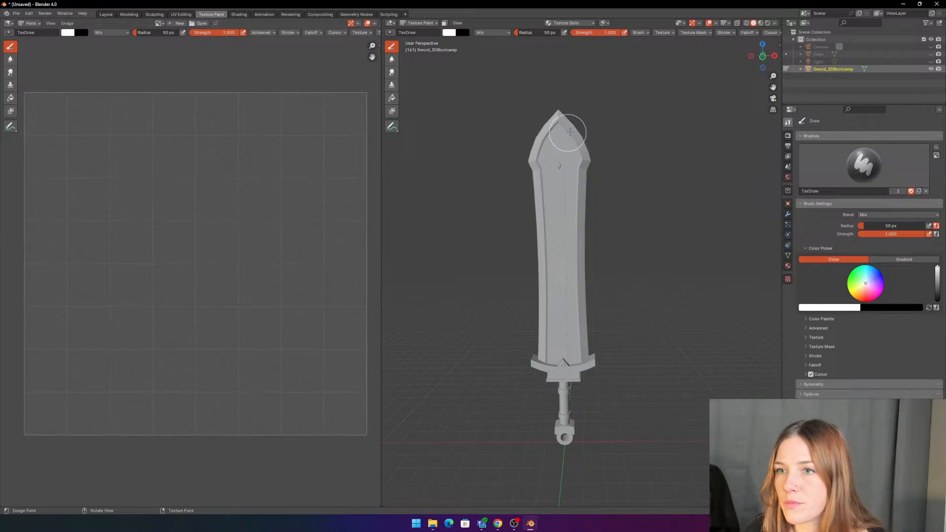
scroll(629, 200, up, 1)
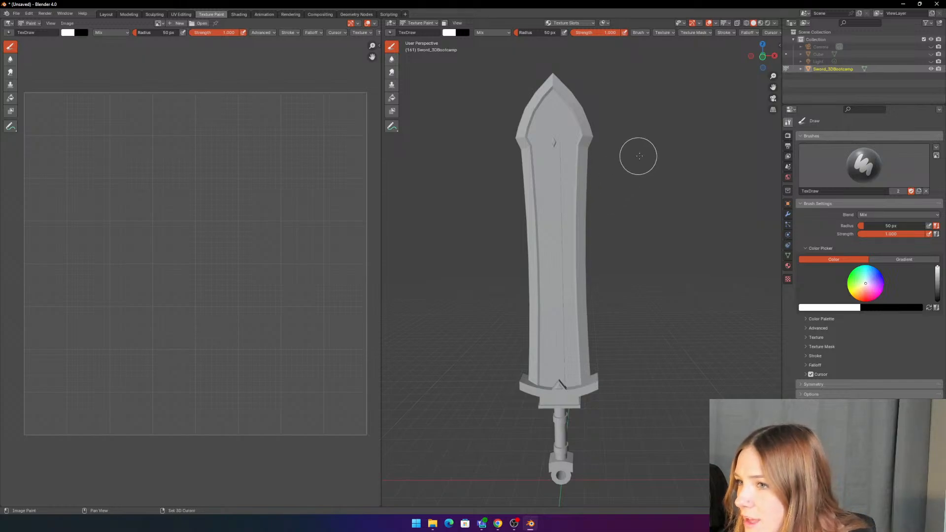
shift+middle_drag(650, 158, 642, 171)
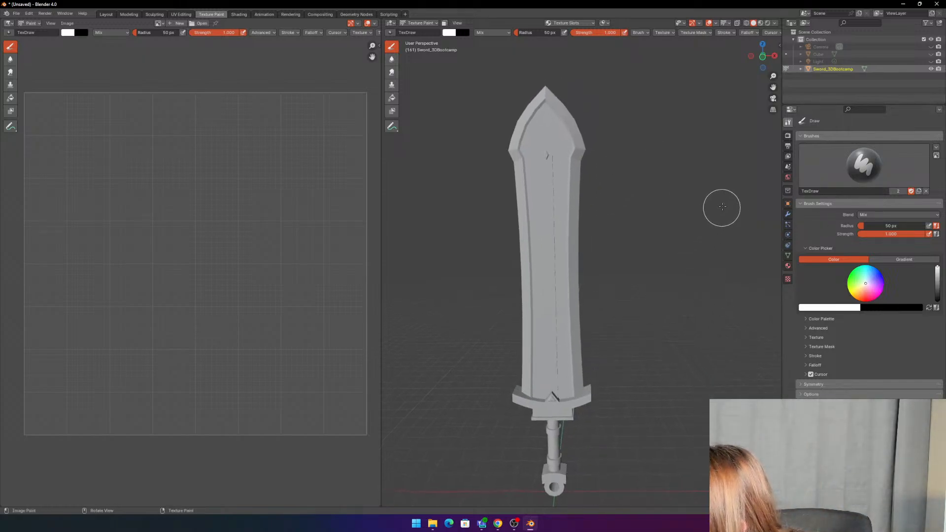
Step: Look through the modifier, texture, material and active tool properties and the viewport sidebar for the sword's painting settings
click(788, 214)
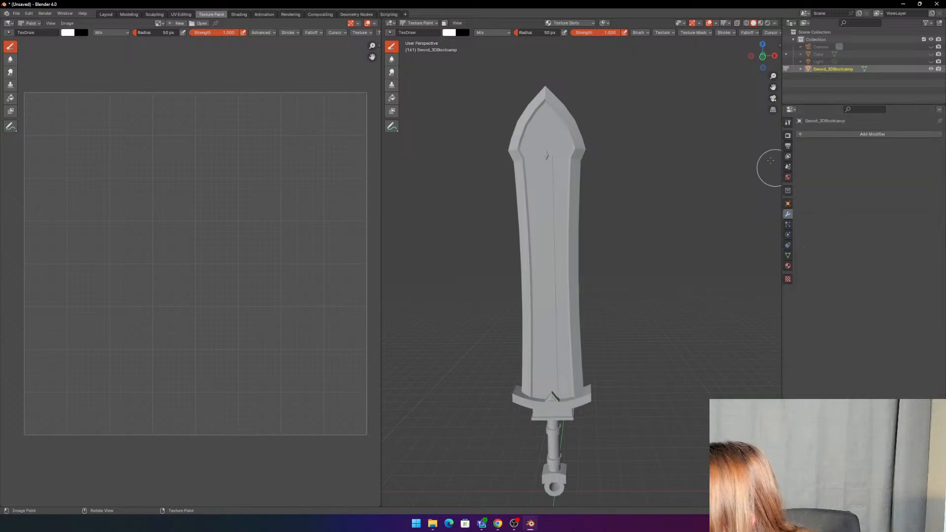
click(779, 45)
click(777, 65)
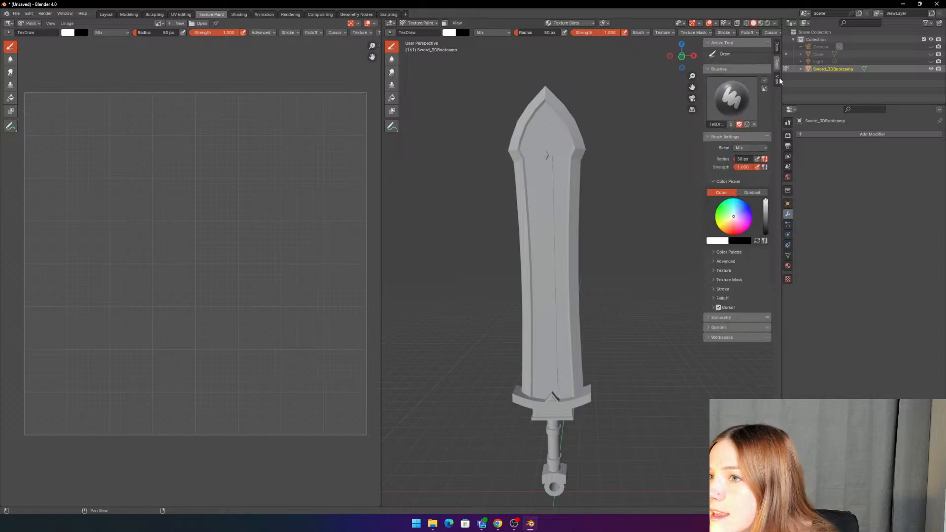
click(777, 80)
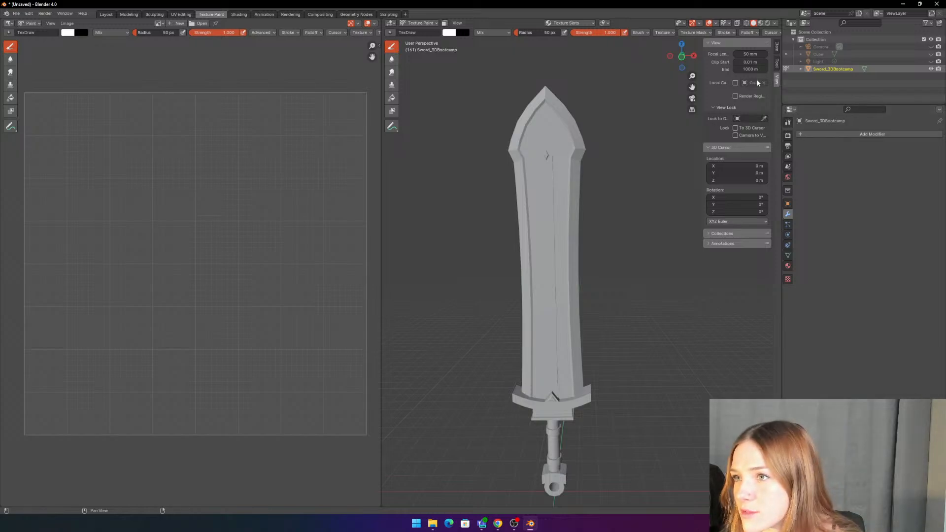
click(777, 62)
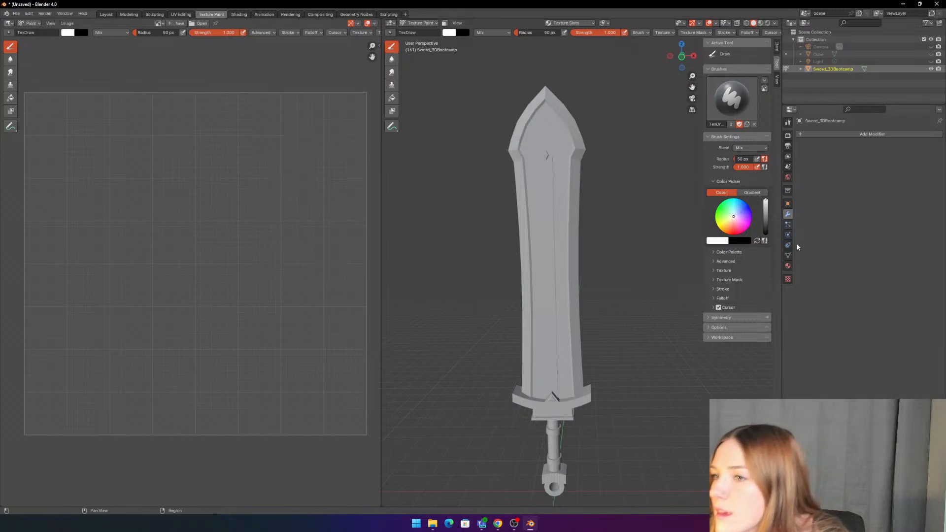
click(788, 279)
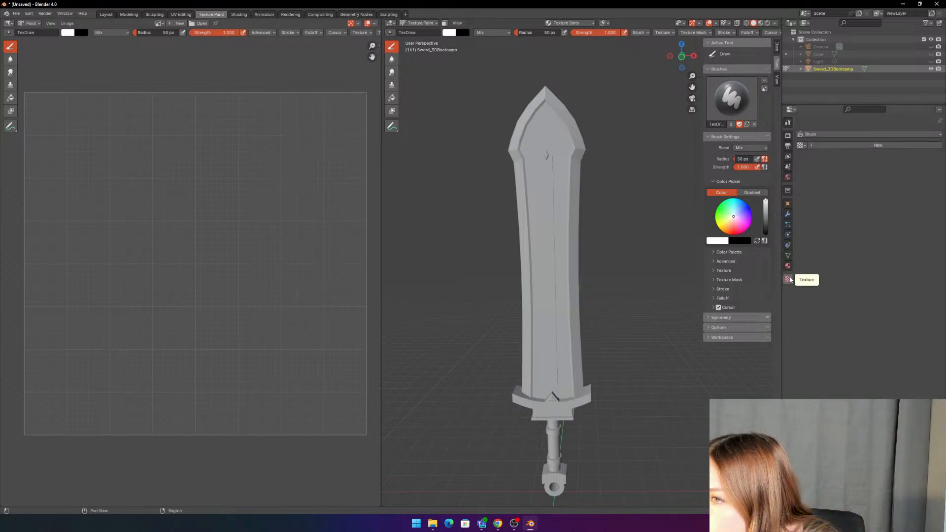
click(787, 266)
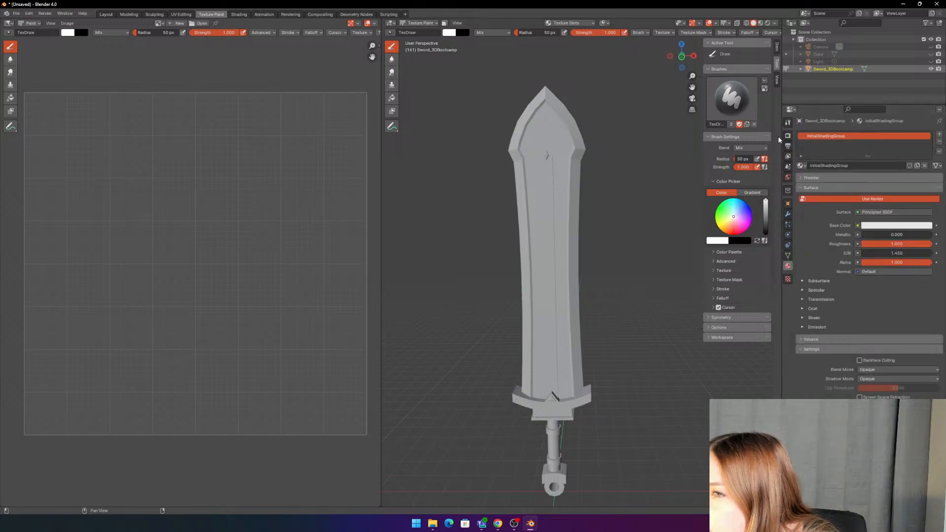
click(787, 122)
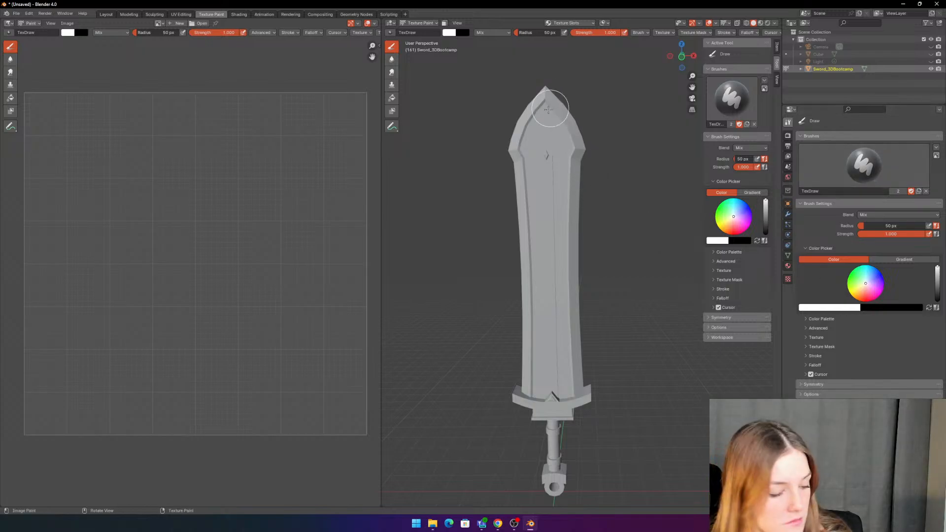
Step: Put the sword into Edit Mode within the Texture Paint workspace and examine its marked seams
key(Tab)
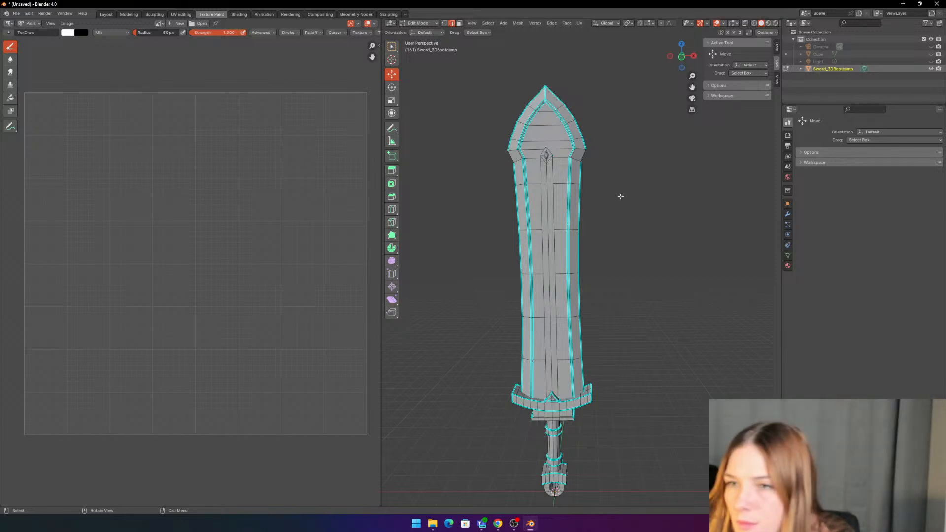
scroll(620, 196, up, 2)
mouse_move(633, 188)
shift+middle_down()
mouse_move(636, 176)
mouse_move(636, 189)
shift+middle_up()
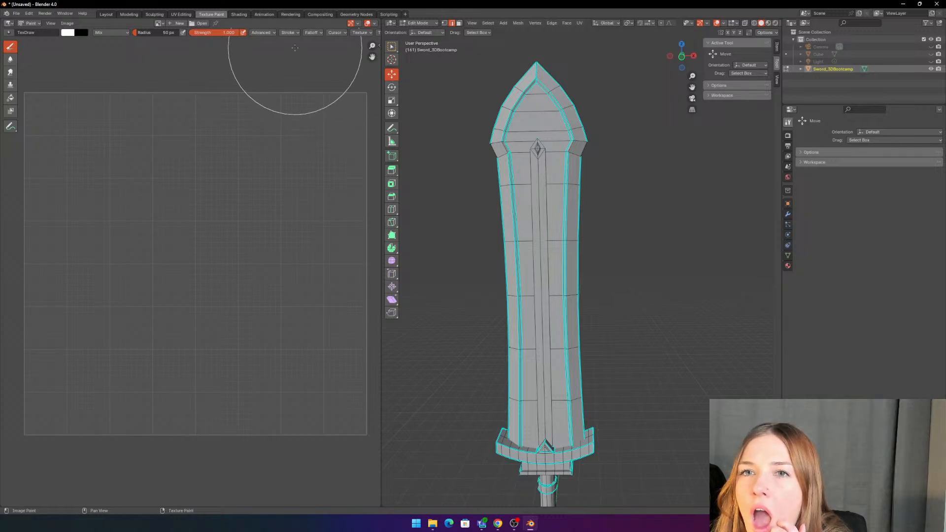
Step: Examine the sword and its material nodes in the Shading workspace, and return to the Texture Paint workspace
click(239, 14)
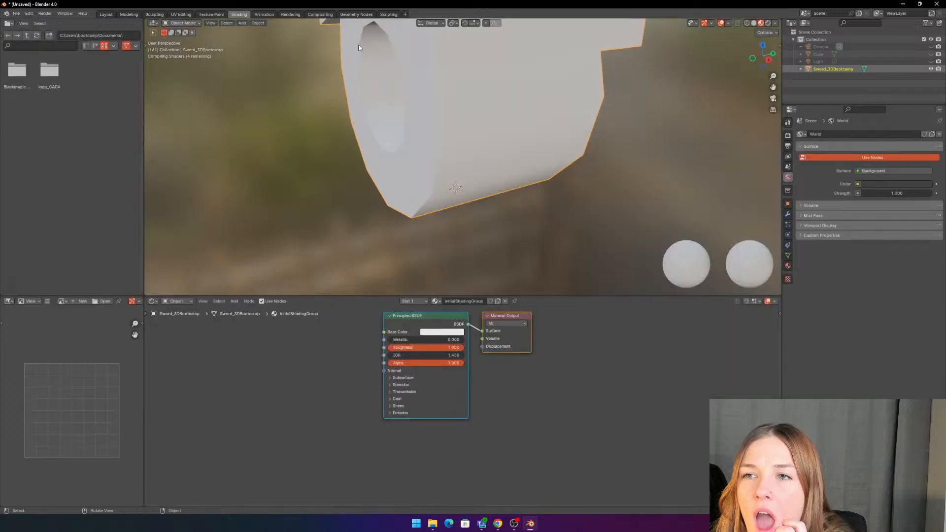
scroll(440, 153, down, 8)
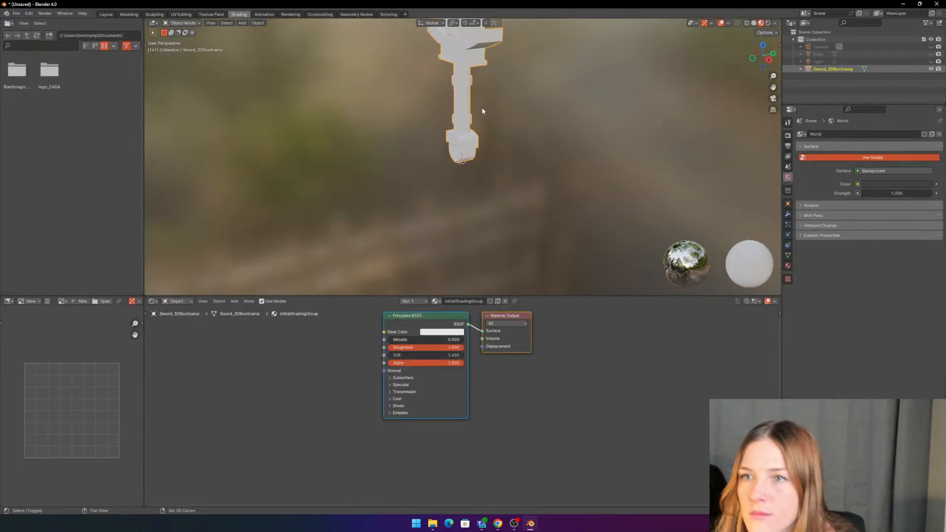
middle_drag(446, 143, 469, 106)
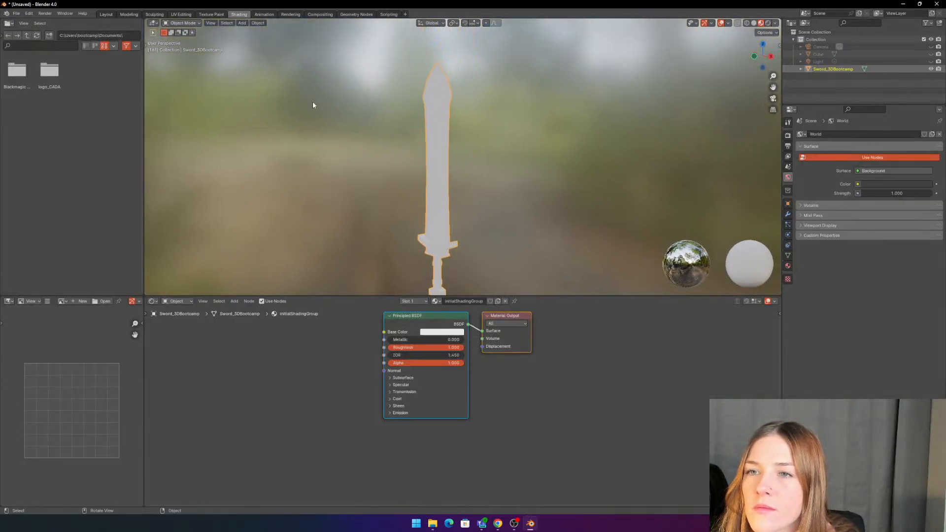
click(211, 14)
middle_drag(557, 187, 642, 196)
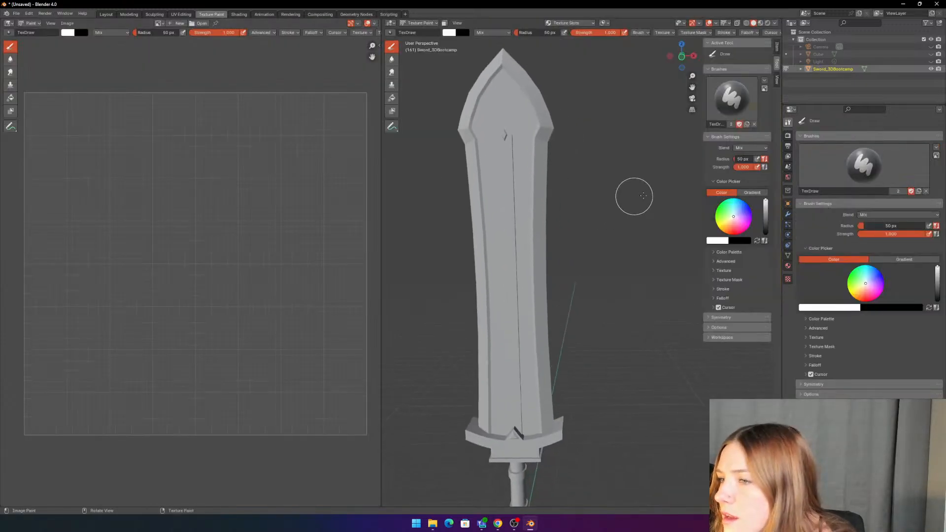
Step: Review the render settings, the brush's texture and stroke options, and the brush texture properties
click(787, 135)
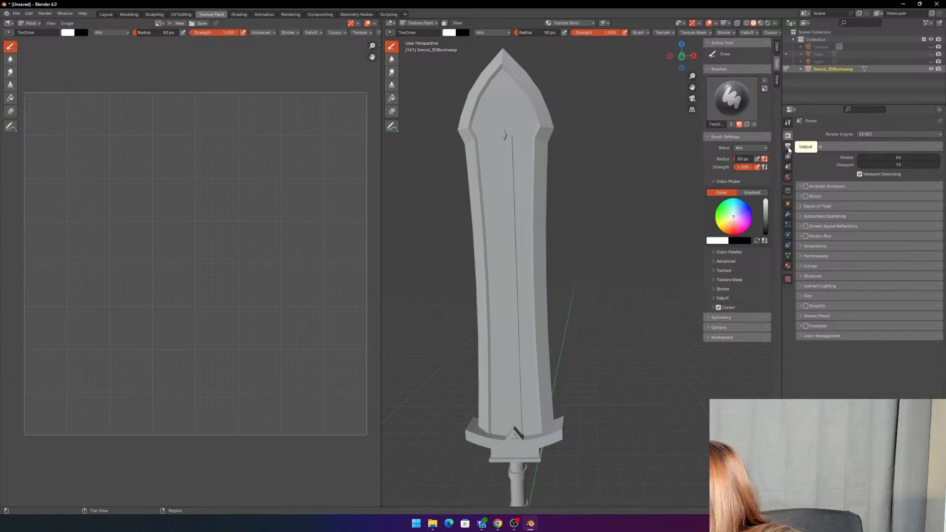
click(787, 123)
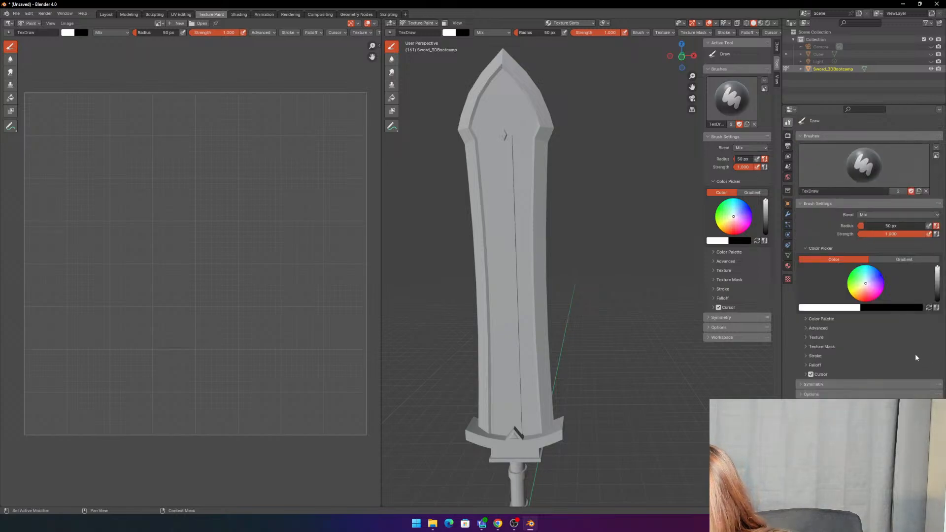
click(806, 338)
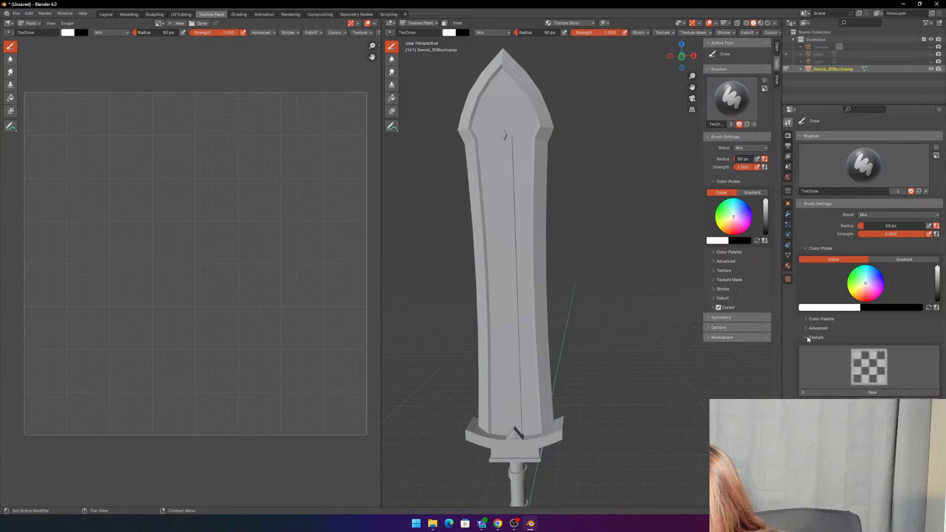
scroll(869, 258, down, 2)
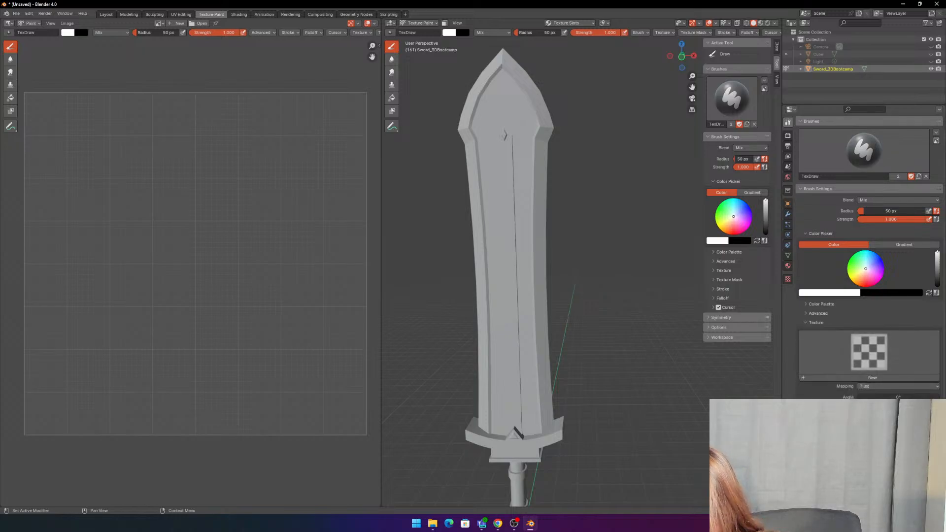
scroll(869, 258, down, 5)
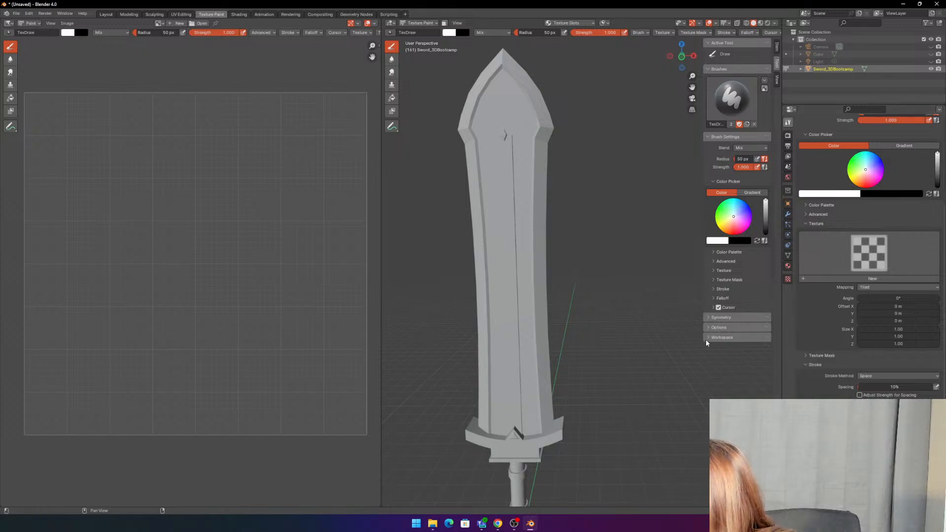
click(787, 279)
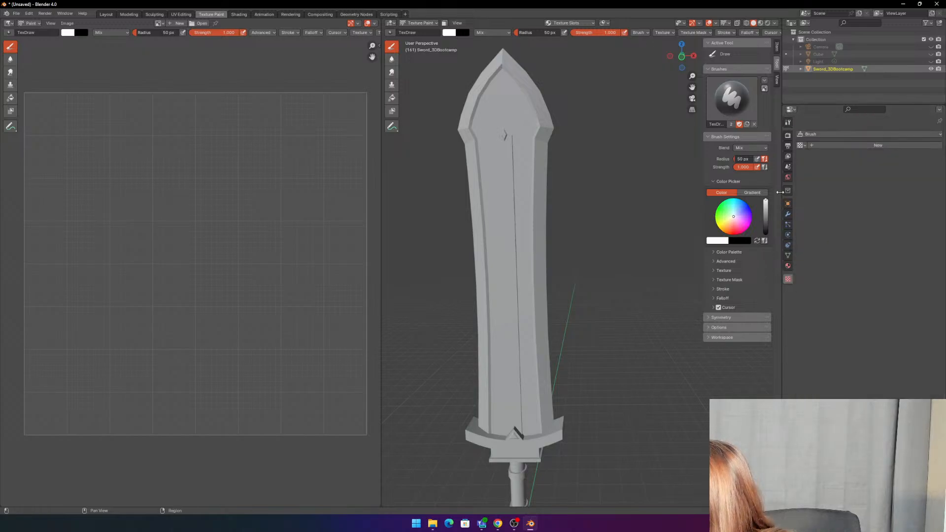
Step: Look through the brush, render, output, view layer, scene, modifier and material properties for the sword's texturing settings
click(788, 123)
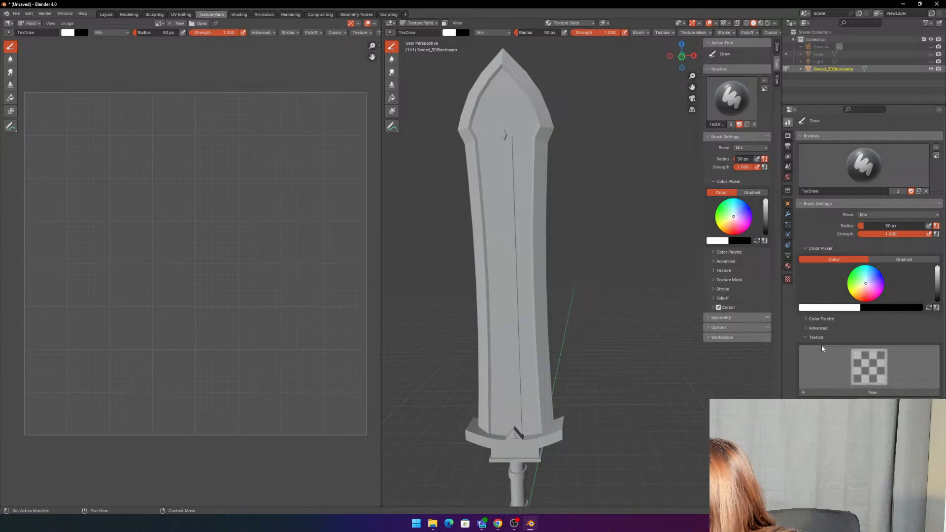
scroll(821, 348, down, 5)
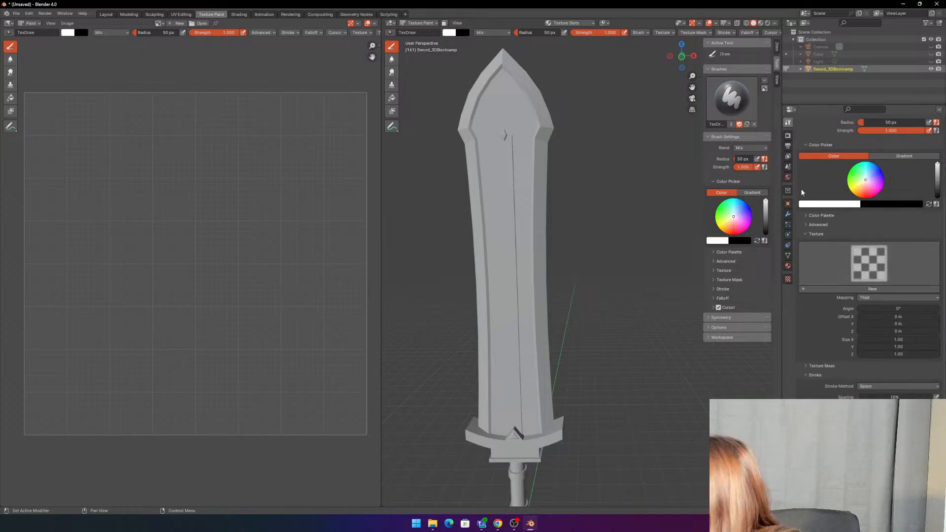
click(787, 135)
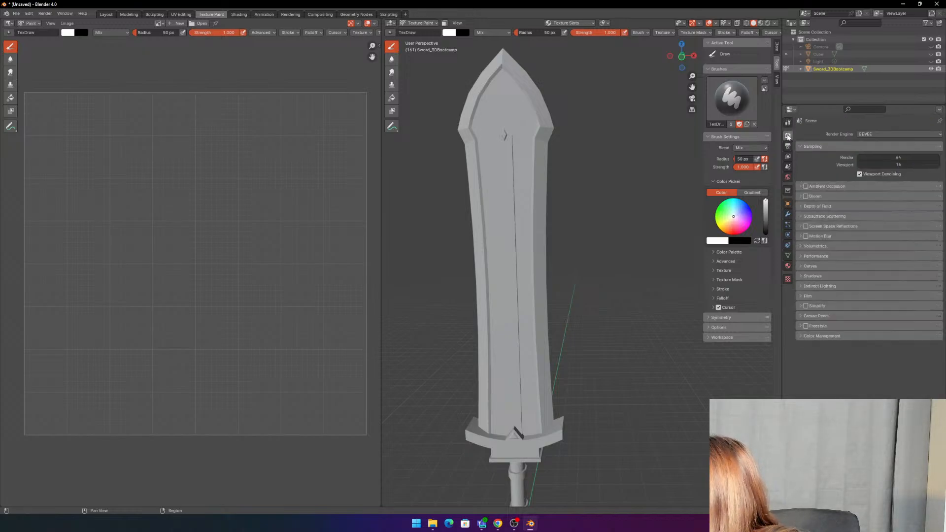
click(787, 146)
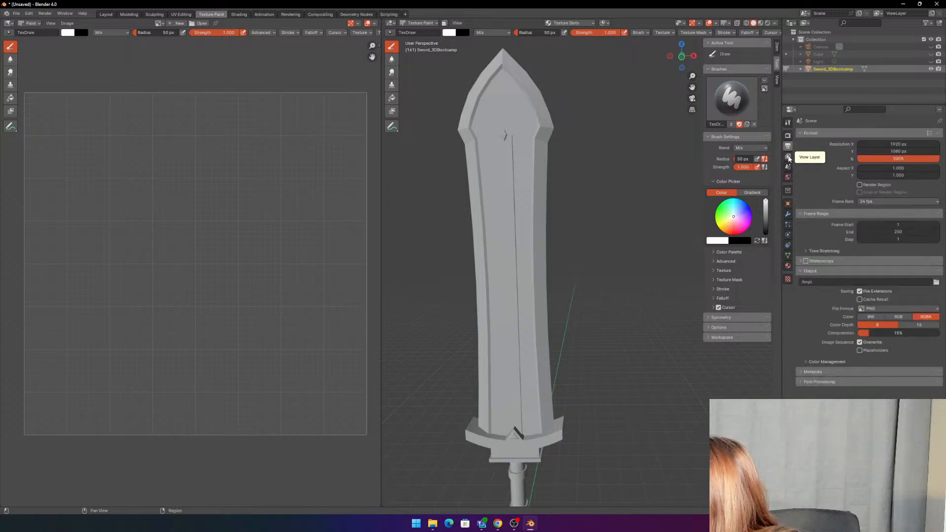
click(788, 157)
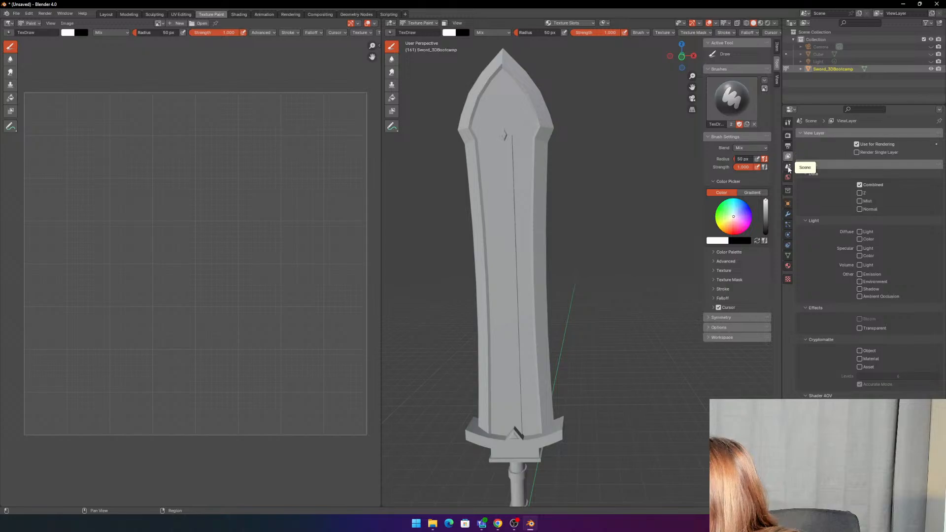
click(788, 166)
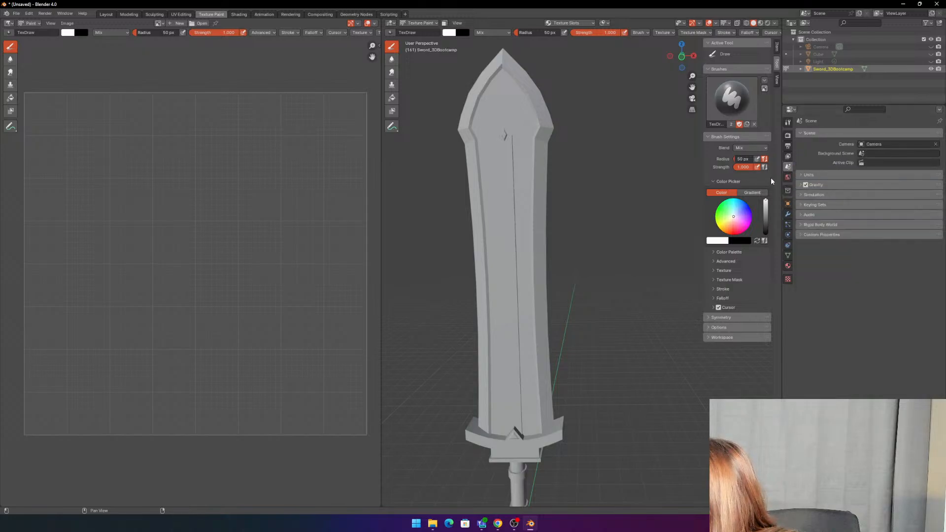
click(788, 214)
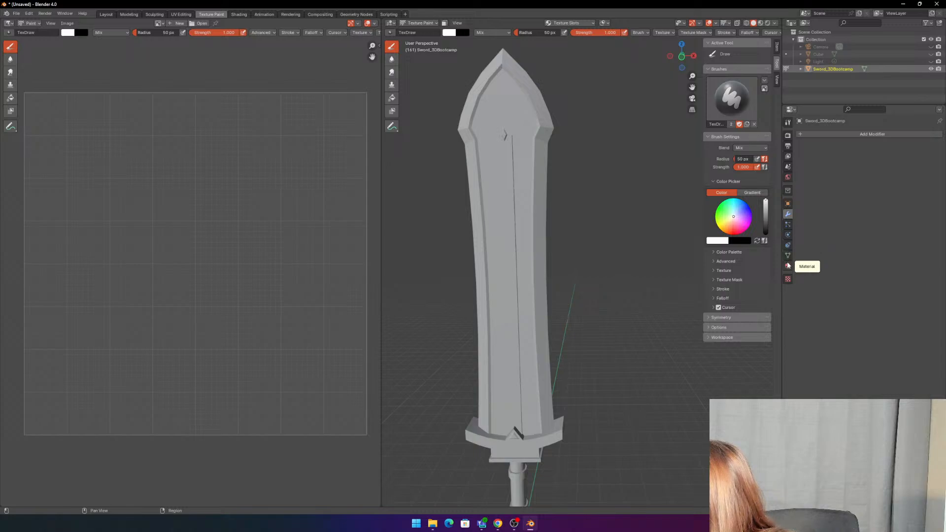
click(788, 265)
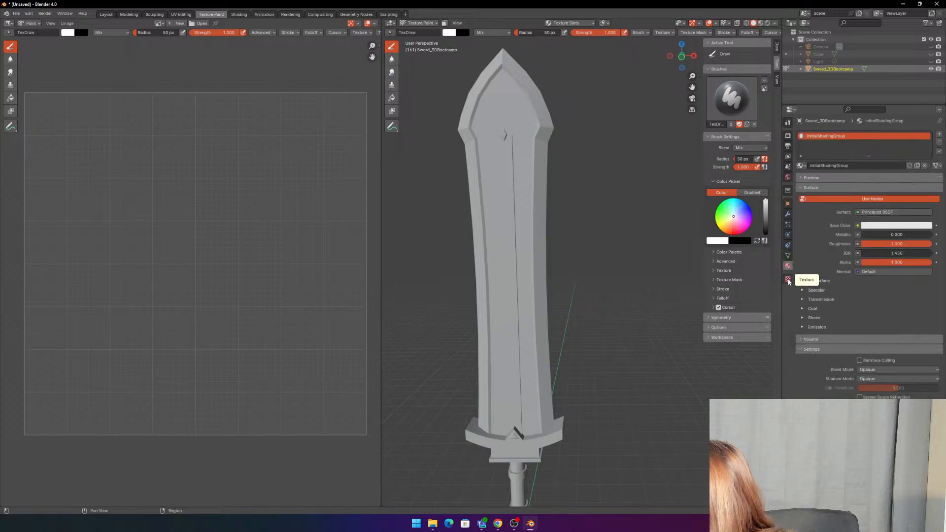
Step: Try out a new brush texture in the texture properties, reviewing its color settings and type options, and unlink it
click(787, 279)
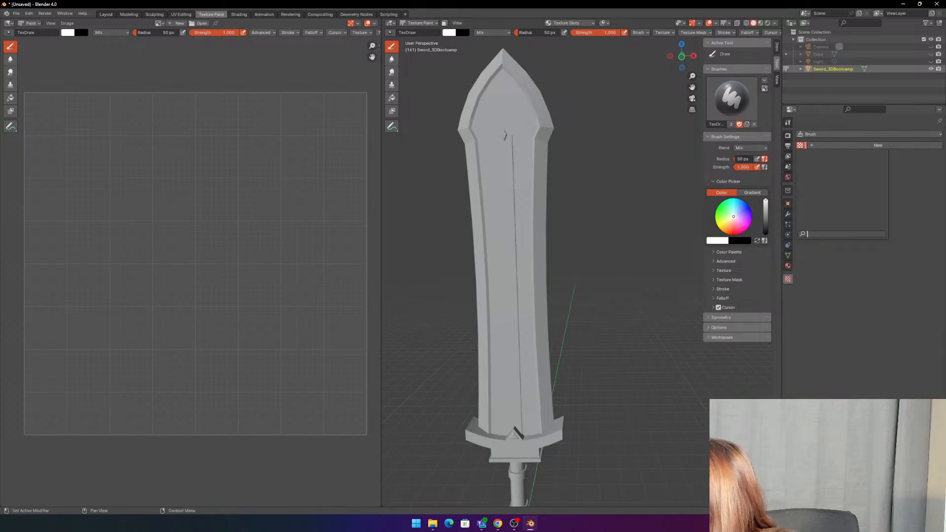
click(812, 147)
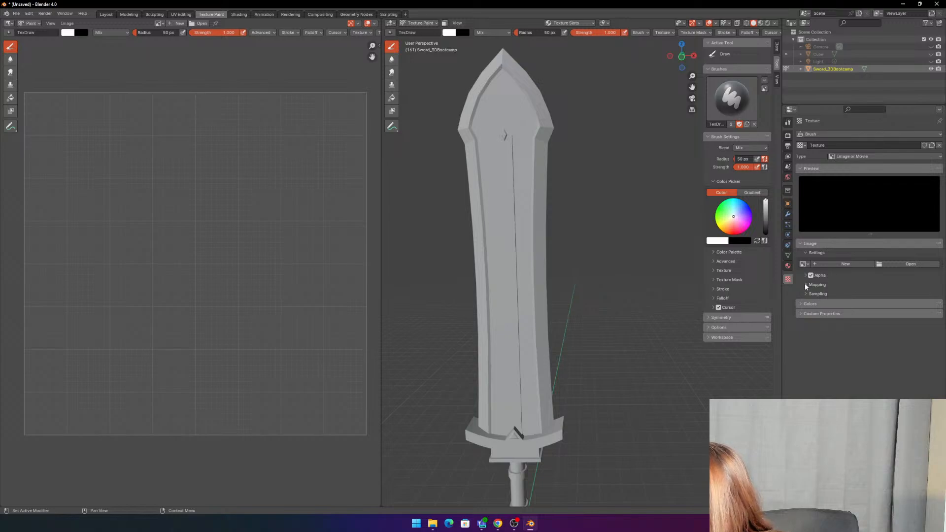
click(806, 303)
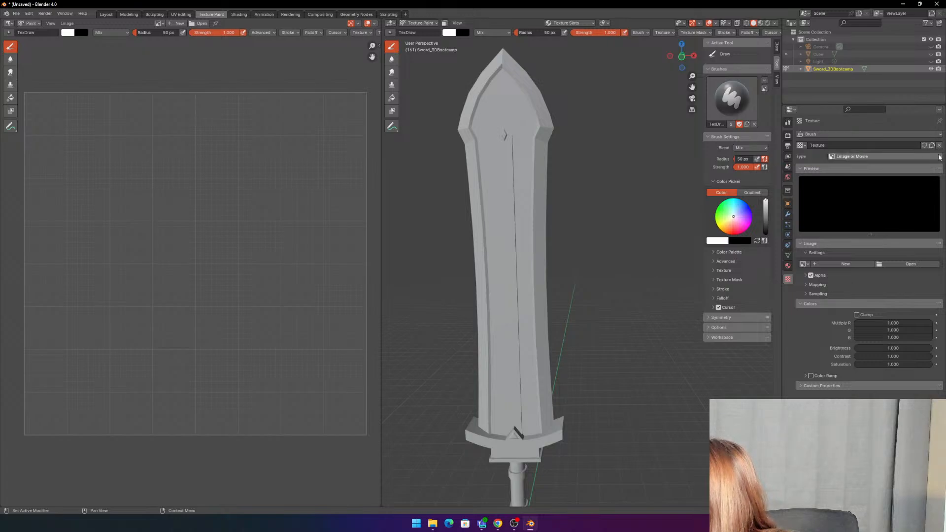
click(917, 156)
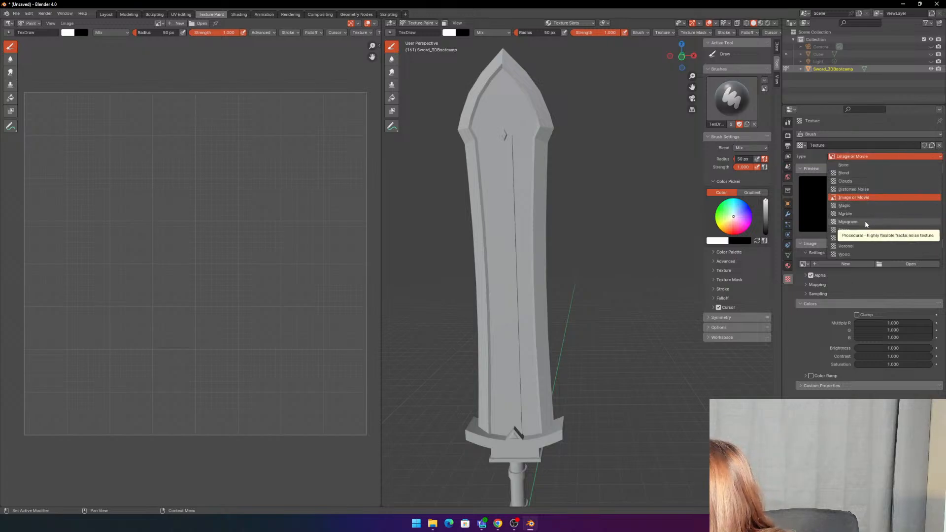
click(940, 147)
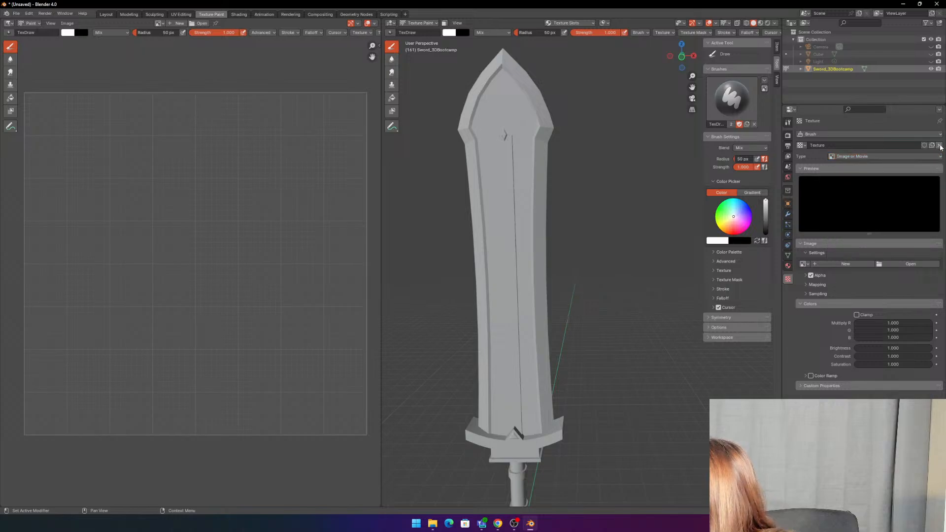
click(940, 147)
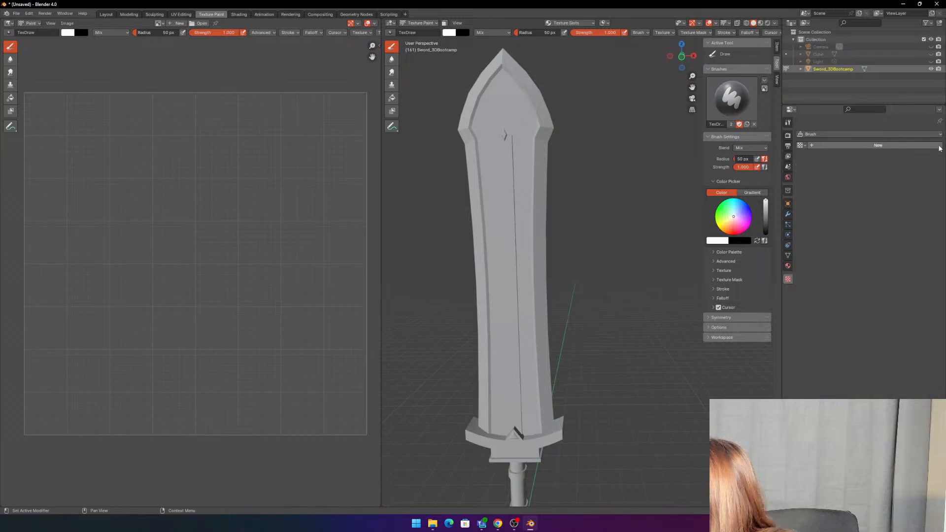
Step: Try a new texture in the active brush's settings, checking its mapping options, and unlink it
click(788, 121)
scroll(886, 333, down, 4)
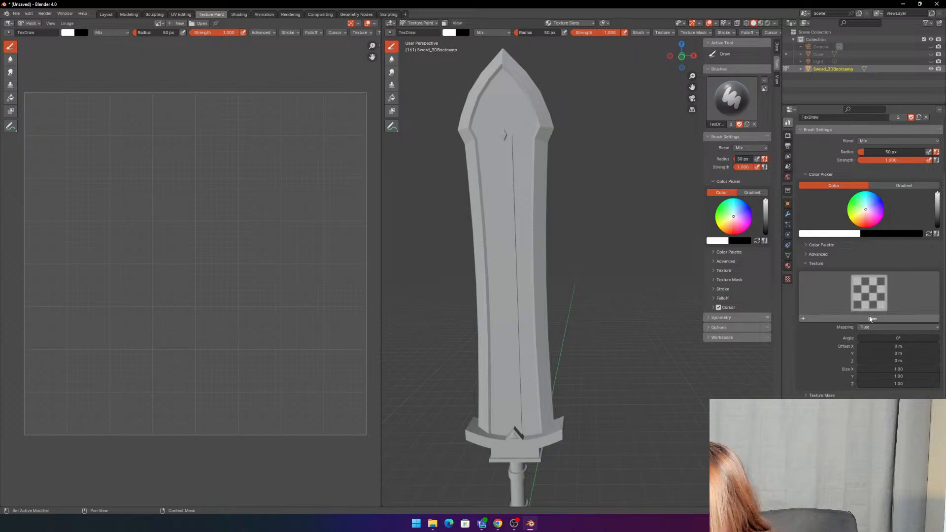
click(868, 320)
scroll(877, 322, down, 2)
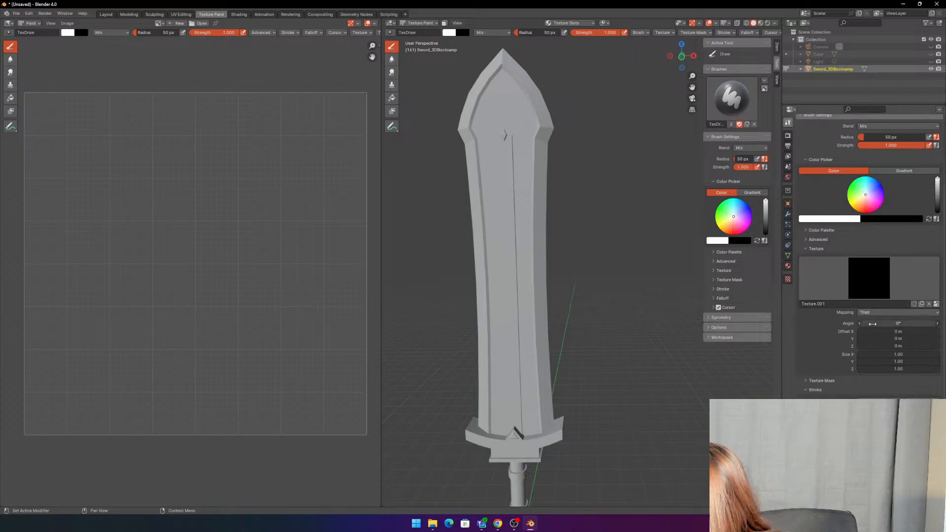
click(936, 298)
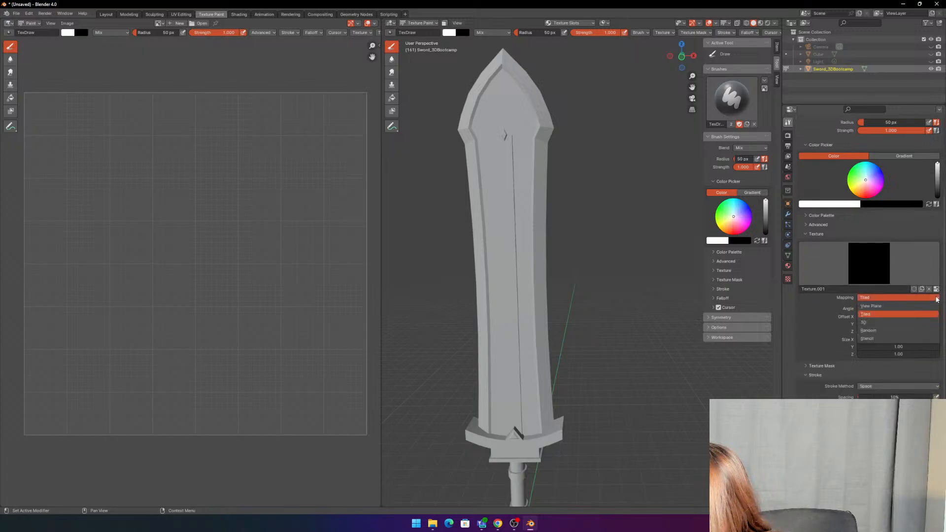
scroll(865, 258, up, 1)
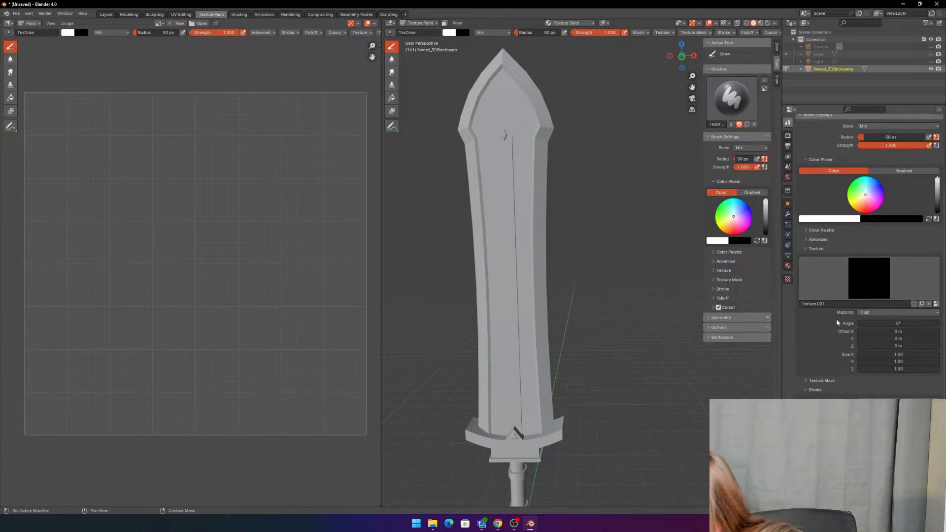
scroll(836, 324, down, 2)
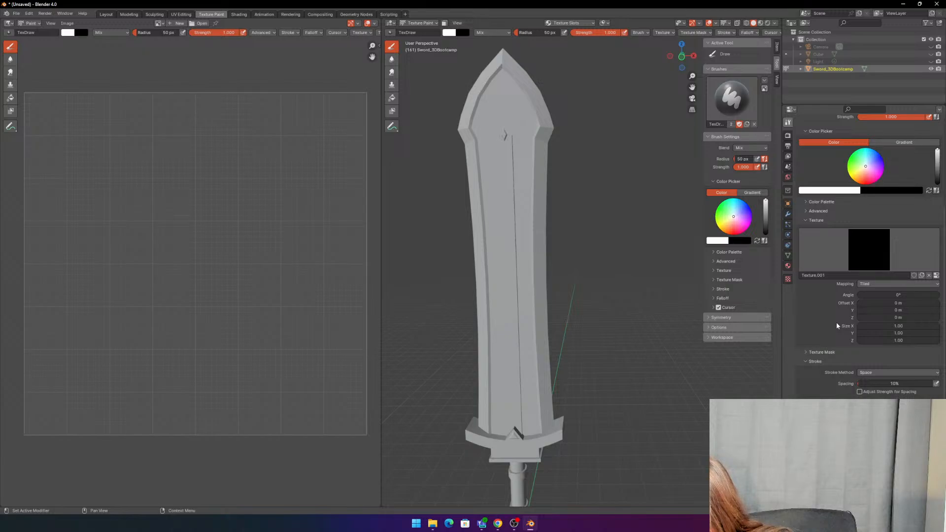
click(929, 275)
scroll(858, 296, up, 2)
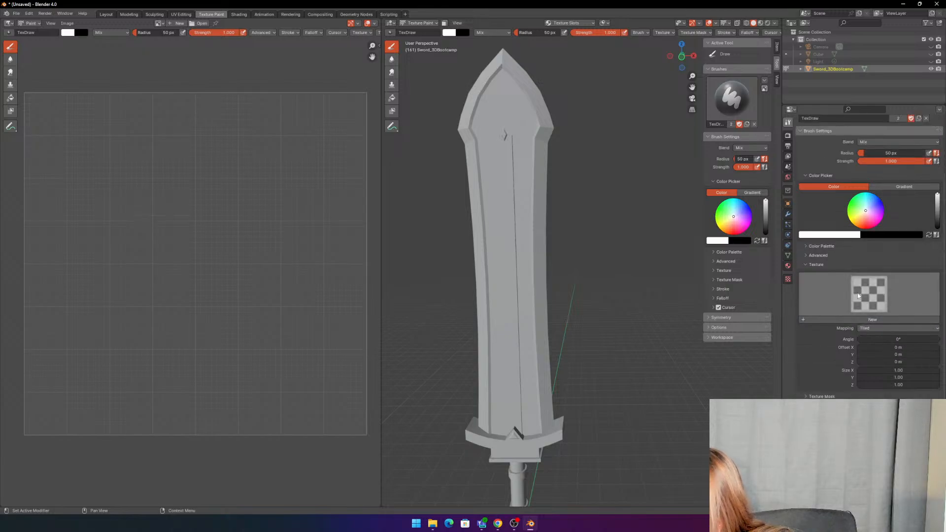
scroll(859, 295, up, 5)
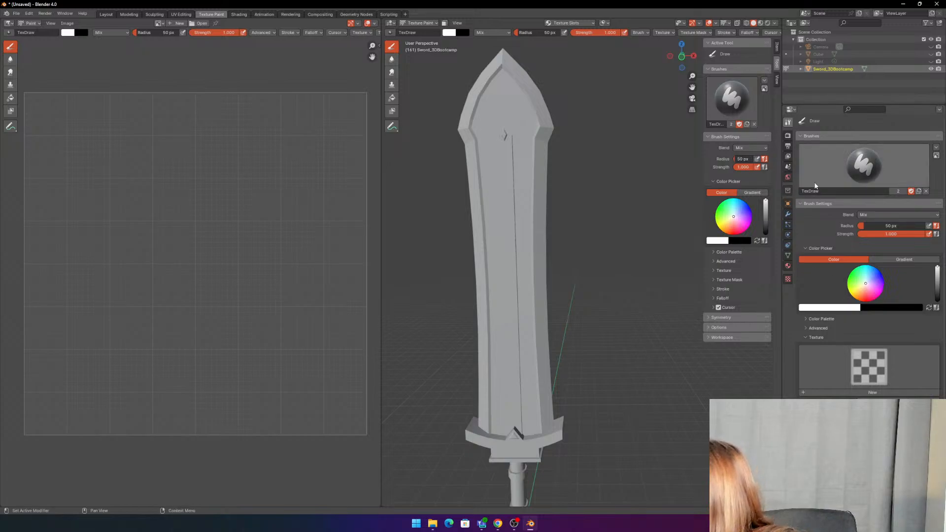
Step: Examine the scene and view layer properties and the brush's color palette options
click(787, 167)
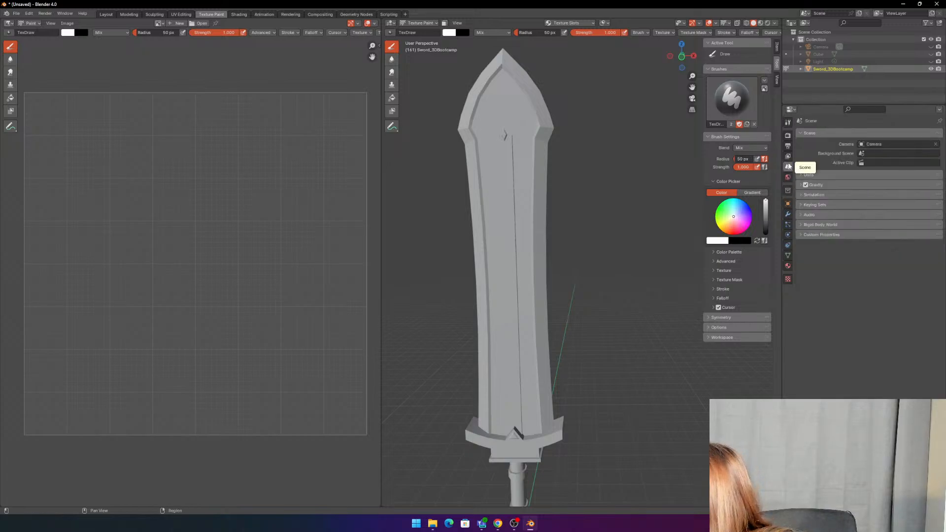
click(788, 157)
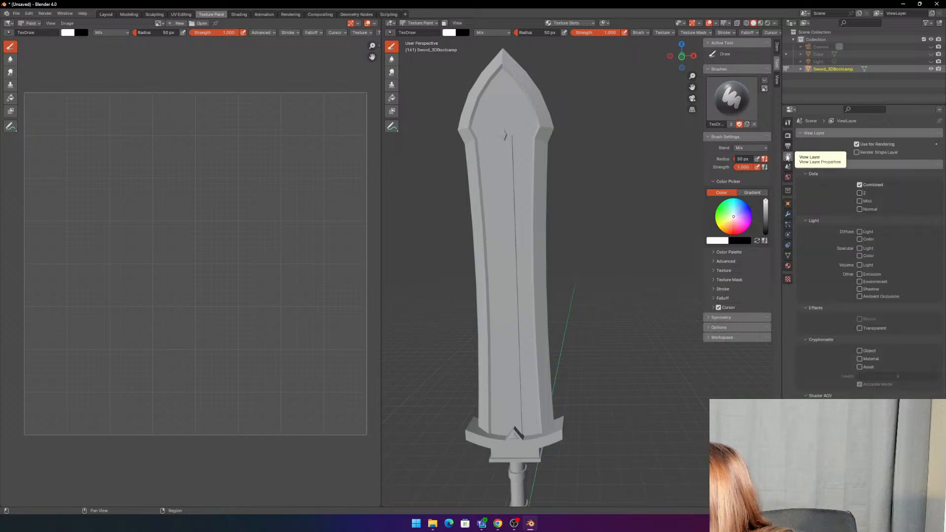
click(787, 122)
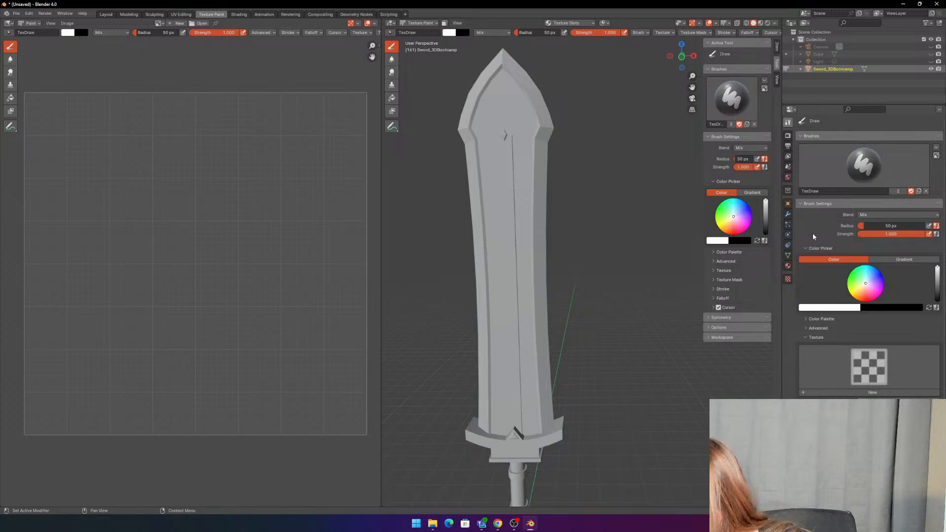
click(806, 319)
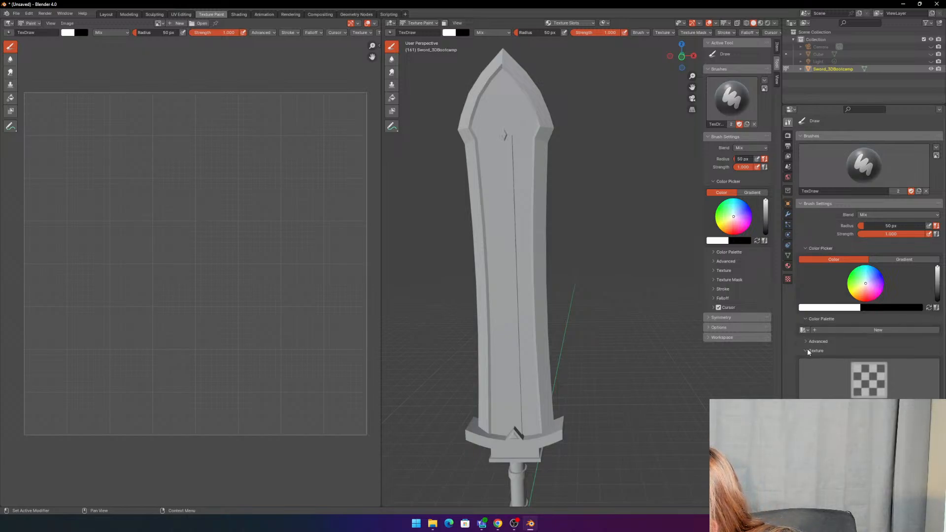
click(805, 319)
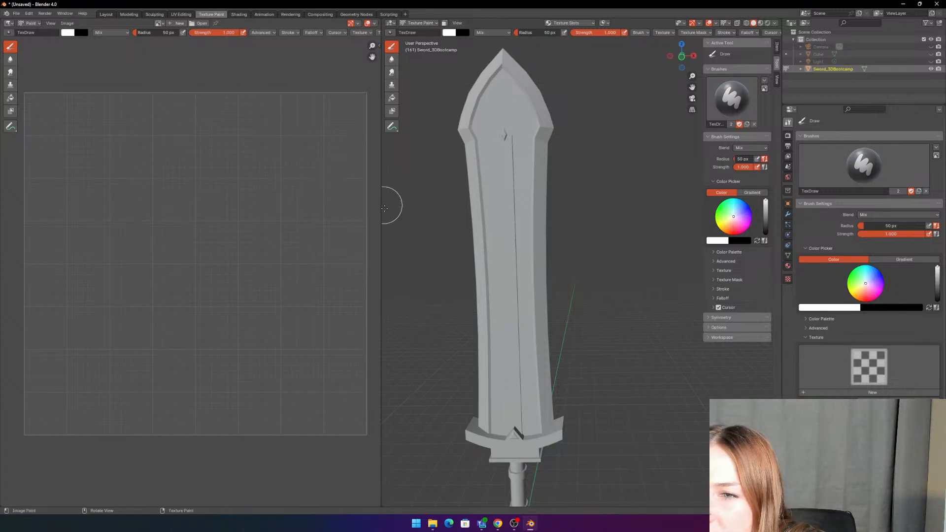
Step: Widen the 3D viewport against the image editor and frame the whole sword in it
drag(382, 209, 320, 202)
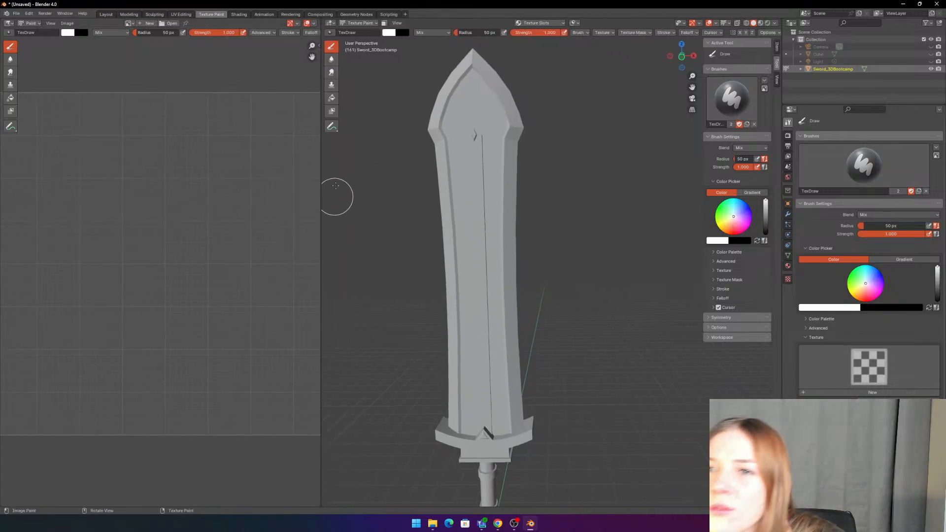
shift+middle_drag(402, 152, 433, 171)
scroll(433, 171, down, 2)
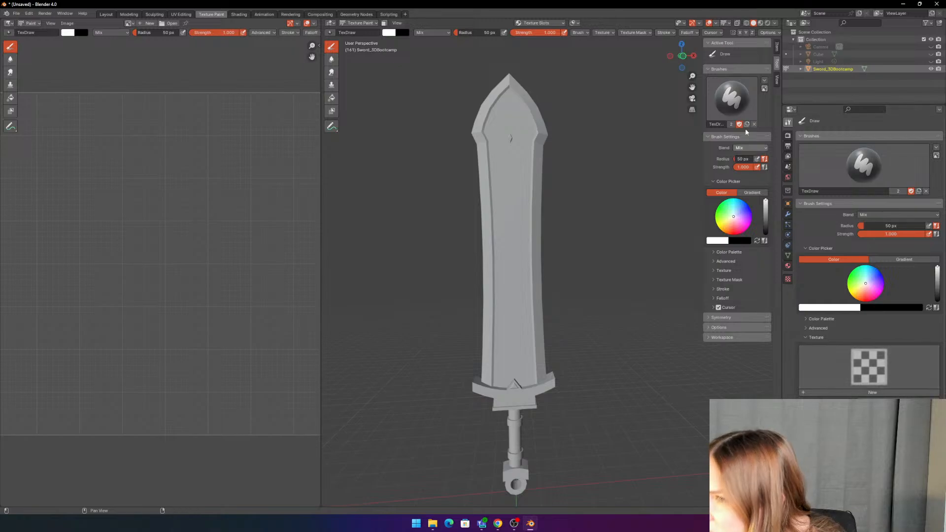
Step: Add a second material slot to the sword and create a new material in it
click(788, 266)
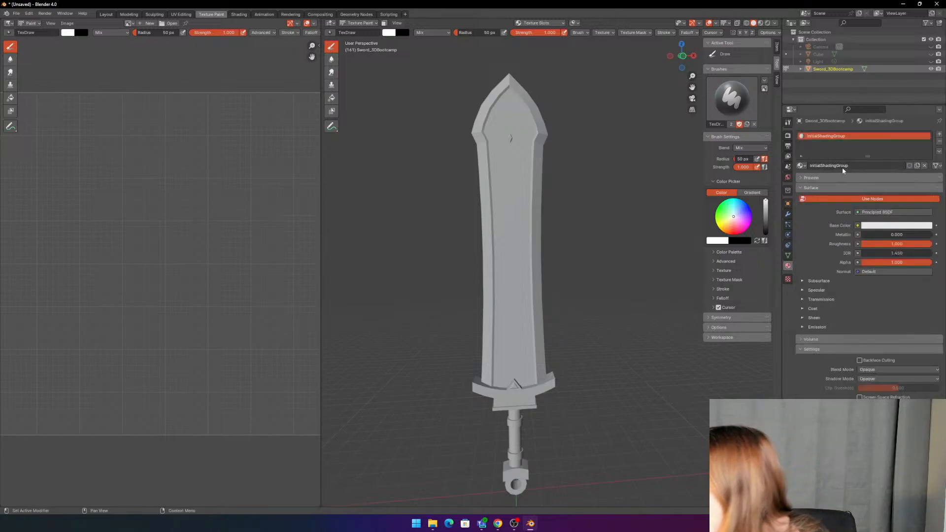
click(939, 134)
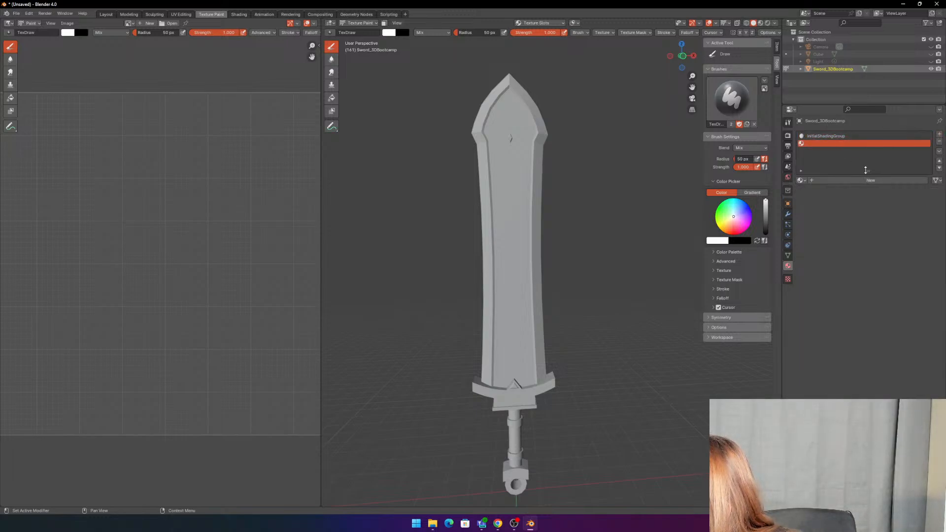
click(938, 142)
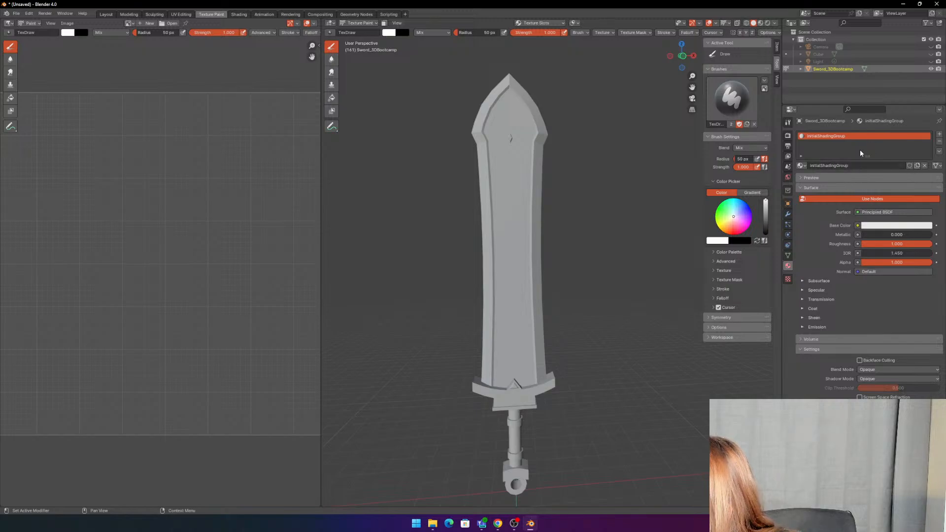
click(939, 134)
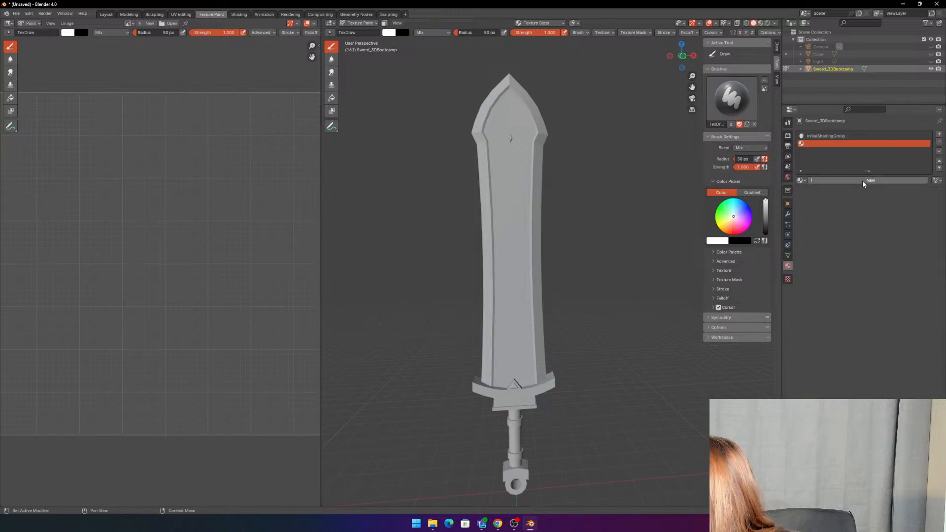
click(823, 179)
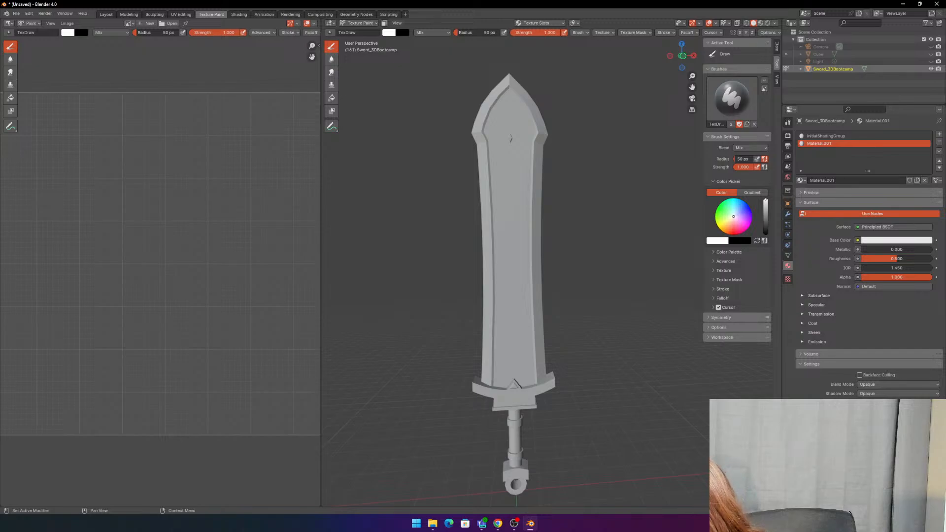
Step: Open the new material's name for editing, leave it, and expand the material's preview
double_click(840, 179)
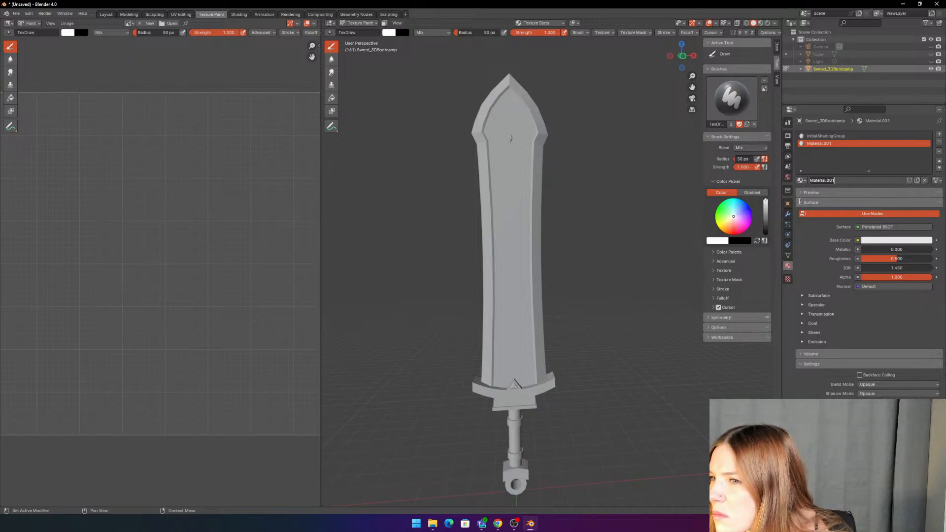
click(800, 193)
click(801, 194)
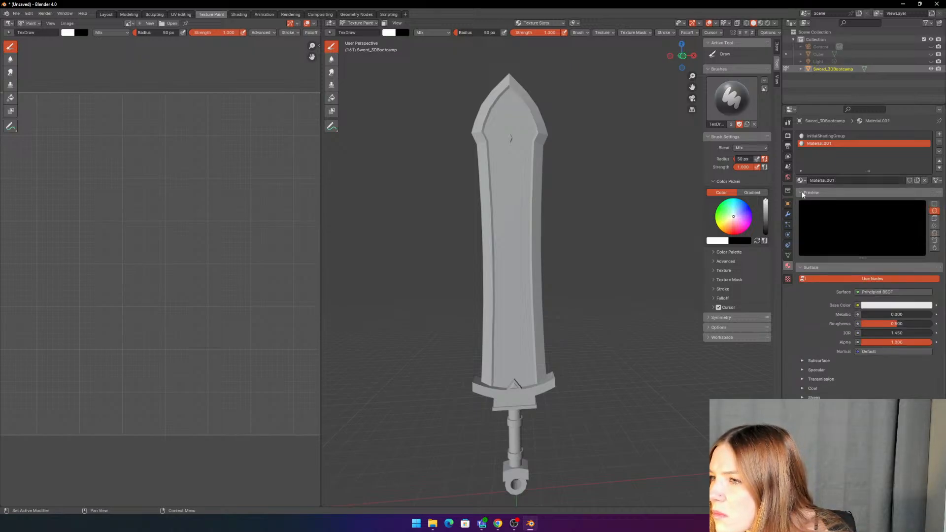
Step: Collapse the new material's preview and check its link options and name field, leaving both unchanged
click(803, 192)
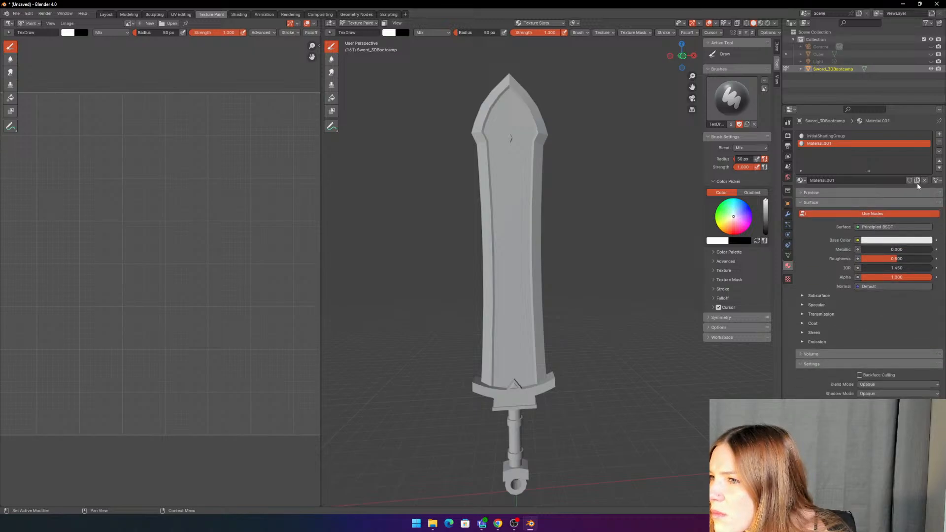
click(938, 181)
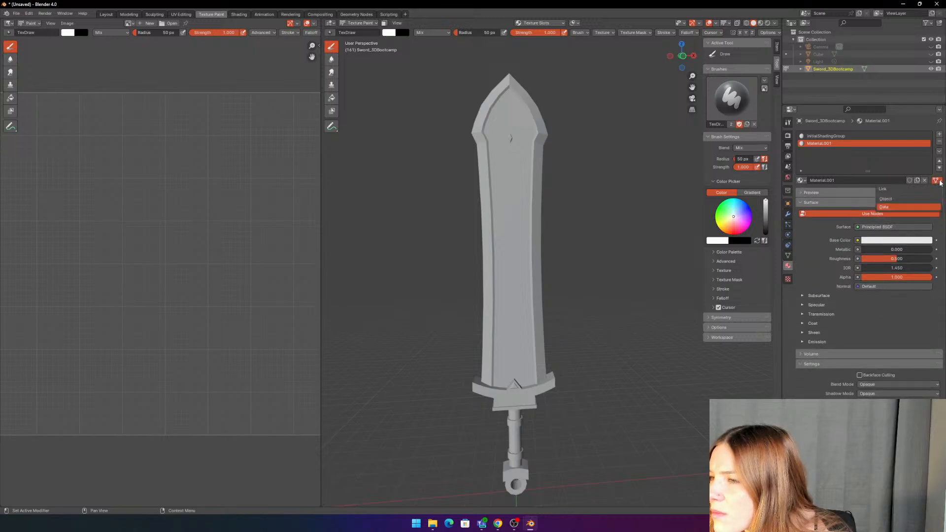
double_click(846, 180)
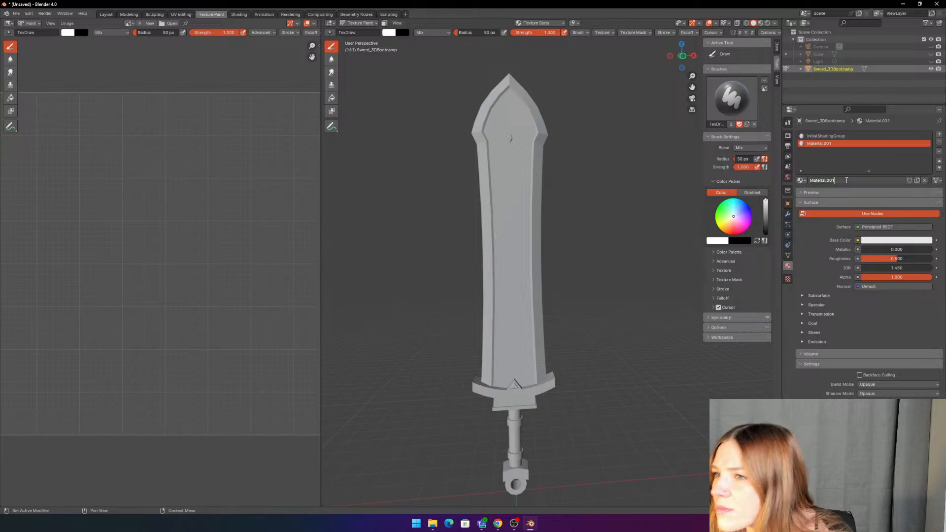
key(Home)
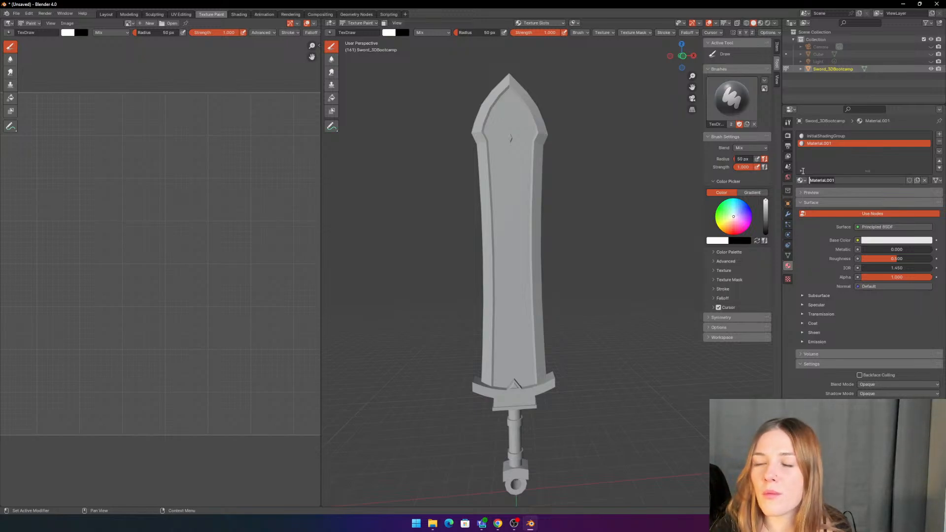
click(657, 172)
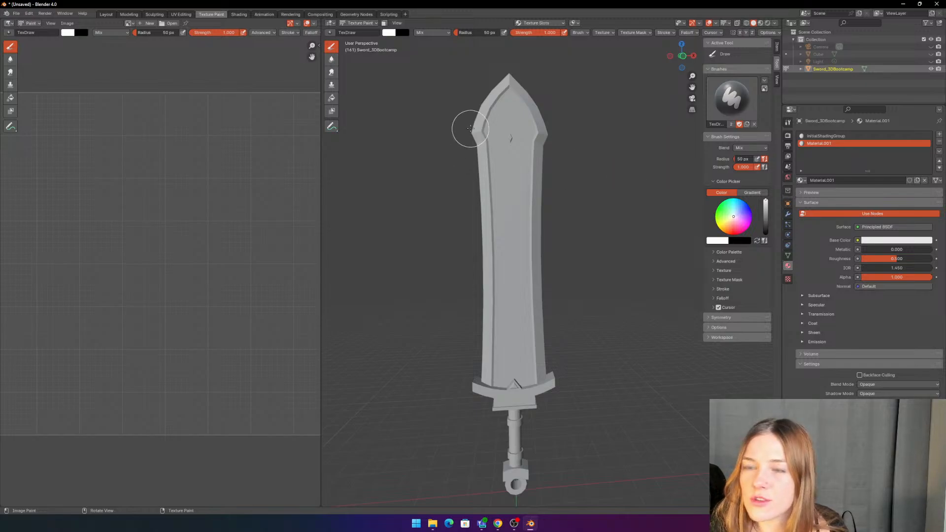
Step: Select the sword's whole mesh in Edit Mode and widen the image editor to see its UV layout
scroll(435, 143, down, 2)
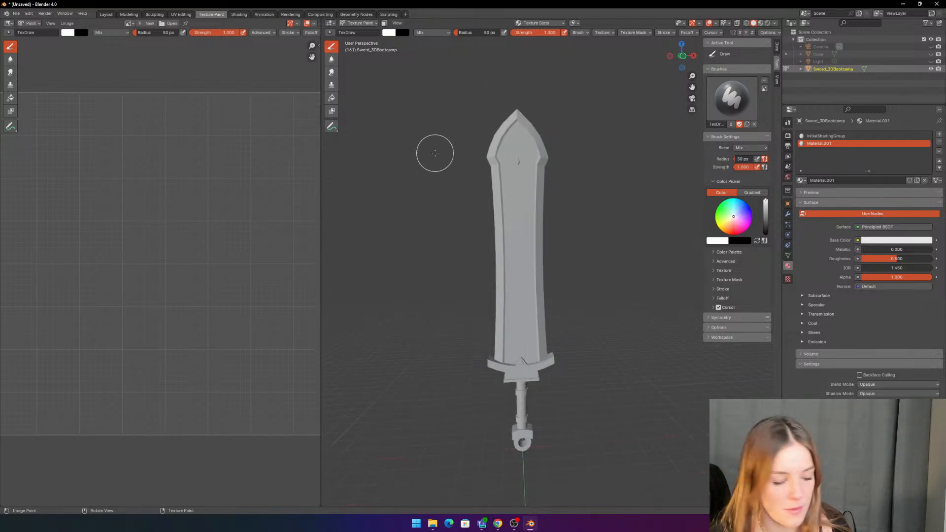
shift+middle_drag(389, 135, 416, 128)
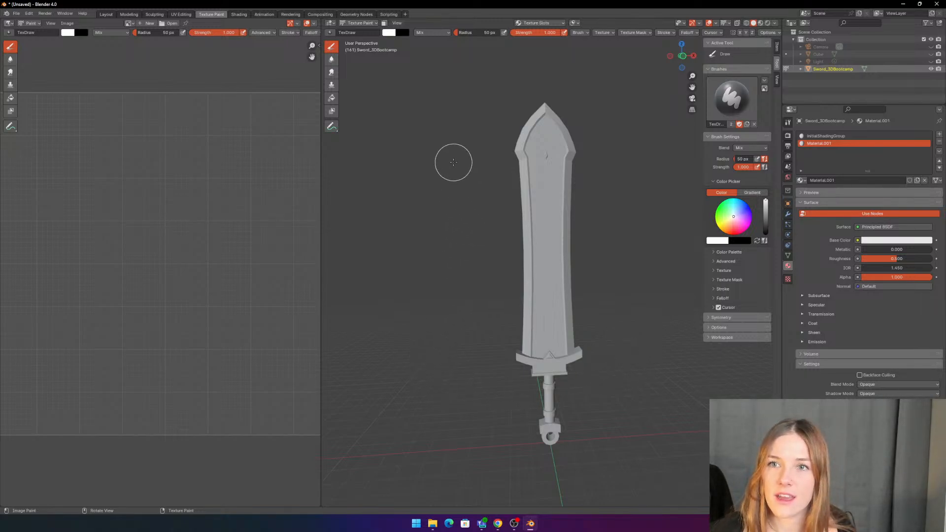
key(Tab)
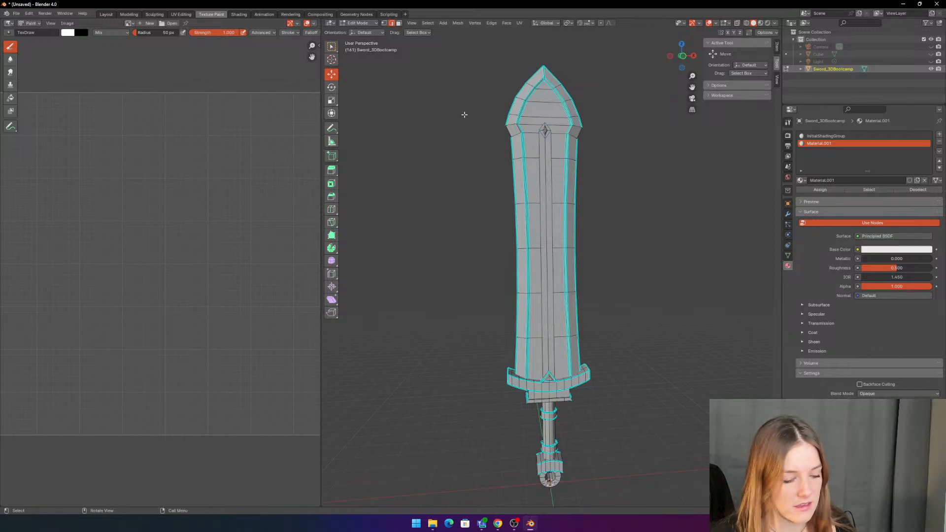
key(a)
mouse_move(321, 333)
mouse_down()
mouse_move(403, 334)
mouse_move(394, 332)
mouse_up()
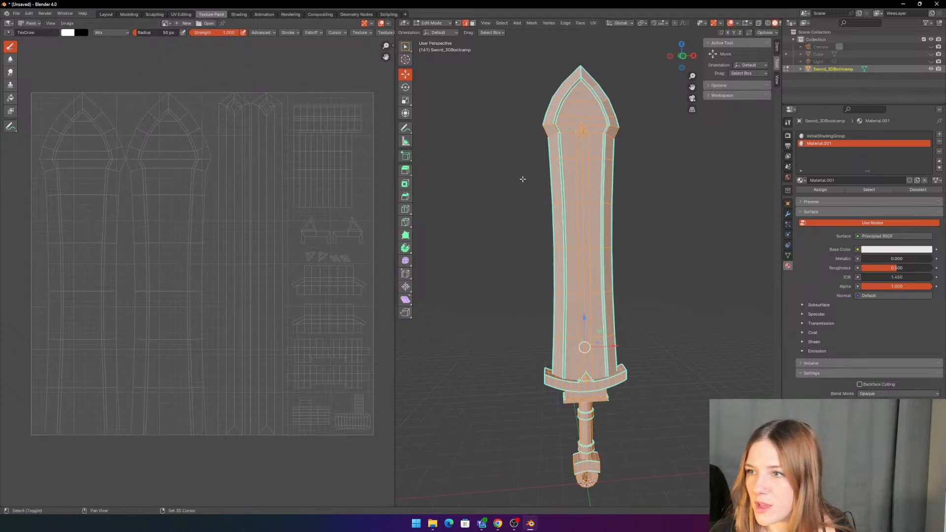
shift+middle_drag(544, 164, 534, 169)
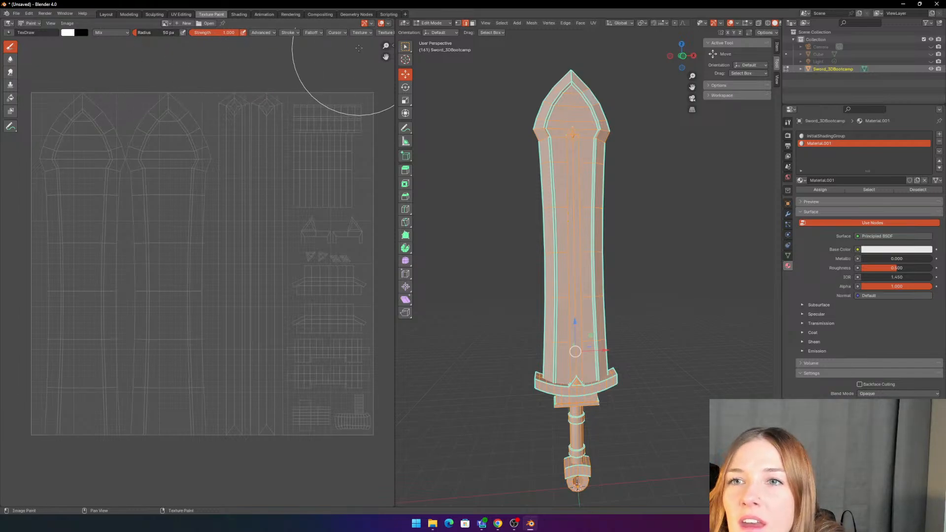
Step: Try assigning the existing Texture.001 as the image editor's brush texture, and unlink it
click(368, 33)
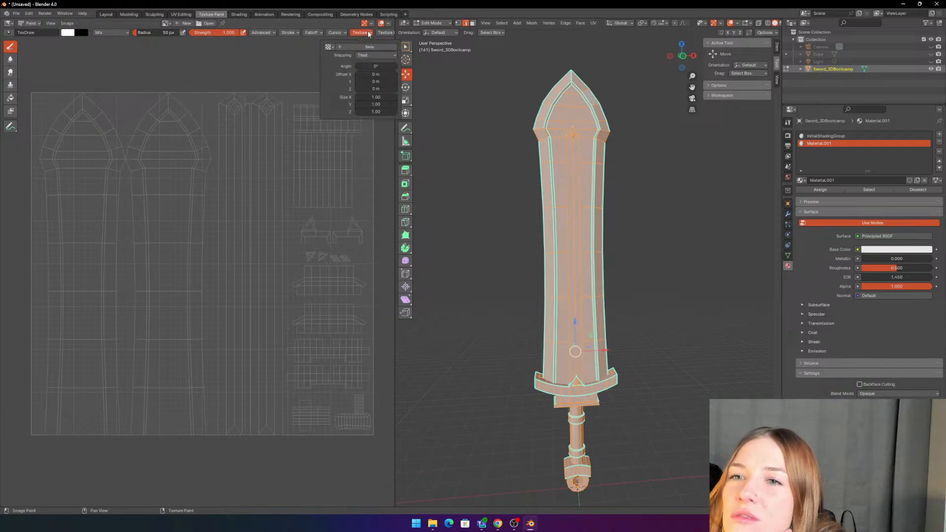
click(330, 47)
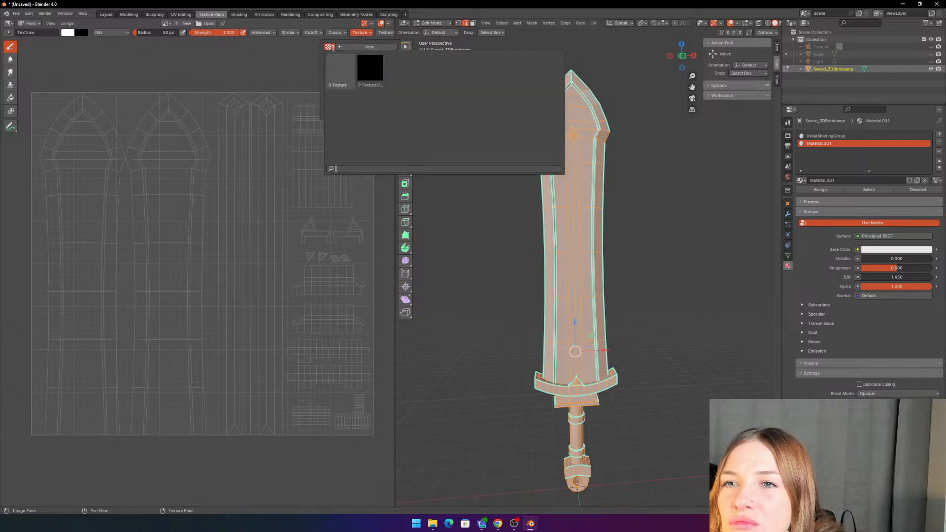
click(369, 68)
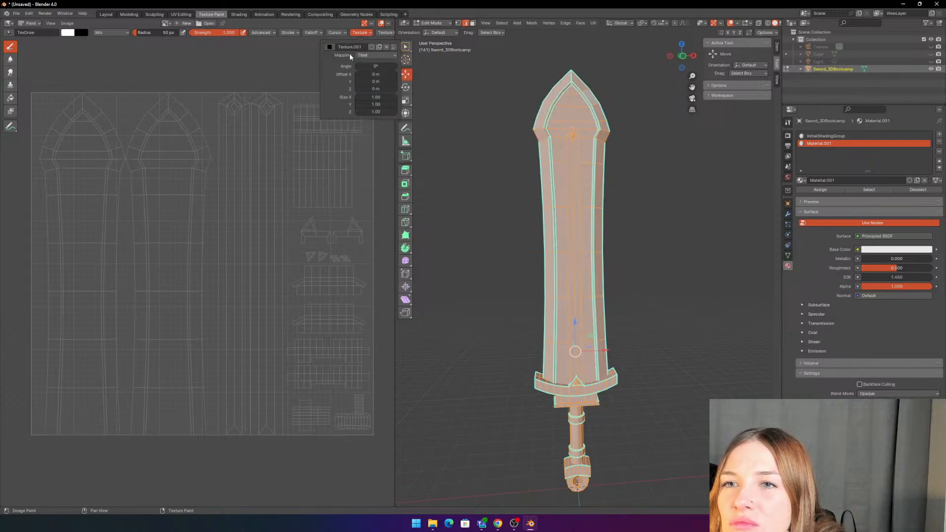
click(330, 48)
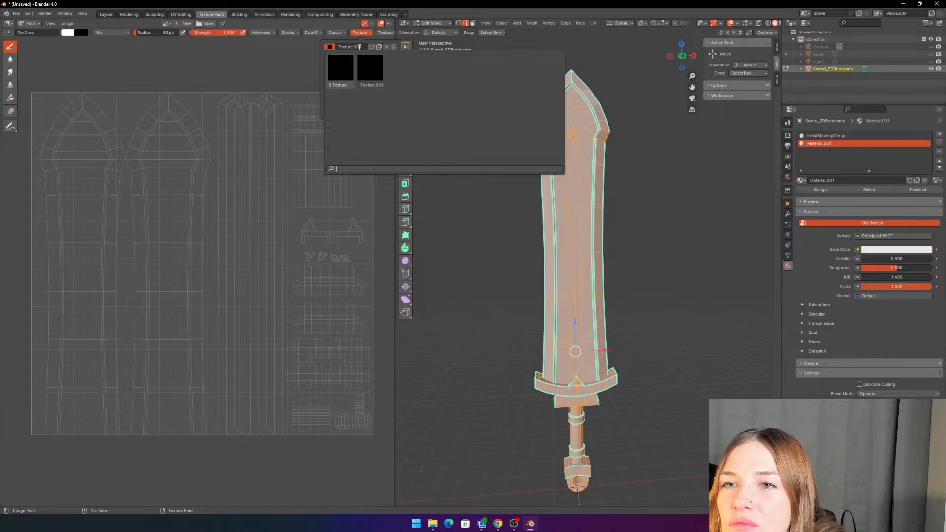
click(386, 46)
Step: Try creating a new brush texture, open its name for editing, and unlink the texture
click(329, 47)
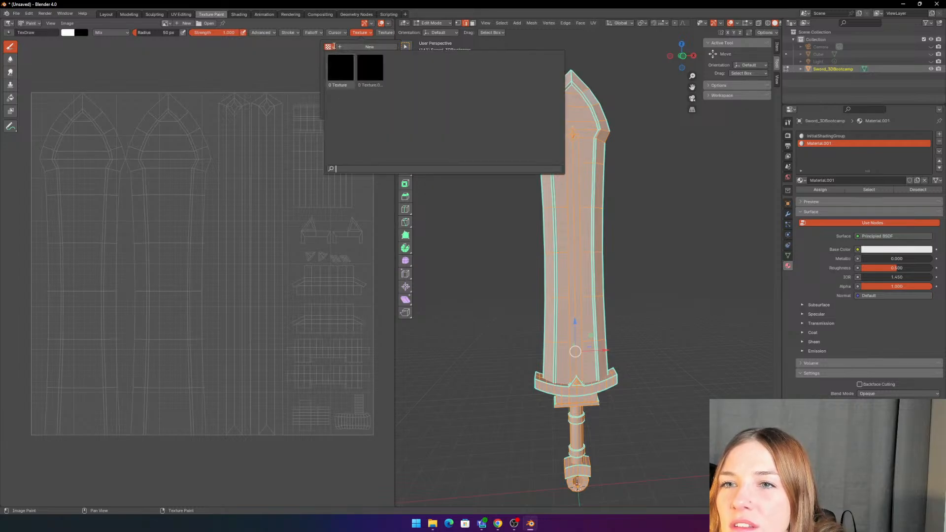
click(351, 47)
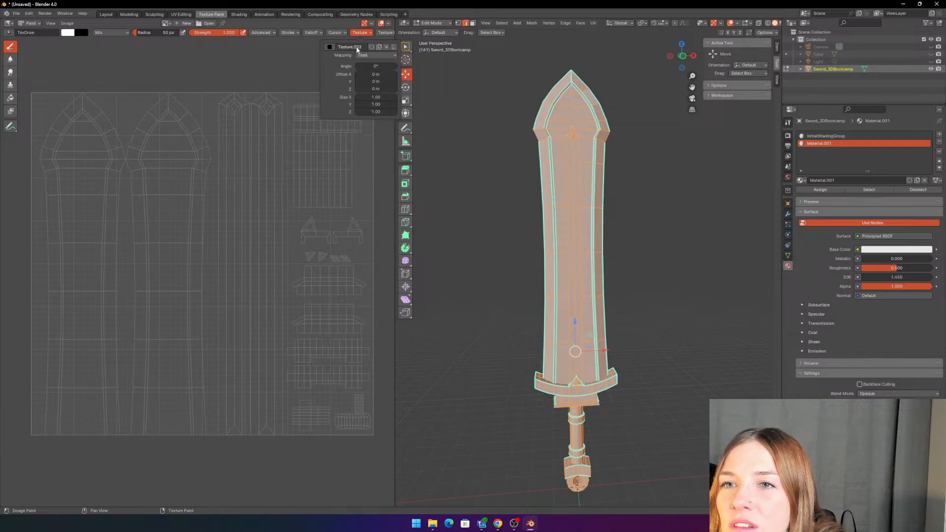
click(366, 48)
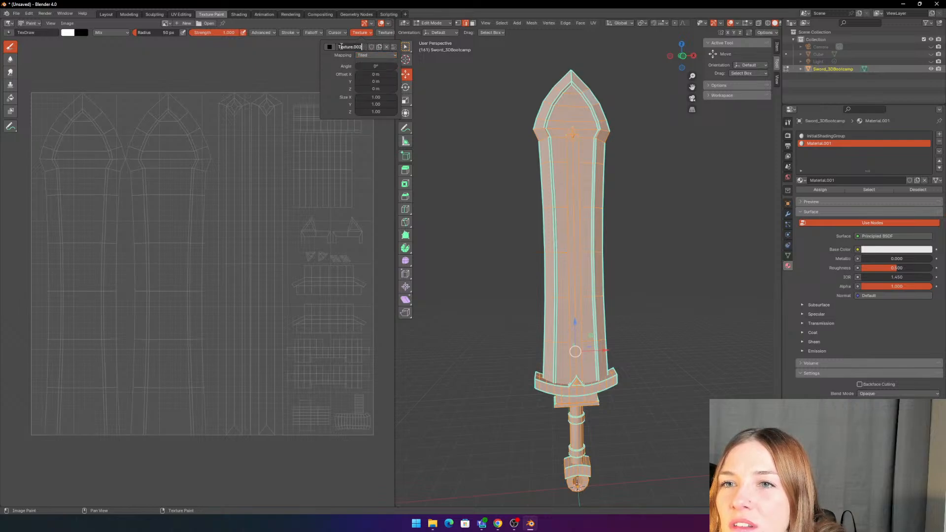
click(386, 47)
click(371, 32)
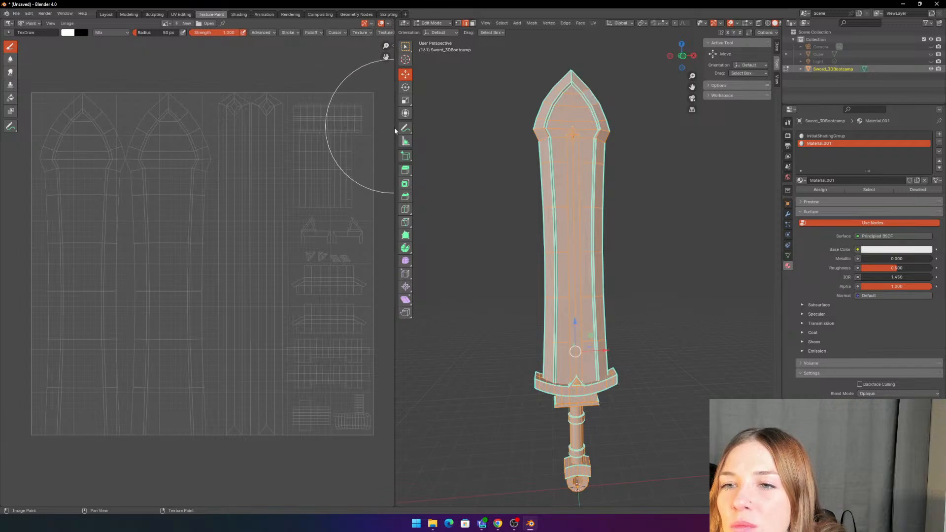
Step: Widen the image editor slightly against the 3D viewport so the UV layout has more room
drag(395, 337, 441, 318)
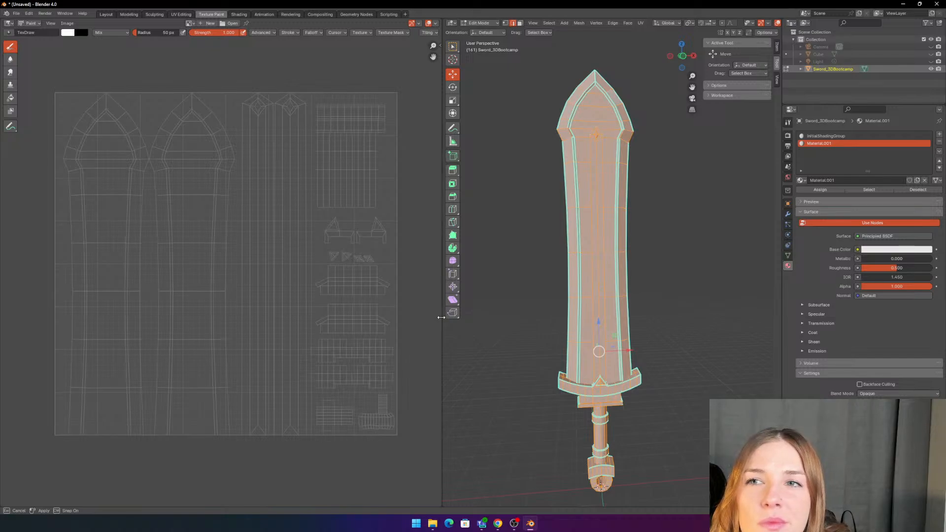
drag(441, 317, 419, 315)
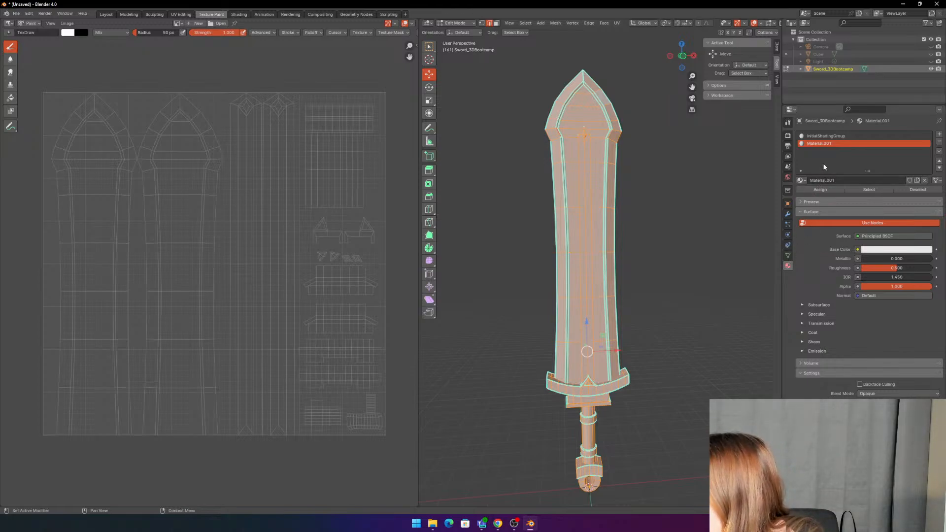
Step: Leave the material's name unedited and unlink the material from the sword's second slot
click(843, 180)
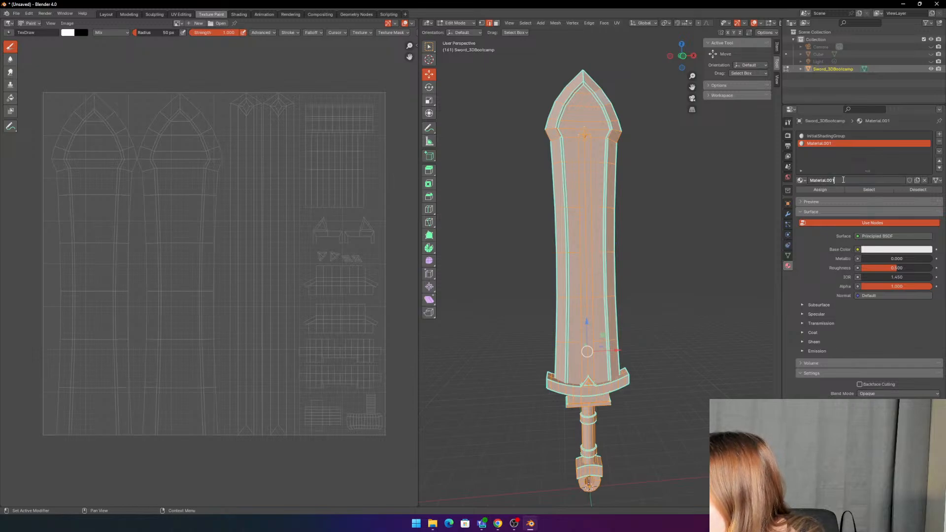
key(Home)
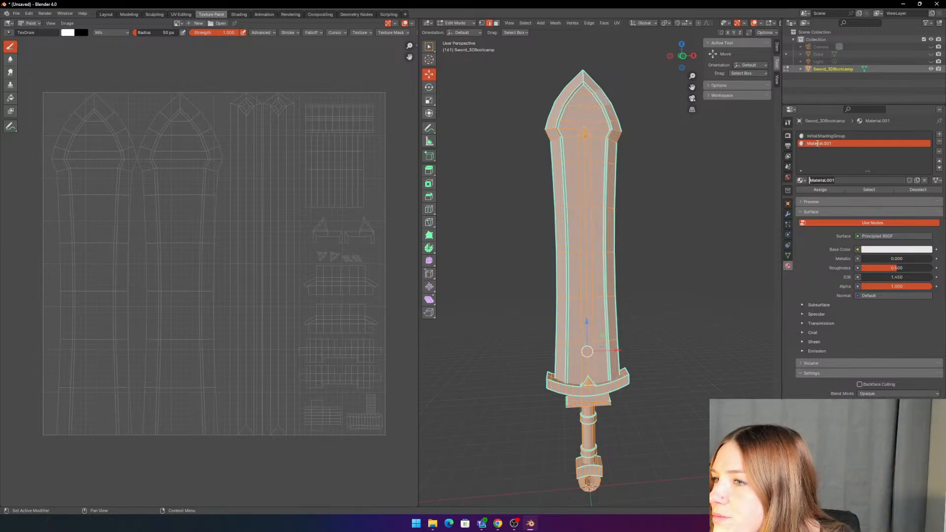
click(836, 157)
click(924, 180)
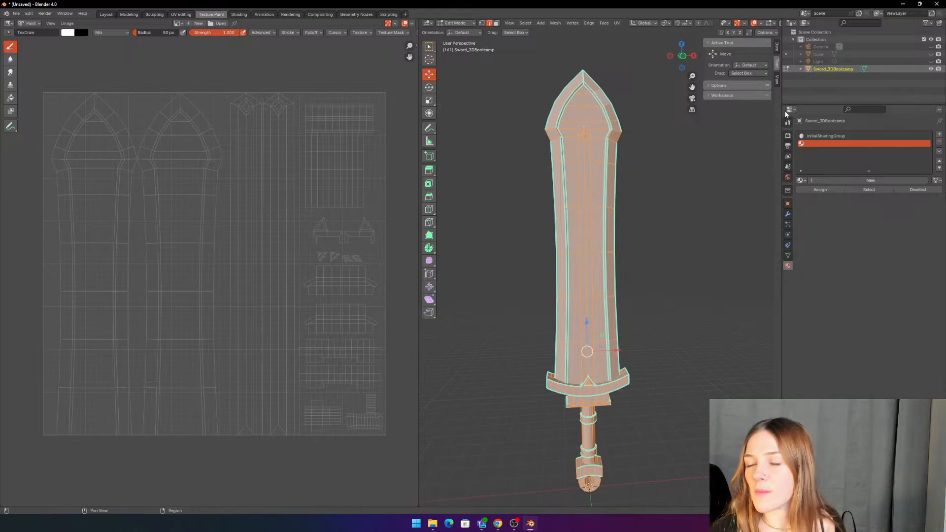
Step: Look through the selection's transform values and the viewport's view settings
click(777, 47)
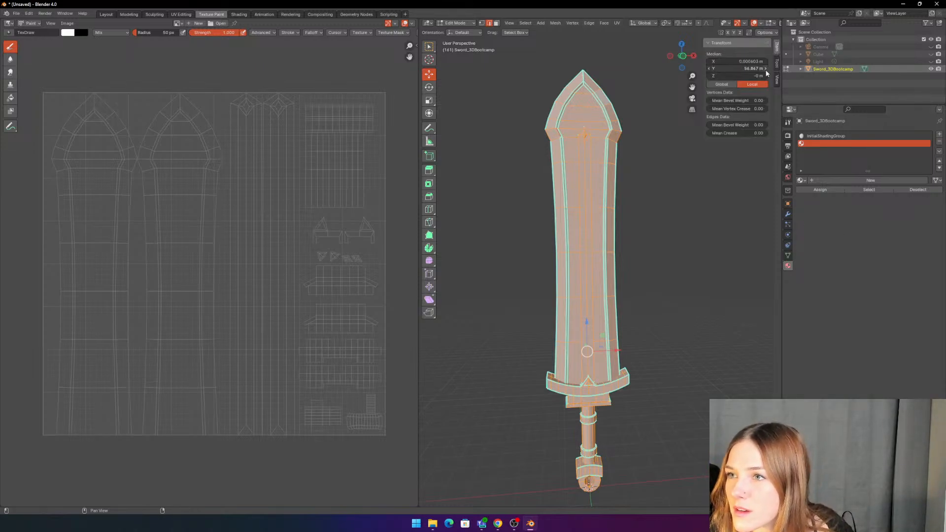
click(777, 78)
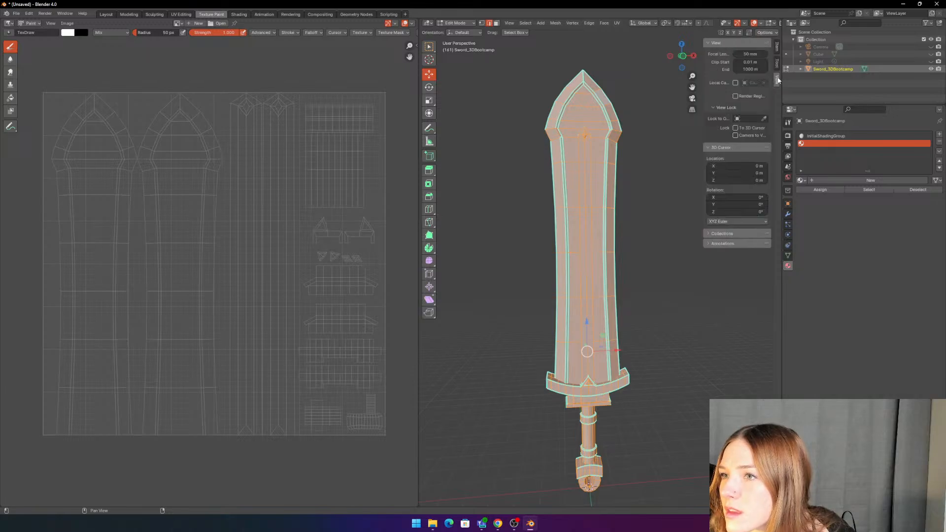
click(778, 48)
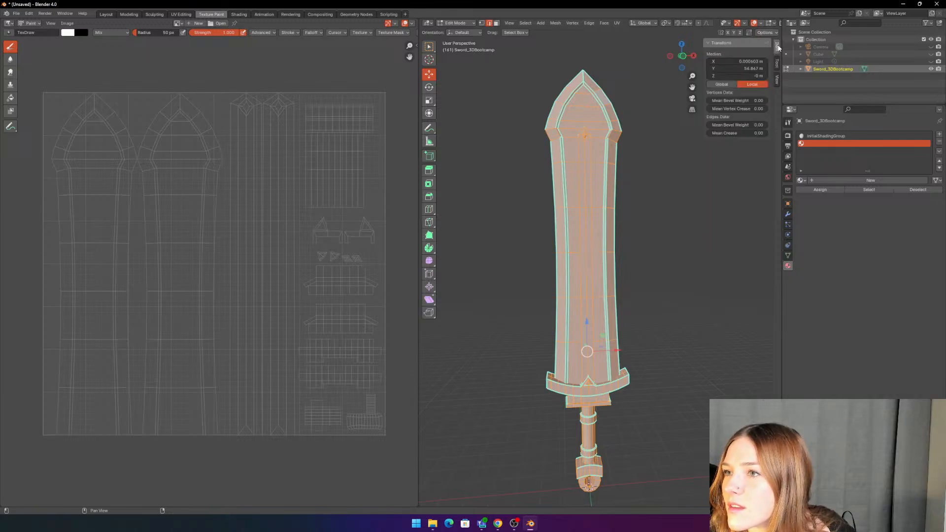
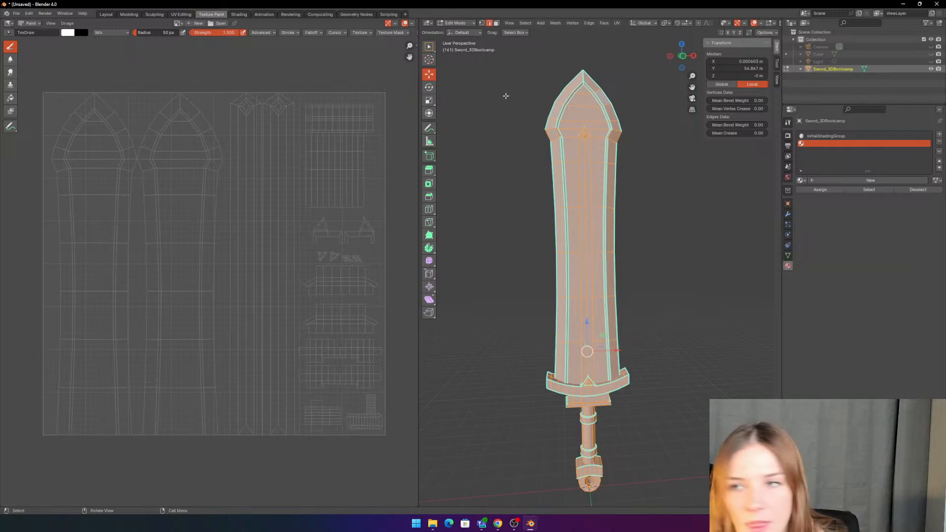
Step: Try adding a brush texture in Texture Paint mode, check the new image's generated types, and unlink the texture
key(Tab)
click(788, 280)
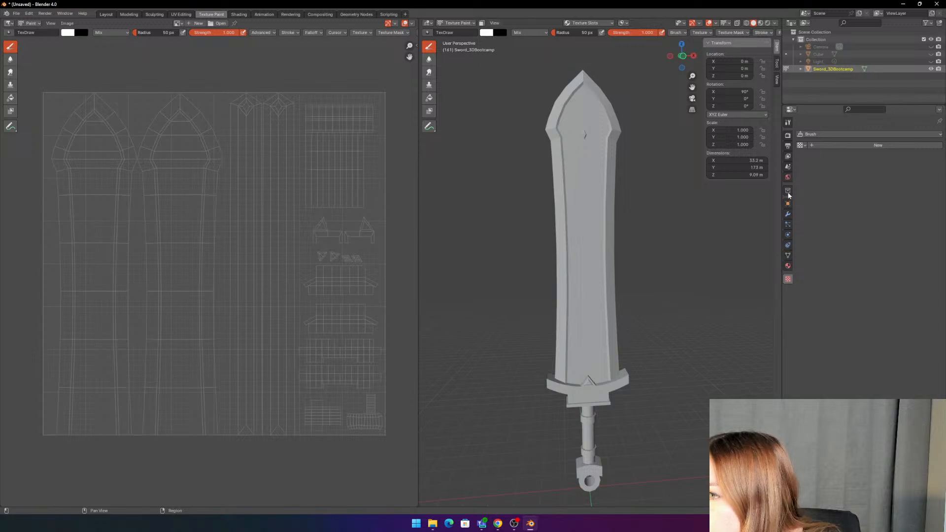
click(812, 145)
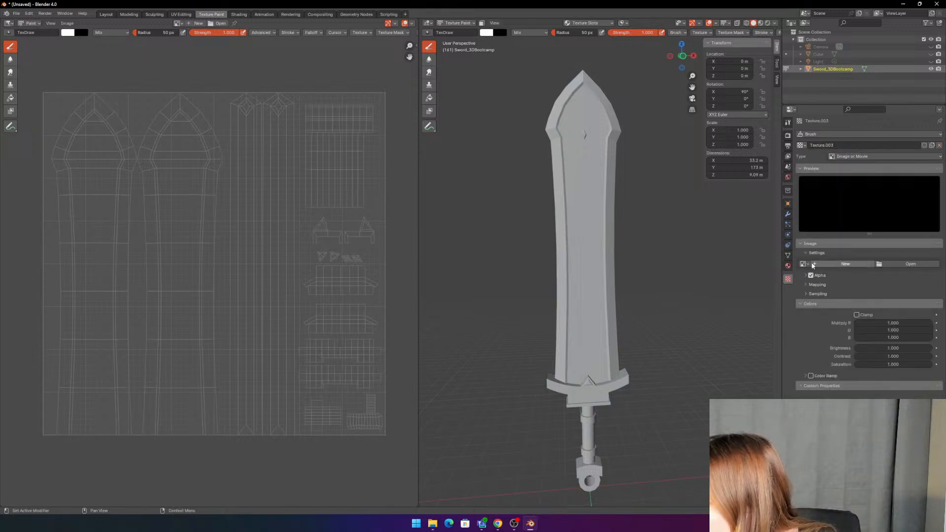
click(835, 265)
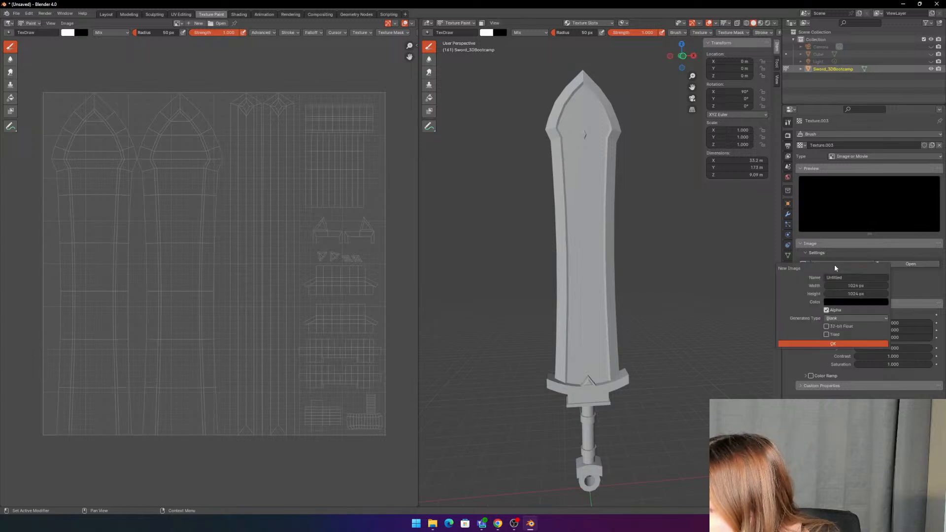
click(851, 318)
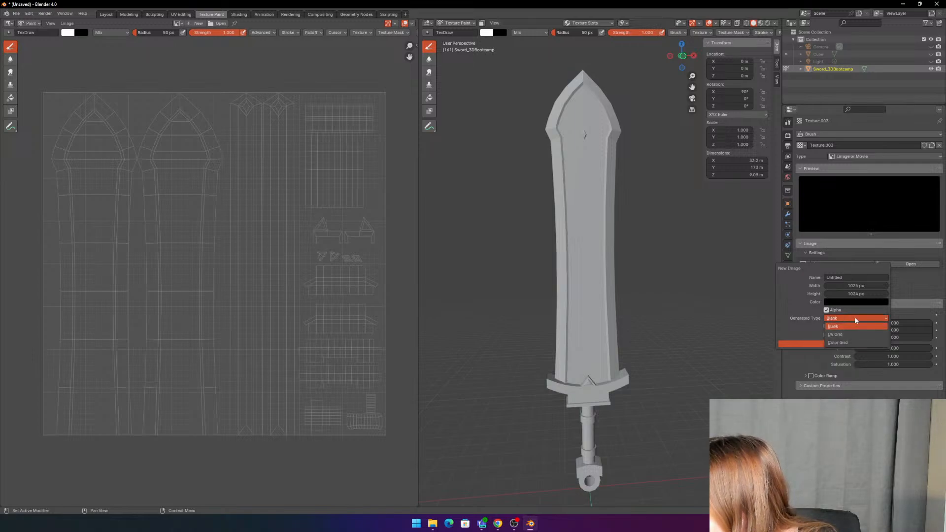
click(938, 145)
Step: Create a new material in the sword's empty second material slot
click(788, 265)
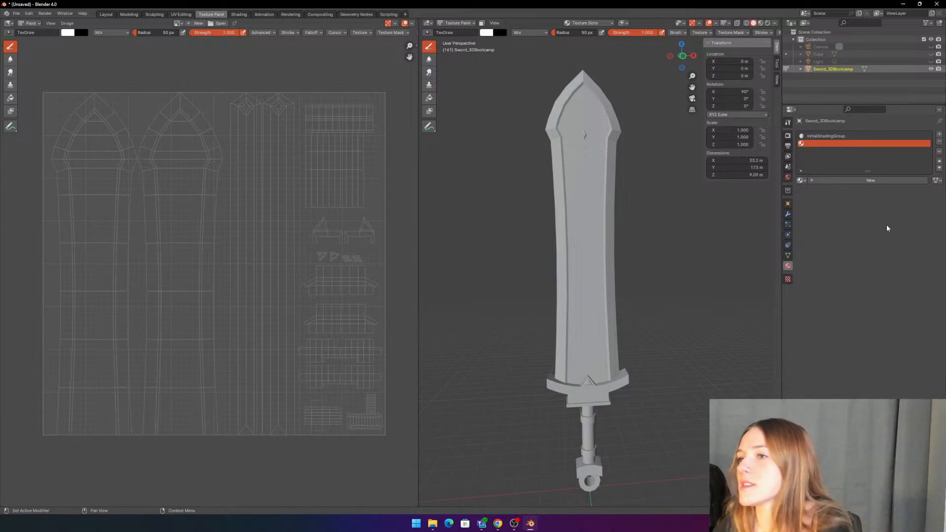
click(885, 180)
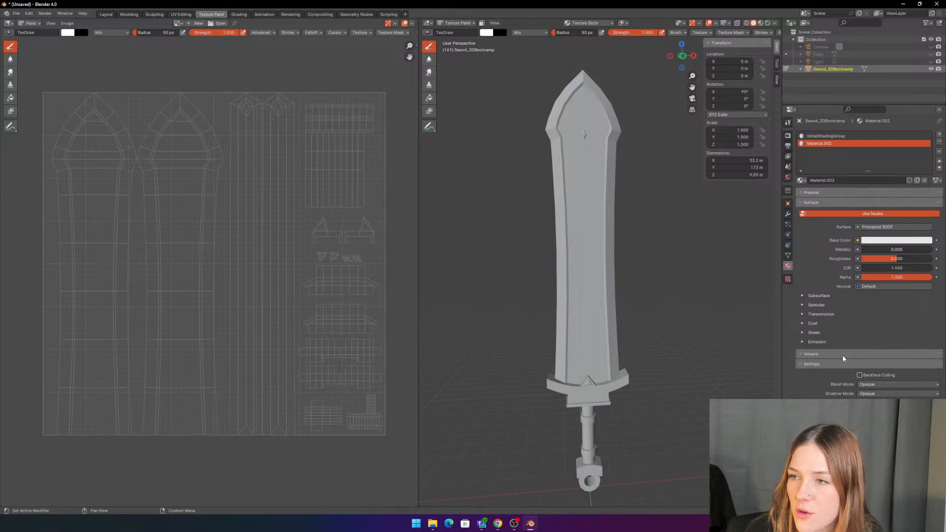
Step: Examine the active tool settings in Texture Paint mode, and the workspace options in Edit Mode
click(788, 121)
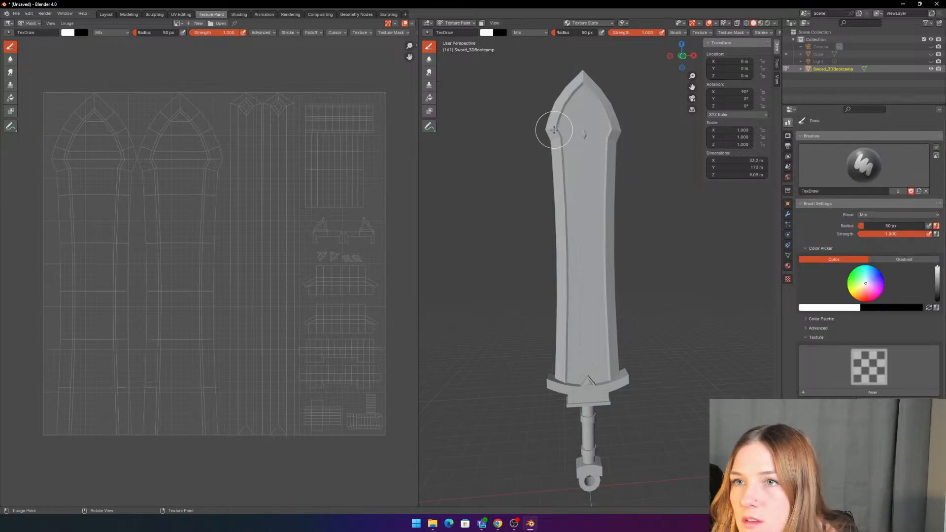
key(Tab)
click(802, 163)
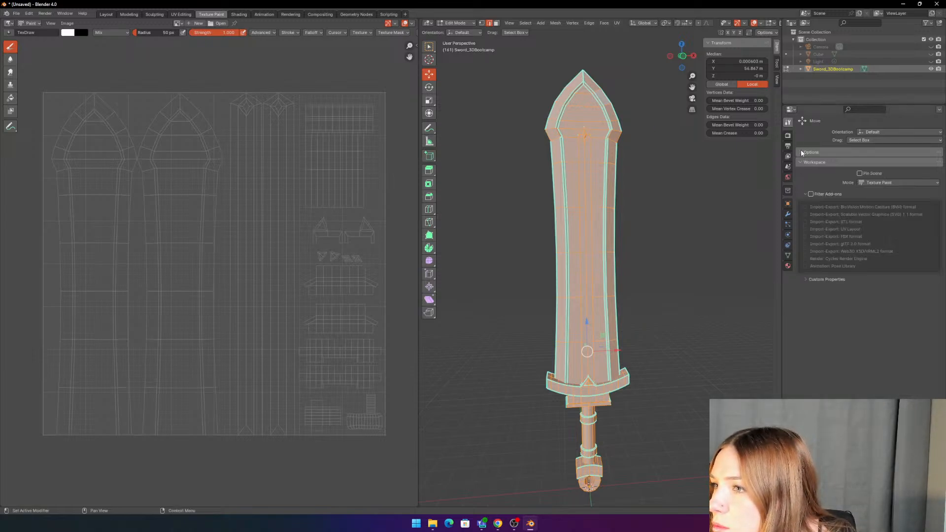
click(799, 152)
click(801, 154)
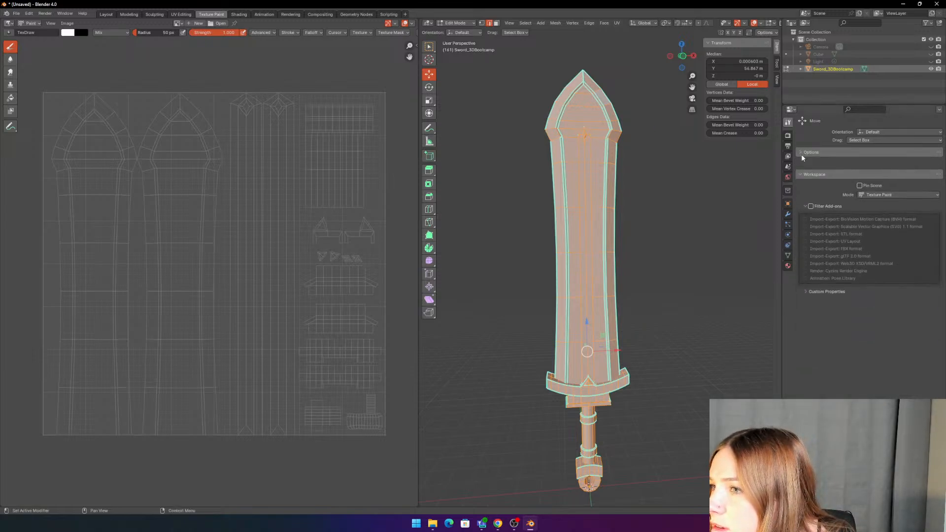
click(803, 164)
Step: Rename the sword's second material to sword_01
click(788, 266)
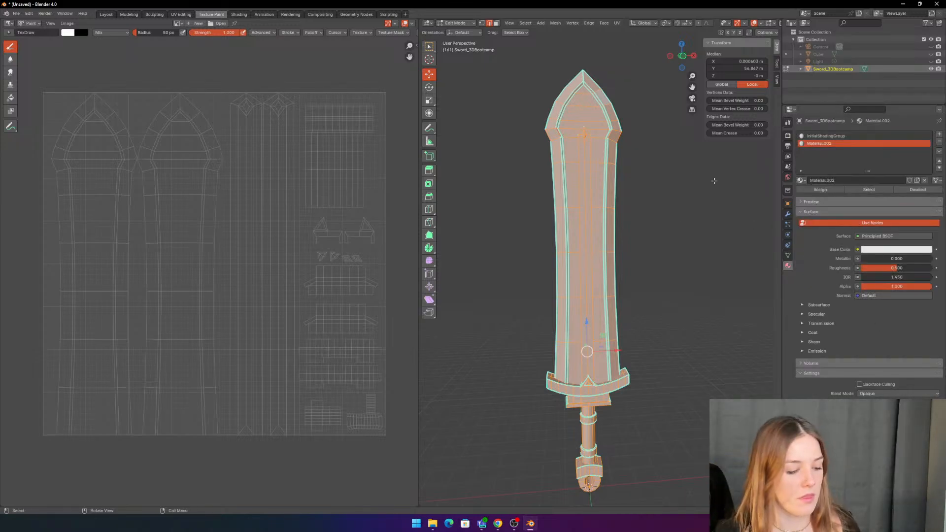
key(Tab)
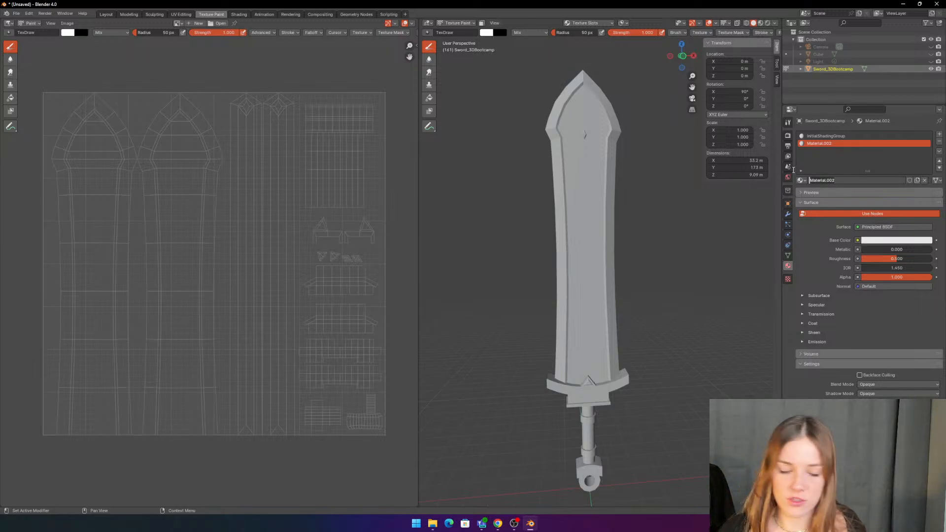
text(sword)
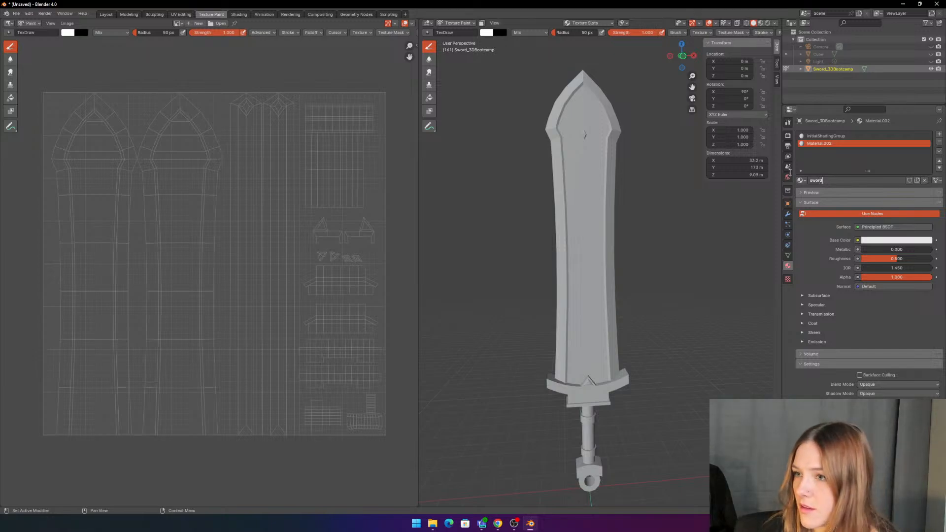
text(_)
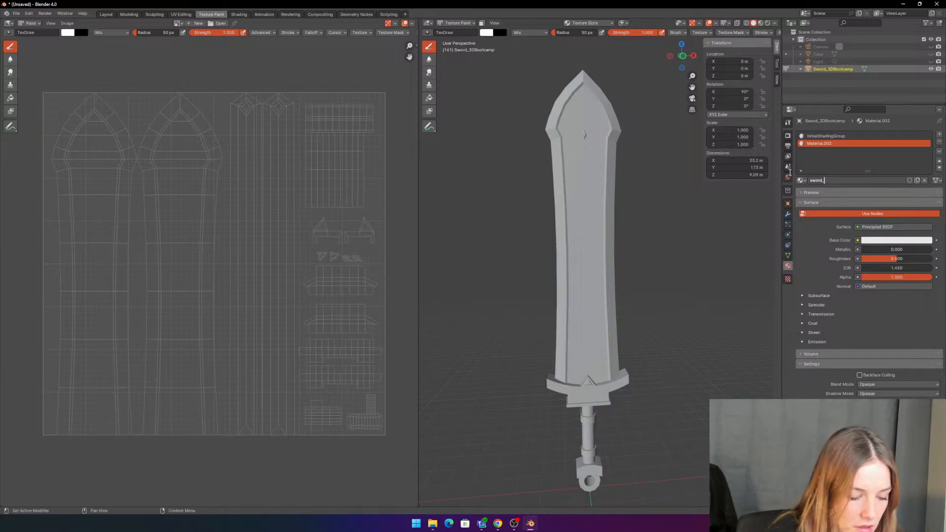
text(01)
key(Return)
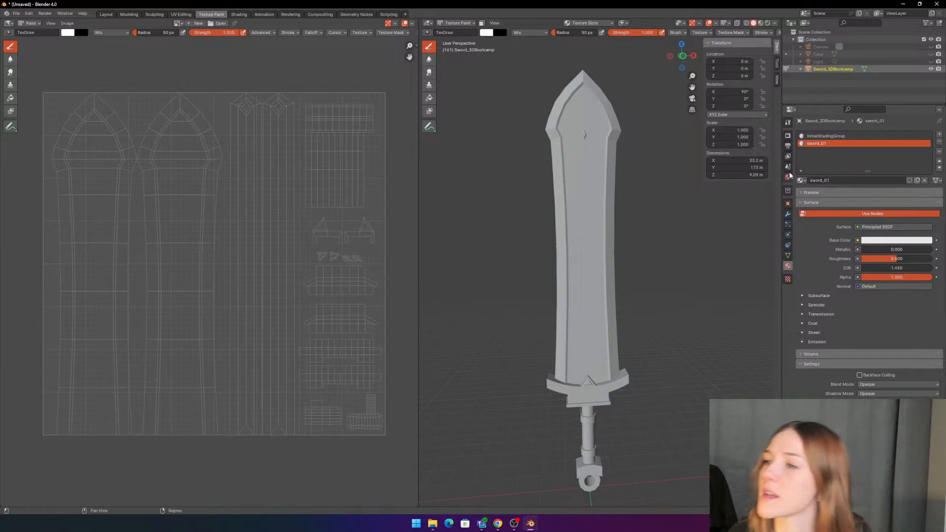
Step: Look through the sword_01 material's surface shader types, base color, volume setting and the node inputs offered for Metallic
click(881, 227)
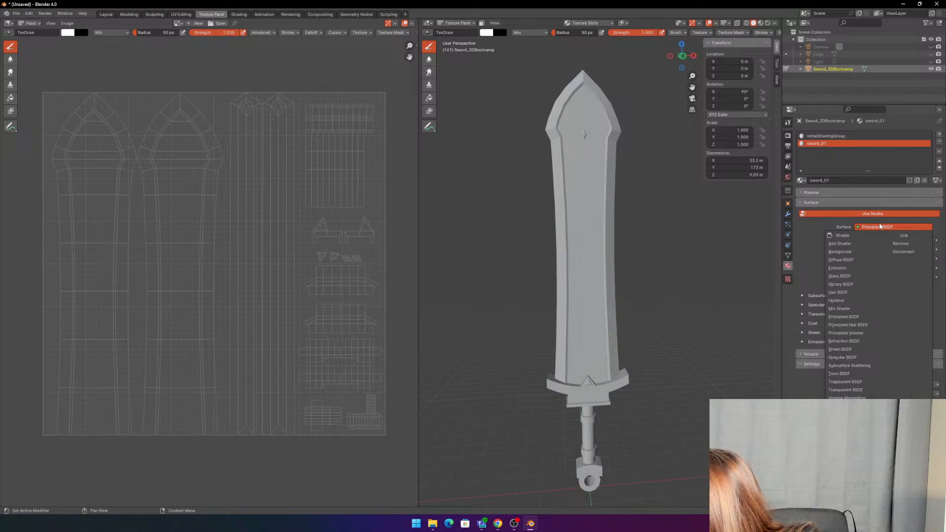
click(880, 227)
click(868, 228)
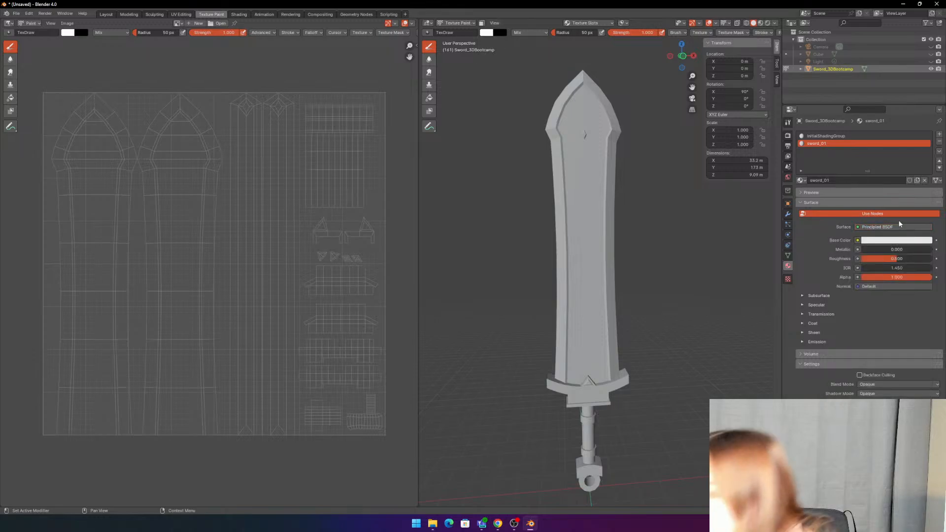
click(874, 241)
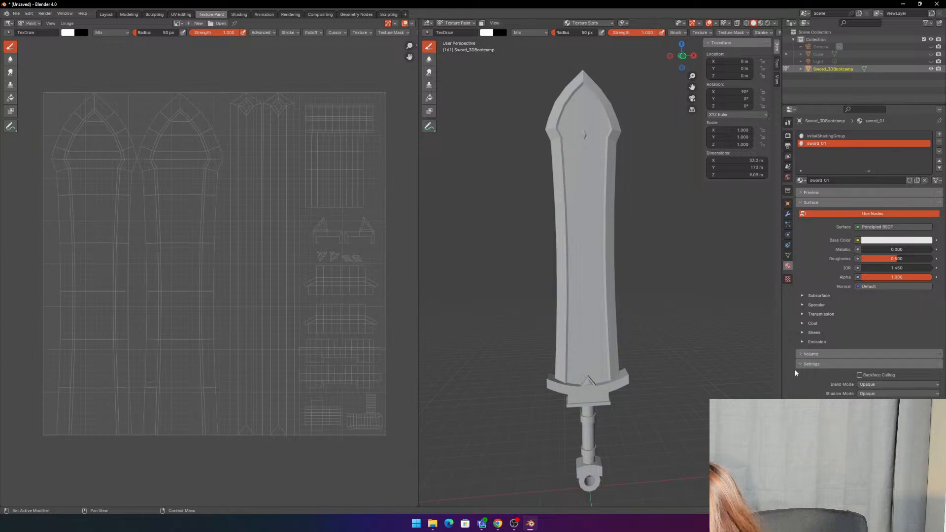
click(798, 354)
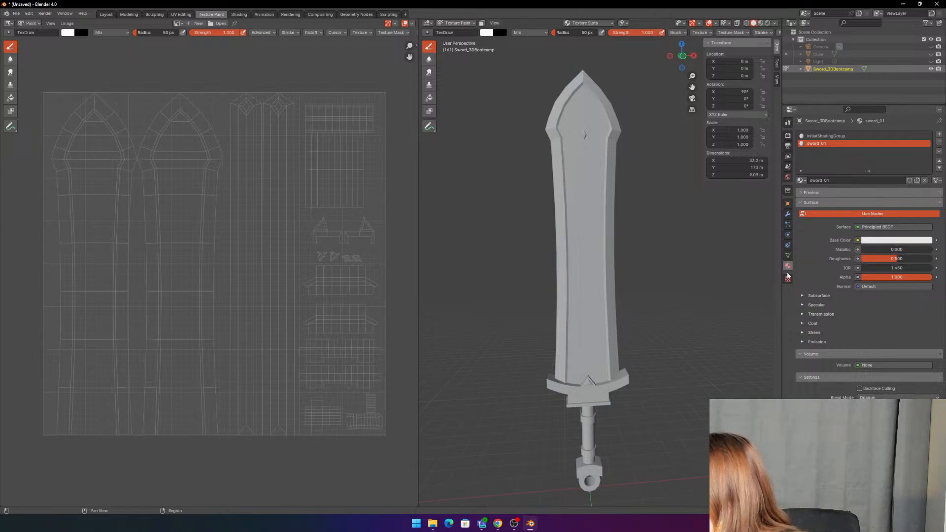
click(867, 249)
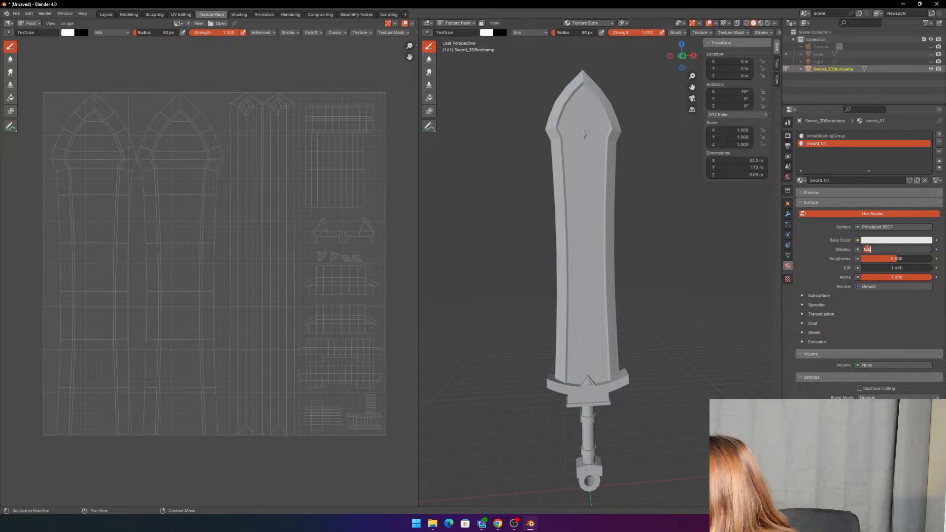
key(Return)
click(857, 249)
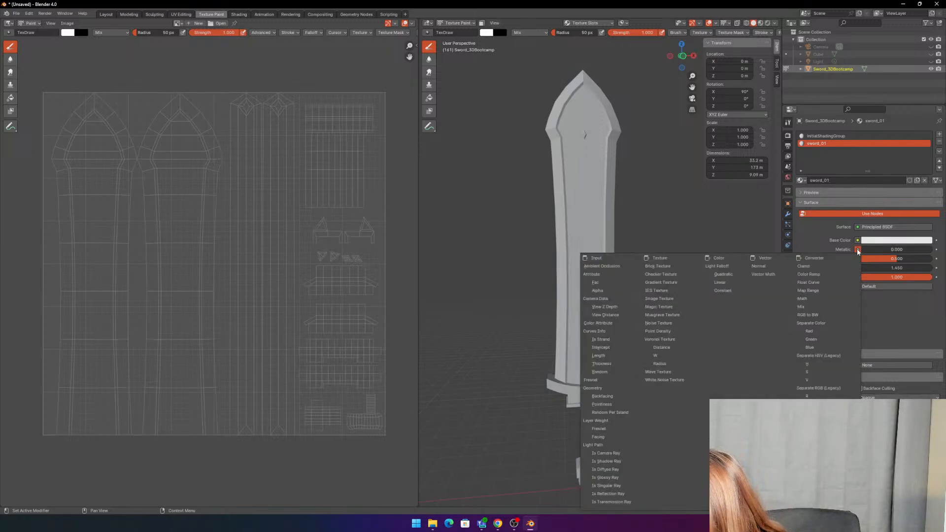
key(Escape)
Step: Set the sword_01 material's Metallic value to 2
click(885, 249)
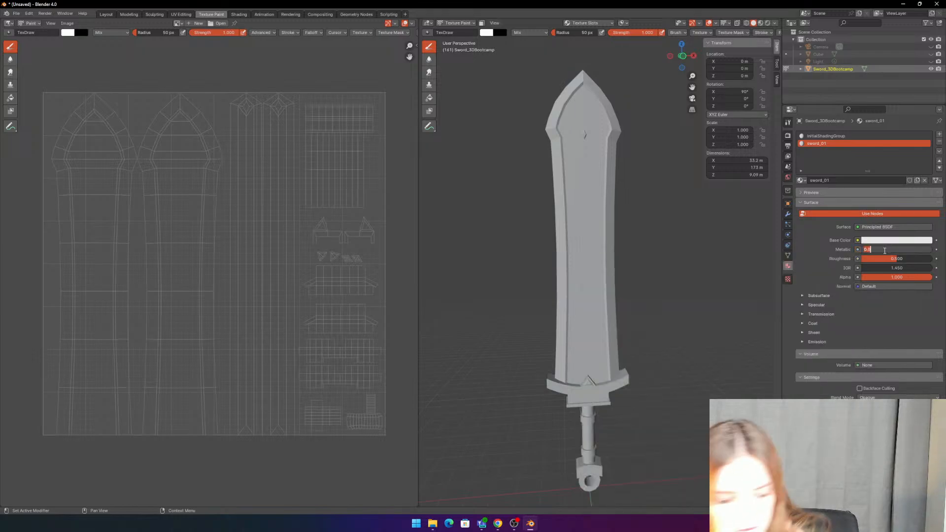
text(2)
key(Return)
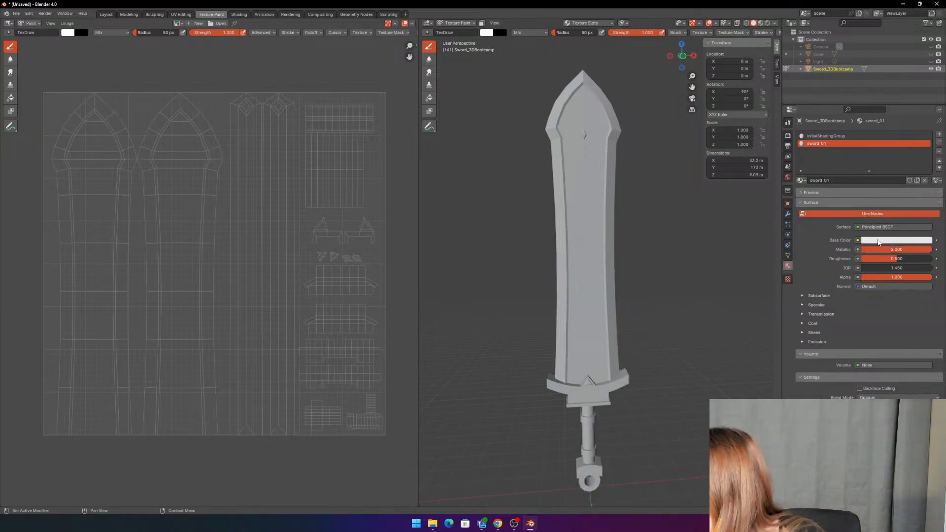
Step: Try Rendered shading in the 3D viewport, settle on Material Preview, and inspect the sword from an angle
click(760, 23)
click(767, 24)
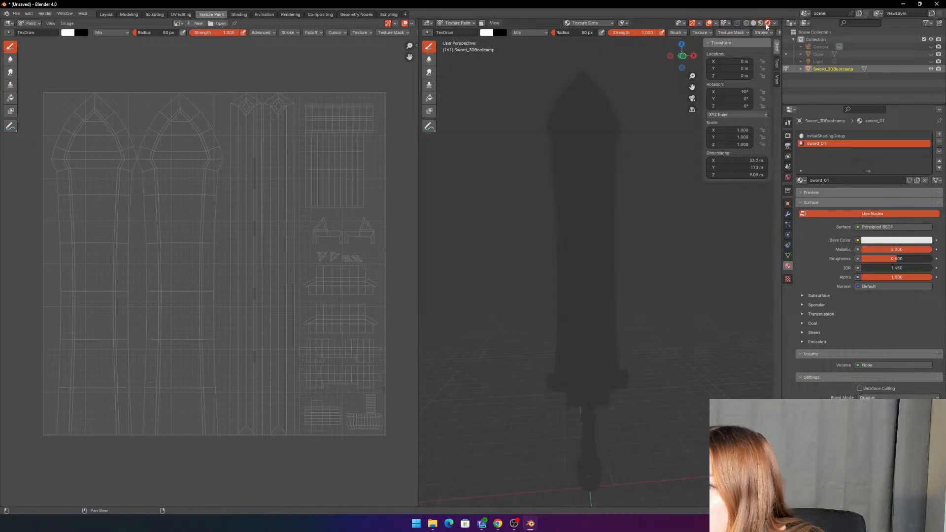
click(760, 24)
click(774, 24)
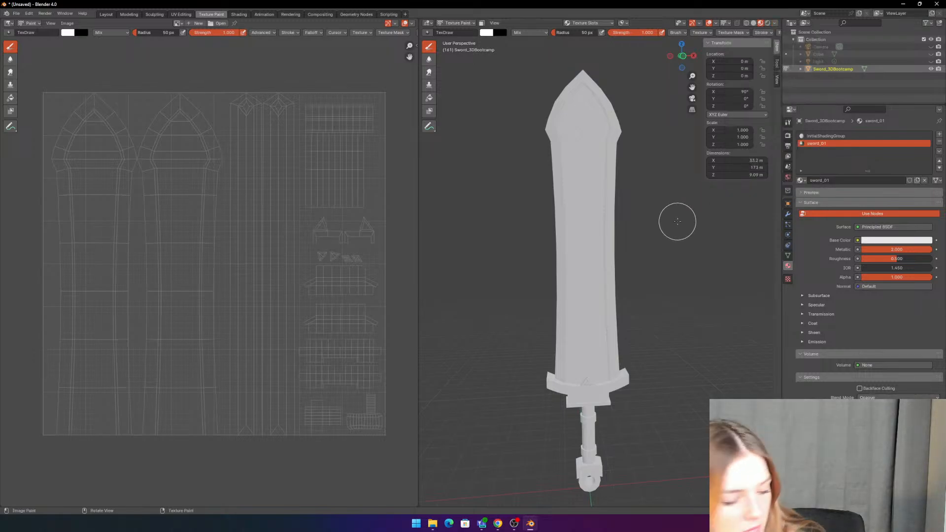
middle_drag(667, 232, 662, 211)
mouse_move(662, 211)
shift+middle_down()
mouse_move(693, 236)
mouse_move(665, 237)
mouse_move(663, 226)
shift+middle_up()
Step: Change the sword_01 material's base color to bright green
click(899, 240)
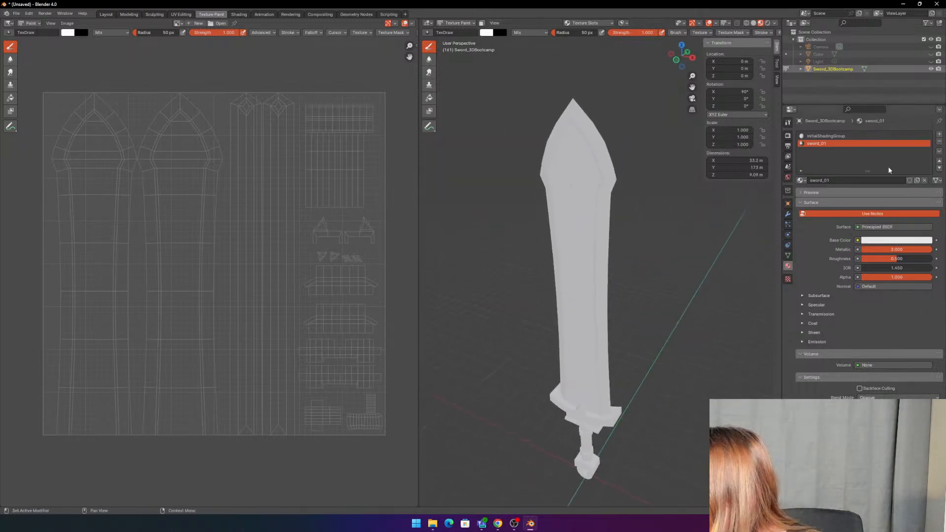
click(893, 240)
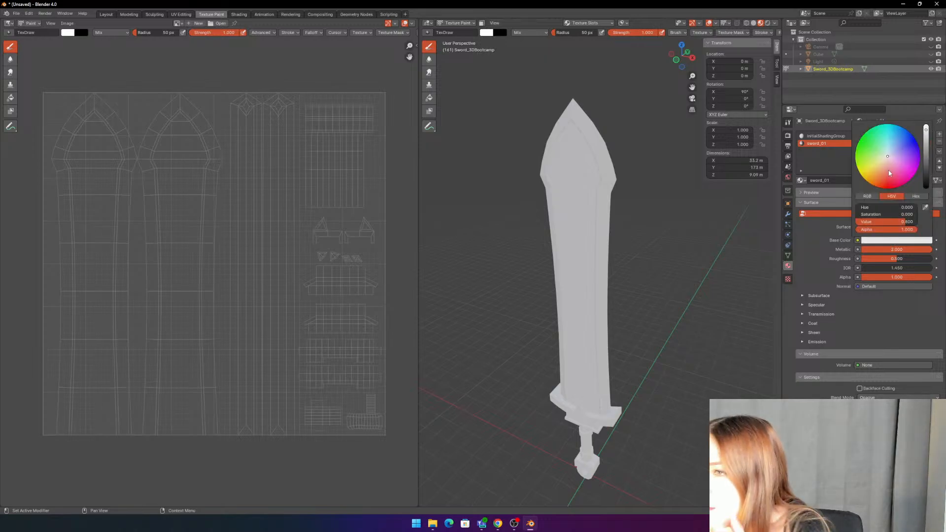
click(871, 143)
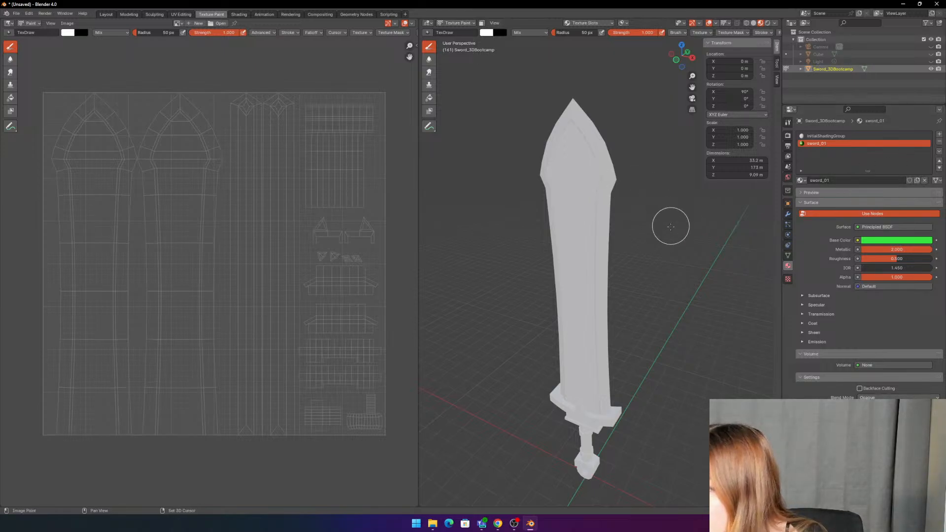
Step: Try painting on the blade near its tip, and check the mesh in Edit Mode before returning to Texture Paint mode
middle_drag(671, 224, 756, 205)
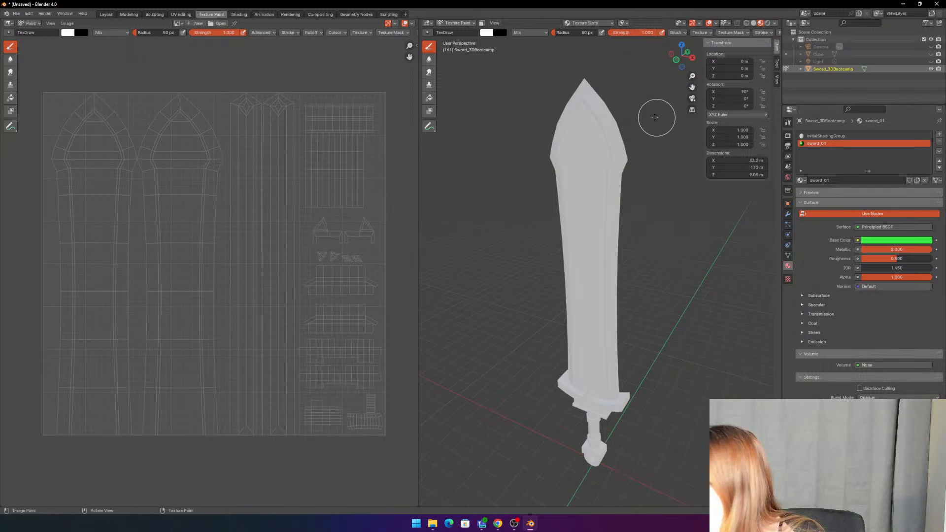
click(584, 132)
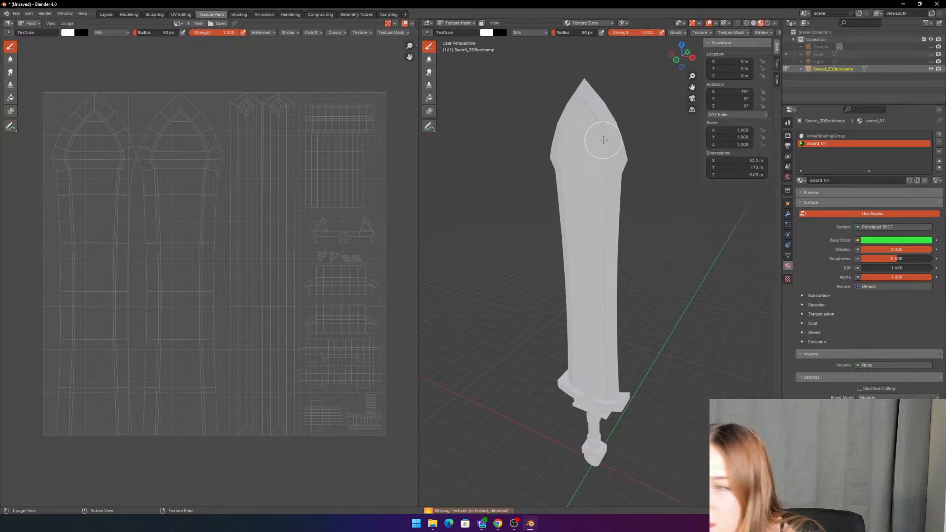
key(Tab)
middle_drag(636, 96, 629, 95)
shift+middle_drag(629, 95, 644, 107)
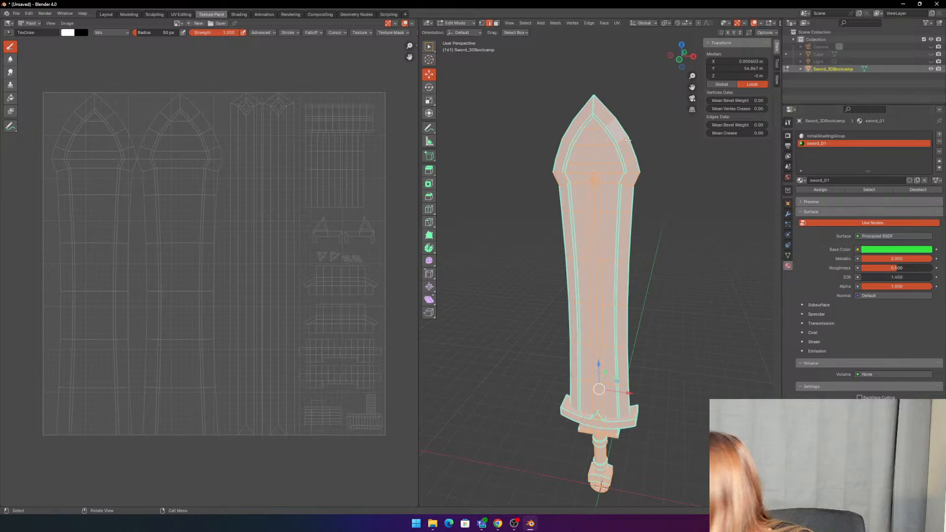
middle_drag(611, 115, 620, 109)
key(Tab)
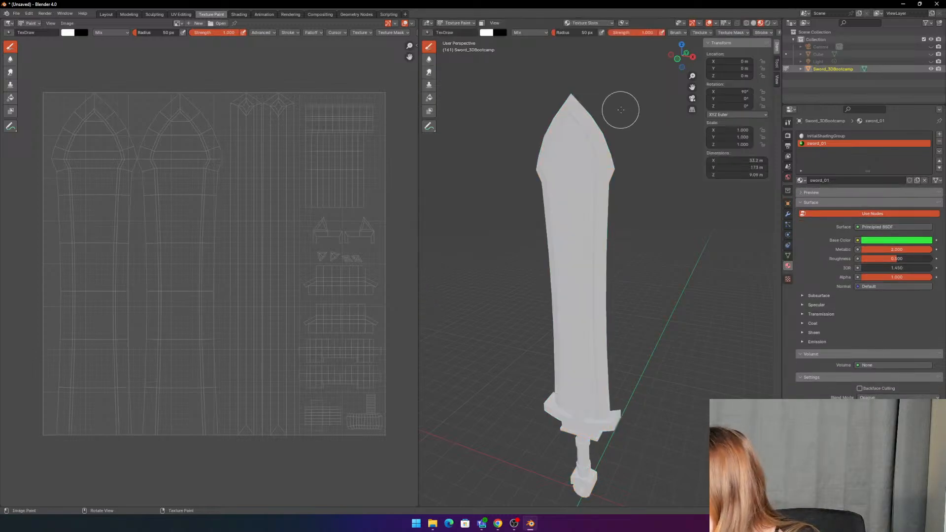
Step: Examine the sword's mesh data, texture space, modifier, object and collection properties, and the Draw brush's color palette settings
click(788, 255)
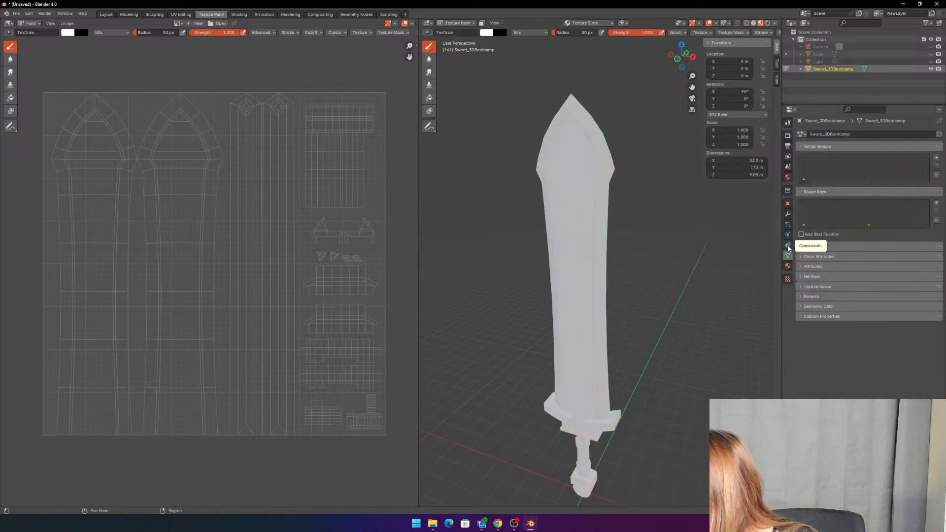
click(801, 287)
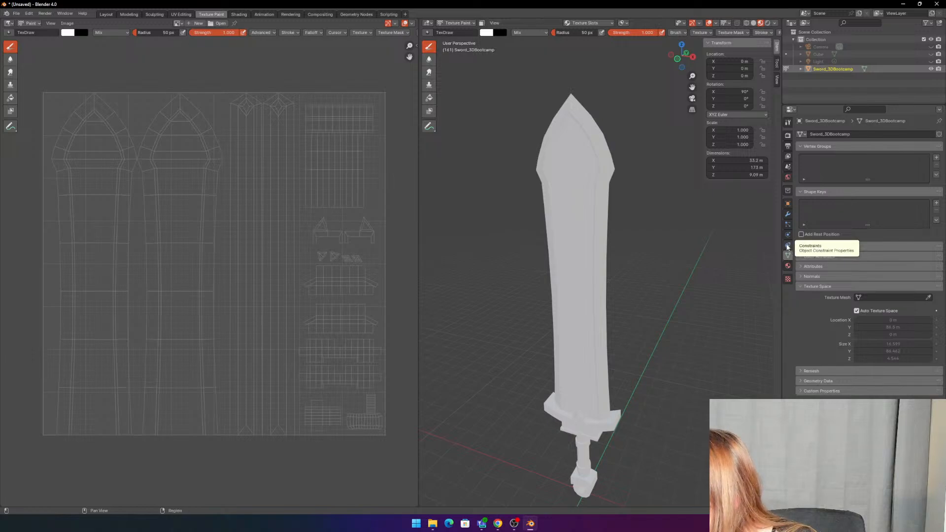
click(788, 214)
click(788, 204)
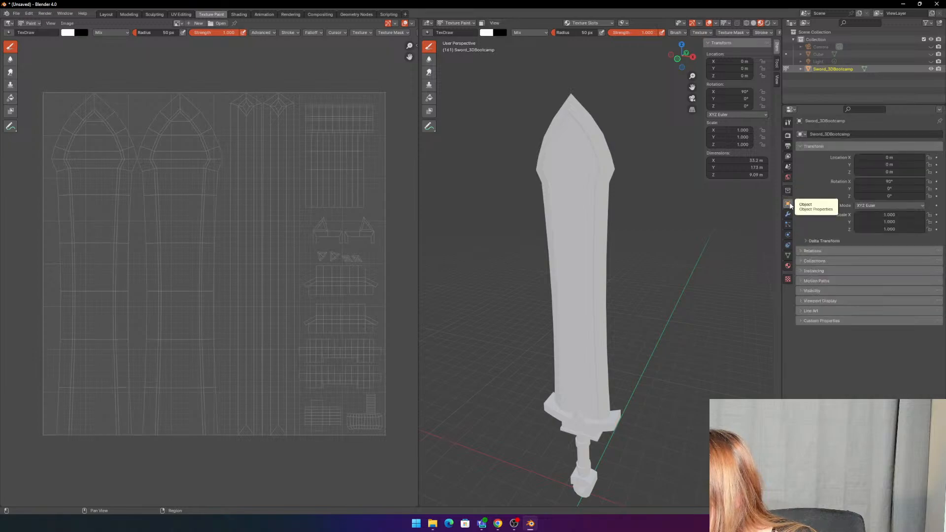
click(787, 191)
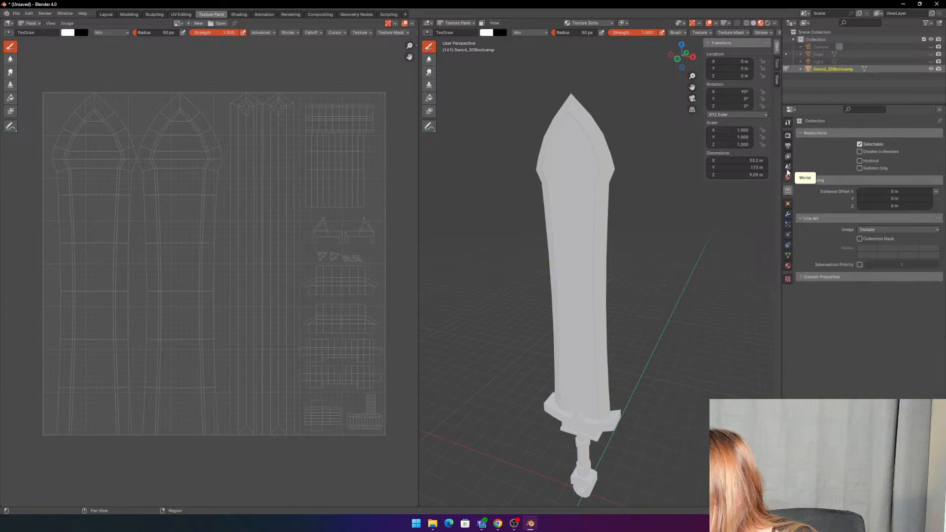
click(788, 122)
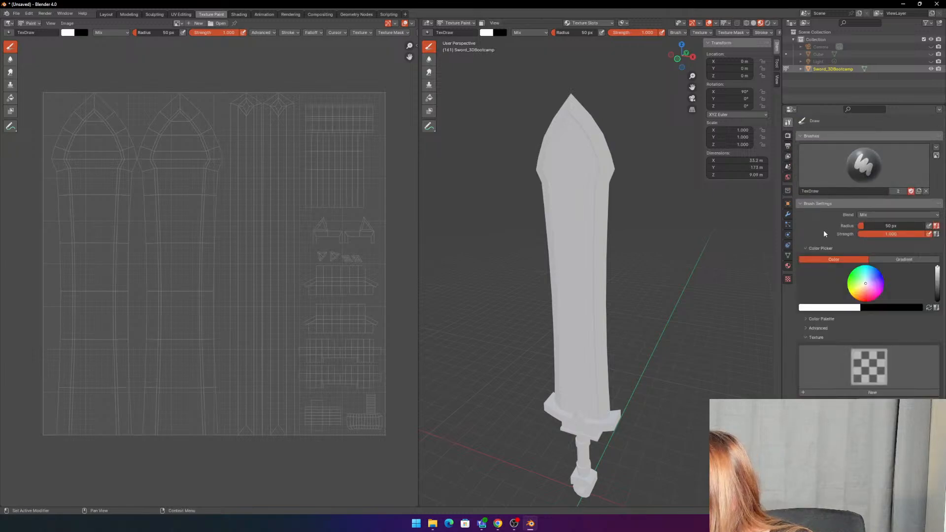
scroll(860, 314, down, 4)
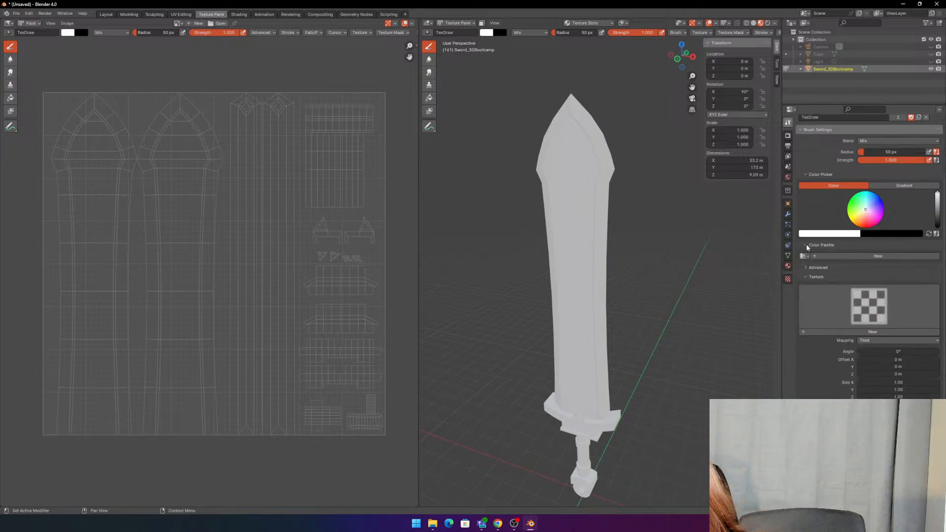
scroll(808, 246, up, 4)
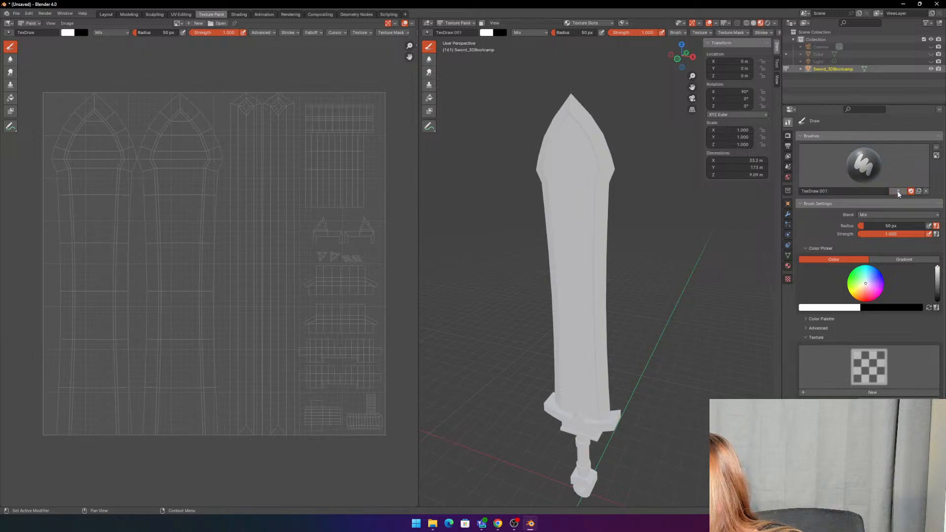
Step: Unlink the Draw tool's current brush and create a new brush in its place
click(926, 191)
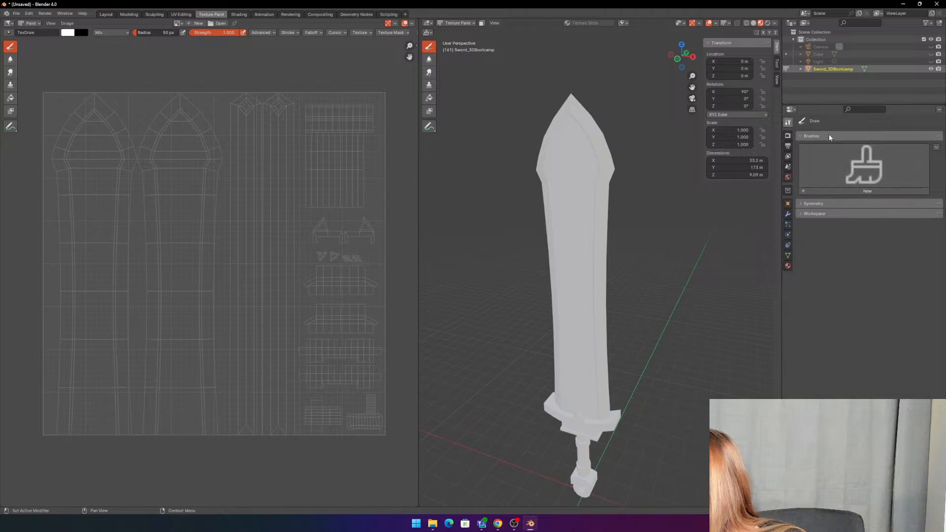
click(864, 191)
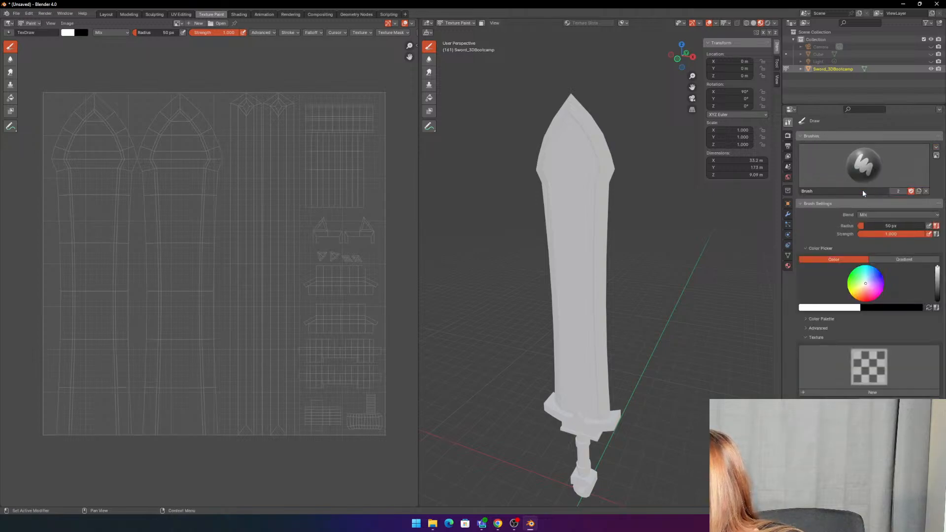
scroll(808, 274, down, 3)
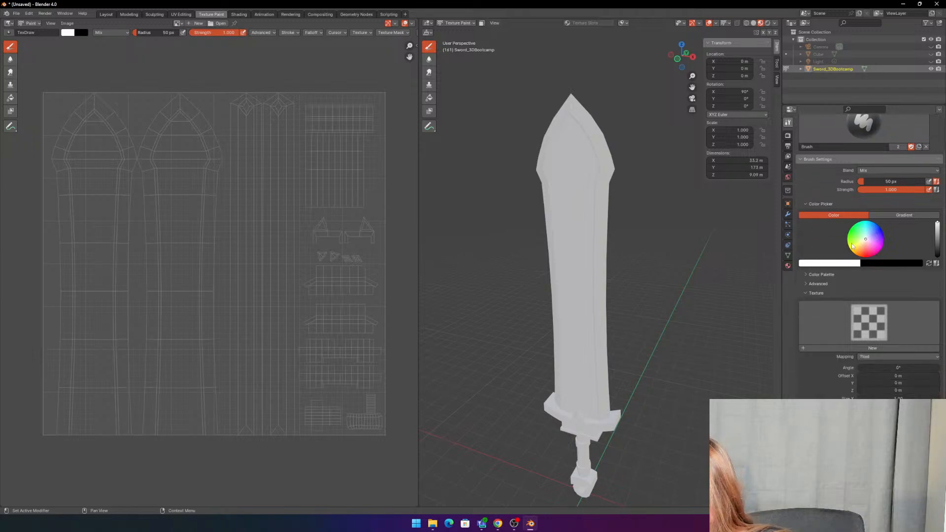
Step: Try a paint dab on the upper blade, and set the brush radius to 20 px
click(562, 177)
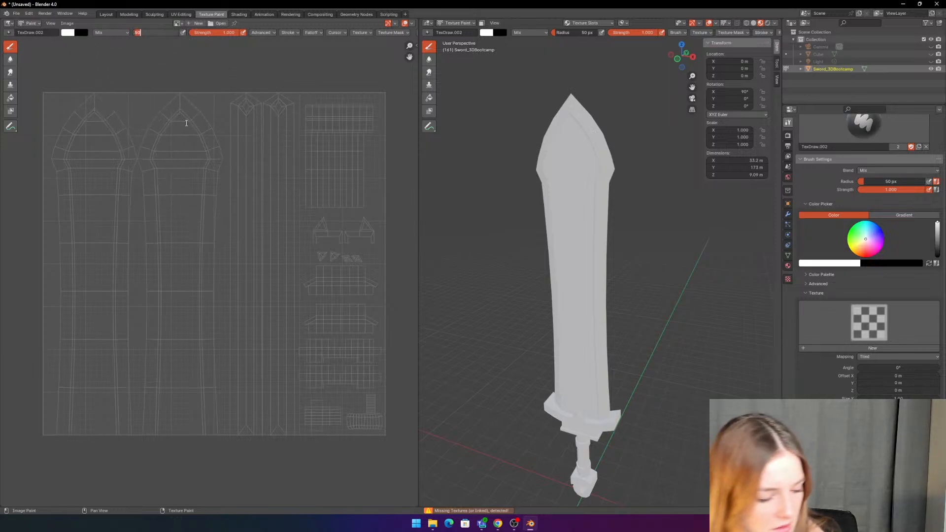
text(20)
key(Return)
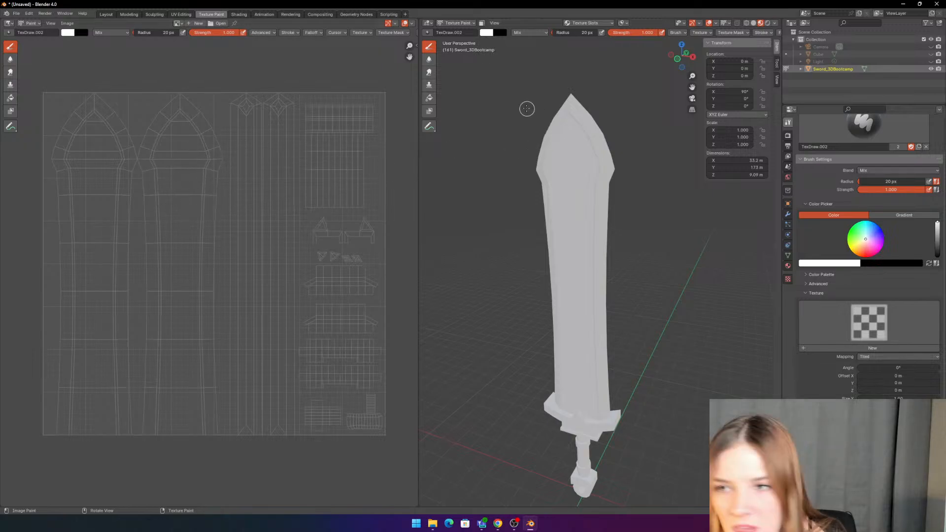
Step: Clear the sword's mesh selection in Edit Mode, switch to face selection, and return to Texture Paint mode
key(w)
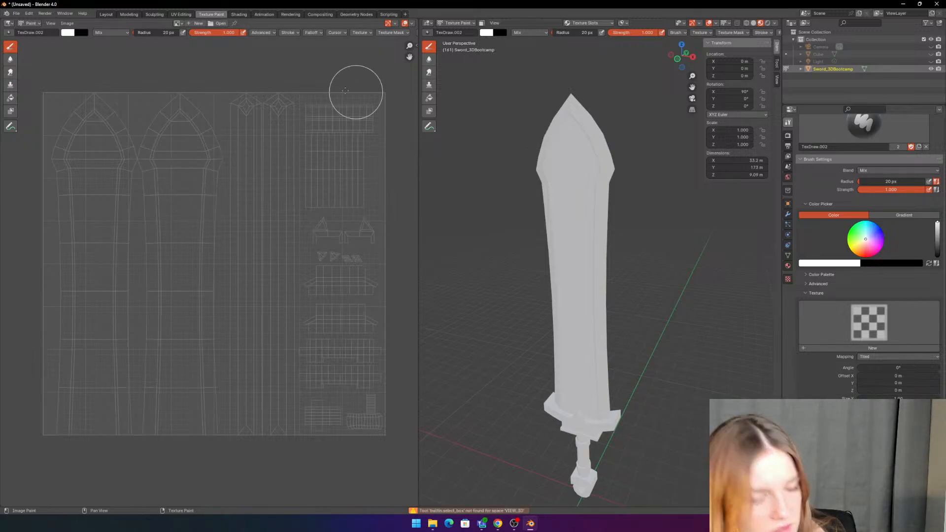
key(Tab)
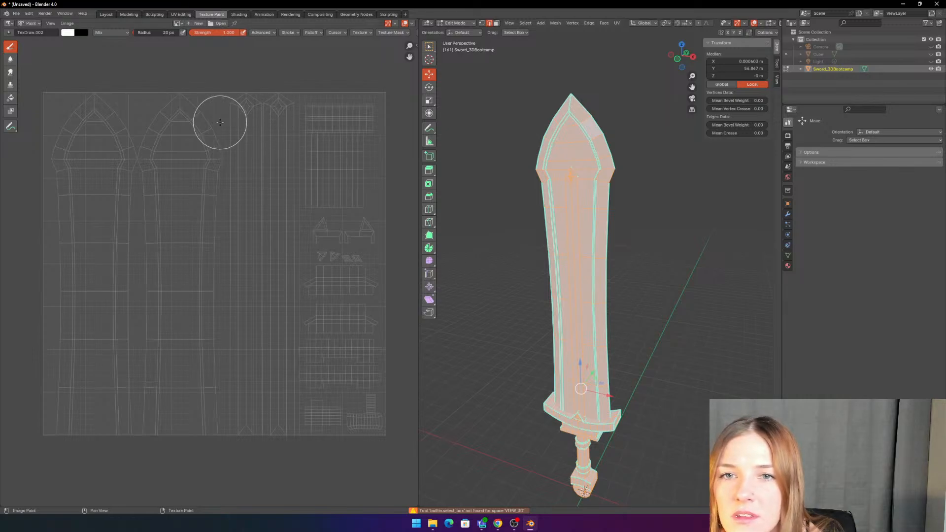
click(584, 169)
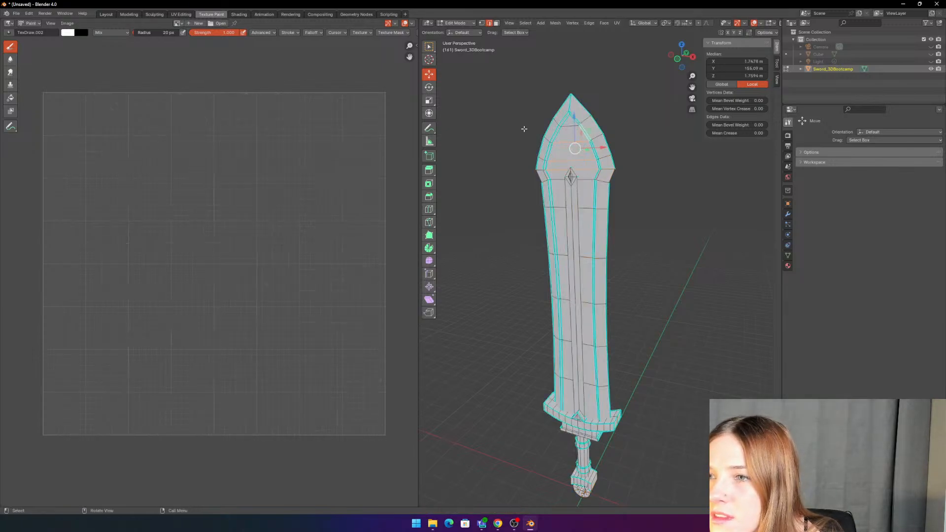
click(536, 111)
click(496, 23)
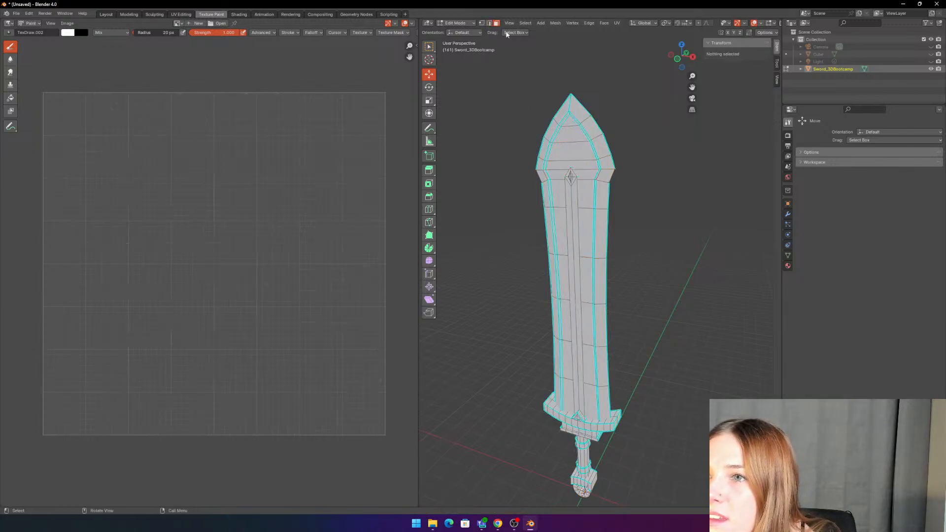
key(Tab)
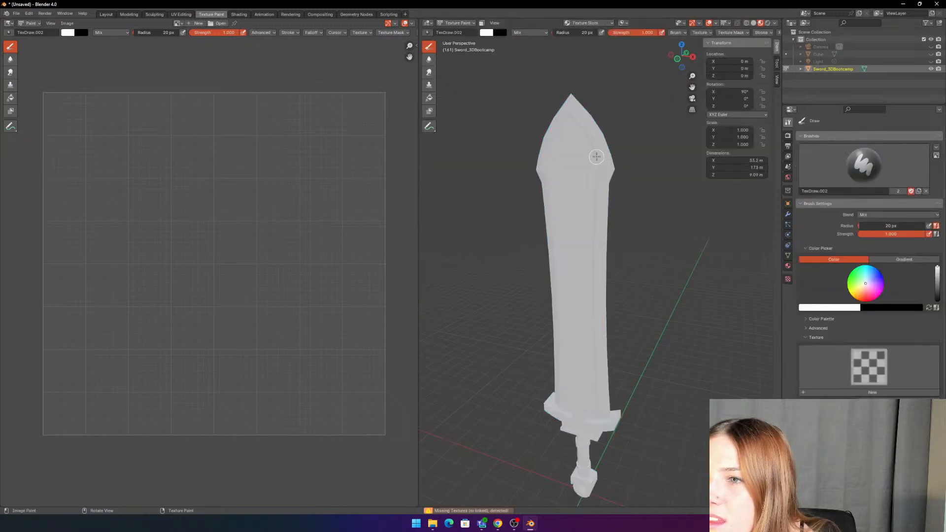
click(463, 23)
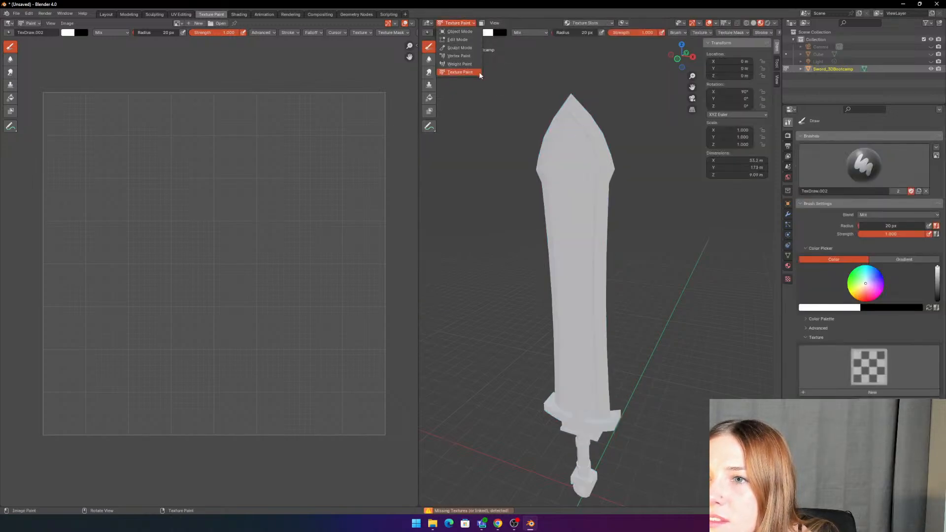
click(474, 72)
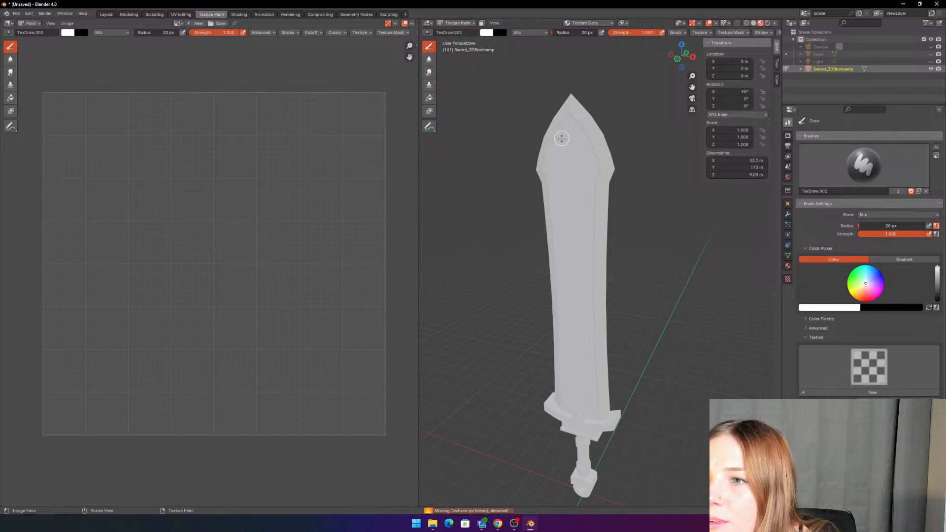
Step: Set the brush color to light green, add a new texture to the brush, and check its texture mask and stroke settings
middle_drag(640, 253, 642, 228)
drag(865, 280, 856, 281)
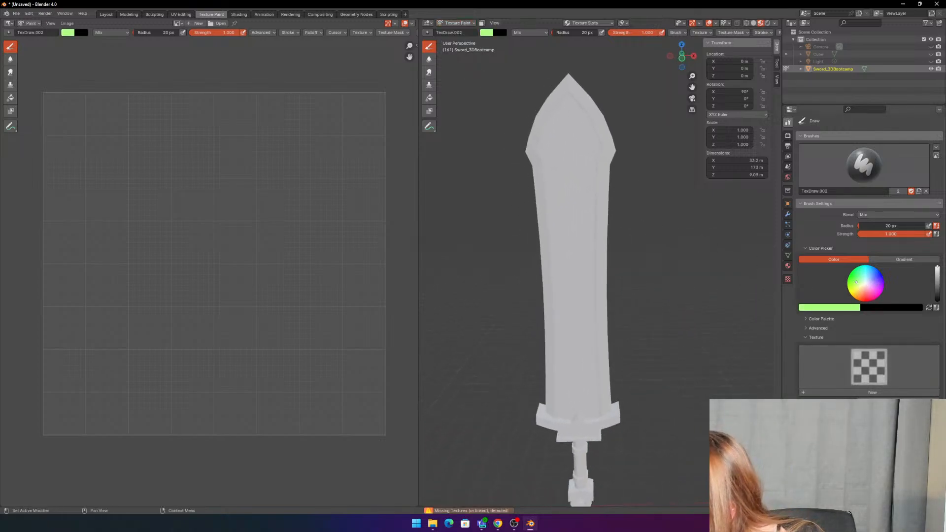
scroll(821, 371, down, 2)
click(829, 365)
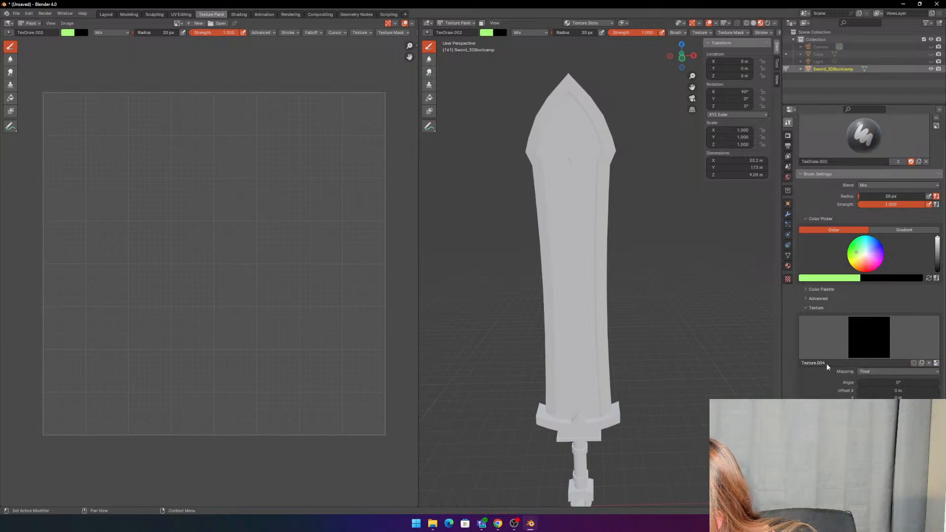
scroll(828, 395, down, 5)
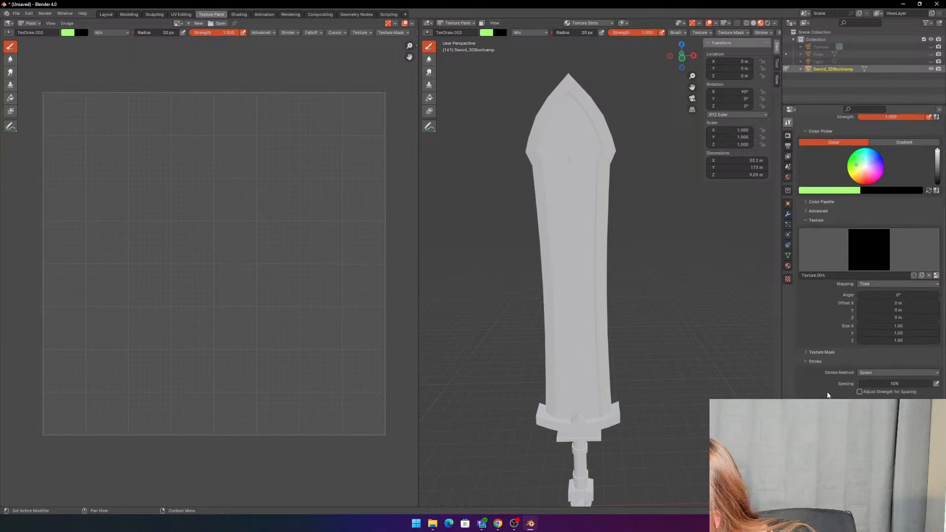
click(808, 353)
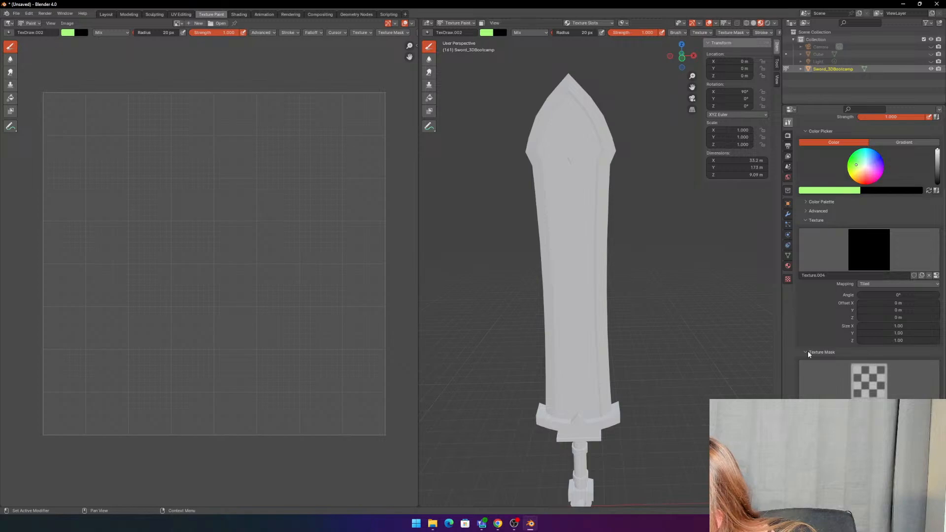
click(808, 353)
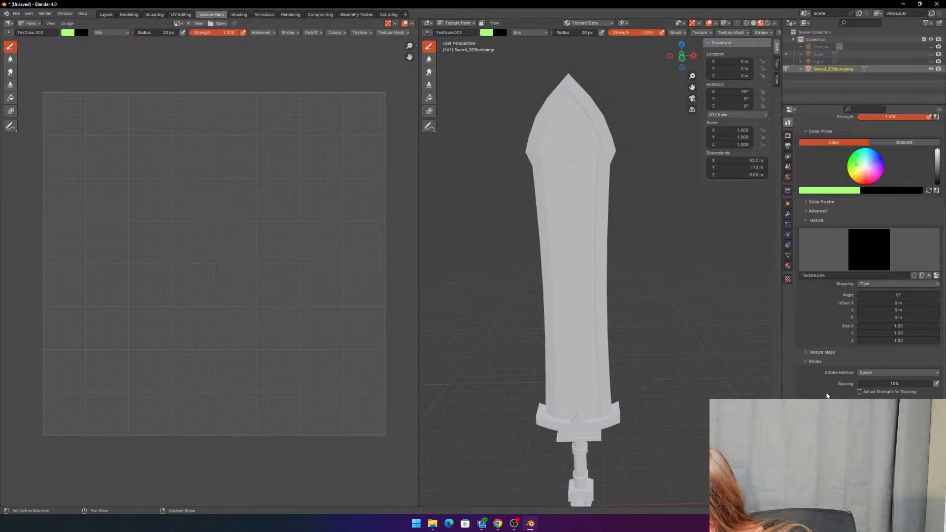
scroll(832, 329, up, 2)
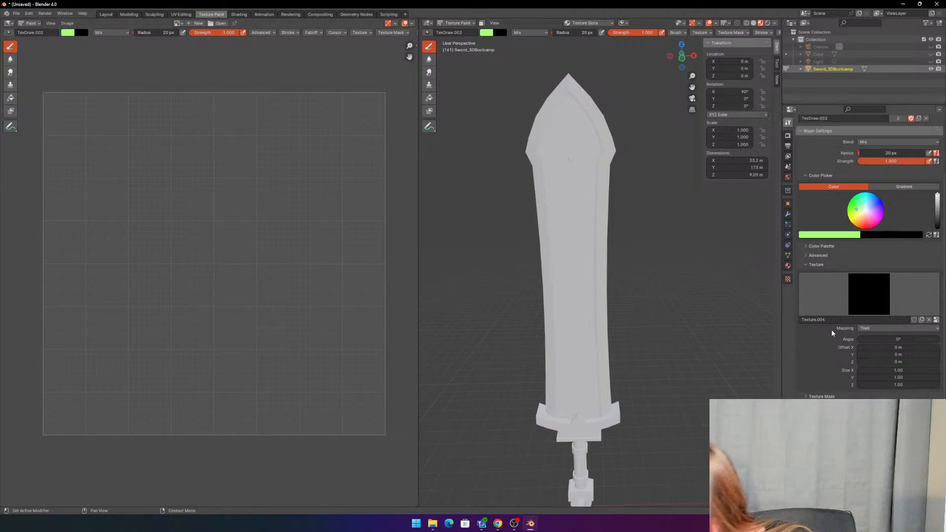
scroll(834, 295, up, 4)
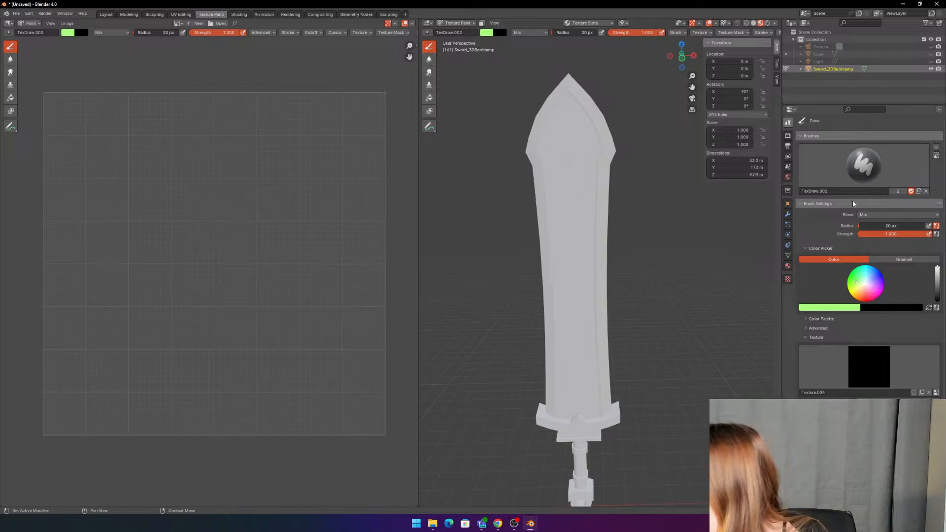
Step: Try a paint dab on the upper blade and change the brush color to yellow-green
click(582, 187)
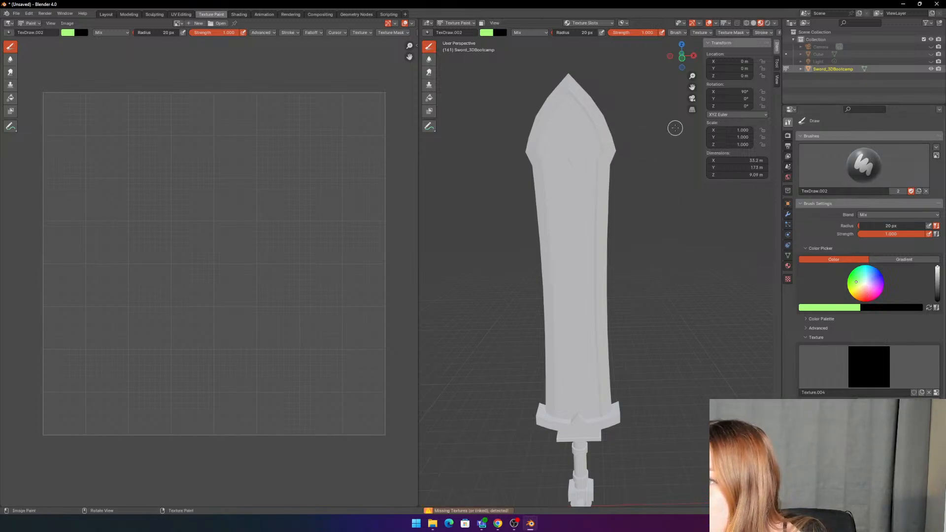
shift+middle_drag(626, 70, 662, 131)
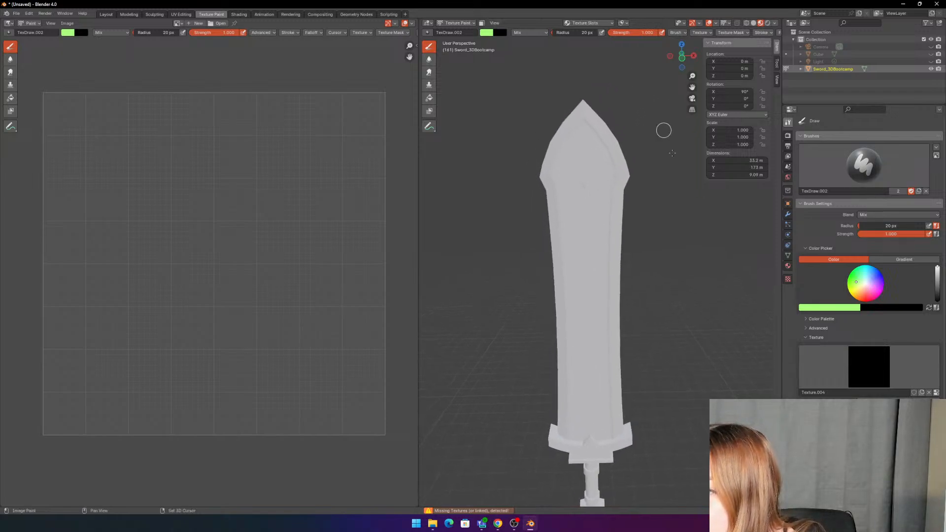
middle_drag(708, 247, 724, 232)
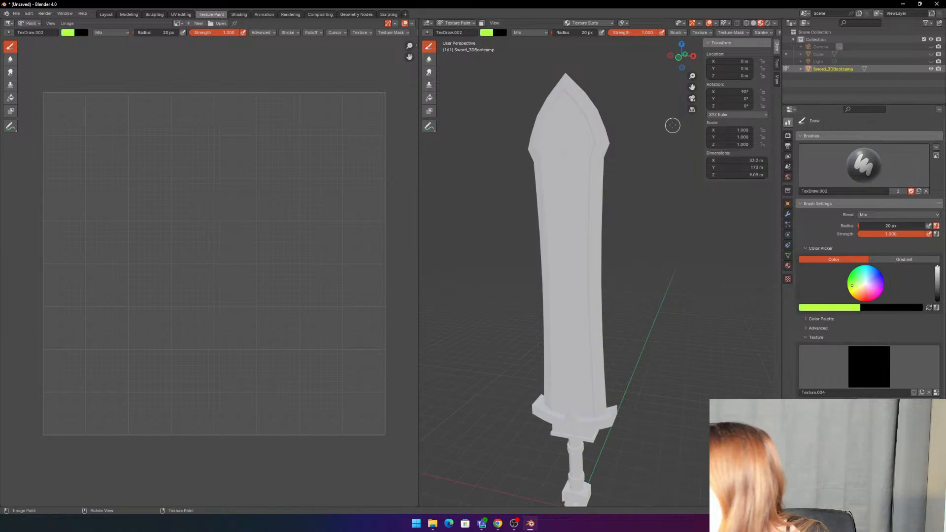
click(701, 33)
click(697, 35)
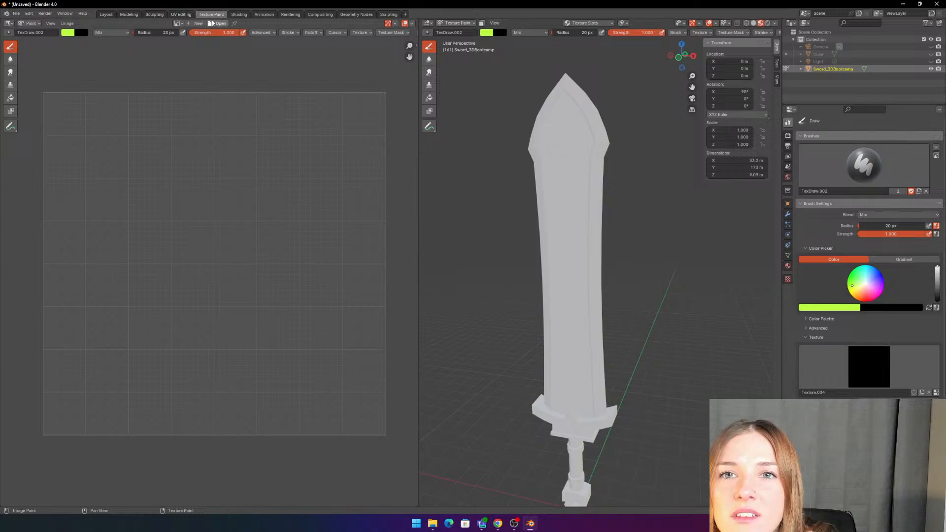
Step: Create a new blank black image named sword_02 at 1024 × 1024 px with alpha in the image editor
click(197, 23)
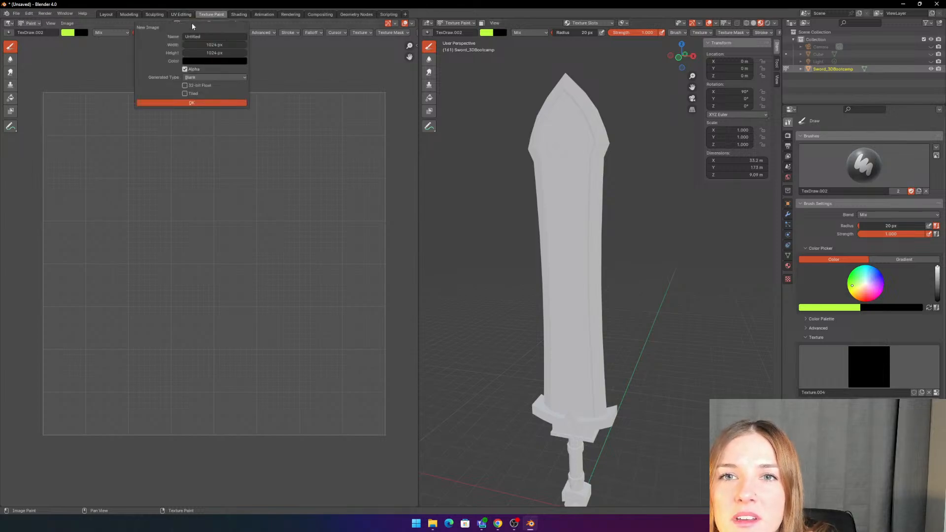
click(195, 78)
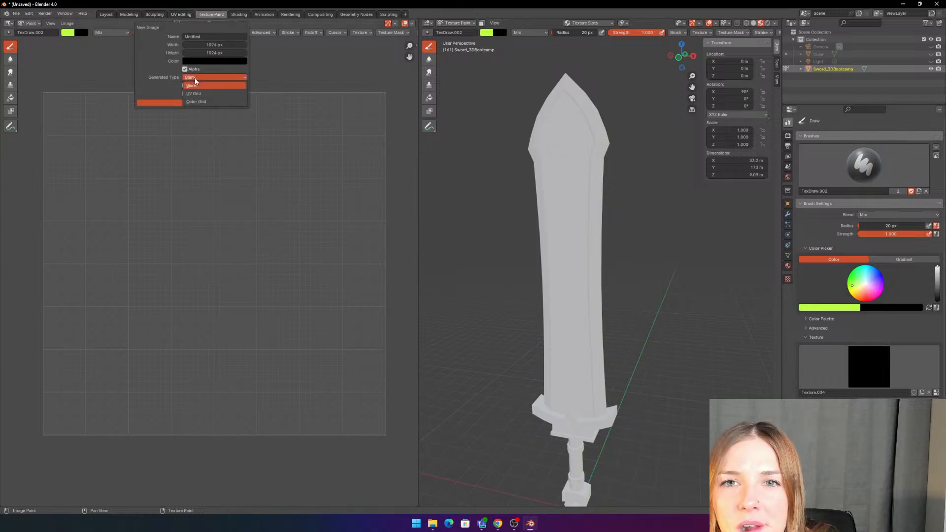
click(194, 79)
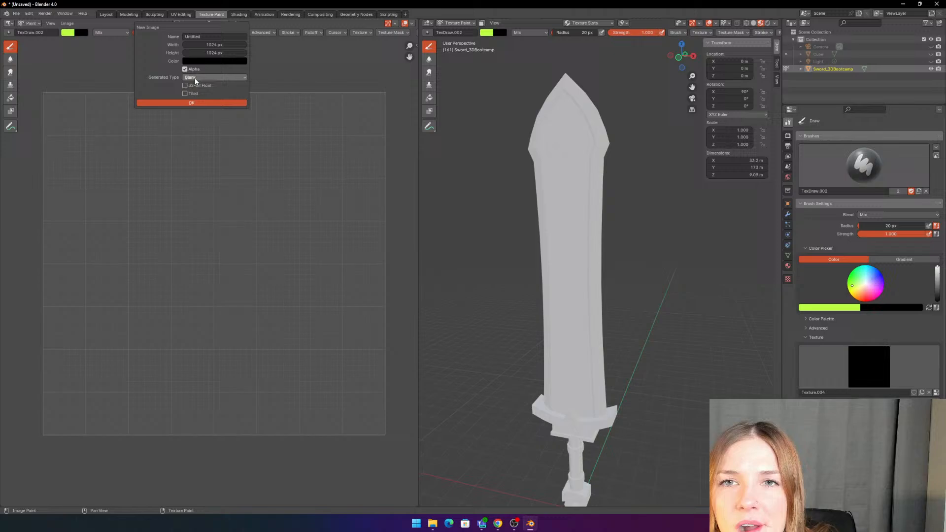
click(207, 36)
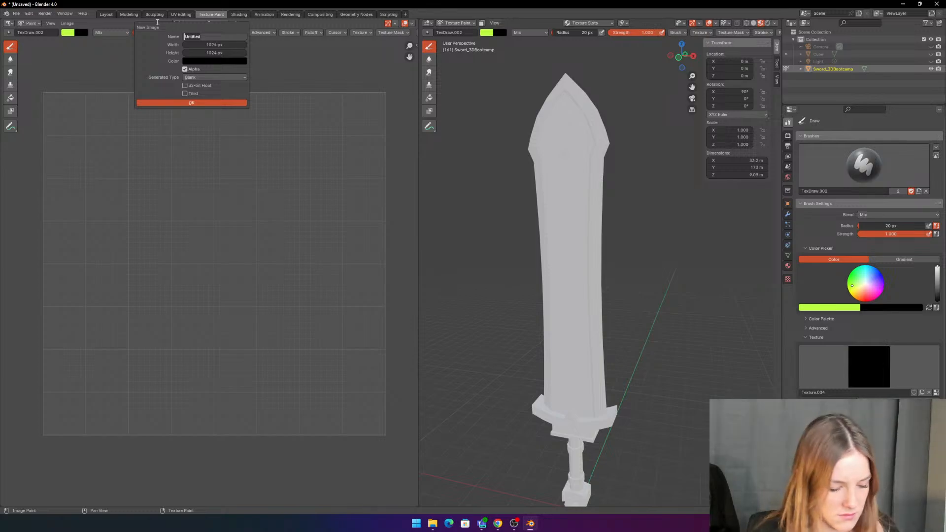
text(sword_0)
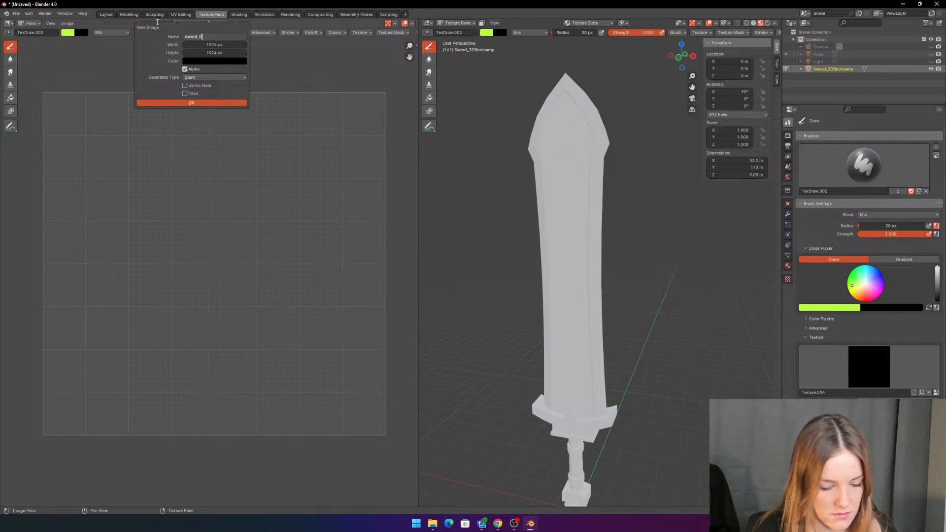
text(2)
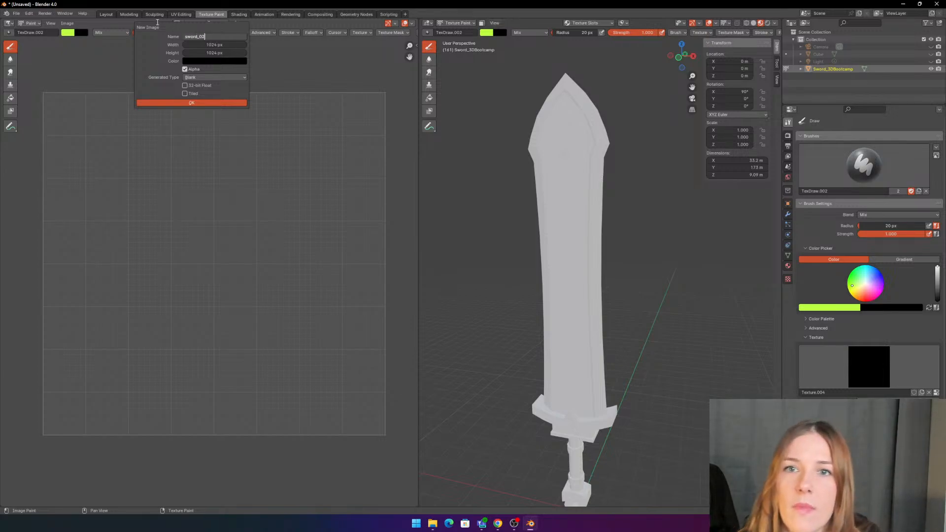
key(Return)
click(205, 78)
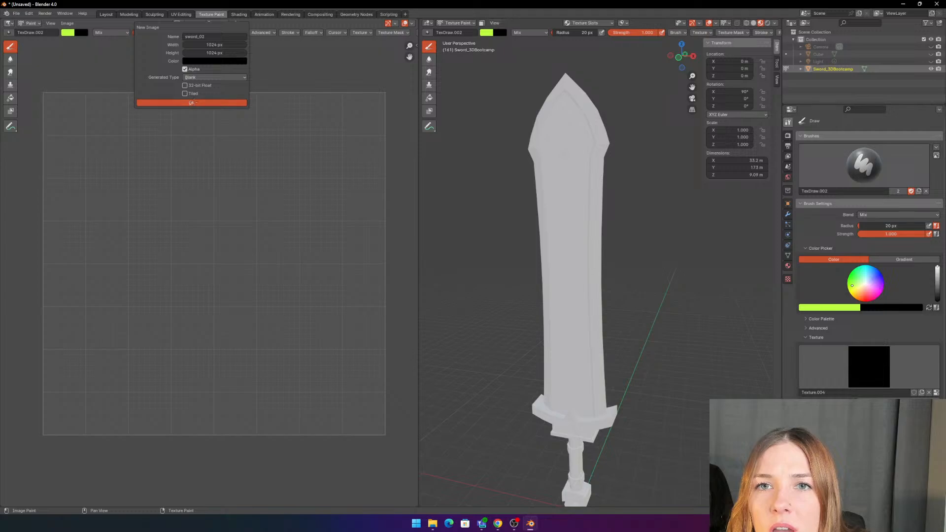
click(192, 103)
Step: Try painting a diagonal stroke across the upper blade with the yellow-green brush
scroll(279, 165, down, 8)
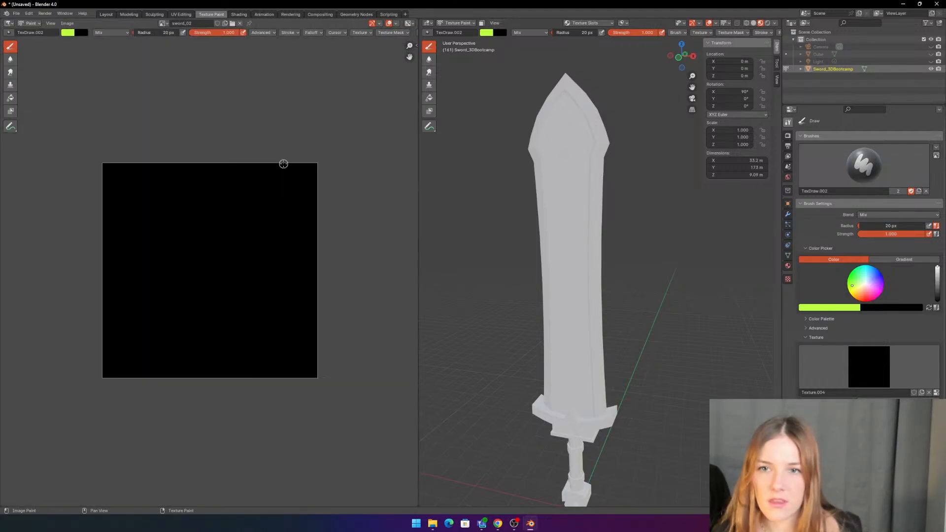
scroll(278, 191, up, 3)
scroll(553, 212, up, 1)
scroll(562, 198, down, 2)
mouse_move(588, 167)
mouse_down()
mouse_move(569, 217)
mouse_move(552, 211)
mouse_up()
shift+middle_drag(514, 196, 522, 190)
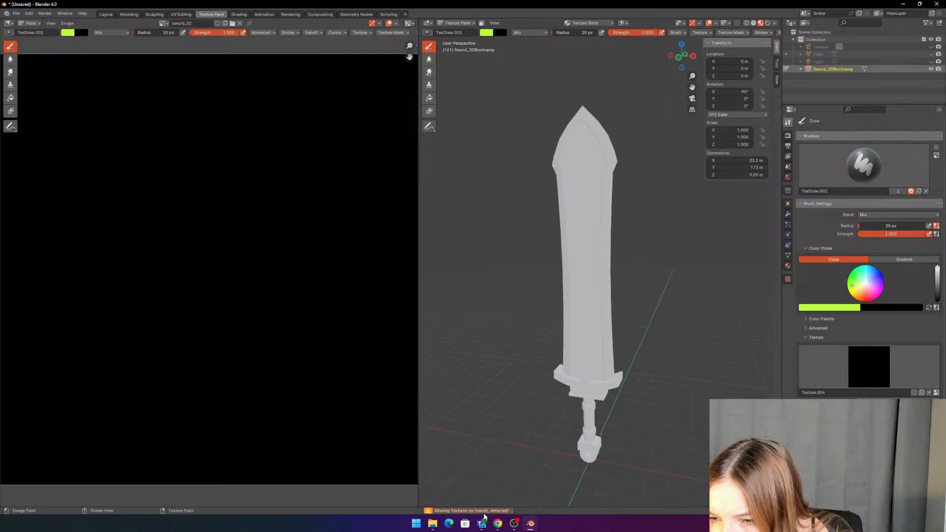
Step: Read through the Info Log entries about the paint warning, and close the log
click(458, 510)
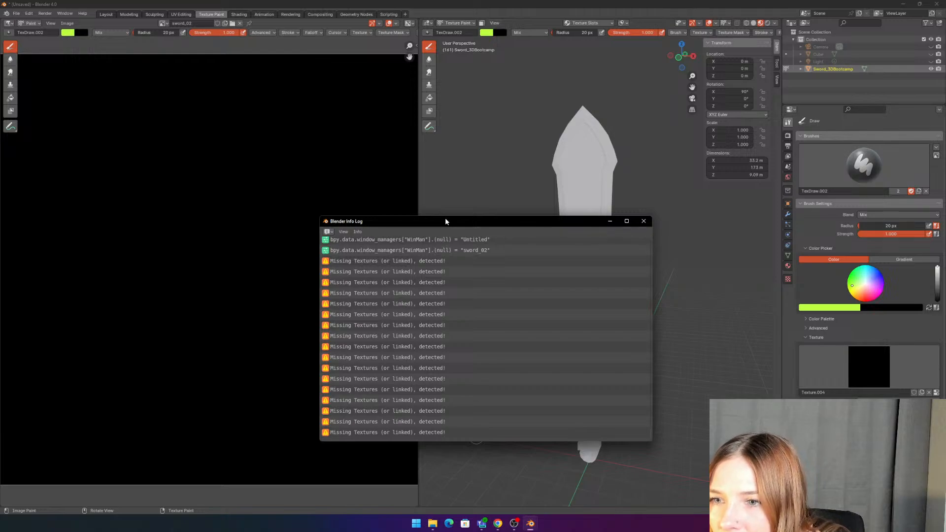
drag(445, 217, 378, 110)
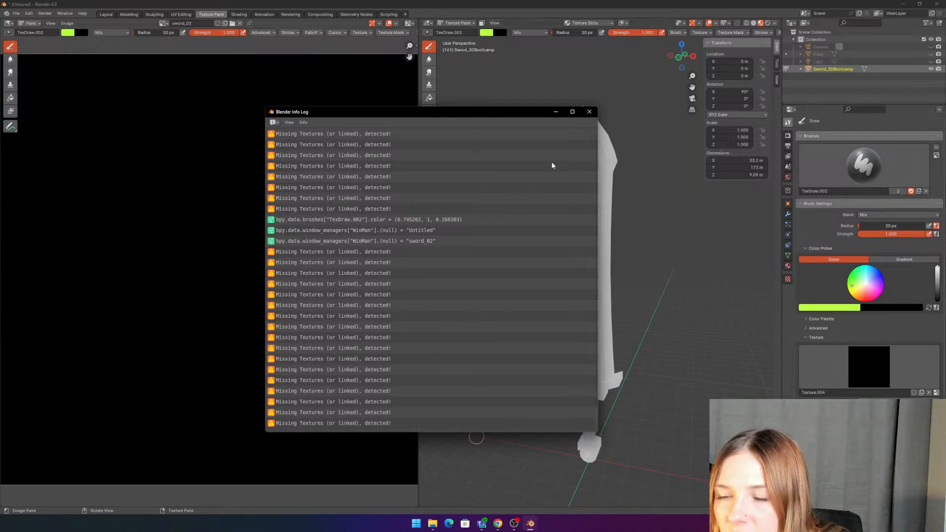
scroll(551, 161, up, 10)
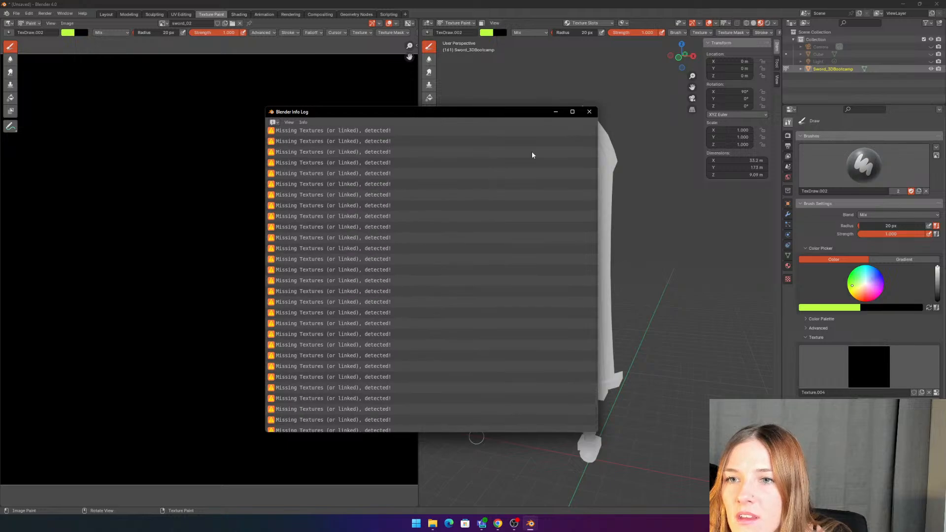
click(589, 112)
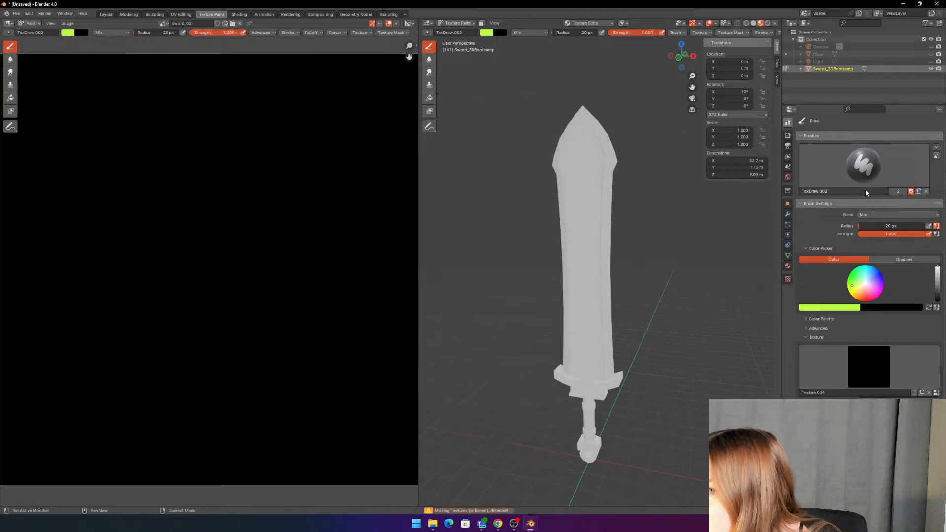
Step: Review the render and output settings, the brush texture's data-blocks, type and image options, and the sword's material settings
click(788, 136)
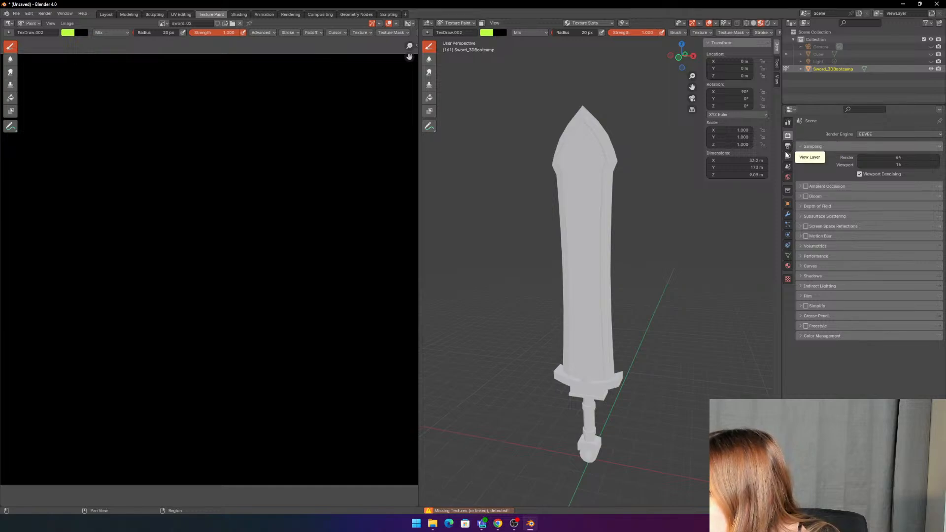
click(787, 147)
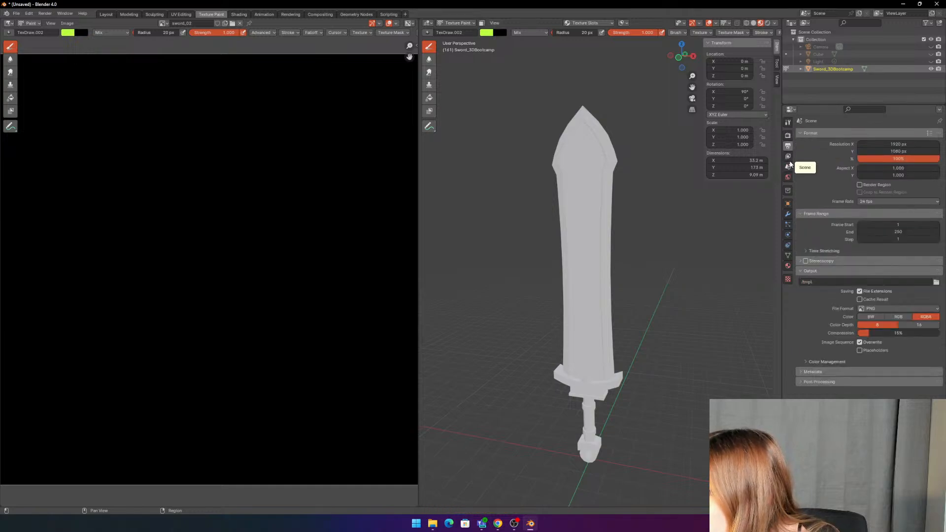
click(787, 279)
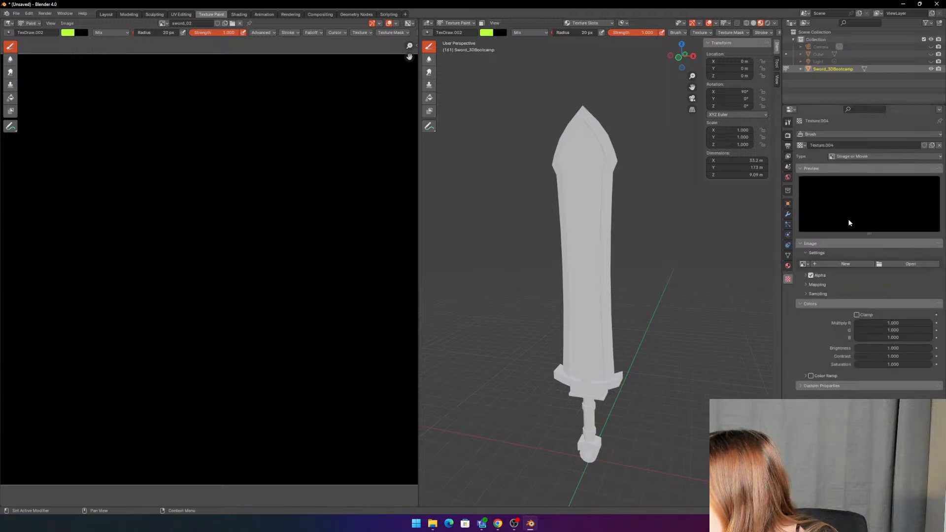
click(872, 143)
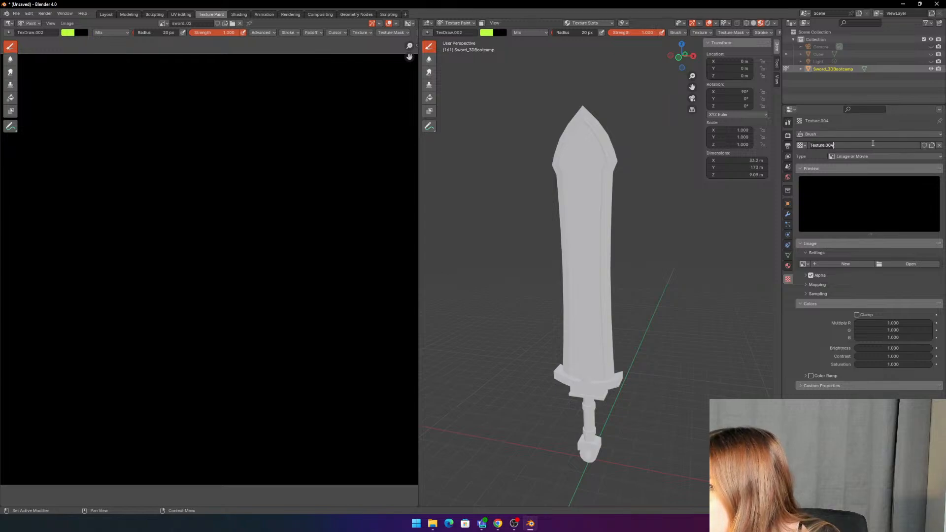
click(803, 145)
click(804, 145)
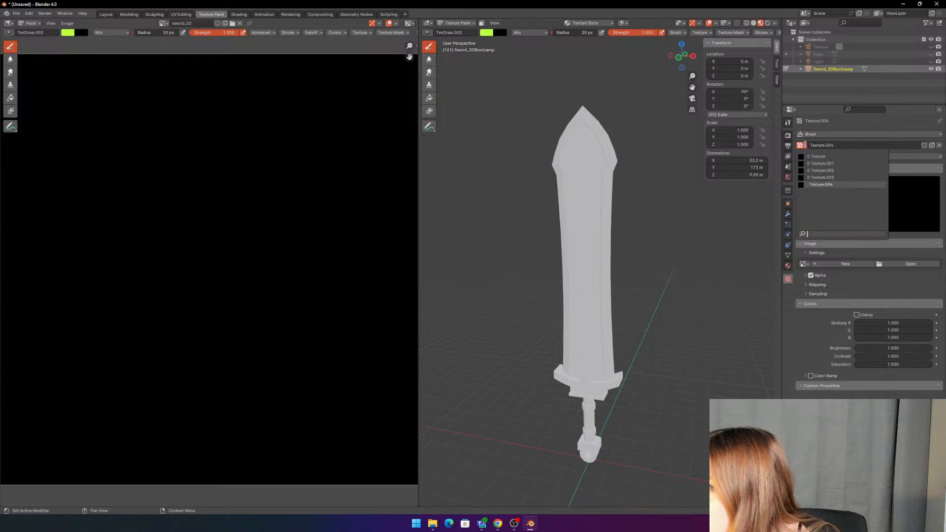
click(804, 145)
click(852, 157)
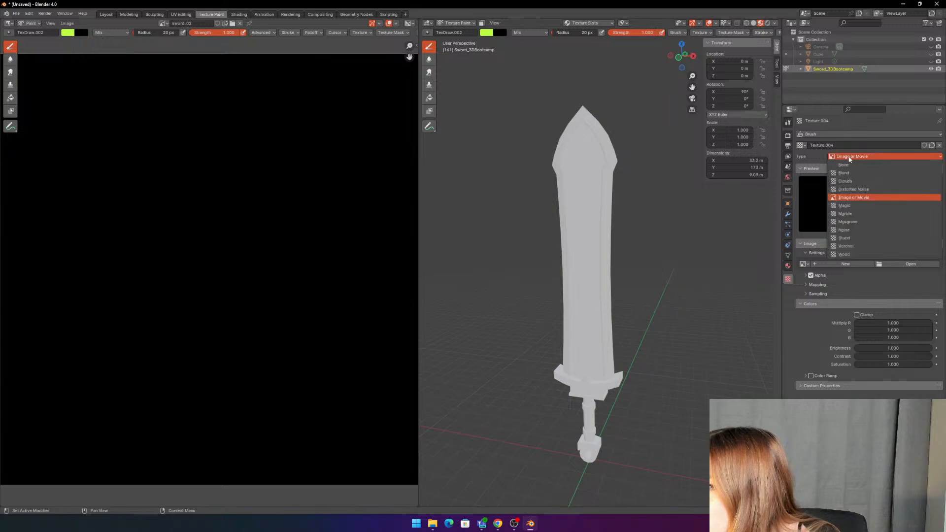
click(851, 158)
click(845, 264)
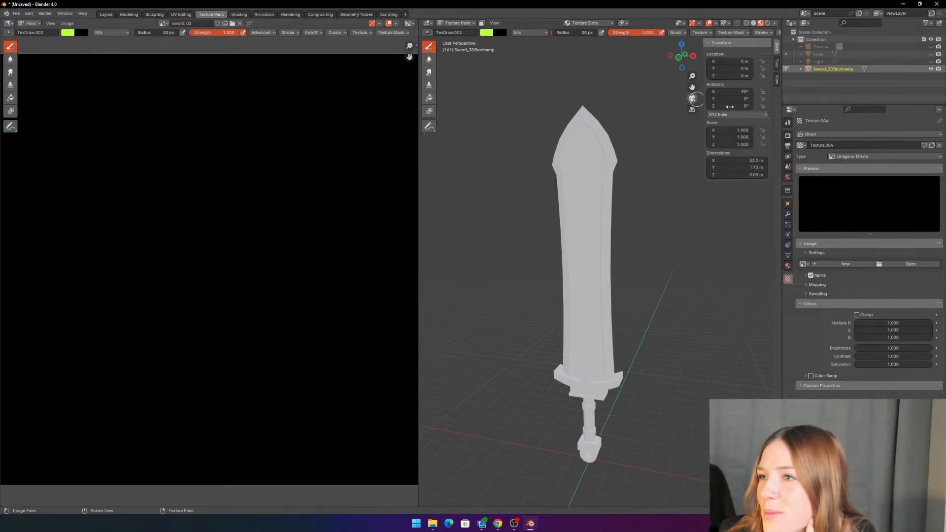
click(788, 265)
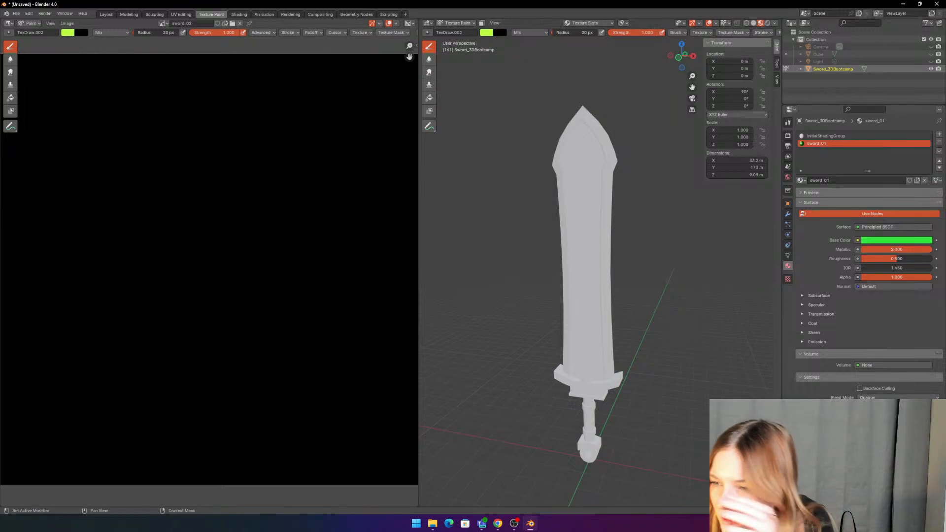
Step: Start a new General file without saving the sword scene, and switch to the Texture Paint workspace
click(16, 13)
mouse_move(48, 22)
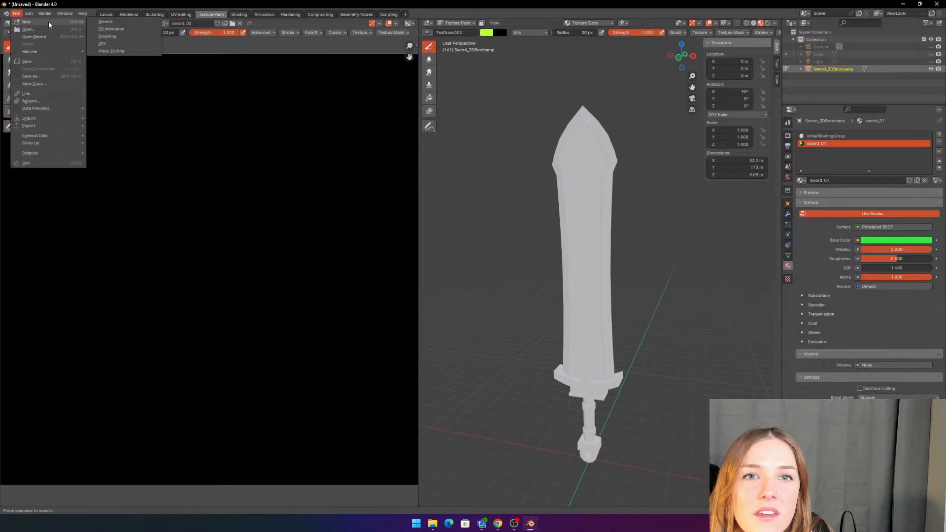
click(105, 22)
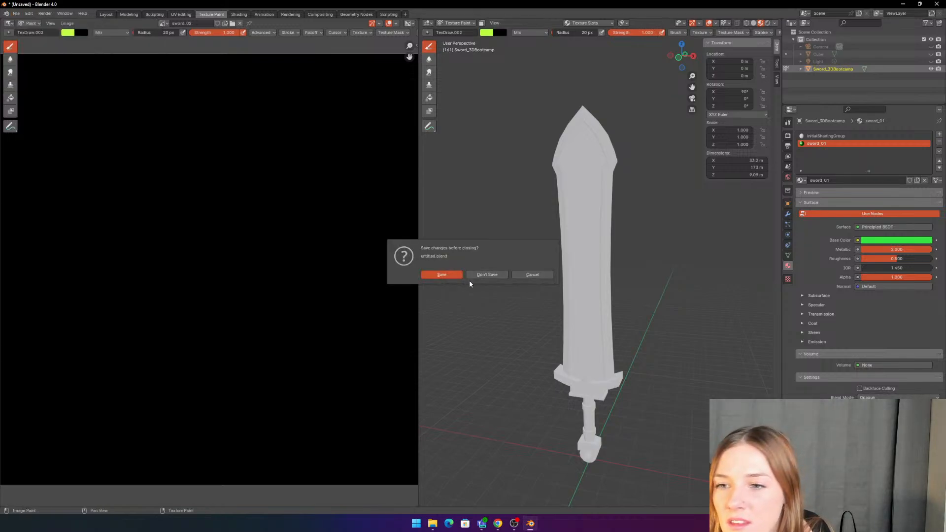
click(481, 278)
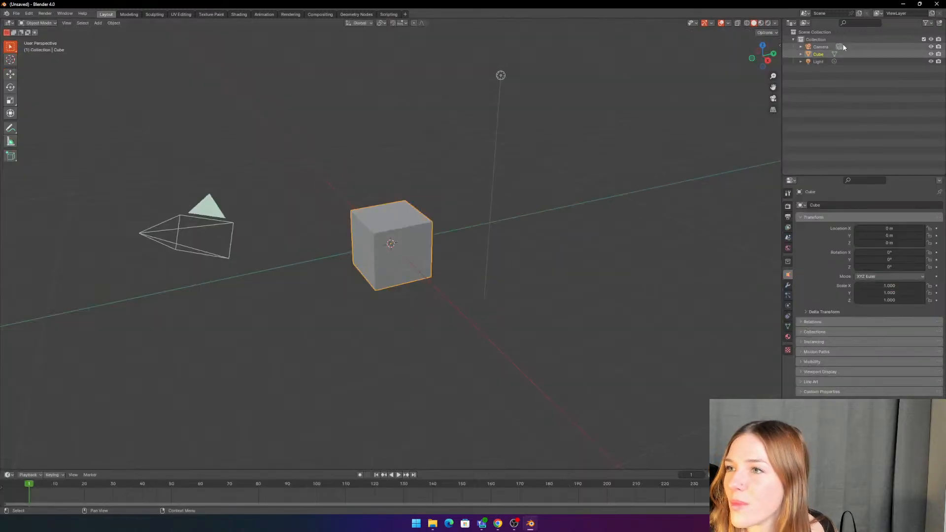
click(211, 14)
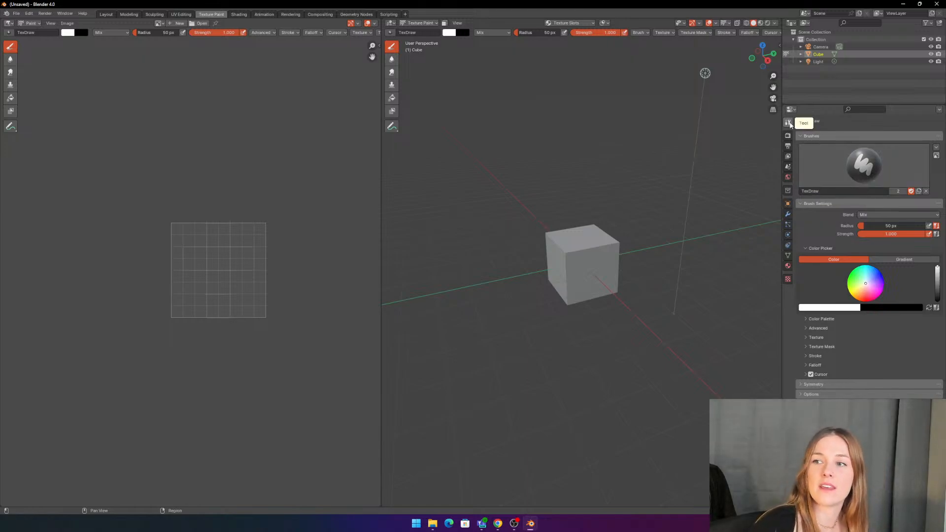
Step: Compare the default cube's material settings with the brush texture settings
click(788, 265)
click(788, 279)
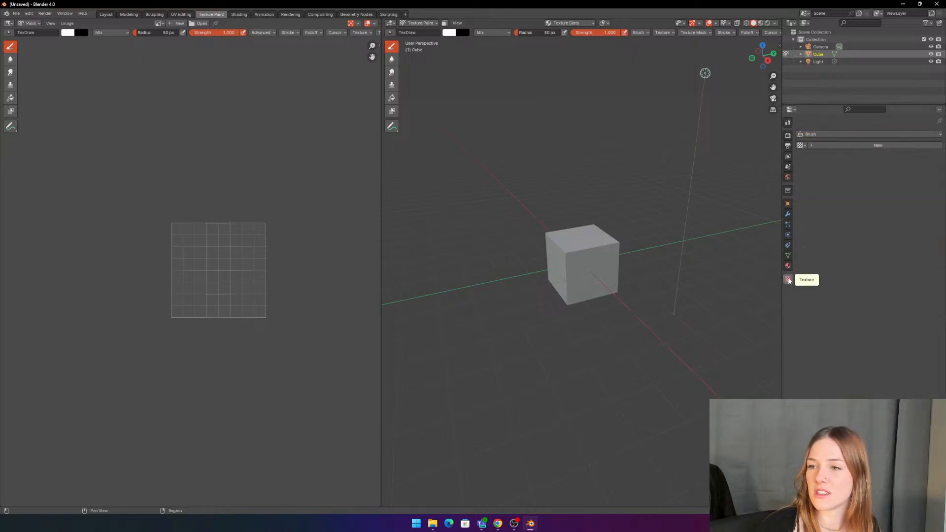
click(788, 268)
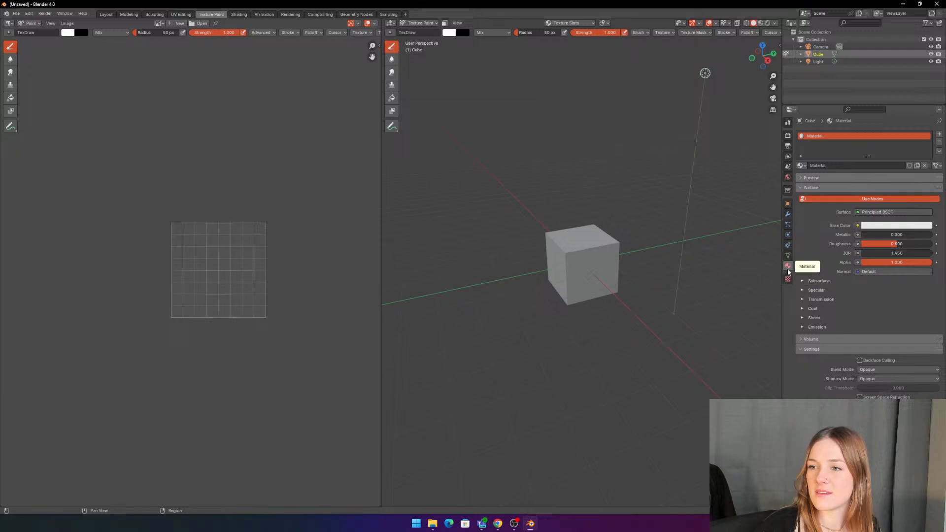
click(788, 276)
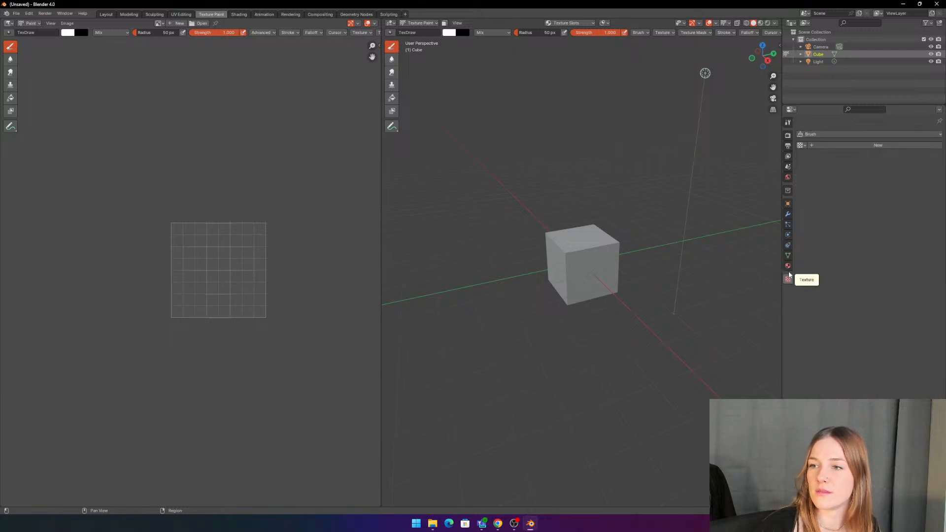
click(788, 266)
click(788, 278)
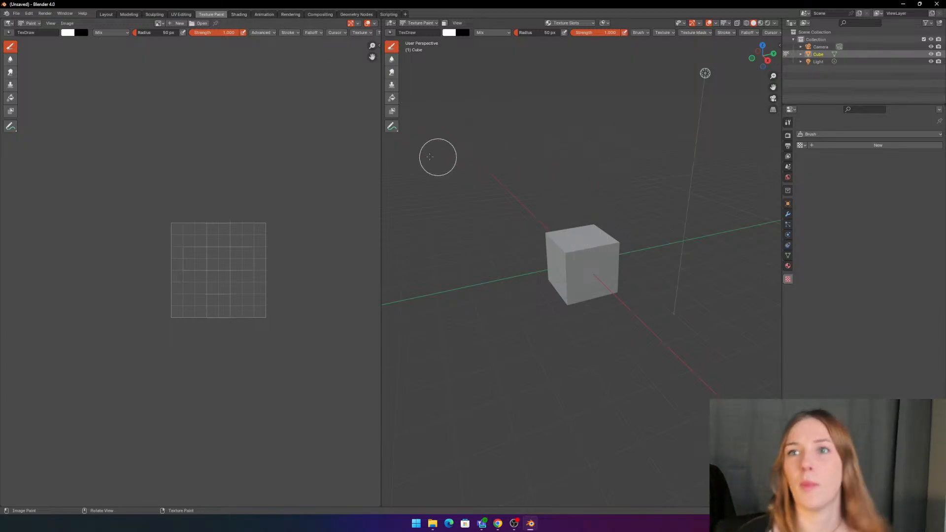
click(18, 14)
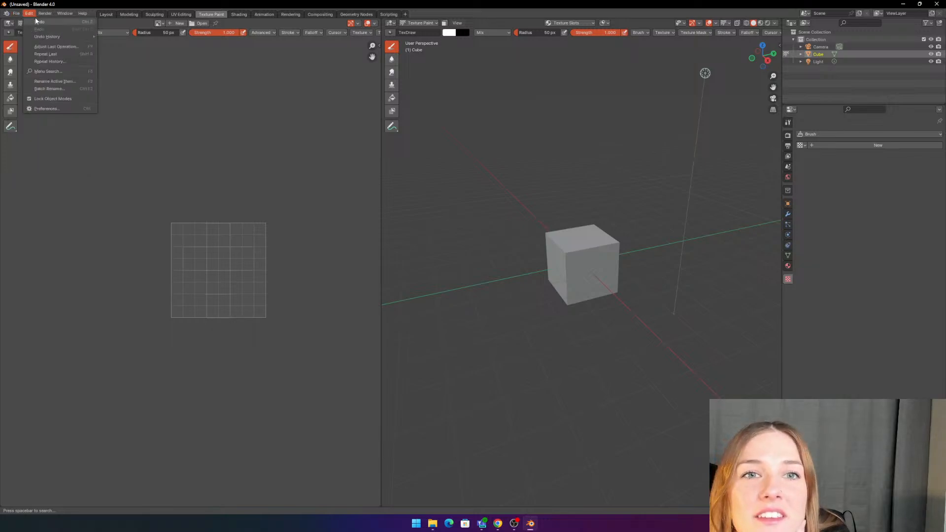
click(15, 13)
click(15, 15)
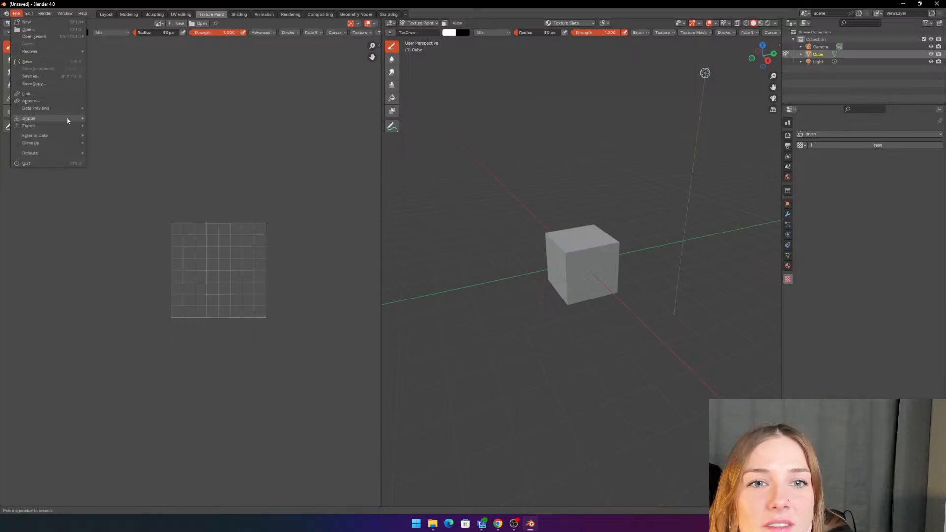
mouse_move(53, 120)
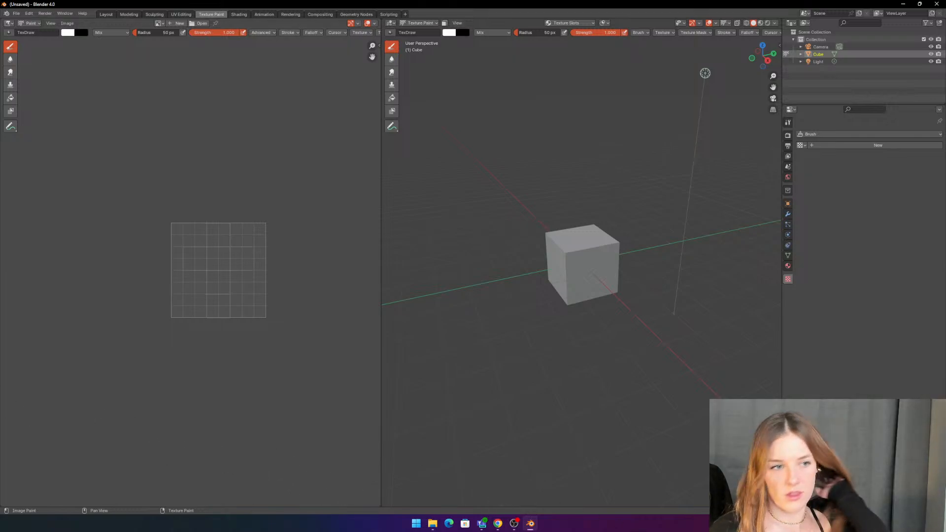
click(432, 524)
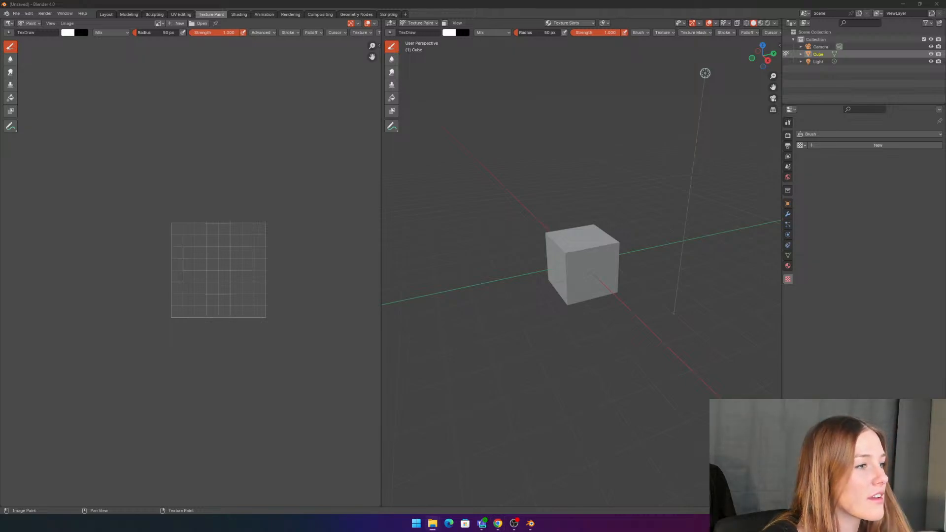
Step: Start opening an existing blend file without saving the current scene, and reposition the file browser window
click(16, 13)
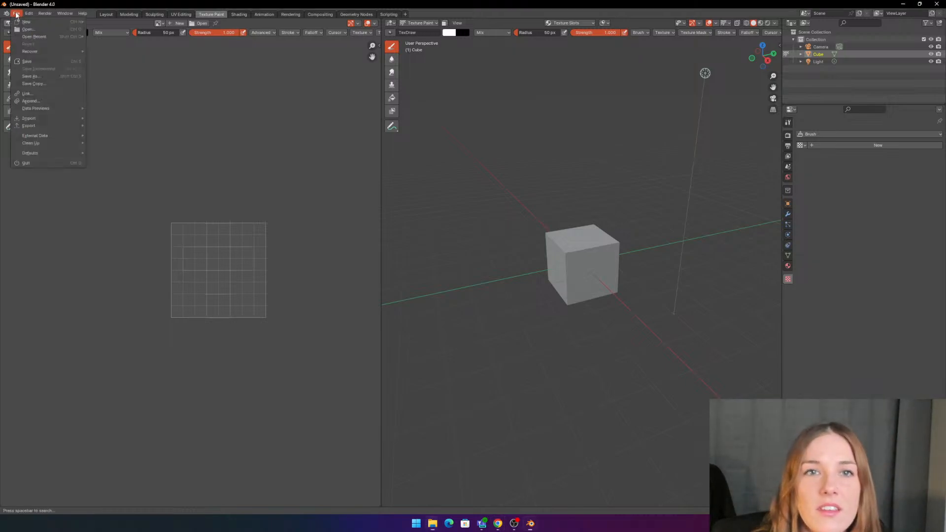
click(15, 13)
click(18, 13)
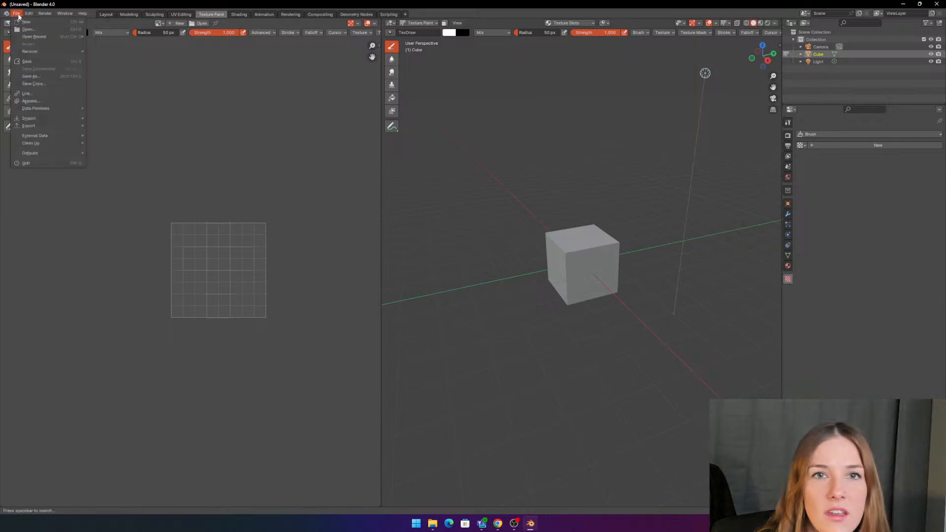
click(28, 30)
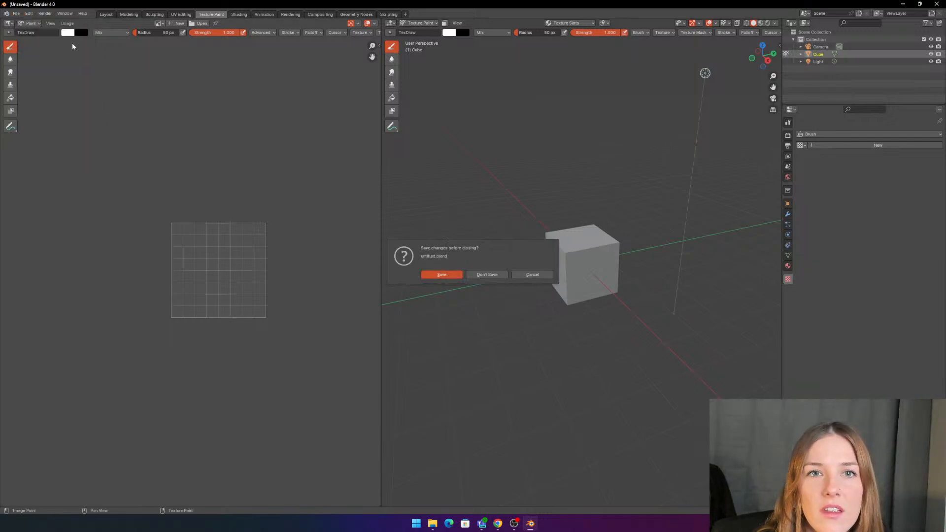
click(487, 274)
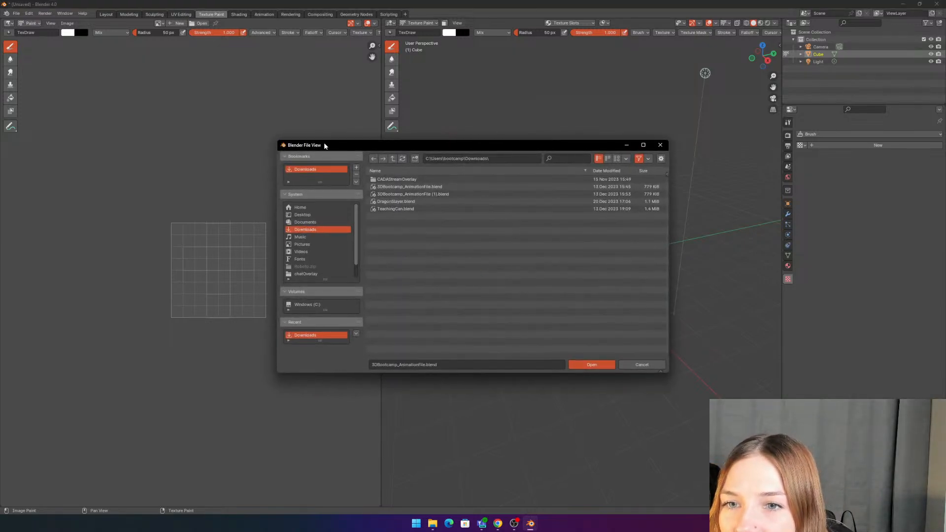
drag(323, 144, 297, 140)
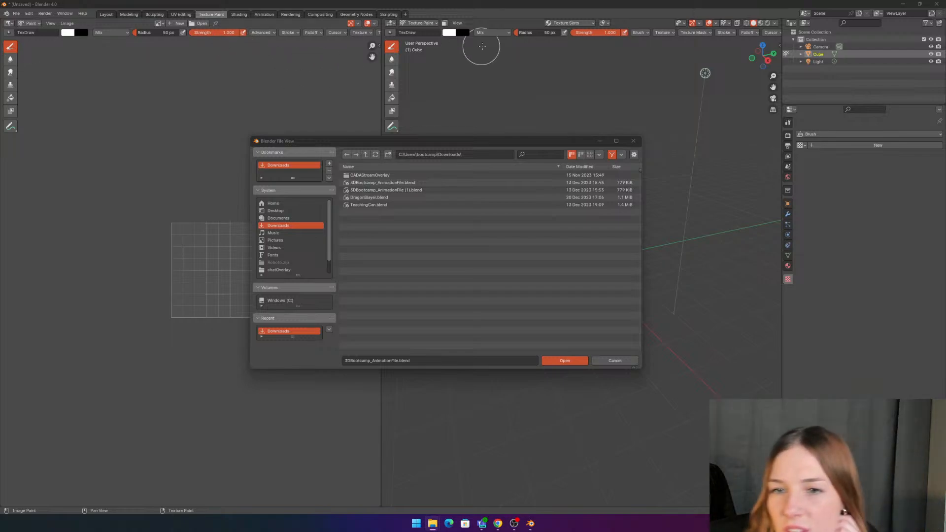
Step: Try to enter a new folder path in the file browser in place of the Downloads path
click(277, 223)
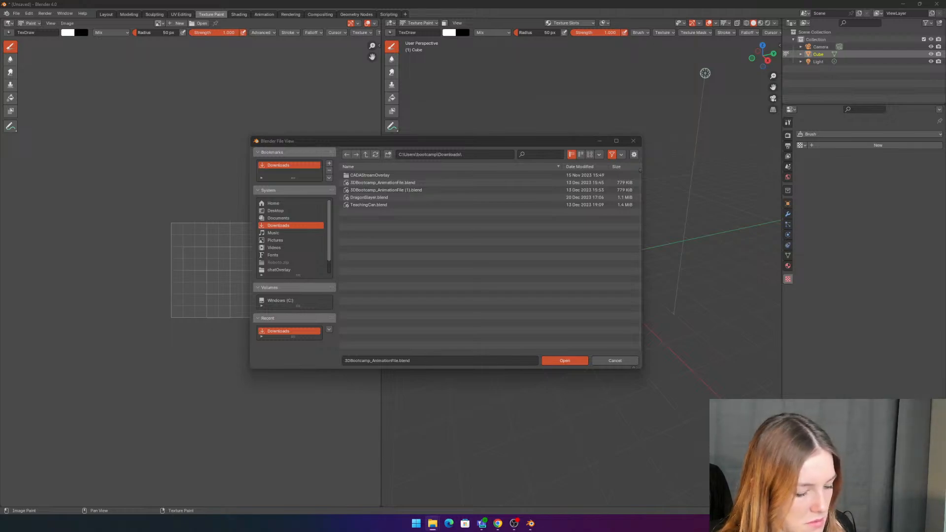
click(467, 154)
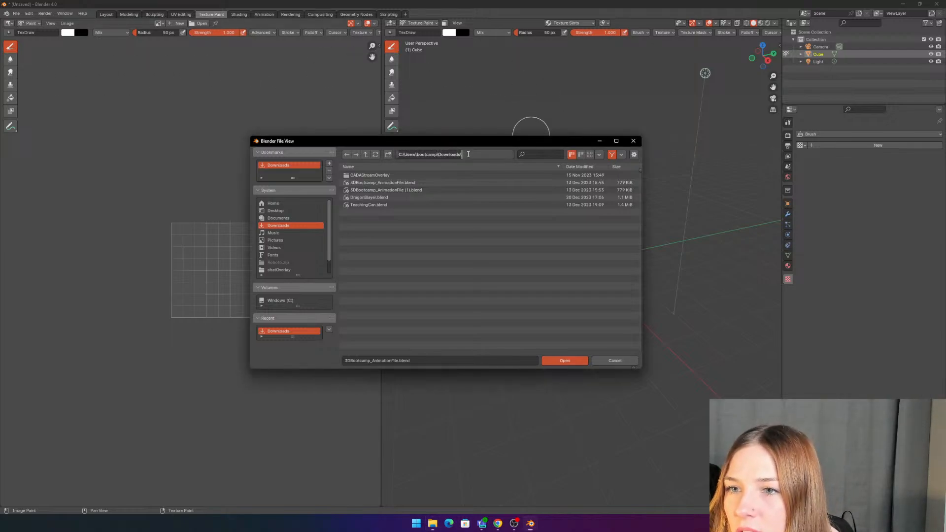
click(468, 154)
drag(468, 154, 399, 149)
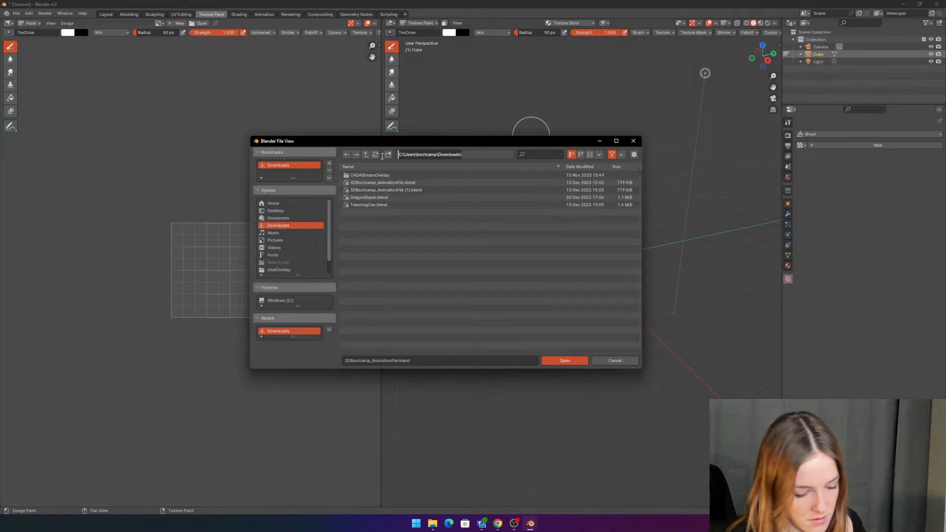
text(Downloads)
key(Return)
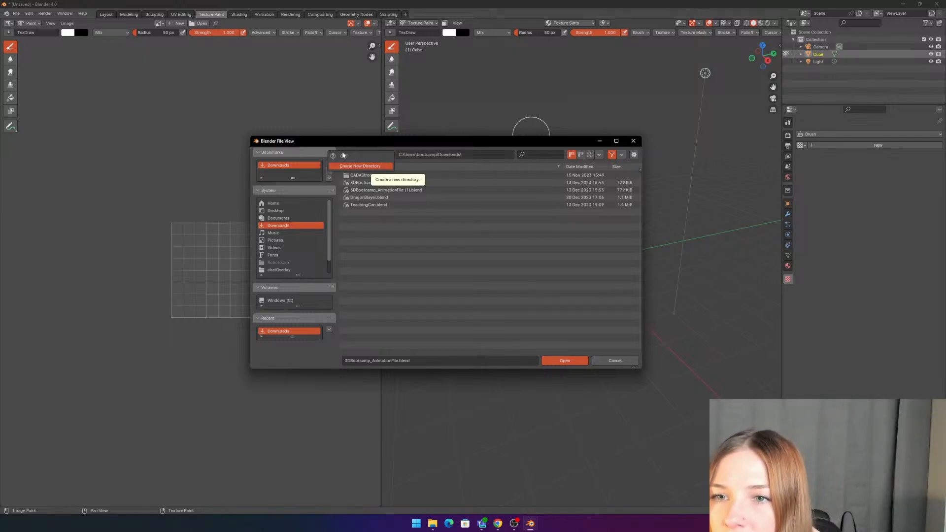
Step: Look through the Documents, Downloads and C: drive folders, and cancel opening a file
click(283, 217)
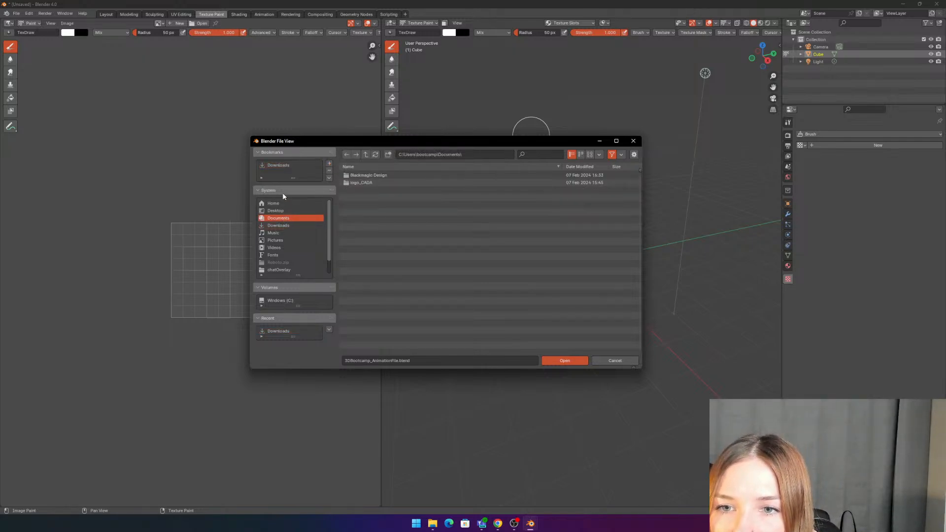
click(280, 225)
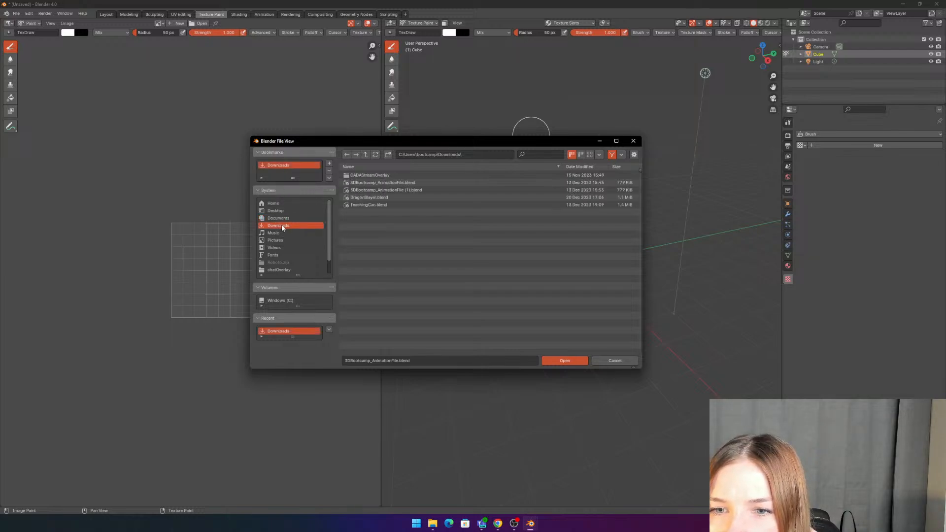
click(277, 300)
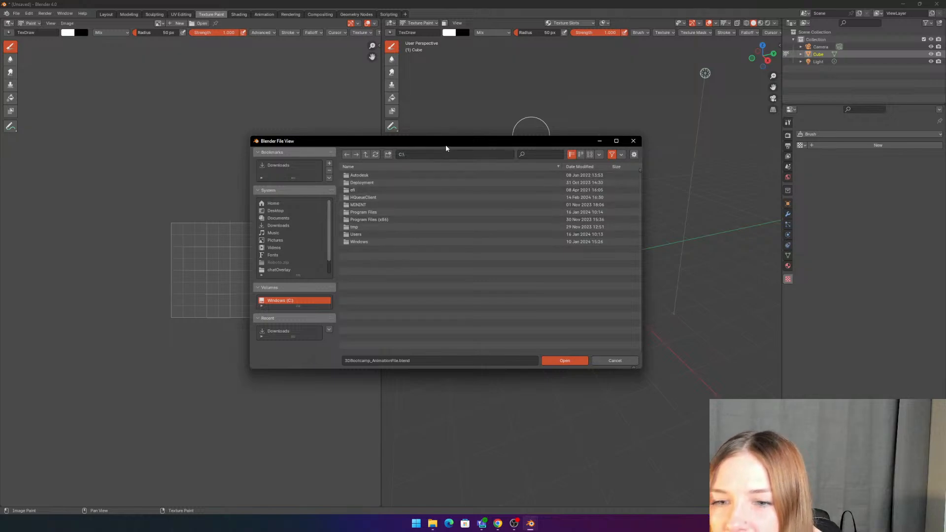
key(Escape)
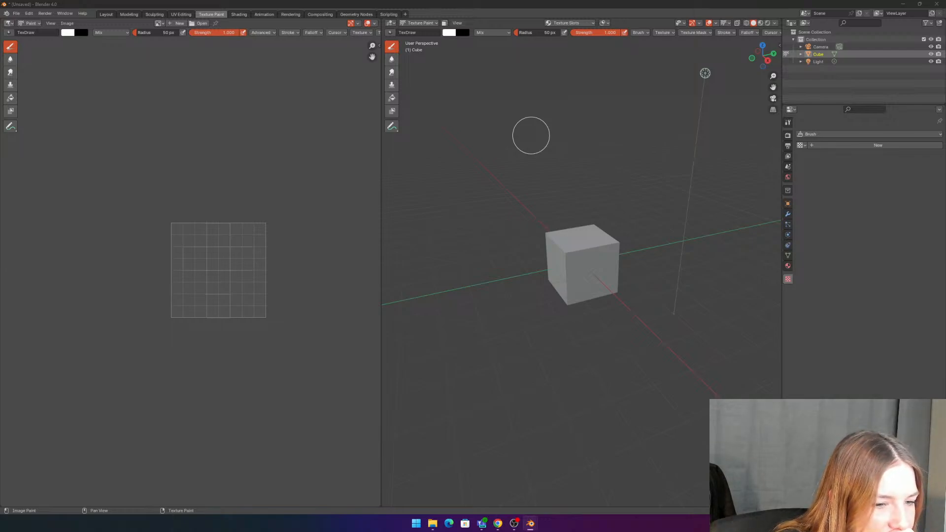
click(531, 135)
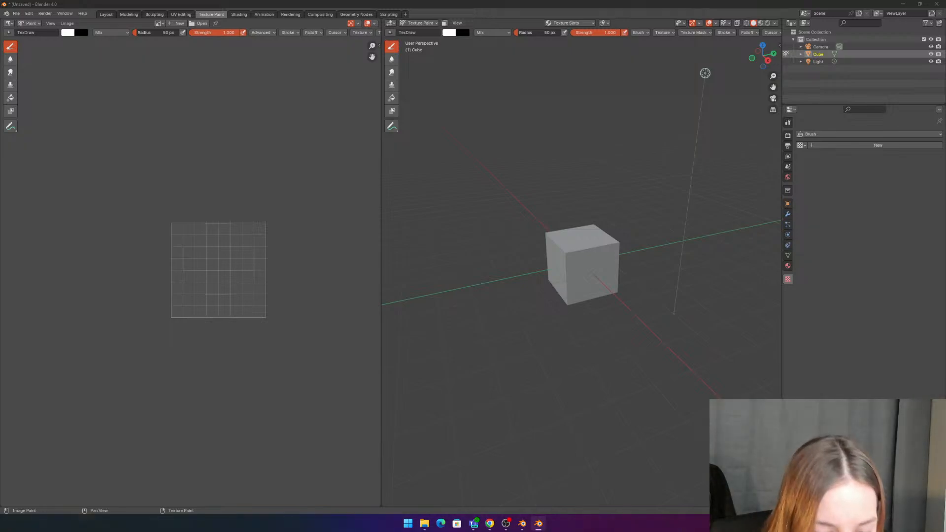
drag(241, 531, 0, 330)
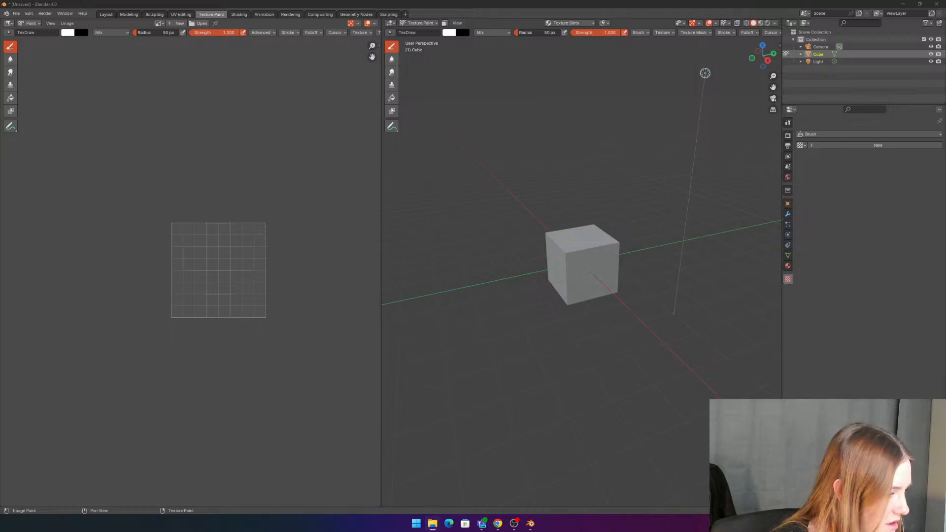
key(super+d)
key(super+d)
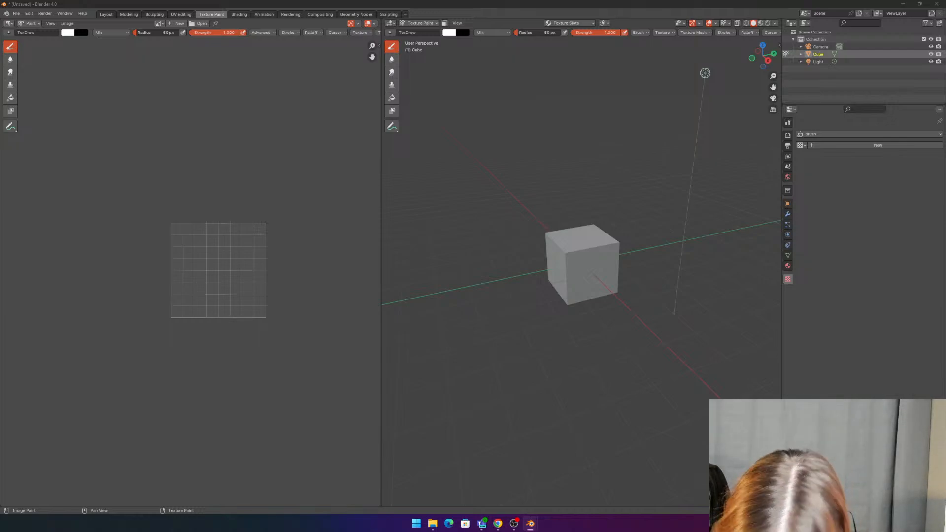
drag(325, 529, 3, 345)
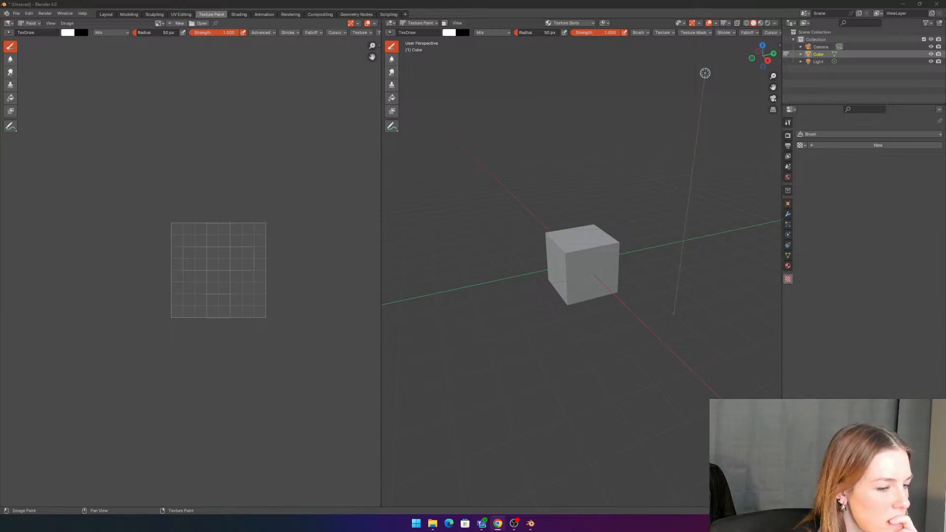
key(super+d)
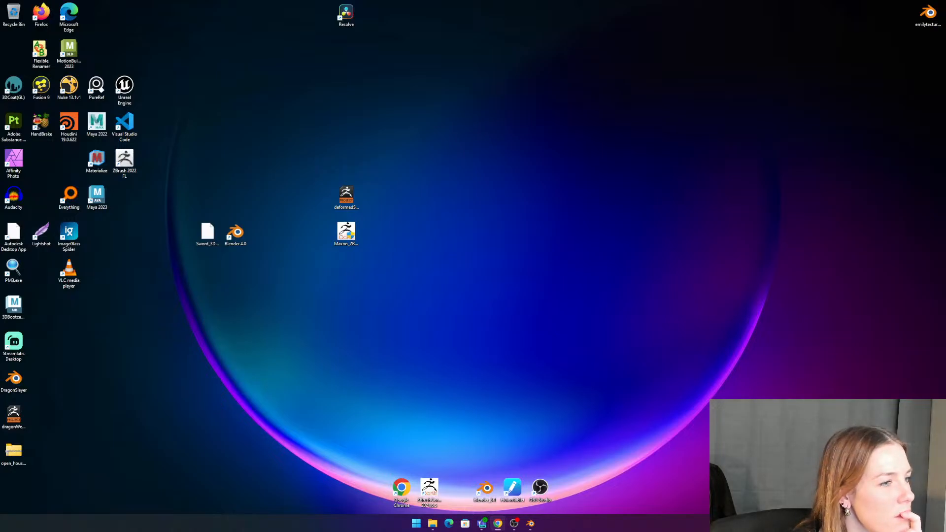
click(530, 523)
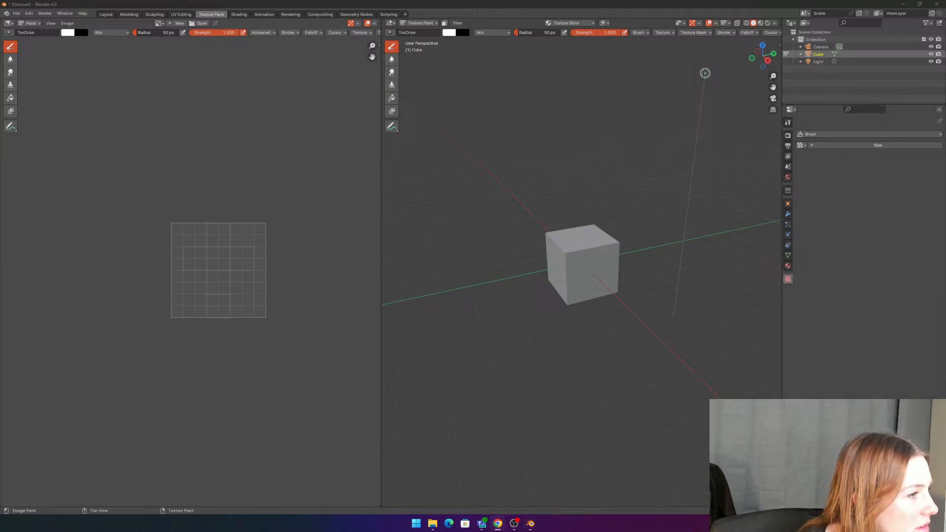
key(super+d)
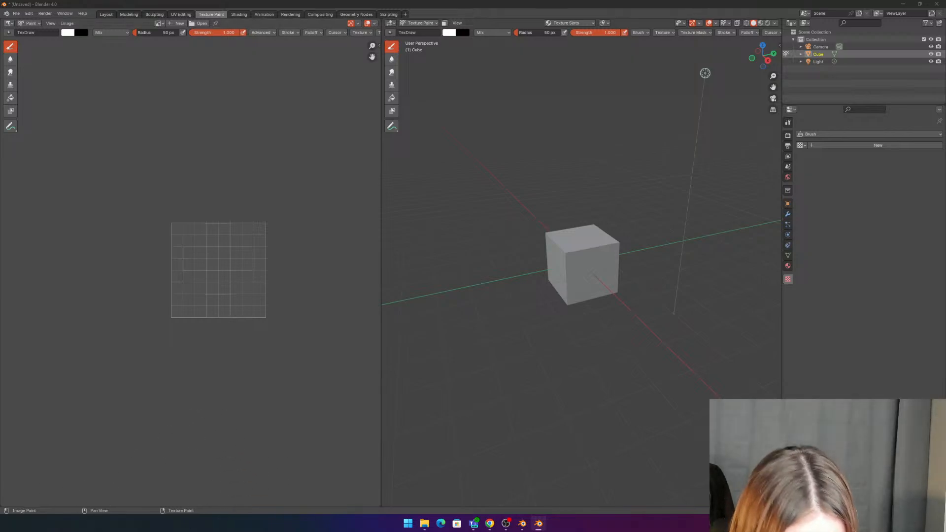
Step: Switch to the other Blender window containing the magenta sword in Texture Paint and maximize it
click(522, 523)
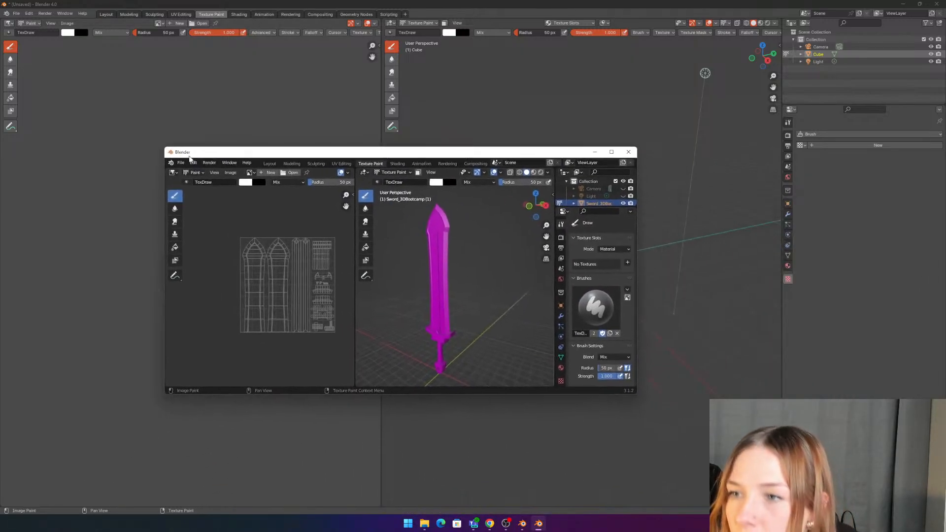
click(616, 154)
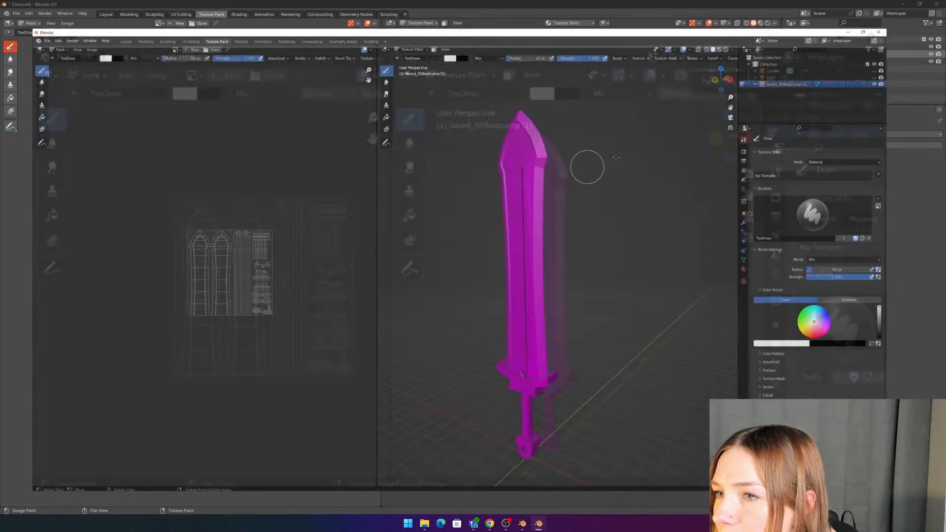
scroll(514, 325, up, 1)
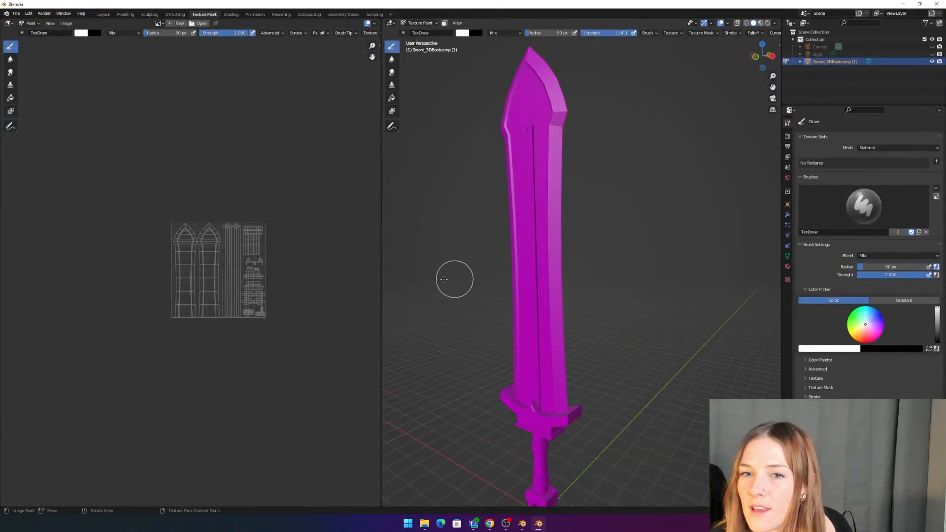
Step: Narrow the image editor to give the 3D viewport more room, fitting the UV layout and the sword in their views
mouse_move(381, 264)
mouse_down()
mouse_move(243, 264)
mouse_move(317, 264)
mouse_move(266, 264)
mouse_up()
scroll(213, 261, up, 3)
scroll(213, 261, up, 4)
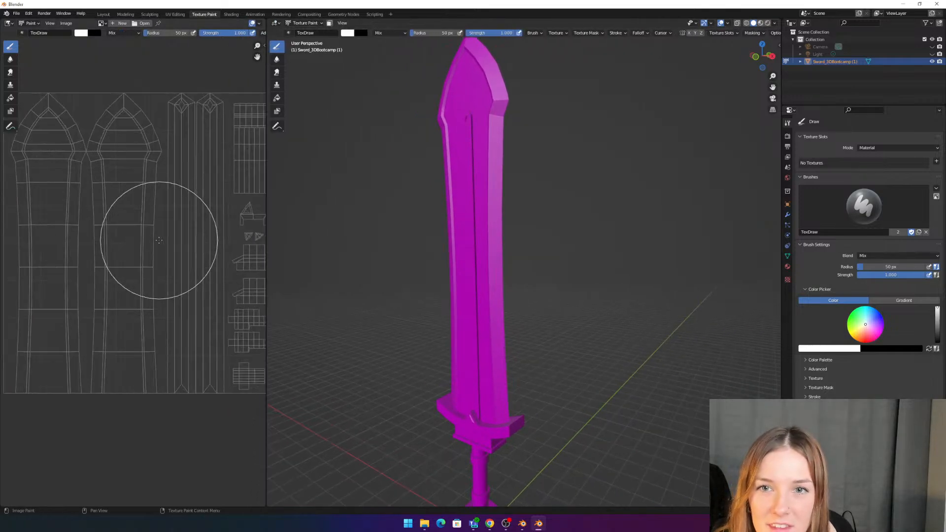
drag(266, 222, 310, 223)
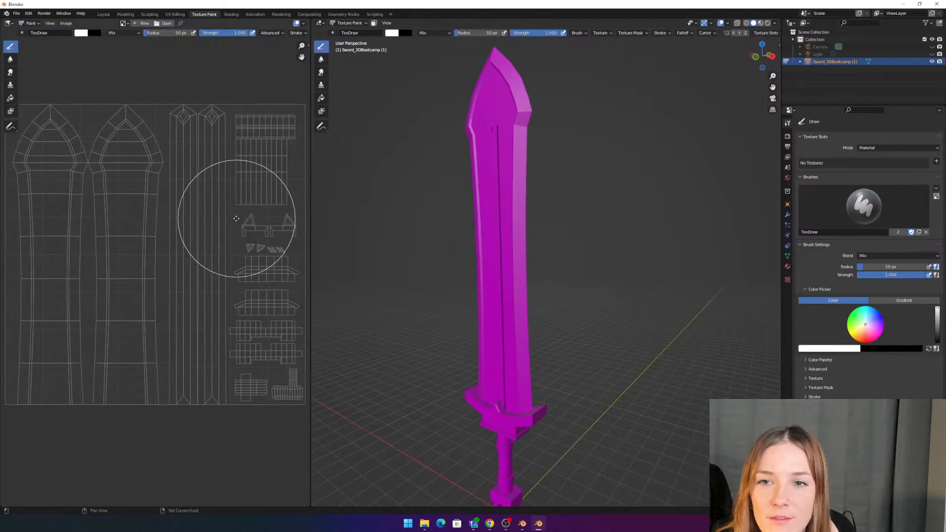
shift+middle_drag(602, 194, 600, 200)
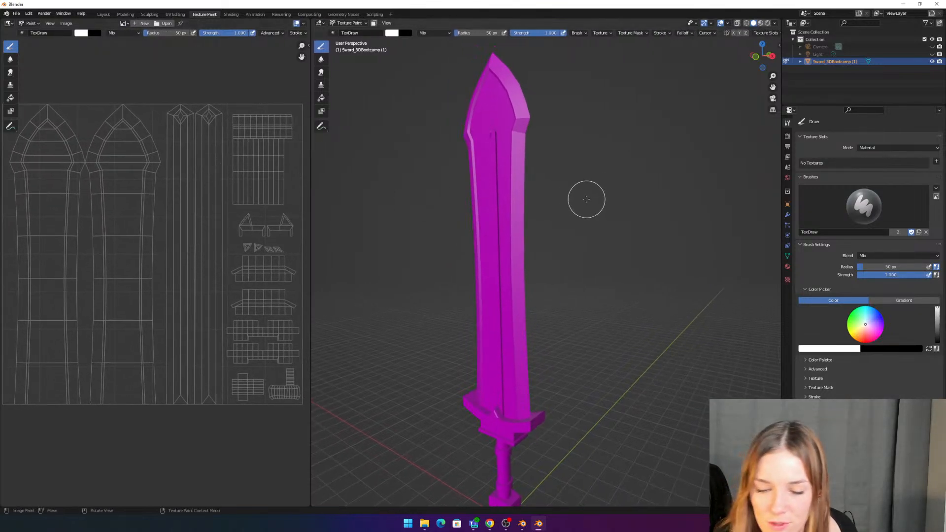
scroll(568, 250, down, 1)
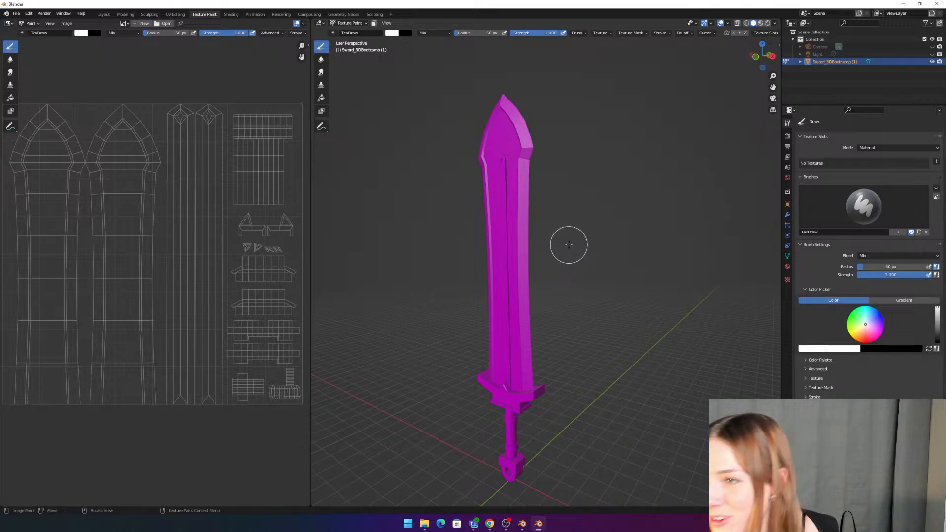
scroll(569, 245, up, 1)
shift+middle_drag(554, 241, 598, 192)
scroll(596, 209, down, 2)
scroll(601, 215, up, 2)
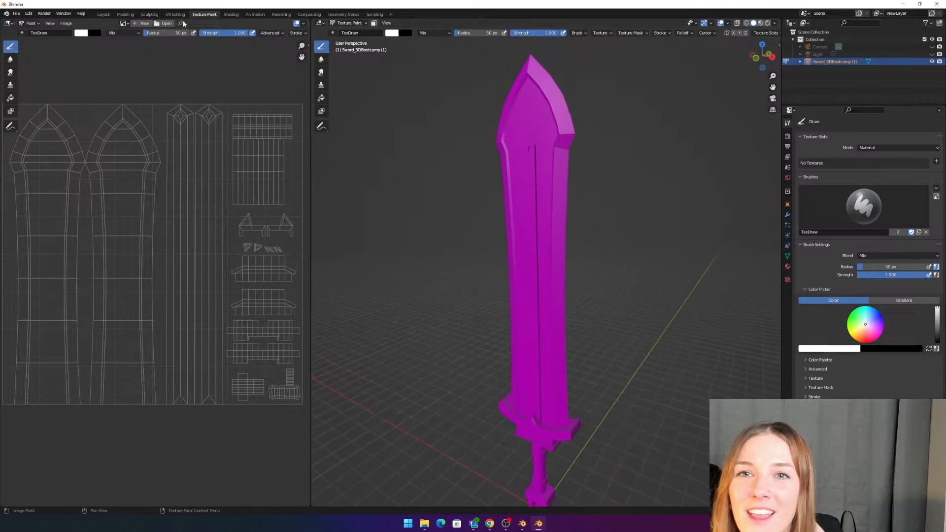
Step: Switch to the Layout workspace and view the whole sword in solid shading
click(104, 15)
scroll(477, 128, down, 6)
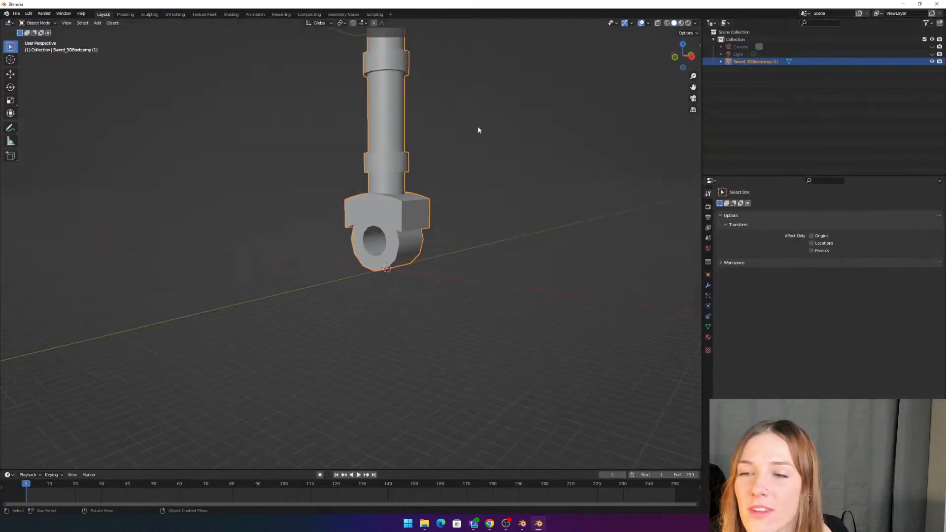
shift+middle_drag(486, 164, 500, 246)
scroll(489, 157, down, 3)
scroll(463, 187, up, 2)
shift+middle_drag(440, 194, 444, 217)
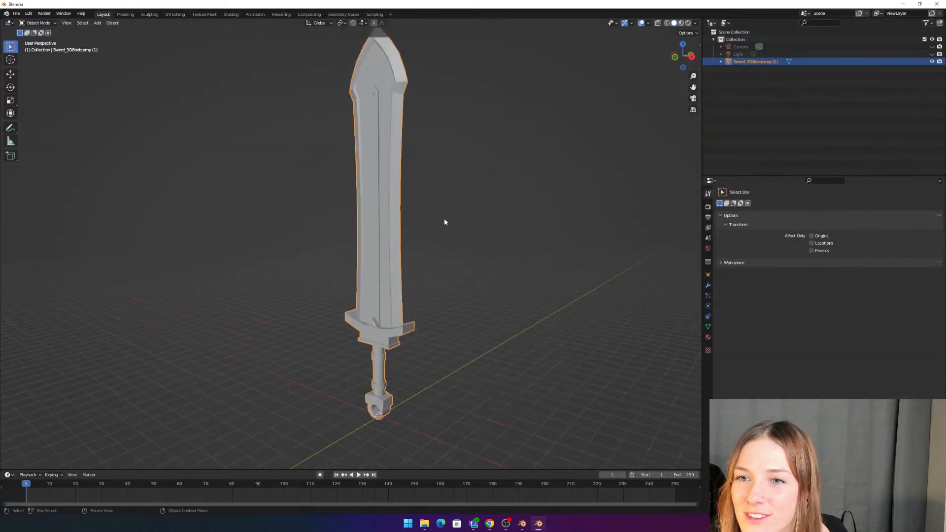
shift+middle_drag(453, 165, 444, 186)
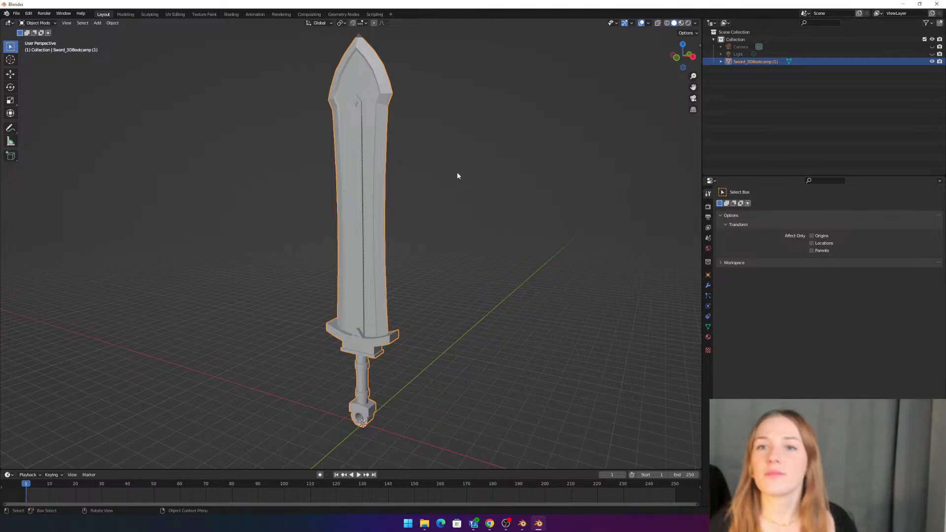
Step: Inspect the sword's UV layout in the UV Editing workspace, toggling between Edit Mode and Object Mode
click(174, 14)
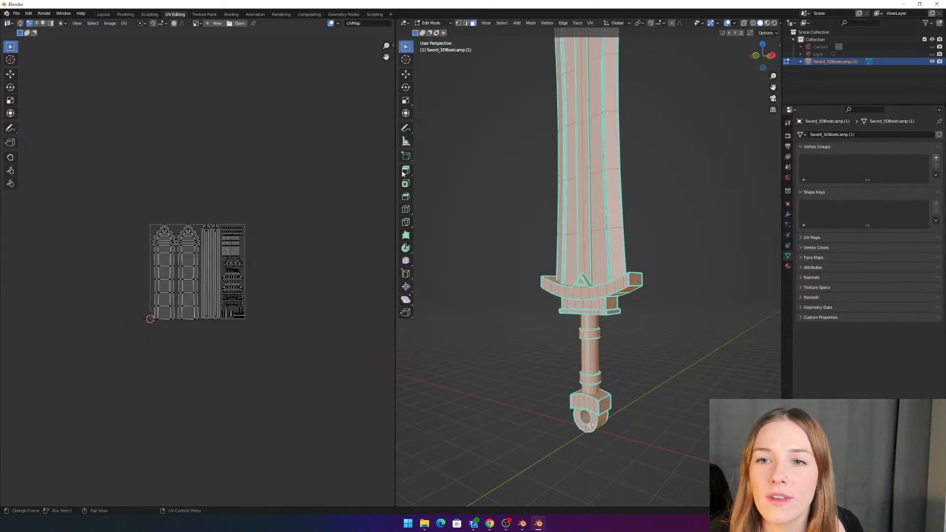
key(Tab)
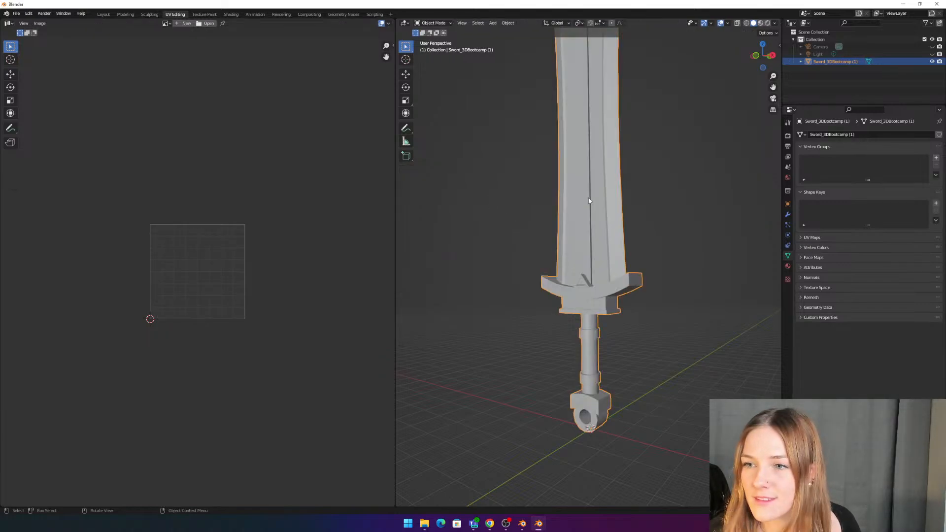
scroll(589, 201, up, 1)
key(Tab)
scroll(194, 260, up, 4)
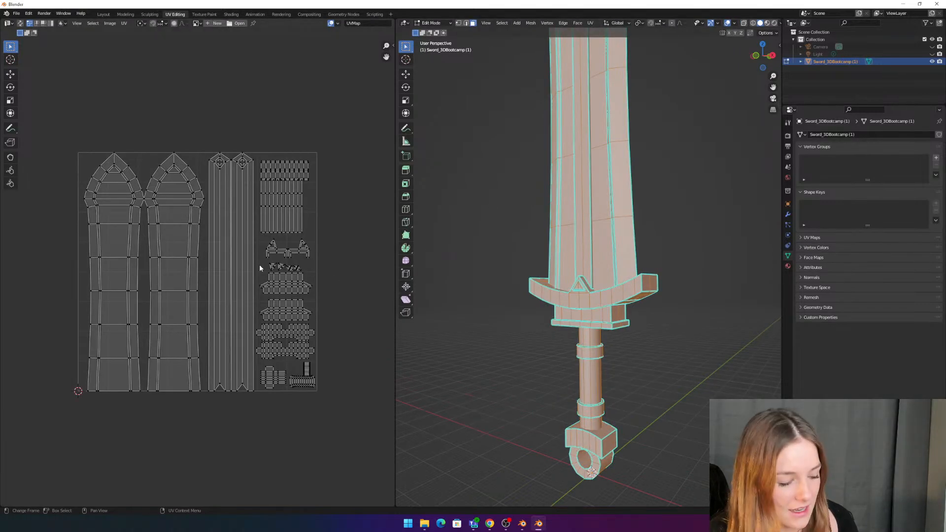
scroll(332, 241, up, 2)
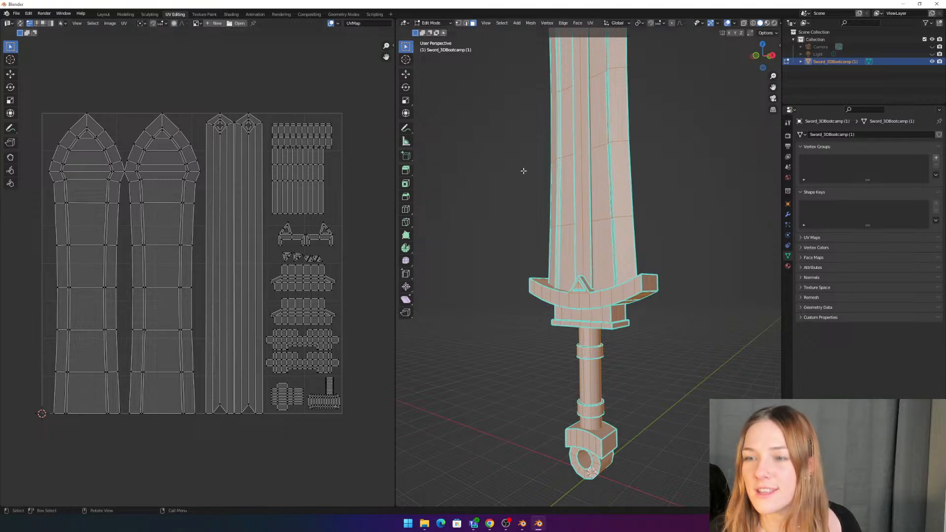
key(Tab)
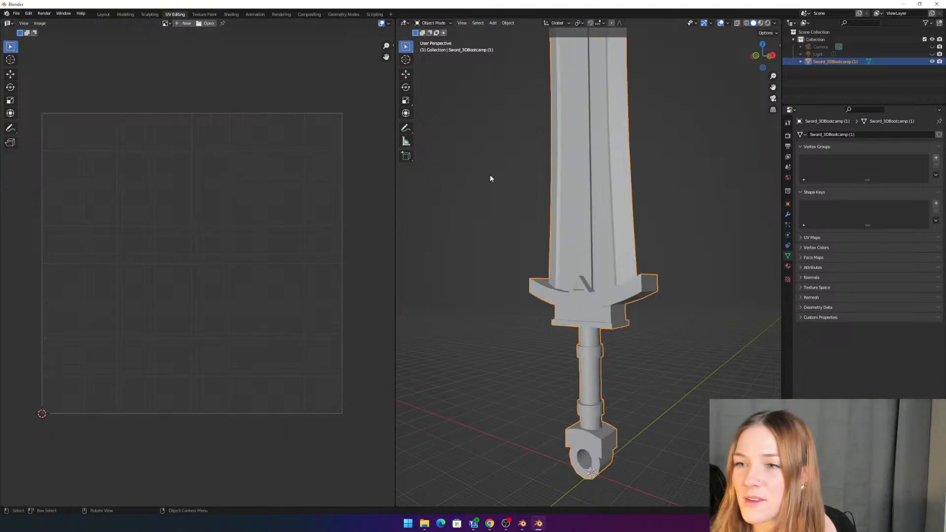
Step: Return to the Texture Paint workspace and try to paint on the sword's blade
click(203, 14)
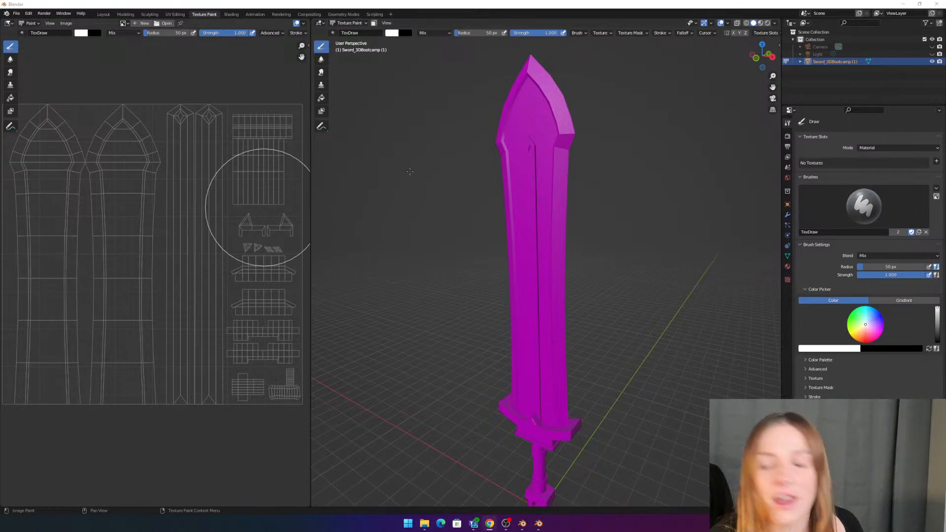
mouse_move(636, 237)
middle_down()
mouse_move(586, 261)
mouse_move(576, 256)
mouse_move(586, 266)
mouse_move(576, 284)
mouse_move(572, 278)
middle_up()
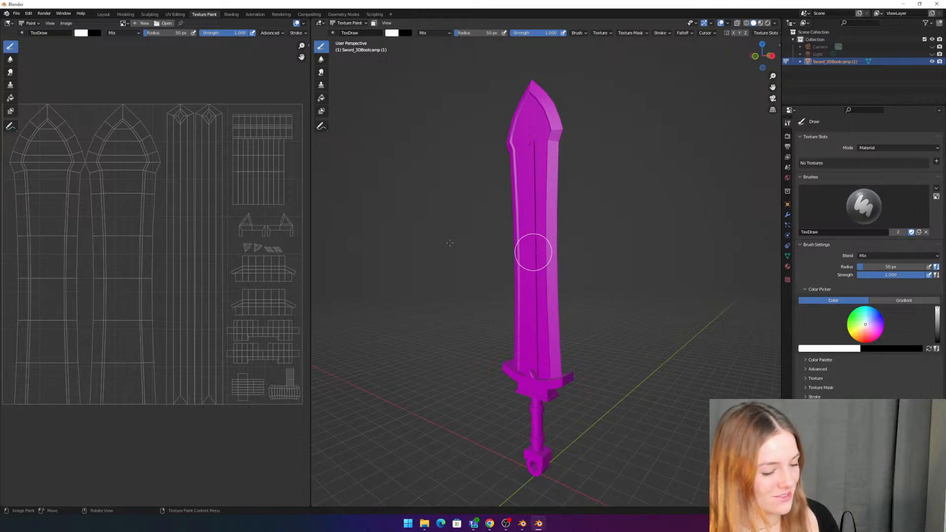
middle_drag(622, 261, 622, 247)
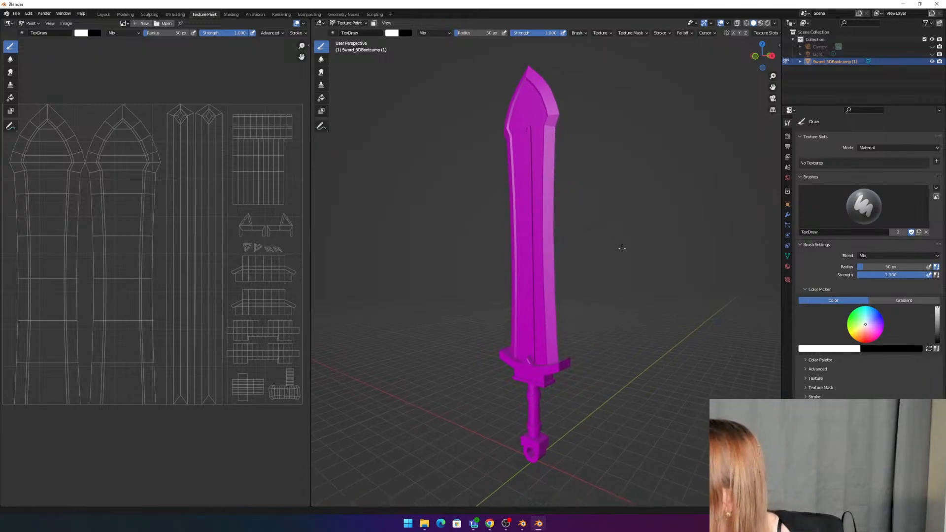
click(527, 165)
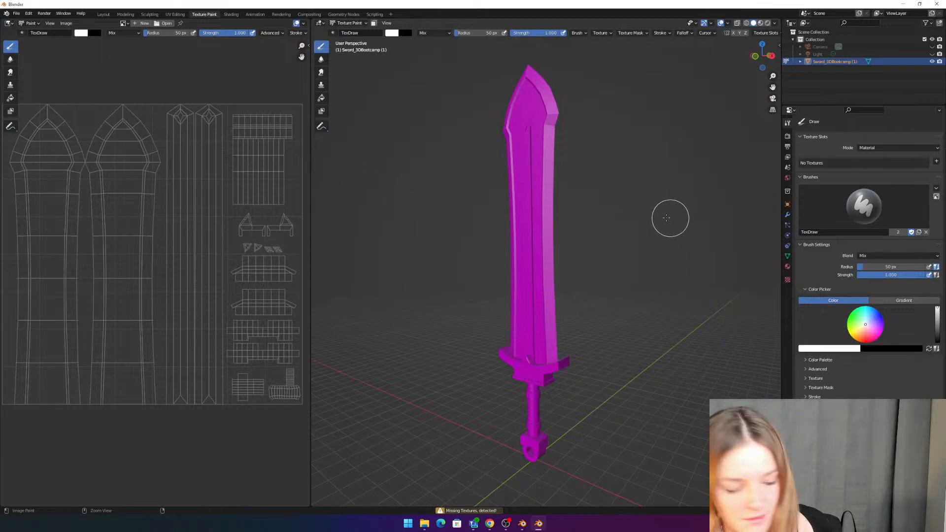
Step: Toggle the sword into Edit Mode and back, and choose Texture Paint as the interaction mode
key(Tab)
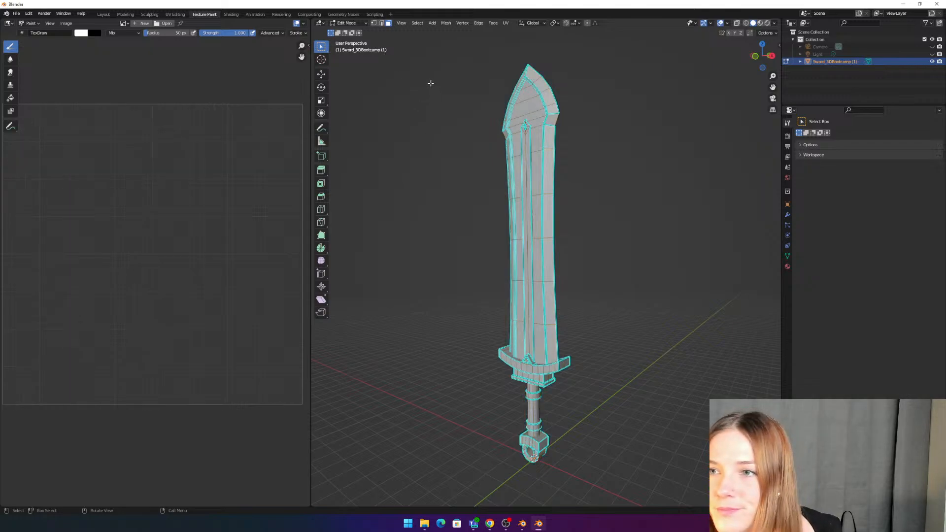
key(Tab)
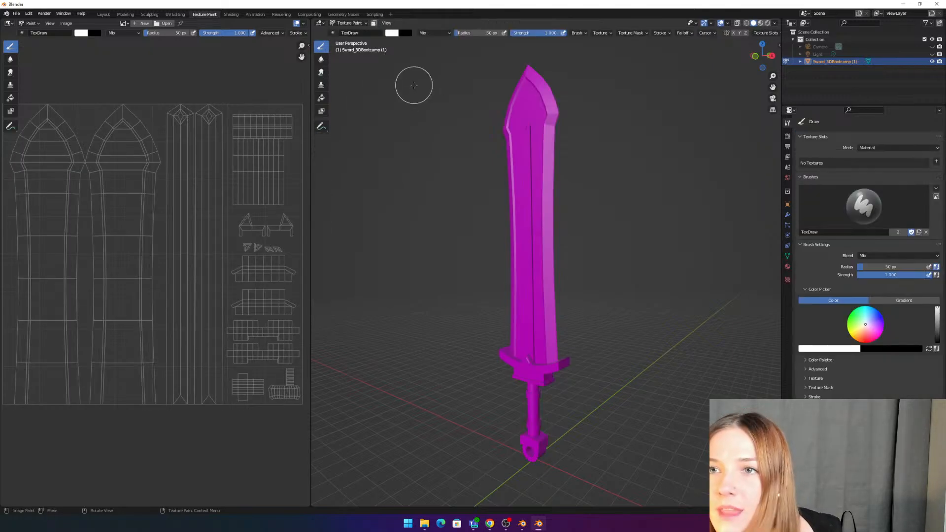
click(350, 23)
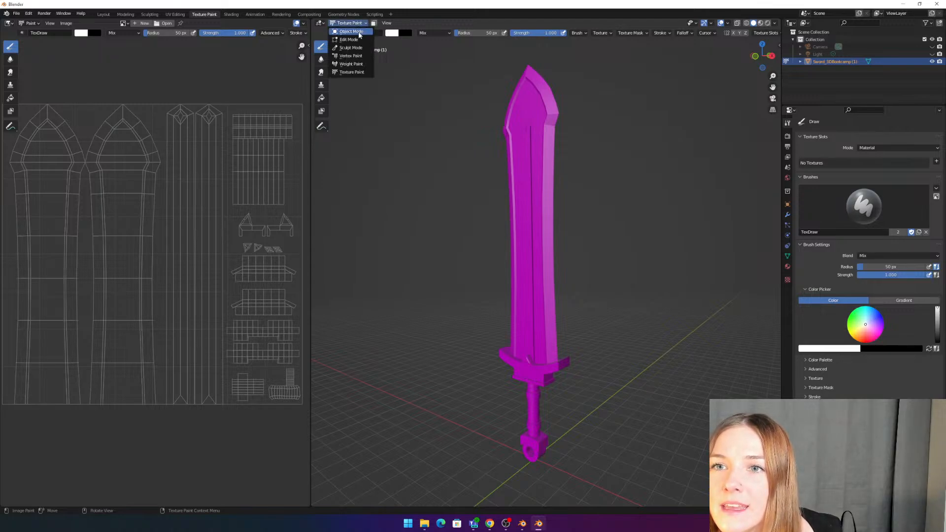
click(364, 73)
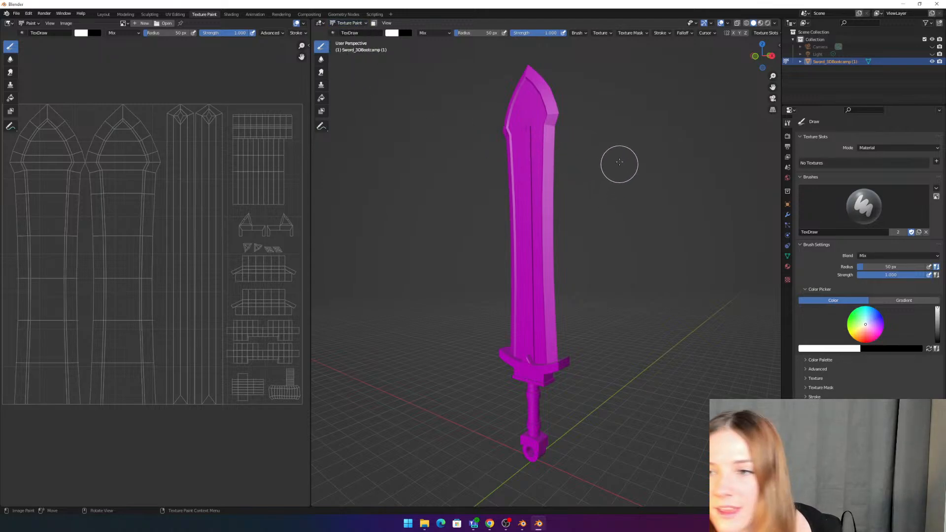
Step: Start adding a Base Color texture paint slot for the sword, naming it swordFire
middle_drag(619, 163, 610, 156)
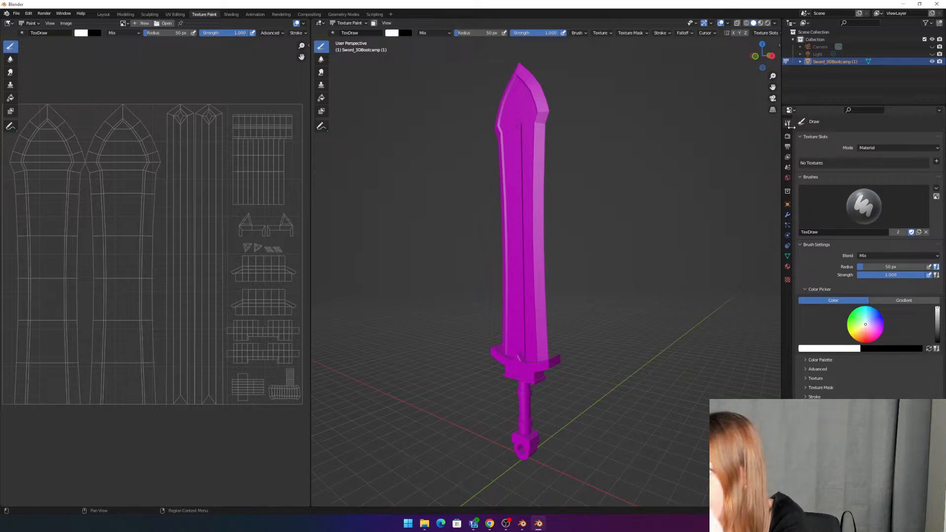
click(936, 162)
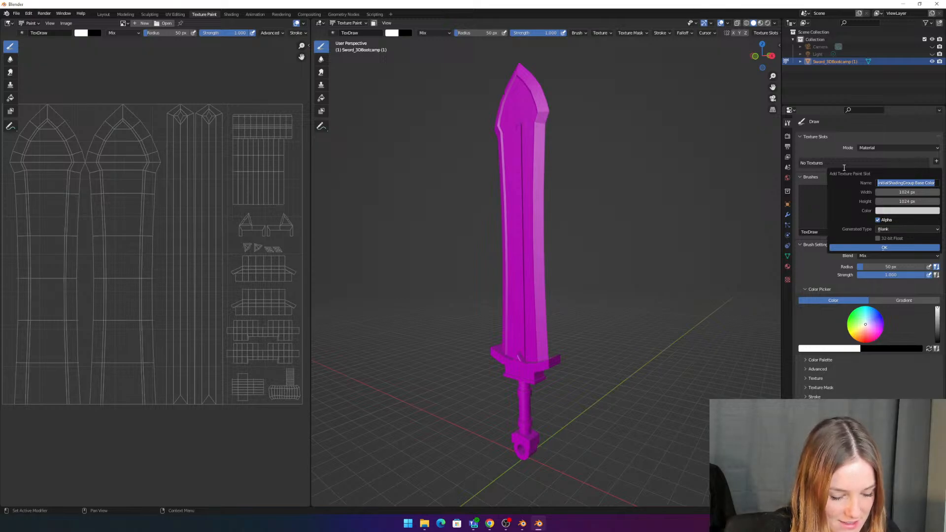
text(swordFire)
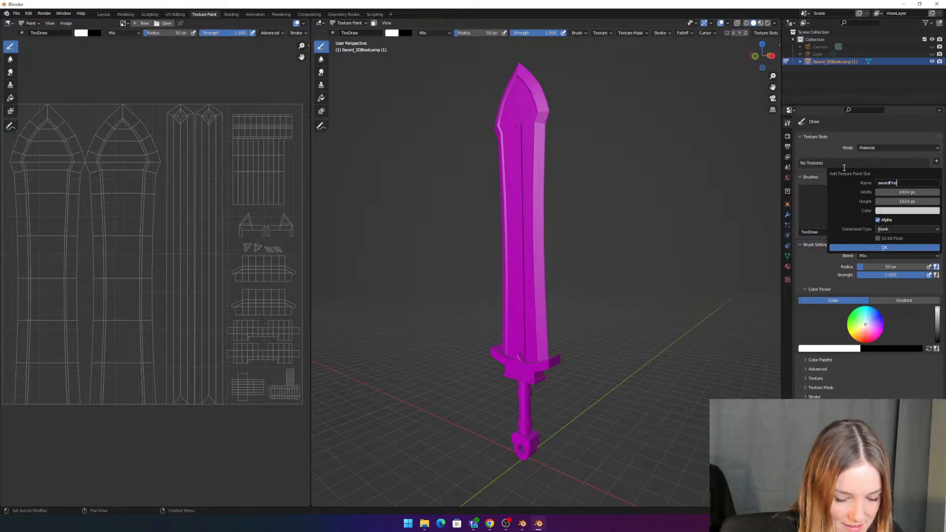
Step: Add a 1024 px texture paint slot named swordFinallyJesus without alpha, filled with green at hue 0.347, saturation 0.747 and value 0.800
text(llyJesus)
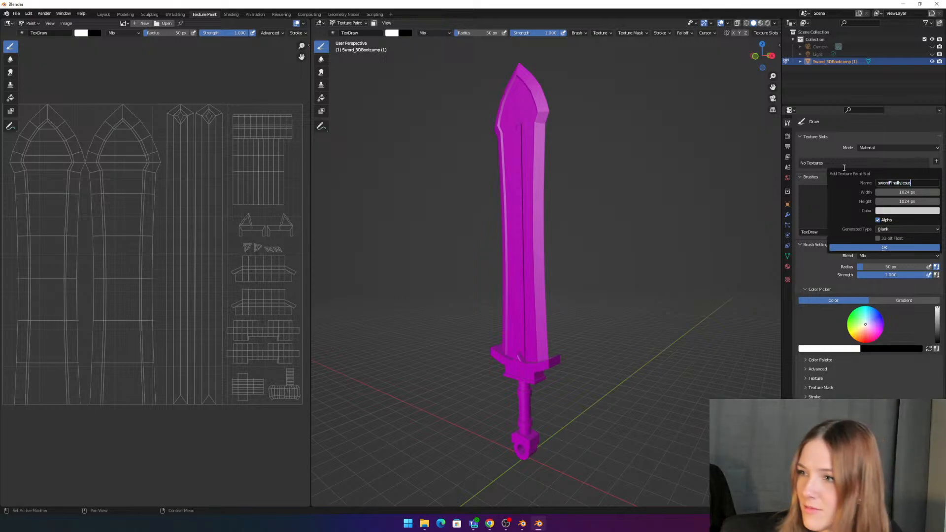
key(Return)
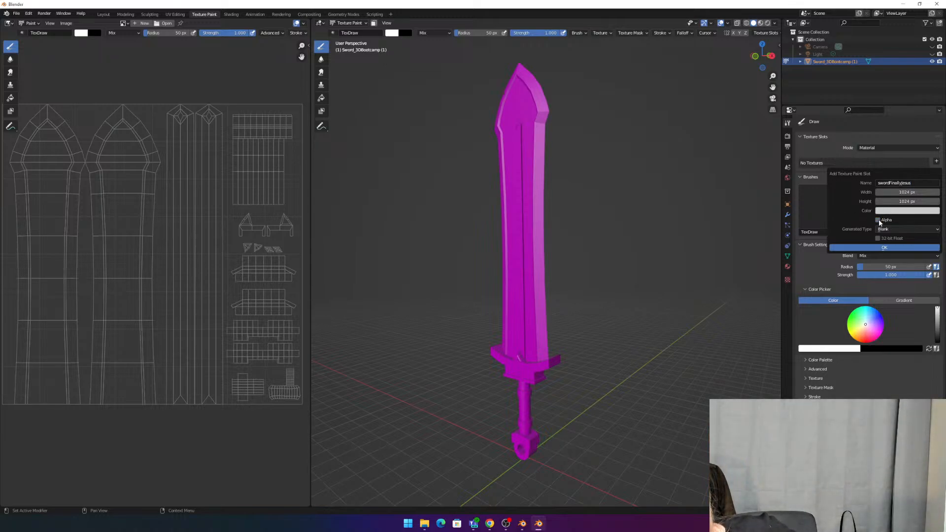
click(890, 212)
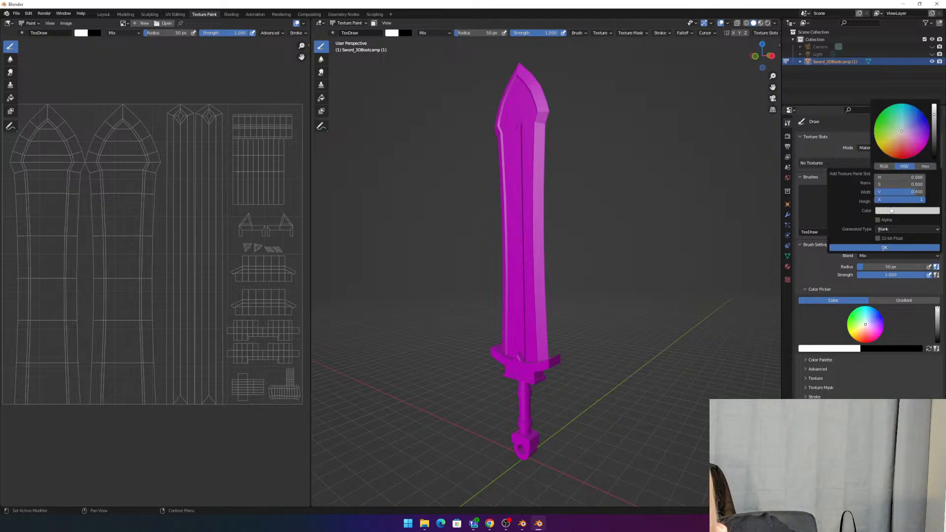
click(886, 122)
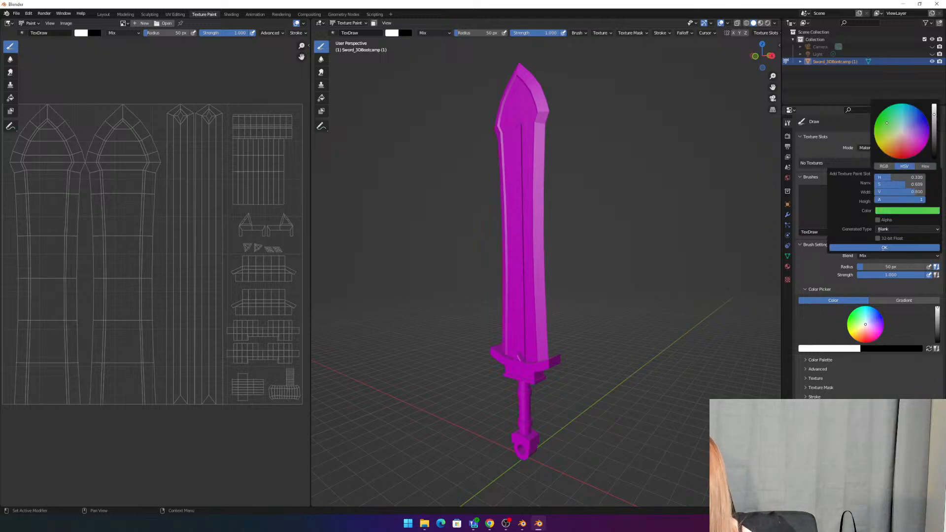
drag(887, 123, 886, 119)
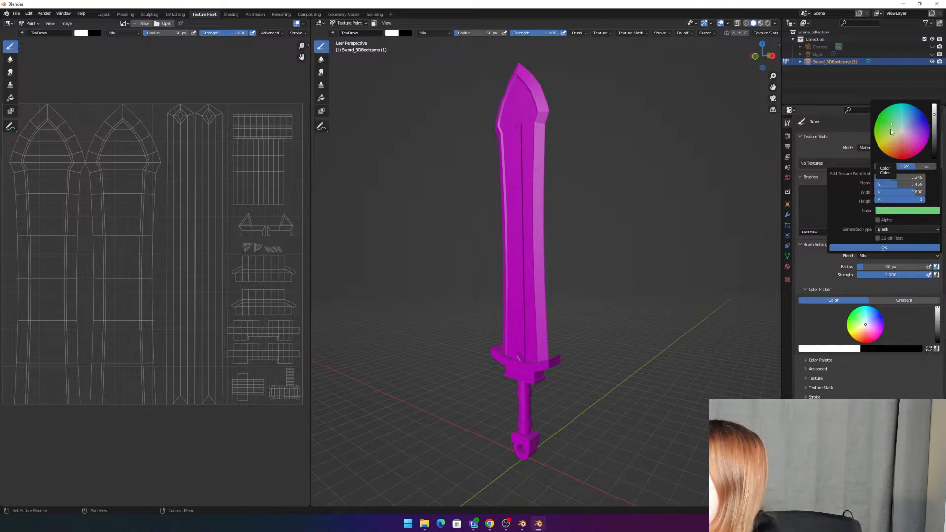
drag(886, 132, 884, 127)
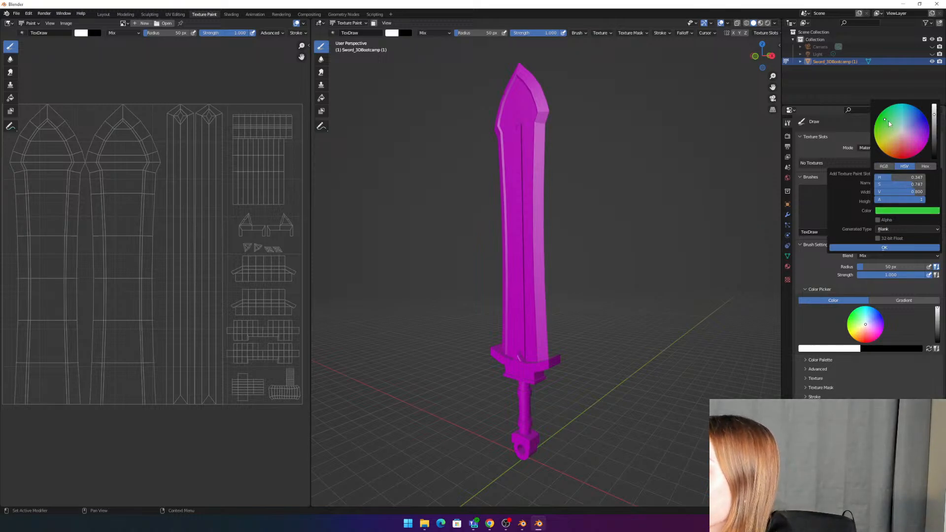
click(875, 248)
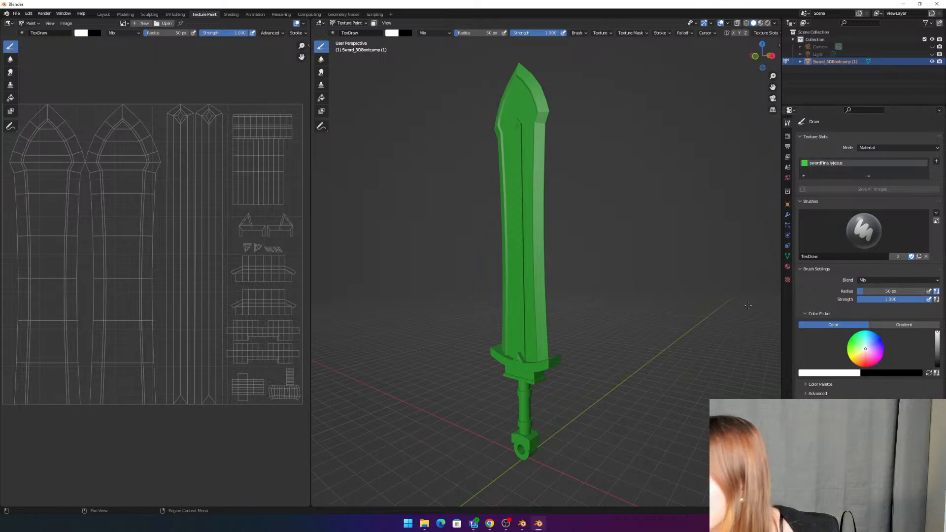
Step: Test the brush with white strokes across the middle of the blade and undo them
mouse_move(534, 185)
mouse_down()
mouse_move(496, 190)
mouse_move(512, 246)
mouse_move(586, 320)
mouse_up()
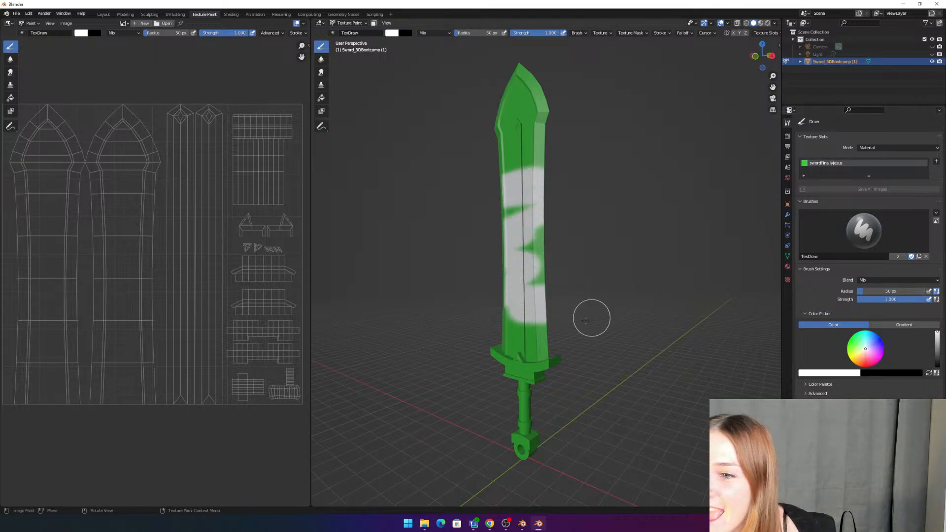
key(ctrl+z)
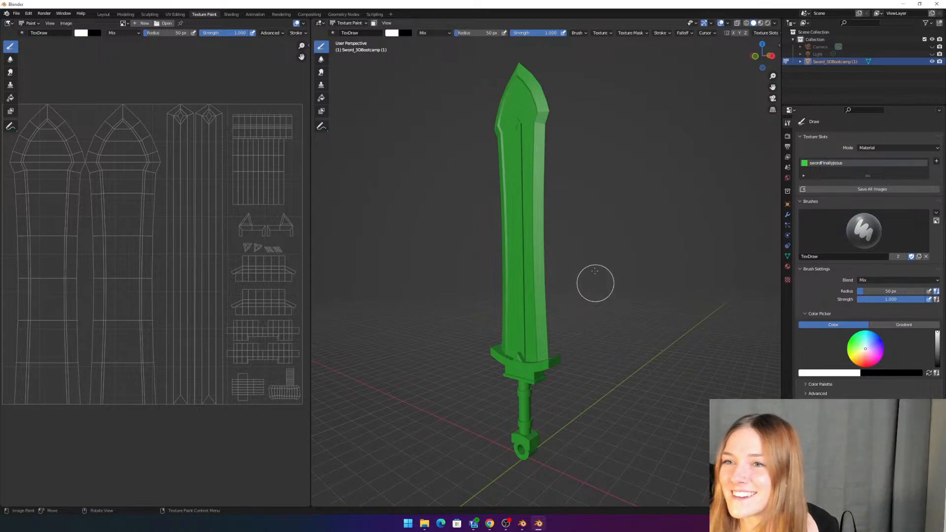
Step: Examine the green sword from the blade tip down to the guard, grip and pommel
middle_drag(594, 281, 628, 269)
scroll(629, 222, up, 2)
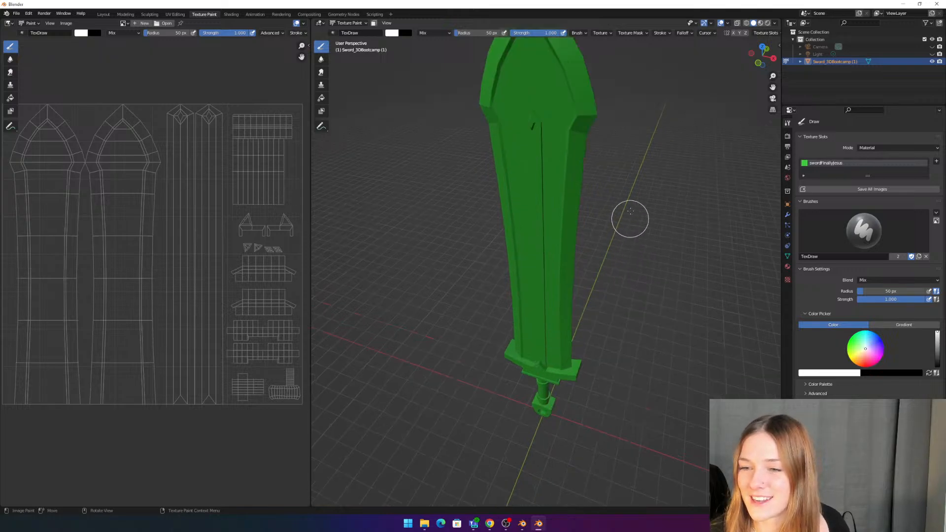
shift+middle_drag(630, 218, 630, 254)
scroll(626, 264, up, 2)
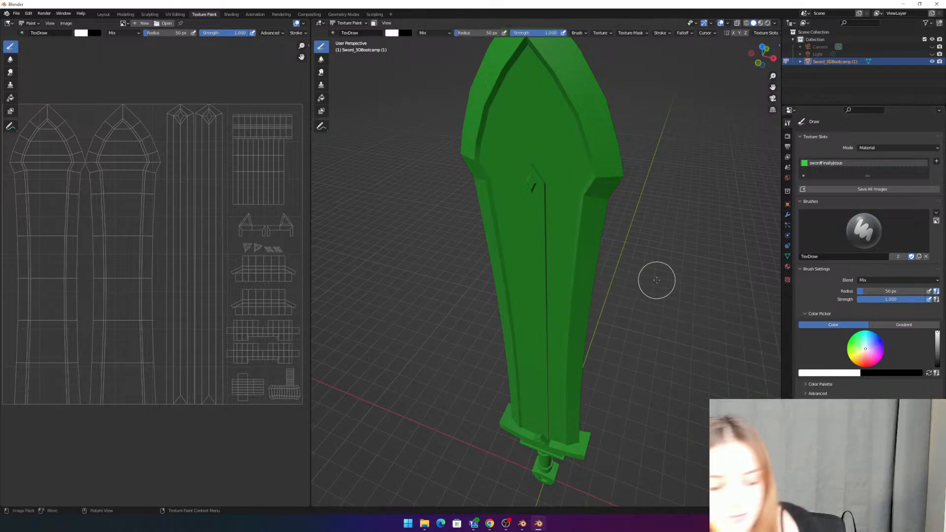
shift+middle_drag(690, 304, 677, 289)
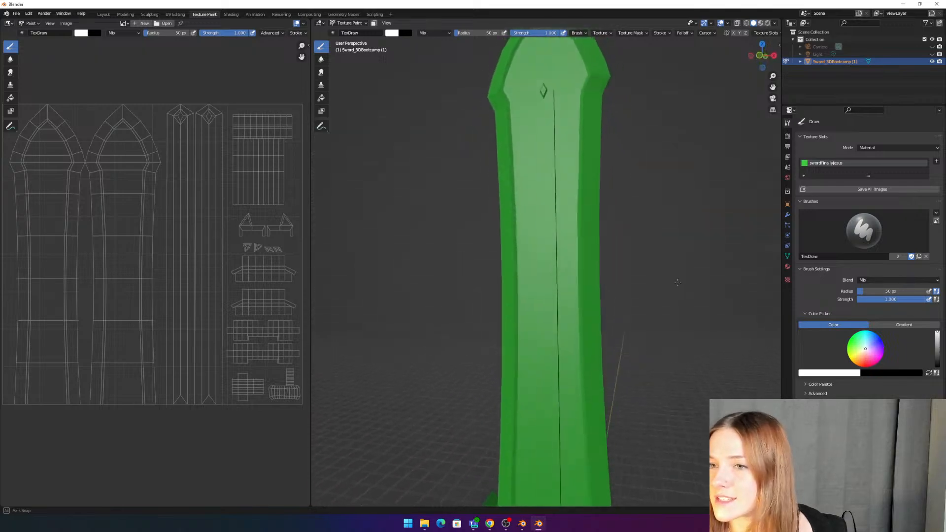
scroll(677, 289, down, 4)
shift+middle_drag(684, 341, 686, 244)
scroll(657, 272, up, 4)
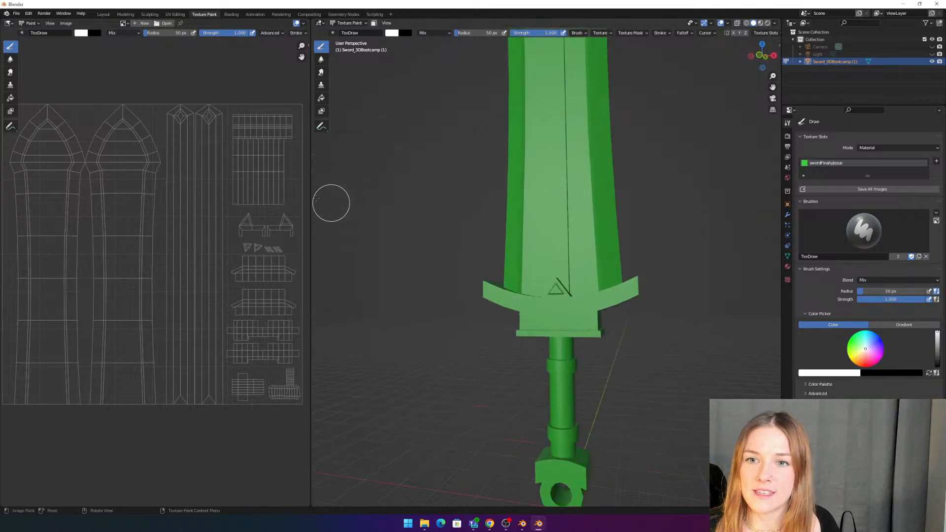
Step: Widen the image editor and load the sword's painted texture into it by switching to Edit Mode and back to Texture Paint
drag(310, 195, 427, 196)
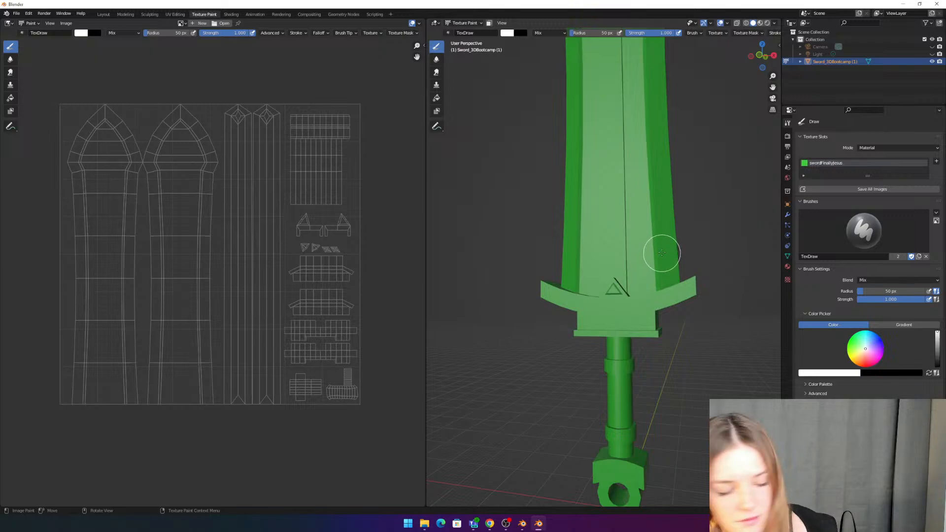
key(Tab)
click(505, 127)
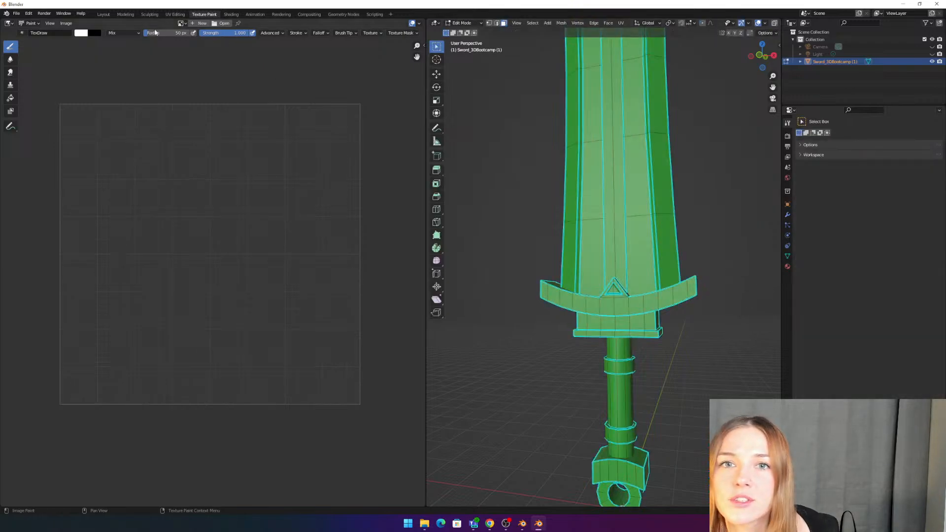
key(Tab)
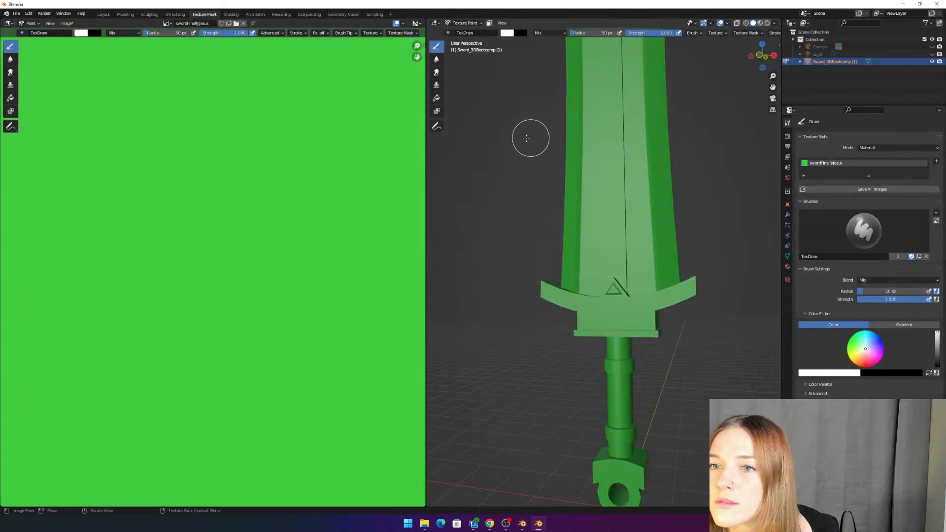
scroll(323, 207, down, 2)
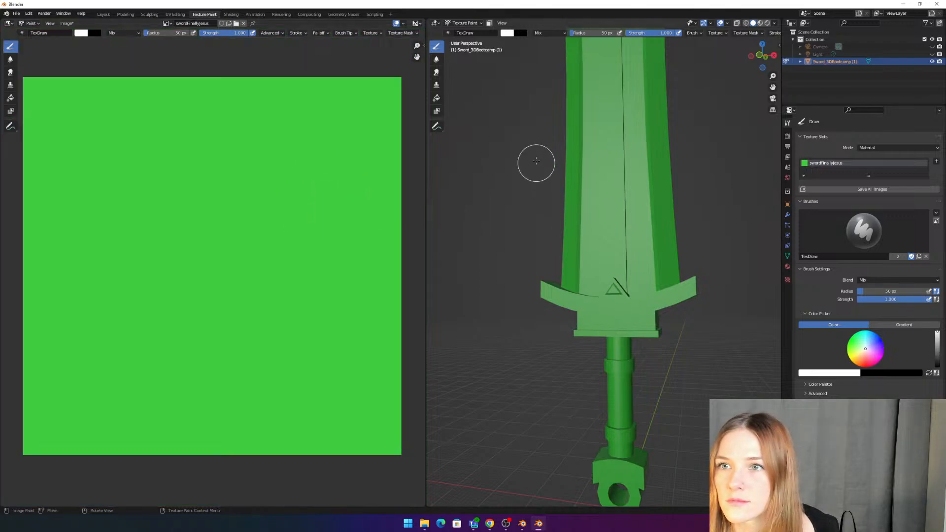
key(Tab)
key(Tab)
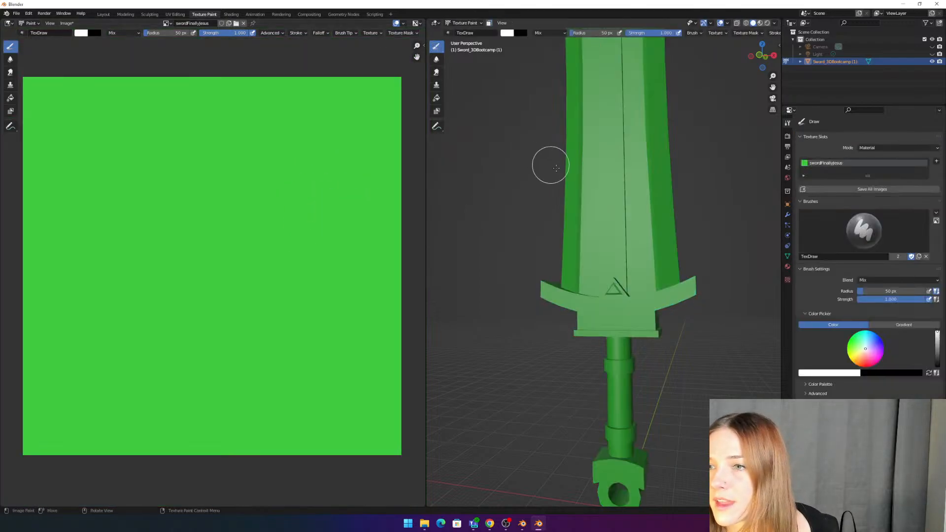
Step: Test a white brush stroke down the front of the blade and undo it
scroll(556, 167, down, 3)
middle_drag(669, 165, 591, 178)
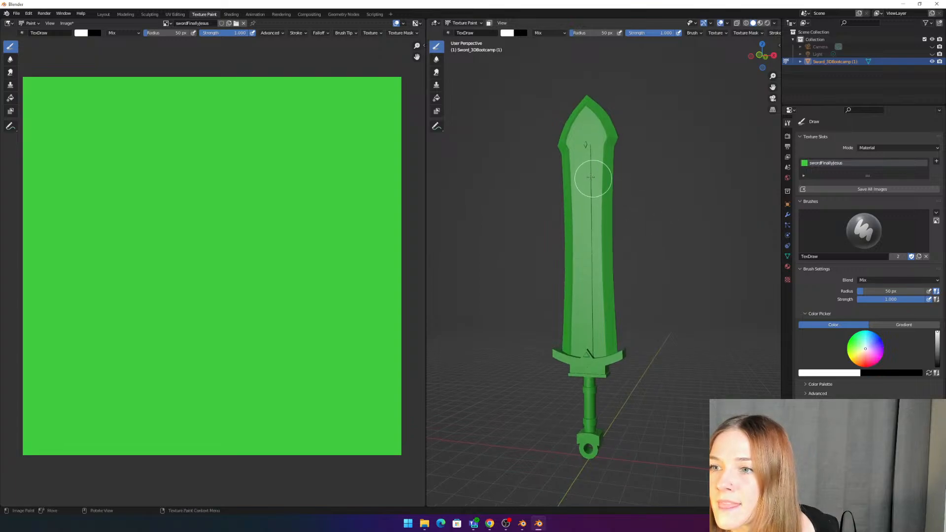
mouse_move(591, 178)
mouse_down()
mouse_move(573, 199)
mouse_move(574, 284)
mouse_up()
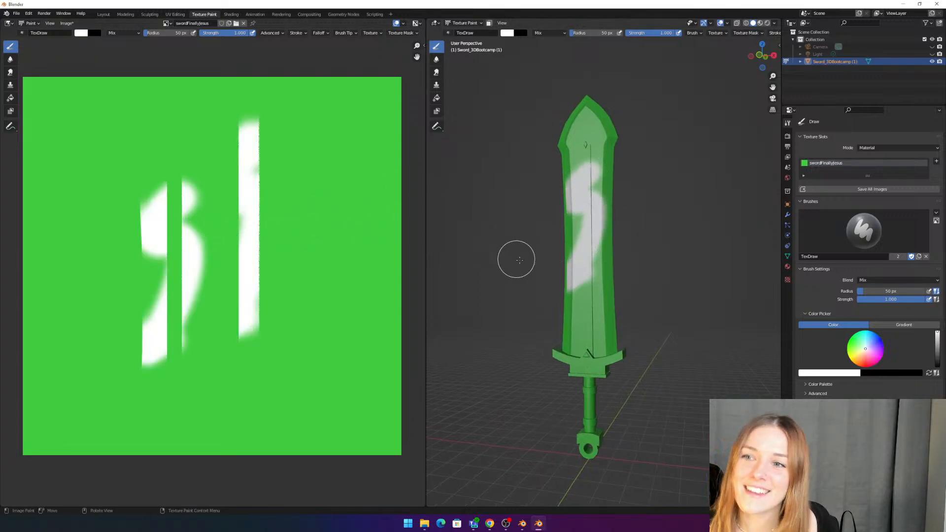
key(ctrl+z)
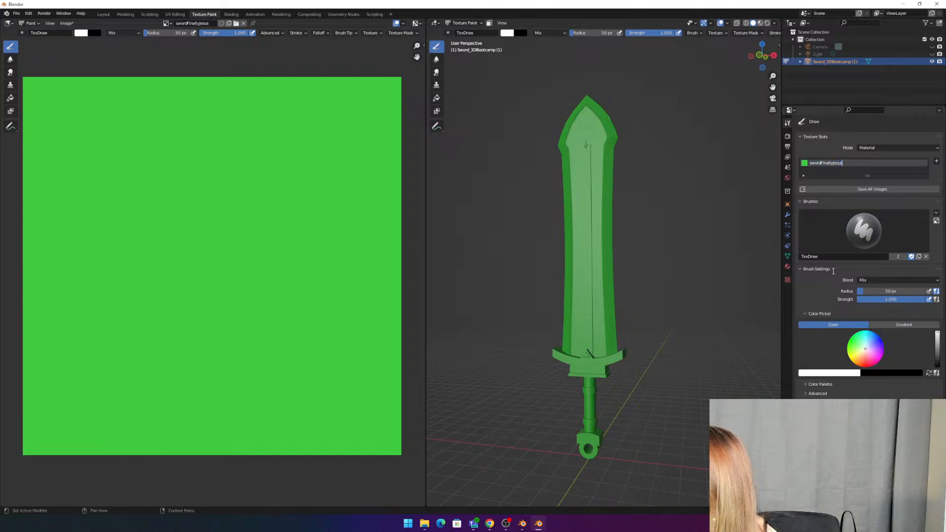
click(724, 326)
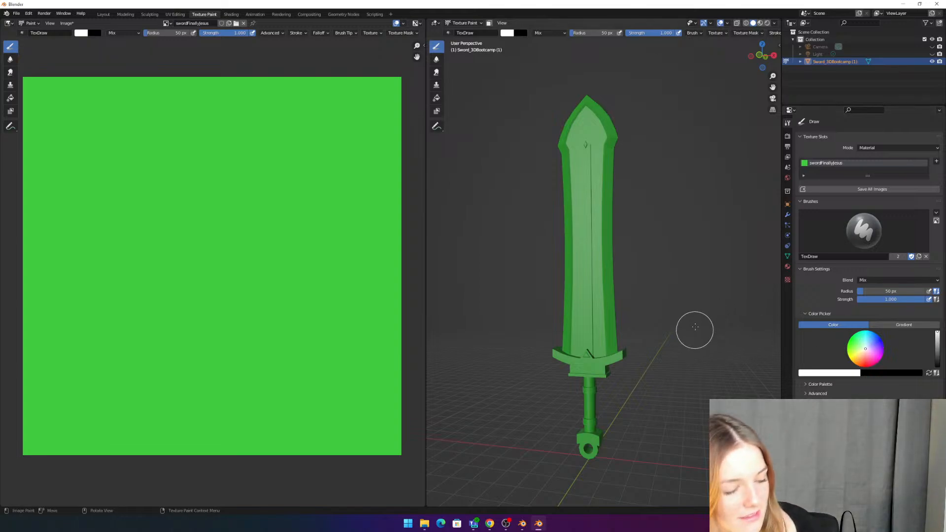
Step: Set the Metallic value of the sword's initialShadingGroup material to 0.299
scroll(656, 276, up, 2)
shift+middle_drag(651, 281, 650, 253)
scroll(801, 370, down, 2)
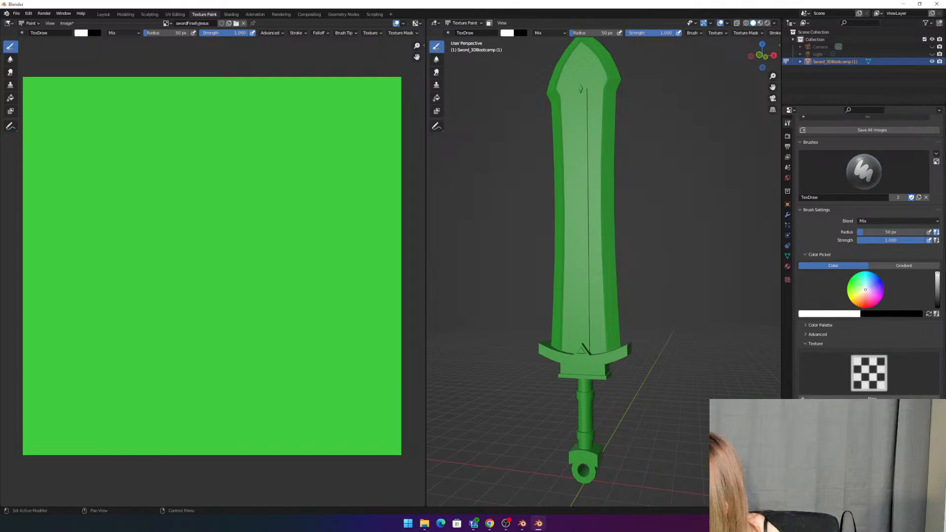
scroll(814, 321, up, 2)
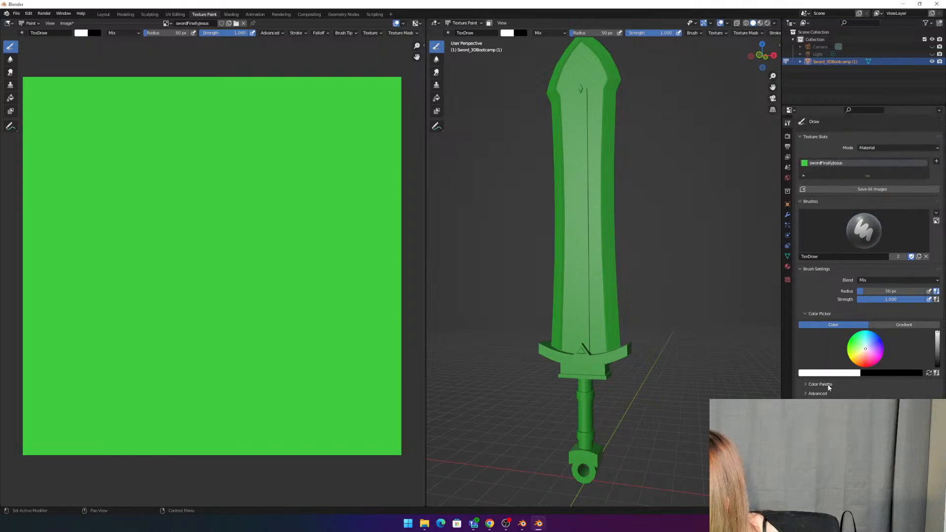
click(787, 280)
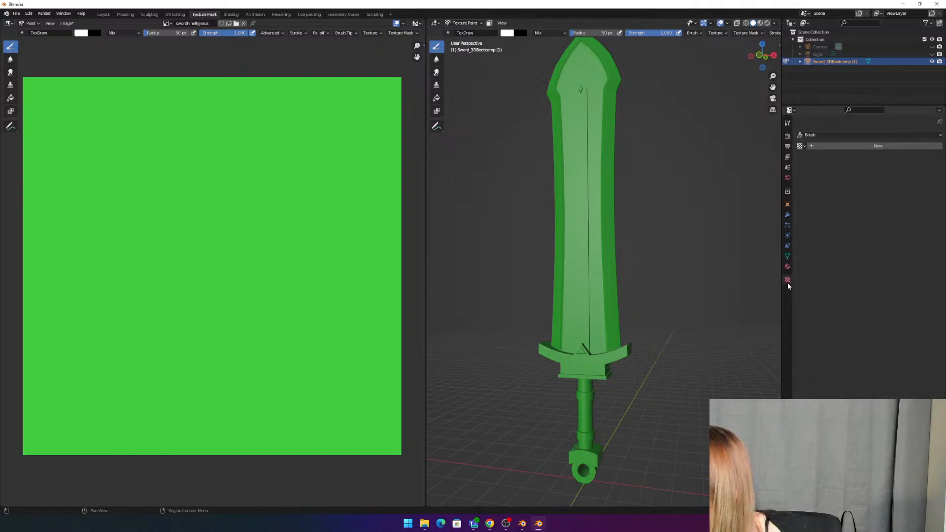
click(787, 266)
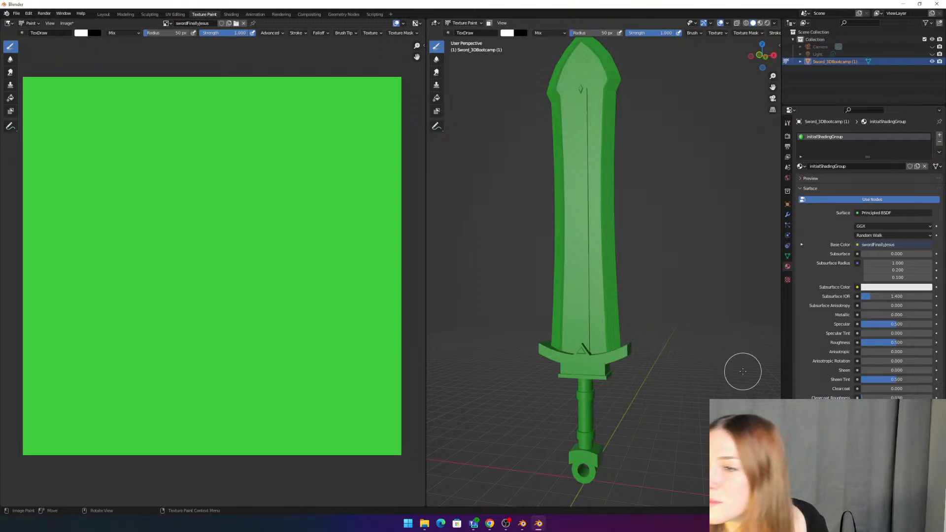
click(862, 314)
drag(862, 314, 870, 314)
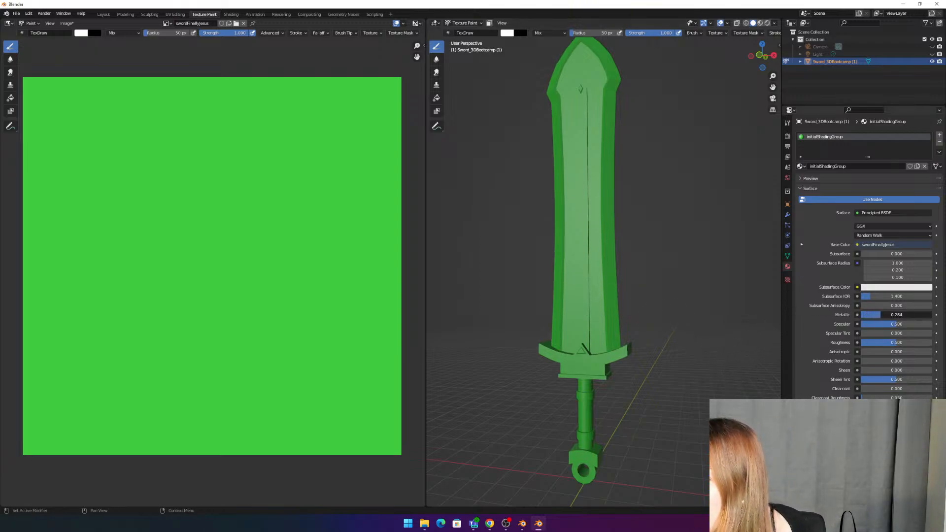
drag(870, 314, 872, 314)
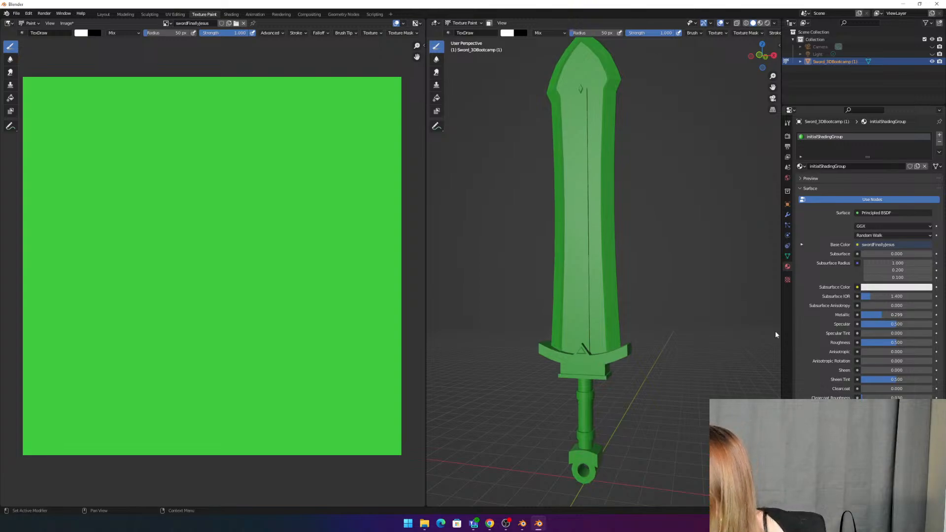
Step: Compare the sword in Material Preview and Rendered shading, leaving the 3D viewport in Material Preview
scroll(690, 311, down, 5)
scroll(673, 253, up, 2)
scroll(653, 281, up, 2)
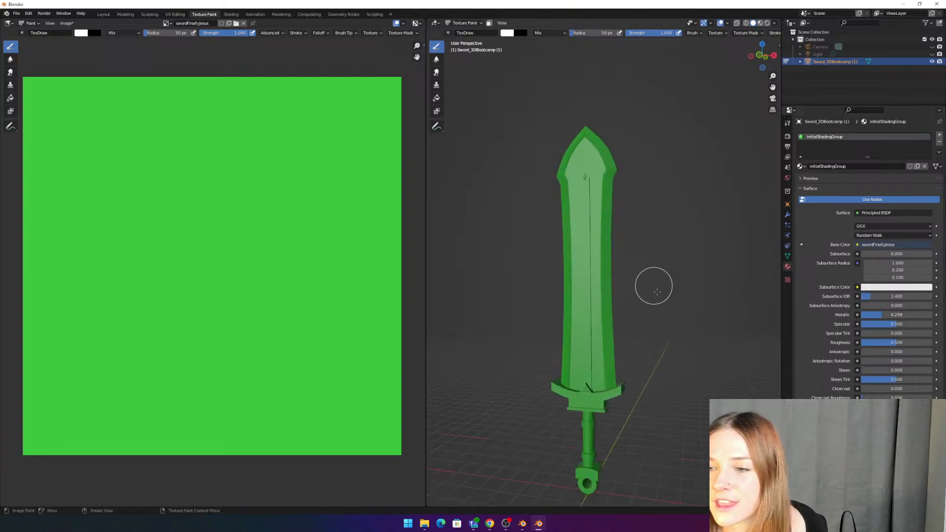
middle_drag(652, 281, 690, 138)
click(761, 24)
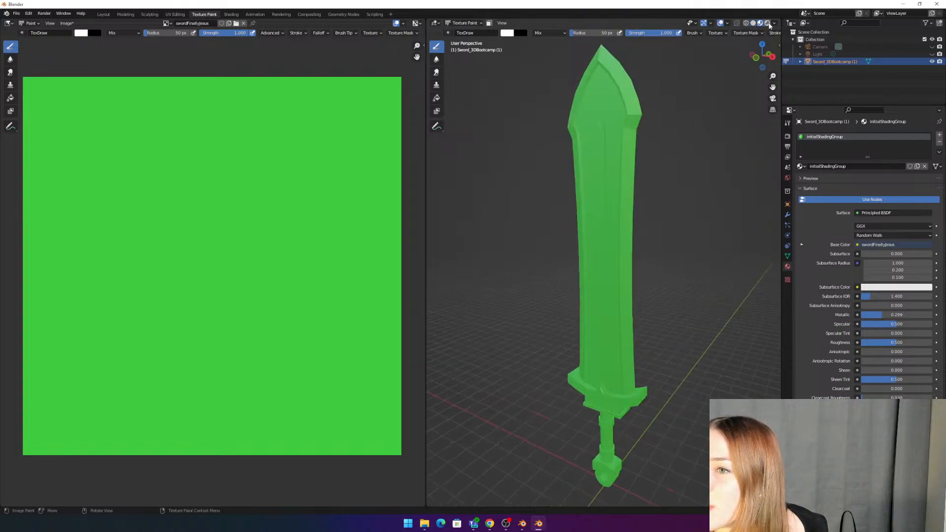
click(767, 23)
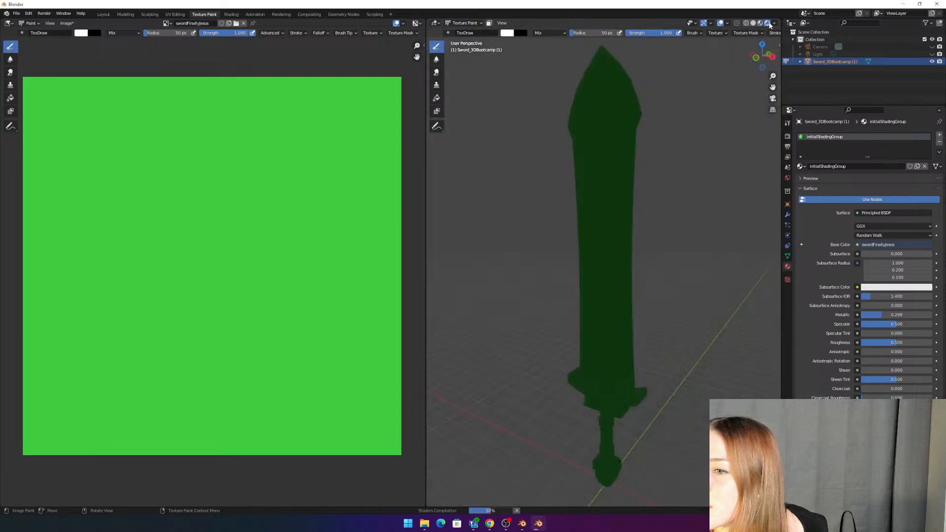
middle_drag(694, 128, 725, 84)
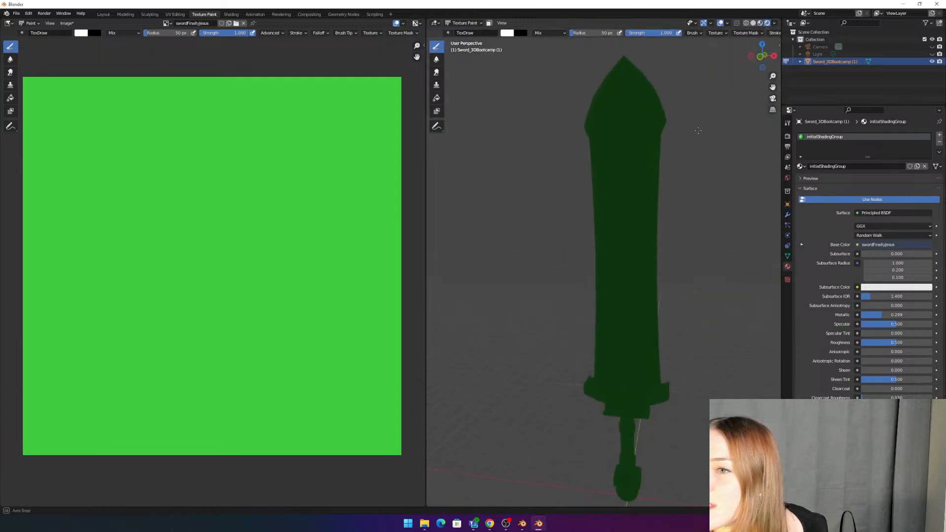
click(759, 23)
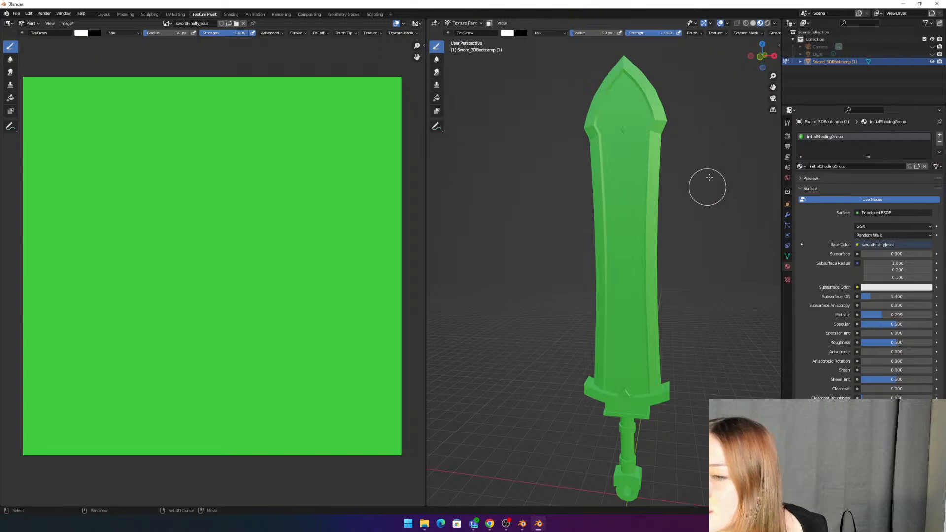
Step: Set the Roughness of the sword's initialShadingGroup material to 0.2
mouse_move(707, 186)
middle_down()
mouse_move(575, 168)
mouse_move(642, 185)
mouse_move(751, 185)
middle_up()
scroll(610, 165, up, 2)
shift+middle_drag(680, 242, 698, 222)
scroll(688, 179, down, 2)
middle_drag(689, 180, 701, 294)
scroll(686, 220, up, 2)
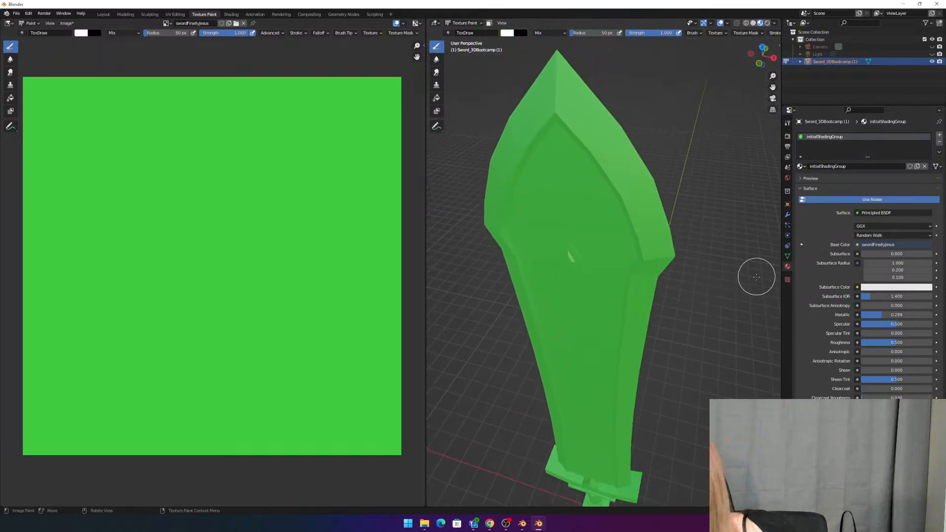
click(871, 343)
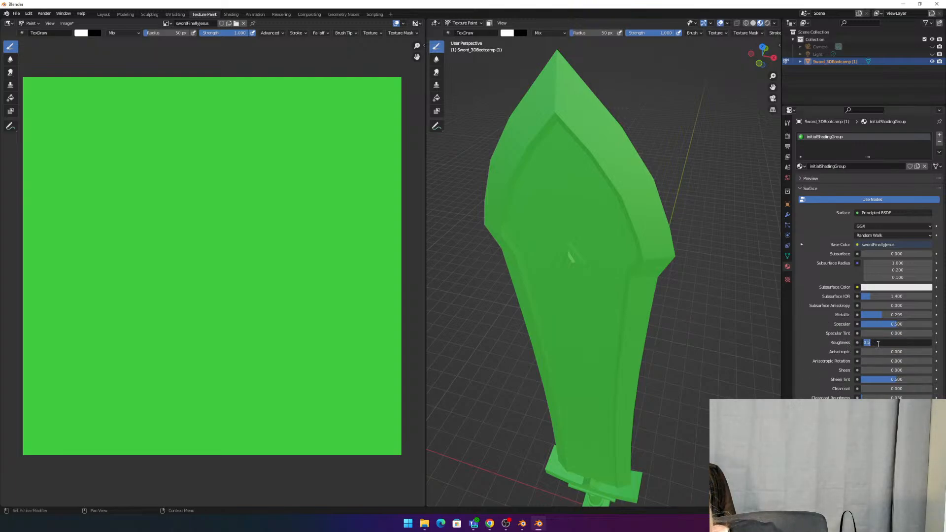
text(0.2)
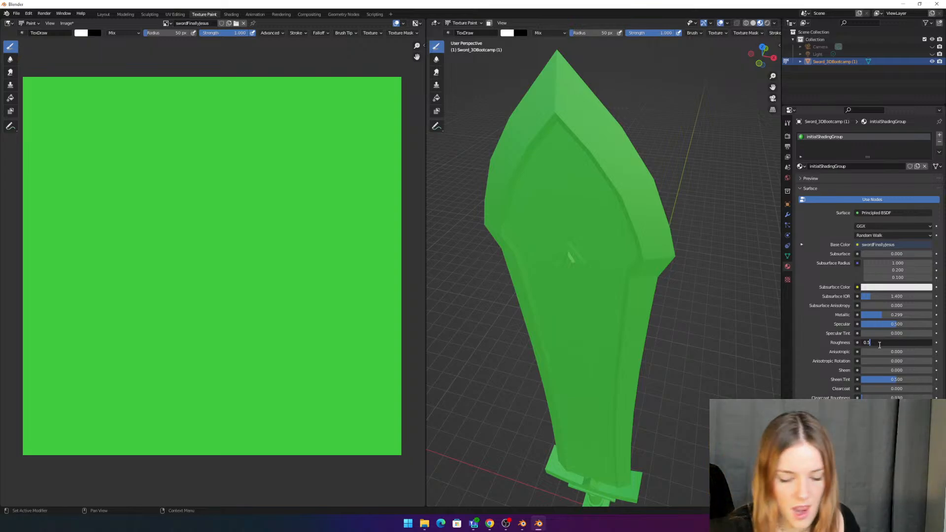
key(Return)
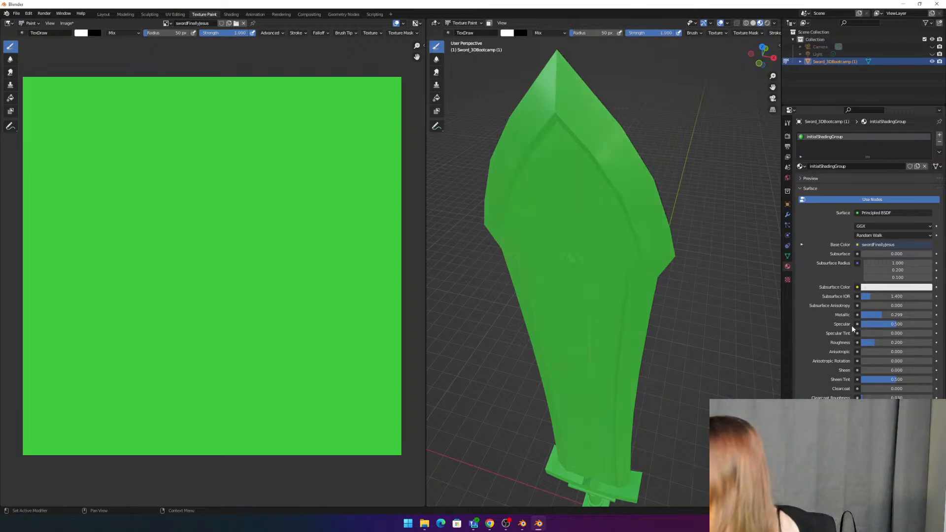
Step: Make the sword material shinier with a Roughness of 0.112 and a Metallic value of 0.778, checking the reflections along the blade
drag(874, 341, 924, 314)
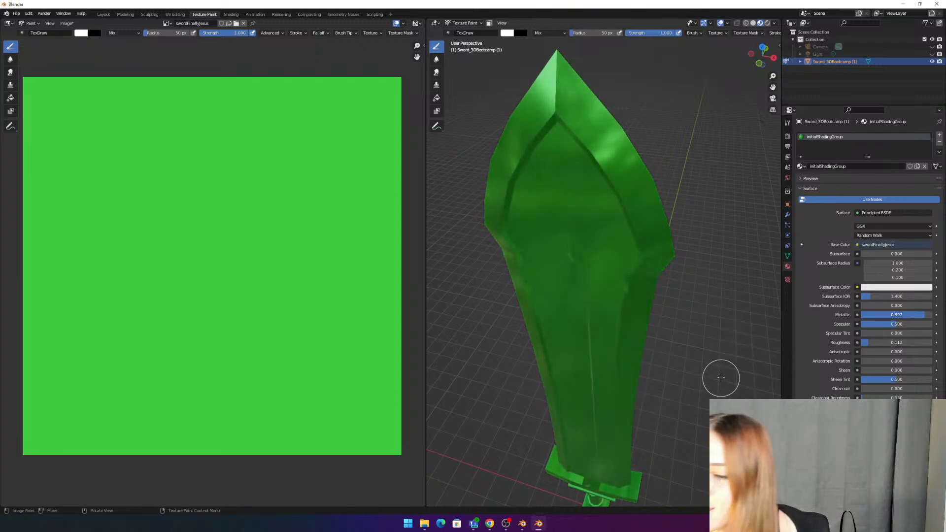
middle_drag(720, 377, 579, 115)
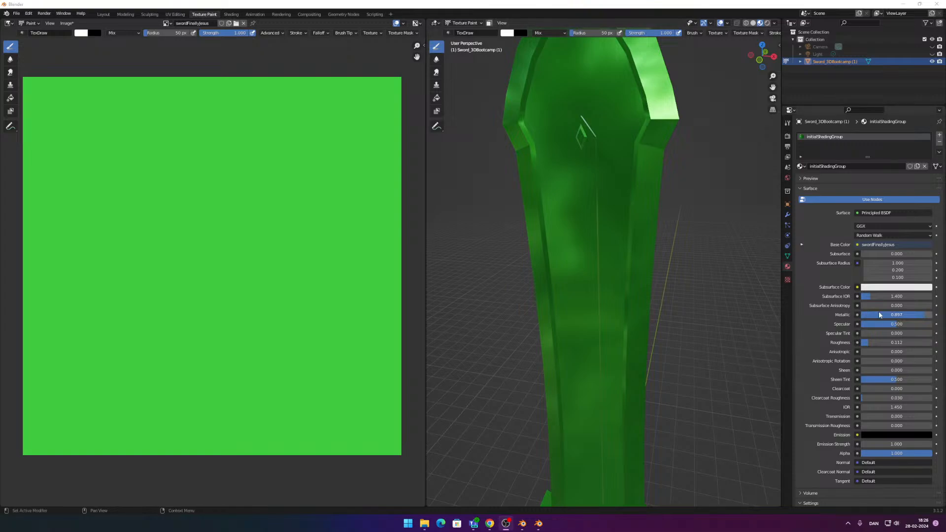
drag(915, 316, 906, 317)
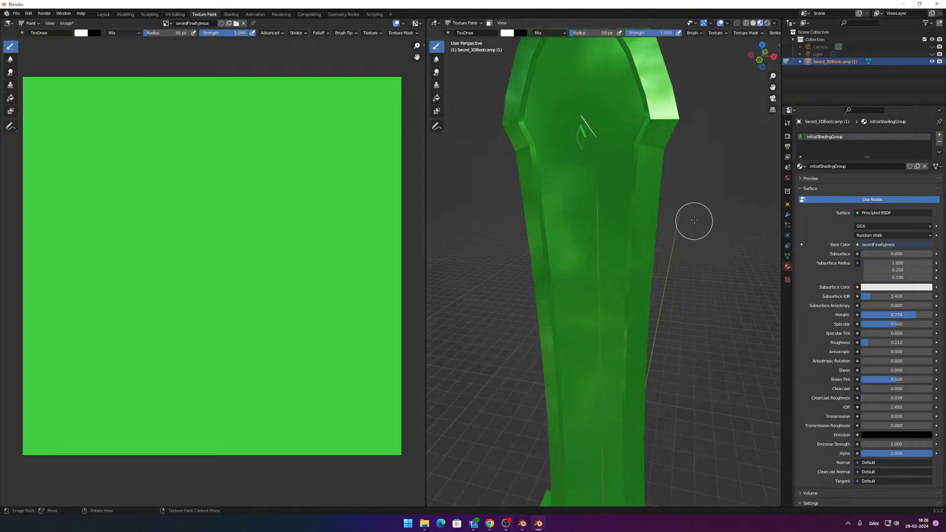
mouse_move(695, 218)
shift+middle_down()
mouse_move(680, 289)
mouse_move(674, 254)
mouse_move(683, 258)
shift+middle_up()
scroll(820, 374, down, 5)
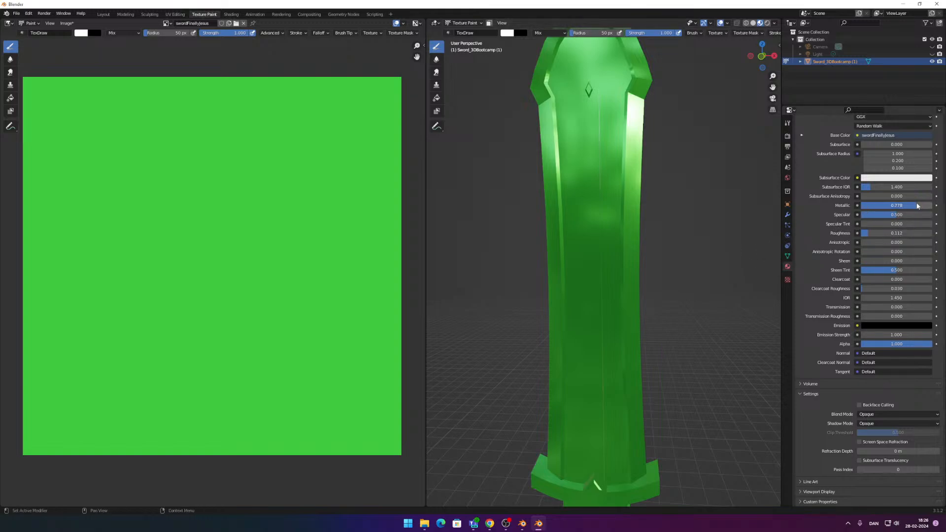
Step: Try a matte look on the sword material with Roughness at 0.489 and Metallic at 0
drag(868, 232, 870, 205)
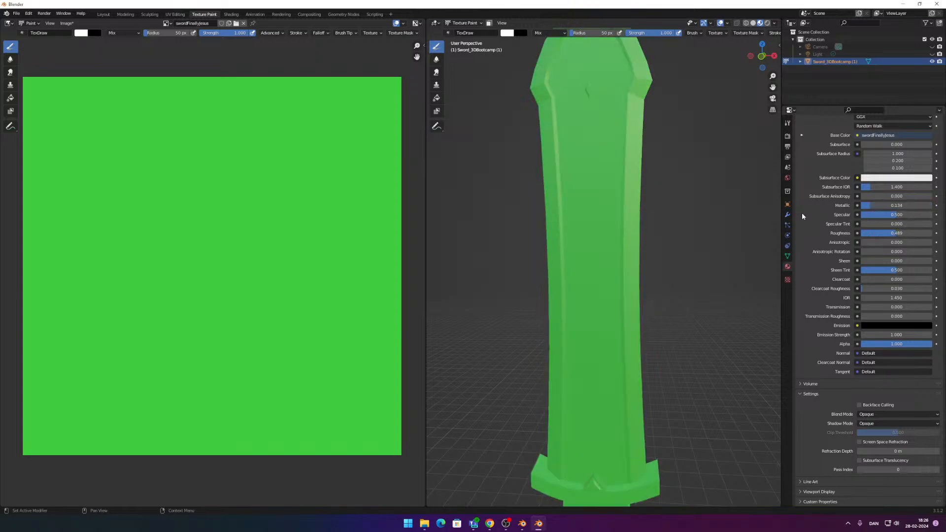
click(863, 206)
click(891, 206)
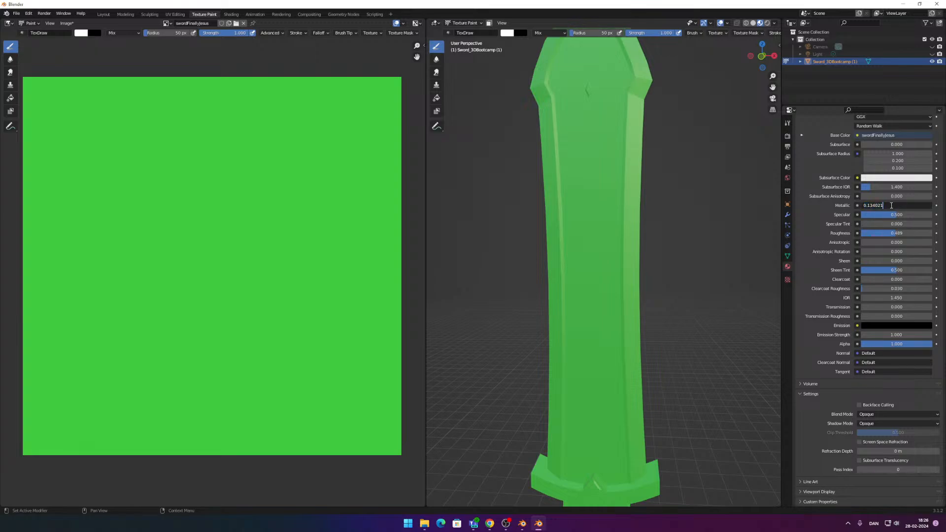
click(835, 207)
click(871, 205)
text(0)
key(Return)
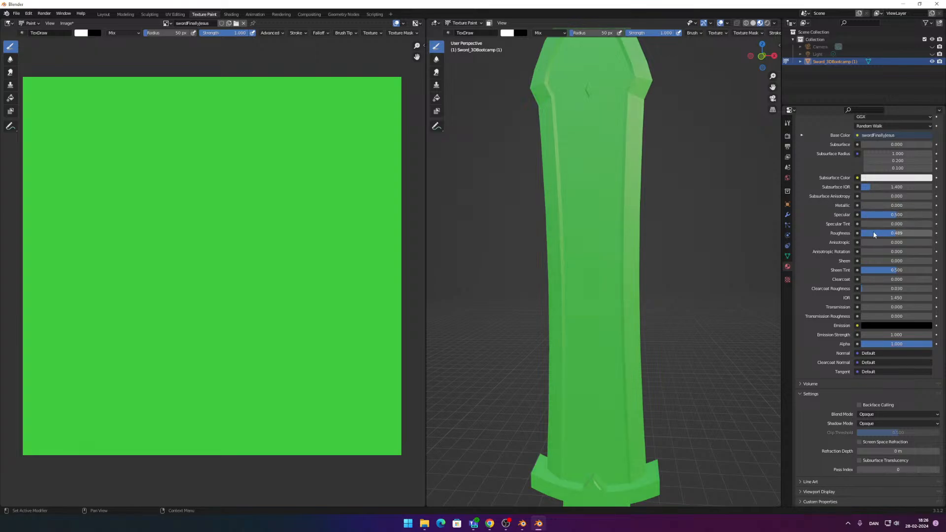
Step: Try a mirror-like finish on the sword material by setting Roughness to 0 and Metallic to 1
drag(894, 234, 861, 236)
middle_drag(728, 212, 669, 196)
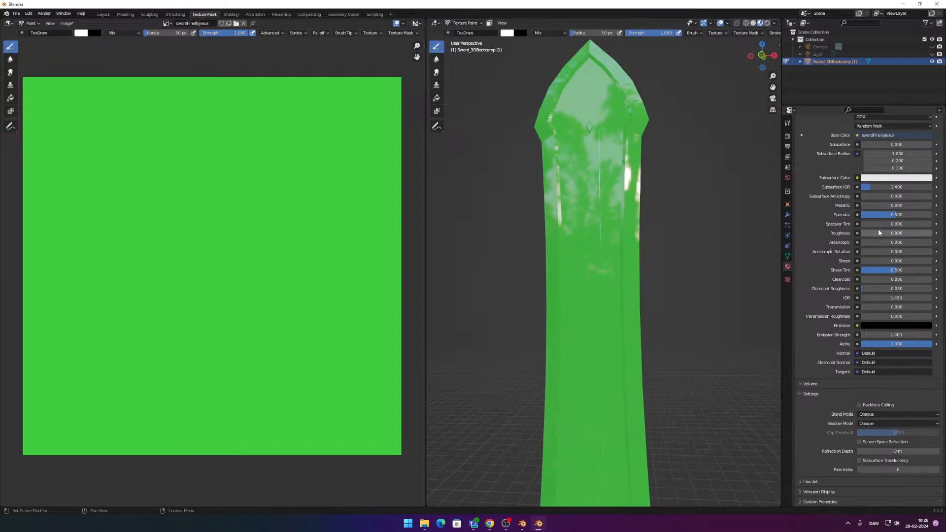
drag(862, 205, 932, 205)
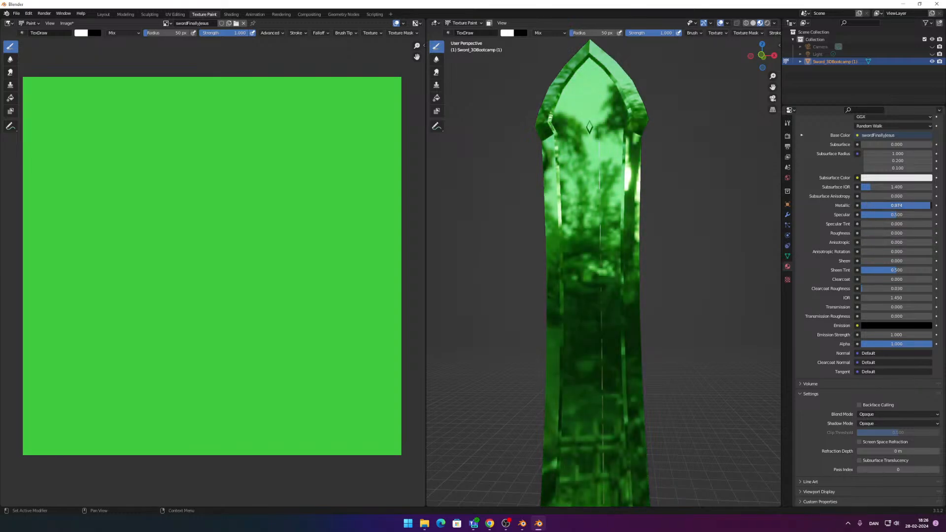
shift+middle_drag(752, 296, 716, 242)
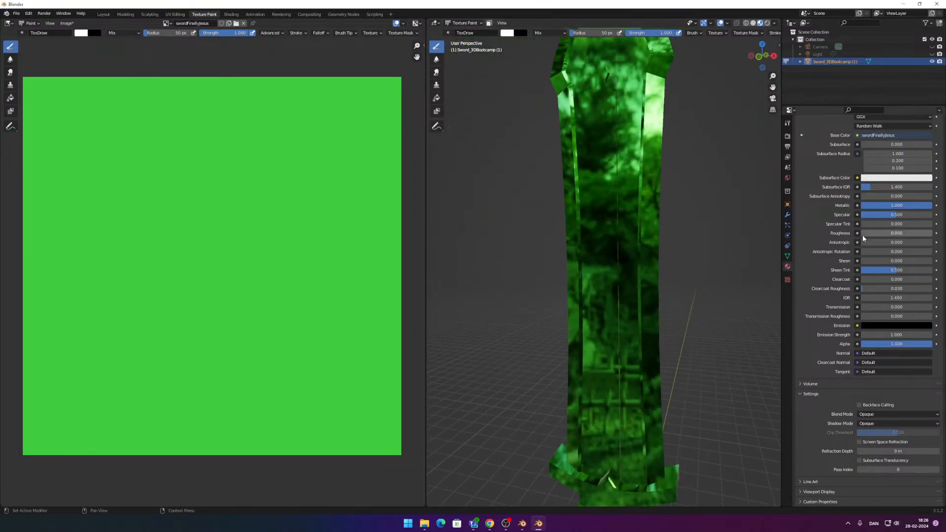
Step: Set the sword material's Metallic to 0.825 and Roughness to 0.103, and inspect the whole sword
drag(881, 233, 896, 233)
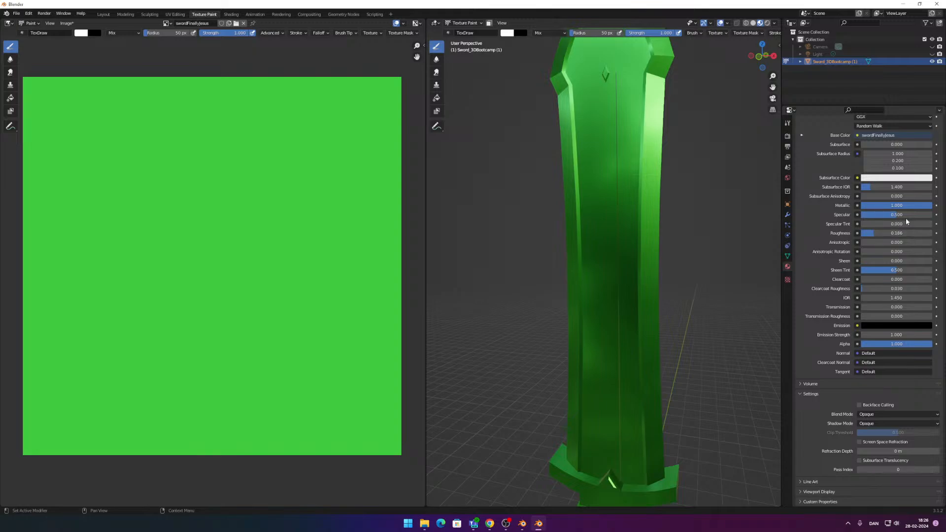
shift+middle_drag(734, 229, 734, 266)
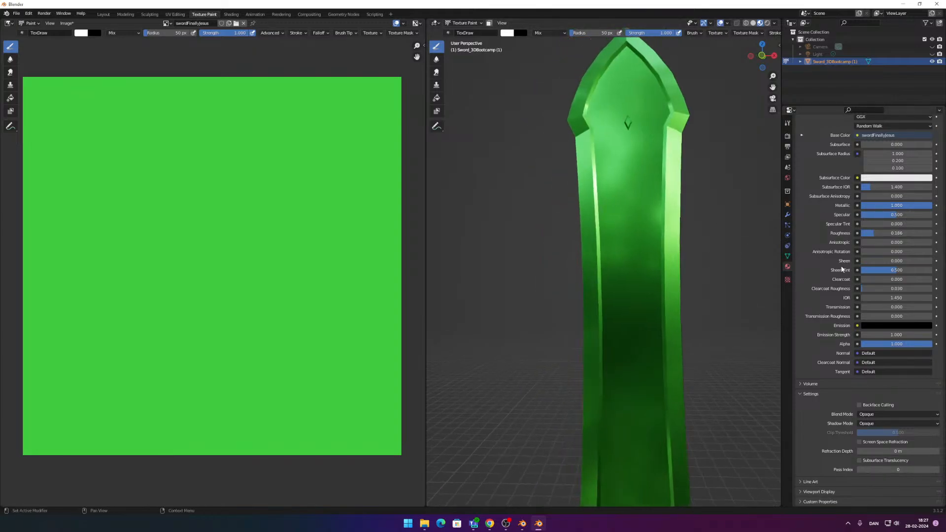
drag(895, 205, 866, 235)
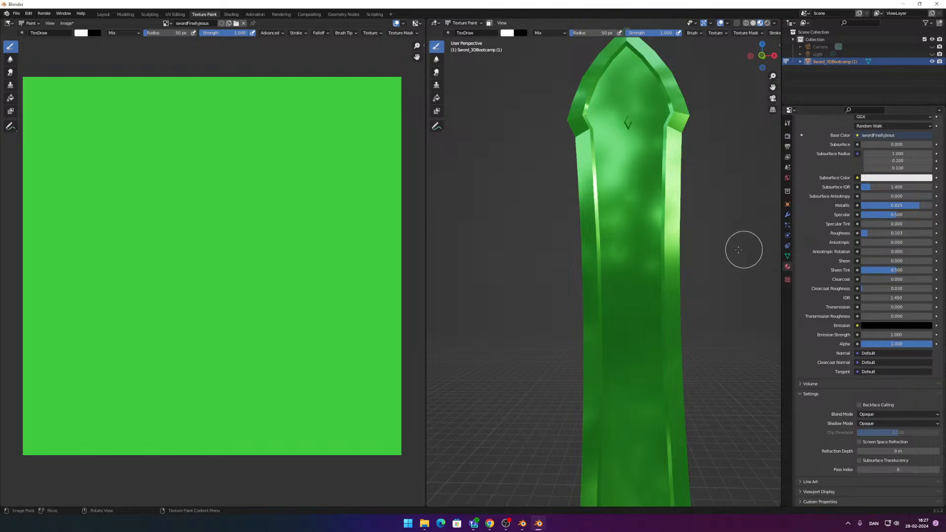
scroll(734, 244, down, 4)
middle_drag(724, 238, 665, 247)
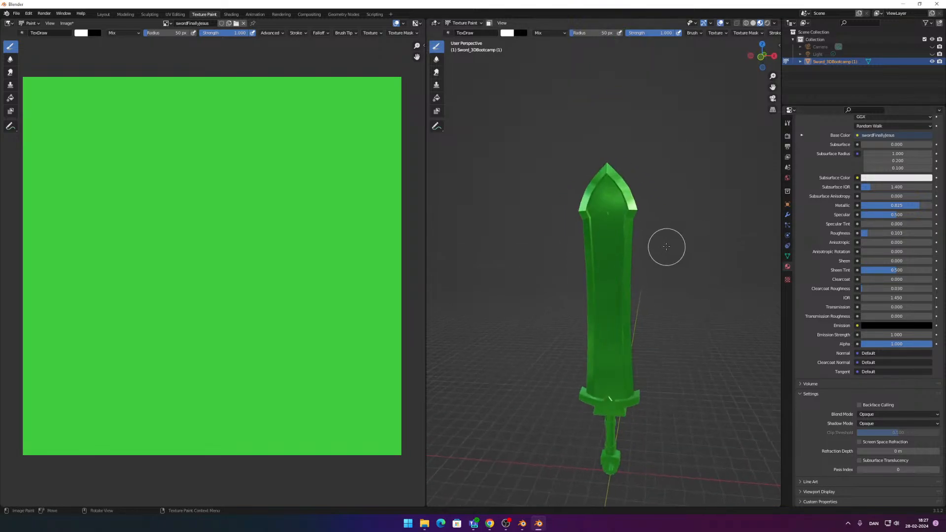
scroll(670, 250, up, 3)
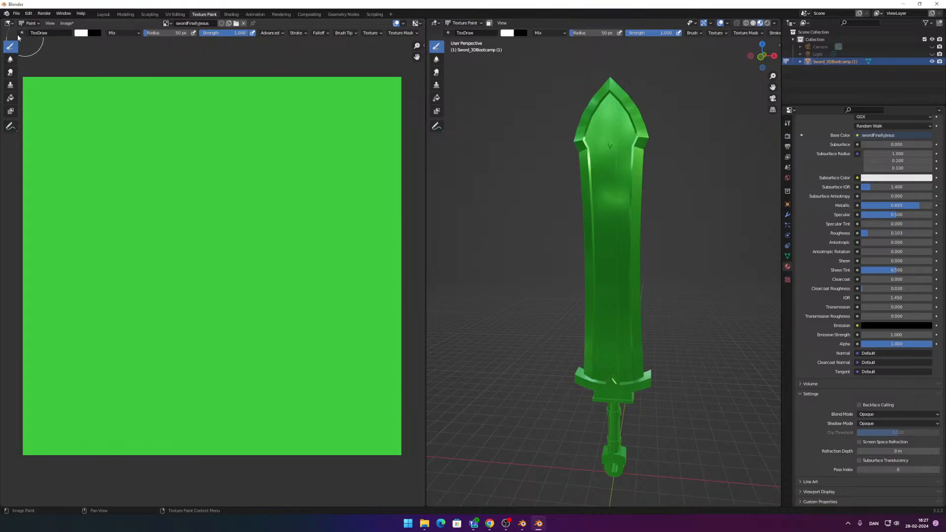
Step: Look through the image editor's view, overlay, display channel and brush blending options for a way to show the sword's UV layout
click(28, 23)
click(51, 24)
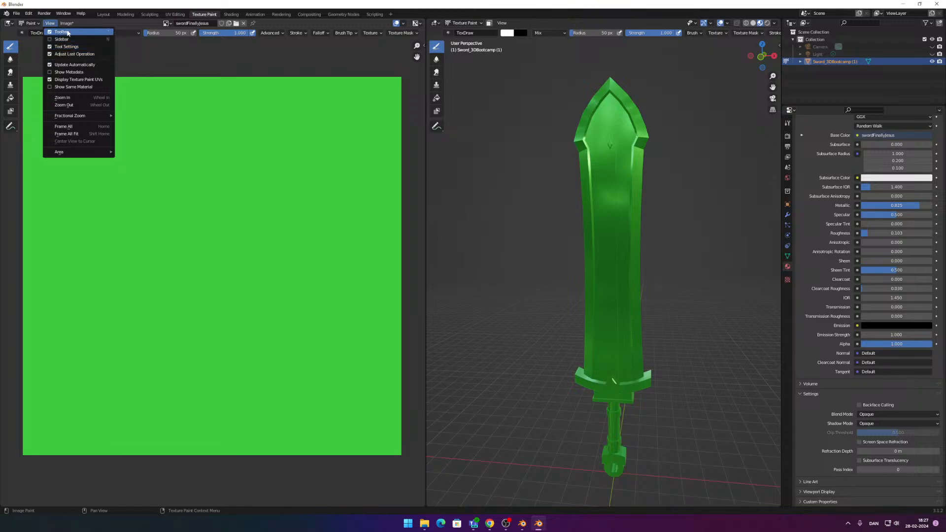
mouse_move(67, 27)
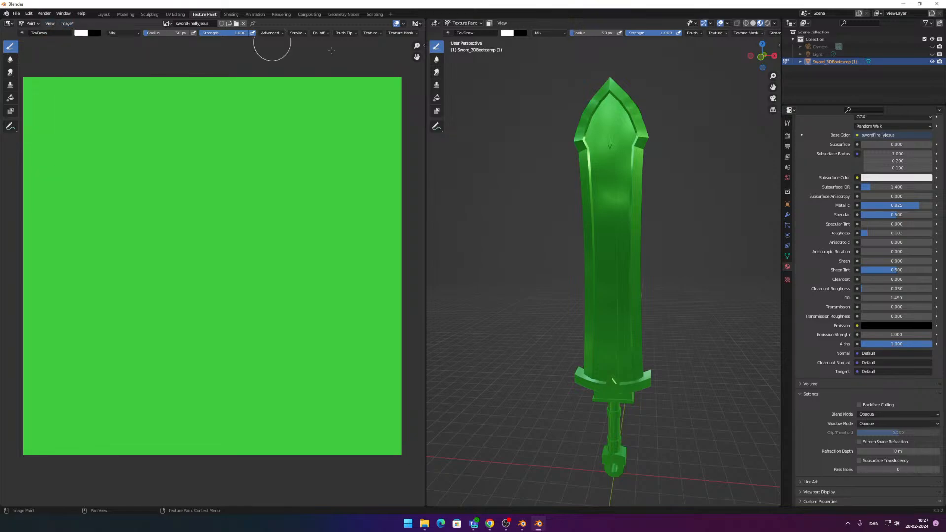
click(403, 24)
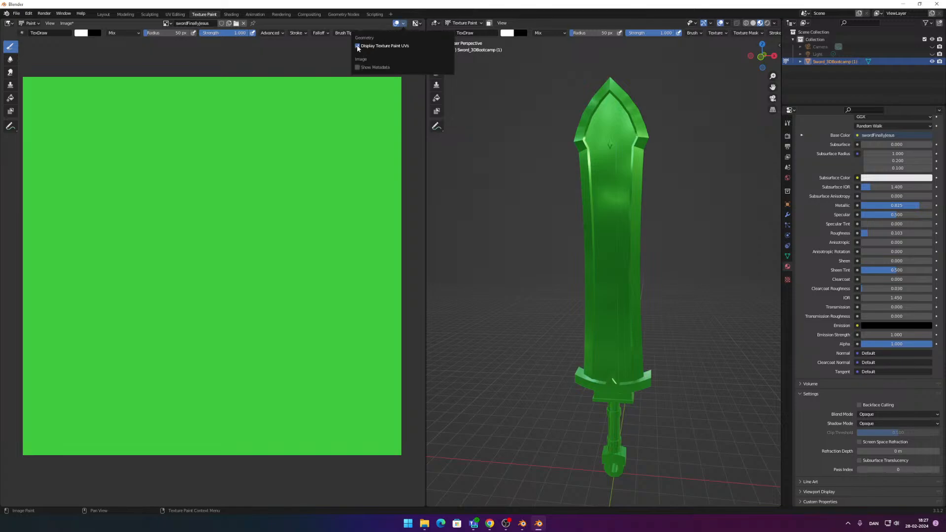
click(402, 24)
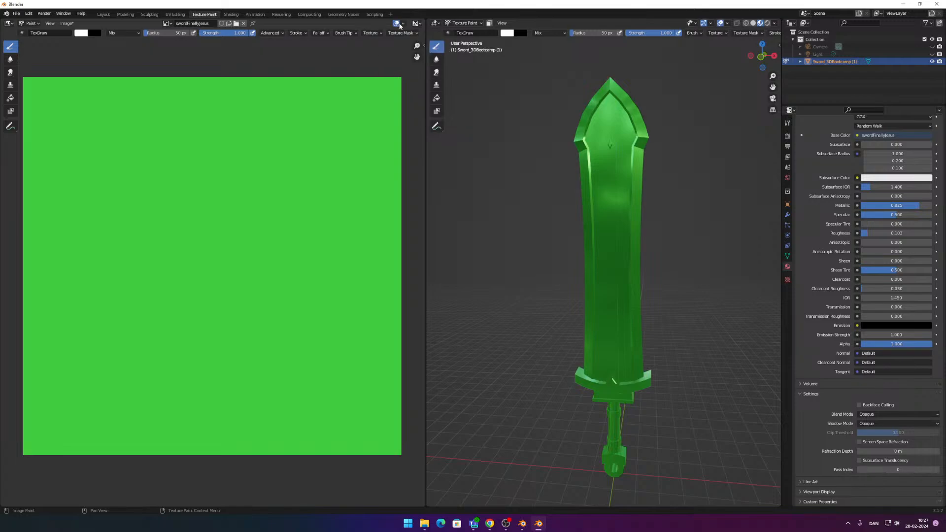
click(400, 25)
click(397, 25)
click(417, 24)
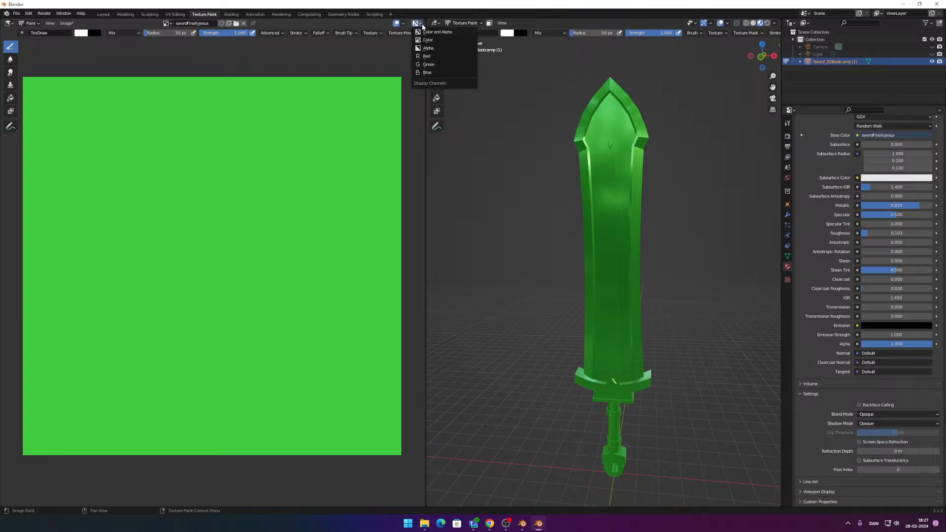
click(427, 40)
click(418, 24)
click(426, 33)
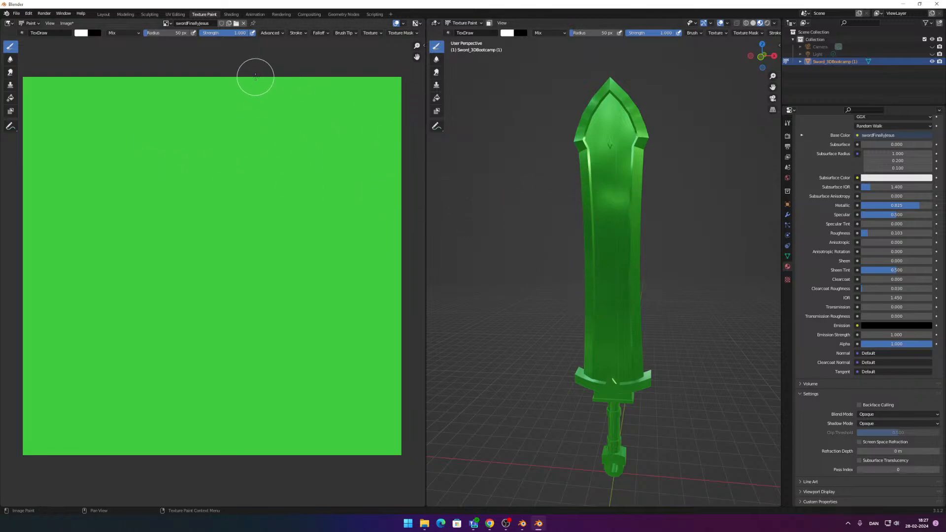
click(127, 33)
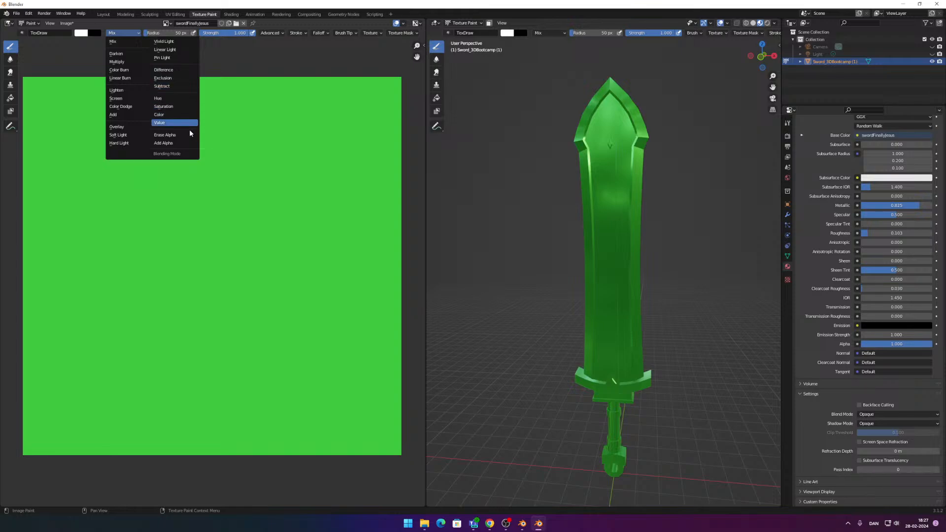
key(Escape)
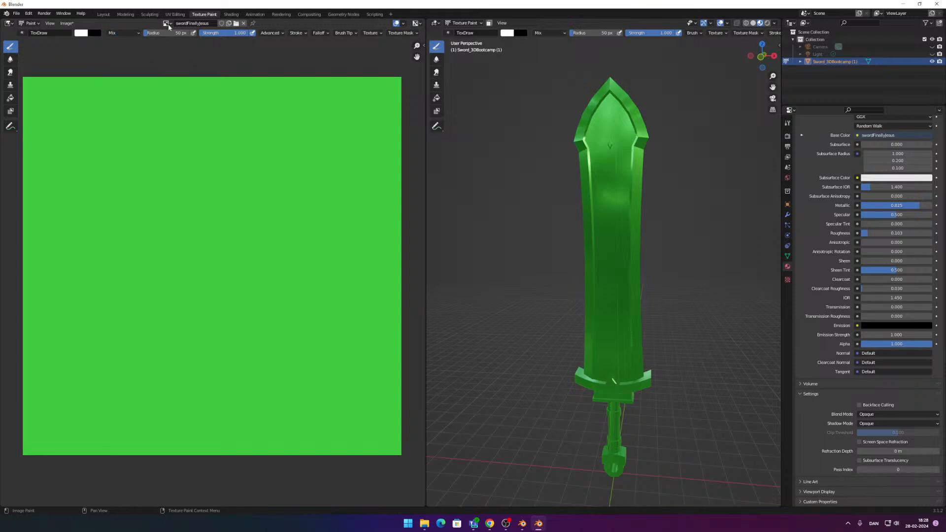
Step: Show the sword's UV layout over the green texture by selecting the entire mesh in Edit Mode, and return to Texture Paint
middle_drag(697, 268, 718, 305)
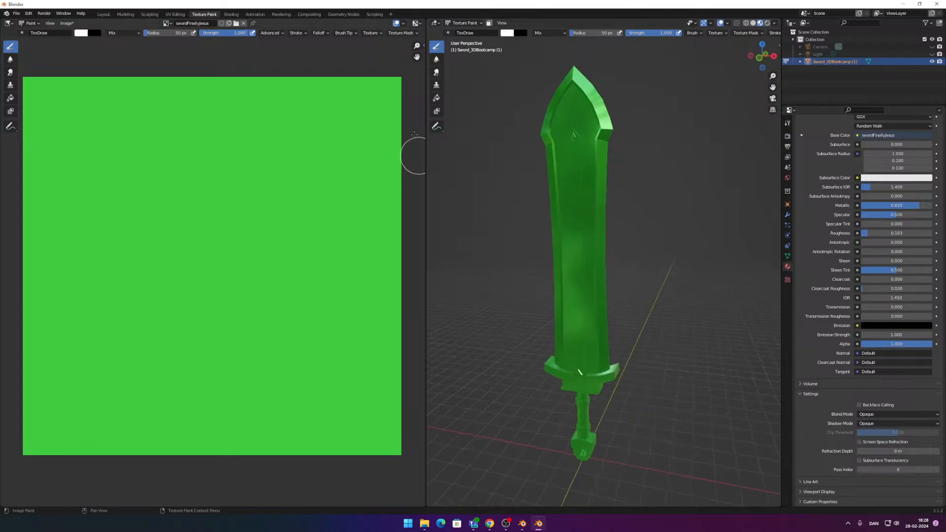
key(Tab)
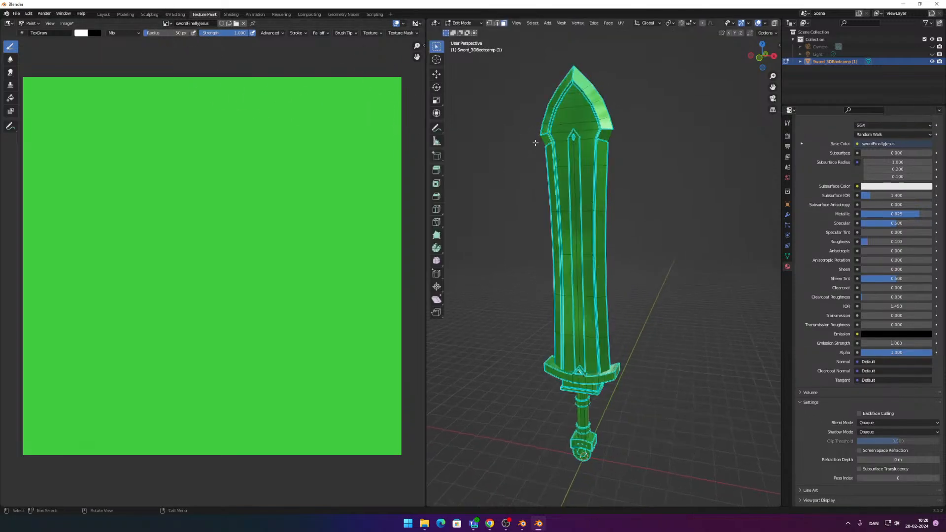
key(a)
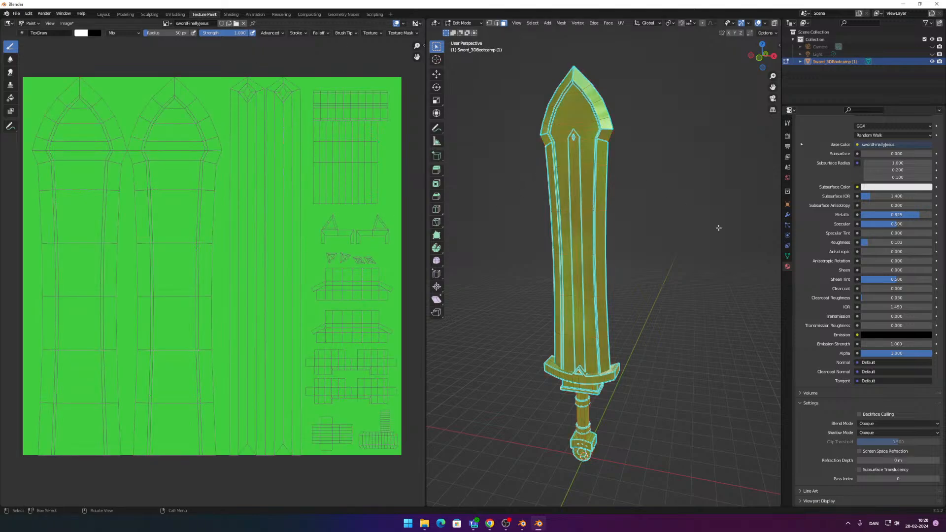
scroll(816, 231, up, 5)
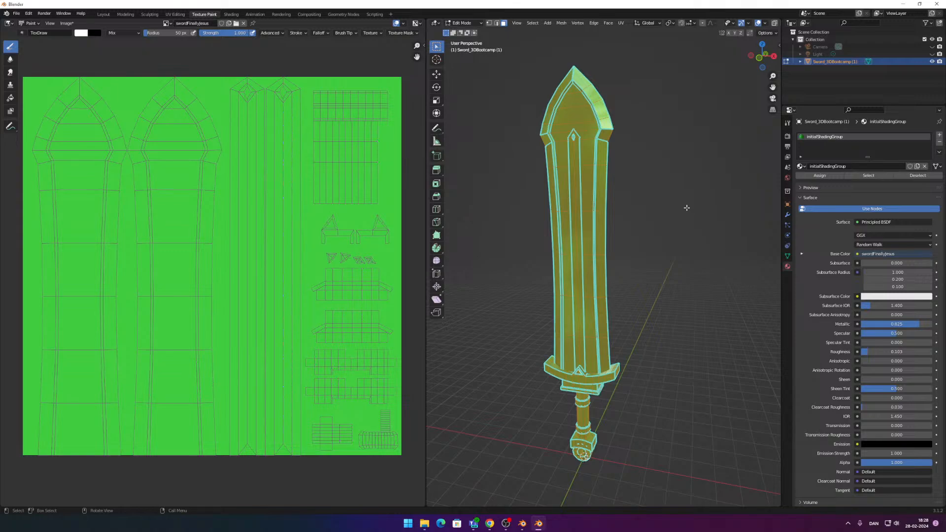
key(Tab)
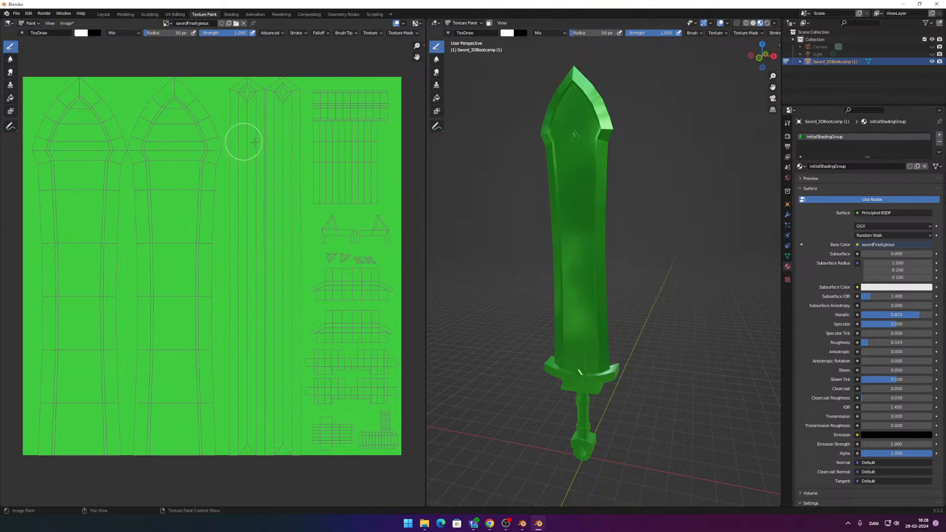
Step: Show the Draw brush's tool settings, including texture slots and color picker, in the Properties editor
click(787, 279)
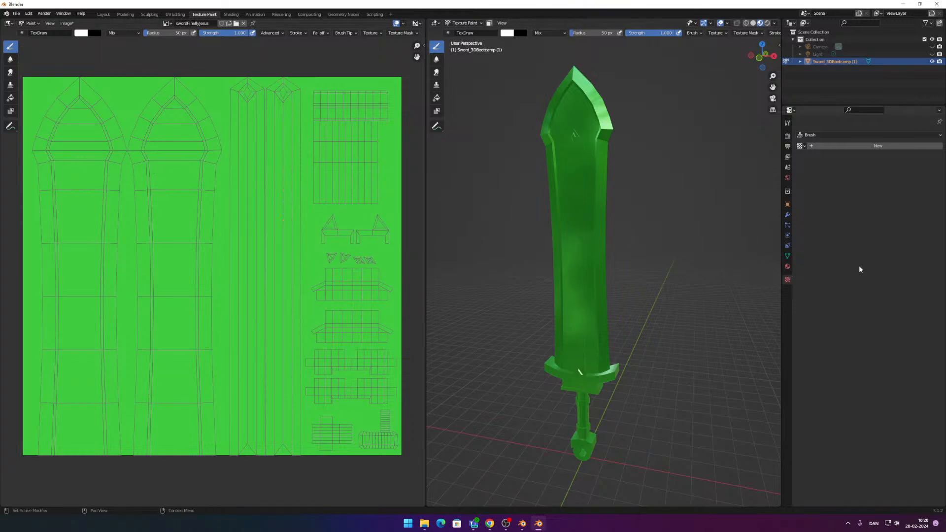
click(787, 266)
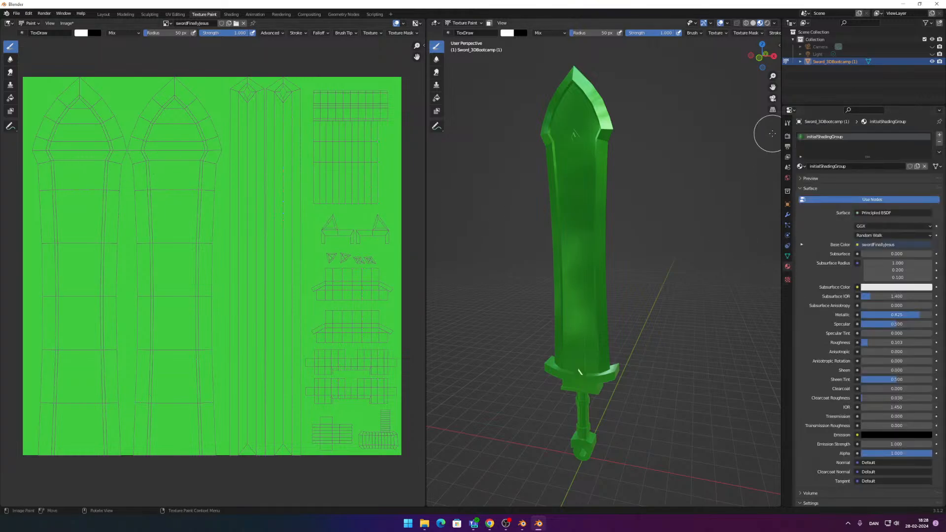
click(787, 123)
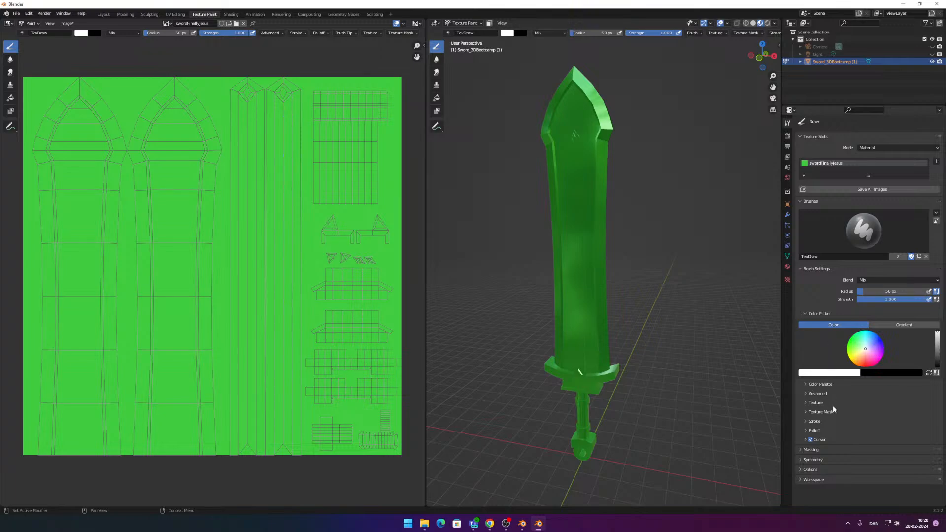
Step: Examine the Draw brush's Texture, Color Palette and Advanced settings
click(814, 403)
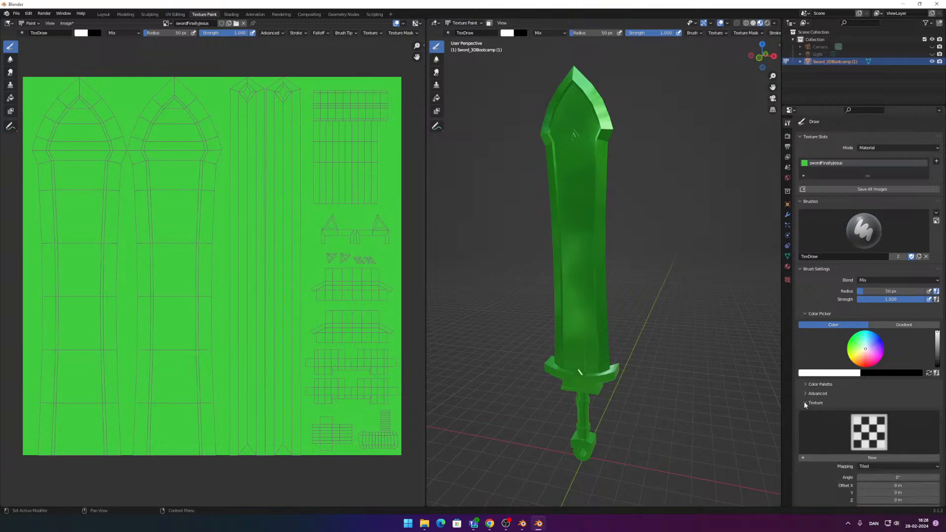
scroll(808, 413, down, 5)
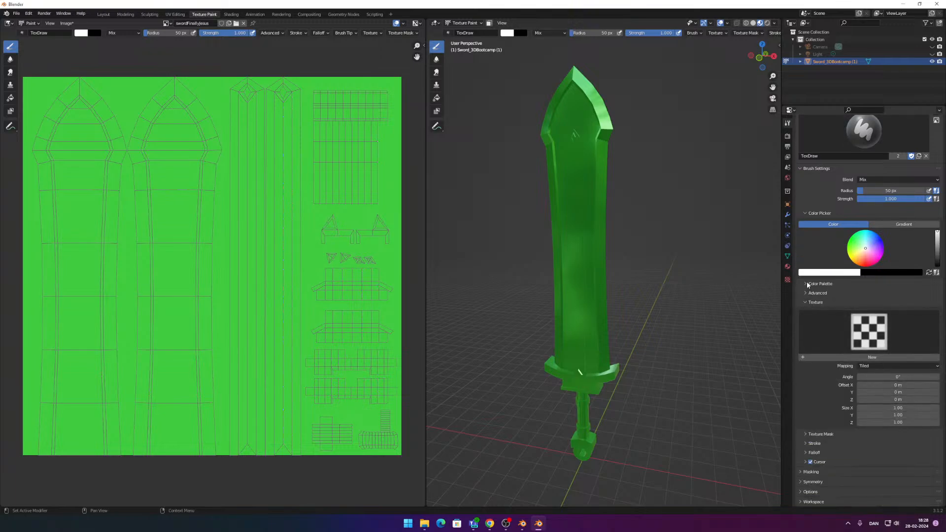
click(807, 283)
click(804, 283)
click(804, 292)
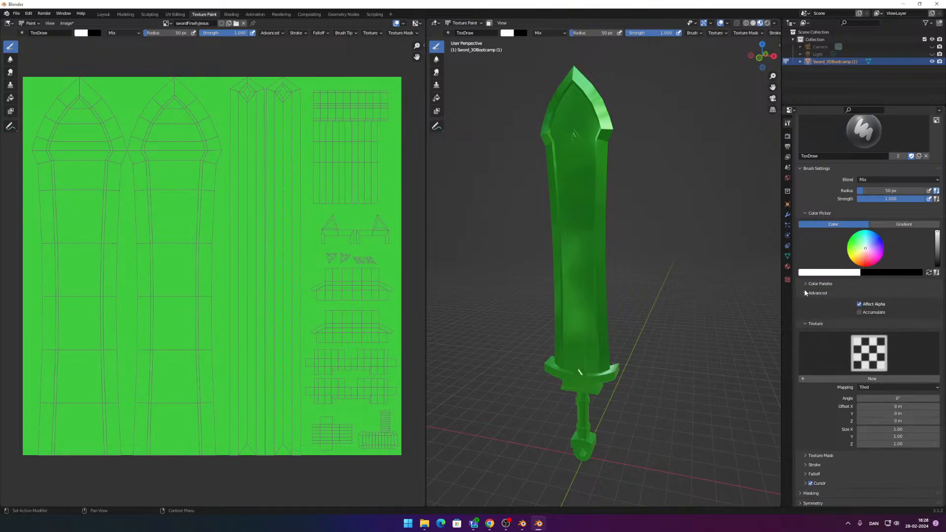
click(804, 292)
click(805, 302)
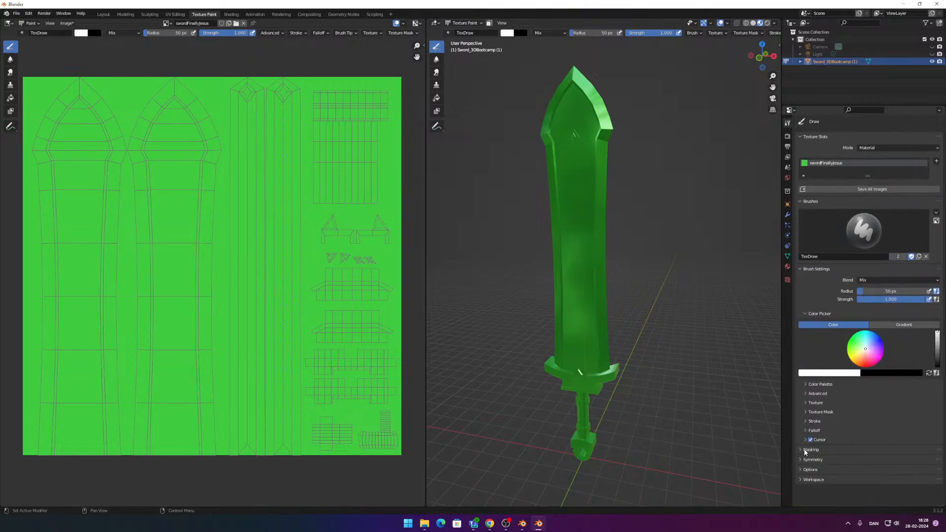
Step: Examine the painting Options and the Draw brush's Cursor, Stroke and Texture Mask settings, leaving only the Stroke settings expanded
click(801, 468)
scroll(801, 469, down, 2)
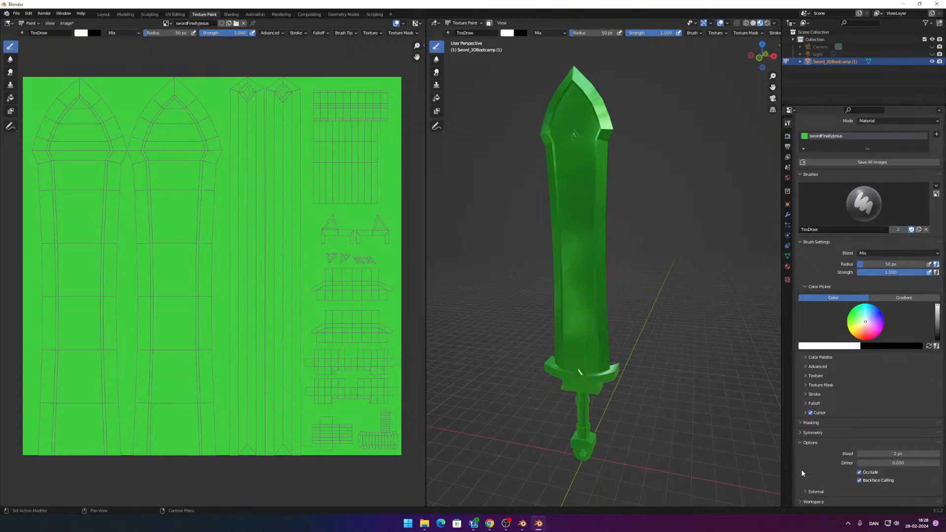
click(800, 443)
click(805, 440)
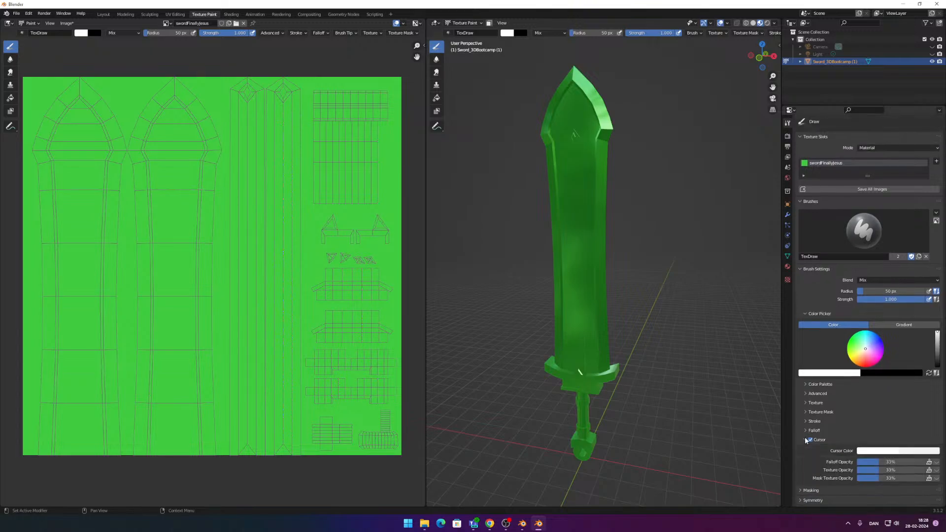
click(805, 440)
click(805, 420)
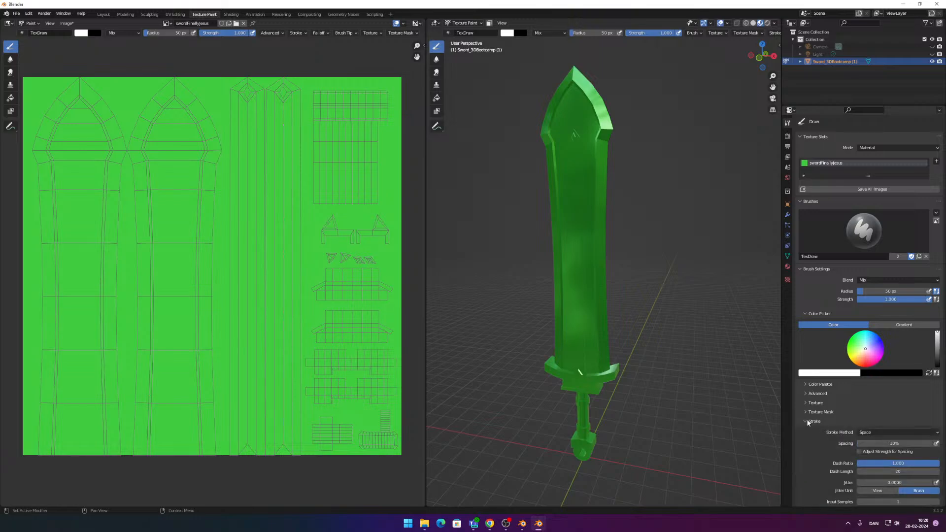
scroll(806, 419, down, 2)
scroll(806, 421, down, 2)
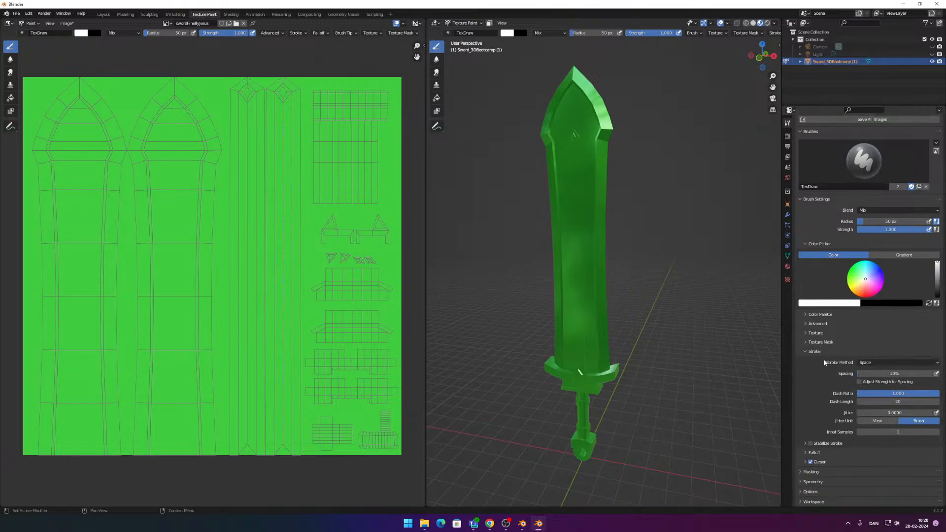
click(803, 341)
scroll(802, 341, down, 1)
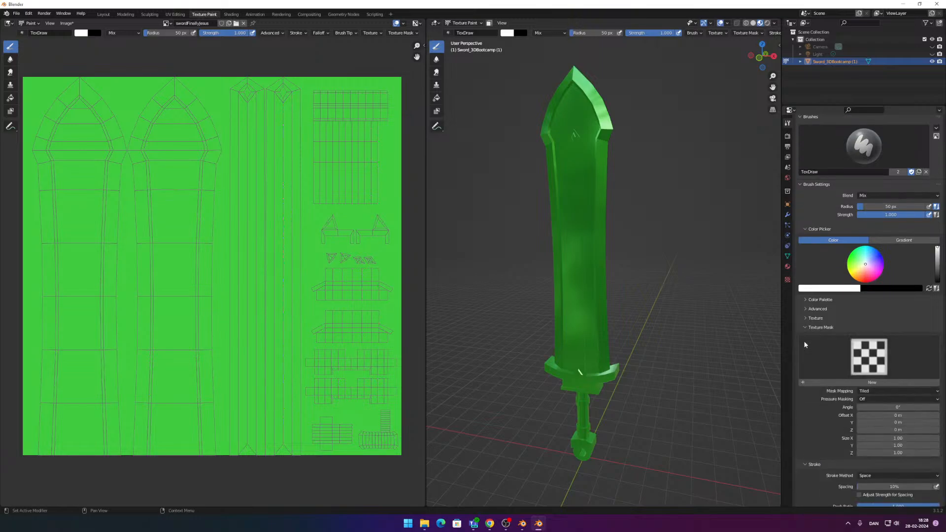
click(803, 327)
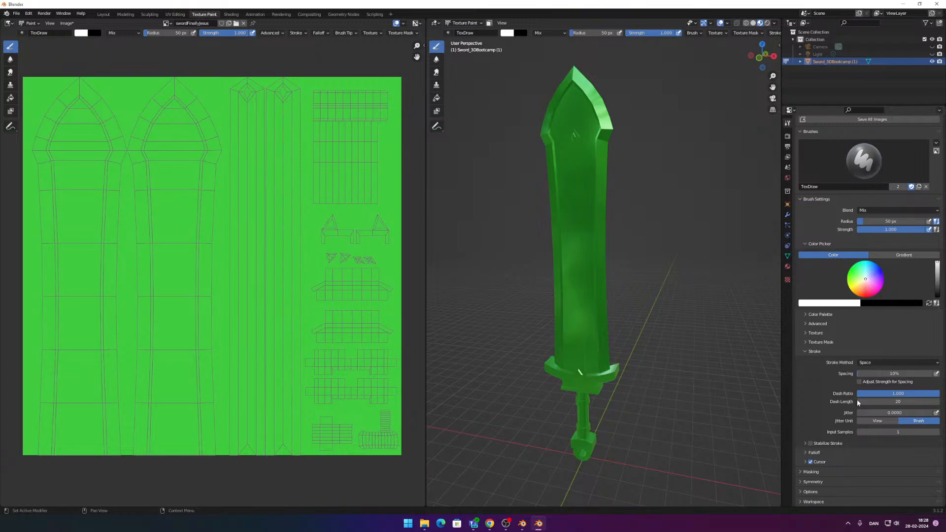
Step: Pick a light red for the Draw brush, and set the Fill tool's color to dark green with a value of 0.393
drag(850, 282, 865, 288)
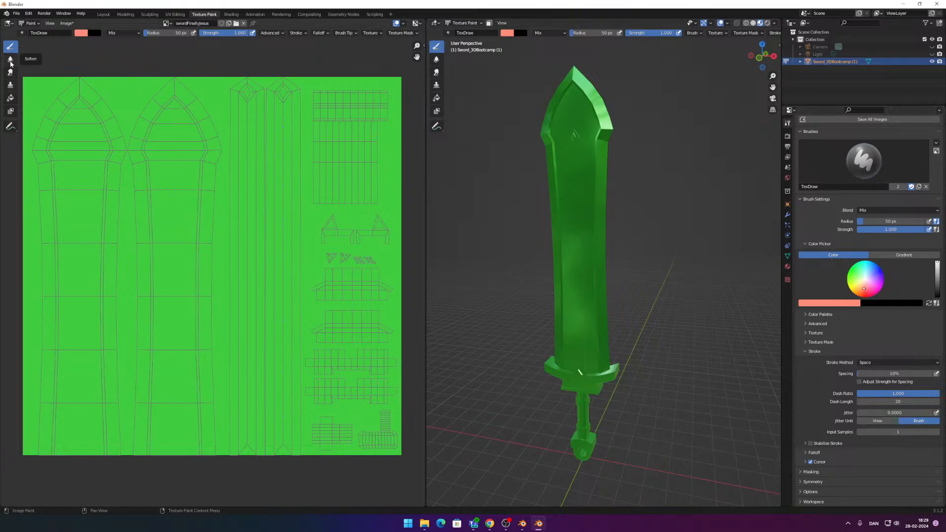
click(11, 98)
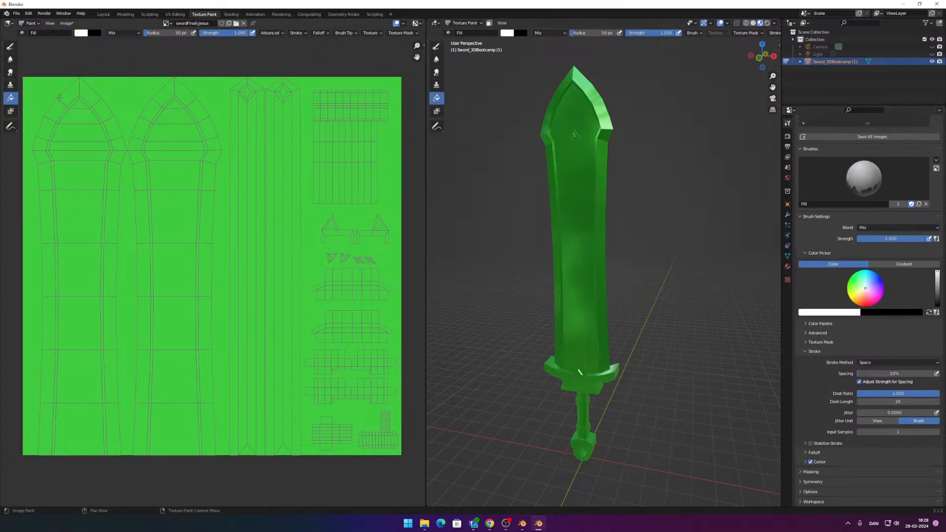
middle_drag(651, 206, 663, 196)
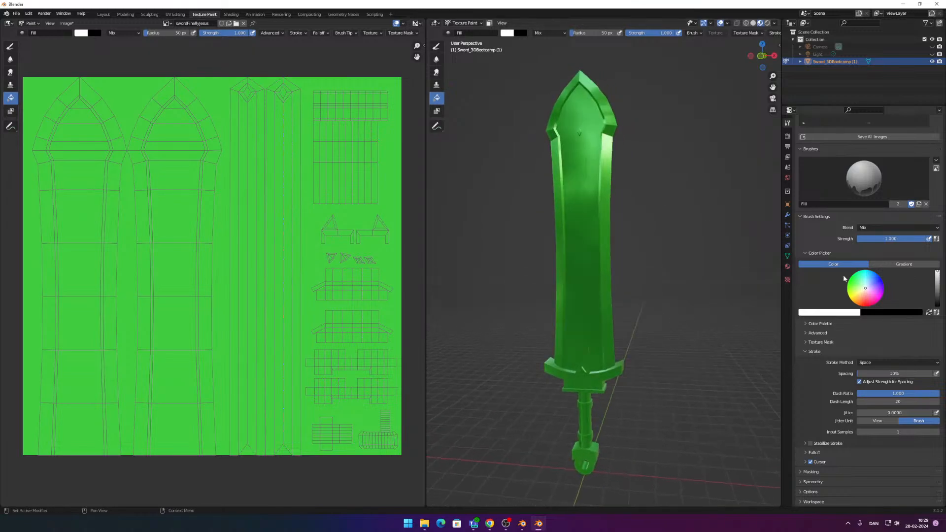
drag(866, 292, 855, 282)
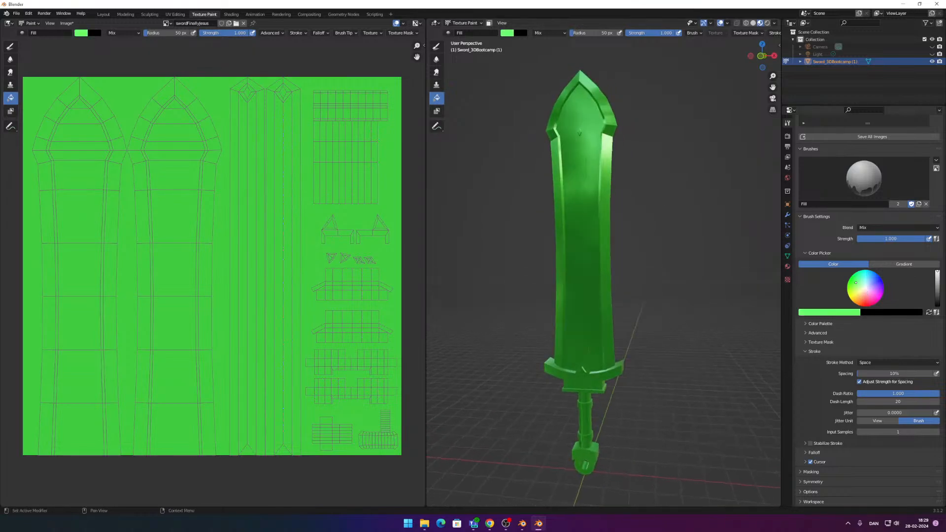
click(846, 313)
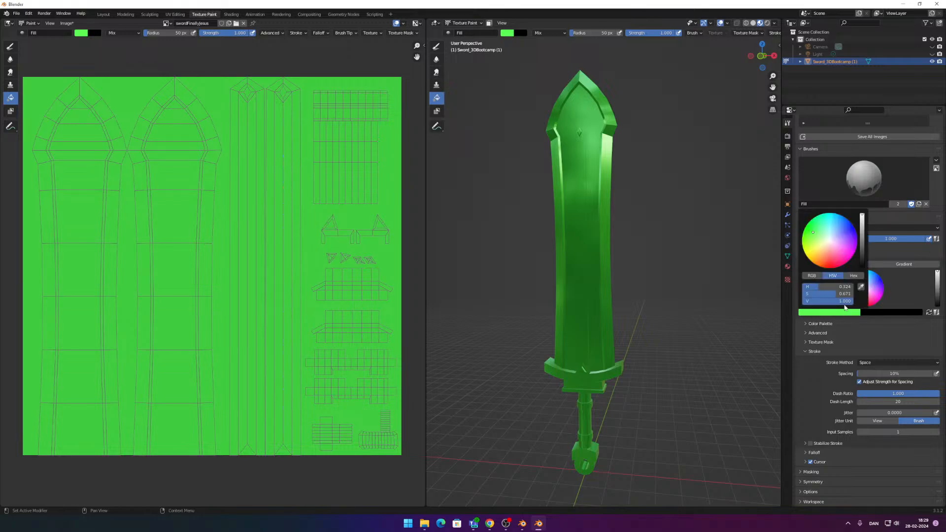
click(821, 231)
mouse_move(832, 304)
mouse_down()
mouse_move(798, 304)
mouse_move(820, 301)
mouse_up()
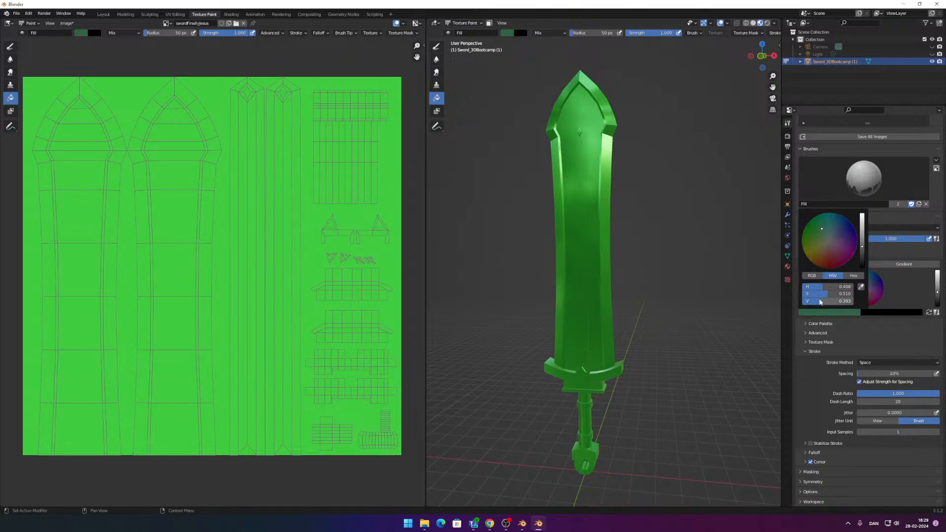
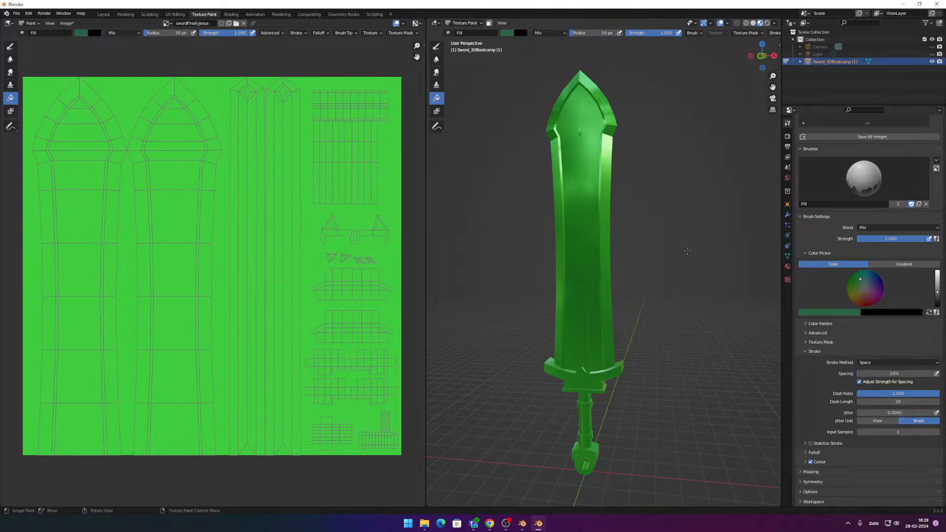
Step: Try filling the whole sword texture with the dark green, undo the fill and return to the Draw brush
click(184, 164)
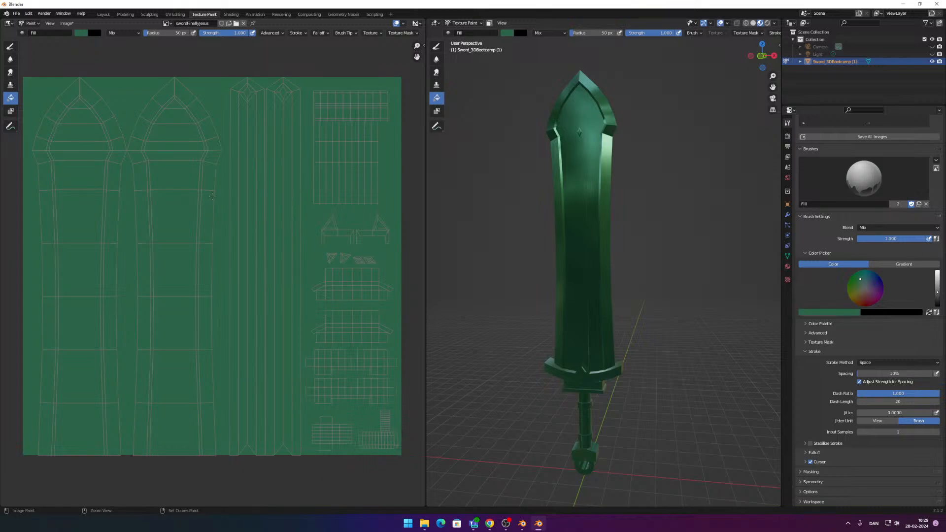
key(ctrl+z)
click(11, 46)
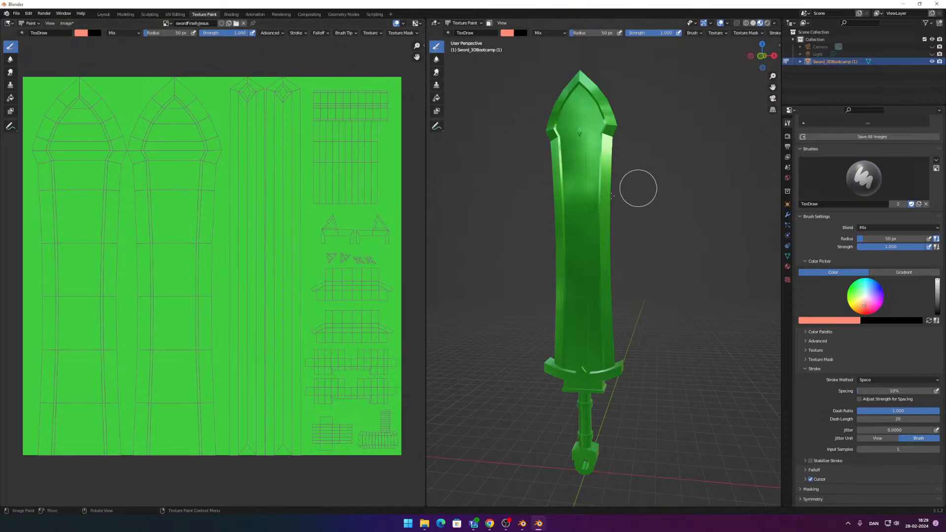
Step: Widen the image editor beside the 3D viewport, and review the Draw brush's settings after briefly switching to the Soften tool
drag(426, 223, 494, 223)
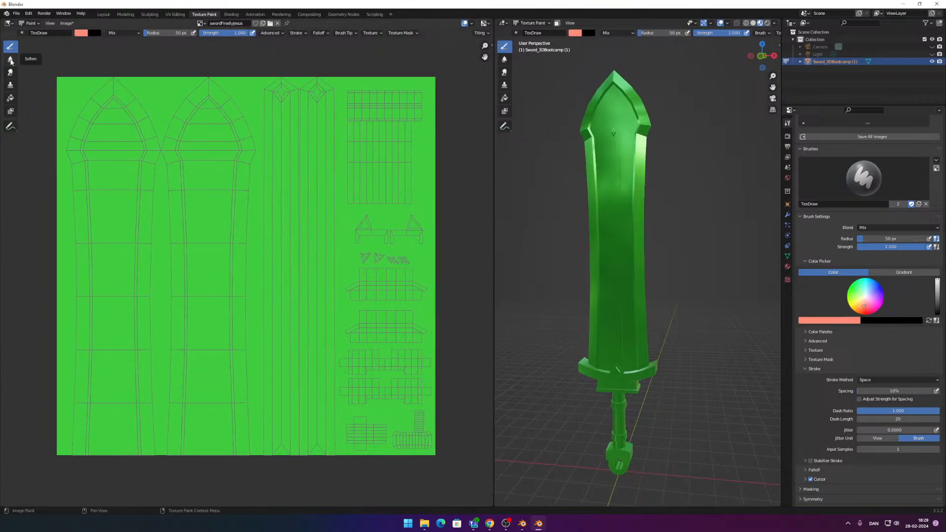
click(10, 59)
click(10, 47)
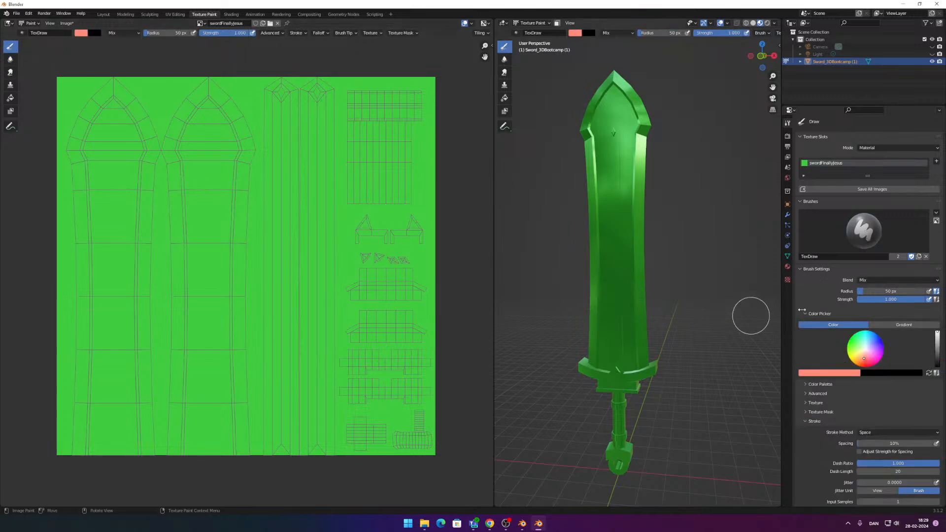
scroll(832, 300, down, 3)
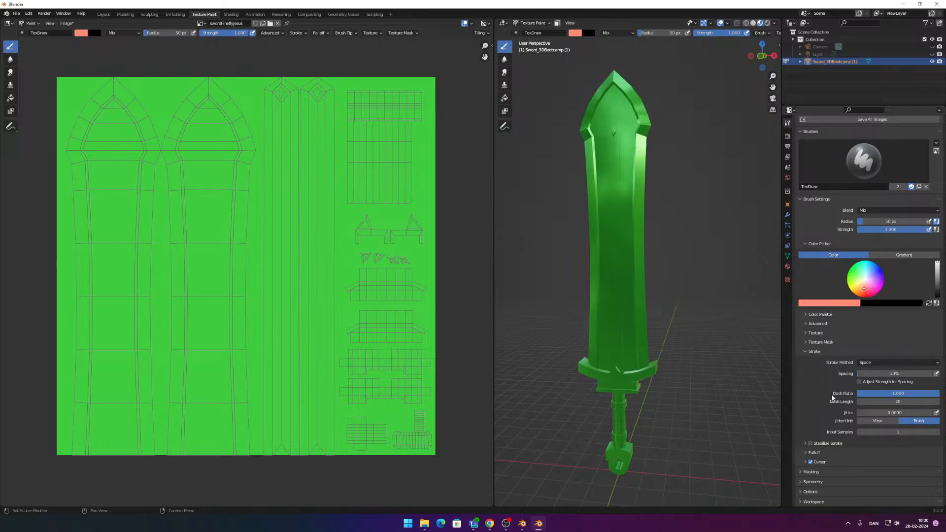
scroll(835, 348, up, 3)
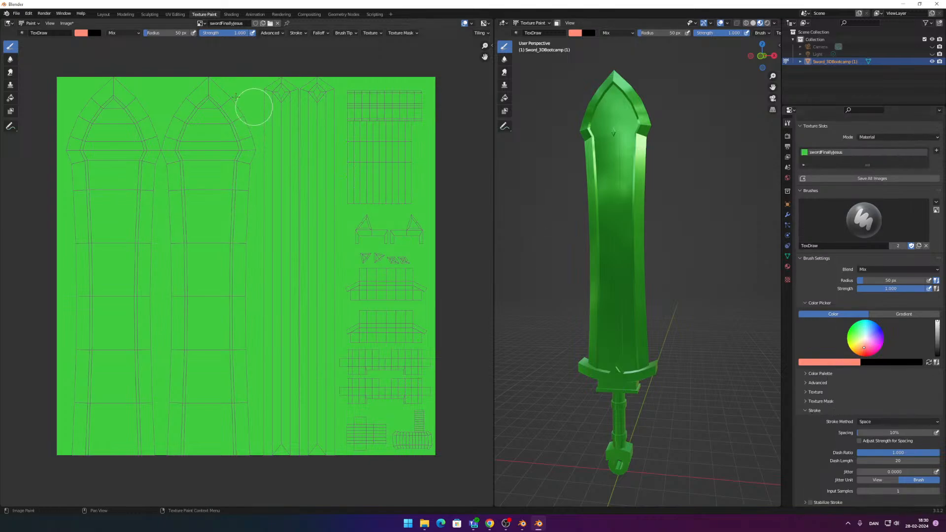
Step: Set the Draw brush's color to a muted bluish green, about hue 0.43 and saturation 0.61, and its radius to 20 px
click(81, 33)
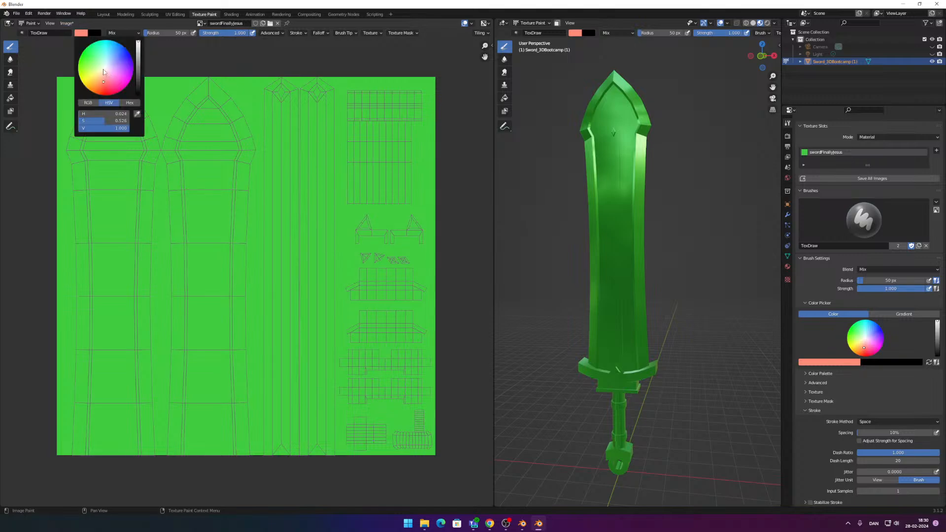
click(97, 59)
click(93, 50)
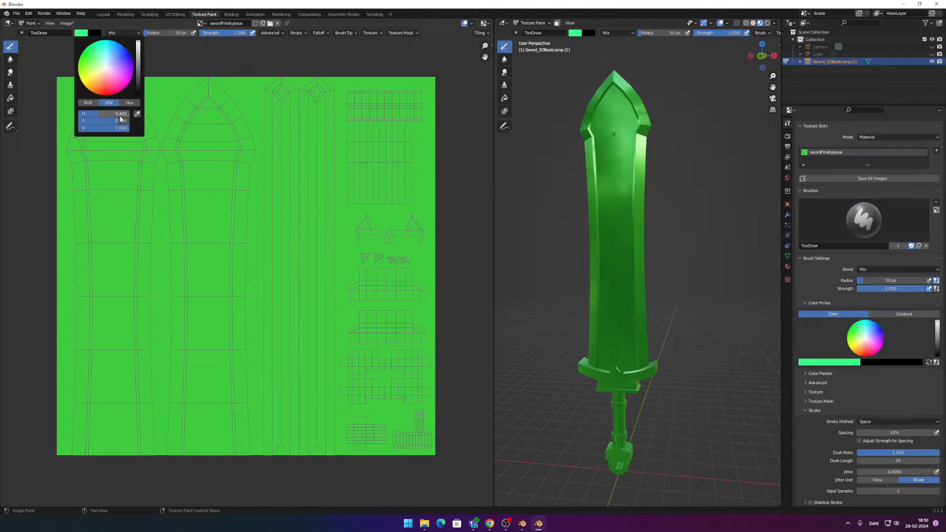
drag(112, 128, 94, 128)
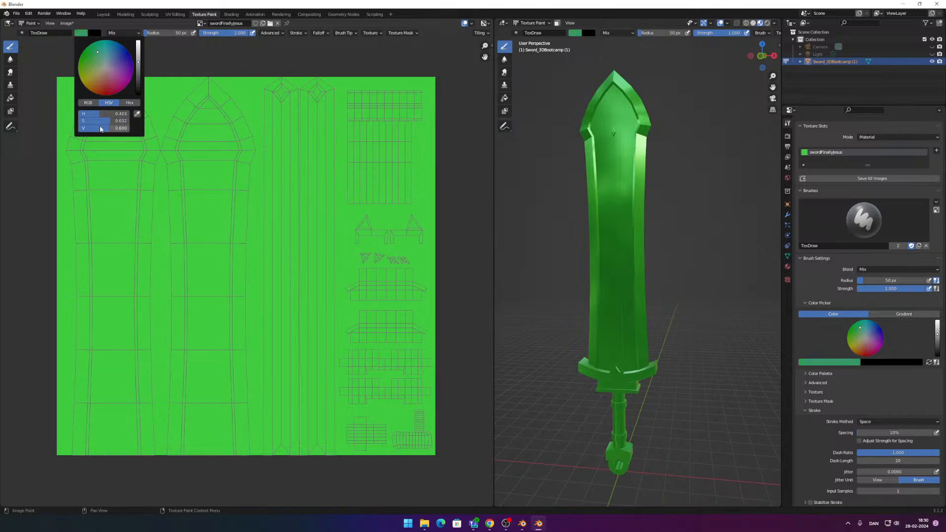
drag(100, 129, 96, 129)
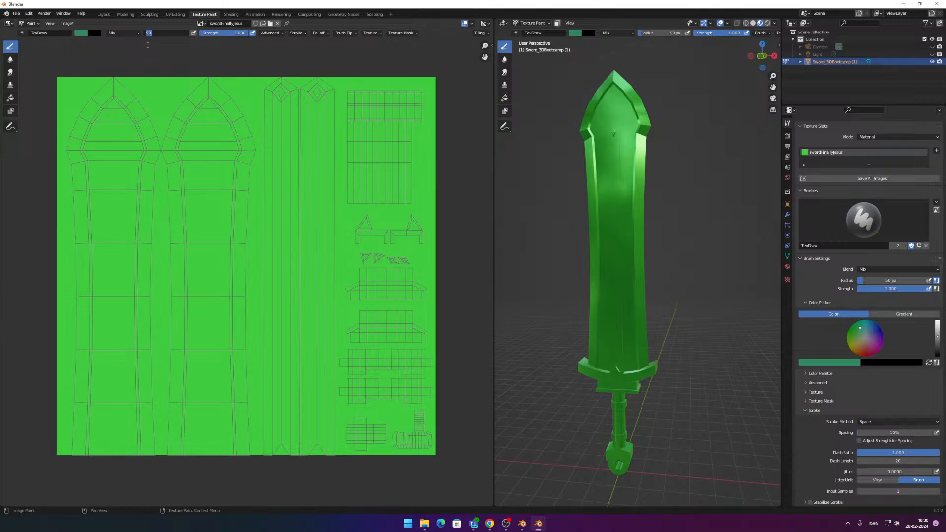
text(20)
key(Return)
Step: Try a stroke along the blade tip's inner edge in the UV image and another on the 3D model, undoing both
scroll(163, 239, up, 2)
scroll(154, 242, up, 2)
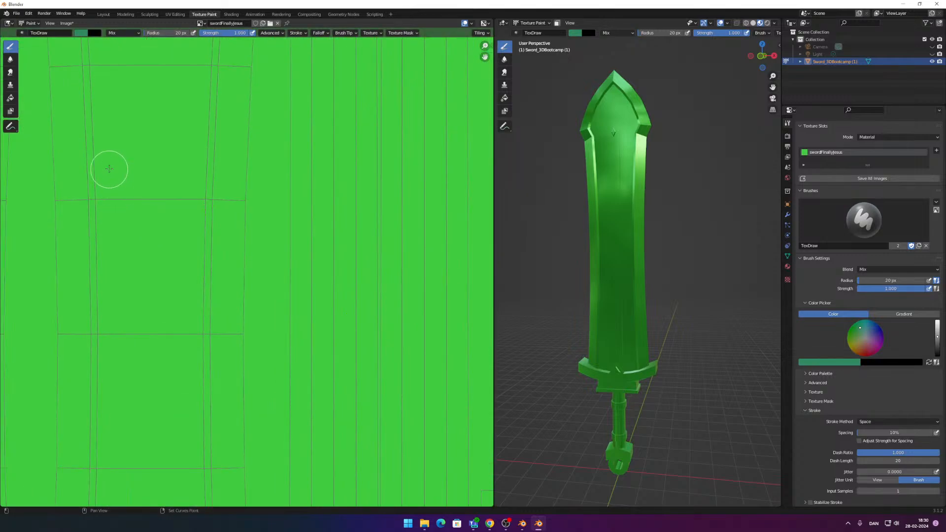
middle_drag(110, 171, 318, 281)
middle_drag(213, 183, 341, 335)
scroll(285, 216, up, 3)
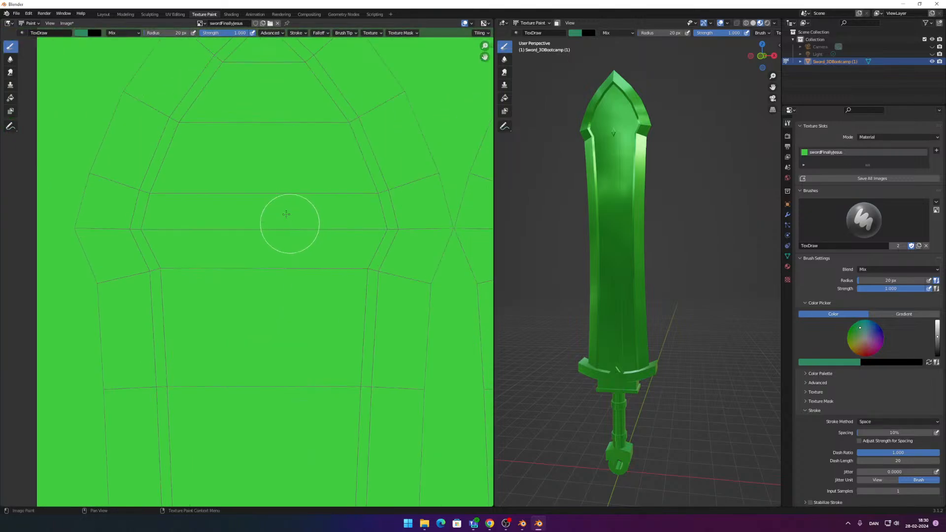
middle_drag(266, 157, 256, 256)
scroll(255, 255, down, 1)
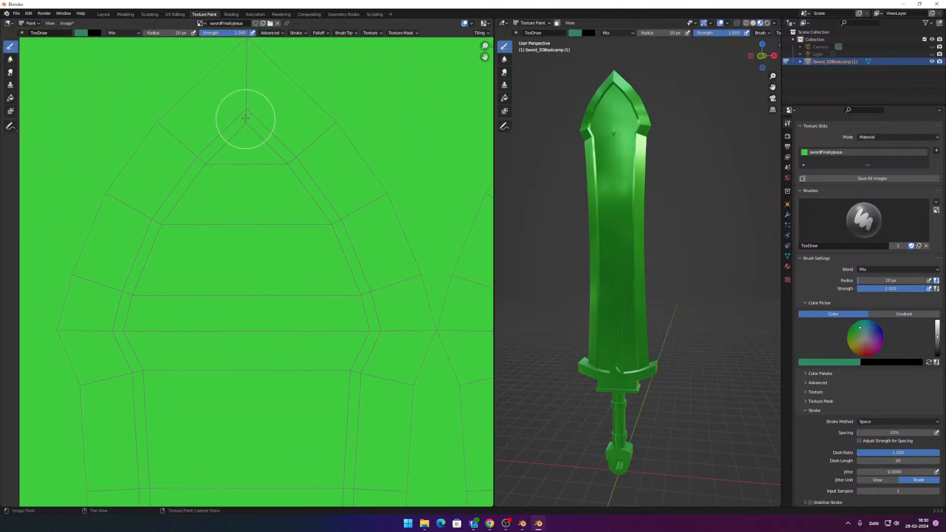
drag(250, 109, 158, 217)
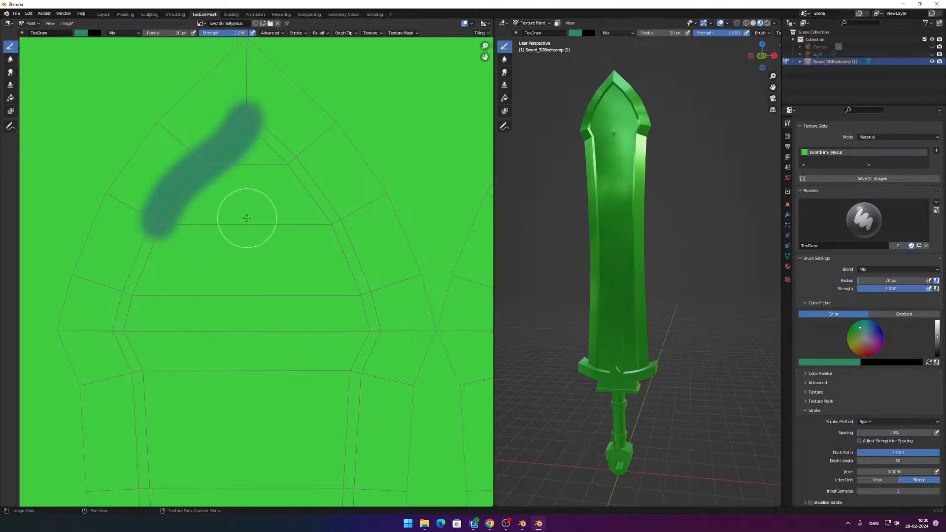
key(ctrl+z)
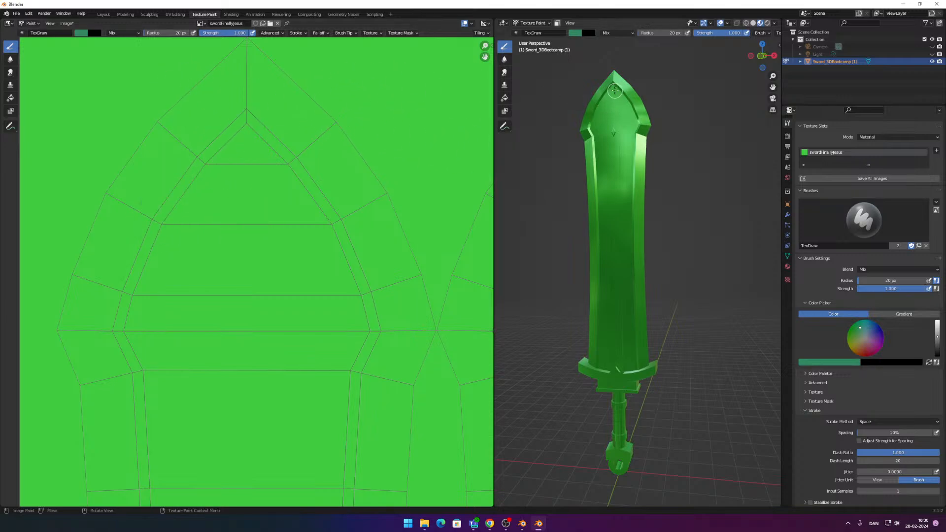
drag(610, 89, 590, 131)
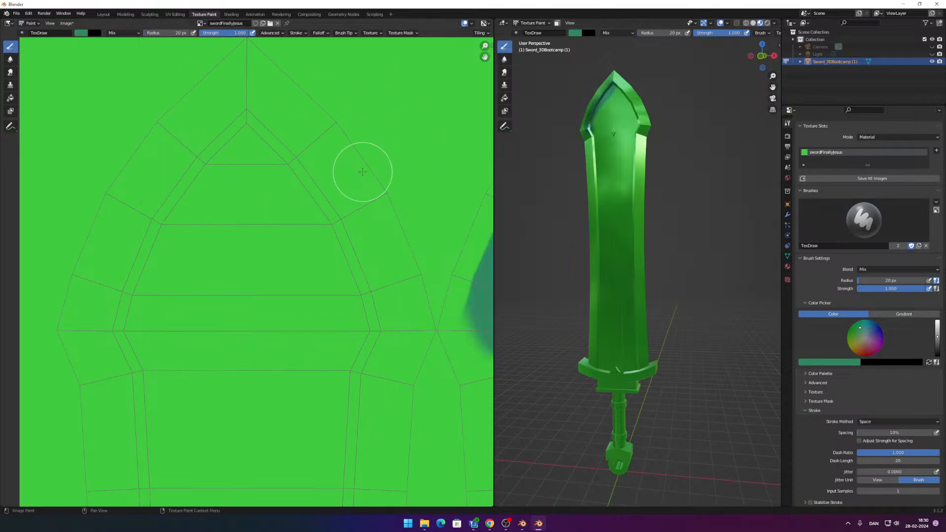
key(ctrl+z)
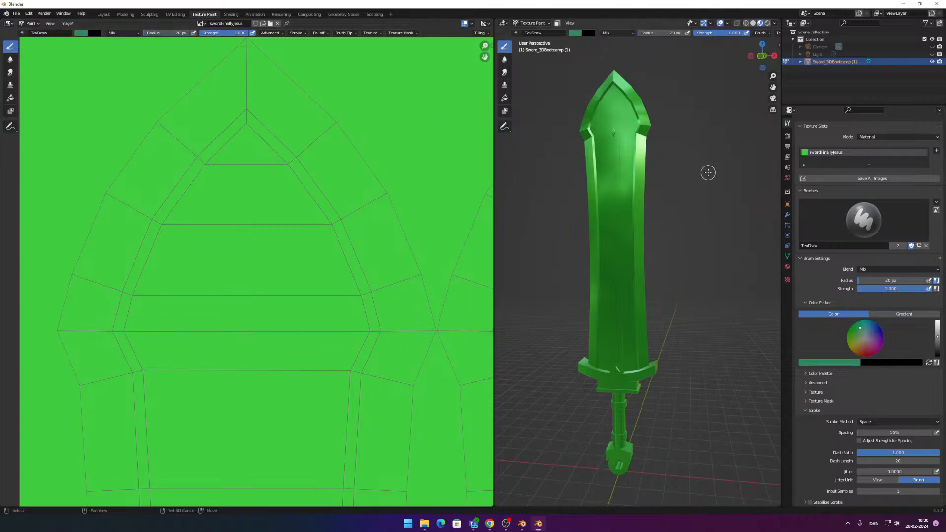
Step: Examine the blade tip up close on the opposite side of the sword in the 3D viewport
middle_drag(701, 186, 591, 182)
scroll(591, 181, down, 3)
scroll(591, 181, up, 3)
shift+middle_drag(639, 143, 686, 202)
scroll(665, 105, up, 4)
shift+middle_drag(697, 76, 703, 249)
scroll(703, 250, up, 2)
shift+middle_drag(660, 85, 705, 68)
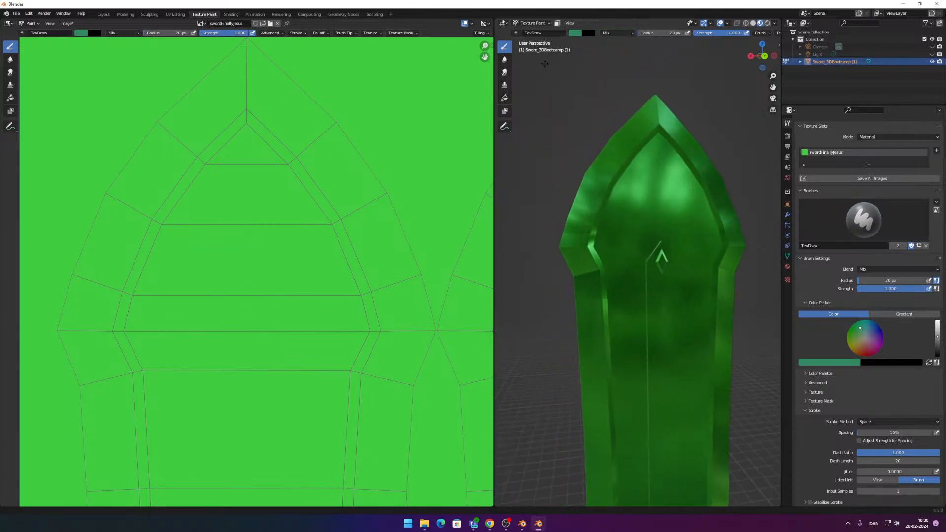
Step: Set the Draw brush's radius to 10 px and paint lines along both inner edges of the blade tip in the UV image, meeting at the point
scroll(675, 199, down, 1)
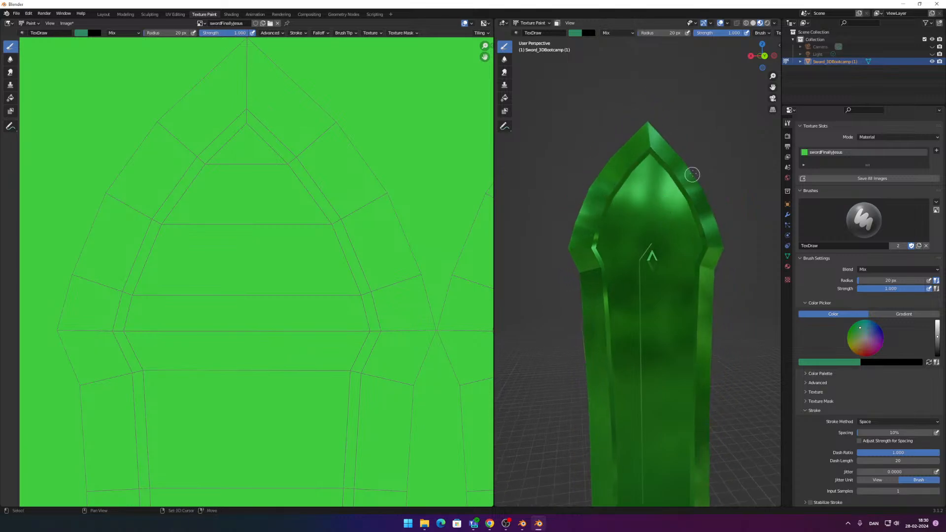
shift+middle_drag(700, 137, 694, 129)
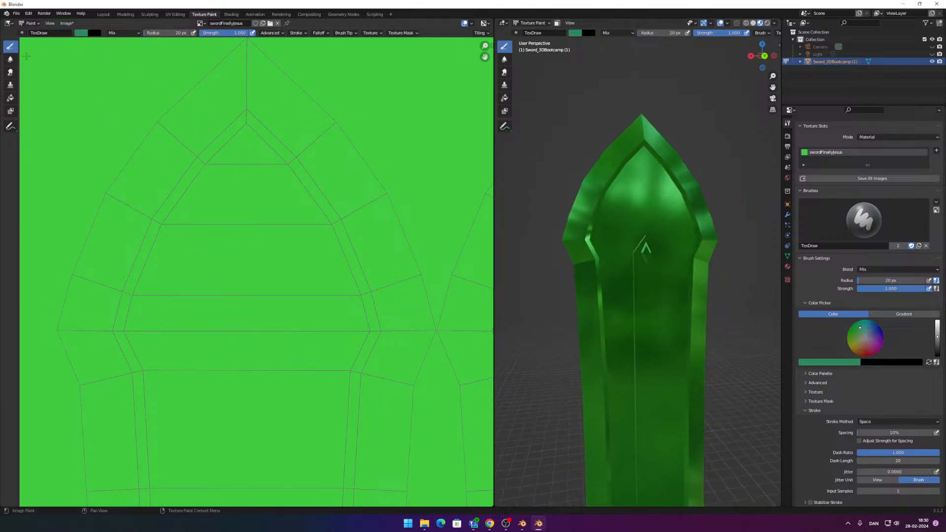
click(180, 33)
text(10)
key(Return)
mouse_move(246, 117)
mouse_down()
mouse_move(195, 169)
mouse_move(123, 291)
mouse_move(117, 329)
mouse_move(137, 380)
mouse_move(148, 499)
mouse_up()
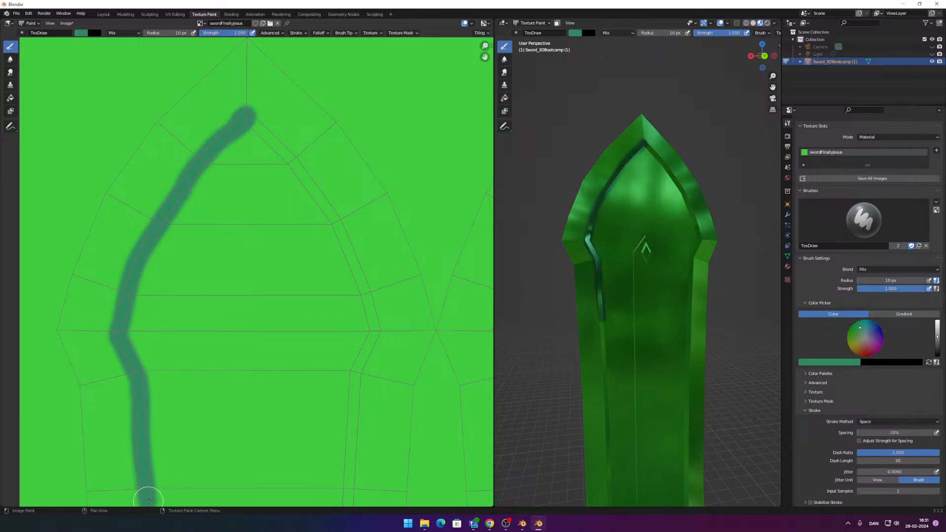
mouse_move(246, 117)
mouse_down()
mouse_move(318, 200)
mouse_move(373, 318)
mouse_move(355, 376)
mouse_move(347, 504)
mouse_move(355, 365)
mouse_move(371, 317)
mouse_up()
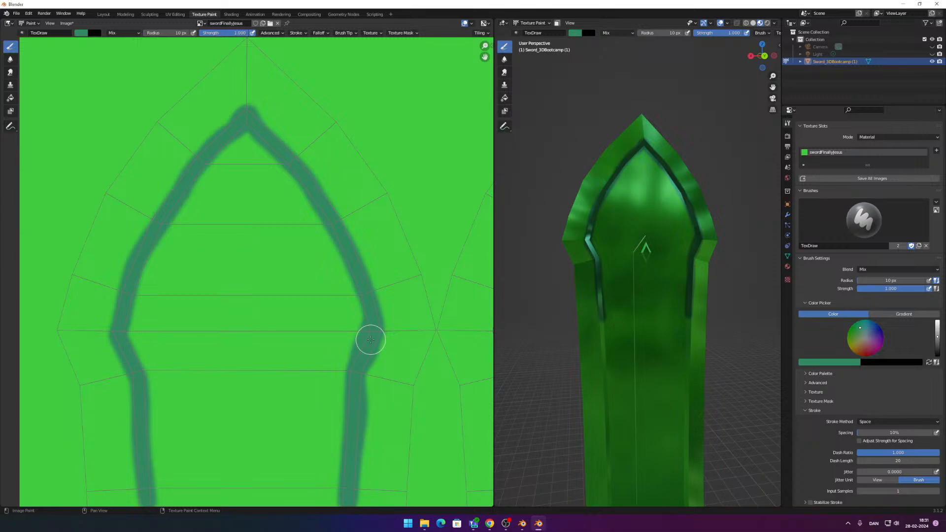
Step: Try the Soften brush on the line beside the tip's point, and switch to the Clone brush with a radius of 97 px
click(10, 59)
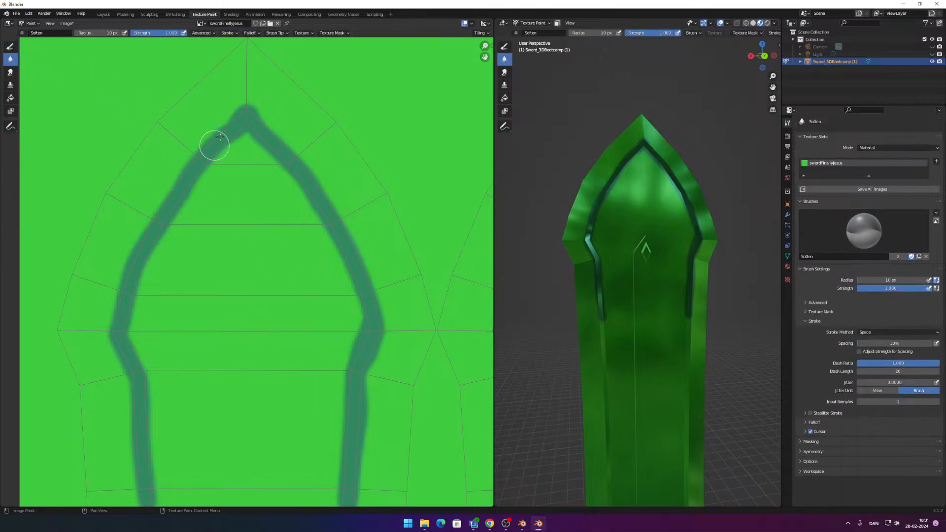
mouse_move(265, 125)
mouse_down()
mouse_move(298, 137)
mouse_move(251, 89)
mouse_move(249, 152)
mouse_move(331, 176)
mouse_up()
click(10, 85)
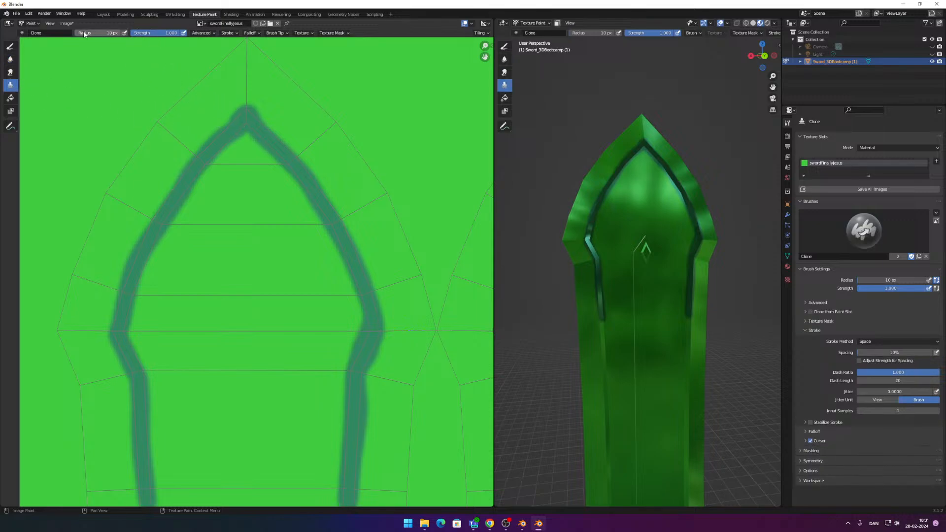
drag(84, 33, 127, 33)
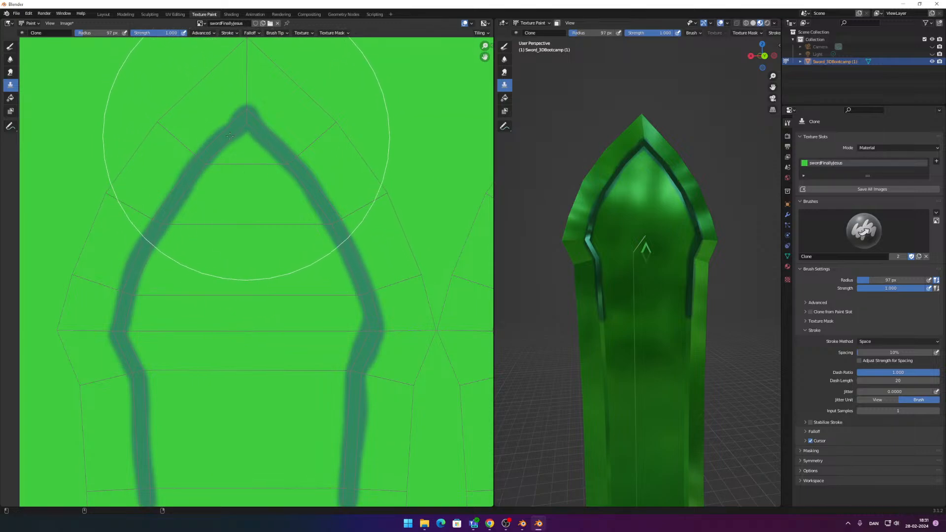
scroll(351, 246, down, 6)
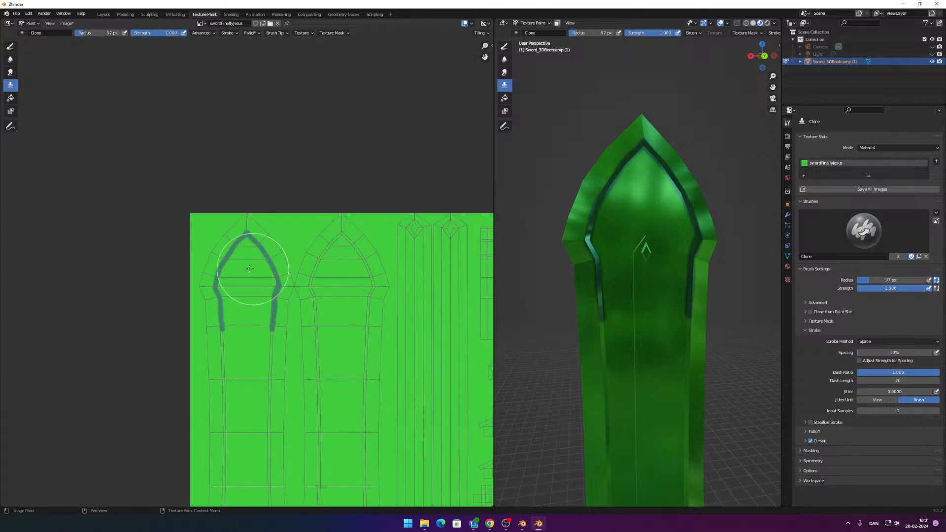
scroll(250, 268, up, 6)
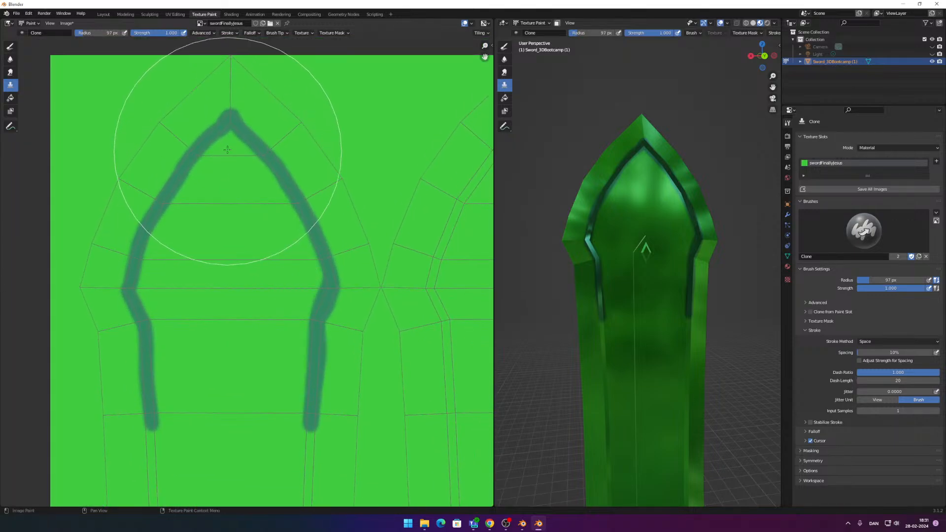
Step: Switch to the Smear brush with a 15 px radius, and try a stroke across the painted line near the blade's point, undoing it
click(10, 72)
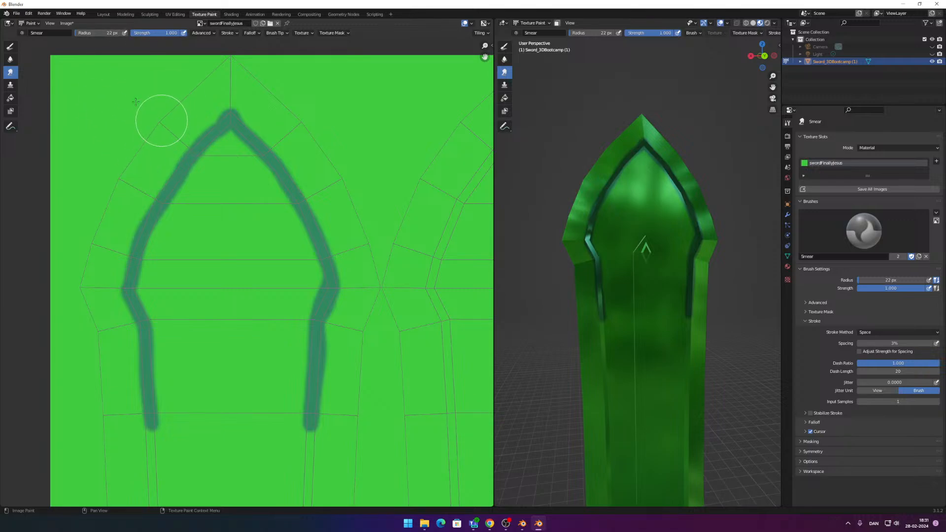
scroll(158, 116, up, 1)
click(115, 33)
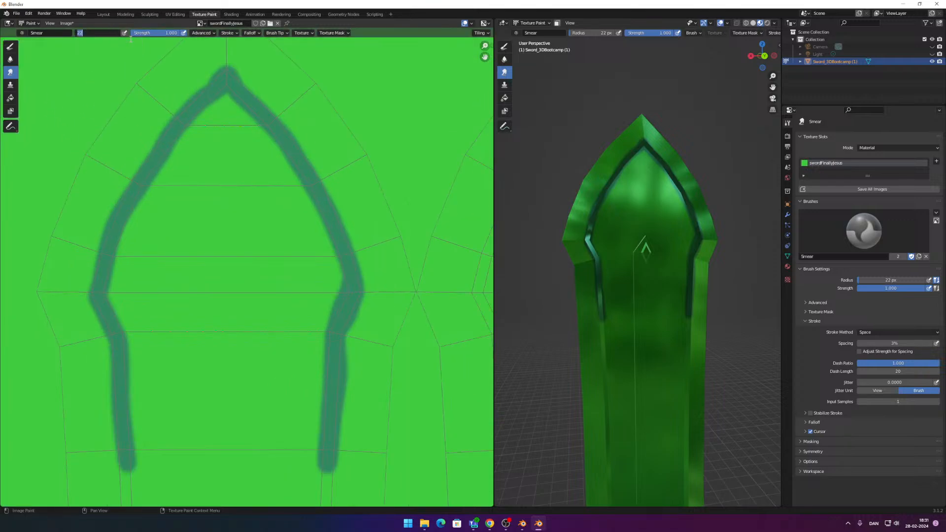
text(15)
key(Return)
mouse_move(232, 69)
mouse_down()
mouse_move(206, 145)
mouse_move(264, 74)
mouse_move(274, 106)
mouse_move(302, 135)
mouse_move(270, 169)
mouse_up()
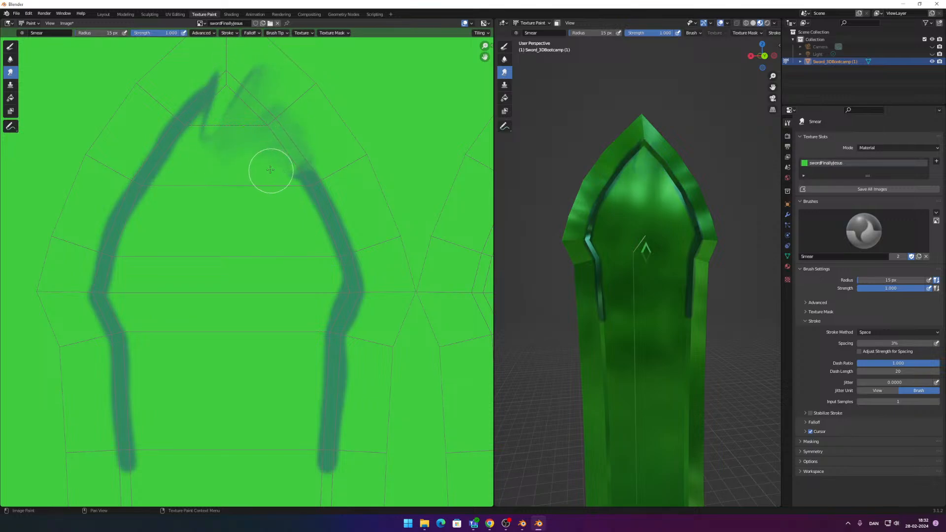
key(ctrl+z)
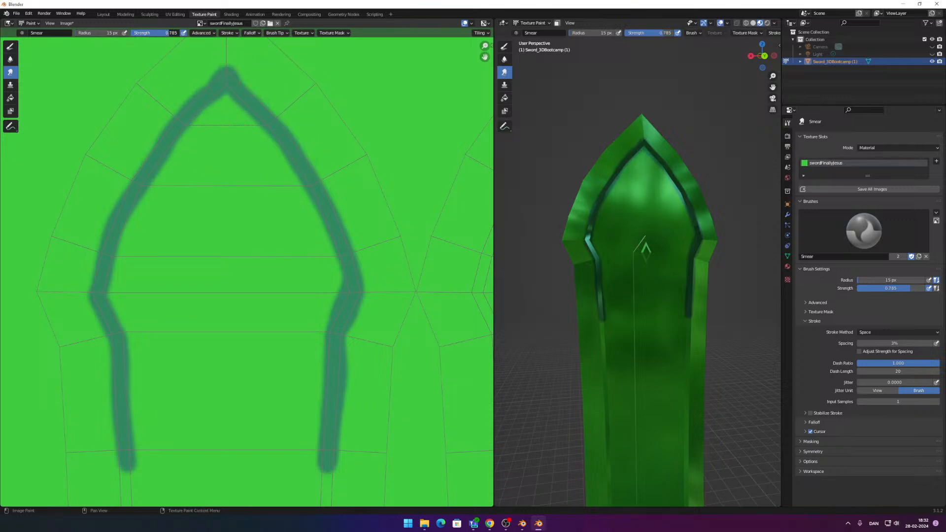
Step: Set the Smear strength to 0.763 and smear the painted line in zigzags from the blade's point down its right inner edge
mouse_move(243, 80)
mouse_down()
mouse_move(214, 135)
mouse_move(250, 97)
mouse_move(306, 110)
mouse_move(256, 141)
mouse_move(331, 152)
mouse_move(366, 187)
mouse_move(349, 223)
mouse_move(310, 255)
mouse_move(319, 290)
mouse_move(377, 386)
mouse_move(281, 457)
mouse_move(360, 478)
mouse_move(386, 363)
mouse_move(316, 376)
mouse_move(338, 359)
mouse_move(310, 354)
mouse_move(363, 320)
mouse_move(317, 310)
mouse_move(386, 271)
mouse_move(320, 268)
mouse_move(369, 285)
mouse_move(315, 237)
mouse_move(355, 222)
mouse_move(350, 189)
mouse_move(293, 213)
mouse_move(309, 179)
mouse_up()
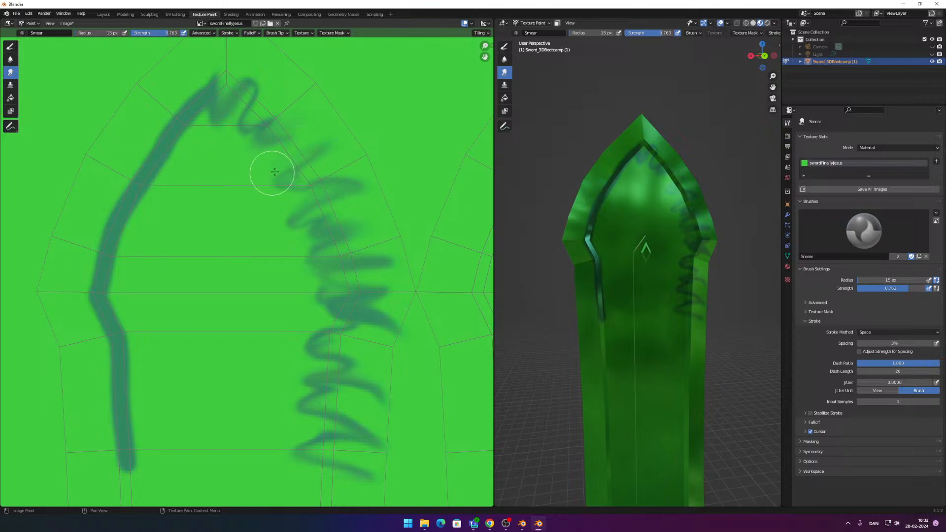
mouse_move(238, 121)
mouse_down()
mouse_move(266, 99)
mouse_move(226, 95)
mouse_move(234, 73)
mouse_move(213, 58)
mouse_move(200, 131)
mouse_move(198, 63)
mouse_move(200, 128)
mouse_up()
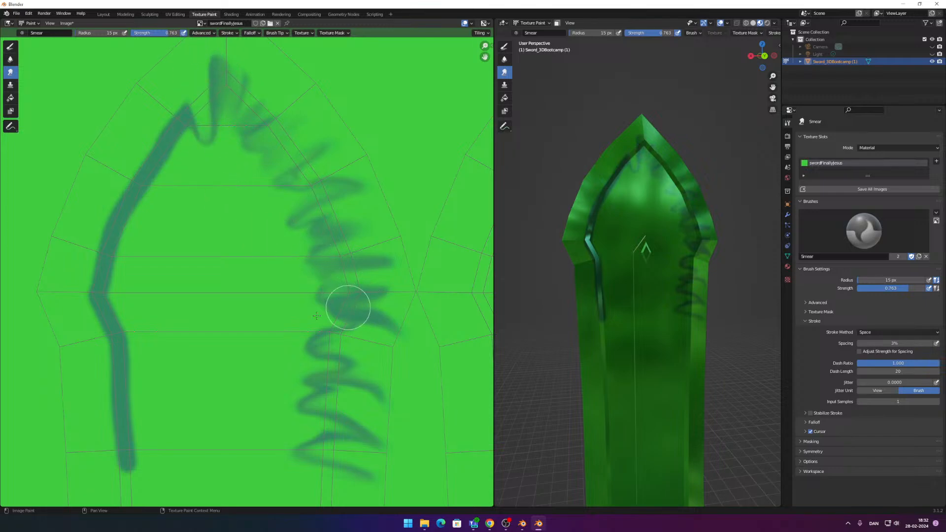
mouse_move(317, 315)
mouse_down()
mouse_move(345, 295)
mouse_move(310, 328)
mouse_move(341, 354)
mouse_move(302, 316)
mouse_move(384, 319)
mouse_move(369, 338)
mouse_move(364, 200)
mouse_move(281, 195)
mouse_up()
drag(270, 104, 252, 133)
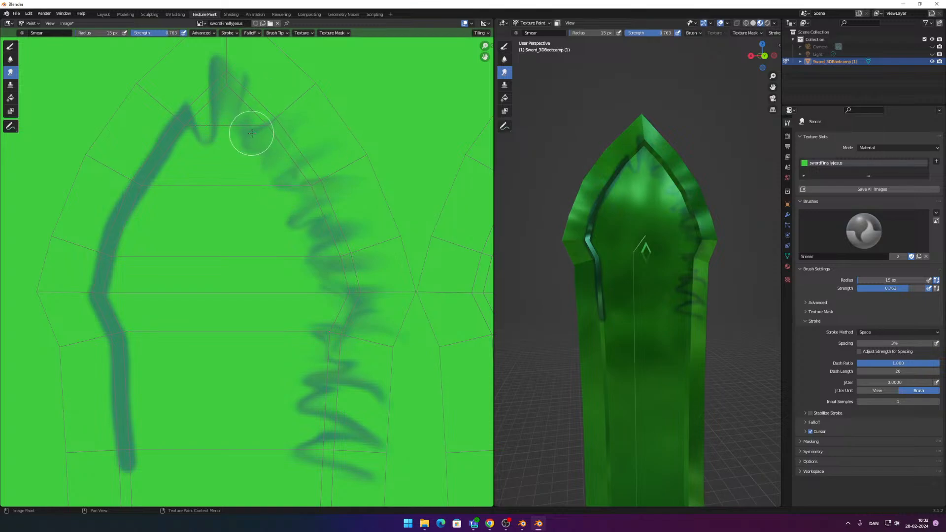
drag(384, 294, 408, 353)
mouse_move(369, 384)
mouse_down()
mouse_move(302, 376)
mouse_move(390, 389)
mouse_move(317, 392)
mouse_move(361, 396)
mouse_move(359, 405)
mouse_move(291, 407)
mouse_move(355, 422)
mouse_move(385, 445)
mouse_move(335, 448)
mouse_move(373, 480)
mouse_up()
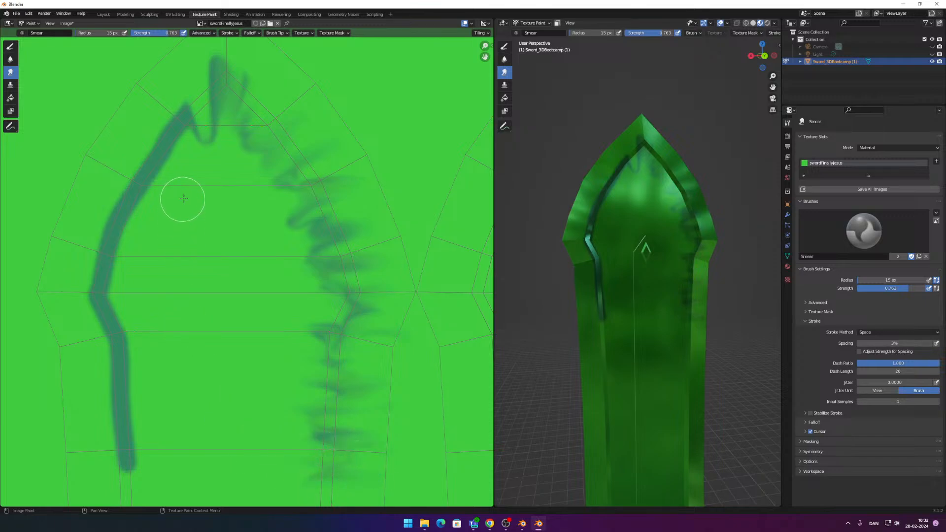
Step: Smear the painted line along the blade tip's left inner edge and around its point into jagged streaks
mouse_move(137, 455)
mouse_down()
mouse_move(104, 474)
mouse_move(158, 457)
mouse_move(146, 358)
mouse_move(95, 289)
mouse_move(93, 247)
mouse_move(144, 185)
mouse_move(185, 194)
mouse_move(152, 110)
mouse_move(201, 107)
mouse_up()
mouse_move(215, 150)
mouse_down()
mouse_move(200, 121)
mouse_move(207, 172)
mouse_move(197, 83)
mouse_move(219, 81)
mouse_move(228, 169)
mouse_move(211, 77)
mouse_up()
mouse_move(168, 116)
mouse_down()
mouse_move(155, 131)
mouse_move(177, 160)
mouse_move(122, 143)
mouse_move(198, 202)
mouse_move(142, 188)
mouse_move(93, 205)
mouse_move(292, 242)
mouse_up()
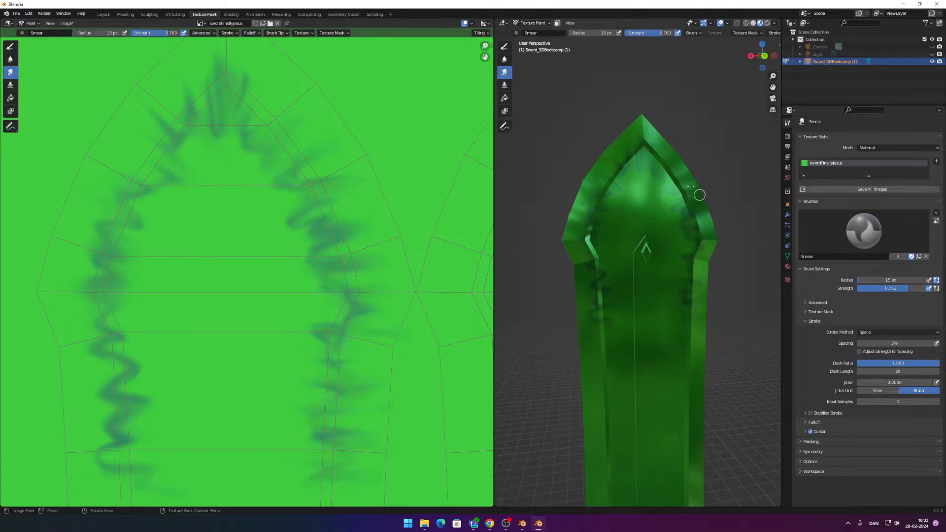
Step: Review the smeared blade tip on the 3D sword and enlarge the Smear brush's radius to 22 px
scroll(699, 194, up, 2)
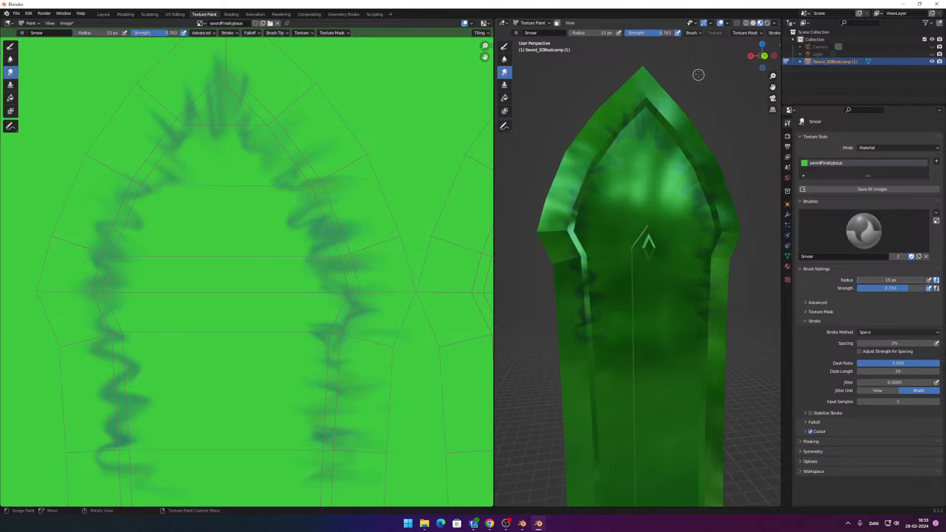
shift+middle_drag(674, 199, 670, 222)
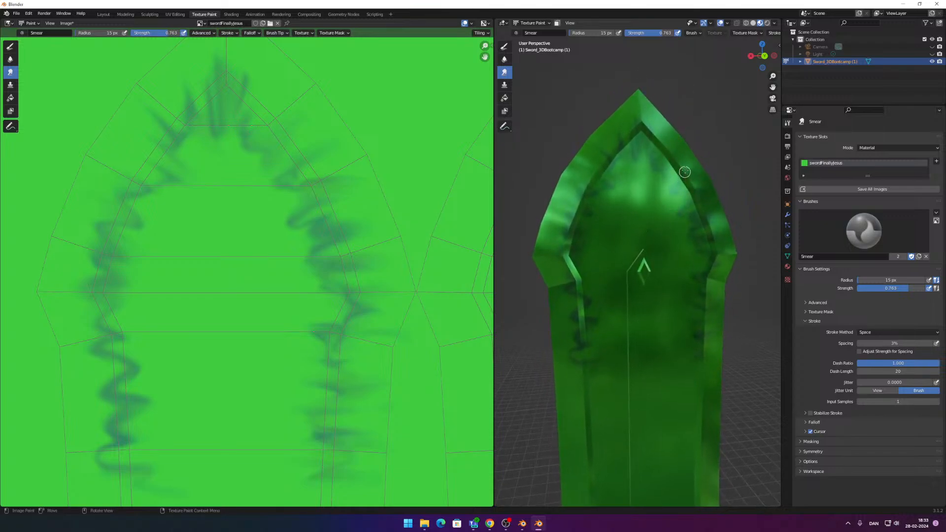
scroll(685, 171, down, 4)
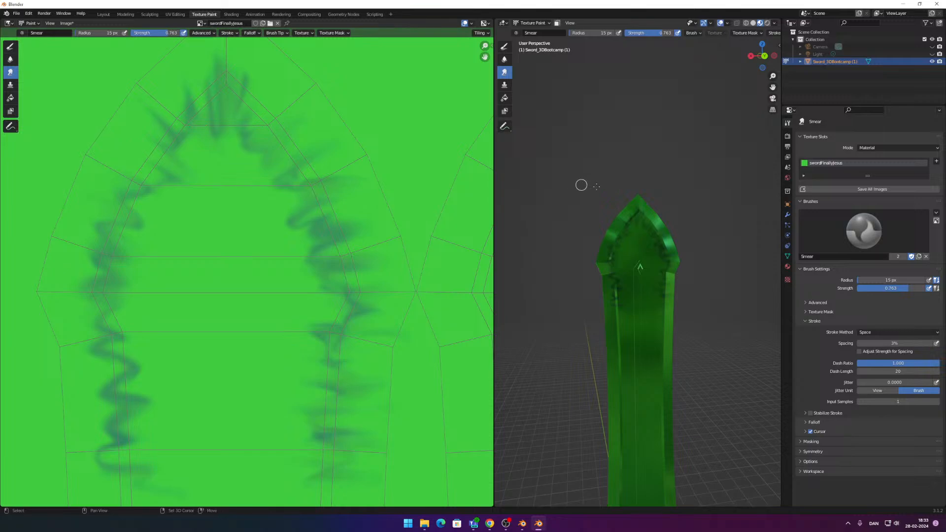
middle_drag(680, 214, 718, 218)
scroll(699, 268, down, 4)
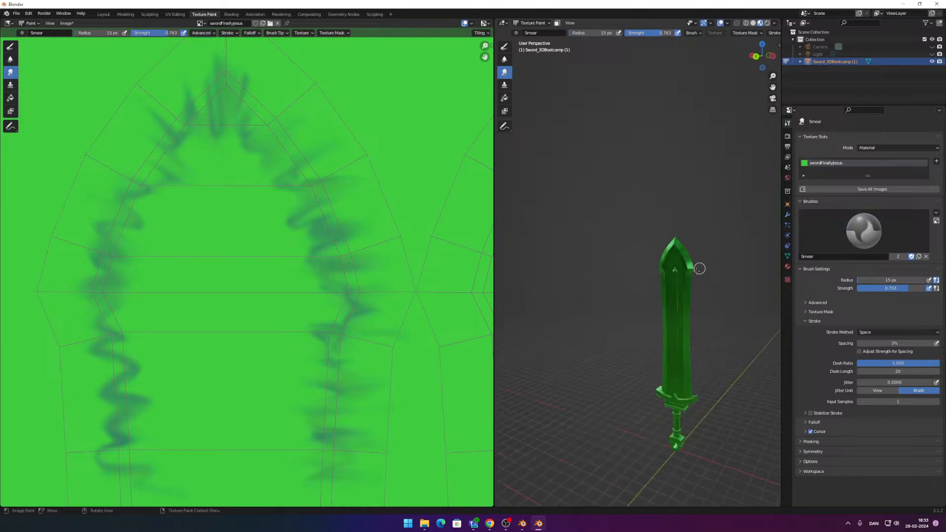
key(f)
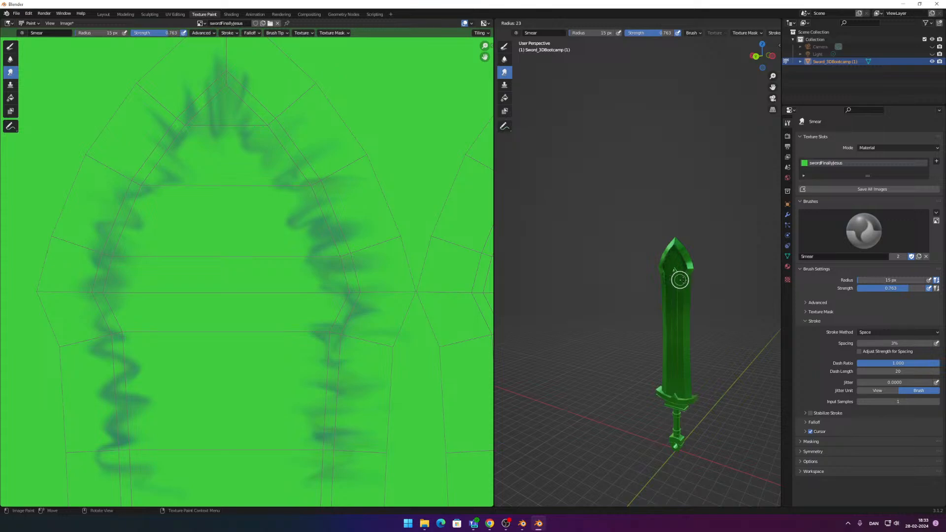
click(695, 268)
Step: Smear the streaks on both sides of the blade tip further in the UV image to blend them across the inner edges
scroll(683, 252, up, 6)
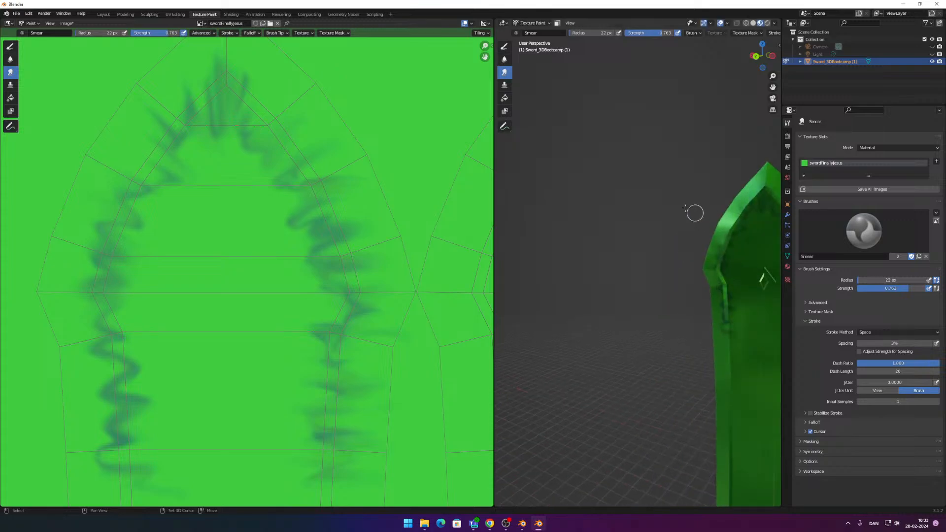
shift+middle_drag(694, 213, 549, 167)
scroll(679, 213, up, 2)
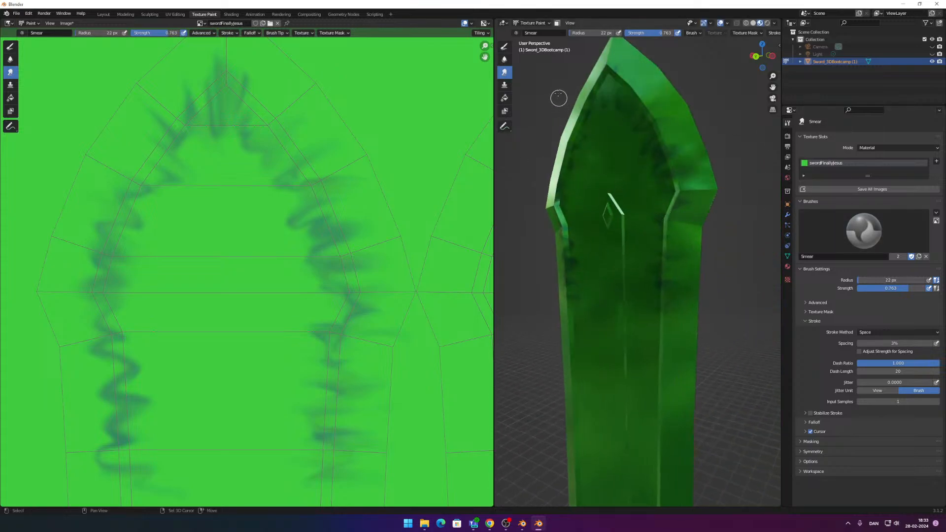
middle_drag(558, 94, 570, 96)
shift+middle_drag(570, 95, 531, 131)
mouse_move(74, 251)
mouse_down()
mouse_move(140, 293)
mouse_move(20, 267)
mouse_up()
mouse_move(65, 397)
mouse_down()
mouse_move(132, 383)
mouse_move(85, 401)
mouse_move(89, 369)
mouse_move(129, 333)
mouse_move(110, 413)
mouse_move(148, 443)
mouse_move(59, 450)
mouse_move(194, 473)
mouse_move(134, 381)
mouse_move(59, 338)
mouse_move(156, 323)
mouse_move(117, 418)
mouse_up()
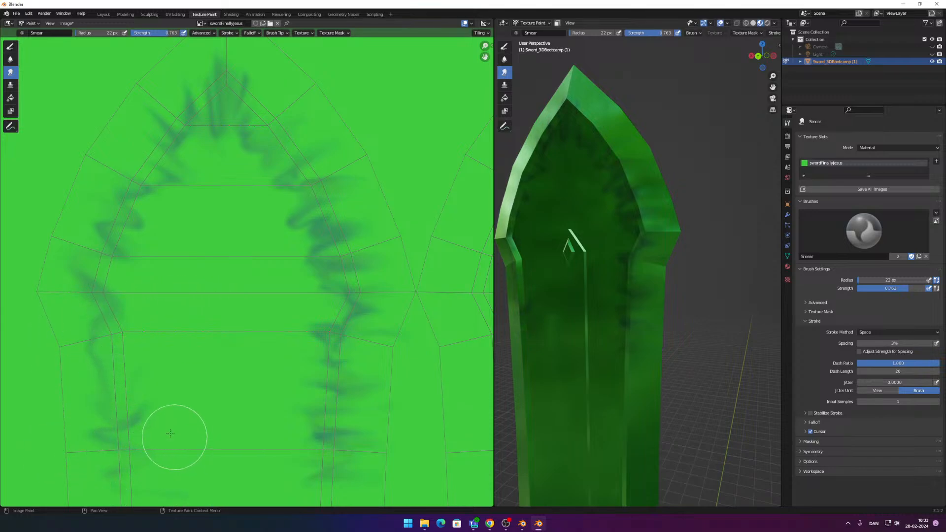
drag(170, 433, 139, 380)
mouse_move(105, 333)
mouse_down()
mouse_move(131, 333)
mouse_move(119, 354)
mouse_up()
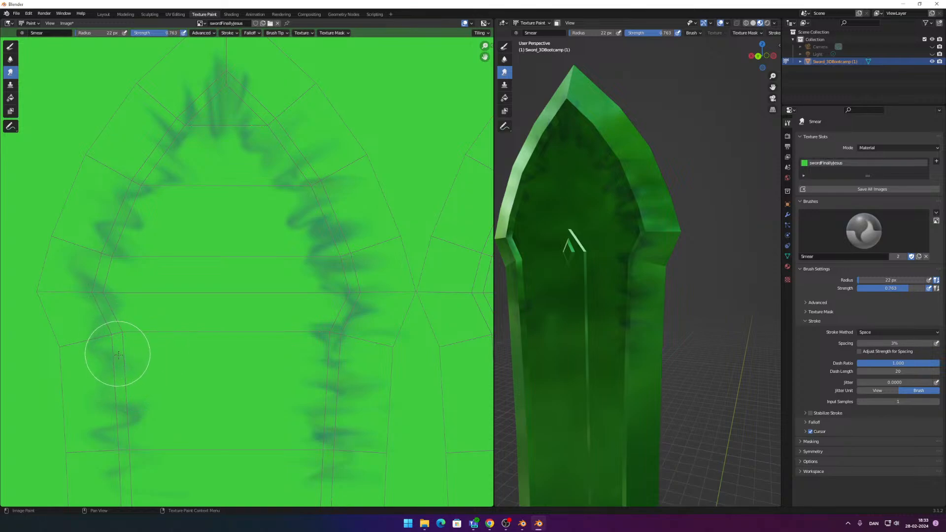
mouse_move(377, 245)
mouse_down()
mouse_move(267, 249)
mouse_move(370, 232)
mouse_move(308, 309)
mouse_move(390, 310)
mouse_move(263, 320)
mouse_up()
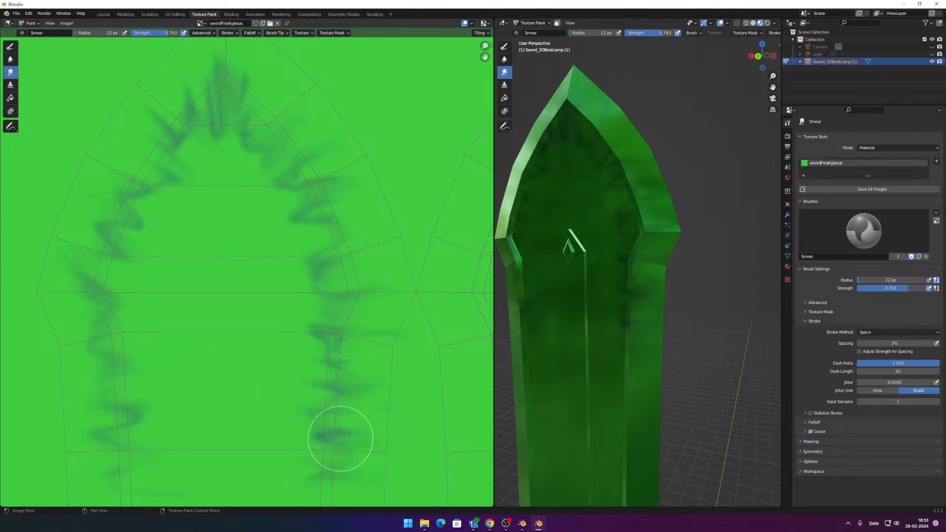
mouse_move(340, 433)
mouse_down()
mouse_move(190, 448)
mouse_move(330, 445)
mouse_up()
Step: Switch back to the Draw brush with the whole UV layout in view, and widen the image editor beside the 3D viewport
scroll(345, 323, down, 7)
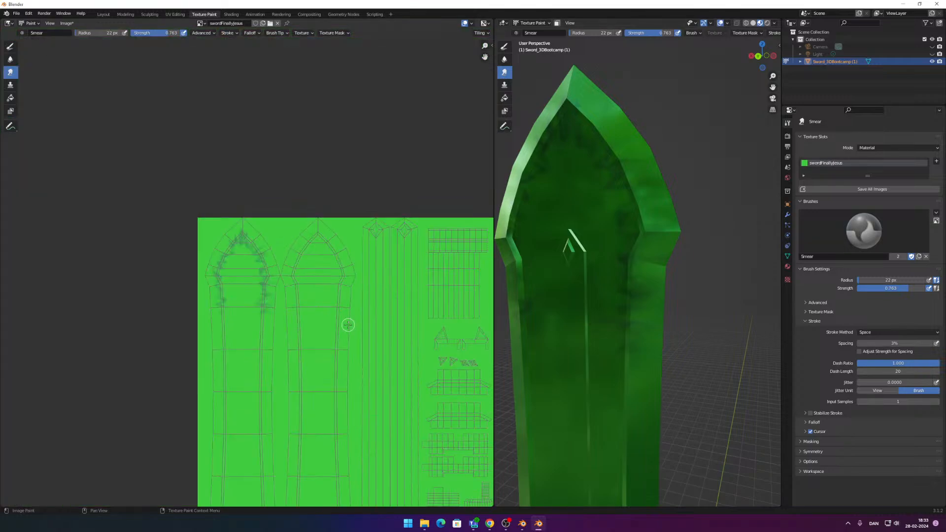
scroll(293, 294, up, 5)
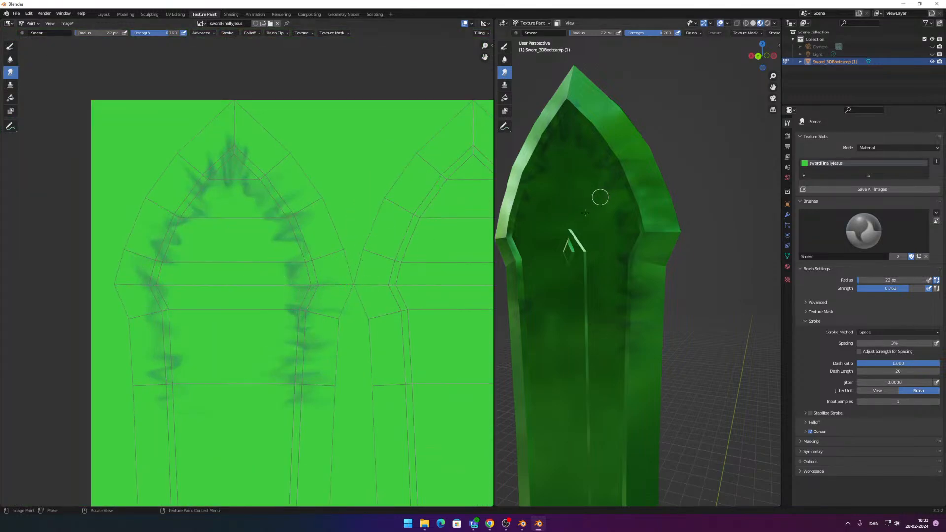
scroll(359, 299, down, 6)
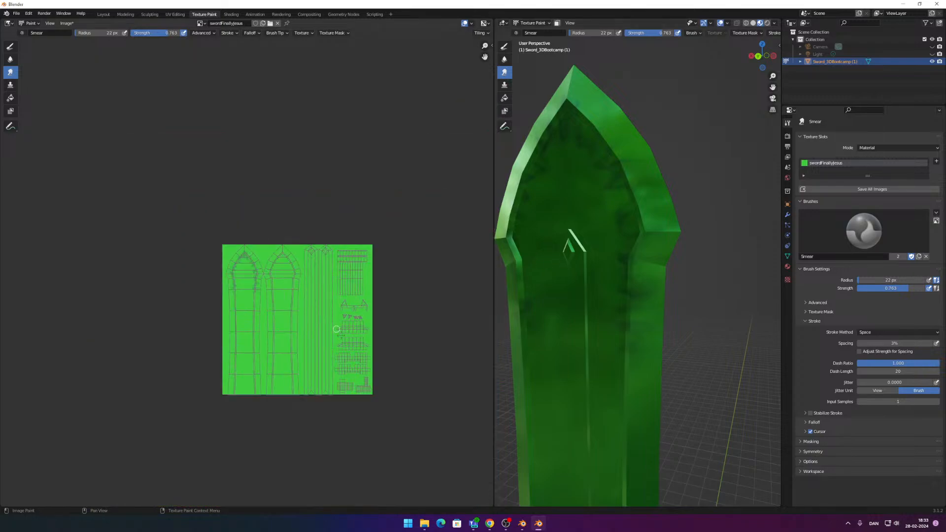
scroll(346, 343, up, 4)
middle_drag(401, 332, 230, 216)
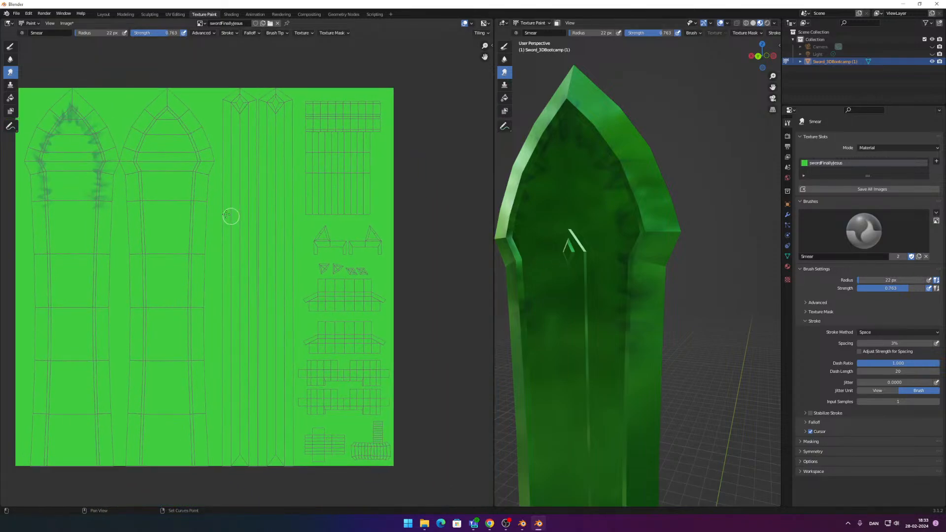
click(10, 46)
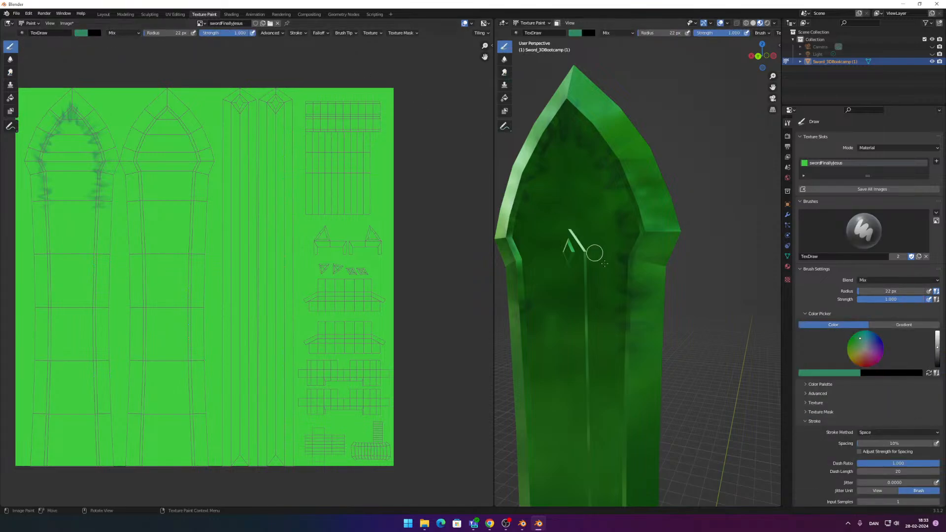
scroll(692, 351, down, 2)
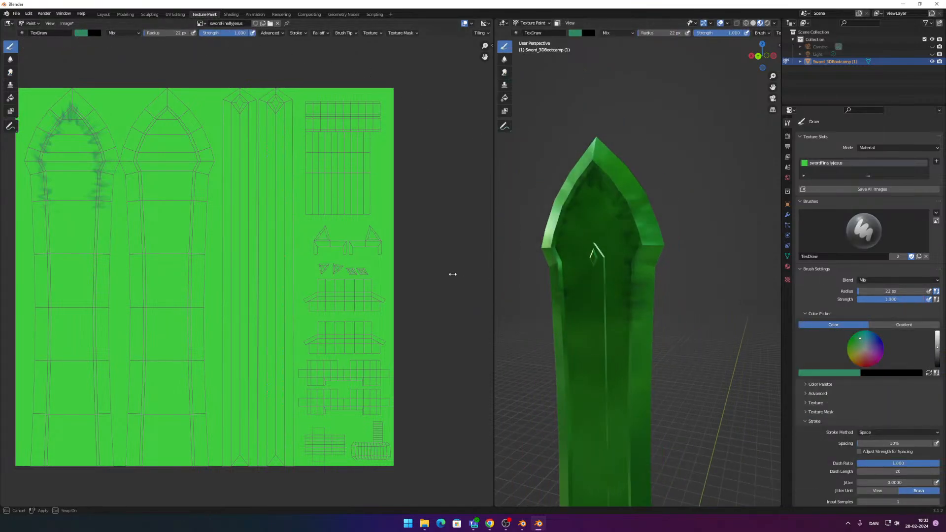
drag(488, 272, 546, 276)
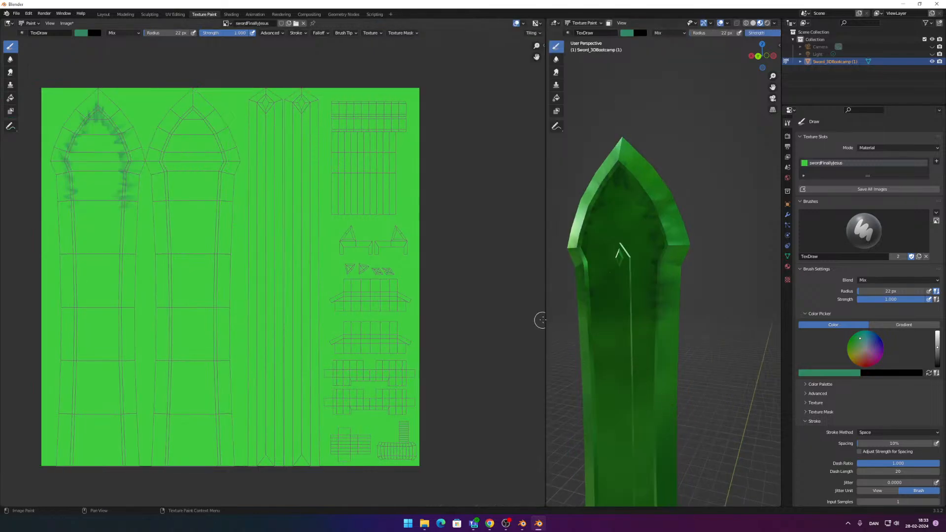
Step: Widen the 3D viewport beside the UV image and examine the sword from the blade tip to the guard and handle
drag(524, 319, 400, 323)
scroll(197, 295, down, 3)
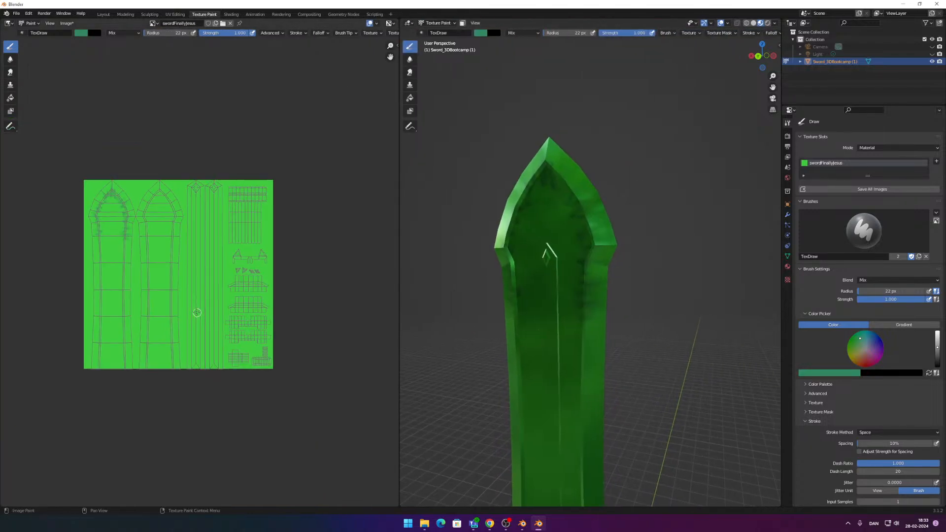
scroll(172, 271, up, 2)
scroll(177, 256, up, 1)
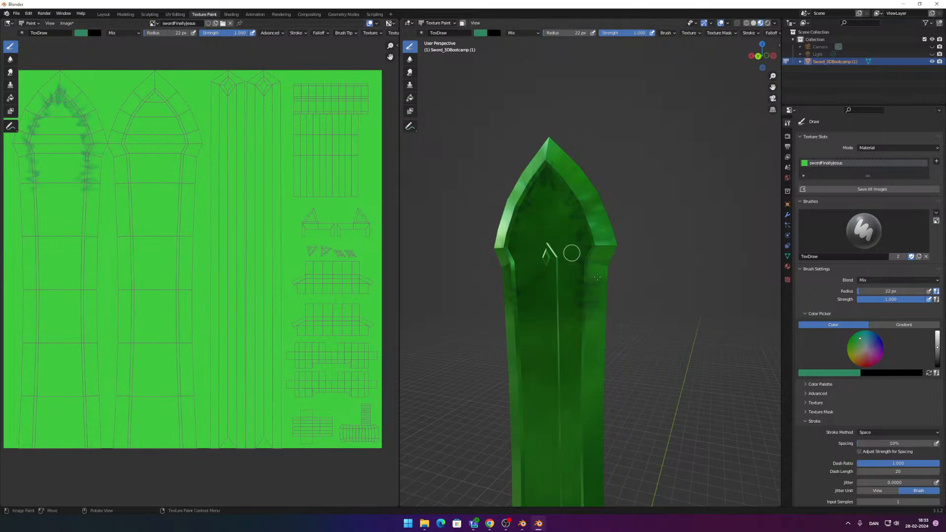
scroll(571, 254, down, 5)
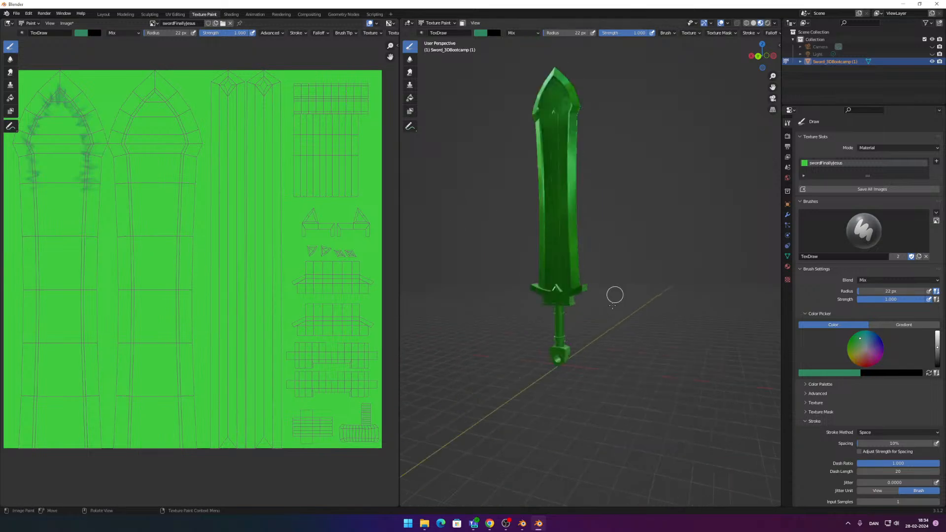
scroll(598, 344, up, 3)
scroll(623, 258, down, 1)
scroll(597, 345, up, 2)
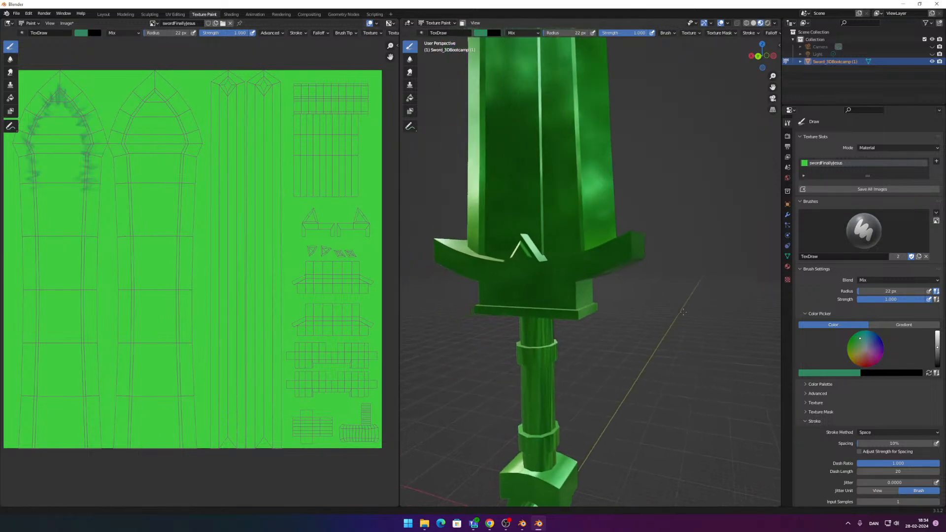
Step: Examine the guard and its small triangular gem from the side and from the other face, undoing any stray stroke
middle_drag(683, 311, 437, 253)
mouse_move(647, 289)
middle_down()
mouse_move(703, 308)
mouse_move(599, 302)
mouse_move(660, 301)
middle_up()
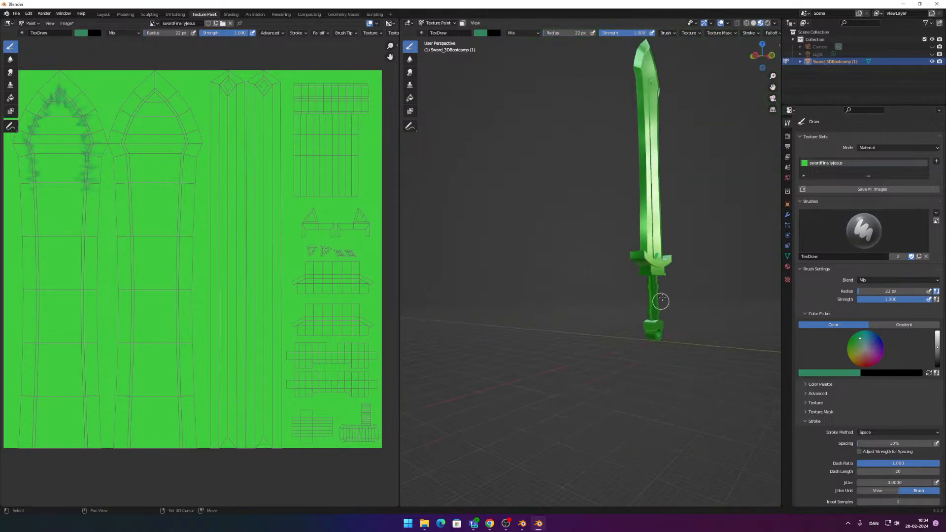
drag(655, 267, 681, 294)
key(ctrl+z)
scroll(693, 298, up, 3)
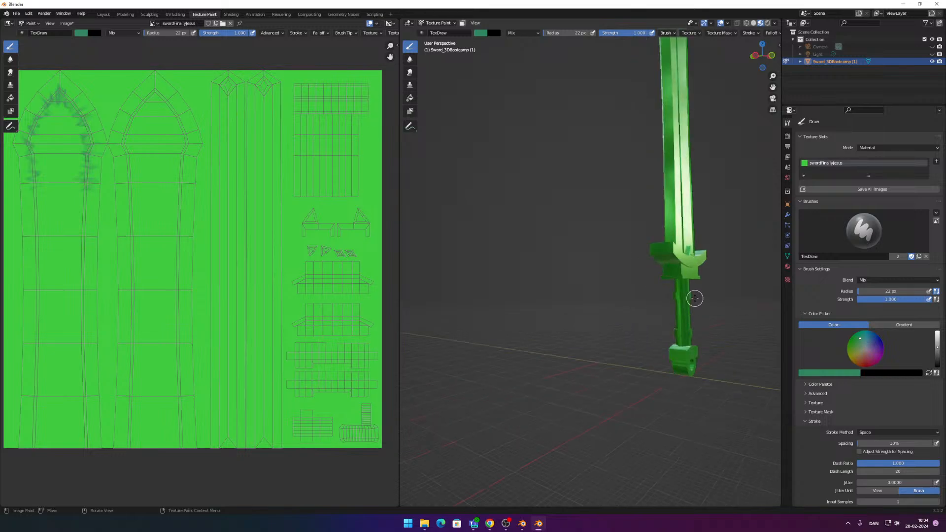
middle_drag(694, 297, 585, 277)
scroll(545, 288, up, 6)
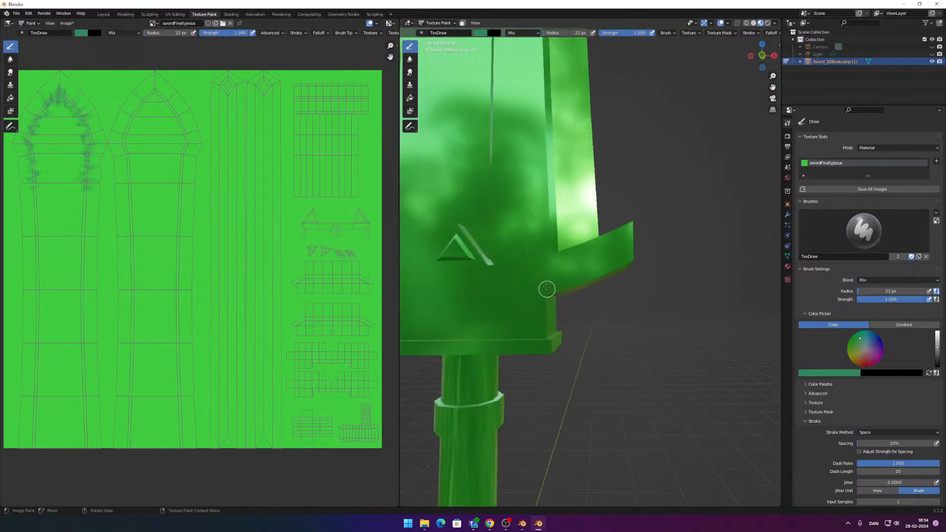
scroll(647, 276, down, 2)
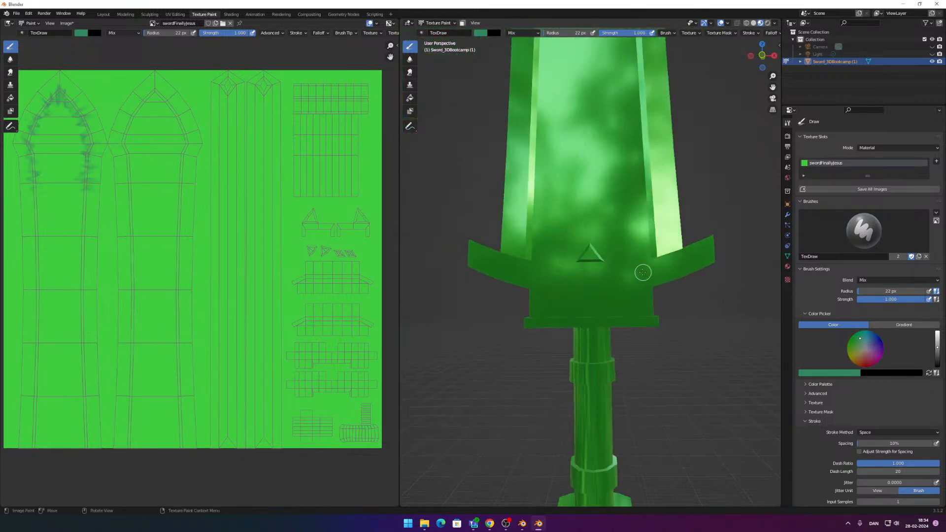
middle_drag(581, 266, 611, 271)
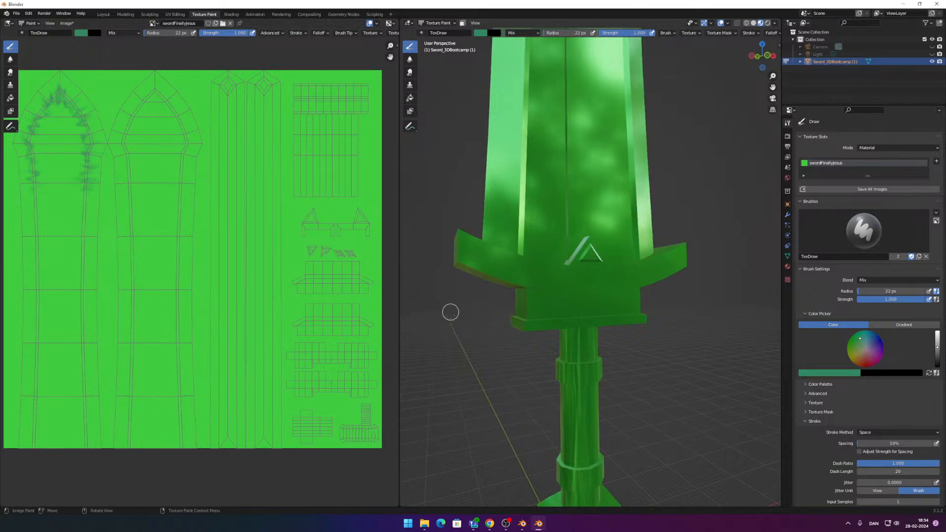
Step: Set the Draw brush to magenta (H 0.877, S 0.707, V 0.536) with a 10 px radius for the small gem UV islands
scroll(331, 246, up, 4)
scroll(338, 254, down, 3)
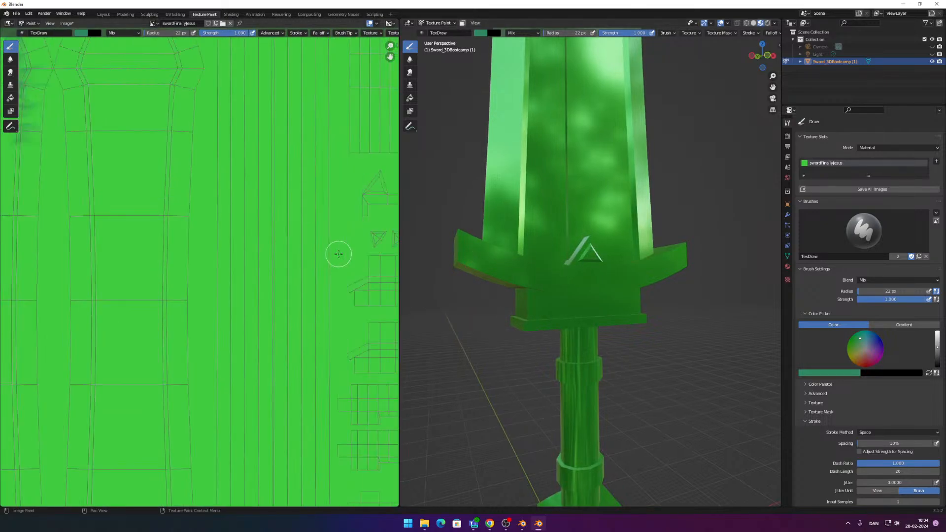
scroll(275, 243, up, 5)
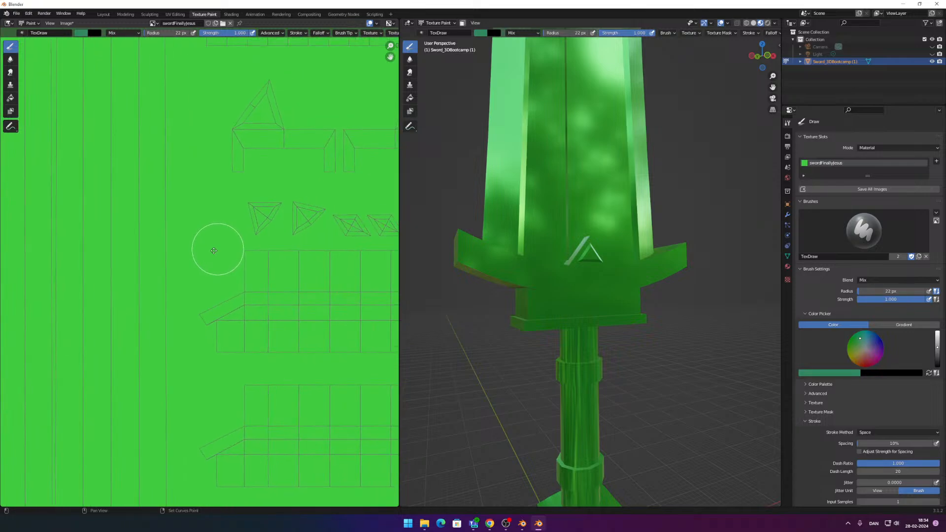
scroll(264, 202, up, 2)
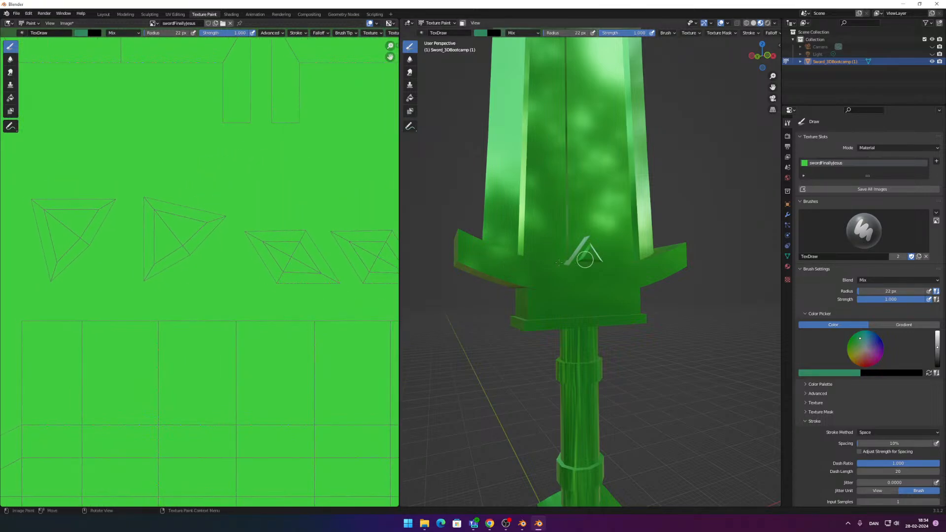
middle_drag(319, 202, 303, 211)
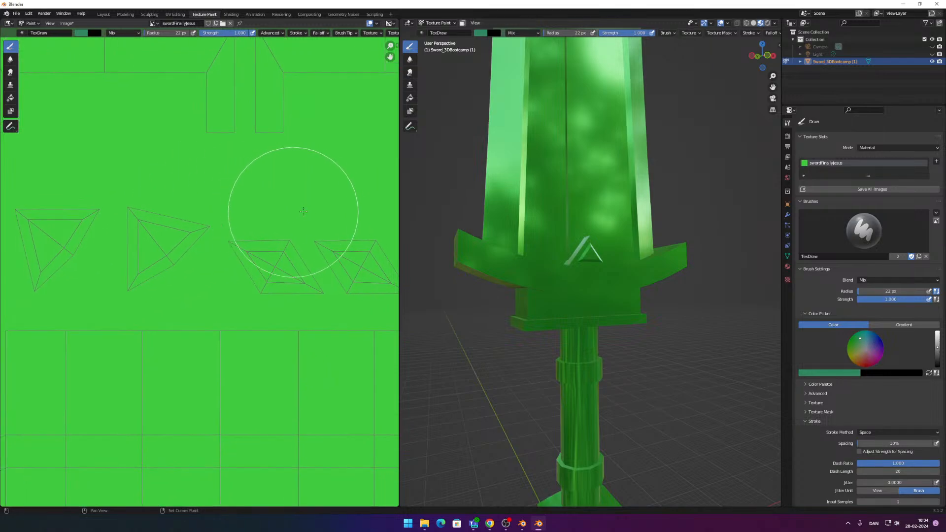
click(81, 33)
click(118, 85)
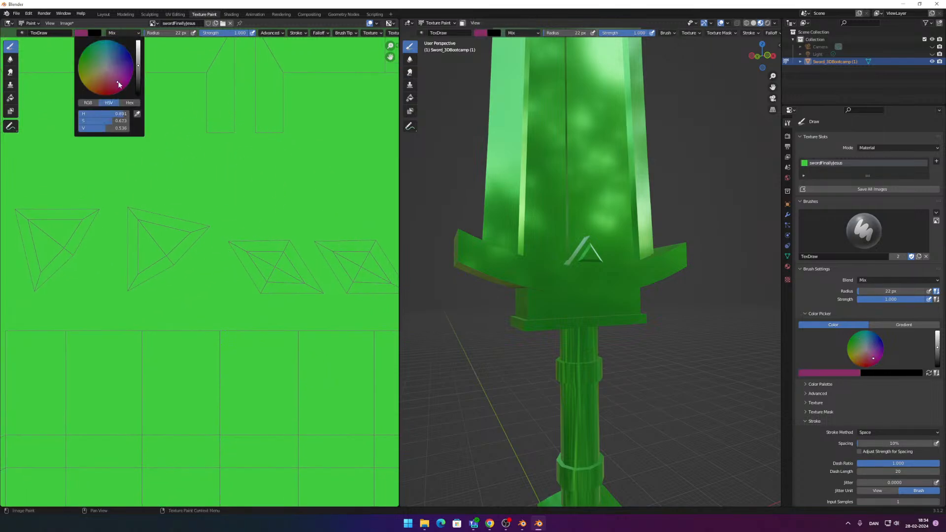
drag(121, 81, 128, 82)
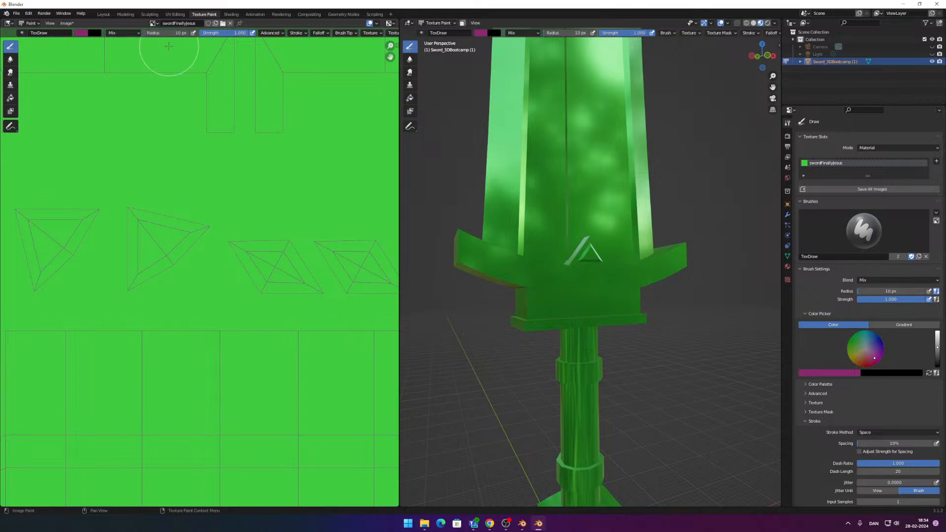
Step: Paint all four small gem islands in the UV image solid magenta and widen the image editor to expose the last one
mouse_move(121, 208)
mouse_down()
mouse_move(128, 276)
mouse_move(184, 249)
mouse_move(203, 224)
mouse_move(148, 196)
mouse_move(148, 245)
mouse_move(84, 224)
mouse_move(89, 205)
mouse_move(25, 211)
mouse_move(19, 222)
mouse_move(42, 270)
mouse_move(79, 219)
mouse_move(30, 224)
mouse_move(42, 249)
mouse_up()
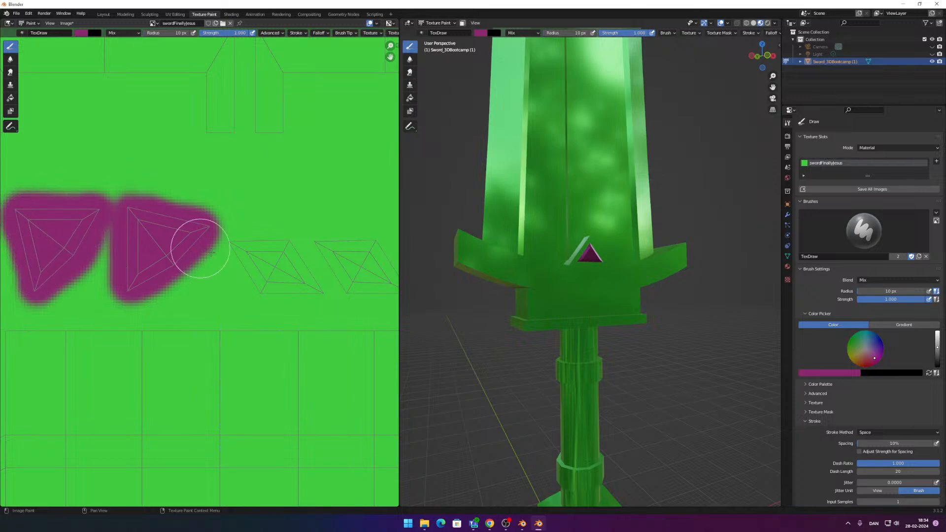
mouse_move(221, 248)
mouse_down()
mouse_move(266, 245)
mouse_move(313, 266)
mouse_move(316, 288)
mouse_move(255, 285)
mouse_move(274, 264)
mouse_move(245, 249)
mouse_up()
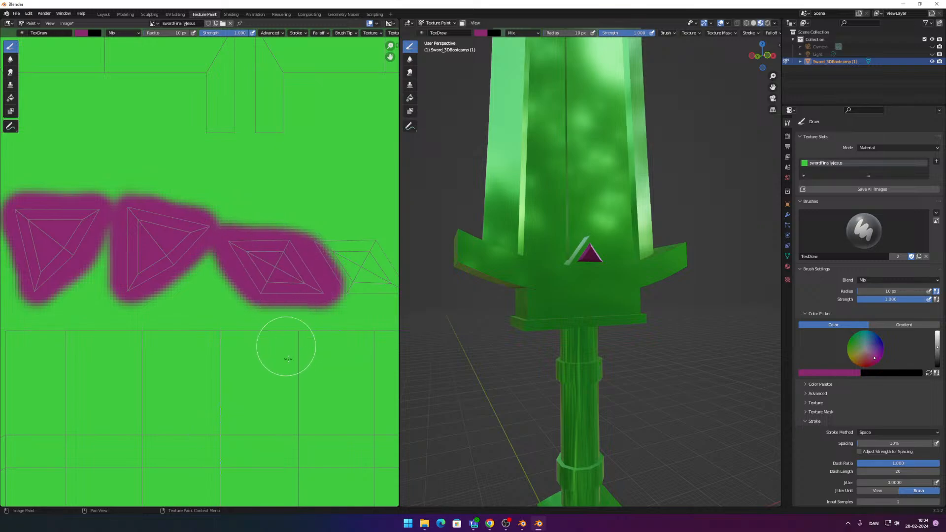
drag(312, 240, 377, 245)
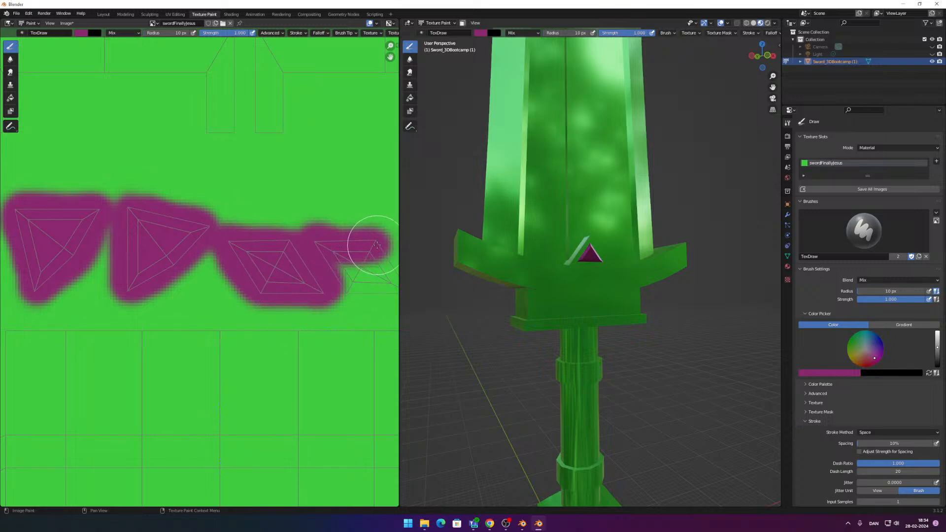
mouse_move(413, 272)
mouse_down()
mouse_move(458, 272)
mouse_move(411, 266)
mouse_move(437, 292)
mouse_move(408, 262)
mouse_move(374, 281)
mouse_move(371, 256)
mouse_move(421, 242)
mouse_up()
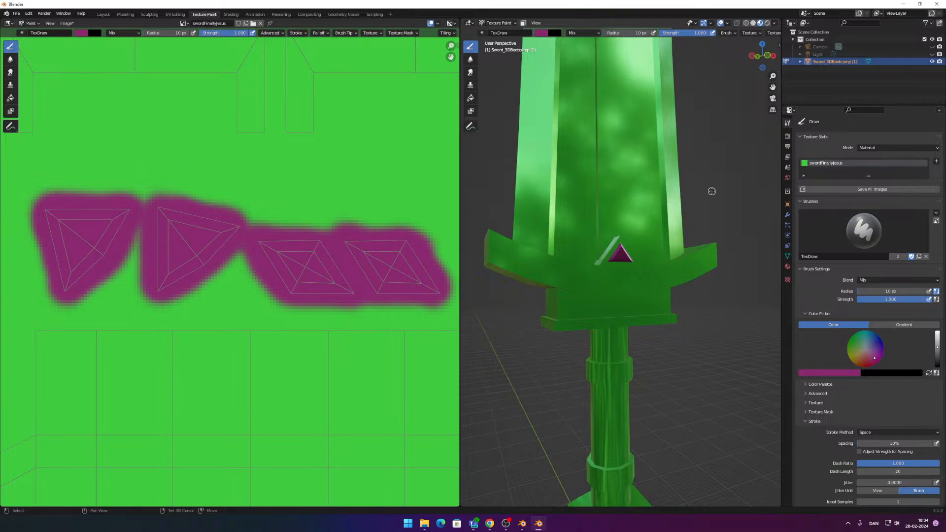
Step: Inspect the magenta gems on the 3D sword, at the blade tip and on the guard, from the other side
middle_drag(711, 191, 629, 220)
scroll(629, 220, down, 8)
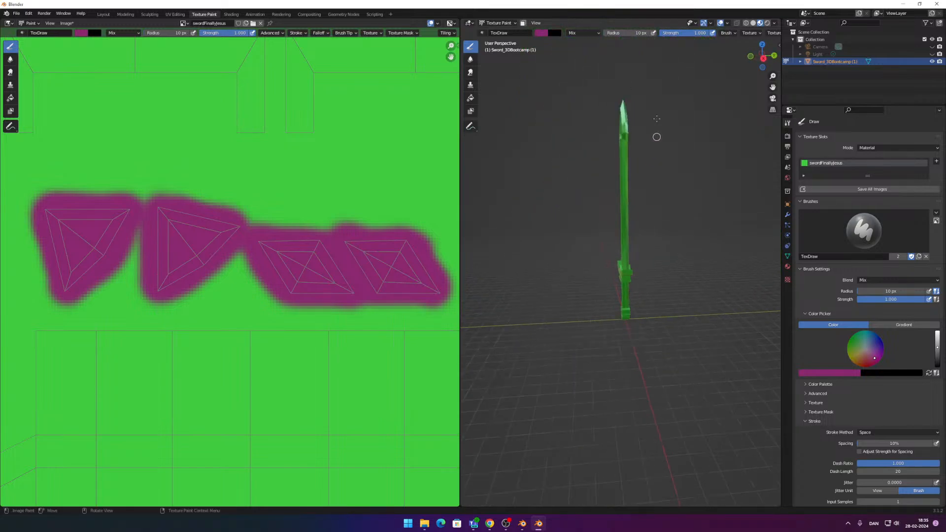
middle_drag(657, 118, 555, 277)
scroll(632, 220, up, 6)
scroll(612, 238, up, 6)
scroll(611, 238, down, 5)
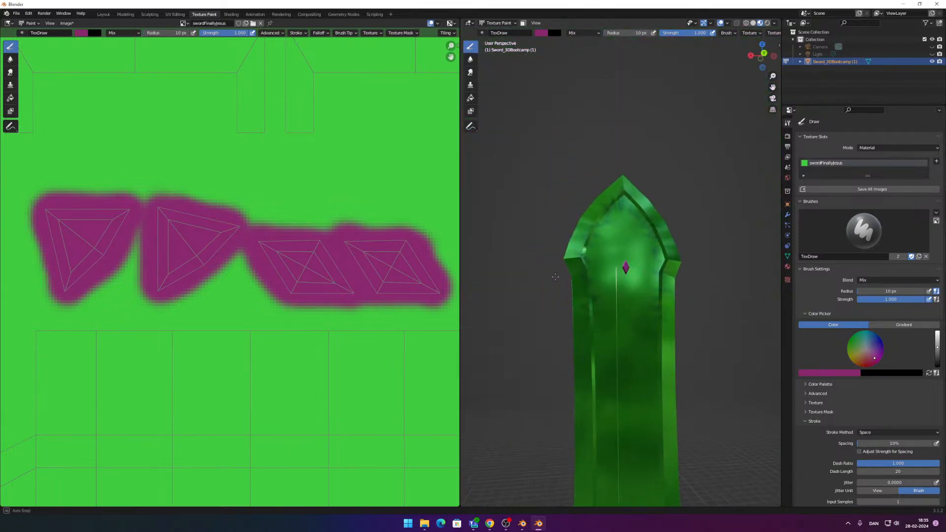
scroll(615, 302, down, 5)
shift+middle_drag(703, 351, 694, 246)
scroll(690, 319, up, 9)
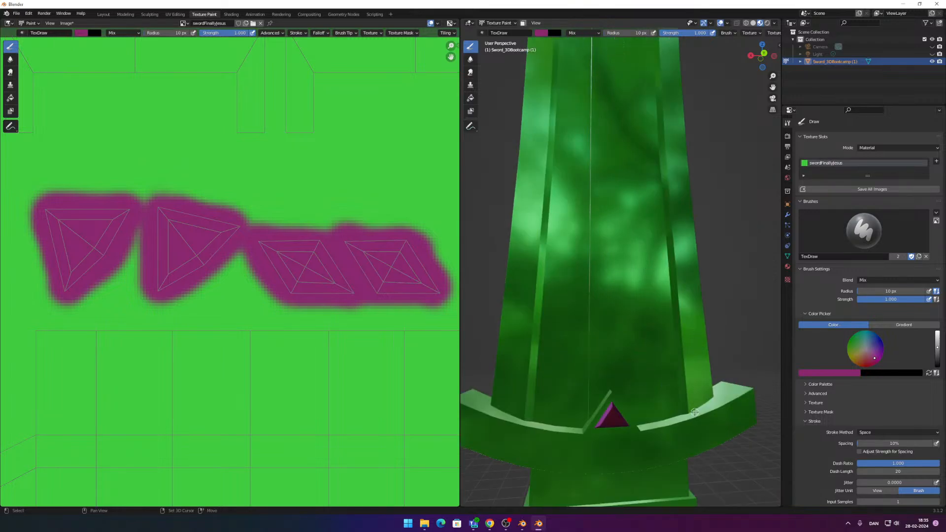
shift+middle_drag(739, 471, 642, 335)
scroll(707, 338, down, 4)
scroll(536, 321, up, 3)
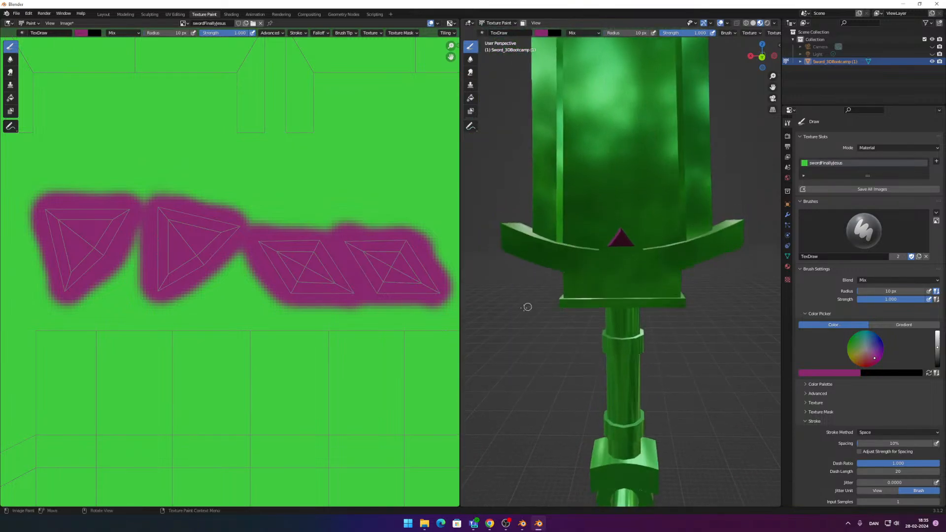
Step: Examine the unpainted UV islands around the gems, and widen the 3D viewport to compare them with the guard and handle
scroll(357, 280, down, 5)
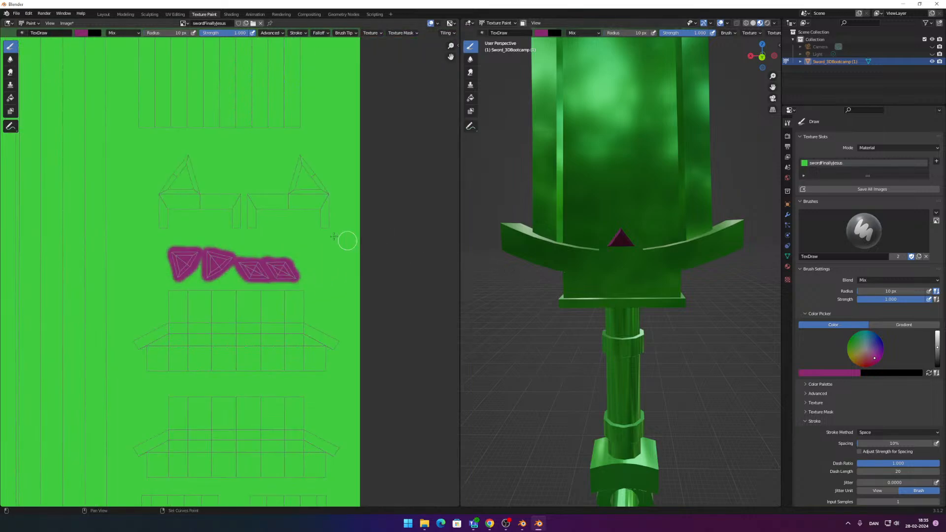
scroll(354, 275, down, 3)
mouse_move(312, 250)
middle_down()
mouse_move(280, 226)
mouse_move(298, 252)
middle_up()
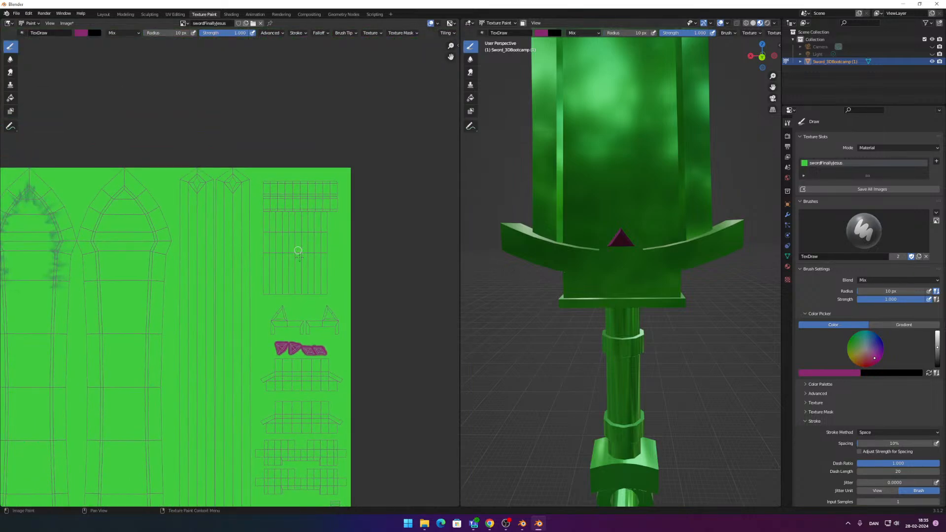
scroll(299, 261, up, 2)
middle_drag(290, 330, 259, 134)
scroll(285, 257, down, 2)
middle_drag(295, 314, 246, 251)
scroll(287, 280, up, 2)
scroll(287, 280, up, 1)
middle_drag(479, 316, 457, 297)
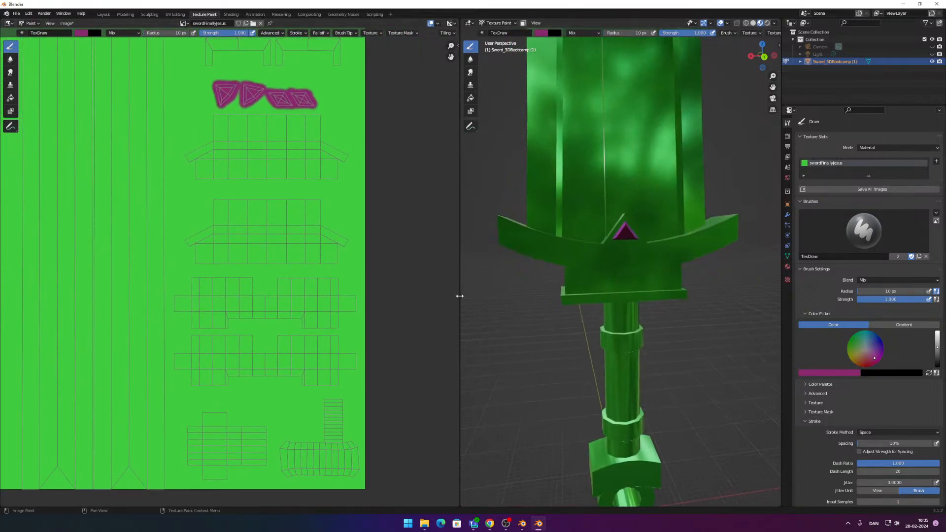
drag(459, 296, 323, 296)
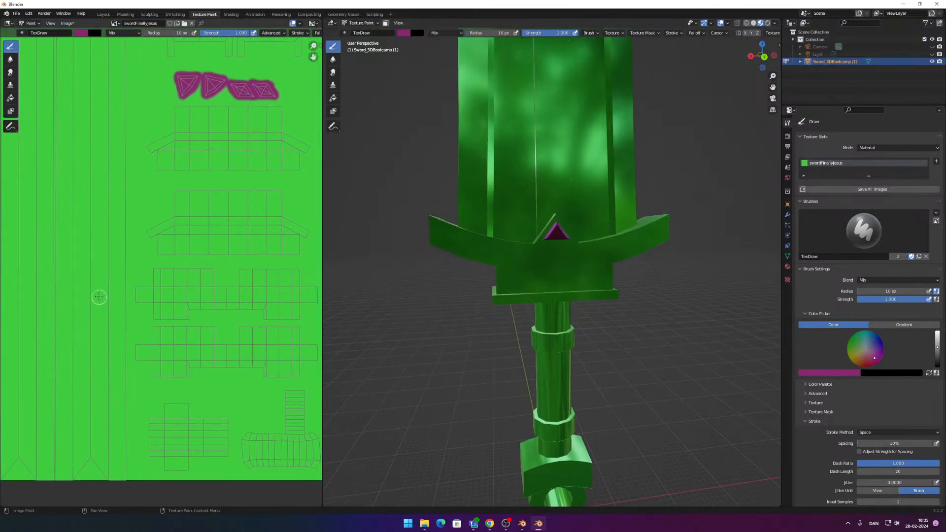
middle_drag(171, 289, 150, 292)
middle_drag(408, 301, 430, 339)
scroll(431, 329, up, 1)
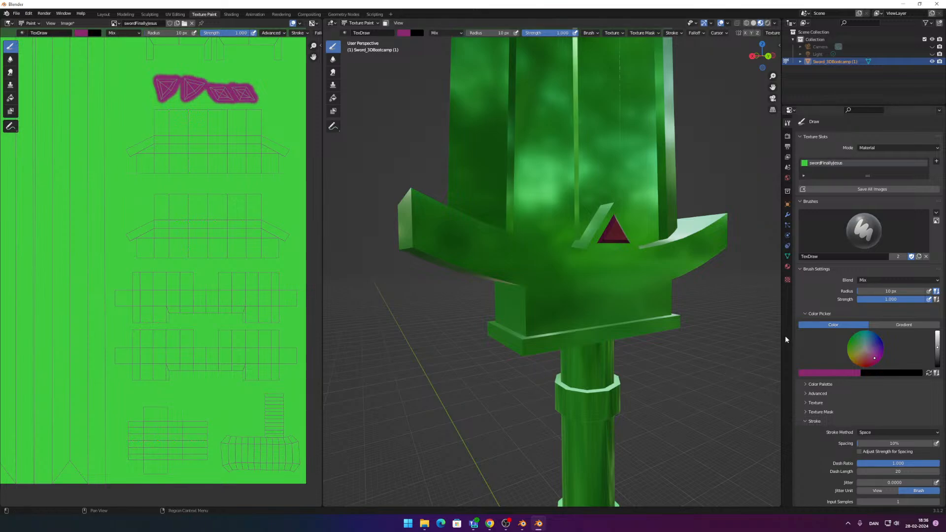
Step: Check the sword's material properties and return to the brush settings
click(788, 266)
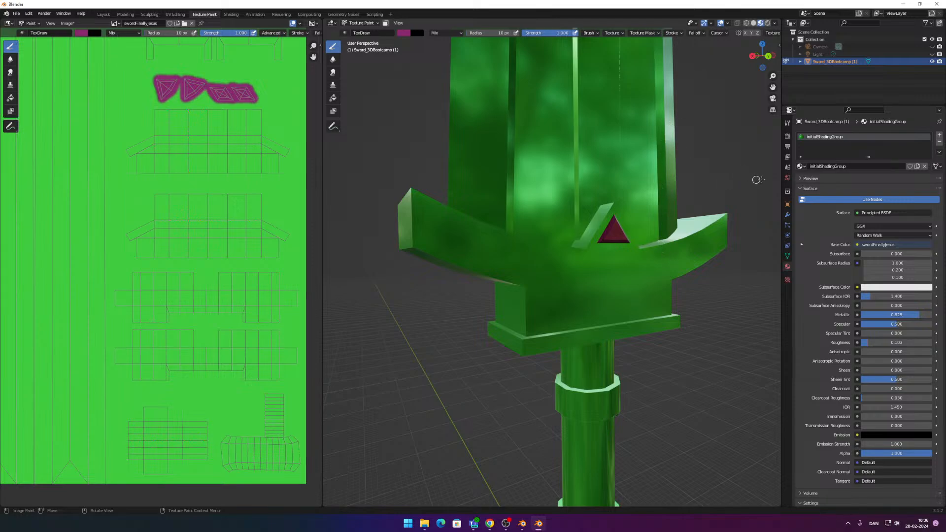
click(787, 123)
scroll(829, 401, down, 4)
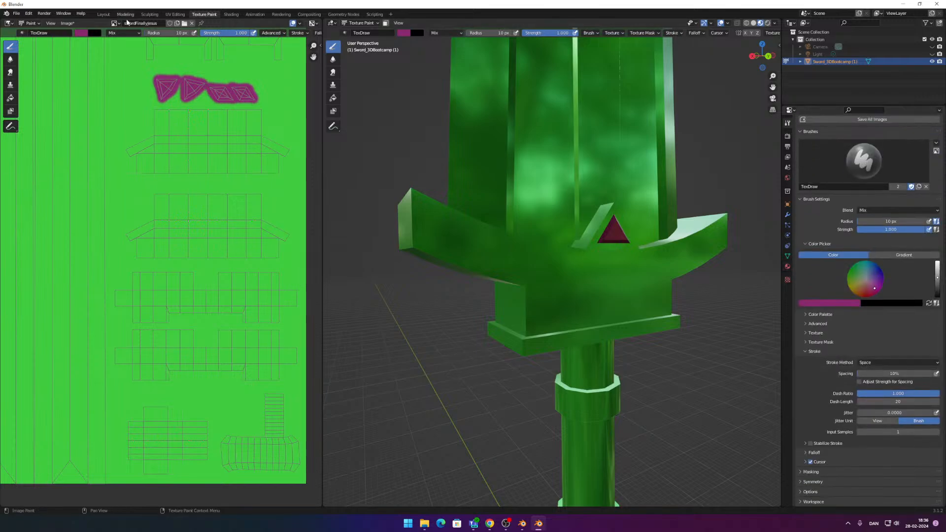
Step: Set the Draw brush to a dark reddish-brown colour with a 69 px radius, and widen the image editor
click(79, 33)
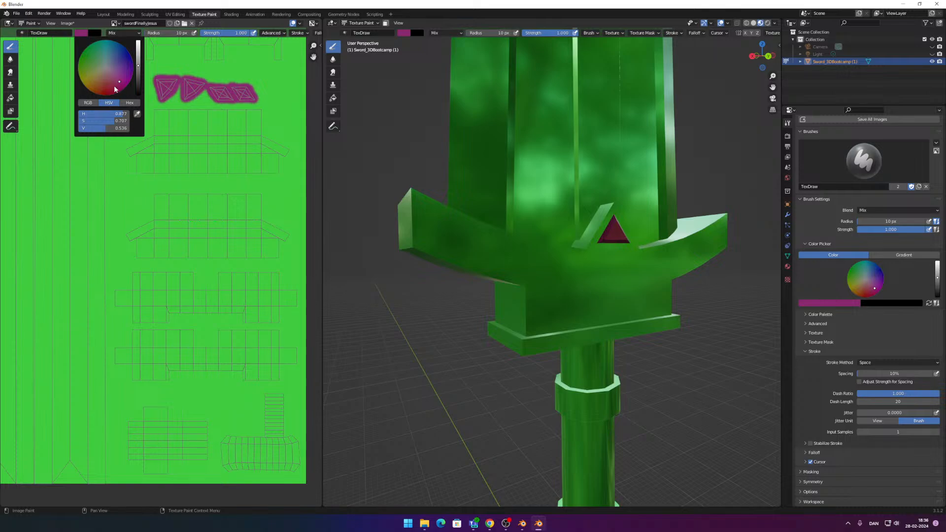
drag(114, 84, 100, 81)
click(99, 87)
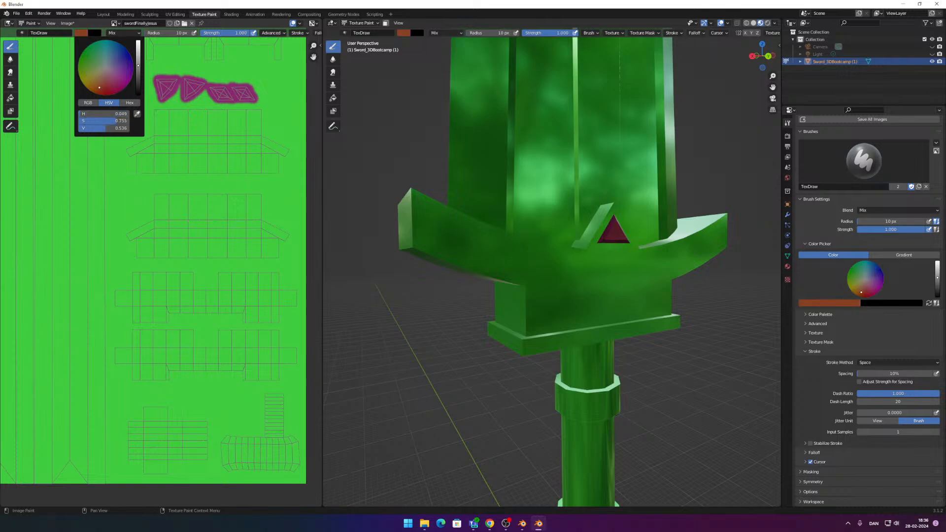
click(97, 129)
click(109, 127)
key(Return)
drag(104, 130, 94, 130)
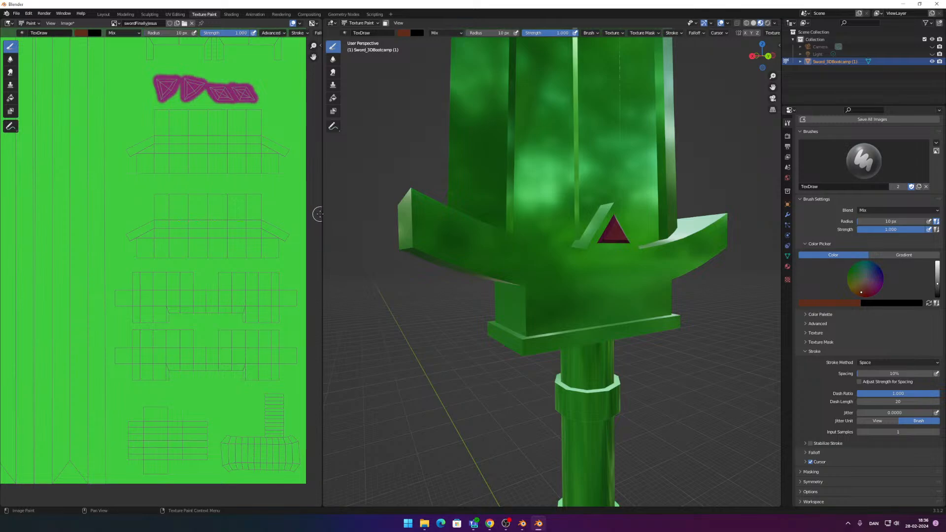
drag(323, 216, 369, 213)
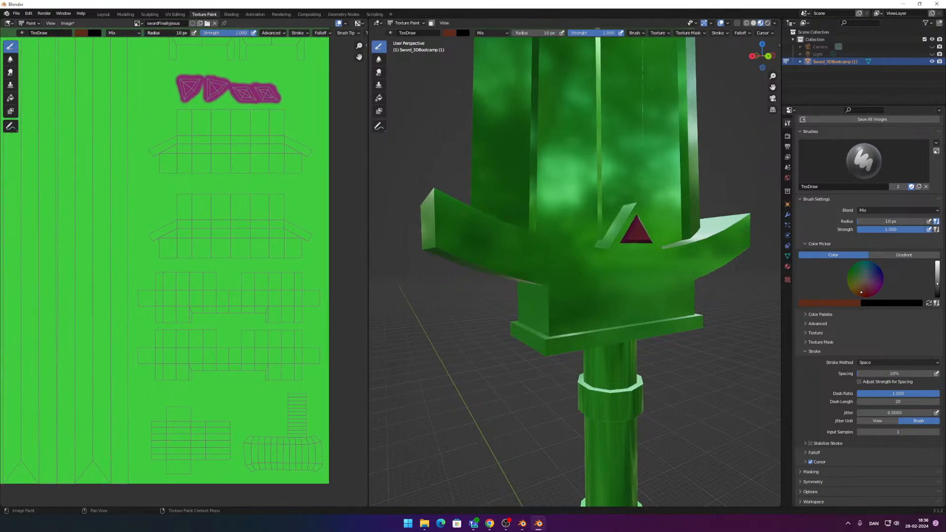
drag(170, 33, 171, 33)
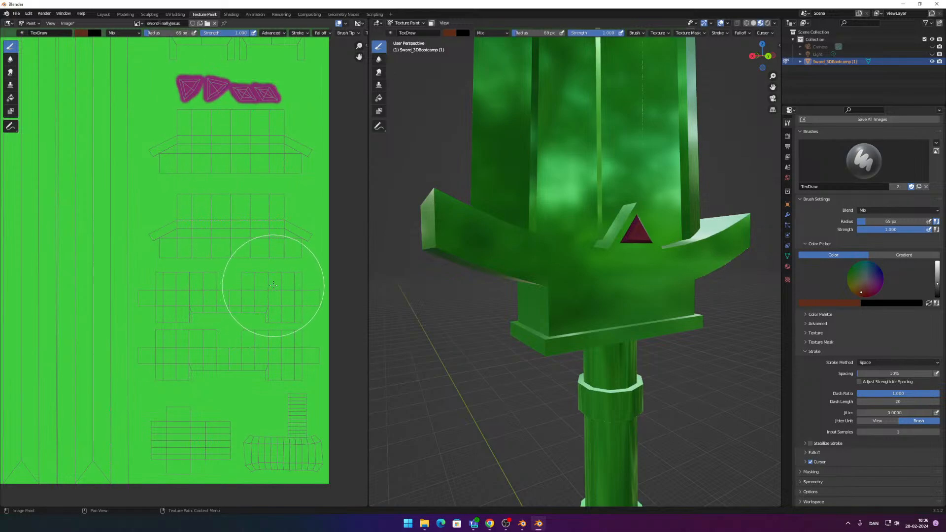
Step: Try painting the lower UV islands and the 3D guard block dark reddish-brown, and undo both strokes
mouse_move(276, 293)
mouse_down()
mouse_move(284, 306)
mouse_move(298, 290)
mouse_move(310, 304)
mouse_move(317, 433)
mouse_move(295, 454)
mouse_move(165, 459)
mouse_move(165, 397)
mouse_move(226, 433)
mouse_move(289, 422)
mouse_move(250, 359)
mouse_move(165, 376)
mouse_move(169, 296)
mouse_move(205, 224)
mouse_move(264, 306)
mouse_move(210, 318)
mouse_up()
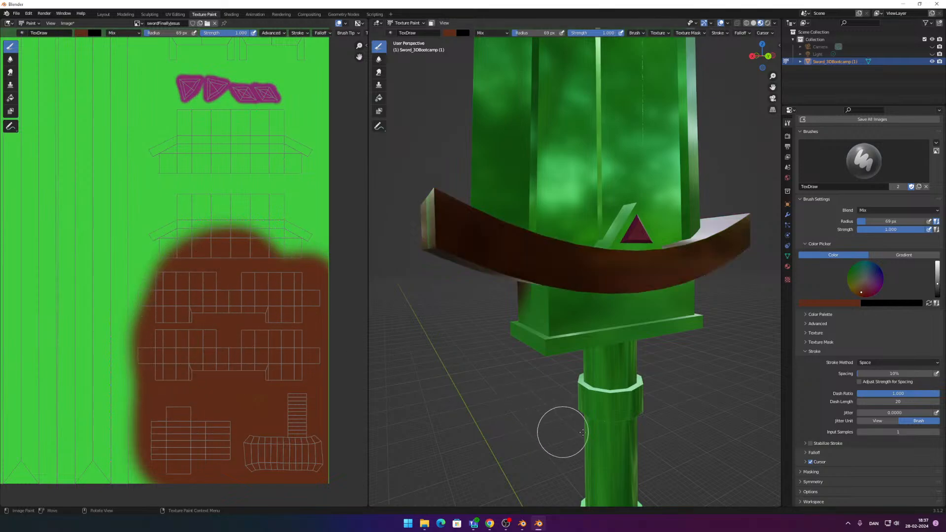
scroll(680, 398, down, 1)
shift+middle_drag(693, 386, 660, 264)
middle_drag(665, 353, 646, 355)
scroll(290, 245, down, 3)
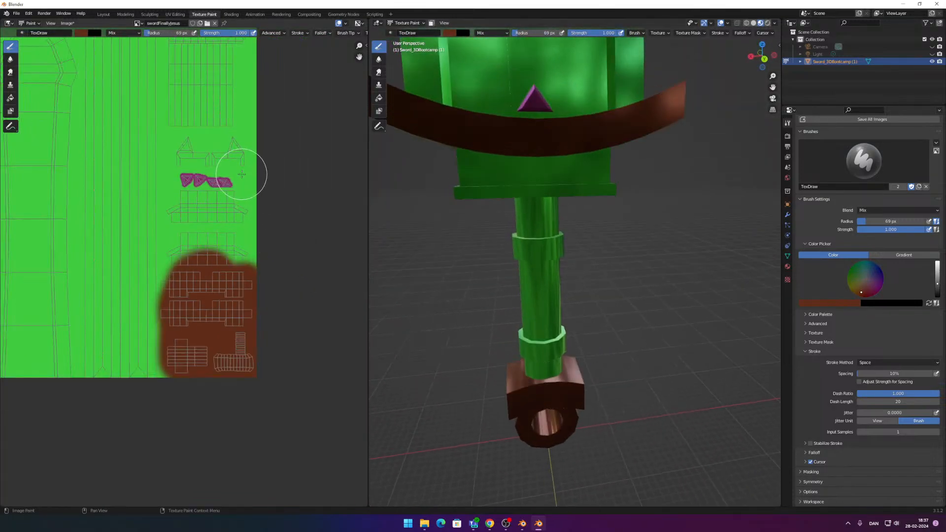
middle_drag(213, 137, 259, 181)
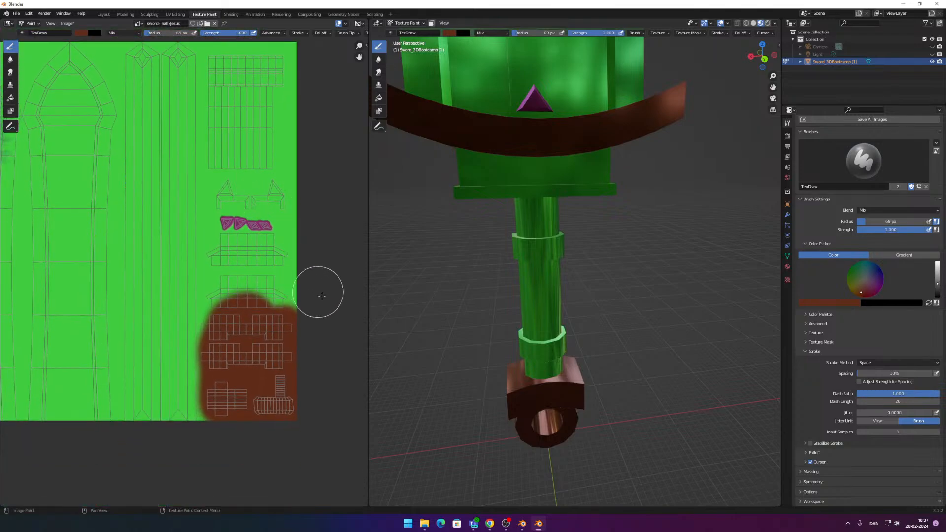
key(ctrl+z)
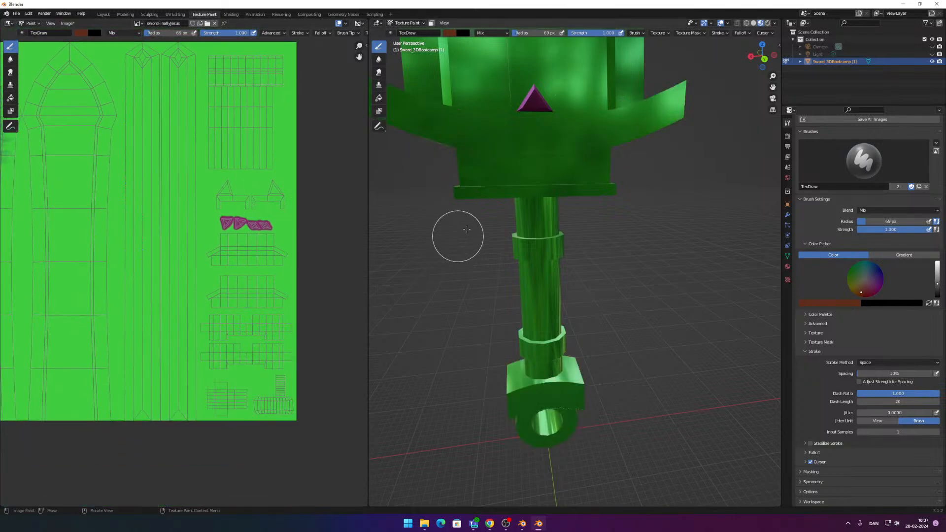
mouse_move(494, 143)
mouse_down()
mouse_move(568, 169)
mouse_move(566, 190)
mouse_up()
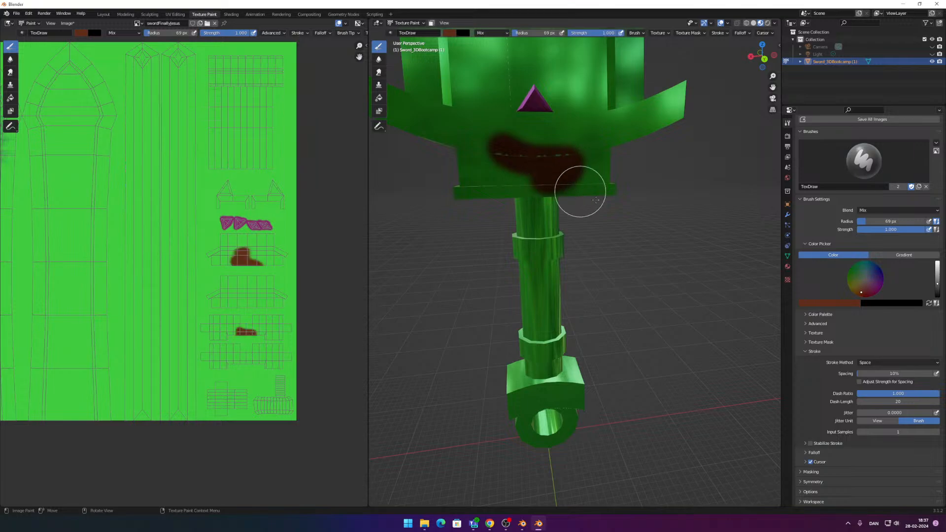
key(ctrl+z)
Step: Paint dark reddish-brown marks on the 3D handle: a band mid-grip, one below the guard and a spot near the pommel
middle_drag(607, 313, 495, 268)
drag(500, 266, 582, 269)
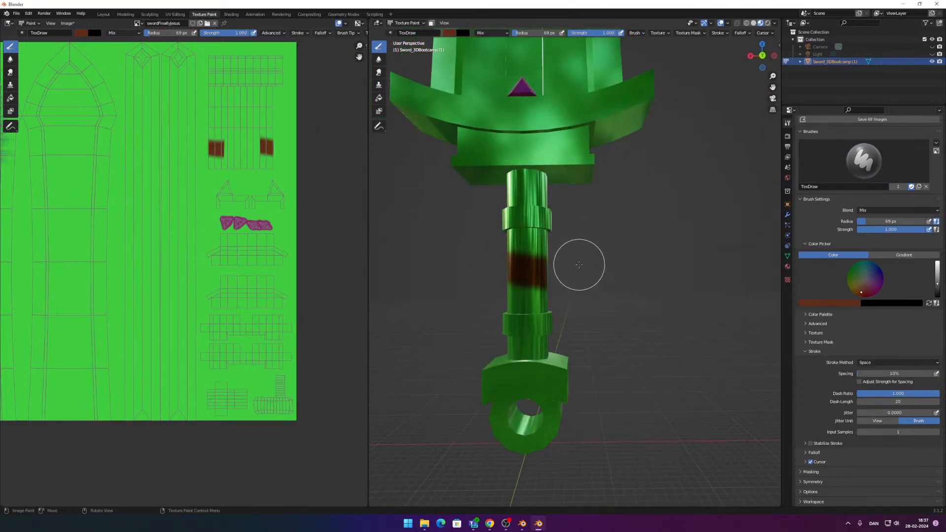
scroll(586, 224, up, 2)
scroll(587, 224, up, 5)
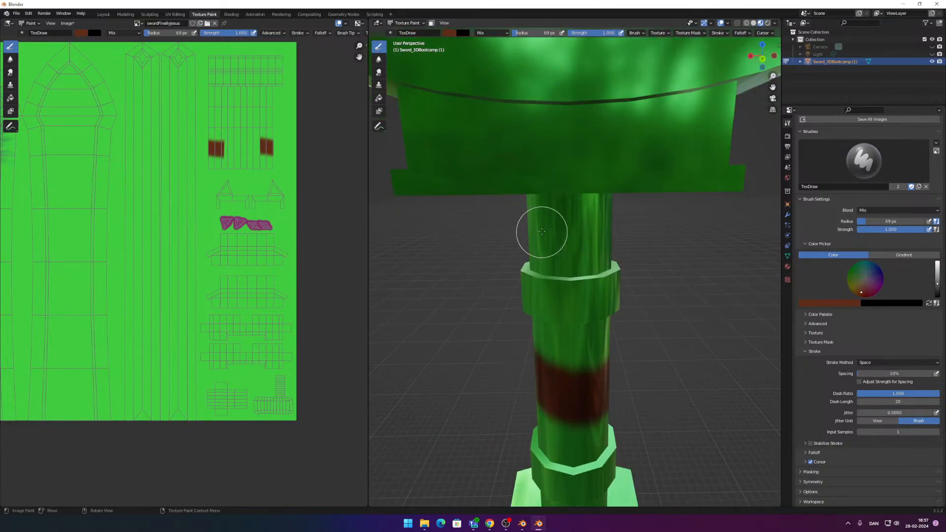
drag(541, 228, 601, 229)
middle_drag(652, 301, 618, 369)
drag(598, 387, 586, 385)
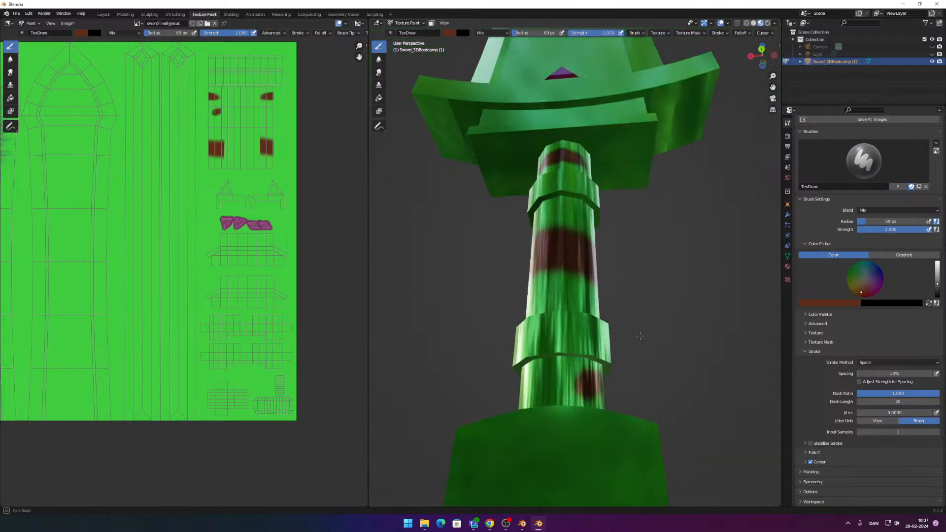
Step: Compare the brown marks on the handle with its UV islands, and set the brush radius to 41 px
mouse_move(621, 384)
middle_down()
mouse_move(644, 369)
mouse_move(658, 215)
mouse_move(651, 223)
mouse_move(542, 214)
middle_up()
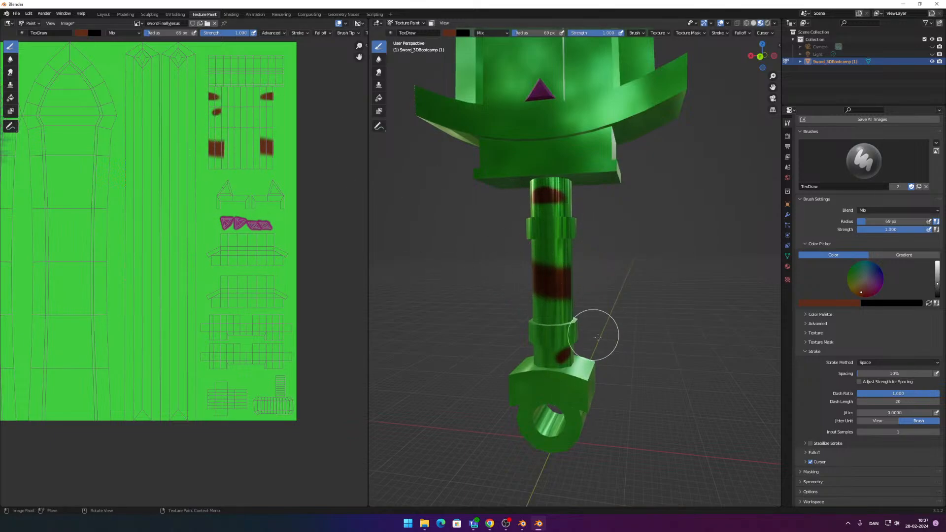
middle_drag(597, 331, 399, 186)
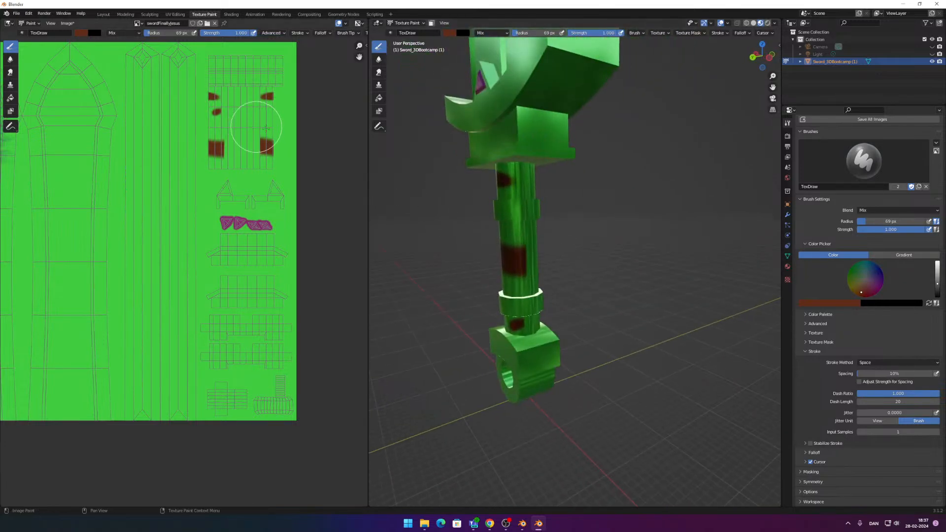
mouse_move(574, 258)
middle_down()
mouse_move(595, 268)
mouse_move(522, 243)
mouse_move(651, 274)
mouse_move(638, 285)
mouse_move(631, 205)
mouse_move(646, 274)
middle_up()
scroll(285, 163, up, 4)
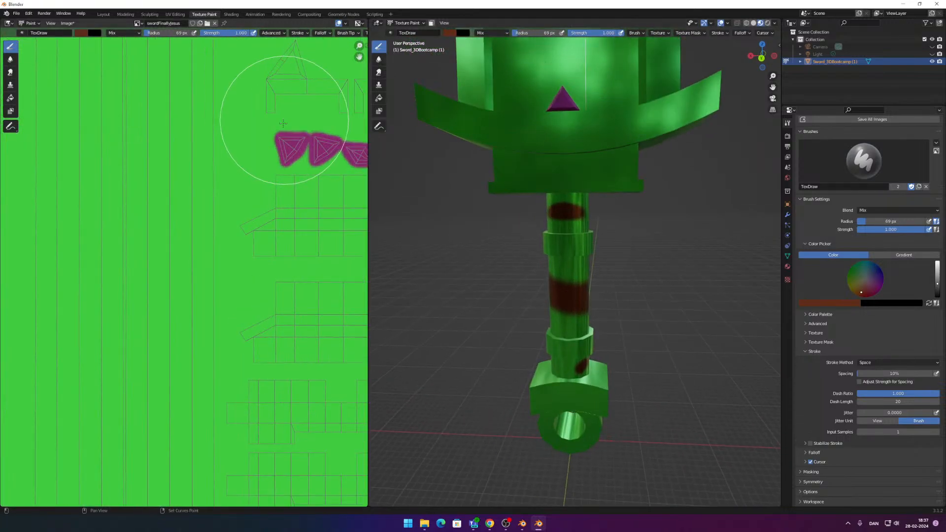
middle_drag(283, 131, 228, 306)
middle_drag(283, 192, 243, 372)
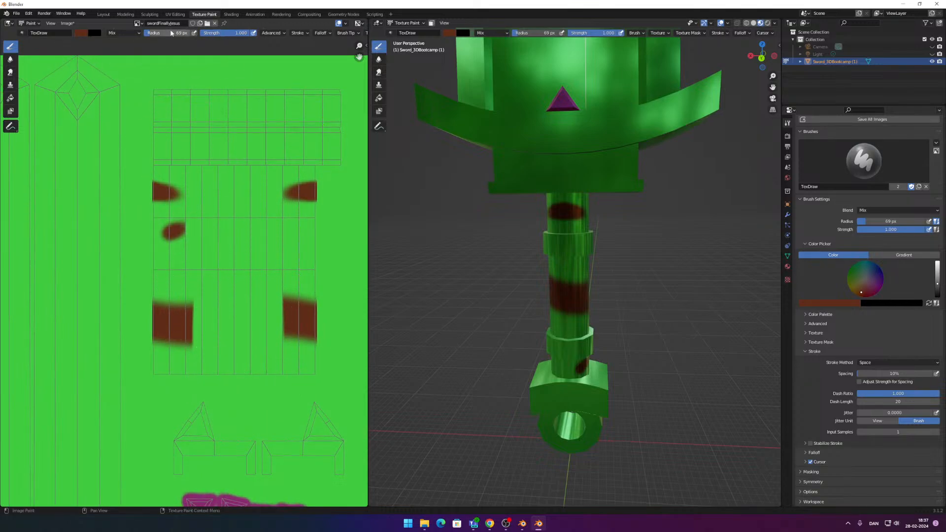
drag(151, 34, 148, 33)
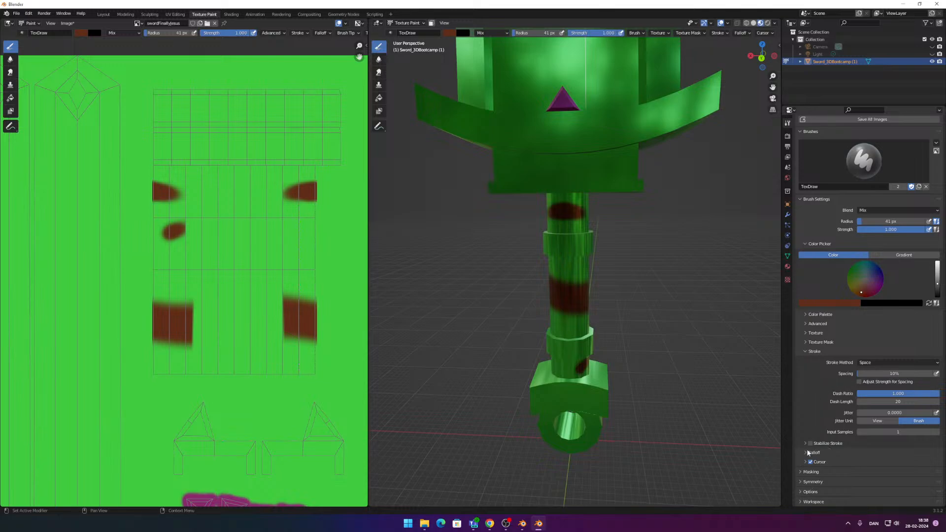
Step: Examine the brush's colour palette, advanced and texture settings
scroll(802, 392, up, 3)
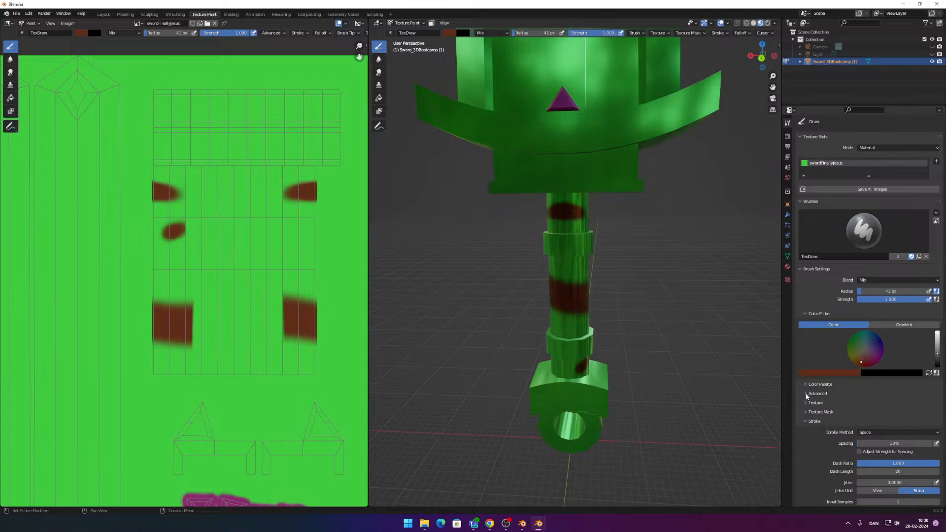
click(806, 394)
click(805, 392)
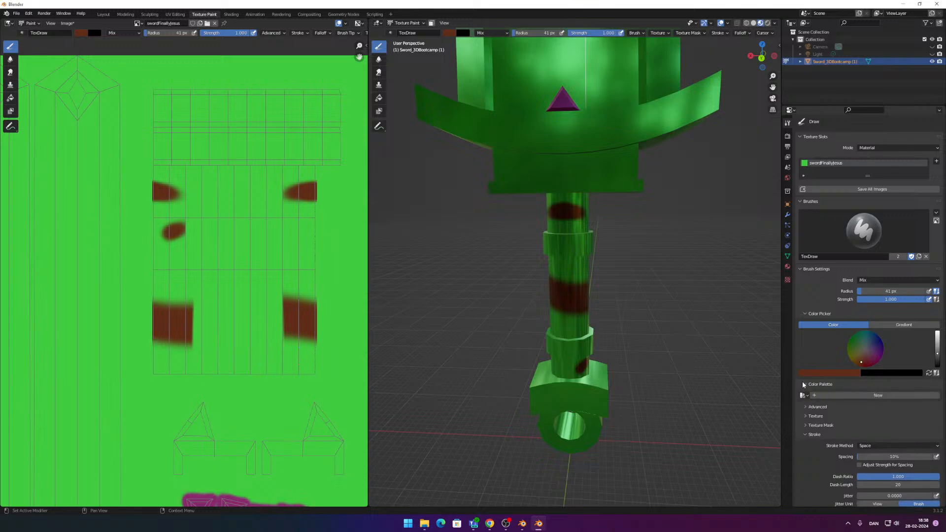
click(805, 411)
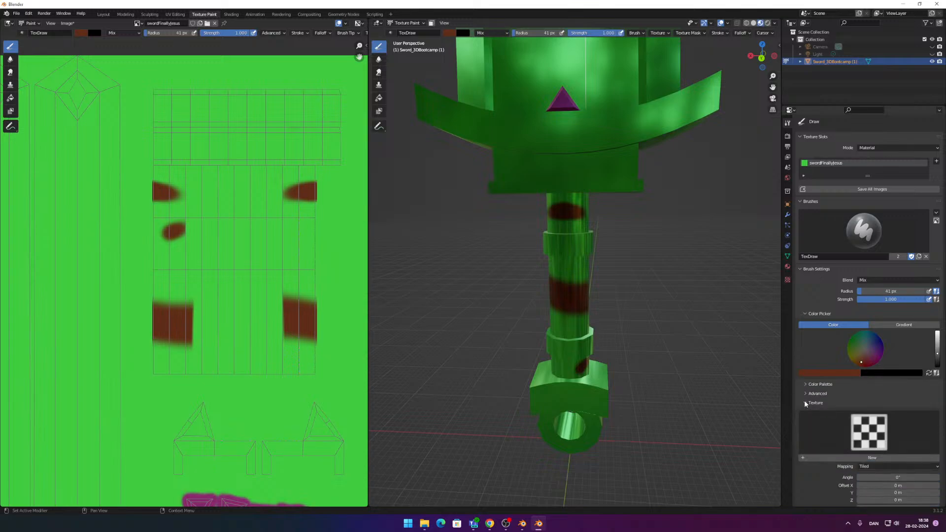
scroll(813, 404, down, 5)
click(805, 307)
scroll(804, 297, up, 2)
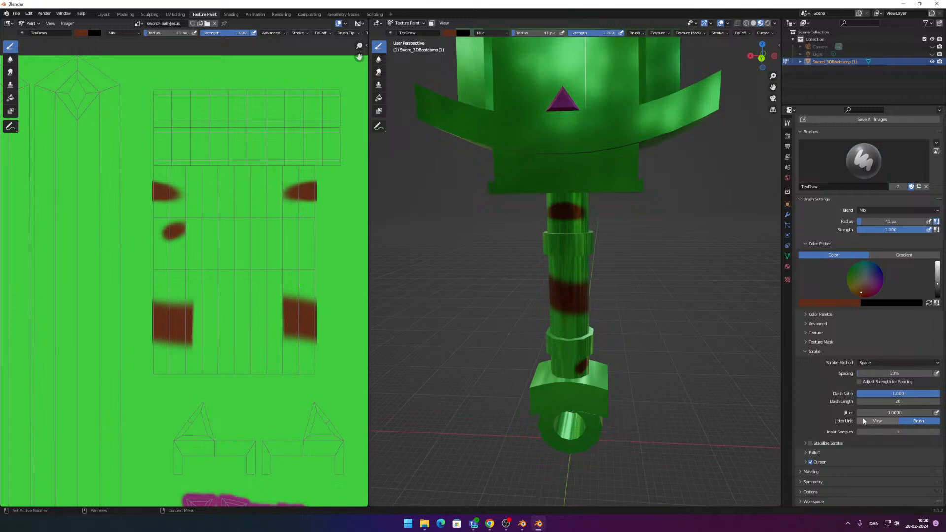
Step: Set the stroke's dash length to 5, try a brown stroke on the handle's UV islands and undo it
click(880, 402)
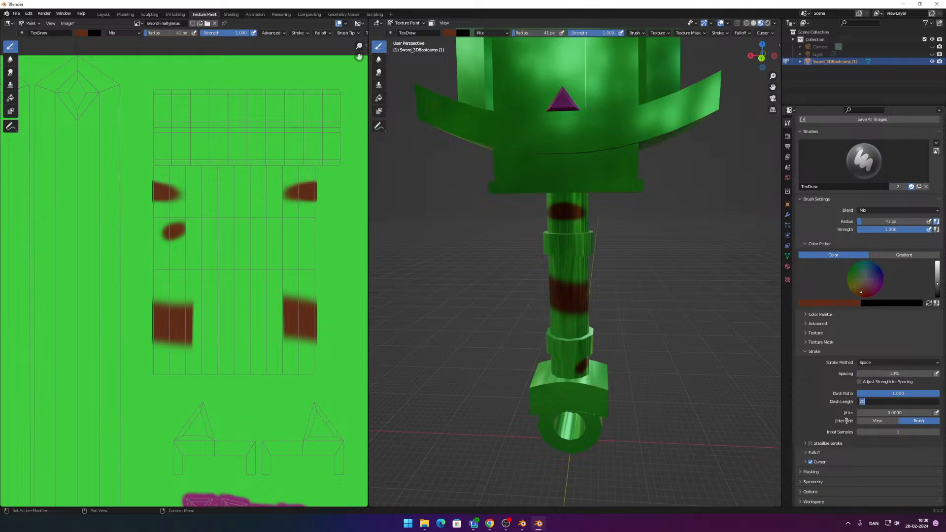
key(Return)
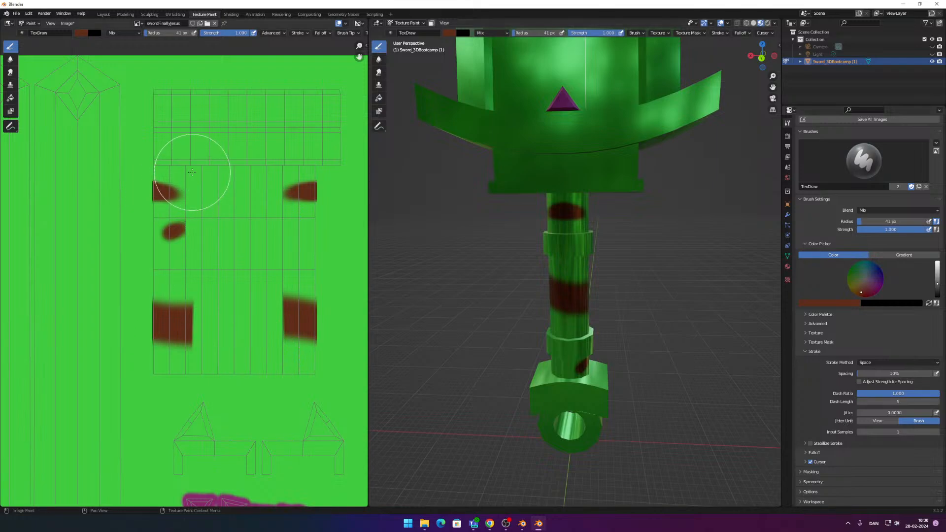
mouse_move(188, 162)
mouse_down()
mouse_move(176, 247)
mouse_move(166, 161)
mouse_up()
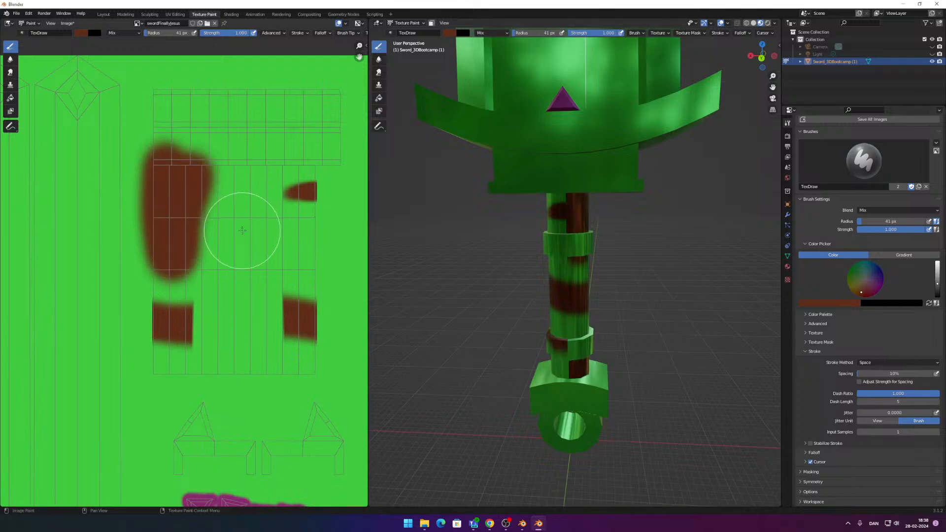
key(ctrl+z)
Step: Set the dash length to 50, try a diagonal brown stroke across the handle's UV islands and undo it
click(902, 401)
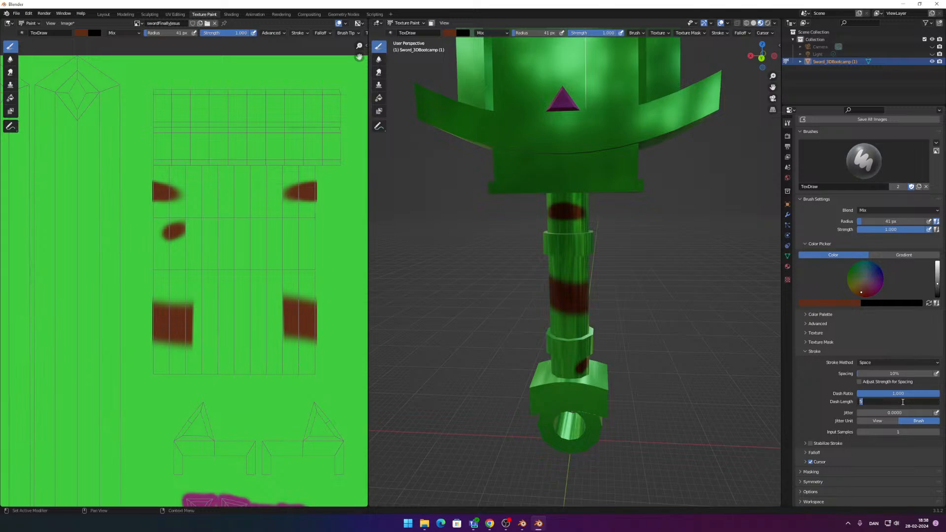
text(0)
key(Return)
drag(214, 145, 158, 258)
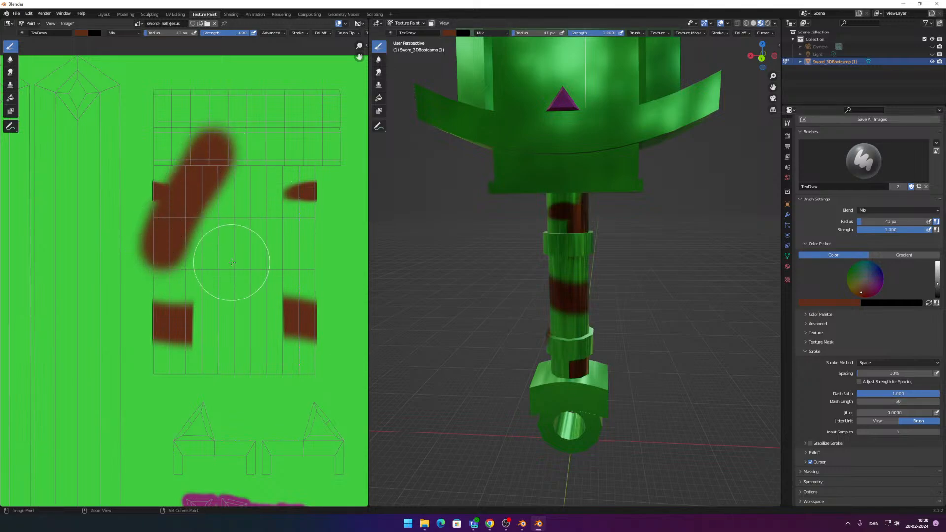
key(ctrl+z)
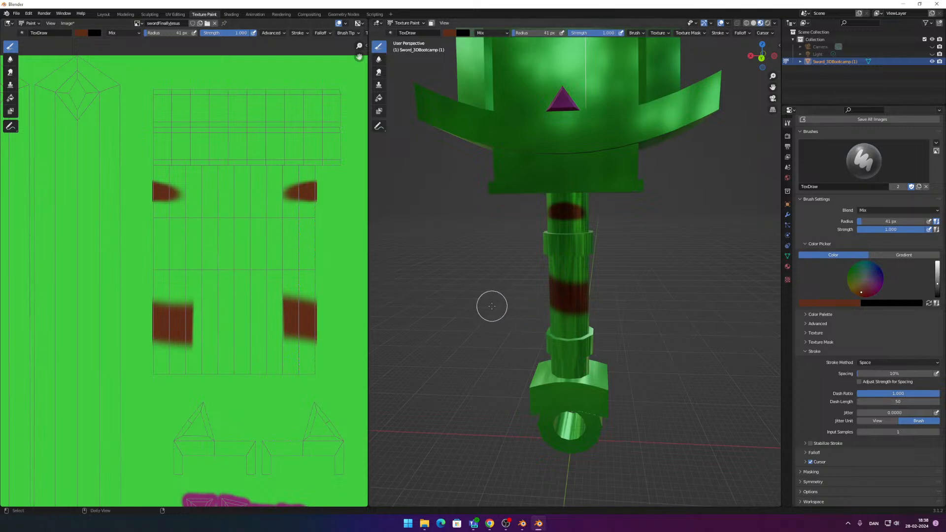
key(ctrl+shift+z)
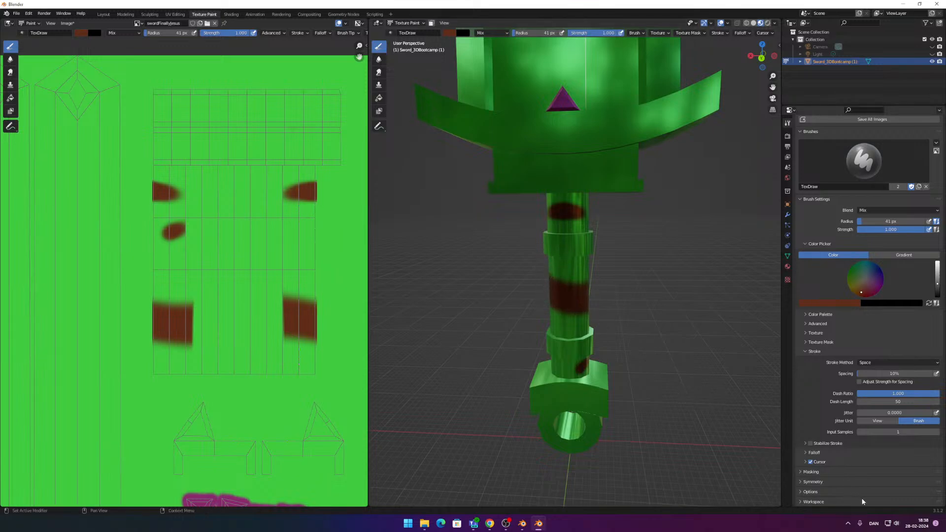
Step: Set the brush stroke's dash length back to 20
click(898, 402)
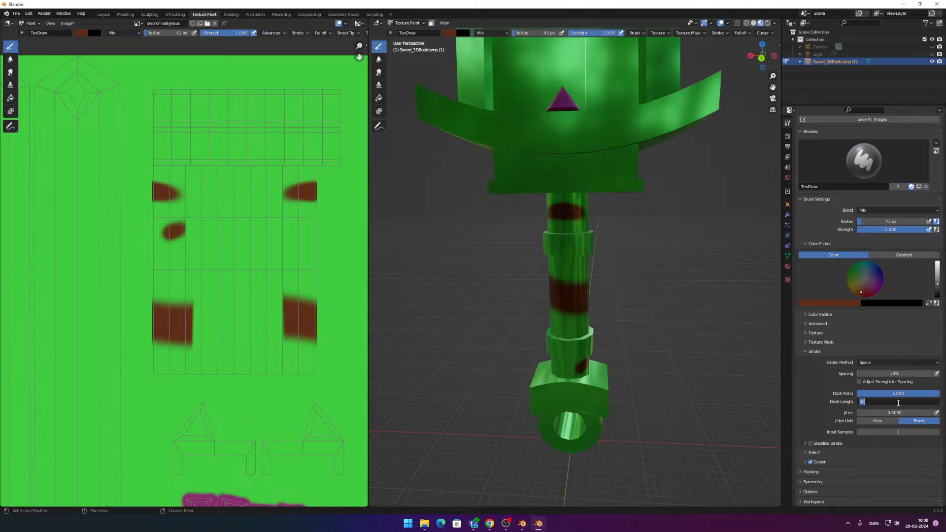
text(20)
key(Return)
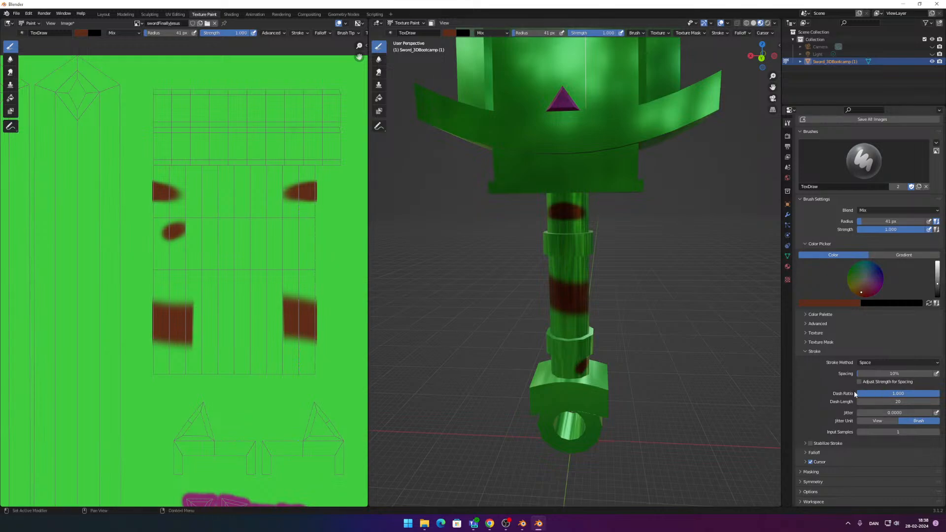
Step: Set the stroke spacing to 2%, try a brown stroke over the handle's UV islands and undo it
click(904, 374)
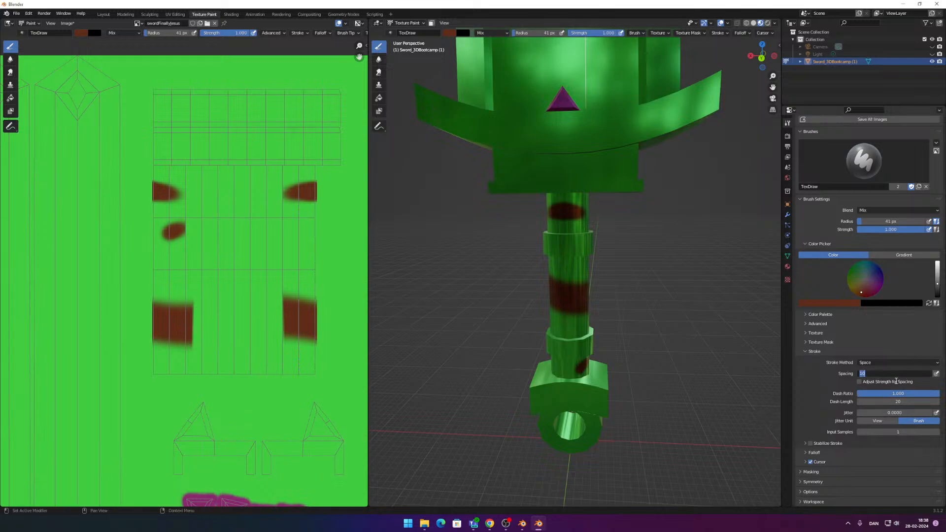
text(2)
key(Return)
mouse_move(190, 116)
mouse_down()
mouse_move(164, 190)
mouse_move(179, 131)
mouse_move(157, 138)
mouse_move(200, 186)
mouse_up()
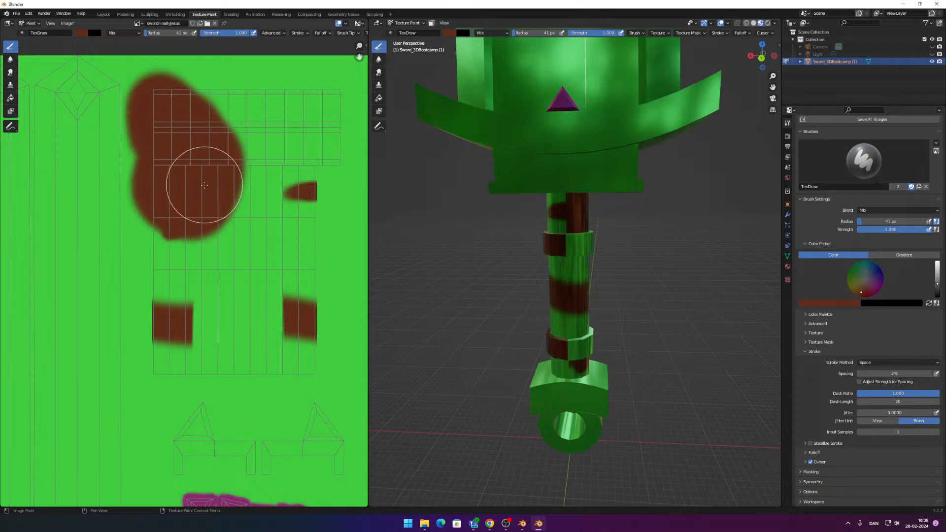
key(ctrl+z)
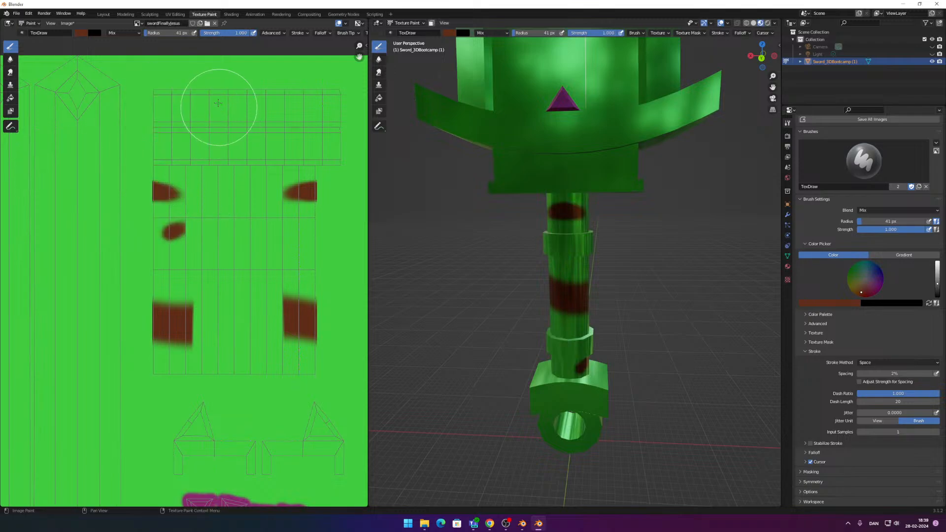
Step: Review the brush's advanced, stroke and bleed options, and widen the image editor
click(274, 33)
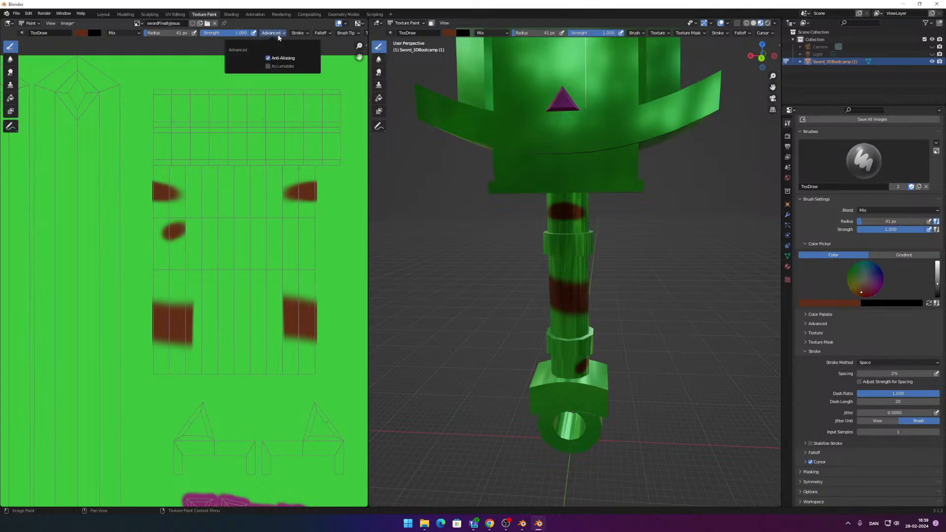
click(299, 33)
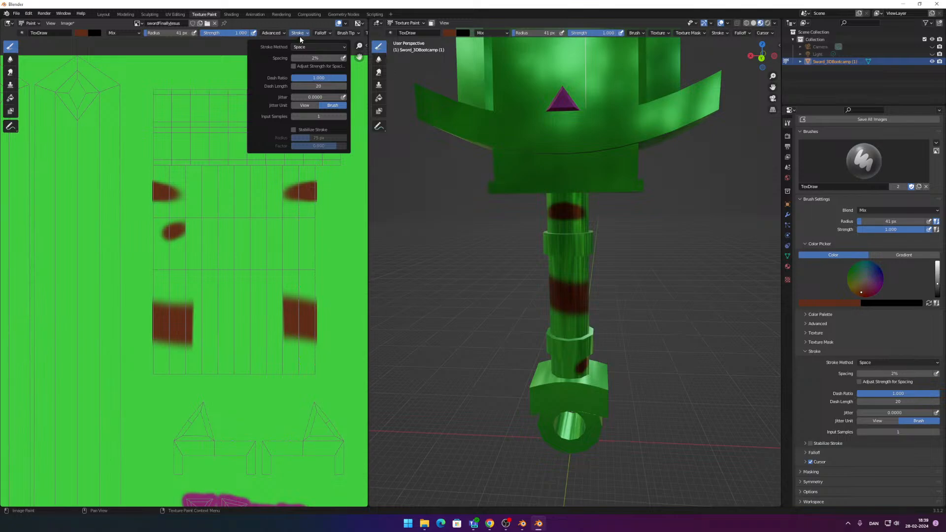
mouse_move(368, 154)
mouse_down()
mouse_move(486, 156)
mouse_move(418, 156)
mouse_up()
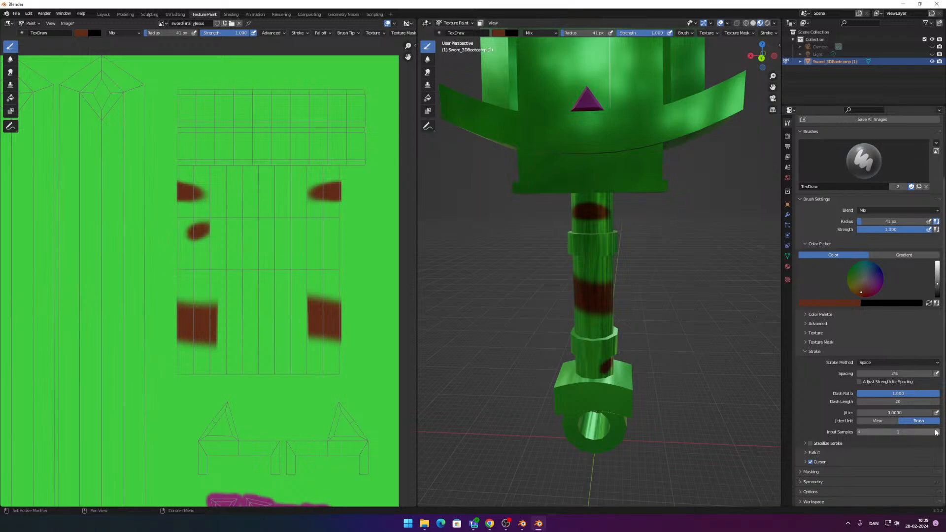
click(799, 493)
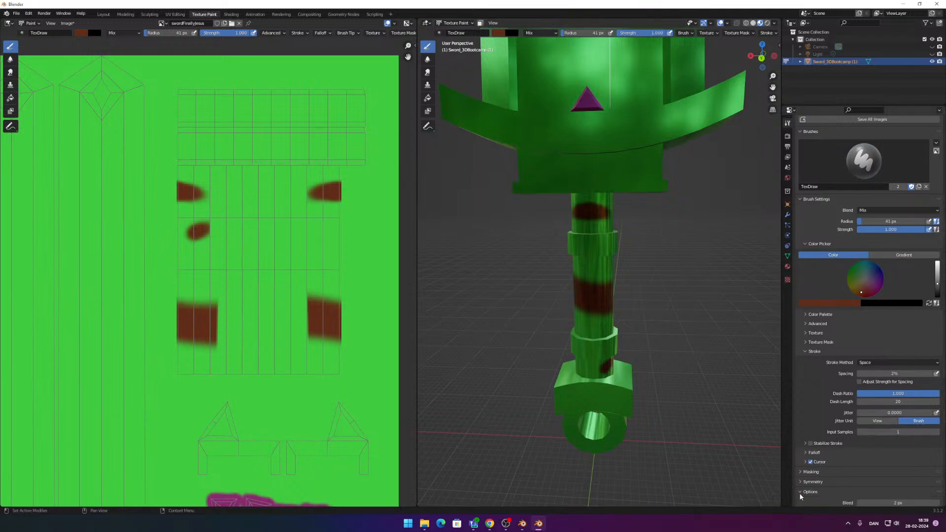
scroll(799, 493, down, 3)
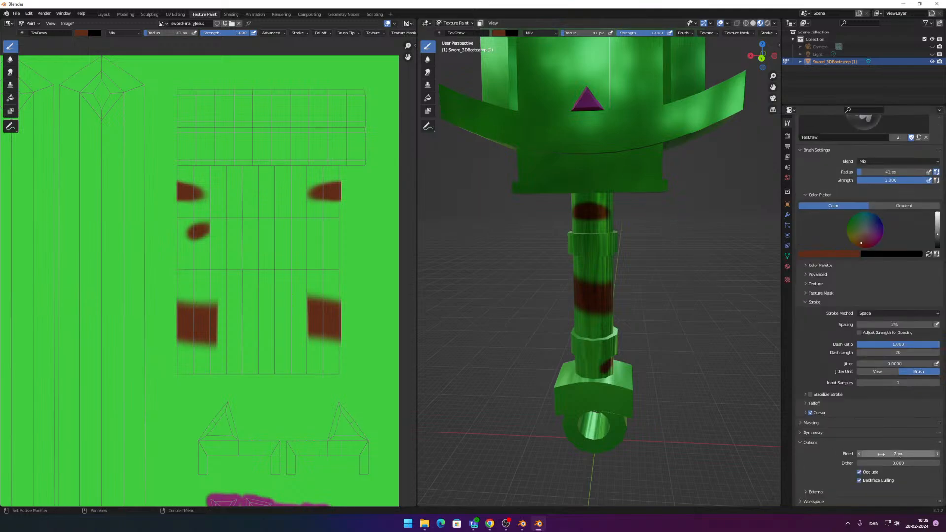
click(804, 443)
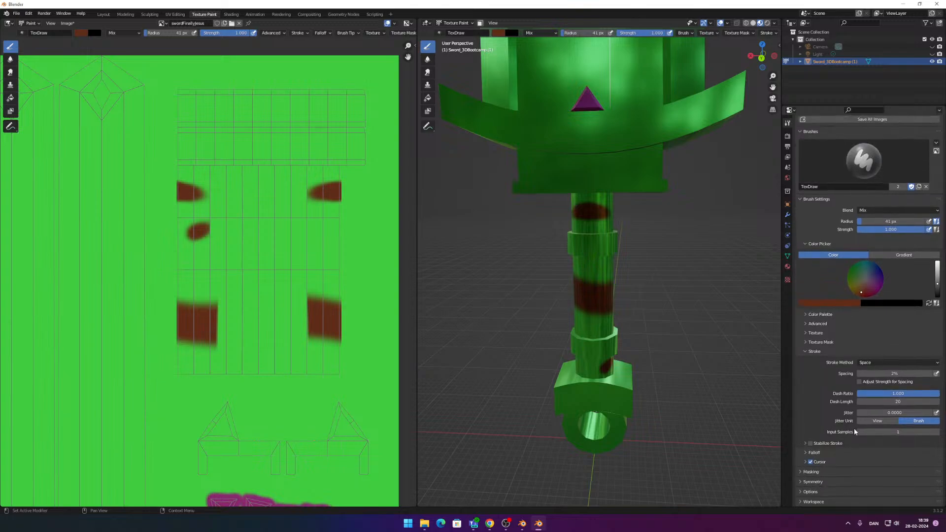
Step: Check the Stabilize Stroke options, try filling the whole sword with dark green using the Fill tool and undo it
click(805, 442)
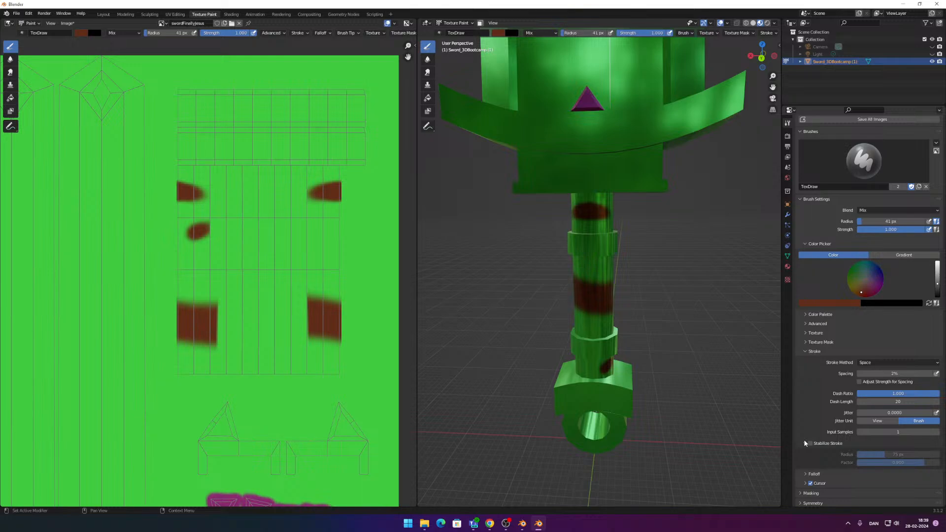
click(805, 443)
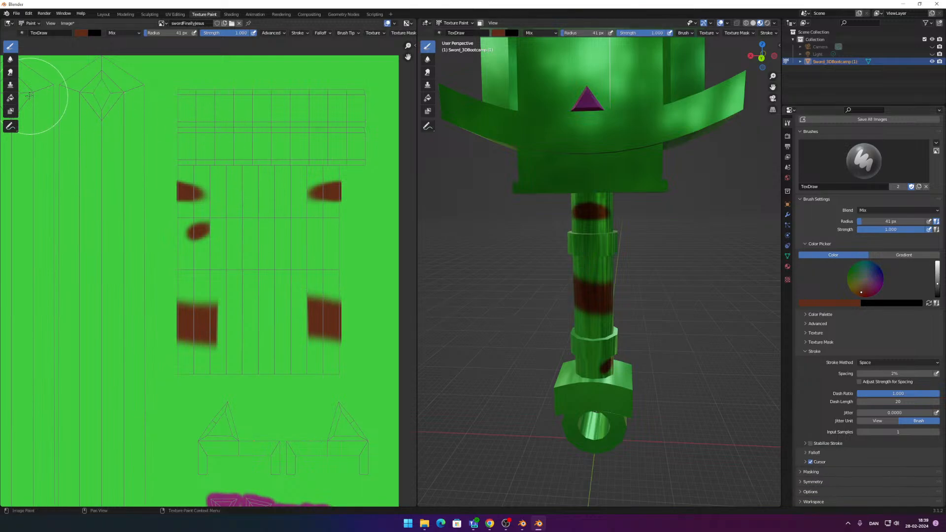
click(15, 100)
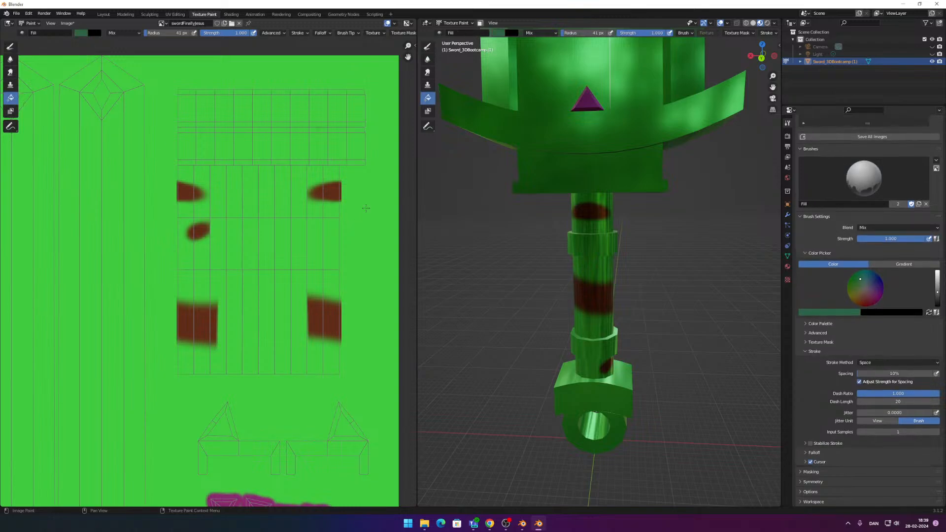
click(576, 217)
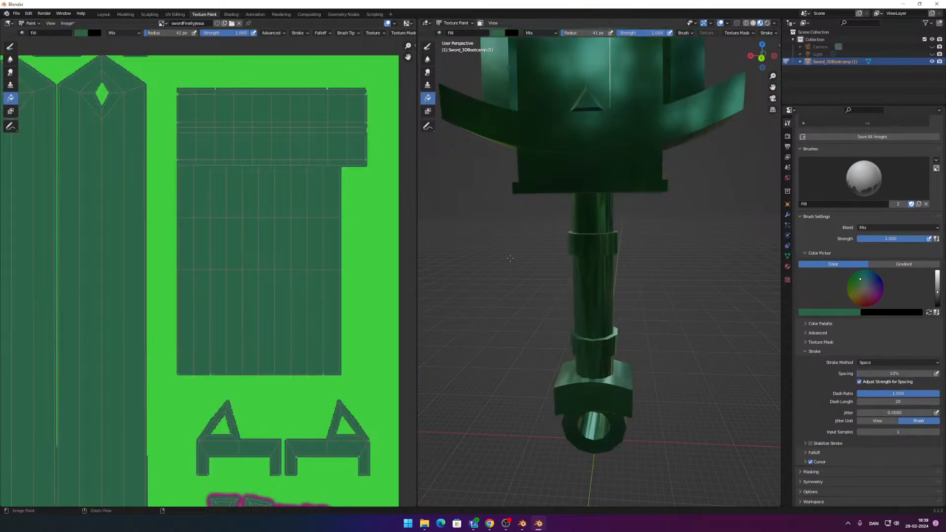
key(ctrl+z)
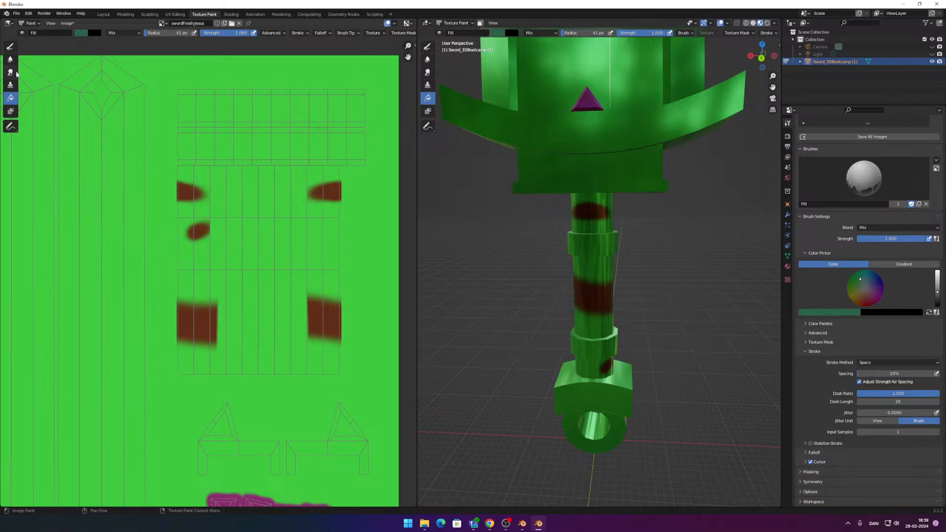
Step: Try wide brown strokes with the Draw brush across the uppermost UV island of the handle and undo them
click(10, 46)
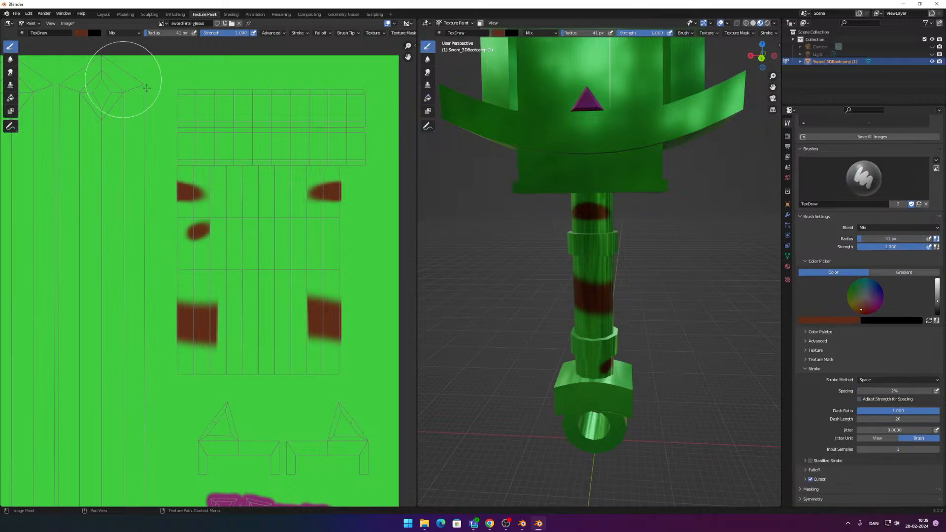
click(190, 94)
drag(194, 93, 348, 95)
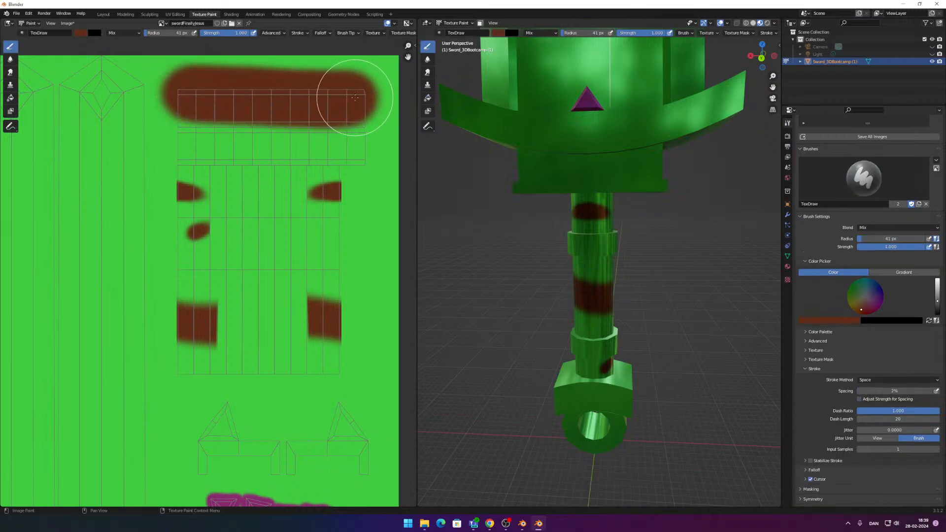
key(ctrl+z)
drag(212, 102, 192, 105)
key(ctrl+z)
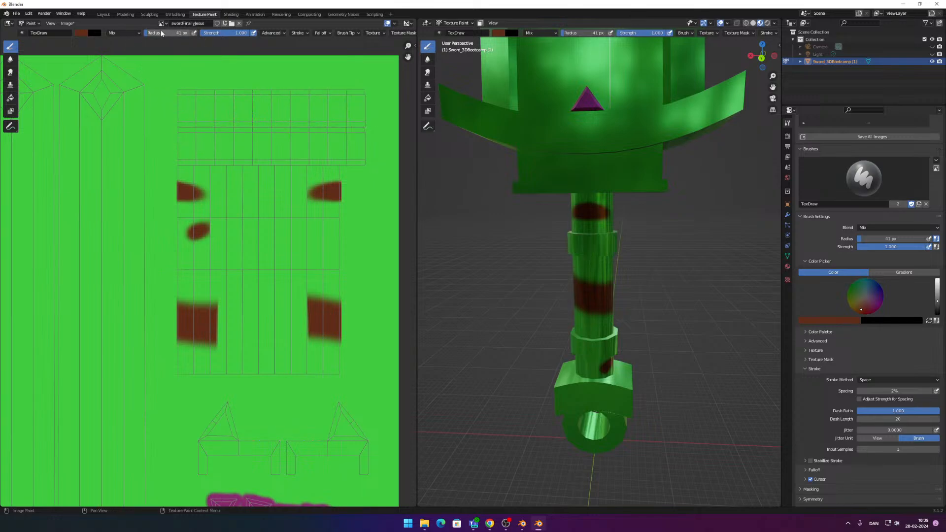
Step: Reduce the brush radius to 13 px and paint a closed brown outline around the handle's UV islands
drag(166, 34, 146, 34)
mouse_move(180, 90)
mouse_down()
mouse_move(179, 278)
mouse_move(186, 190)
mouse_move(176, 376)
mouse_move(340, 373)
mouse_move(342, 162)
mouse_move(367, 167)
mouse_move(362, 94)
mouse_move(183, 89)
mouse_up()
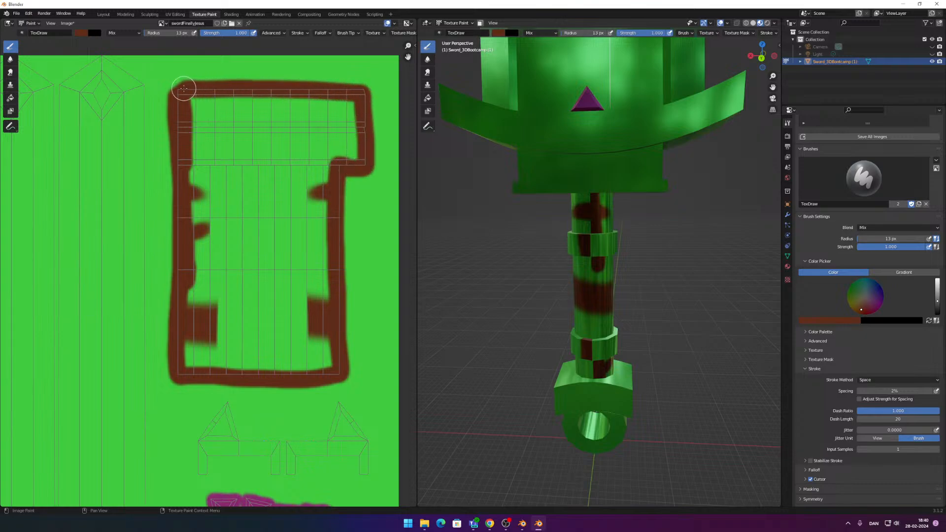
Step: Try filling the inside of the brown outline with dark green using the Fill tool and undo it
click(10, 97)
click(226, 146)
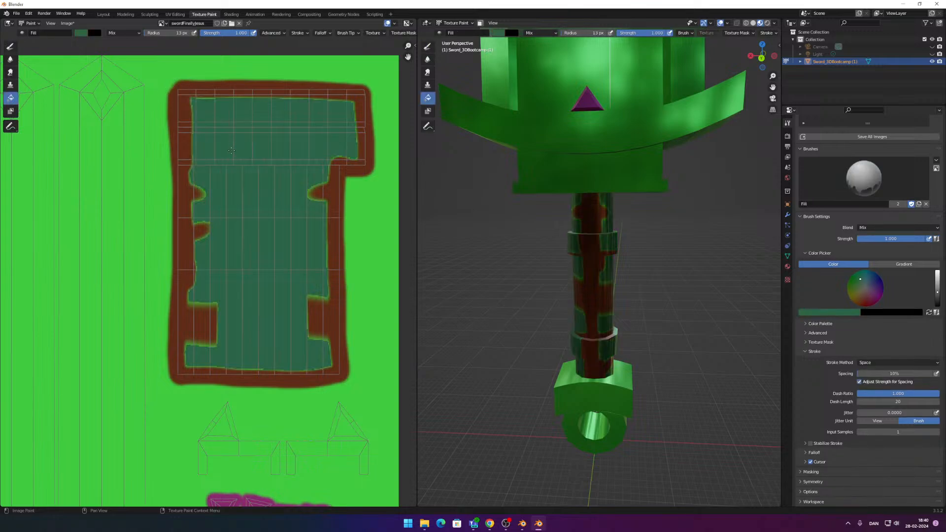
key(ctrl+z)
Step: Set the Fill tool's colour to the reddish brown sampled from the painted outline around the handle's UV islands
click(81, 33)
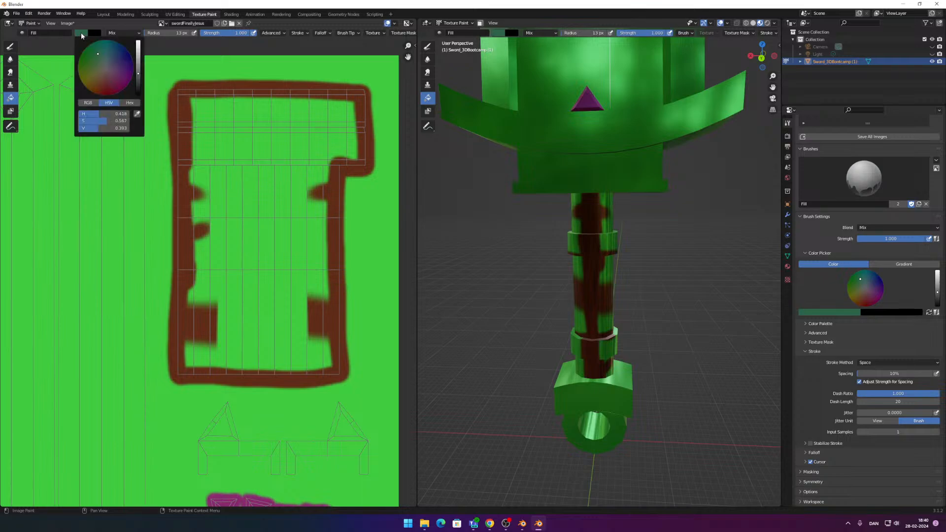
click(10, 46)
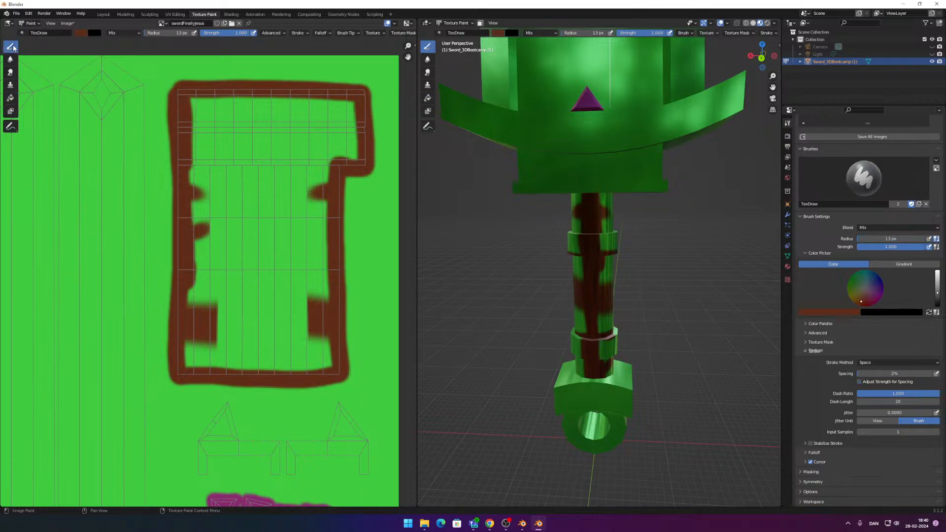
click(82, 33)
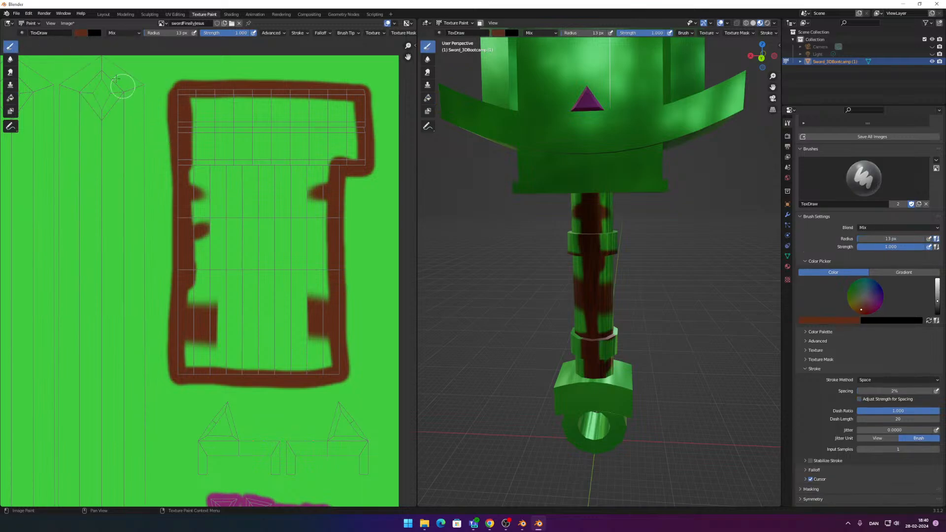
click(11, 98)
click(83, 33)
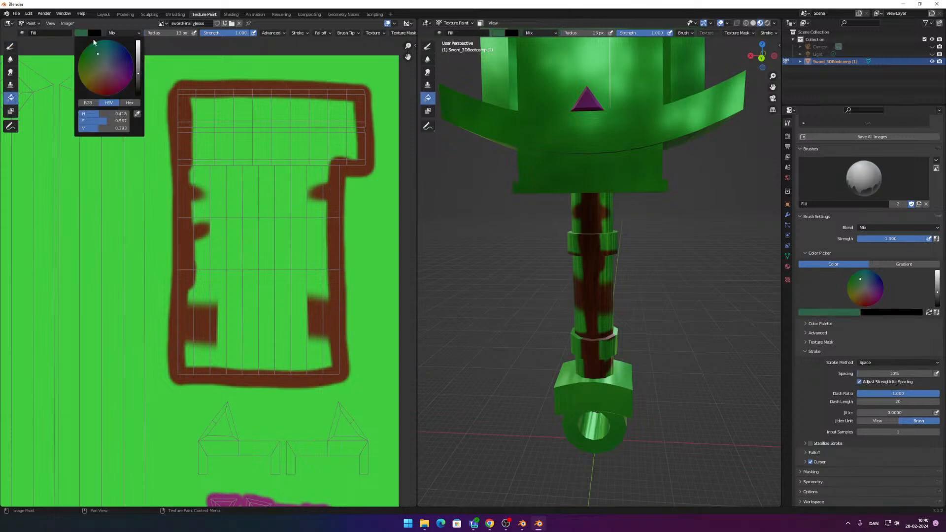
click(138, 114)
click(188, 82)
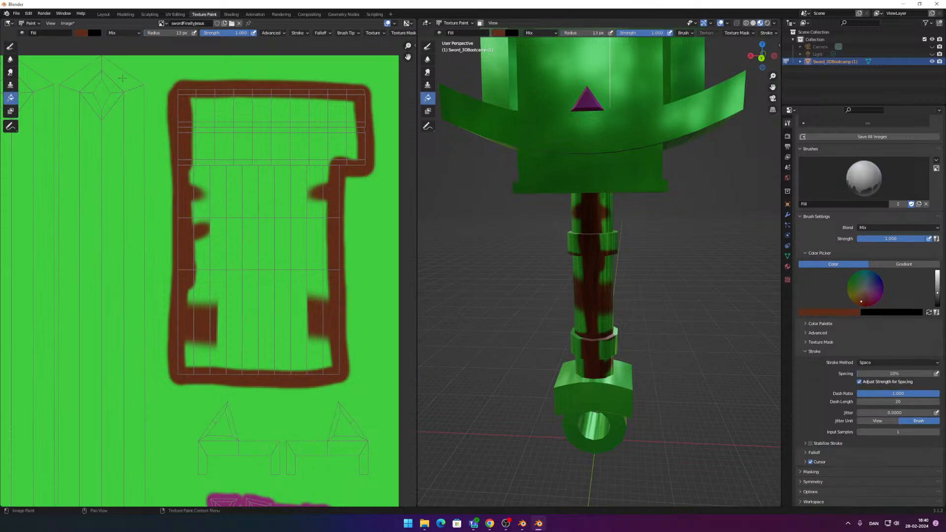
Step: Thicken the brown outline inside the upper UV islands with the Draw brush, and fill the enclosed area with brown
click(11, 46)
mouse_move(178, 100)
mouse_down()
mouse_move(337, 101)
mouse_move(355, 120)
mouse_move(333, 154)
mouse_move(250, 180)
mouse_up()
click(10, 98)
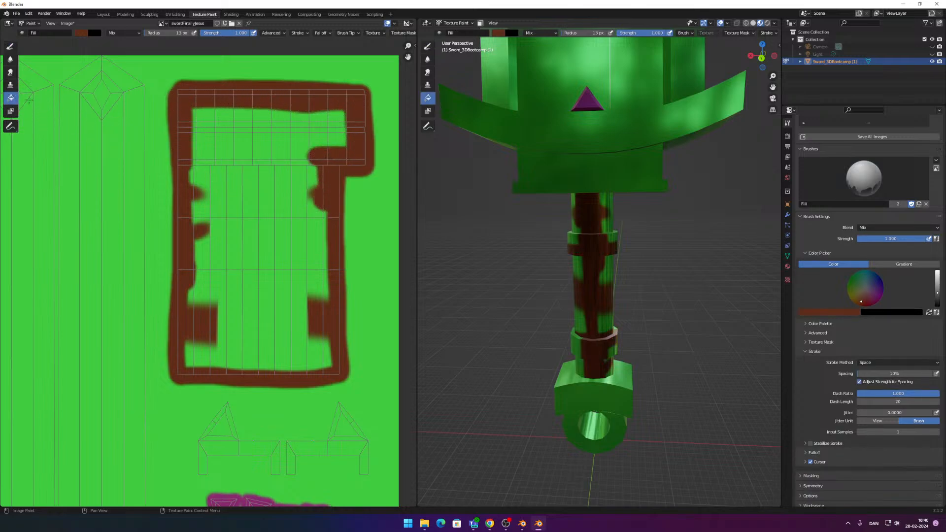
click(206, 145)
Step: Paint over the leftover green seams inside the handle's UV islands in brown and inspect the handle on the model
click(11, 46)
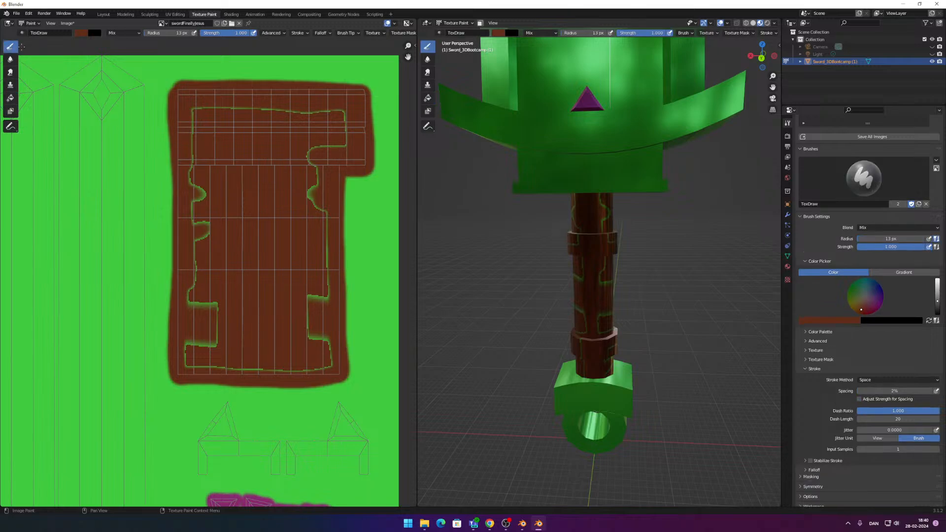
mouse_move(180, 105)
mouse_down()
mouse_move(338, 110)
mouse_move(348, 123)
mouse_move(312, 146)
mouse_move(325, 269)
mouse_move(304, 366)
mouse_move(311, 335)
mouse_move(325, 345)
mouse_move(326, 365)
mouse_move(187, 363)
mouse_move(188, 342)
mouse_move(220, 323)
mouse_move(216, 340)
mouse_move(192, 276)
mouse_move(195, 236)
mouse_move(206, 228)
mouse_move(190, 173)
mouse_move(193, 115)
mouse_up()
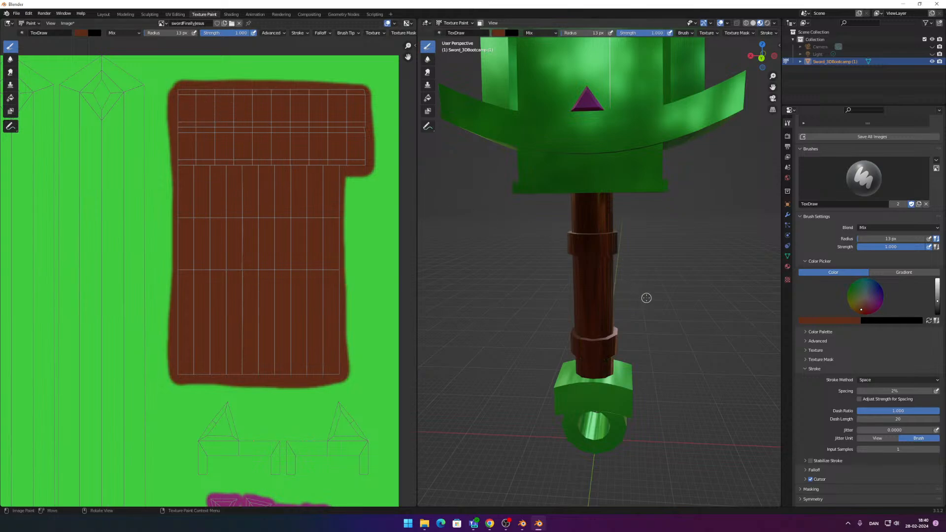
scroll(644, 298, down, 2)
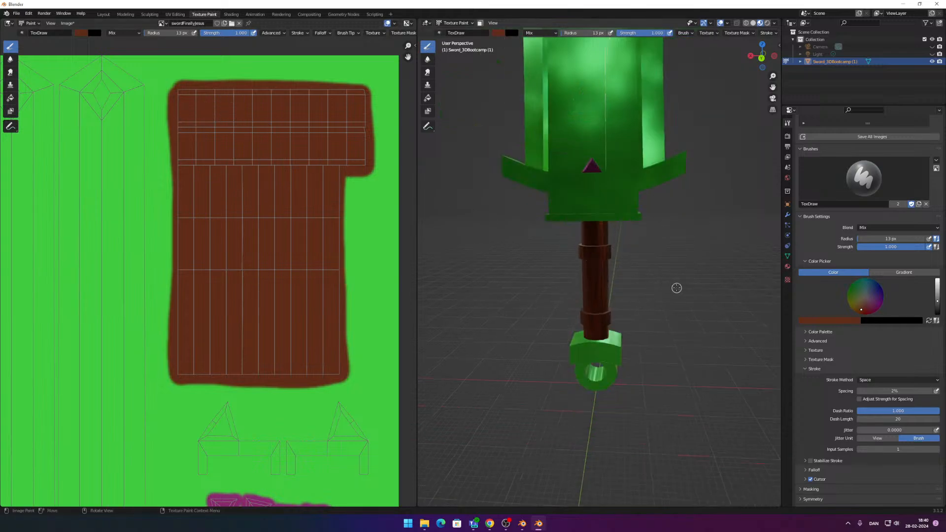
middle_drag(679, 269, 636, 261)
scroll(625, 272, up, 3)
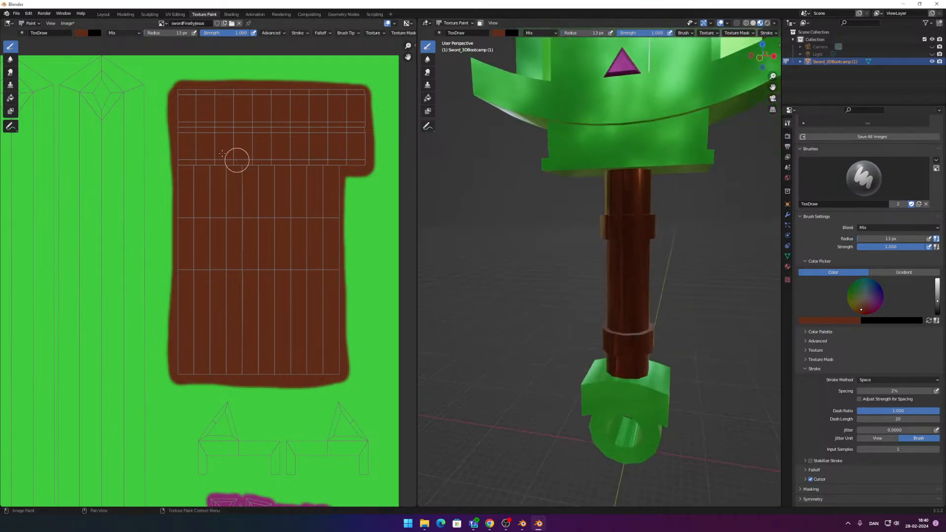
Step: Set the Draw brush colour to a neutral mid-grey, try a wavy stroke over the upper UV islands and undo it
click(81, 33)
click(105, 71)
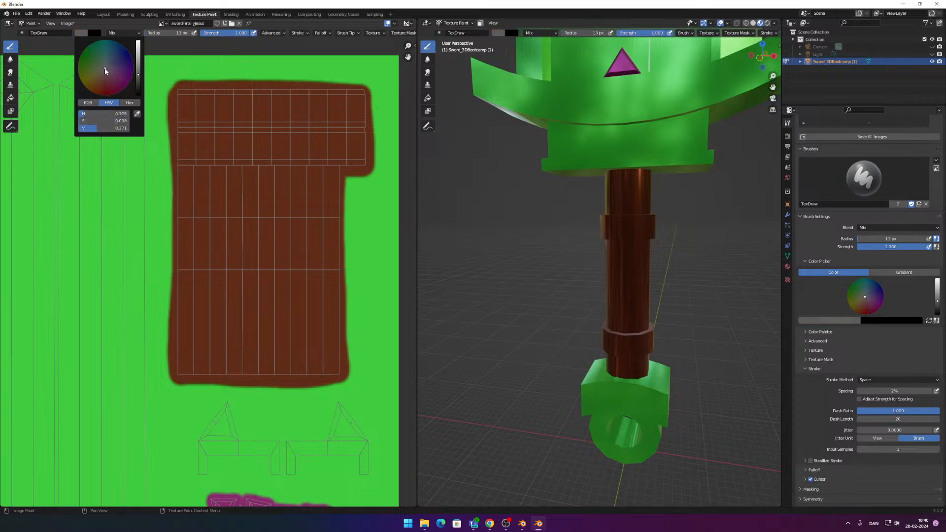
click(113, 129)
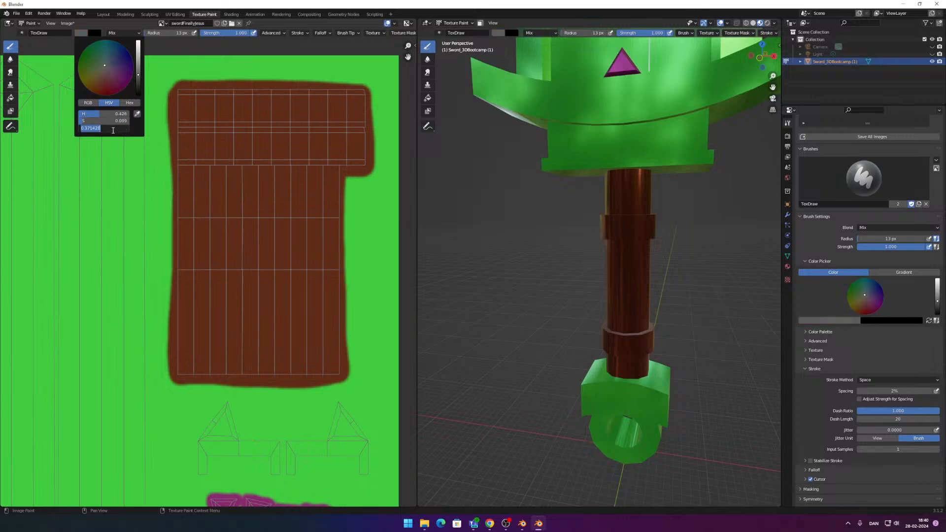
click(85, 120)
drag(86, 129, 103, 129)
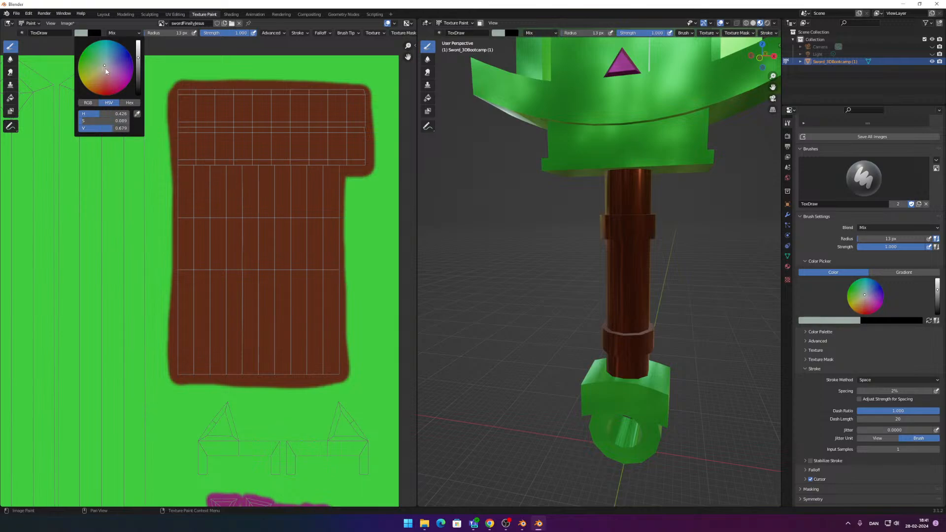
drag(138, 59, 138, 41)
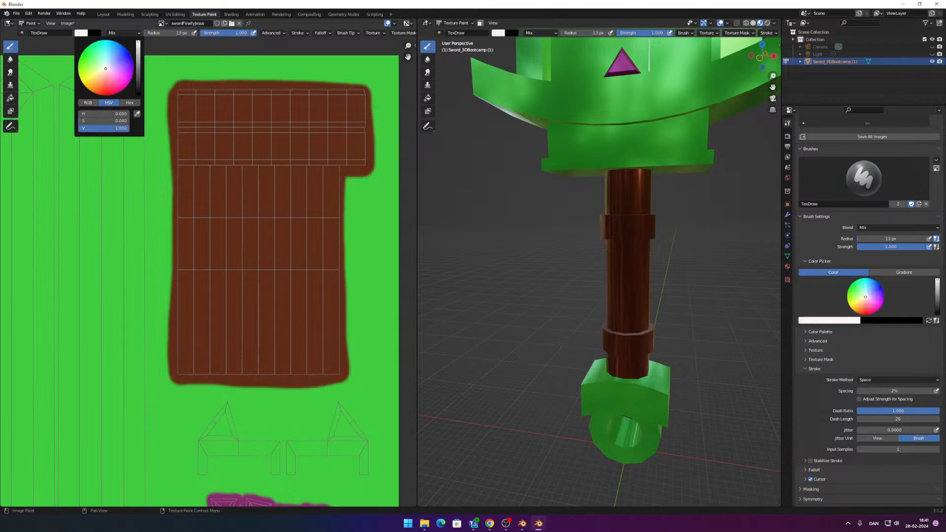
drag(100, 120, 88, 121)
mouse_move(138, 45)
mouse_down()
mouse_move(137, 74)
mouse_move(138, 63)
mouse_up()
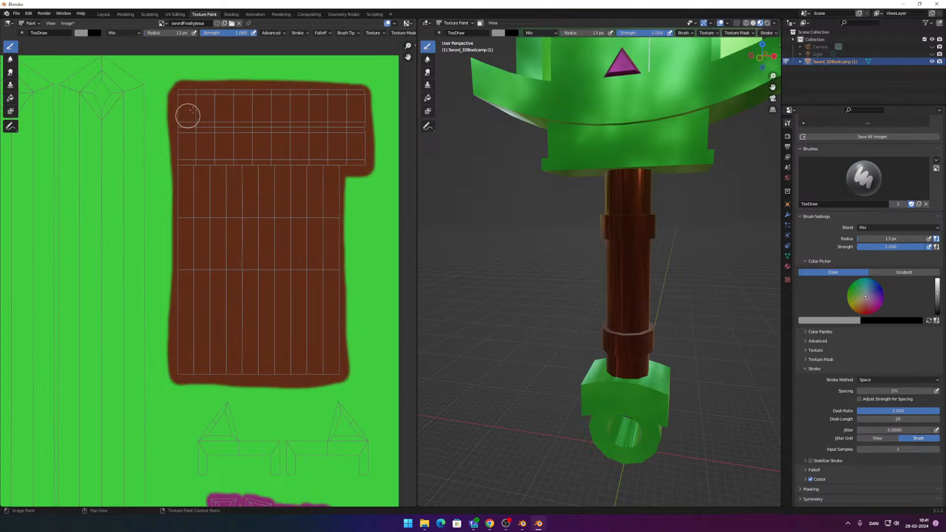
drag(192, 97, 338, 144)
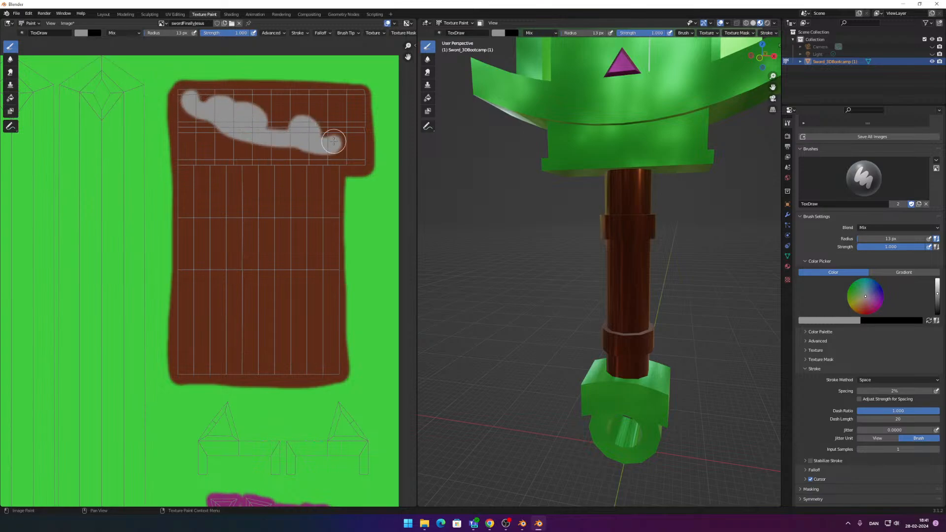
key(ctrl+z)
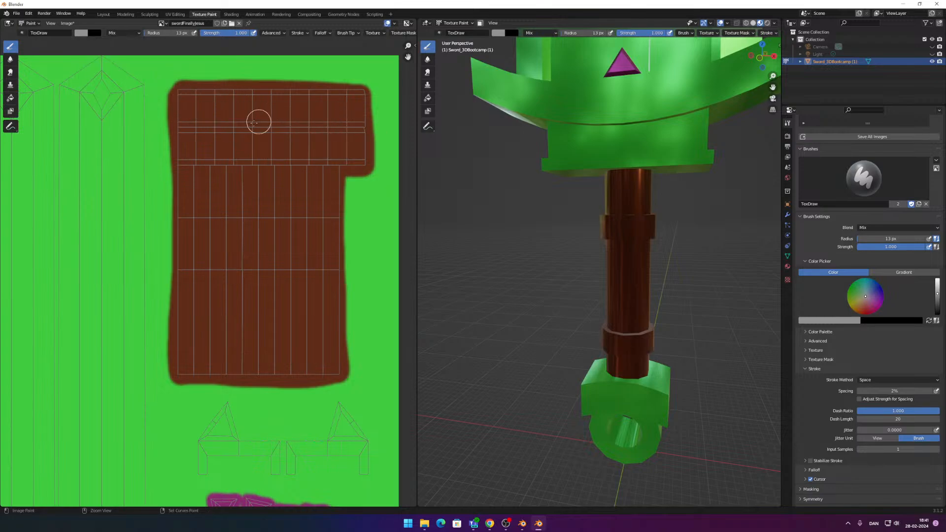
Step: Paint grey along the top edge and down the left edge of the handle rings' UV islands
scroll(205, 97, up, 3)
scroll(265, 164, down, 3)
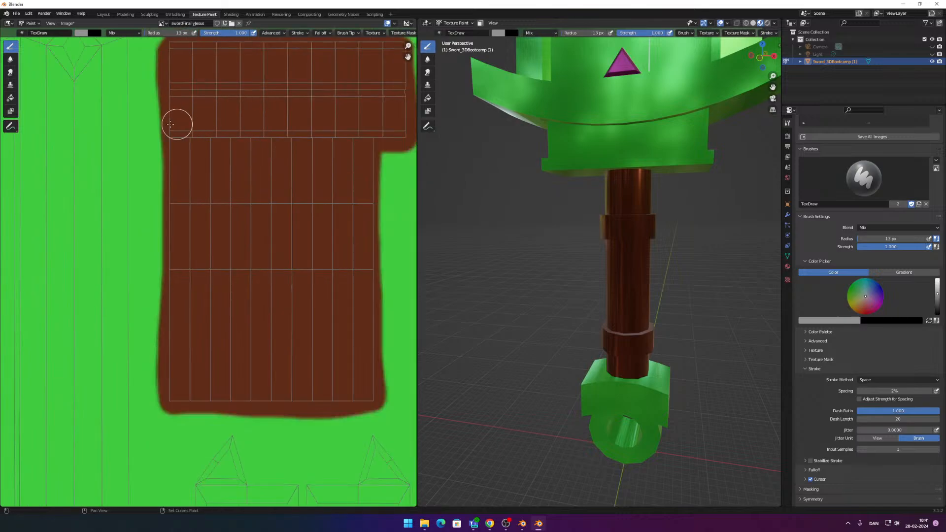
scroll(357, 256, up, 5)
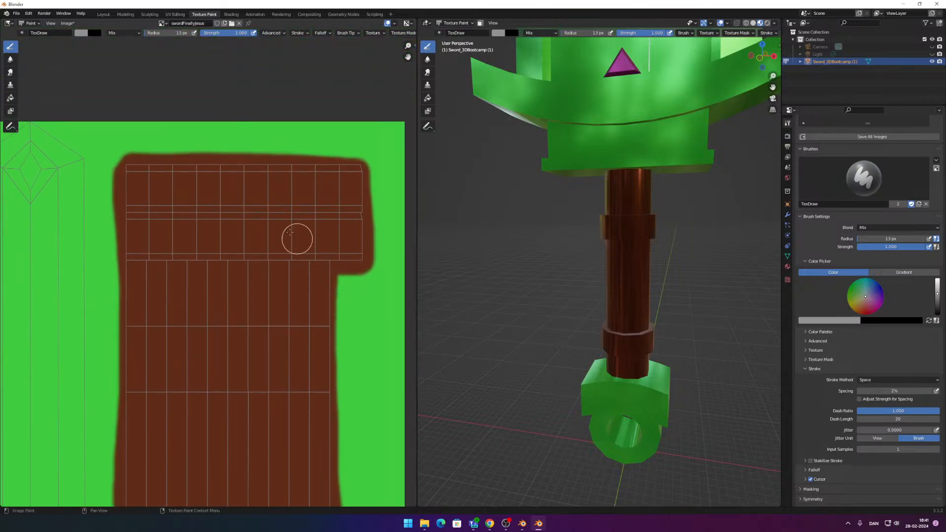
scroll(246, 124, down, 3)
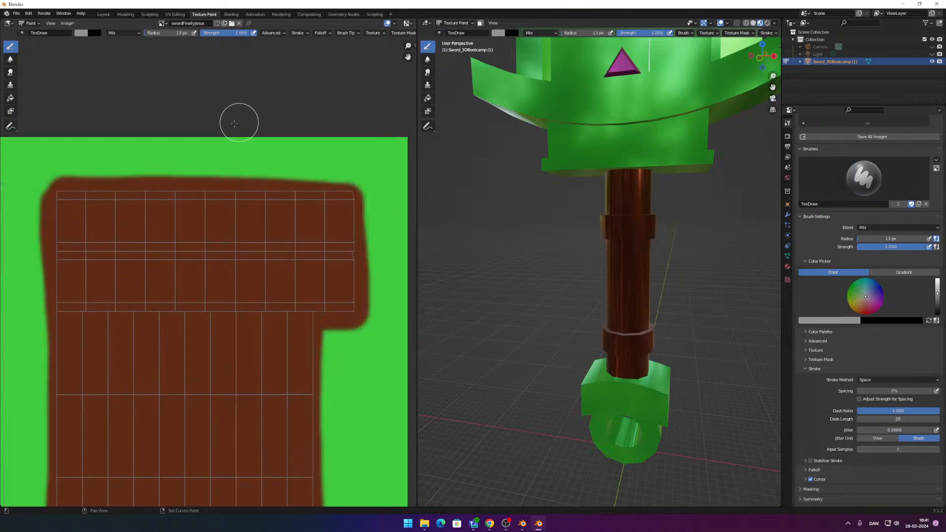
scroll(196, 112, down, 1)
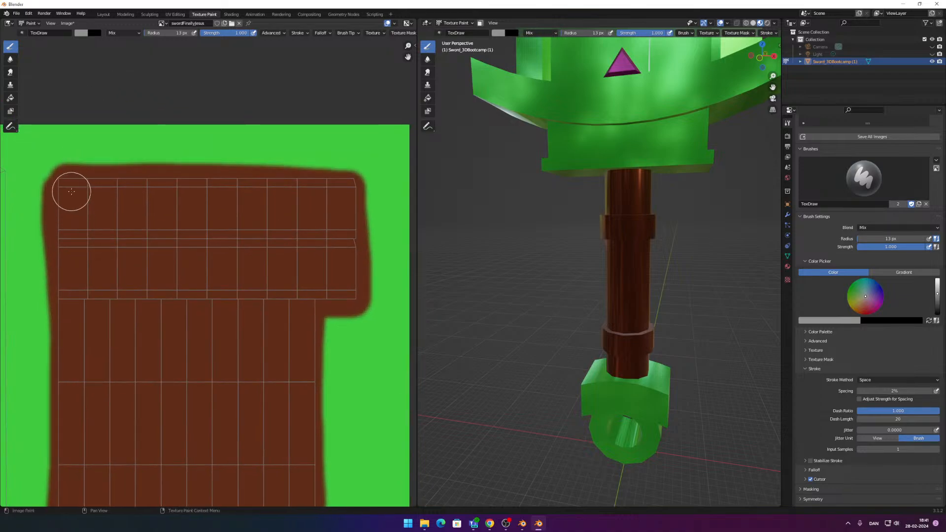
mouse_move(69, 193)
mouse_down()
mouse_move(342, 183)
mouse_move(299, 172)
mouse_move(183, 169)
mouse_move(73, 179)
mouse_move(57, 186)
mouse_move(71, 282)
mouse_up()
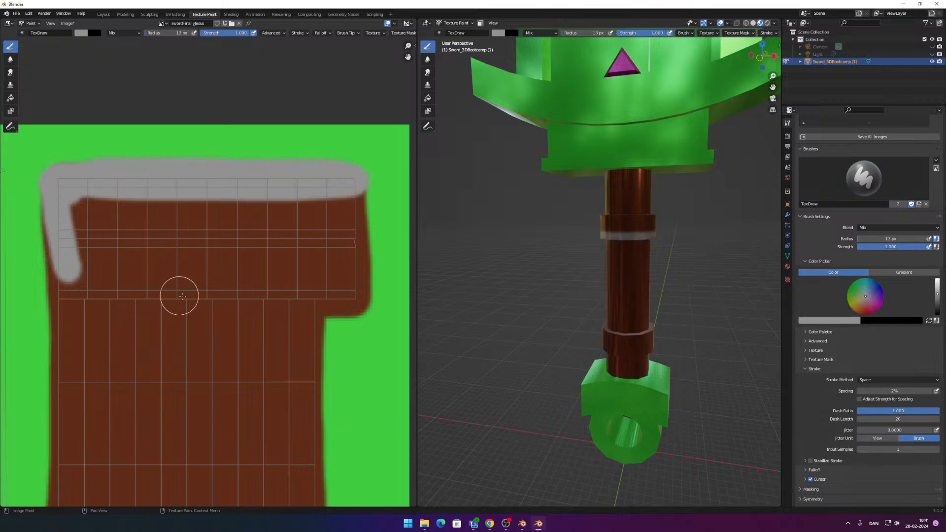
Step: Try a grey dab on the lower edge of the ring UV islands, check it on the model and undo it
click(181, 299)
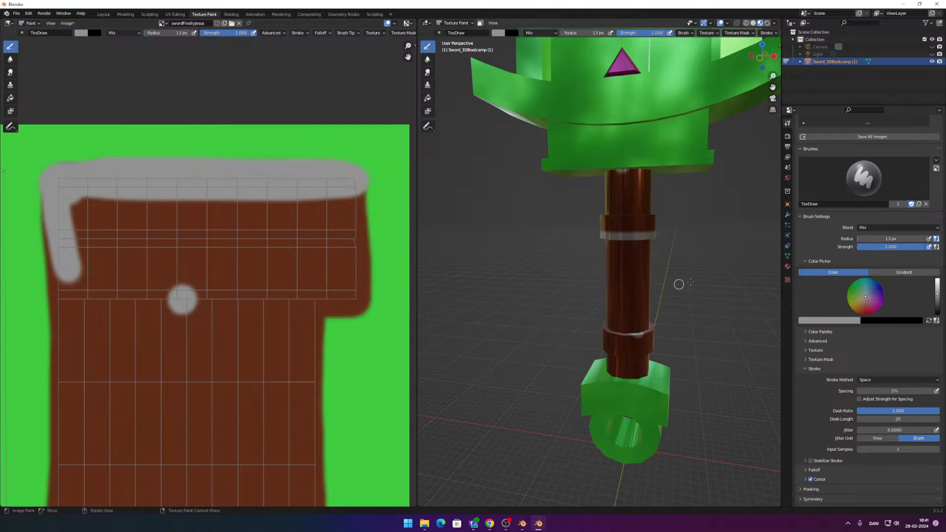
middle_drag(692, 278, 655, 306)
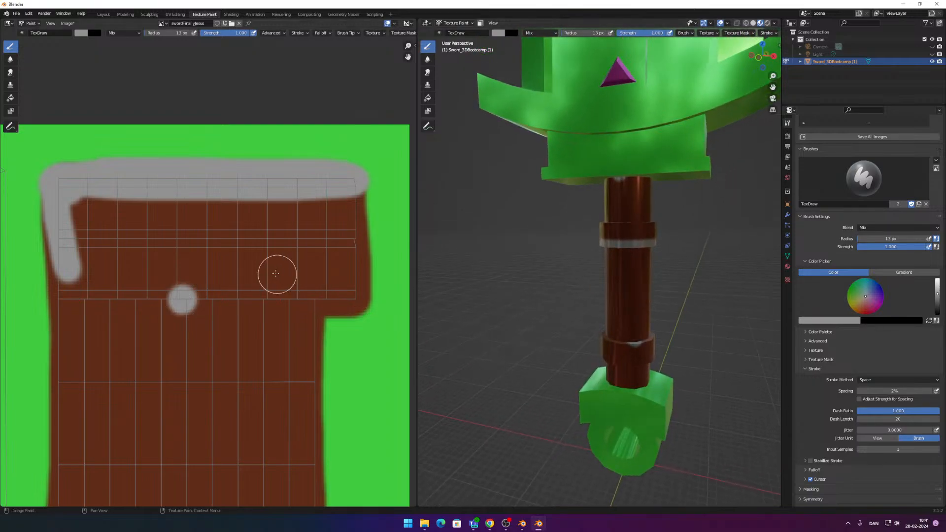
key(ctrl+z)
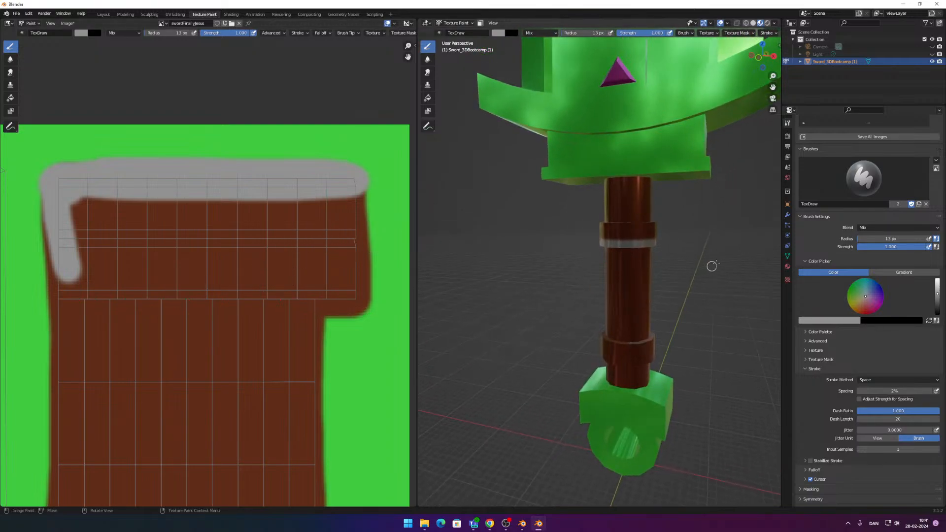
Step: Widen the 3D viewport by narrowing the image editor beside it
shift+middle_drag(702, 250, 672, 214)
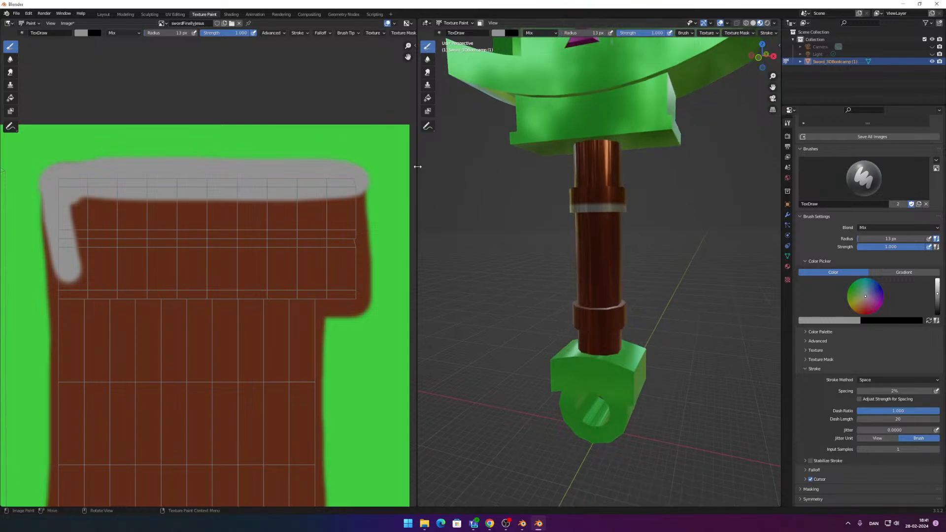
drag(417, 166, 327, 167)
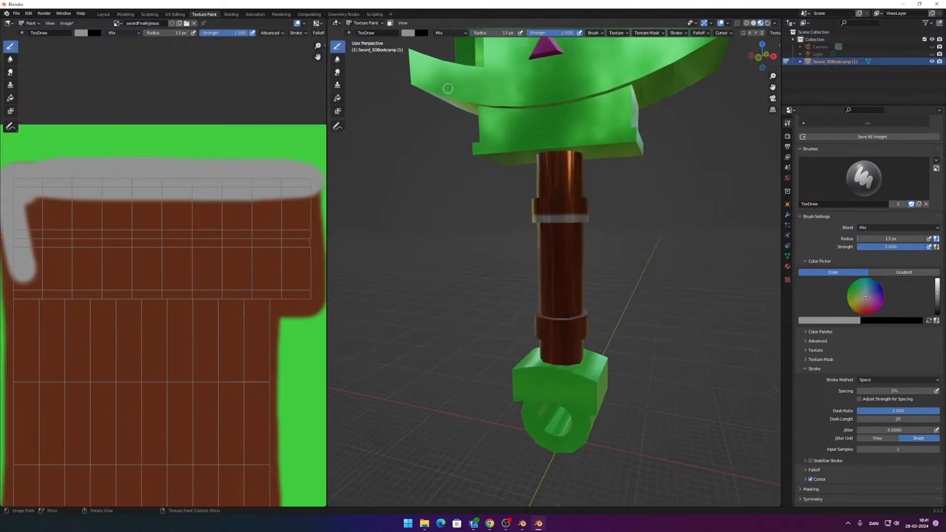
click(465, 33)
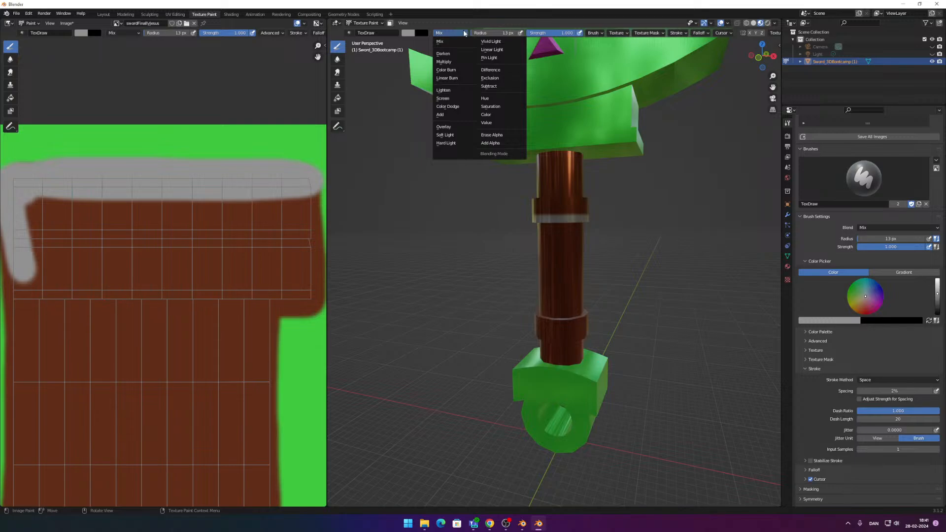
click(463, 34)
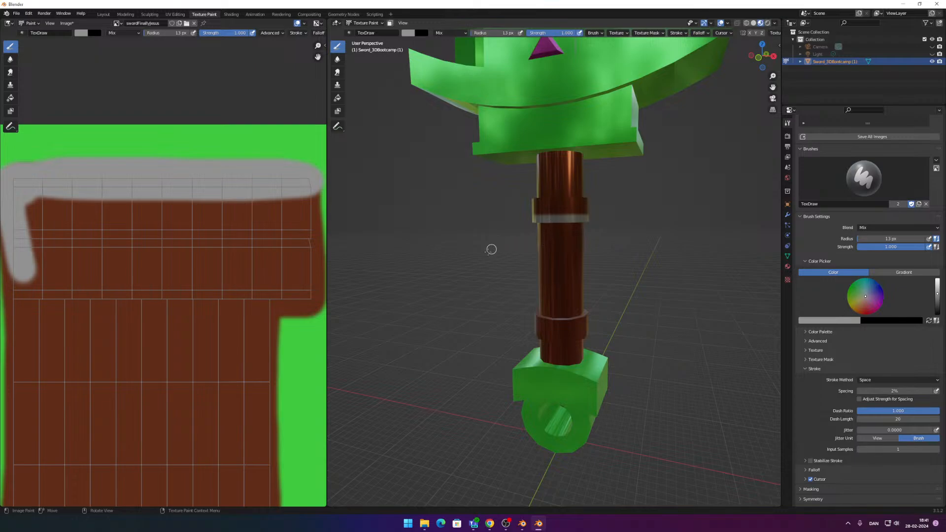
Step: Enter Edit Mode and select the face loop of the handle's upper section, between the guard and the upper ring
key(Tab)
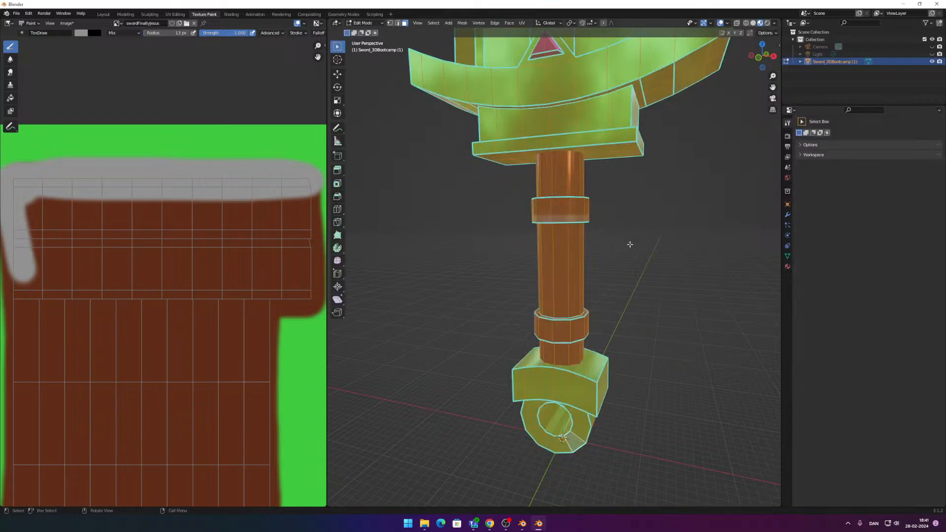
middle_drag(635, 242, 604, 238)
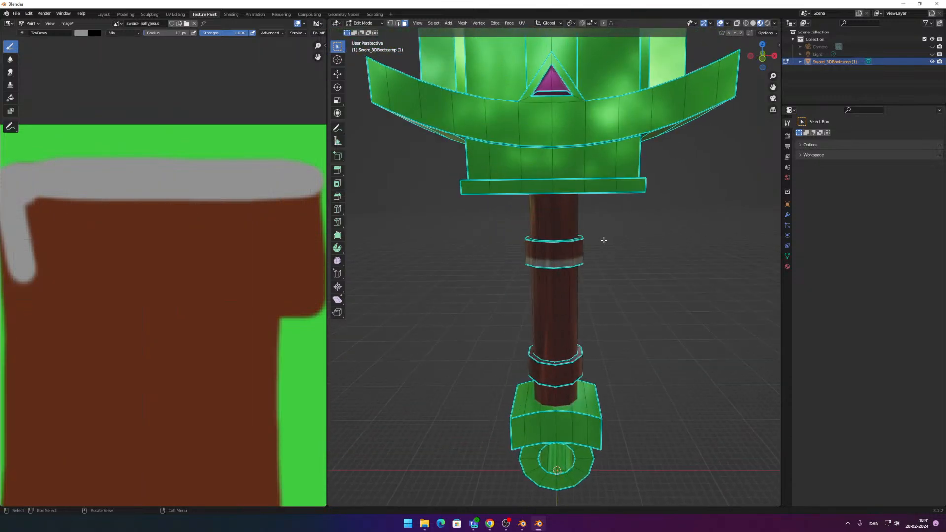
scroll(606, 242, up, 5)
click(589, 225)
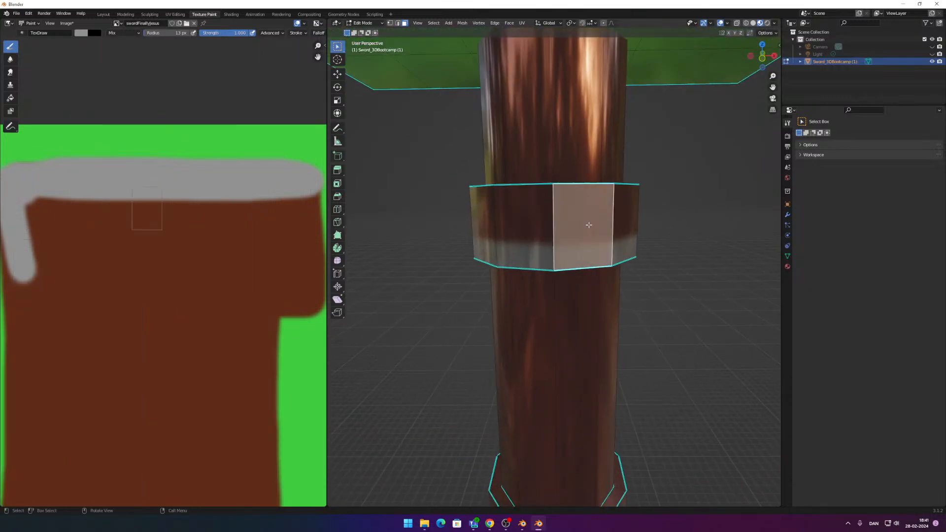
click(692, 185)
scroll(691, 185, down, 3)
middle_drag(690, 186, 644, 185)
click(581, 163)
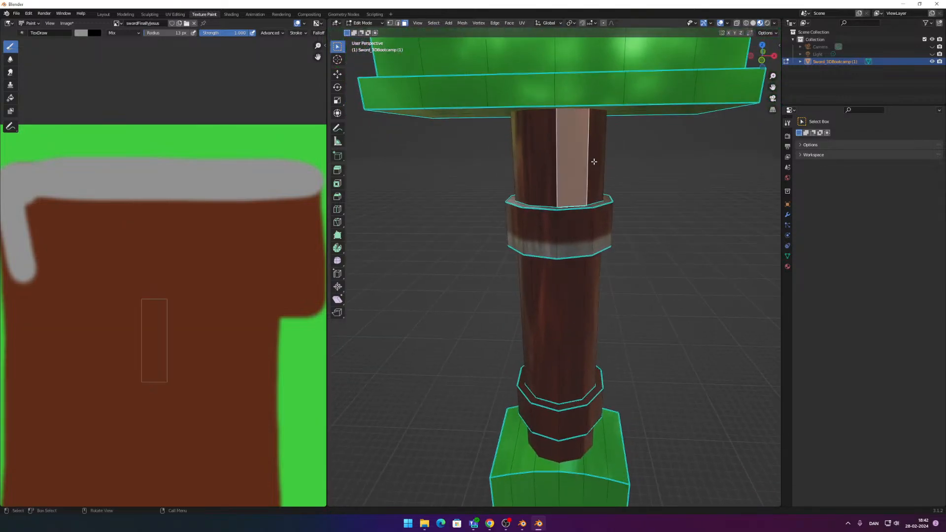
alt+click(594, 162)
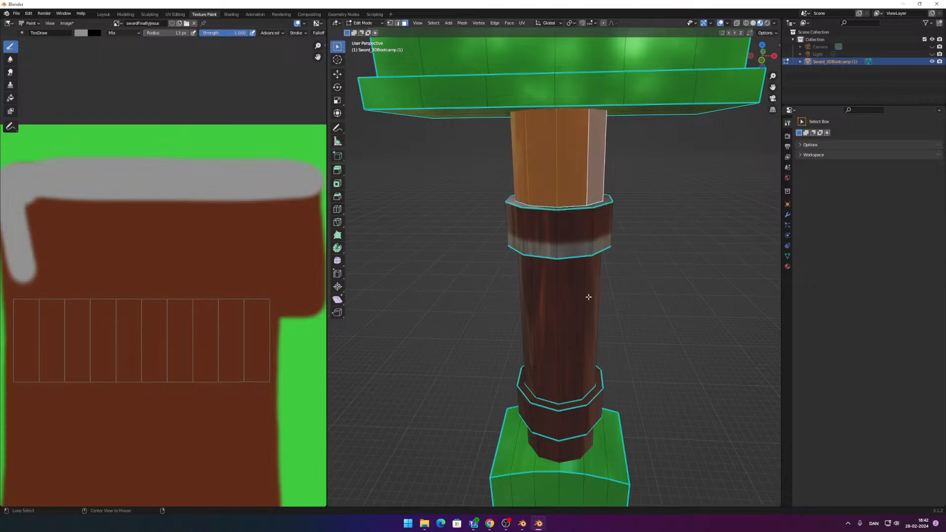
Step: Try to combine the face loops of the handle's middle and upper sections, ending with the upper loop selected again
click(574, 304)
key(alt+shift)
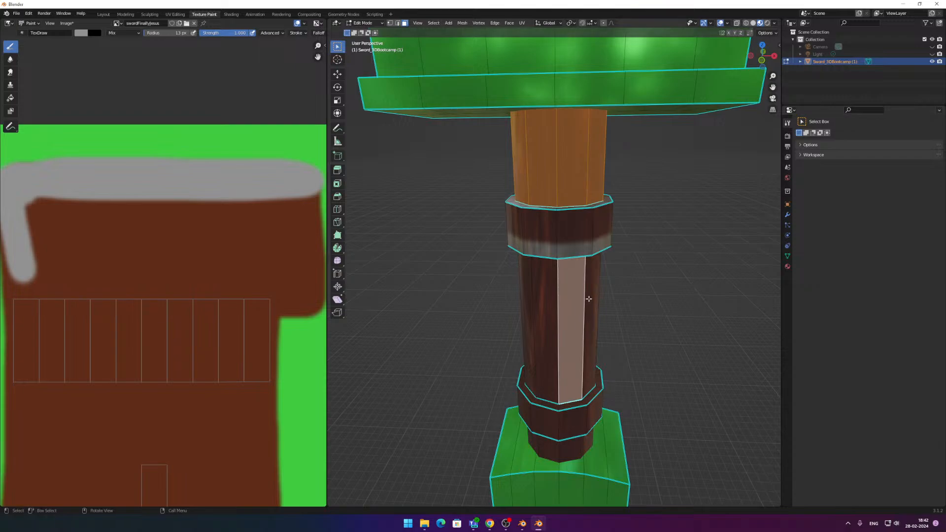
alt+click(592, 298)
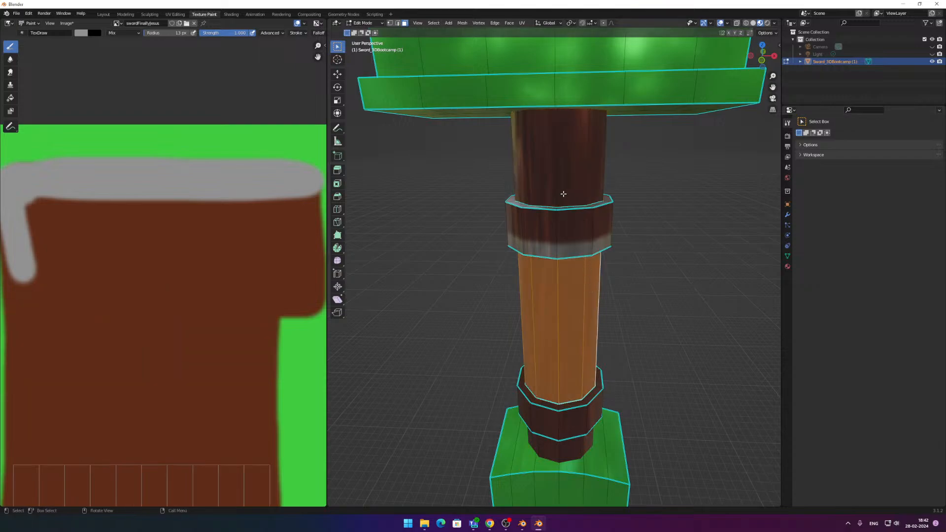
shift+click(562, 160)
key(ctrl+z)
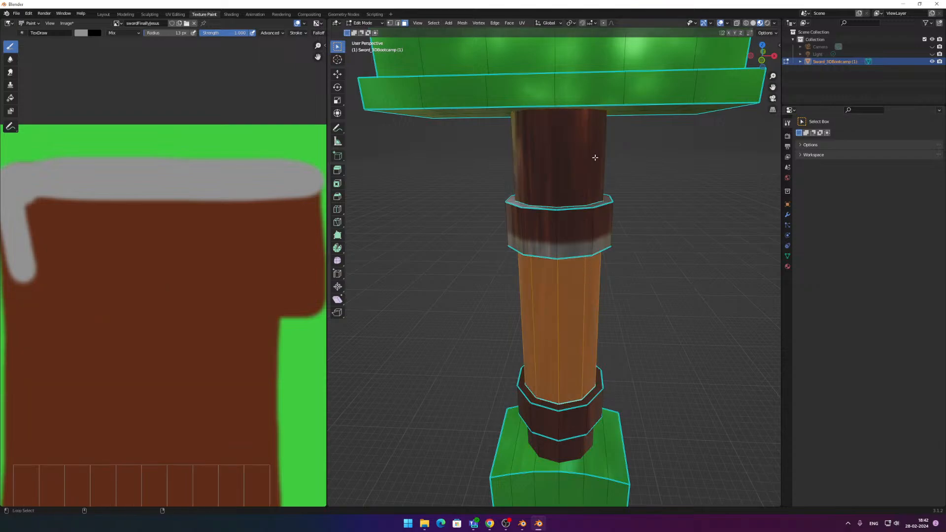
shift+click(576, 161)
alt+click(598, 157)
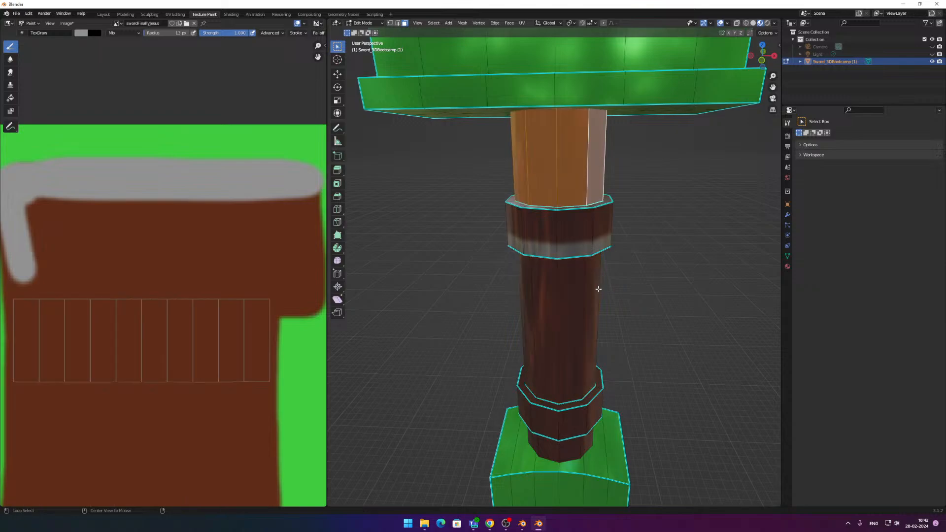
Step: Add the face loop of the handle's middle section, between the two rings, to the selection
click(573, 303)
key(alt+a)
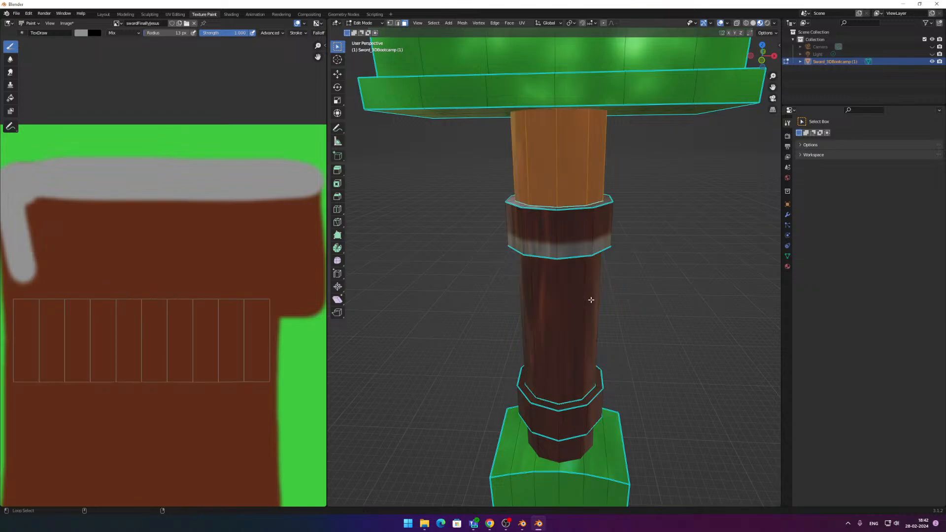
click(526, 297)
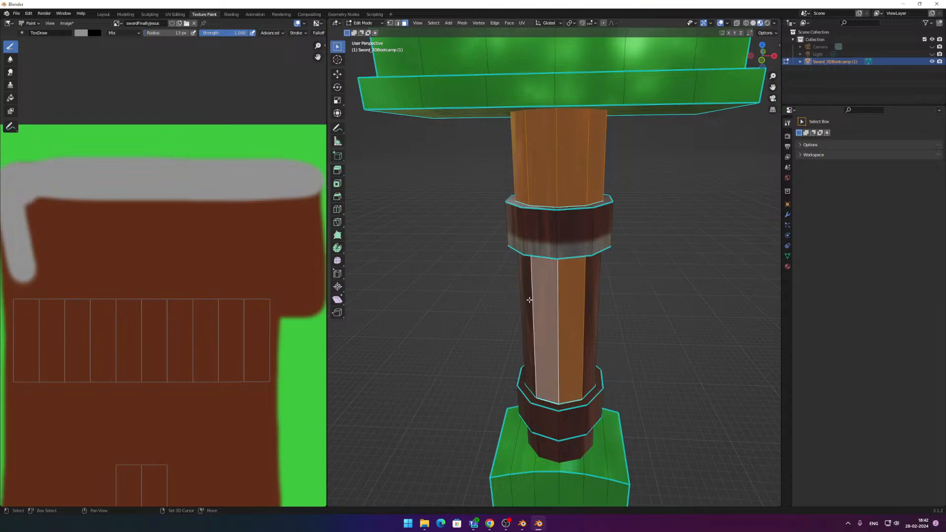
scroll(526, 297, down, 2)
middle_drag(522, 296, 618, 237)
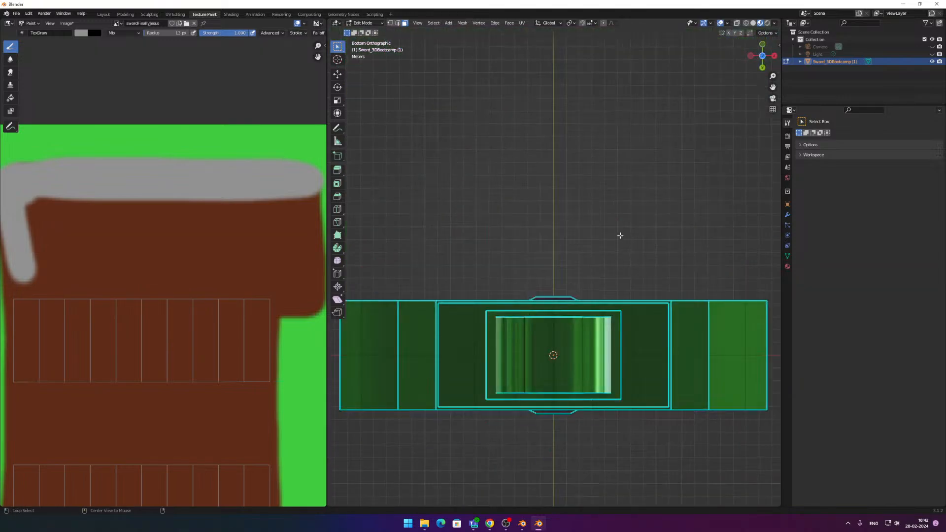
mouse_move(617, 147)
middle_down()
mouse_move(631, 297)
mouse_move(619, 164)
middle_up()
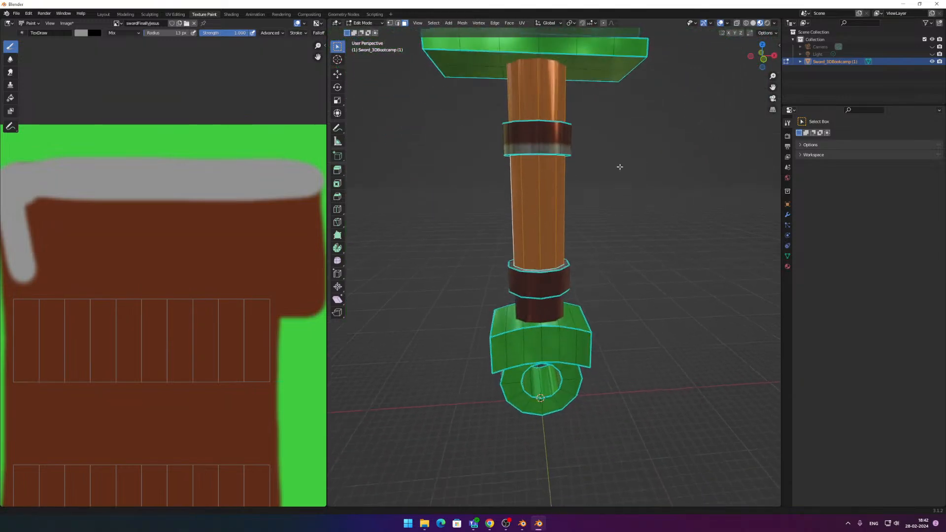
Step: Add the face loop of the handle's lowest section, between the lower ring and the pommel, to the selection
scroll(628, 286, up, 3)
middle_drag(629, 286, 626, 249)
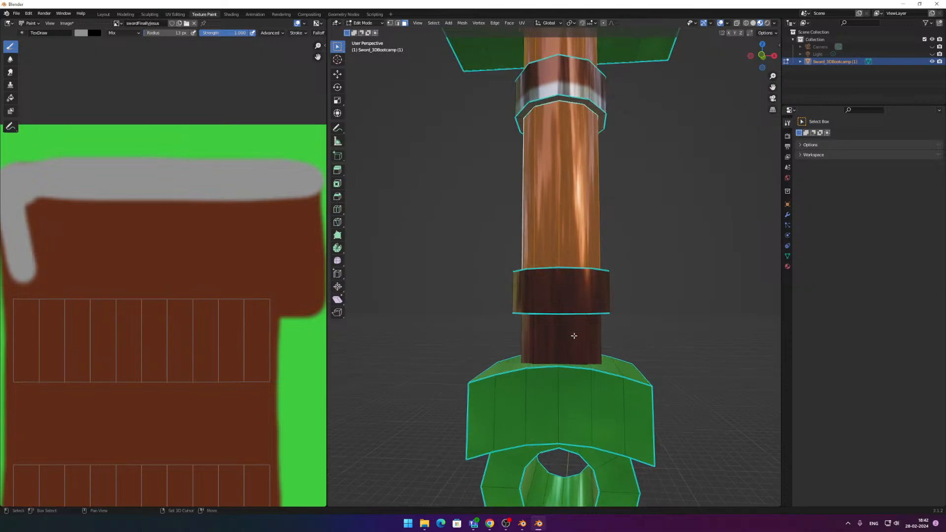
shift+click(587, 331)
alt+shift+click(594, 337)
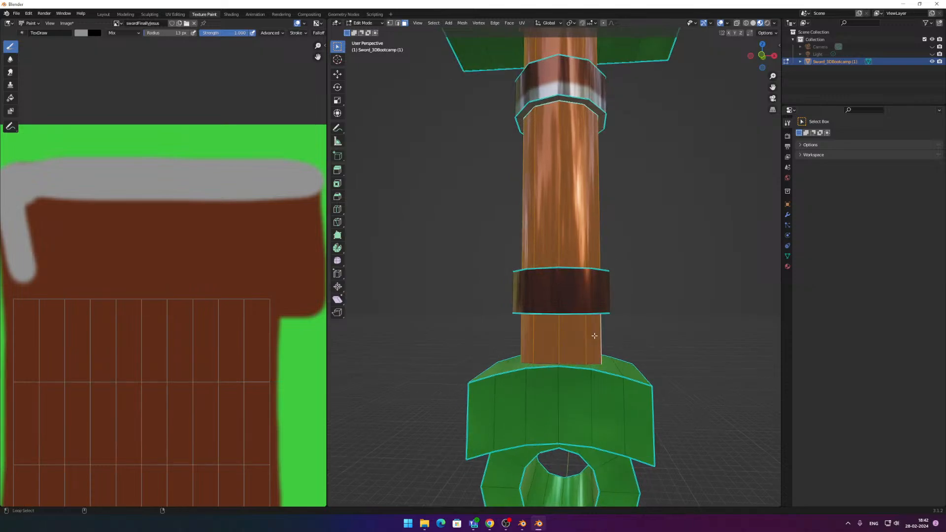
scroll(650, 197, down, 2)
middle_drag(682, 106, 640, 250)
scroll(636, 251, up, 2)
scroll(637, 251, up, 4)
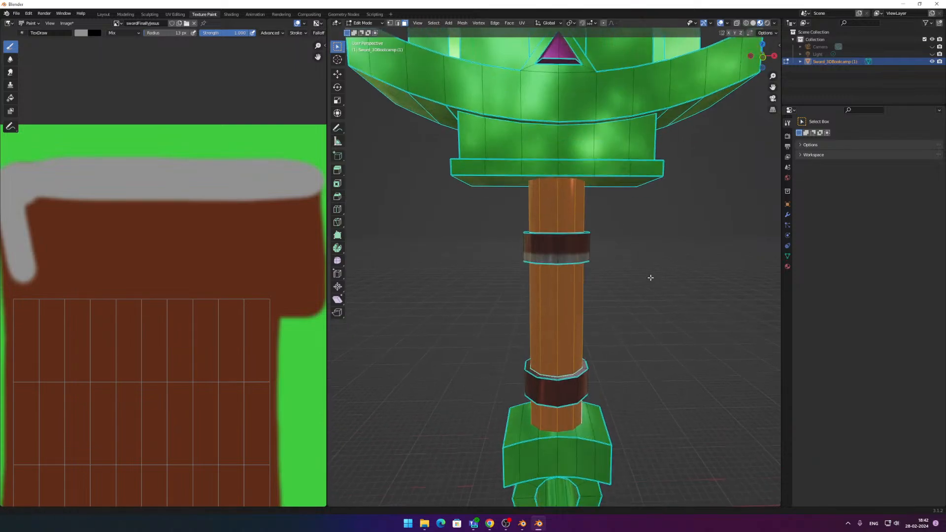
click(462, 23)
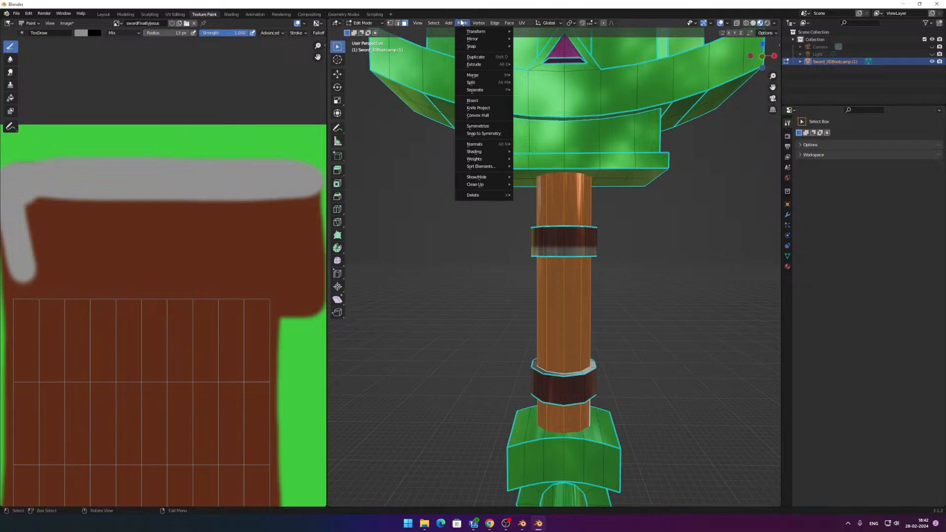
click(419, 24)
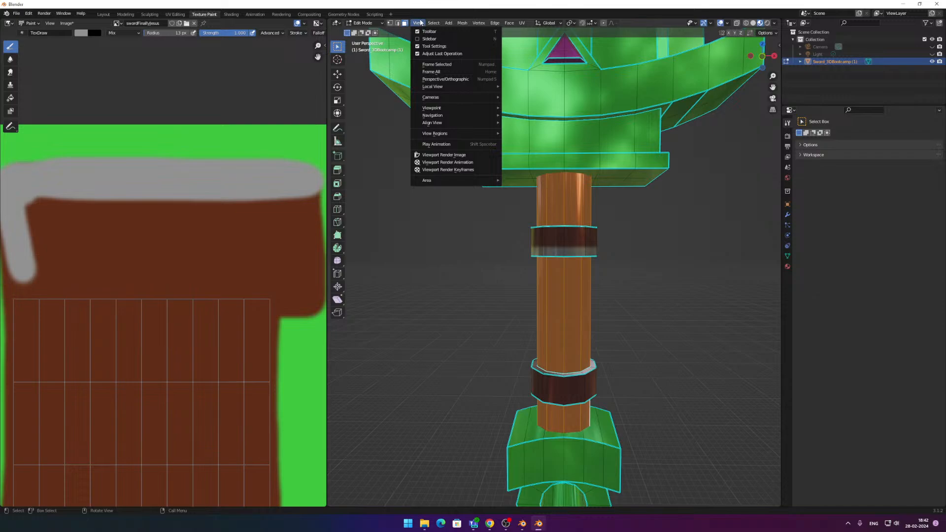
click(420, 22)
click(433, 23)
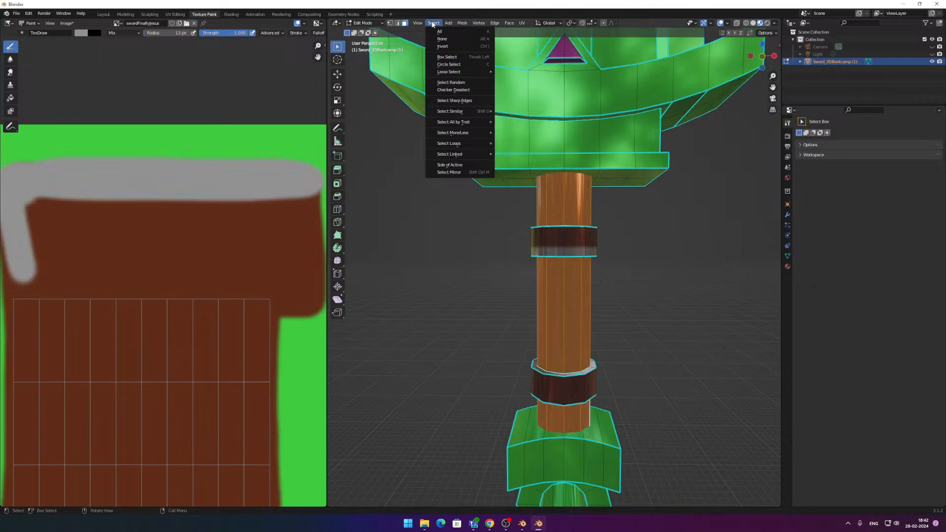
mouse_move(450, 24)
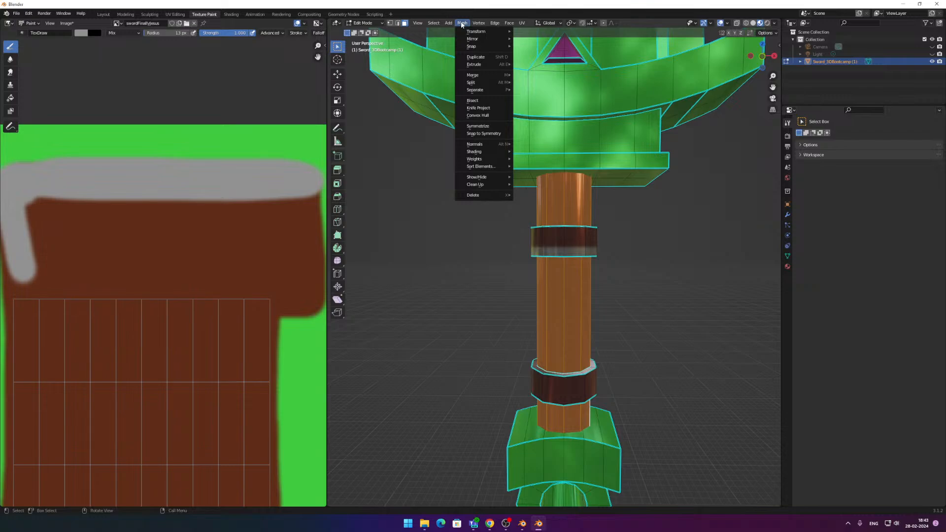
mouse_move(495, 151)
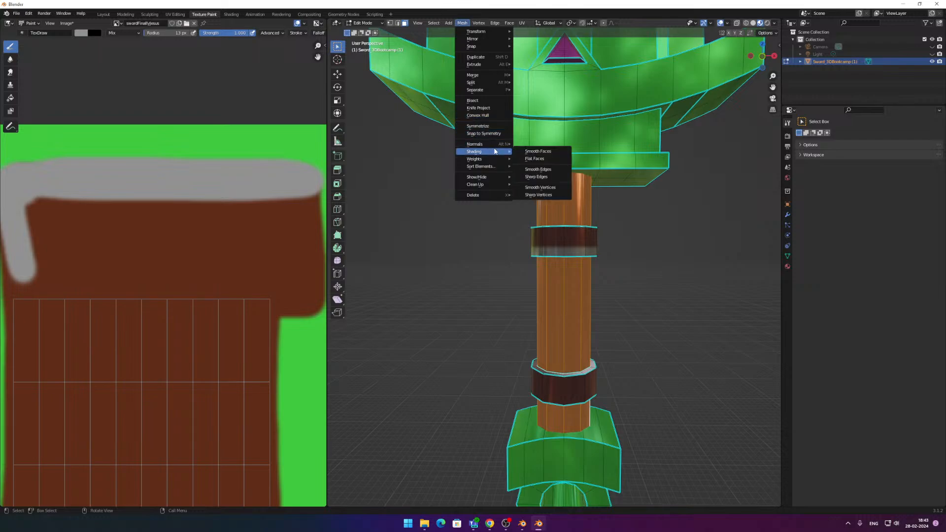
mouse_move(510, 25)
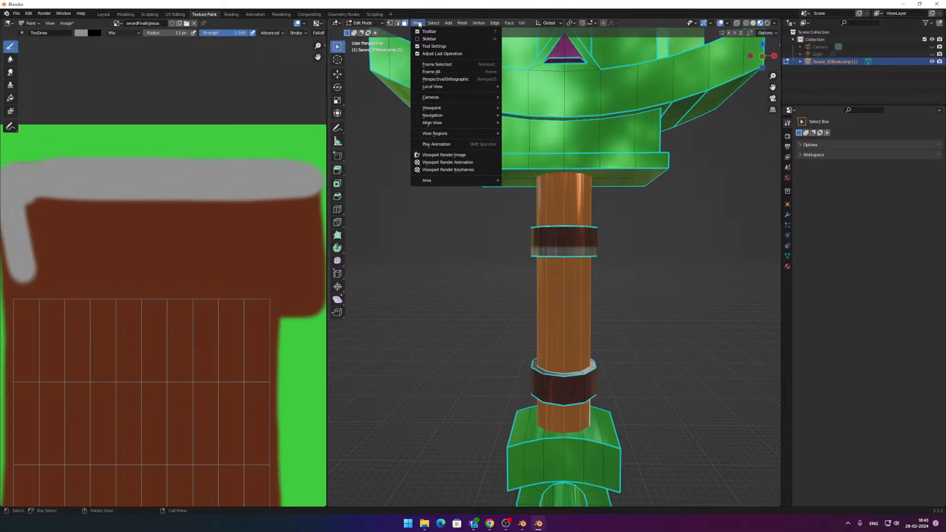
click(418, 21)
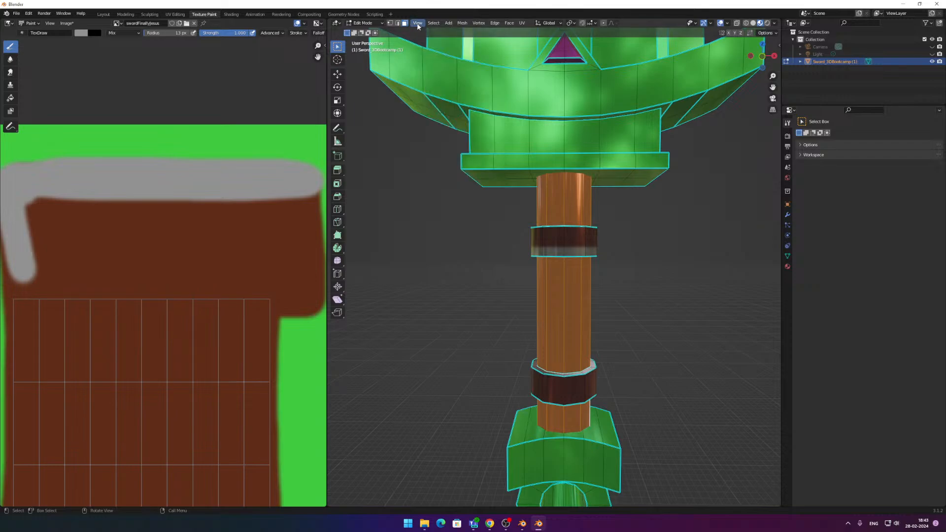
click(418, 24)
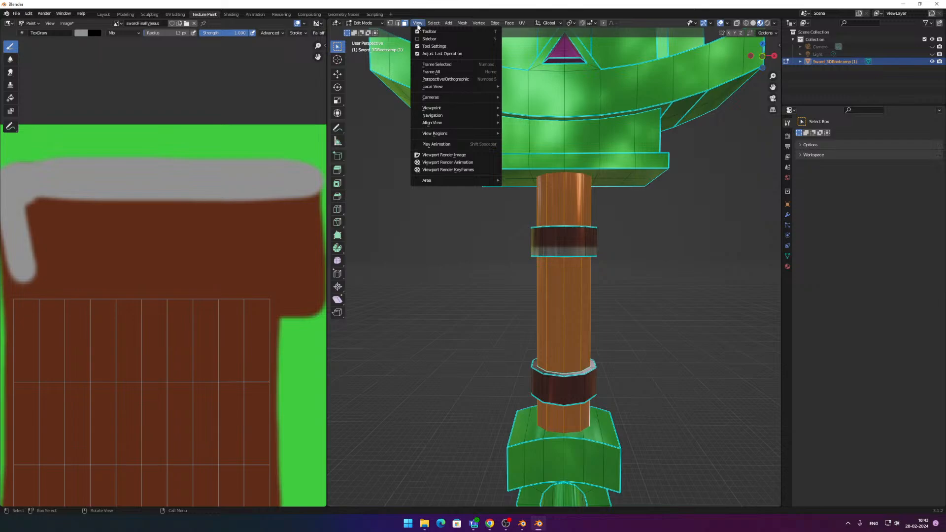
mouse_move(465, 112)
click(419, 23)
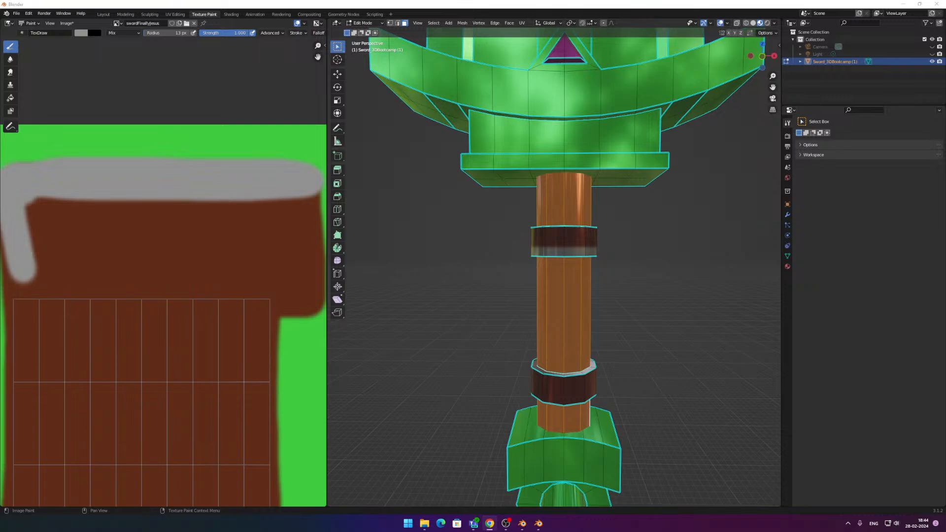
click(29, 13)
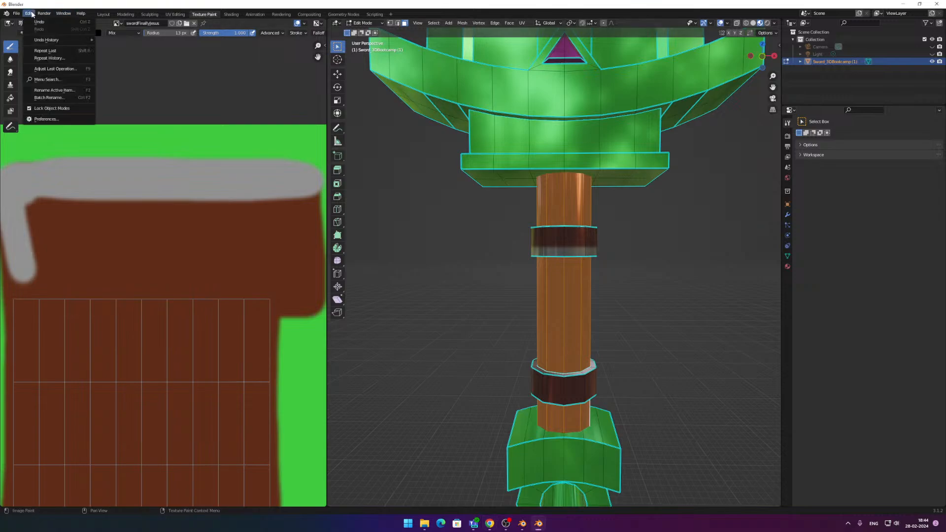
right_click(424, 185)
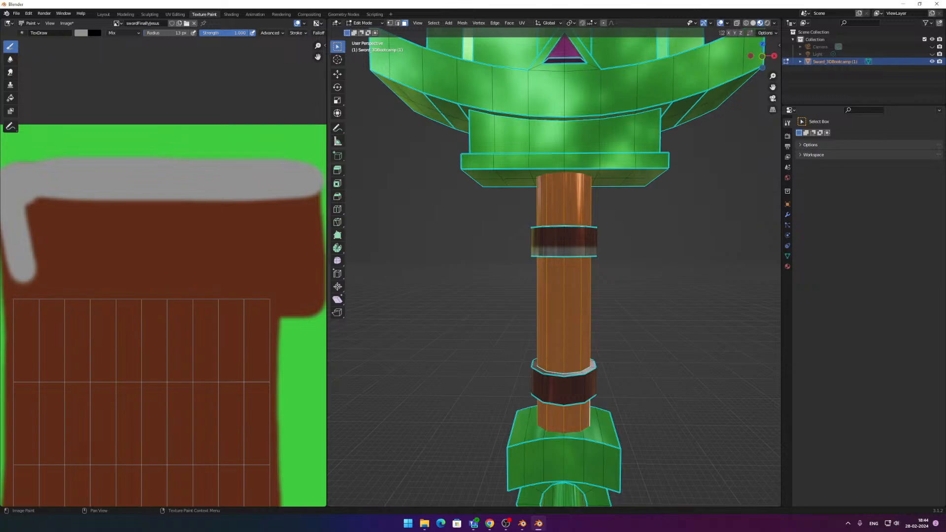
Step: Return to Texture Paint mode and draw a grey zigzag test stroke down the handle directly on the model
click(10, 111)
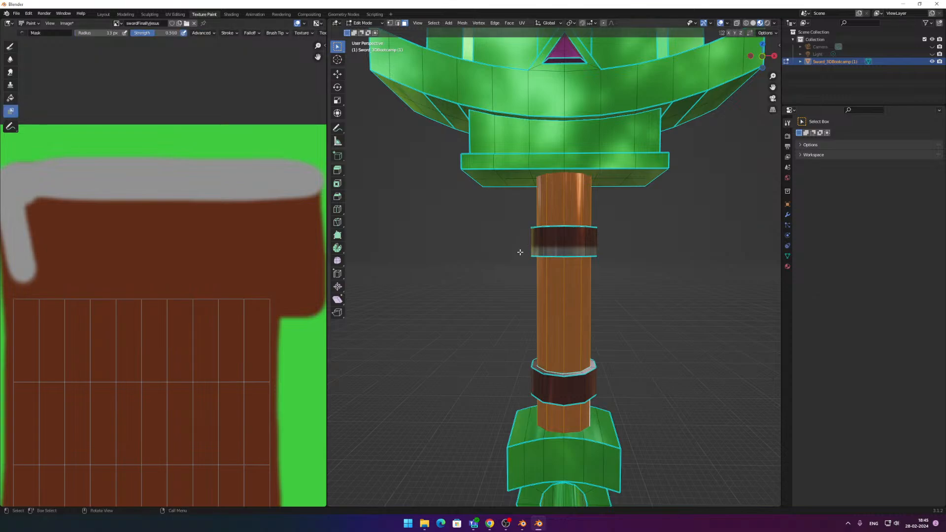
key(Tab)
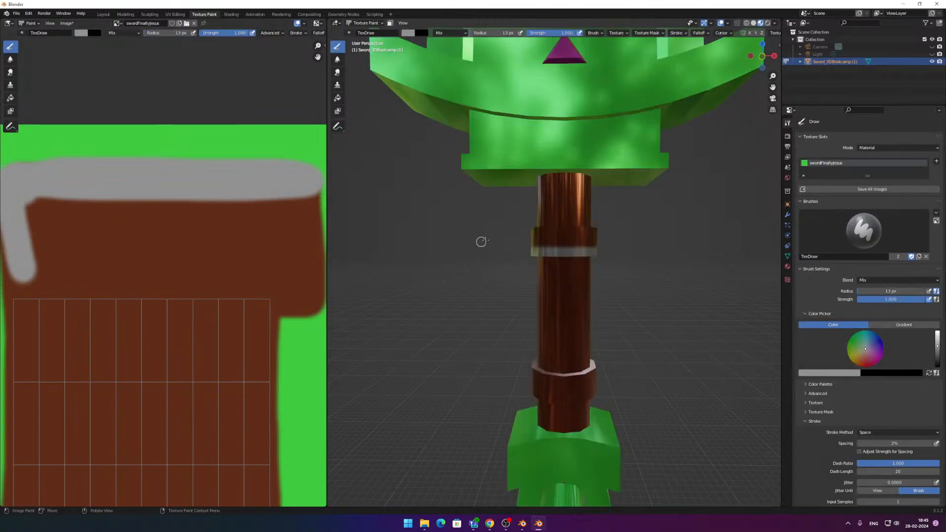
scroll(471, 245, down, 3)
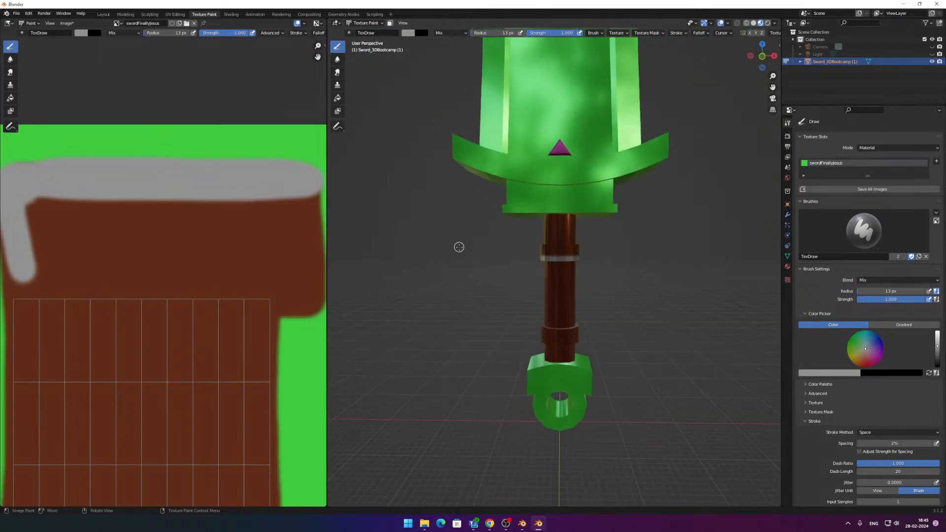
mouse_move(536, 233)
mouse_down()
mouse_move(583, 238)
mouse_move(530, 270)
mouse_move(527, 308)
mouse_move(579, 336)
mouse_up()
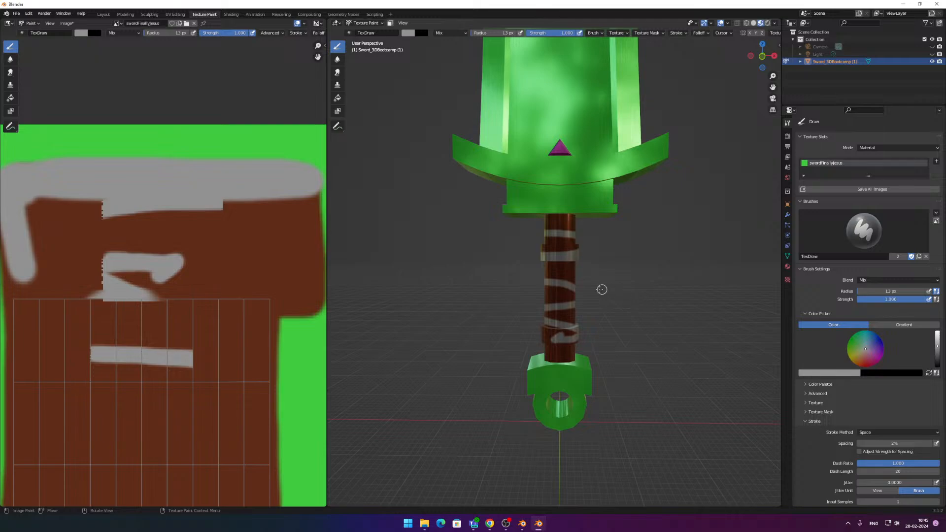
Step: Undo the grey zigzag test stroke on the handle
key(ctrl+z)
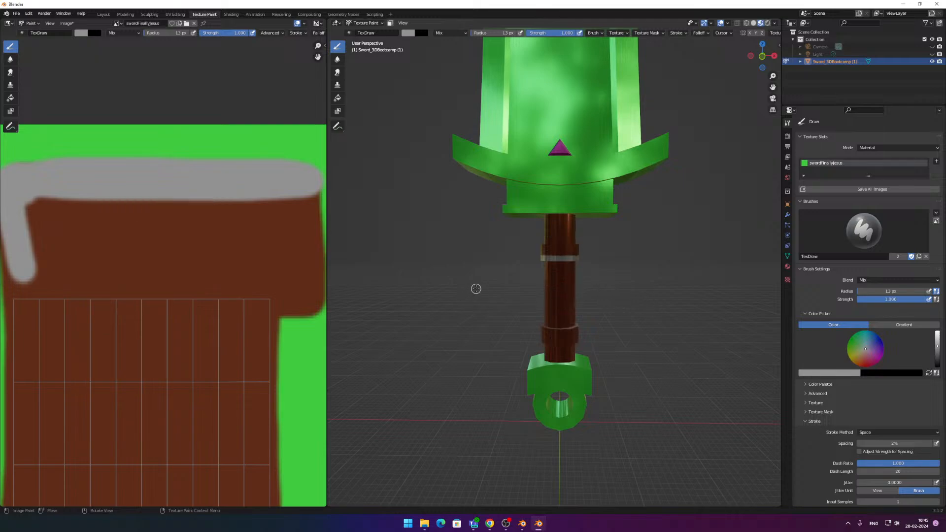
scroll(475, 289, up, 2)
middle_drag(437, 268, 422, 251)
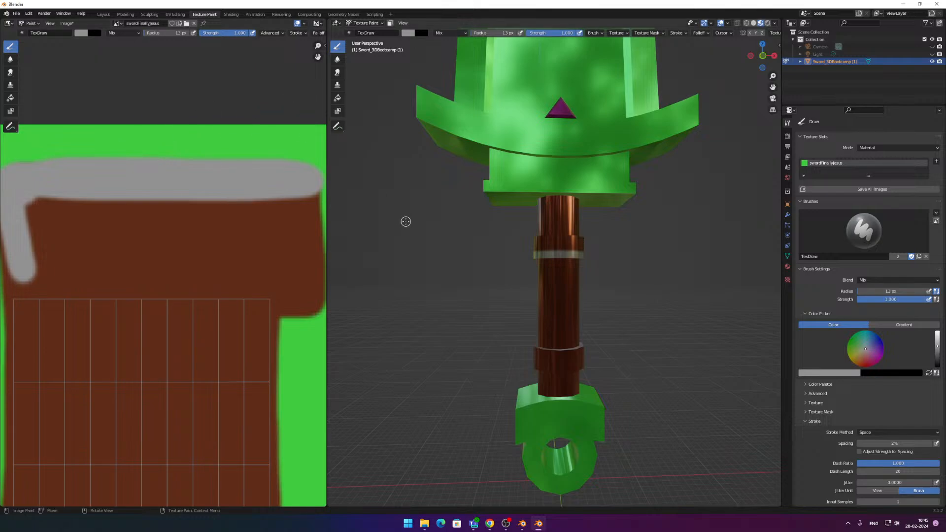
Step: Try a short vertical grey stroke on the handle's upper section of the model and undo it
key(Tab)
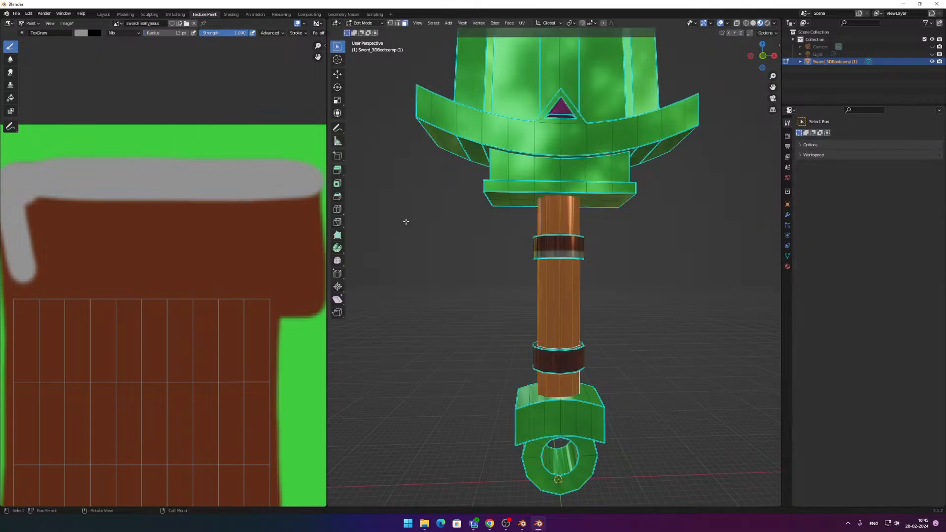
click(10, 111)
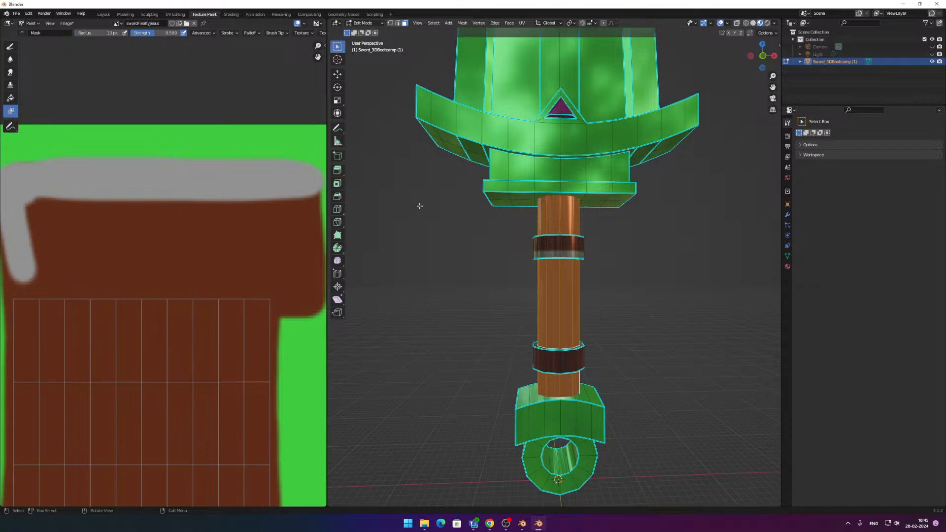
key(Tab)
drag(553, 217, 554, 249)
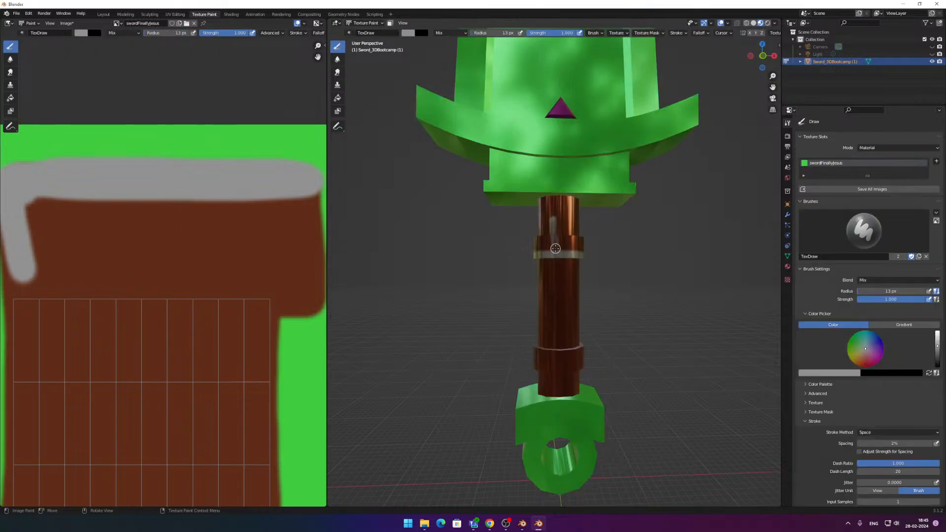
key(ctrl+z)
Step: Switch to Edit Mode, activate the image editor's Mask brush and select only the face loop of the handle's upper section
key(Tab)
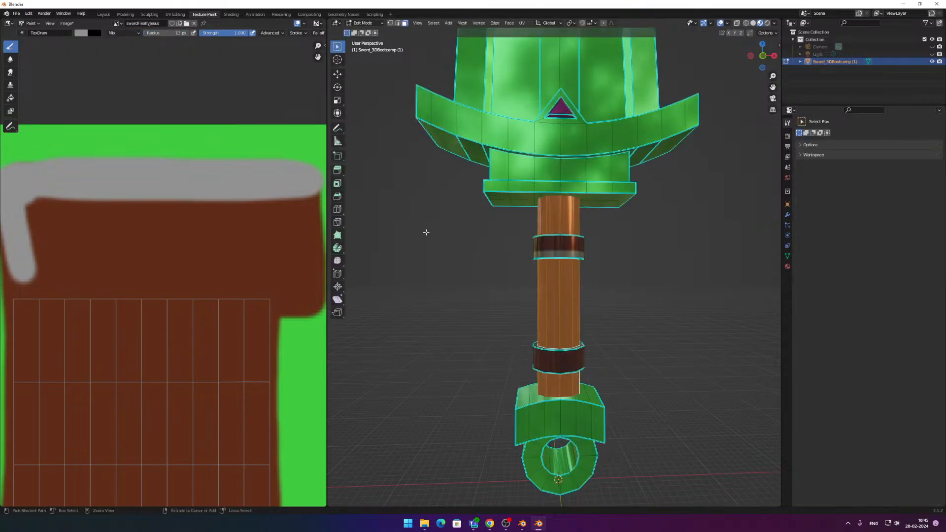
click(13, 112)
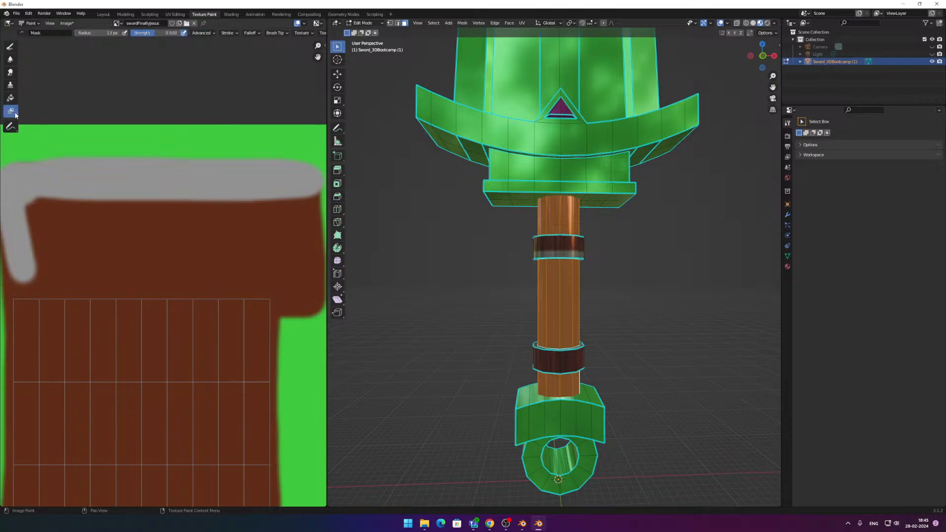
drag(525, 217, 598, 221)
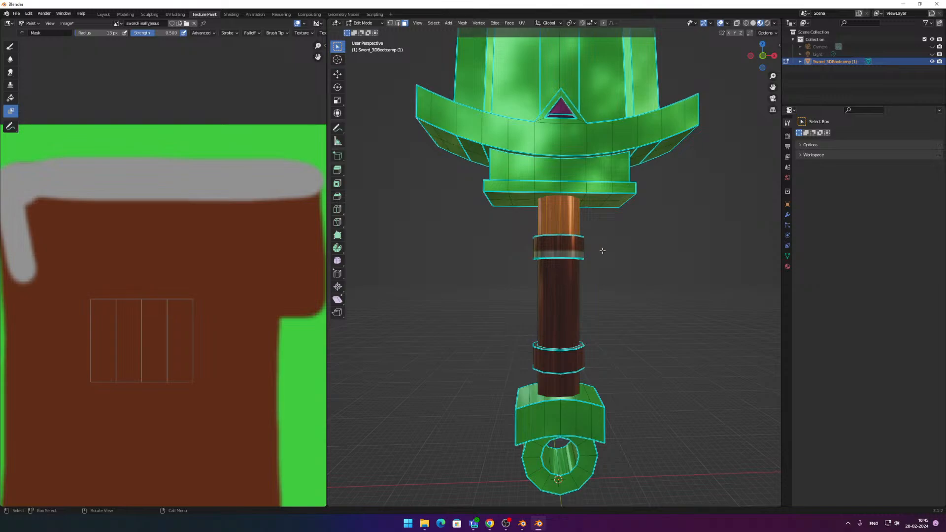
click(602, 244)
click(558, 219)
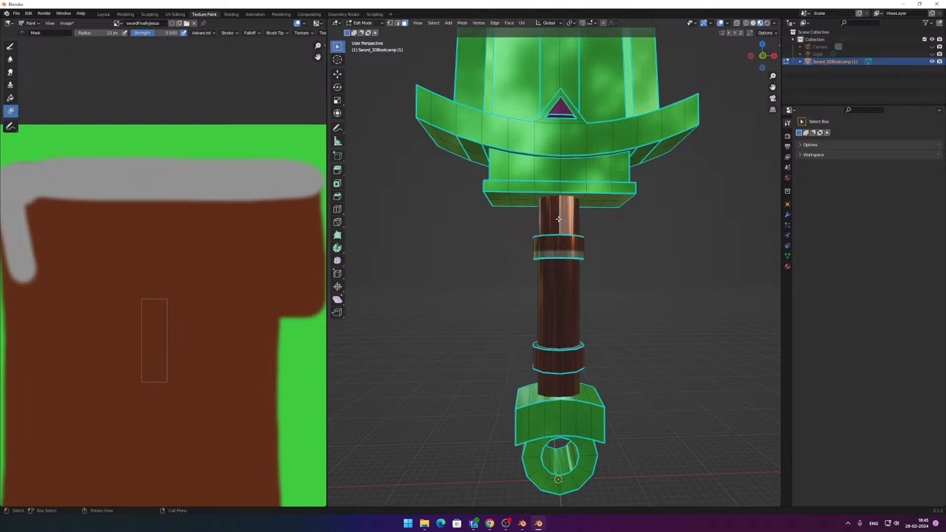
alt+click(556, 219)
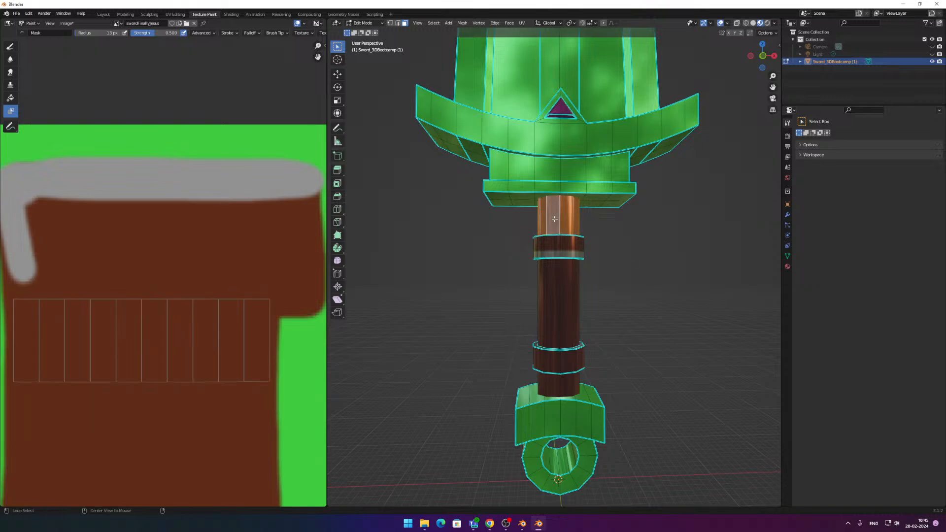
Step: Add the face loops of the handle's middle and lowest sections to the selection
shift+click(555, 280)
alt+shift+click(555, 280)
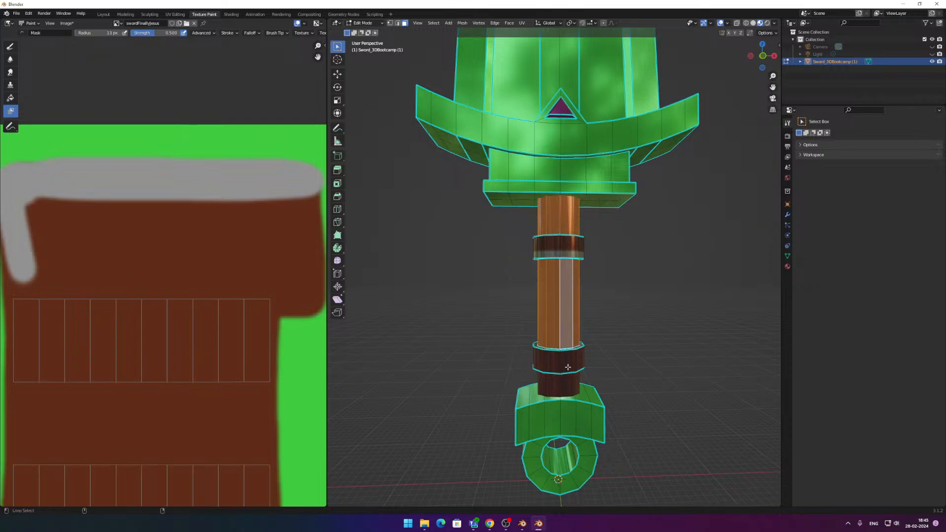
shift+click(555, 383)
alt+shift+click(565, 383)
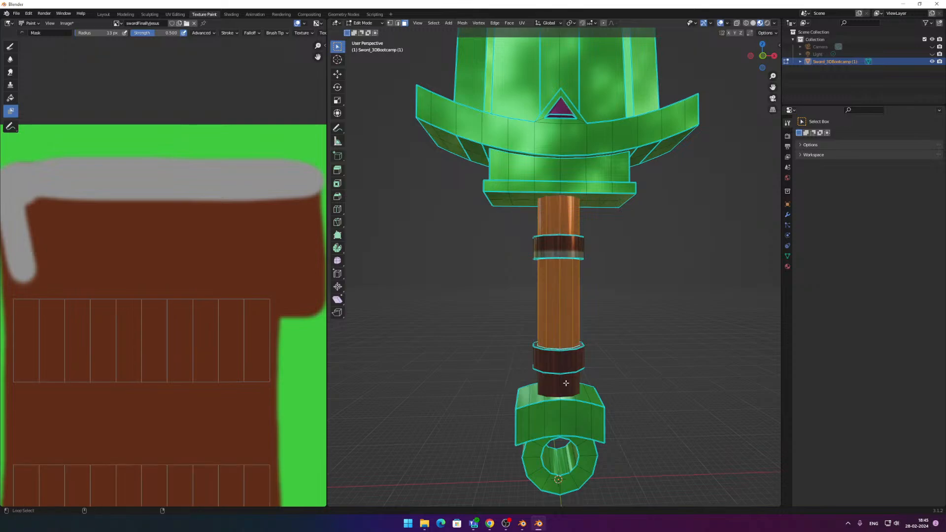
shift+click(567, 382)
alt+shift+click(568, 383)
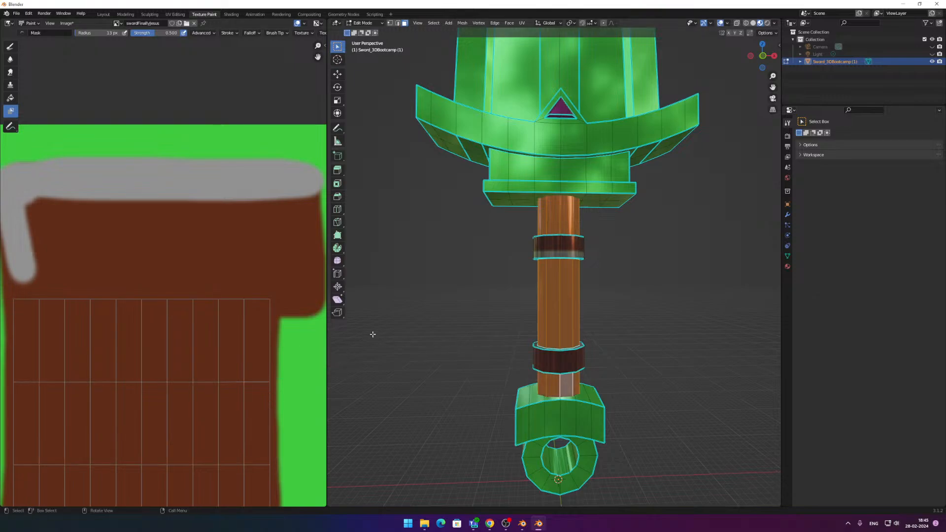
Step: Scribble grey with the Draw brush over the handle's UV faces in the image editor and check where it lands on the model
scroll(249, 353, down, 4)
scroll(250, 352, up, 2)
scroll(380, 361, down, 1)
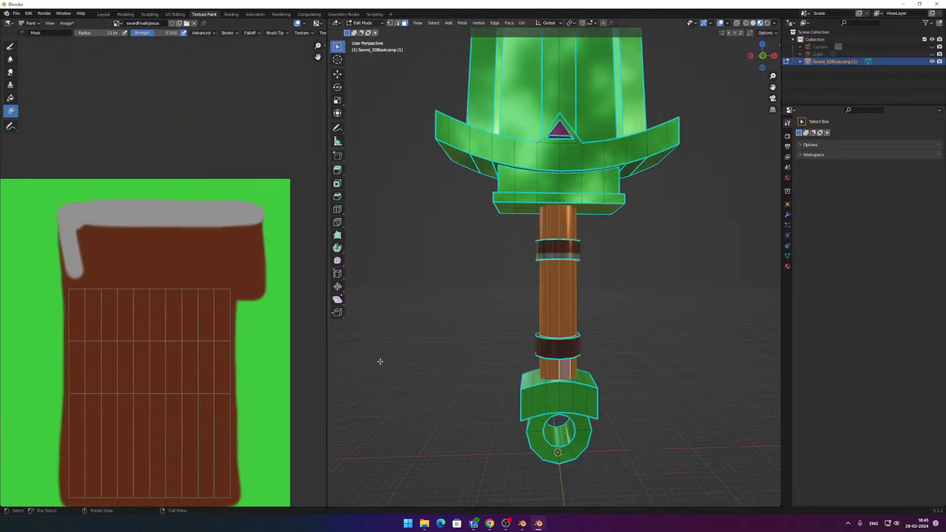
shift+middle_drag(443, 342, 451, 309)
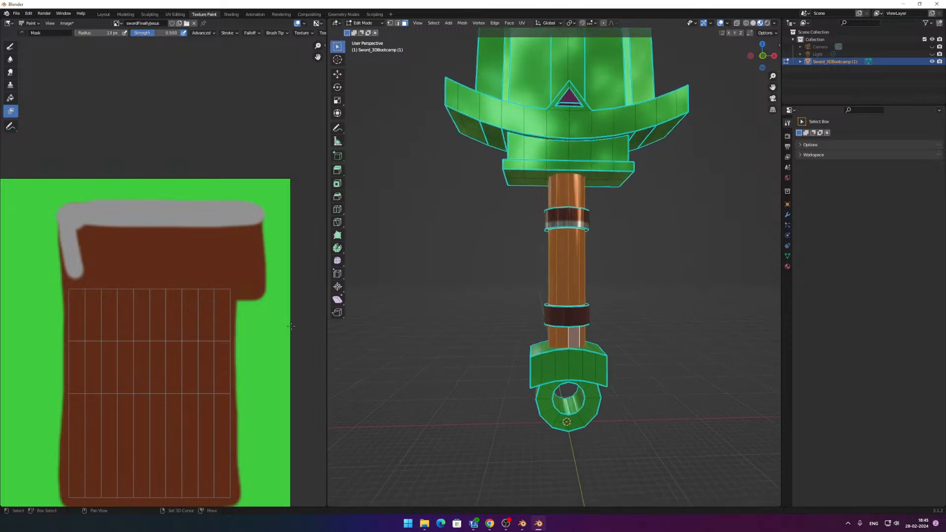
middle_drag(266, 343, 258, 253)
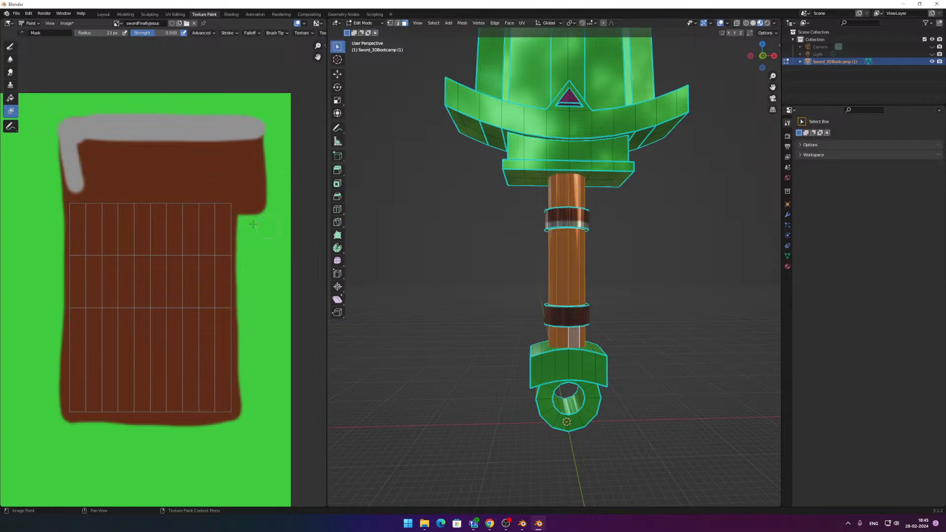
click(16, 51)
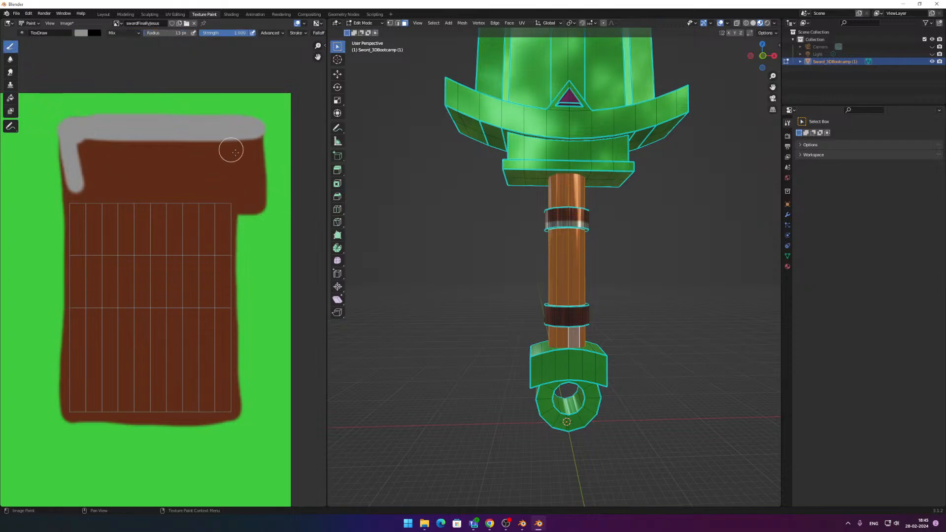
drag(134, 157, 163, 249)
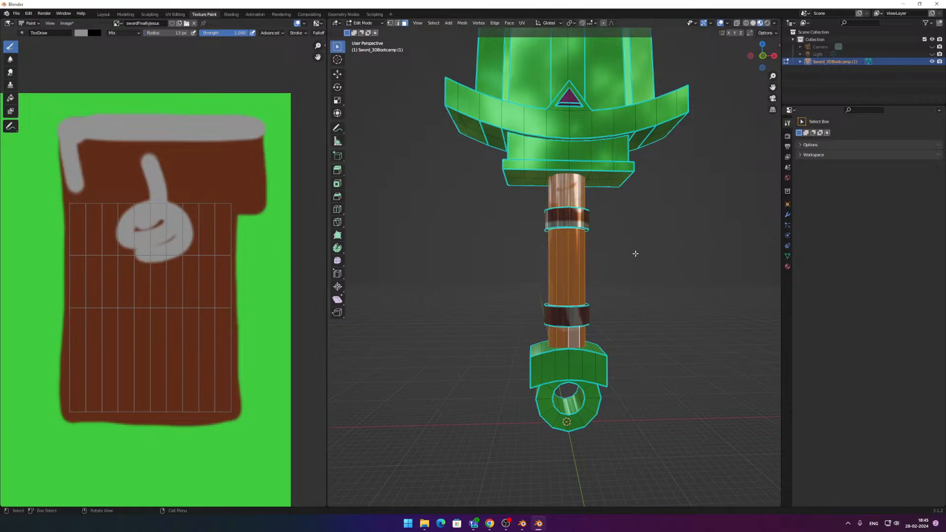
scroll(635, 253, up, 1)
middle_drag(656, 219, 537, 219)
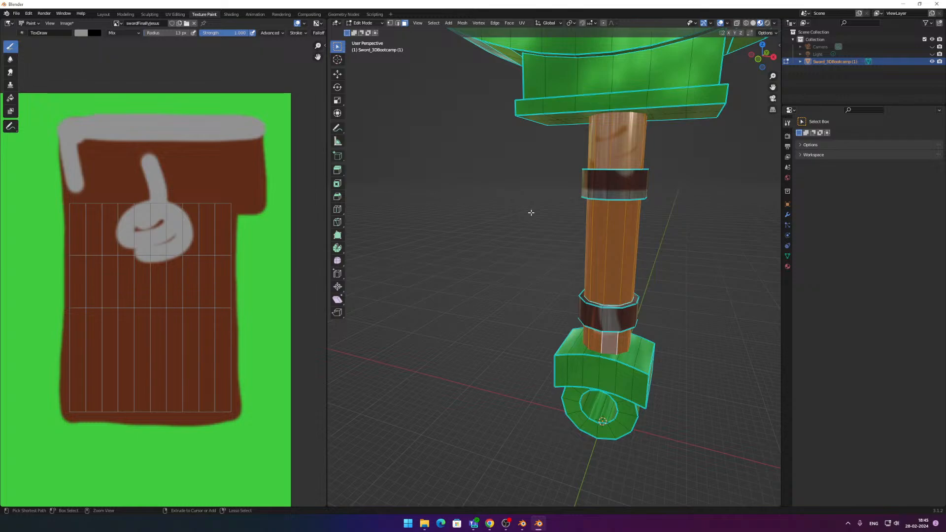
Step: Undo the grey scribble and return to Texture Paint mode
key(ctrl+z)
click(11, 111)
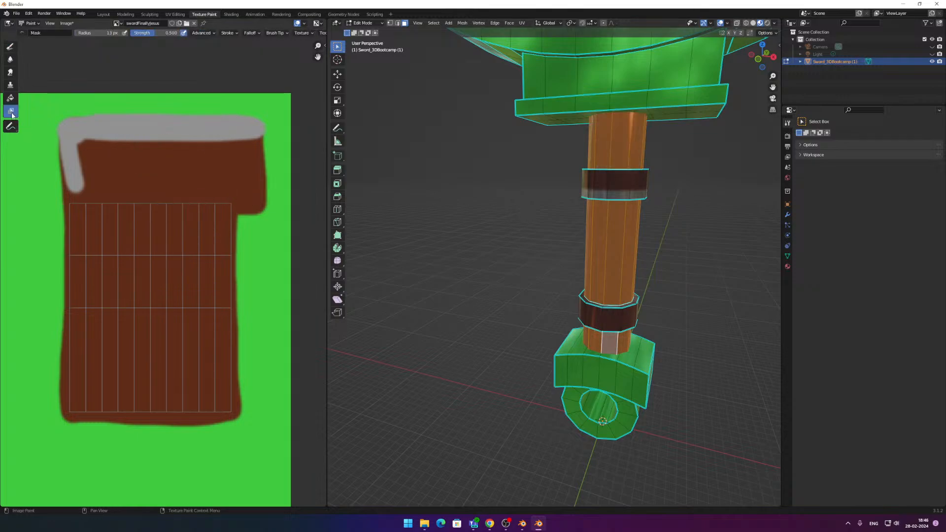
key(ctrl+z)
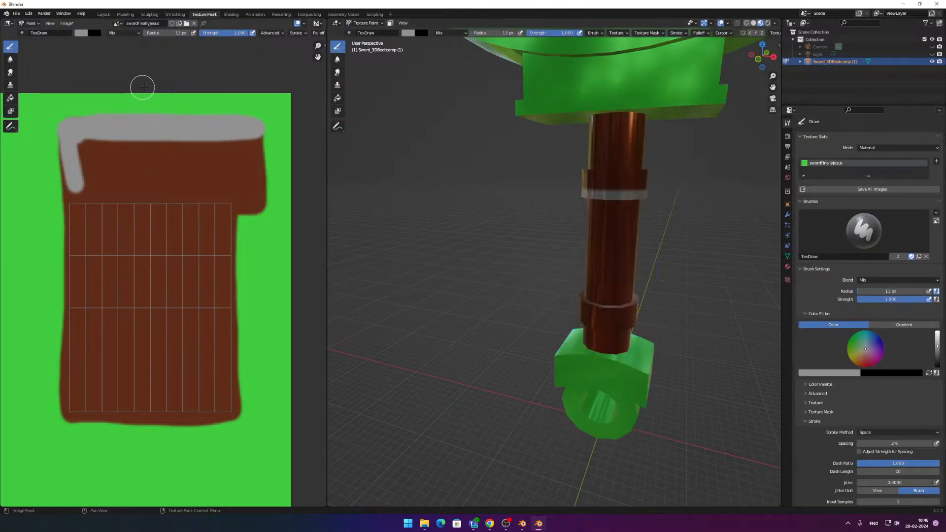
Step: Draw two grey zigzag test strokes over the handle's UV faces in the image editor, check them on the model and undo both
mouse_move(217, 149)
mouse_down()
mouse_move(204, 235)
mouse_move(164, 267)
mouse_up()
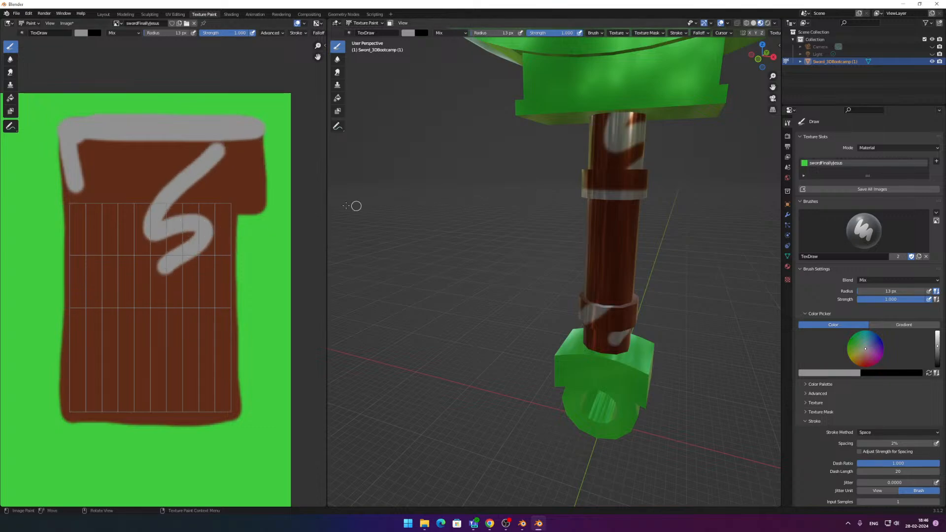
mouse_move(395, 222)
middle_down()
mouse_move(530, 210)
mouse_move(345, 219)
middle_up()
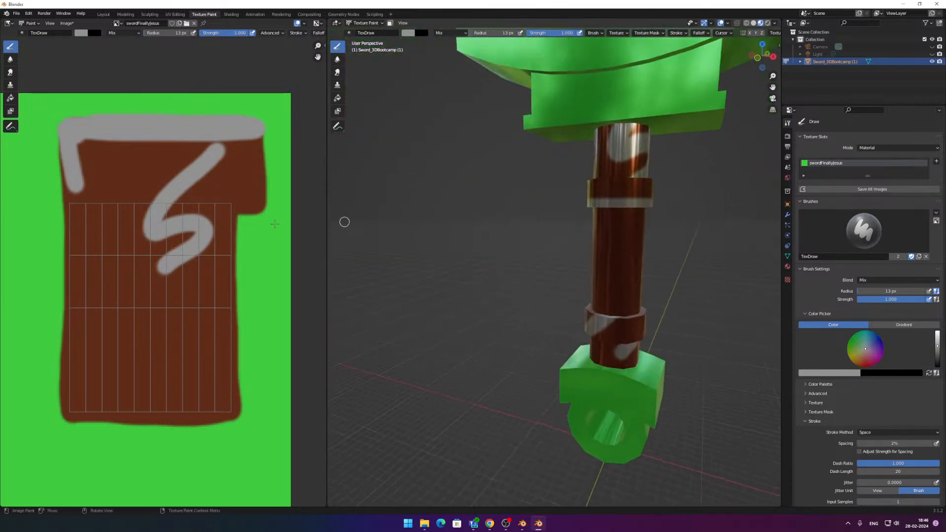
drag(206, 281, 222, 360)
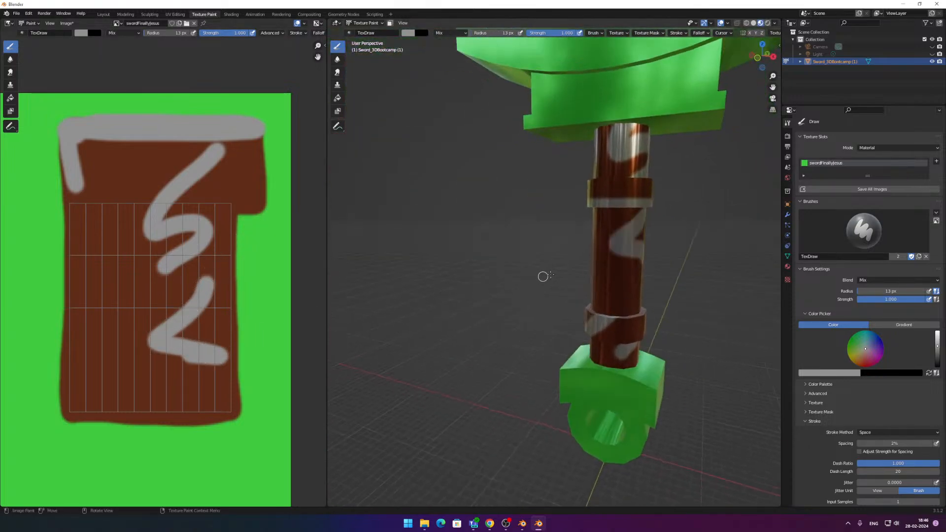
mouse_move(647, 257)
middle_down()
mouse_move(578, 247)
mouse_move(622, 249)
middle_up()
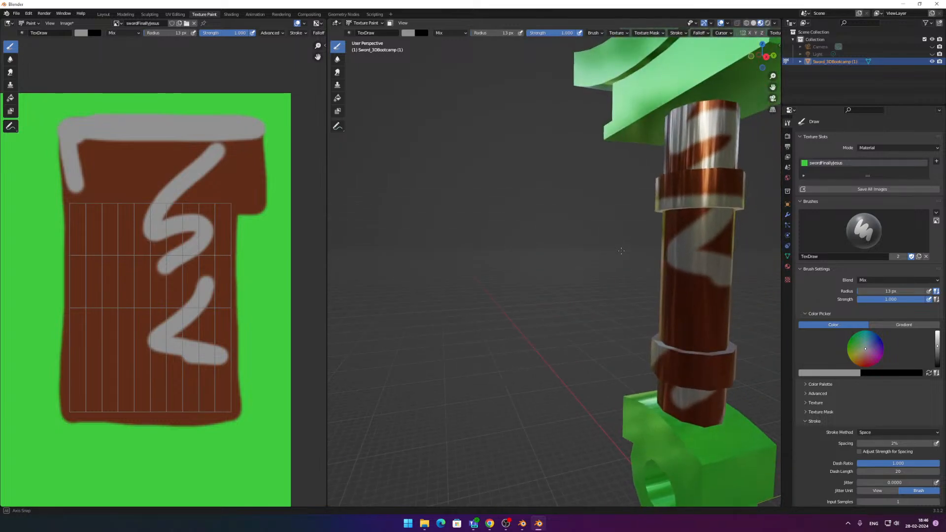
key(ctrl+z)
key(ctrl+z)
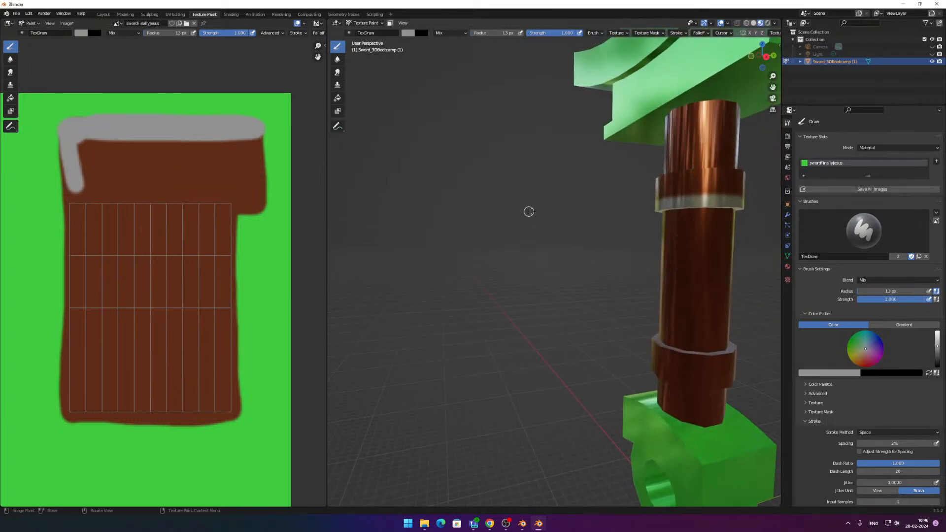
Step: Test the Mask brush with a zigzag and a band along the upper edge of the handle's UV faces, undoing each stroke
middle_drag(527, 211, 231, 173)
click(11, 111)
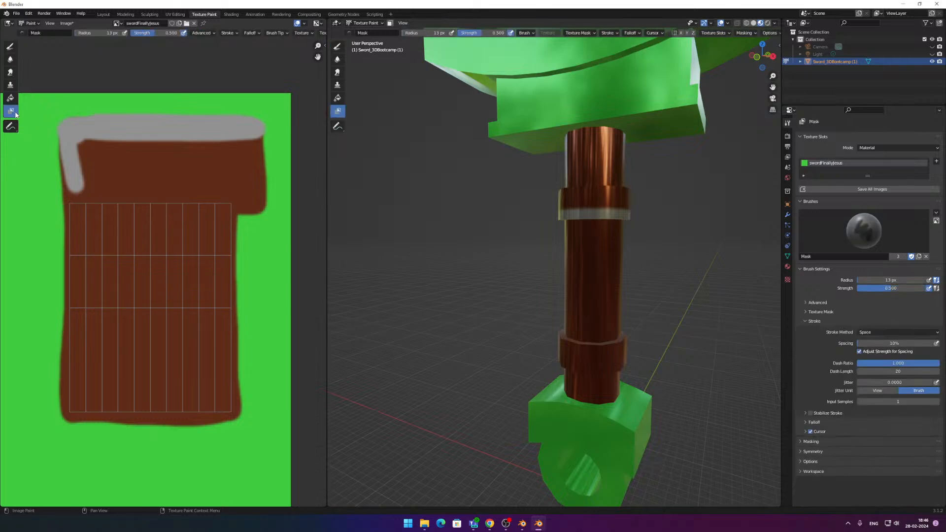
mouse_move(87, 215)
mouse_down()
mouse_move(145, 216)
mouse_move(167, 288)
mouse_move(162, 335)
mouse_up()
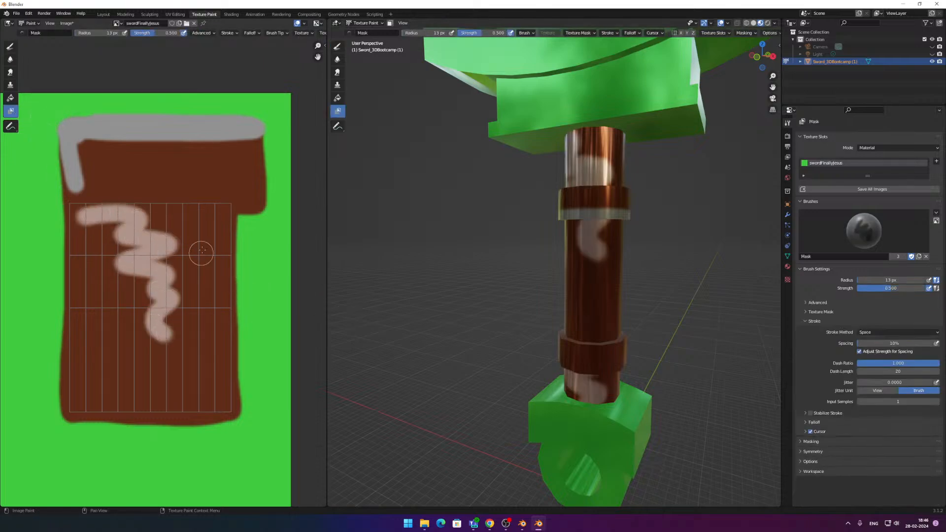
key(ctrl+z)
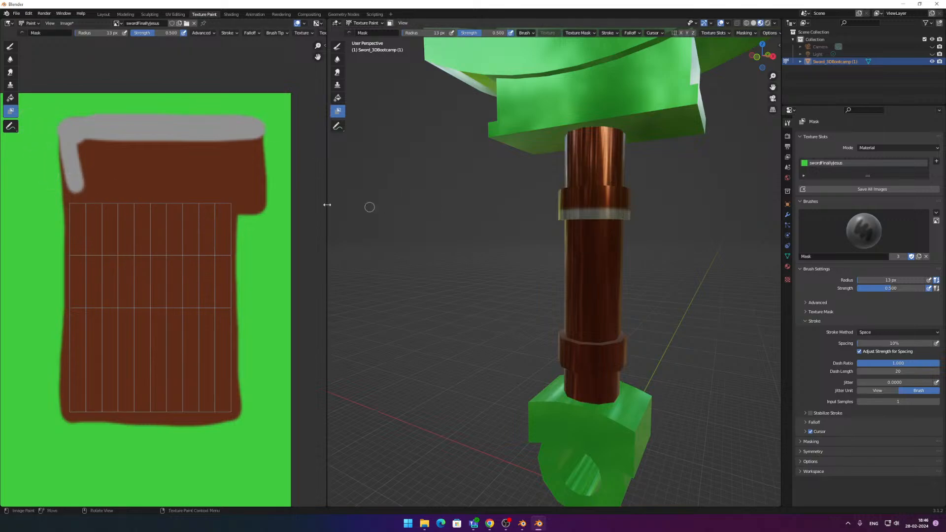
mouse_move(58, 189)
mouse_down()
mouse_move(231, 190)
mouse_move(258, 148)
mouse_move(197, 168)
mouse_up()
key(ctrl+z)
drag(74, 209, 230, 210)
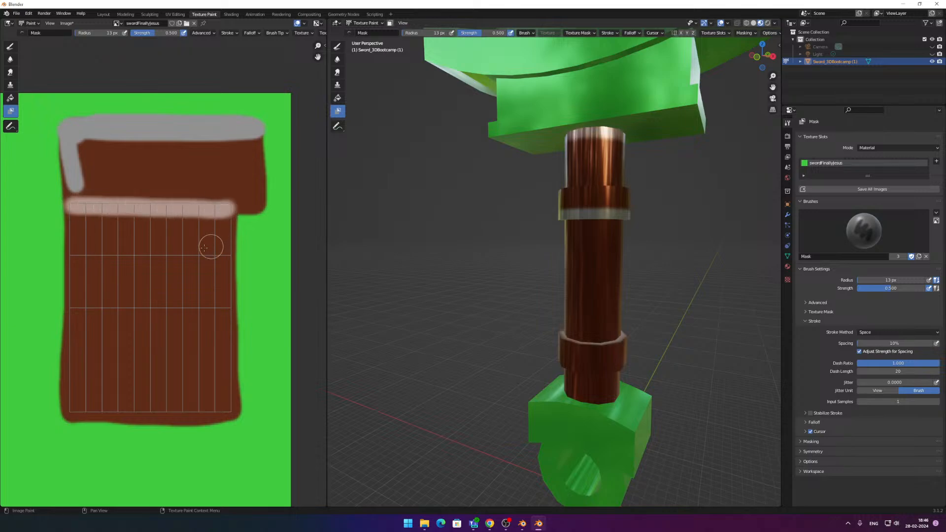
key(ctrl+z)
Step: Scribble with the Mask brush over the handle's UV faces, paint a grey Draw stroke across it and undo both
mouse_move(131, 236)
mouse_down()
mouse_move(101, 246)
mouse_move(197, 295)
mouse_move(146, 379)
mouse_move(212, 296)
mouse_move(196, 240)
mouse_up()
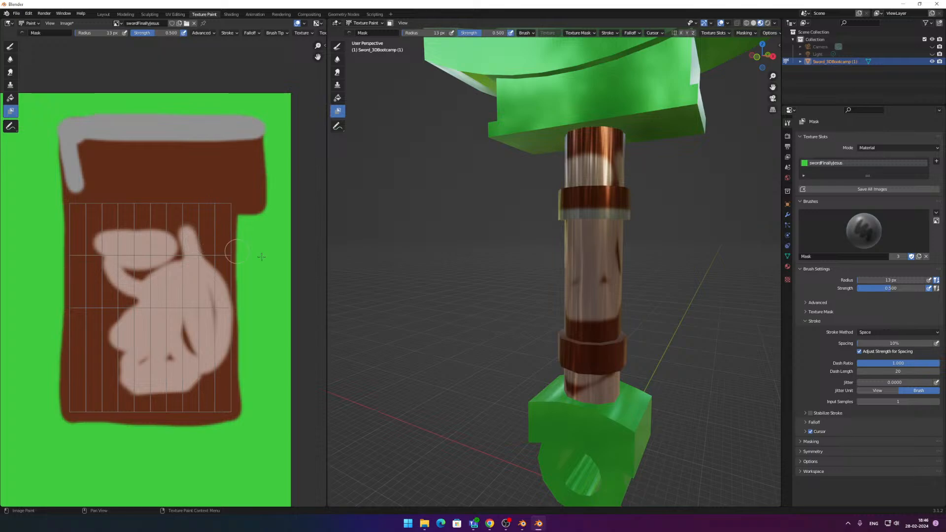
click(10, 47)
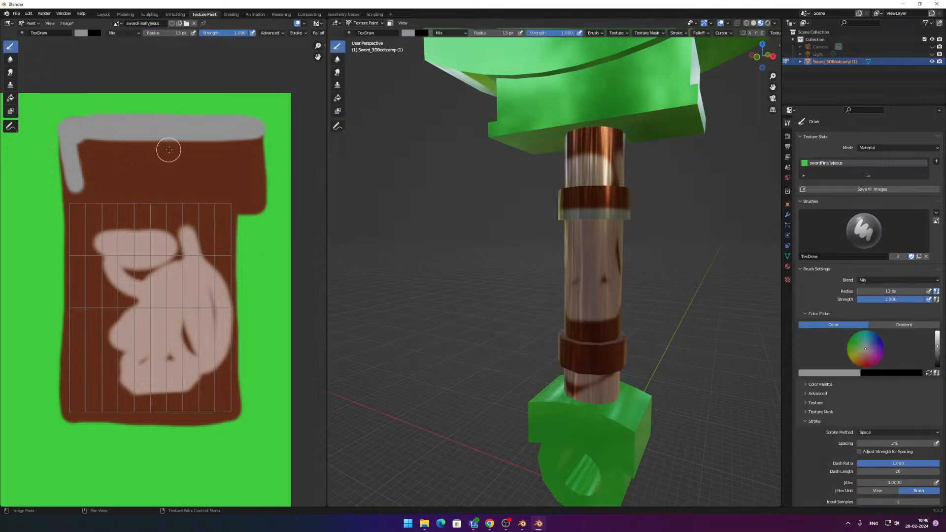
mouse_move(167, 150)
mouse_down()
mouse_move(223, 271)
mouse_move(214, 340)
mouse_up()
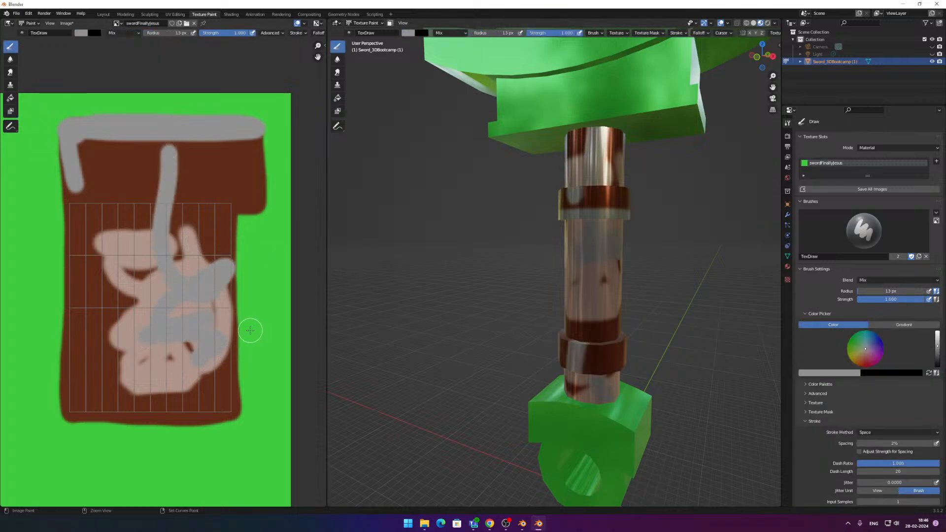
key(ctrl+z)
key(ctrl+z)
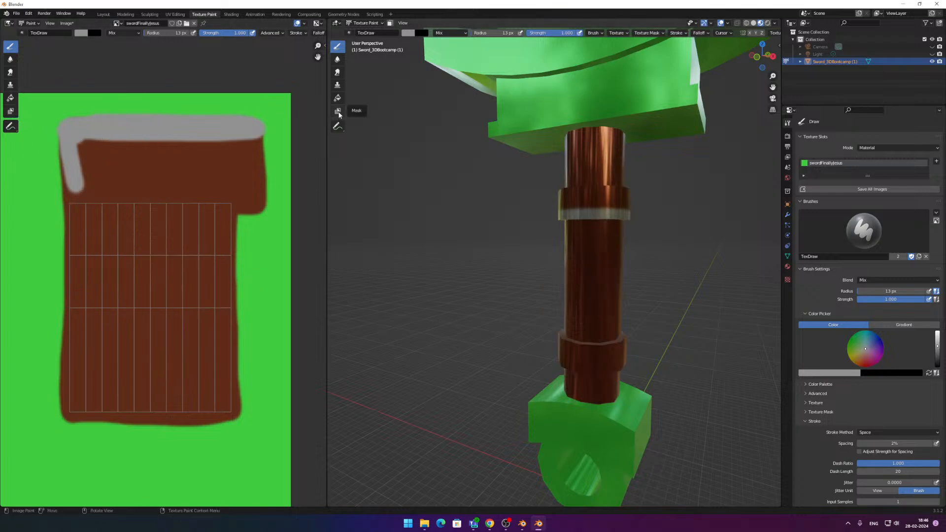
middle_drag(437, 158, 413, 182)
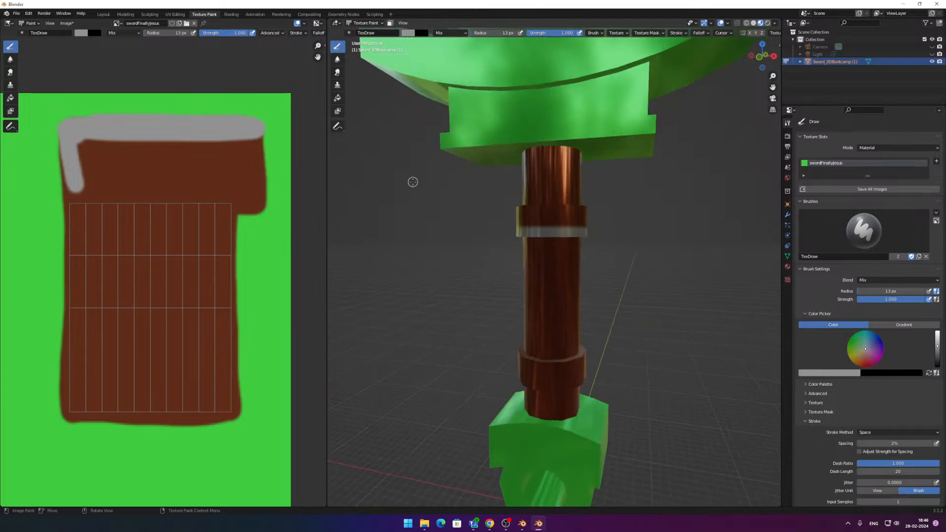
key(Tab)
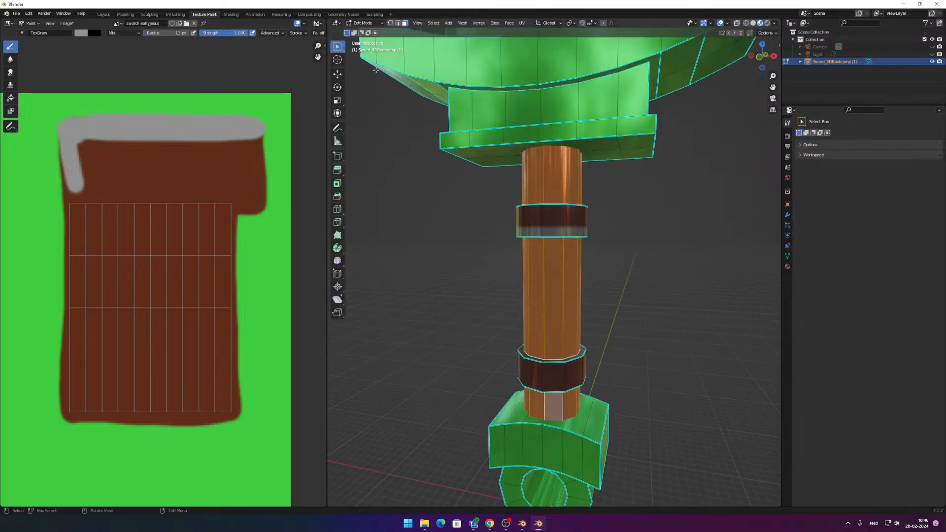
click(417, 23)
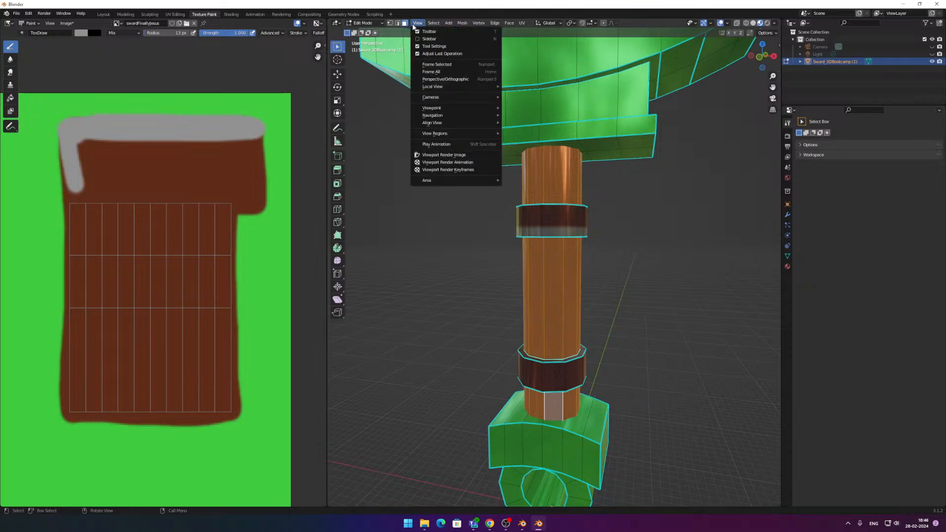
click(413, 26)
scroll(455, 276, down, 1)
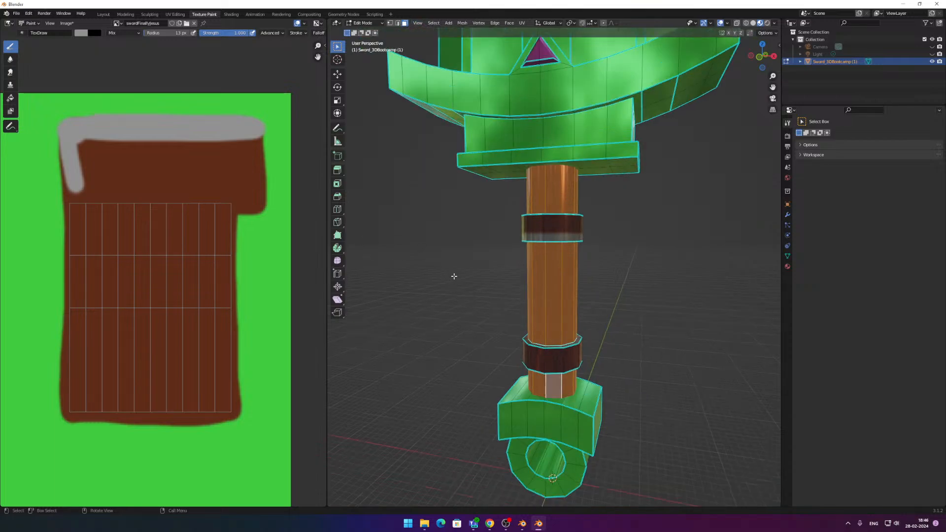
mouse_move(454, 274)
shift+middle_down()
mouse_move(444, 227)
mouse_move(451, 228)
shift+middle_up()
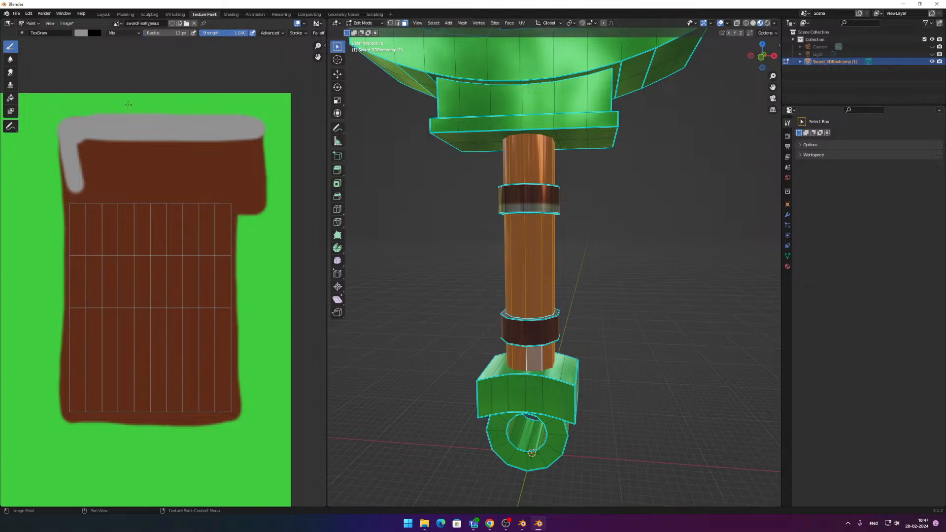
key(Tab)
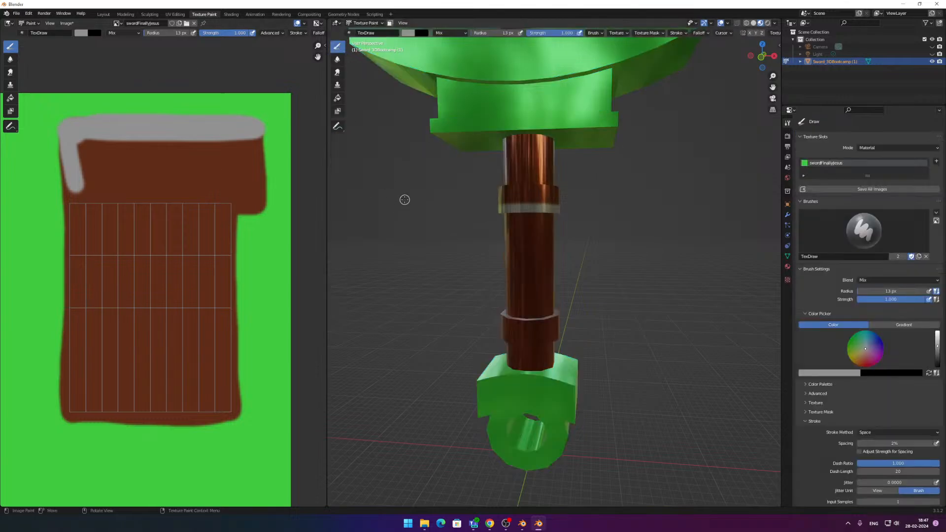
Step: Paint the ring UV faces above the handle island solid grey after undoing the first straight stroke
drag(60, 194, 270, 192)
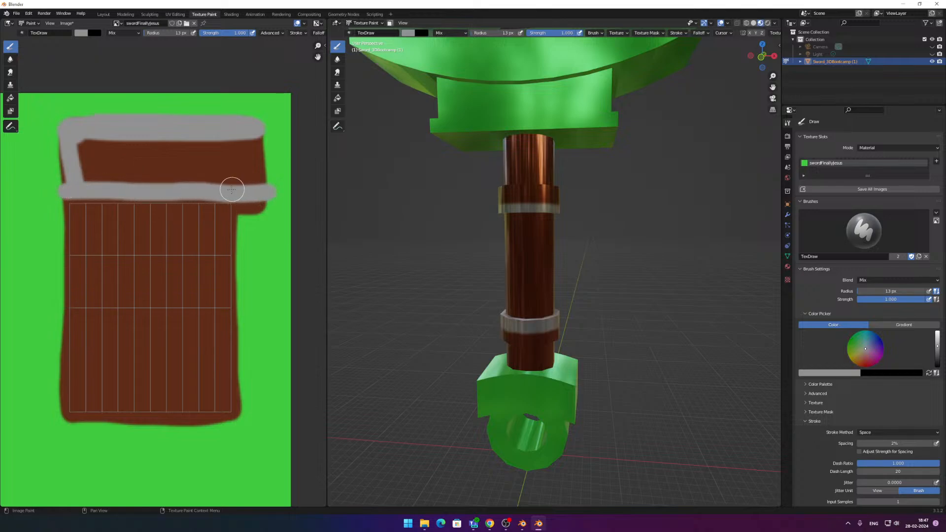
key(ctrl+z)
mouse_move(62, 187)
mouse_down()
mouse_move(258, 191)
mouse_move(259, 143)
mouse_move(66, 129)
mouse_move(62, 179)
mouse_move(69, 143)
mouse_move(81, 175)
mouse_move(97, 156)
mouse_move(79, 153)
mouse_move(72, 134)
mouse_move(118, 150)
mouse_move(91, 160)
mouse_move(123, 157)
mouse_move(114, 174)
mouse_move(242, 169)
mouse_move(228, 144)
mouse_move(144, 159)
mouse_move(235, 158)
mouse_move(133, 163)
mouse_move(196, 154)
mouse_move(127, 149)
mouse_move(211, 163)
mouse_up()
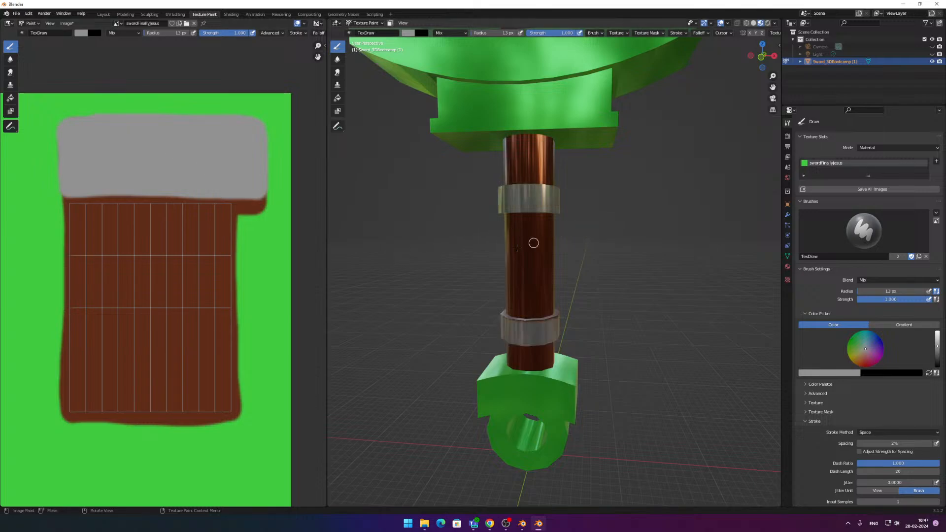
scroll(513, 220, down, 4)
shift+middle_drag(610, 279, 626, 296)
scroll(600, 264, up, 2)
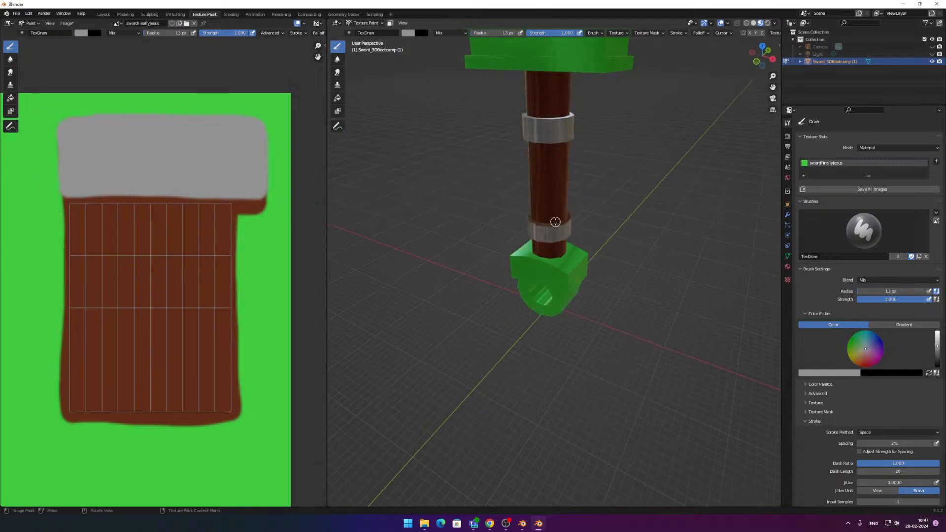
Step: Extend the grey down to the upper edge of the handle's UV faces to cover the brown rim on the rings
scroll(443, 207, up, 5)
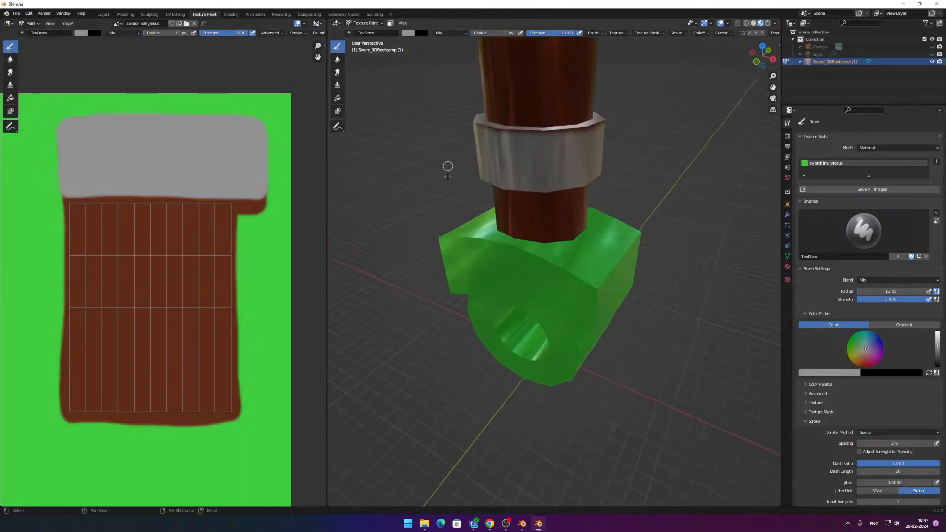
scroll(148, 214, up, 4)
scroll(120, 186, down, 3)
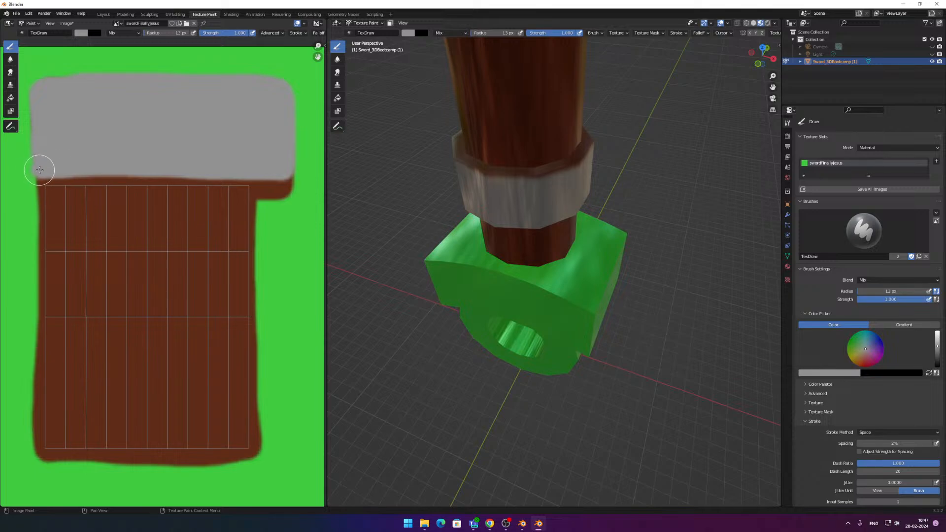
mouse_move(39, 170)
mouse_down()
mouse_move(276, 175)
mouse_move(258, 177)
mouse_up()
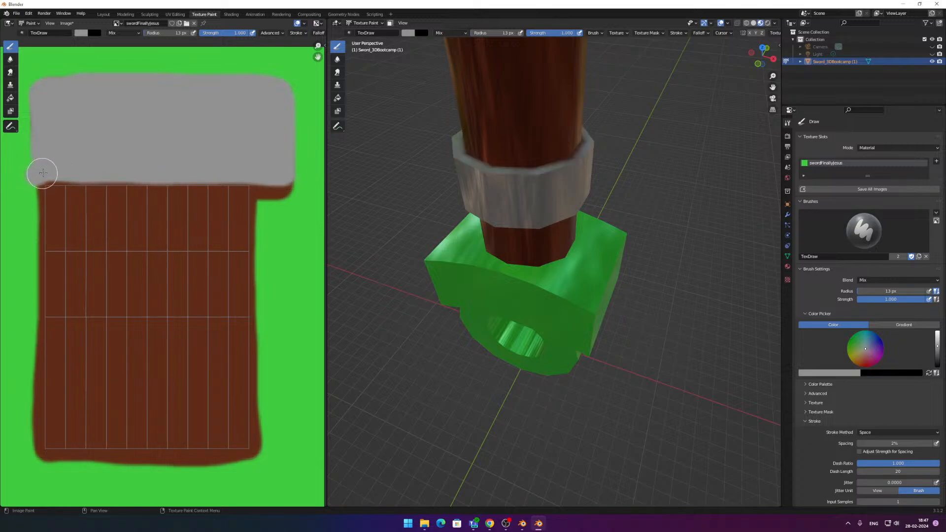
drag(42, 172, 182, 169)
scroll(601, 174, down, 3)
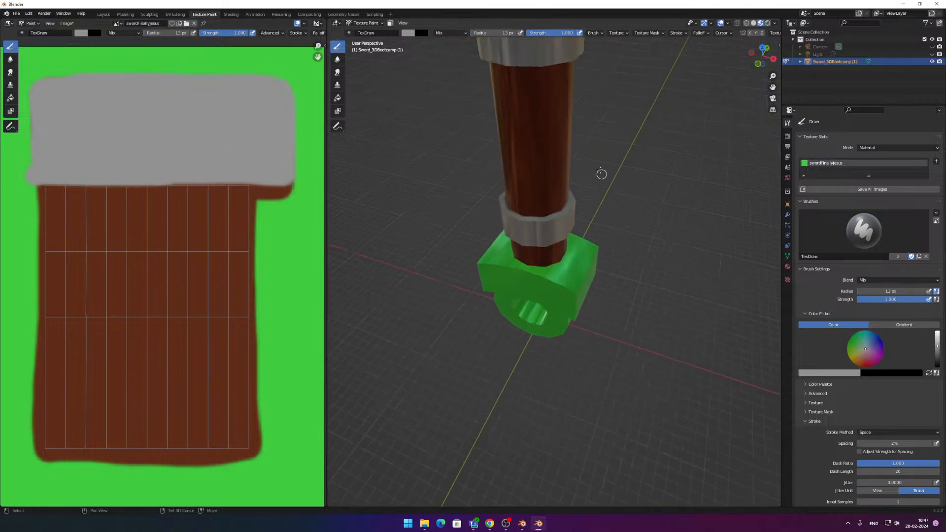
middle_drag(601, 174, 660, 300)
scroll(286, 287, down, 4)
Step: Select all faces of the sword in Edit Mode to display every UV island, and return to Texture Paint mode
middle_drag(286, 287, 293, 172)
key(Tab)
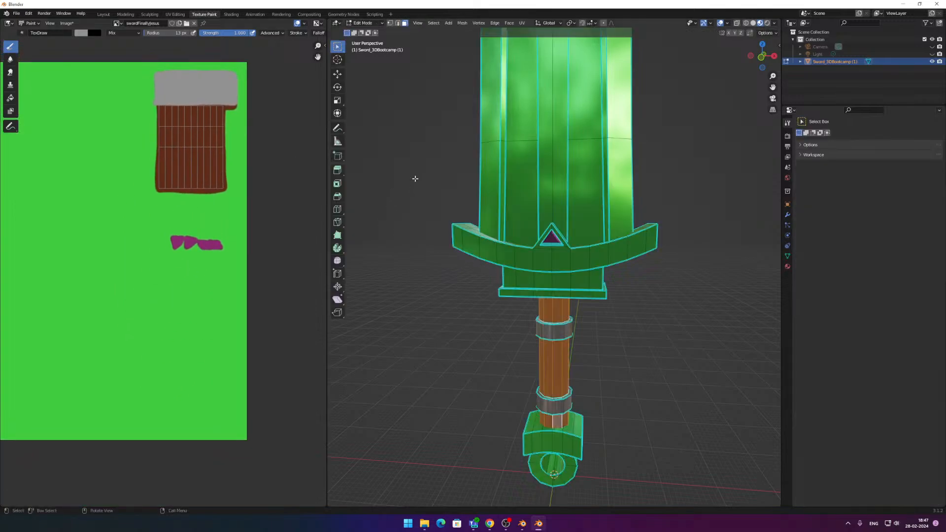
key(a)
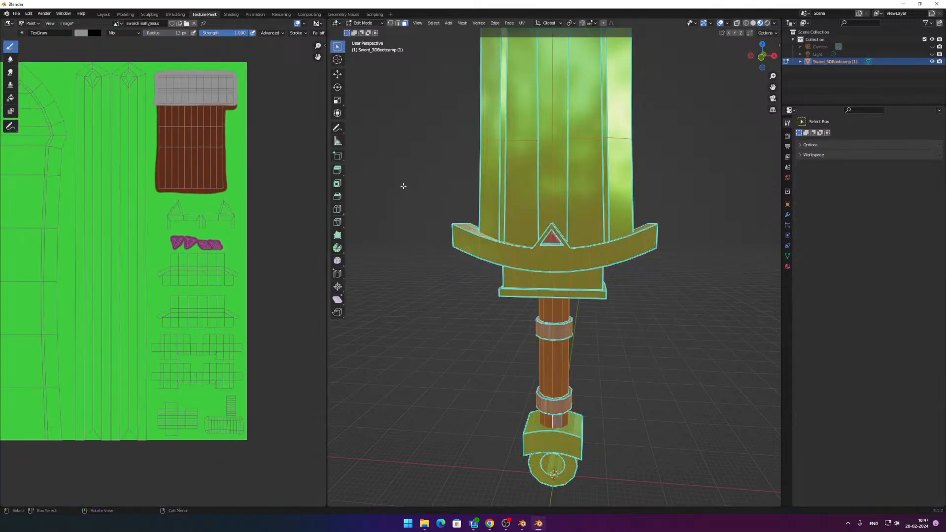
key(alt+a)
key(a)
key(Tab)
Step: Mark the pommel block with a grey stroke, enlarge the brush radius to 49 px and paint the block's UV island grey
shift+middle_drag(634, 371, 597, 281)
scroll(598, 281, up, 4)
mouse_move(599, 331)
shift+middle_down()
mouse_move(623, 246)
mouse_move(642, 235)
shift+middle_up()
scroll(638, 227, up, 3)
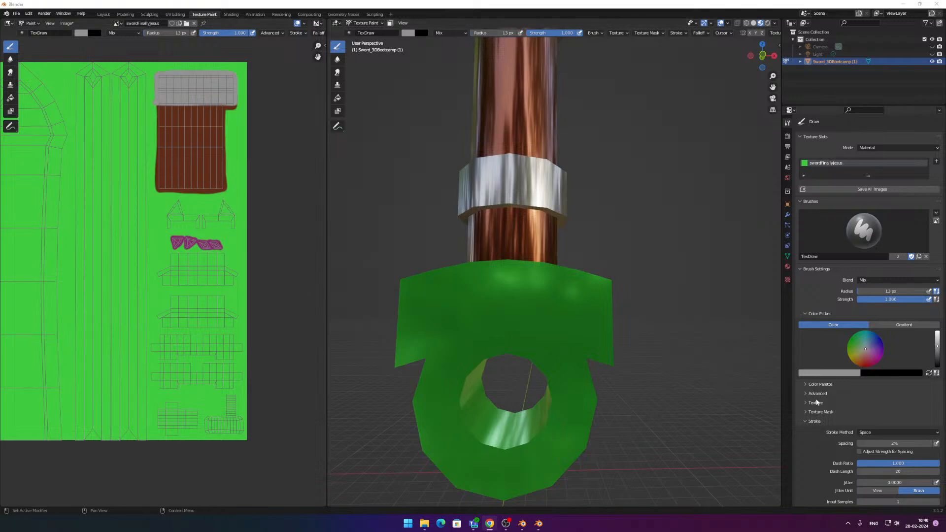
scroll(813, 396, down, 4)
scroll(614, 364, down, 5)
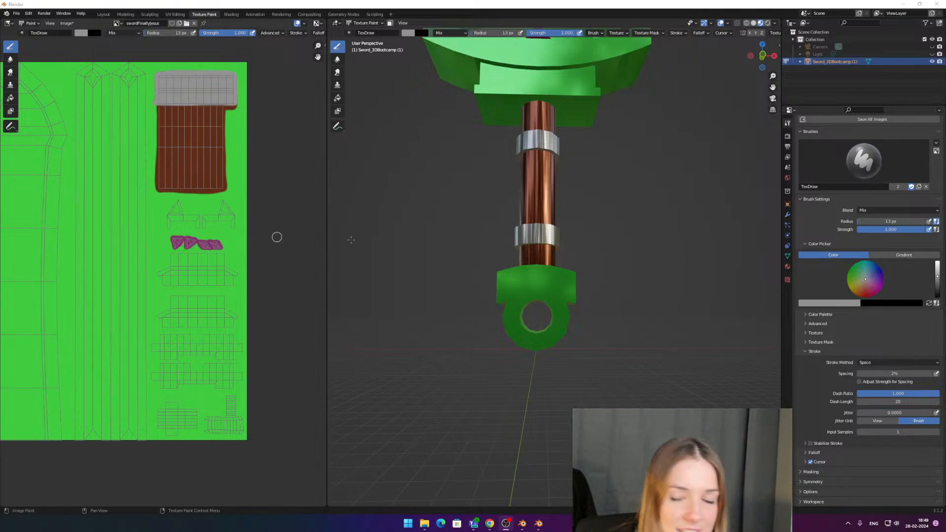
middle_drag(652, 177, 622, 241)
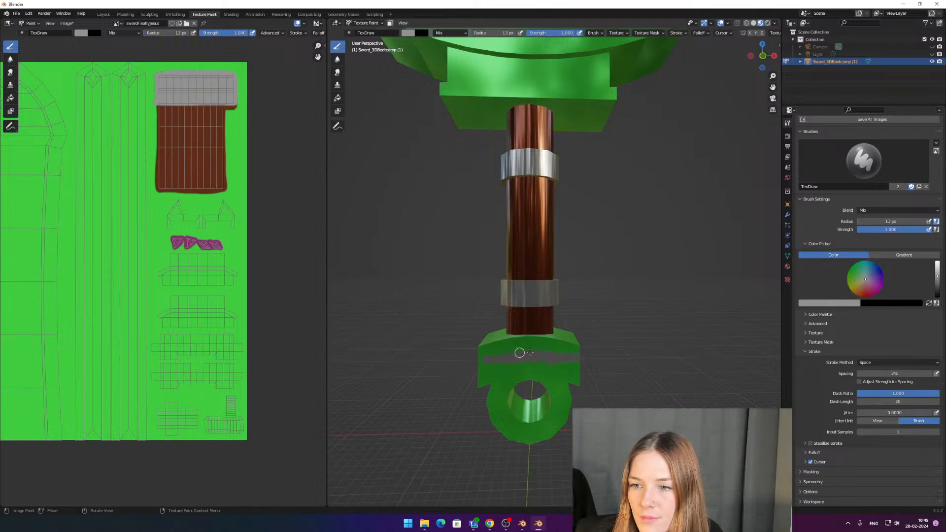
scroll(260, 414, up, 2)
middle_drag(247, 424, 203, 202)
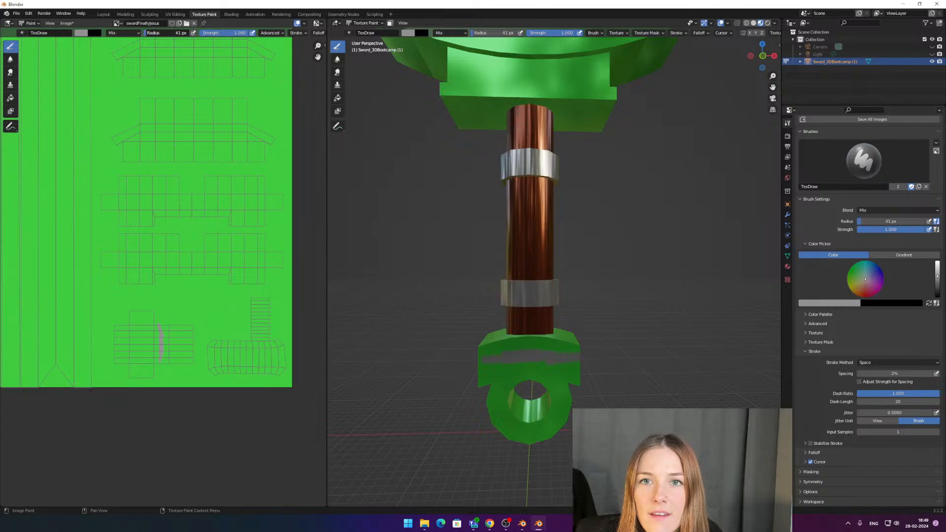
drag(165, 33, 167, 33)
mouse_move(142, 338)
mouse_down()
mouse_move(141, 371)
mouse_move(139, 329)
mouse_move(169, 338)
mouse_move(158, 337)
mouse_up()
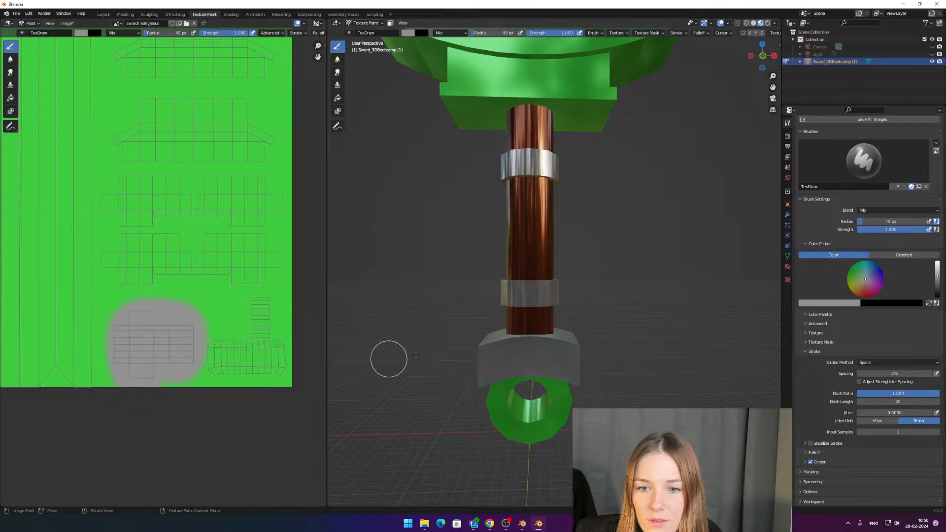
Step: Dab grey on the crossguard to locate its UV faces and paint the front and back crossguard islands grey
middle_drag(415, 355, 644, 271)
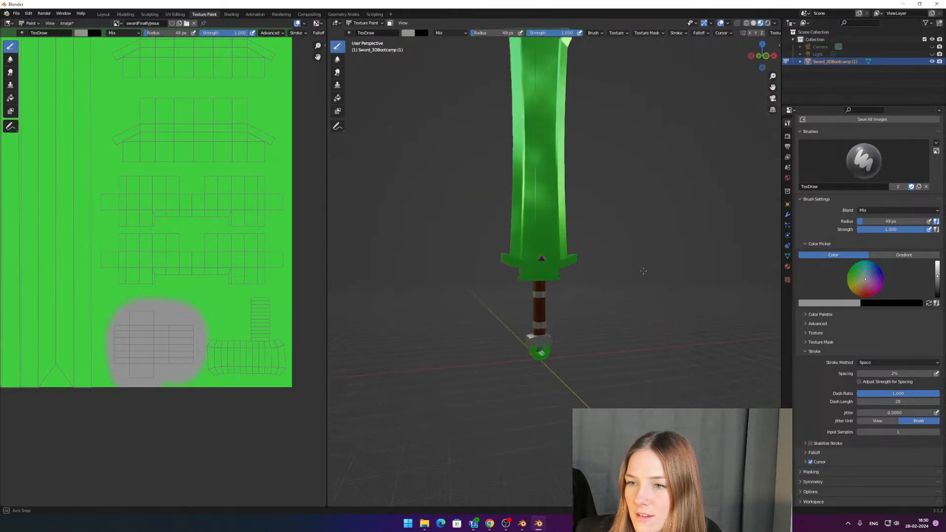
scroll(643, 270, up, 5)
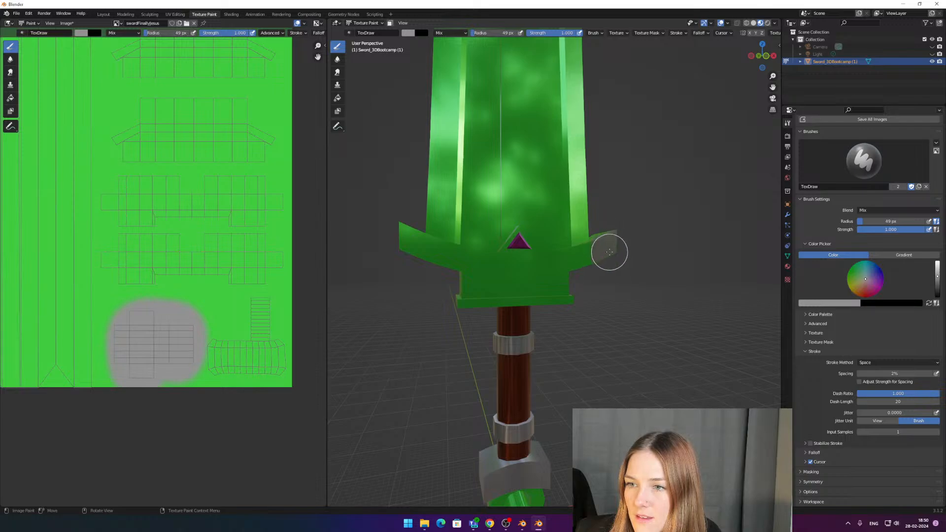
click(609, 252)
mouse_move(179, 257)
mouse_down()
mouse_move(138, 270)
mouse_move(119, 265)
mouse_move(120, 253)
mouse_move(265, 254)
mouse_move(243, 256)
mouse_up()
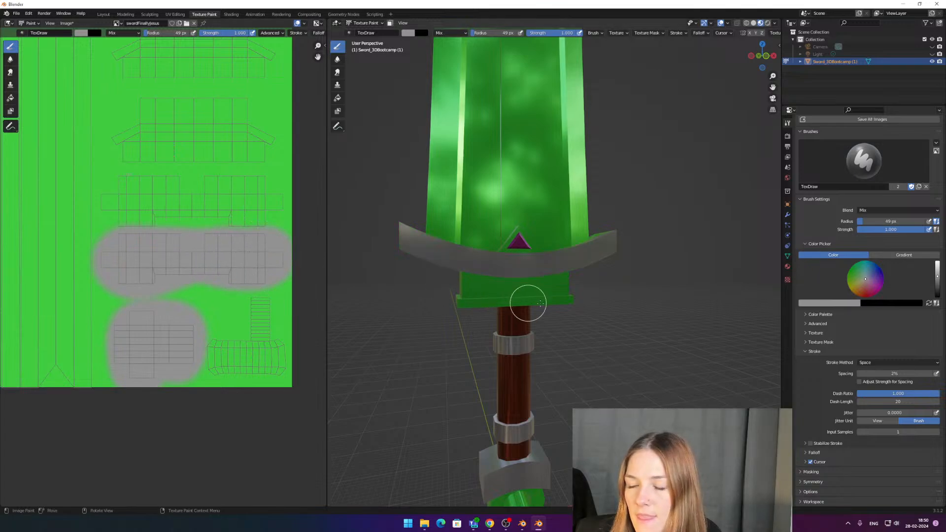
middle_drag(528, 303, 214, 239)
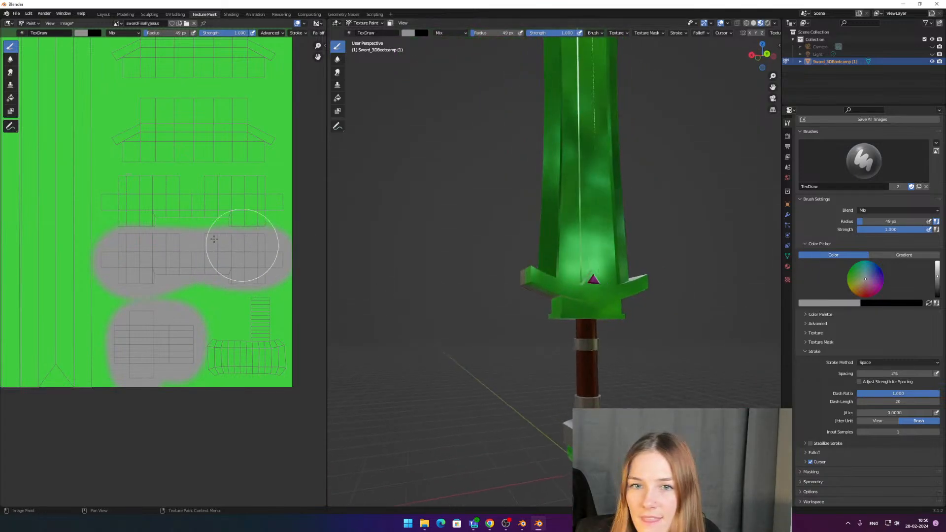
mouse_move(157, 217)
mouse_down()
mouse_move(137, 222)
mouse_move(144, 196)
mouse_move(126, 197)
mouse_move(122, 205)
mouse_move(186, 195)
mouse_move(276, 201)
mouse_move(243, 211)
mouse_up()
mouse_move(636, 253)
middle_down()
mouse_move(618, 194)
mouse_move(584, 265)
mouse_move(487, 212)
middle_up()
Step: Paint the two small peaked UV islands between the handle and the magenta gem faces grey
mouse_move(204, 116)
middle_down()
mouse_move(214, 188)
mouse_move(179, 376)
mouse_move(177, 329)
middle_up()
click(122, 168)
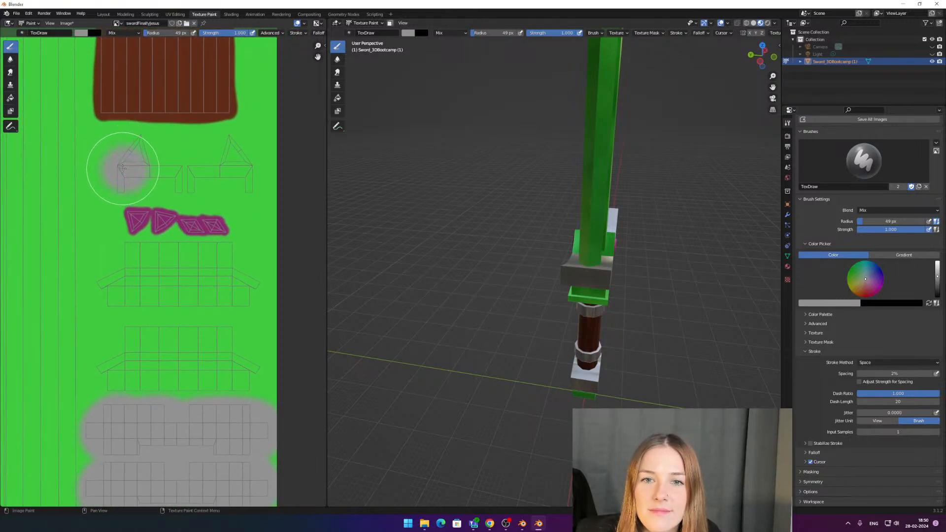
mouse_move(122, 168)
mouse_down()
mouse_move(196, 173)
mouse_move(222, 158)
mouse_move(238, 167)
mouse_up()
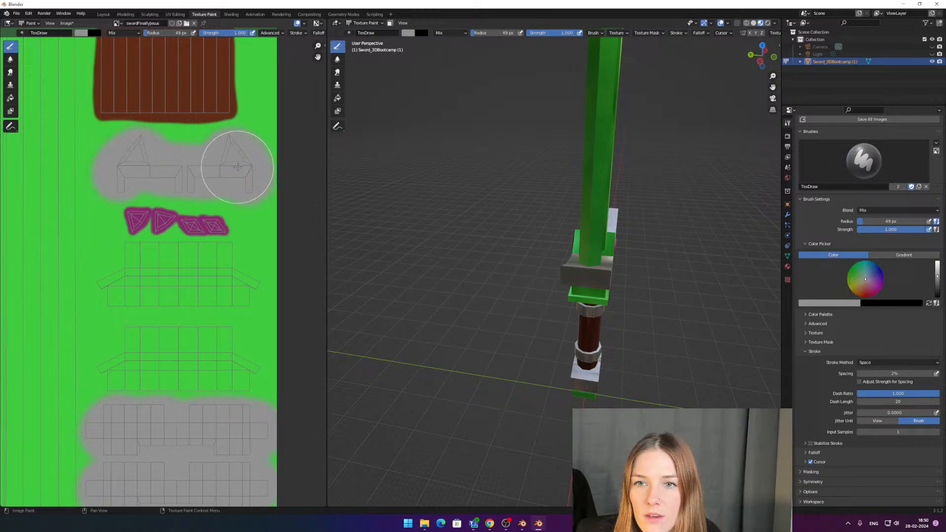
middle_drag(475, 233, 551, 233)
Step: Stroke grey on the block beneath the crossguard to locate it and paint both of its UV islands below the gem faces grey
drag(558, 232, 566, 248)
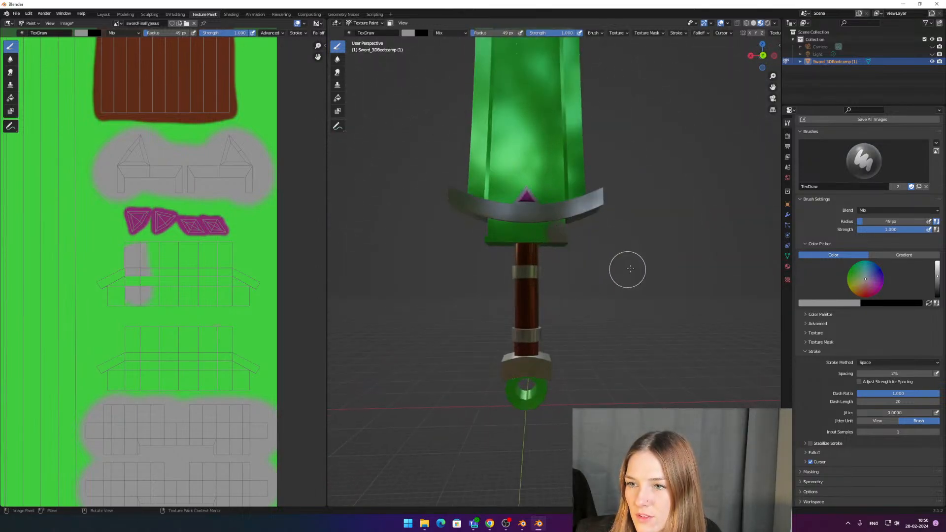
mouse_move(627, 270)
middle_down()
mouse_move(567, 236)
mouse_move(605, 249)
middle_up()
mouse_move(130, 365)
mouse_down()
mouse_move(116, 364)
mouse_move(118, 269)
mouse_move(133, 259)
mouse_move(239, 261)
mouse_move(228, 260)
mouse_move(247, 359)
mouse_move(207, 391)
mouse_move(131, 384)
mouse_move(190, 348)
mouse_move(201, 295)
mouse_move(162, 325)
mouse_up()
scroll(452, 325, down, 5)
middle_drag(584, 246, 574, 270)
scroll(591, 252, up, 4)
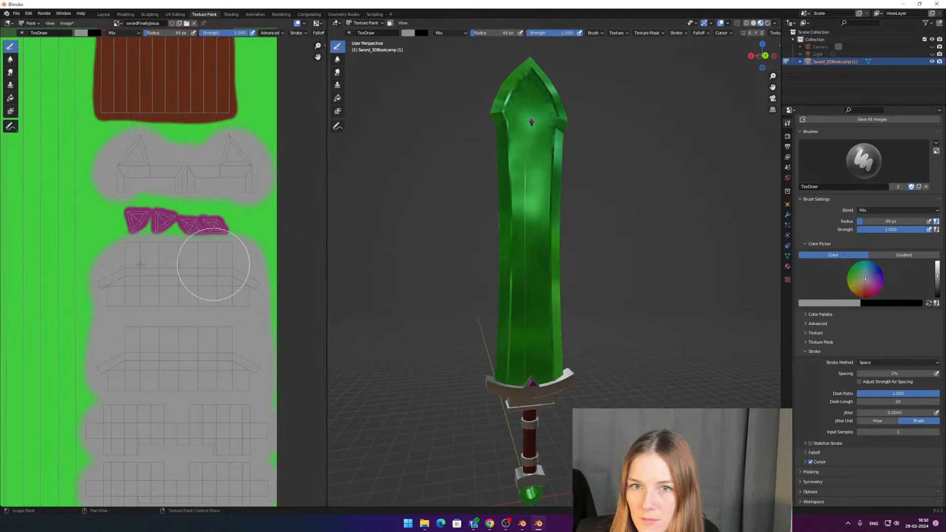
Step: Change the brush colour to a bluish green with hue 0.432, saturation 0.620 and value 0.495
scroll(223, 264, down, 5)
middle_drag(116, 264, 169, 262)
scroll(149, 247, up, 2)
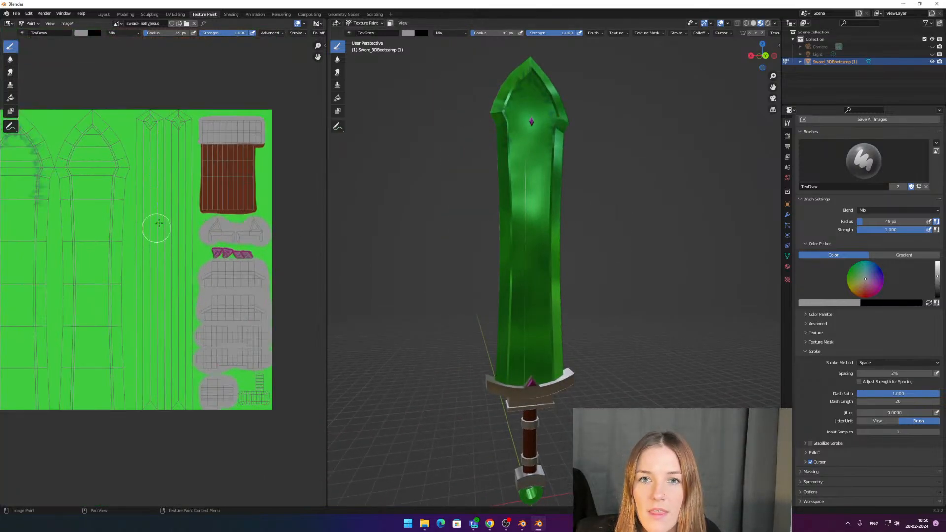
click(81, 33)
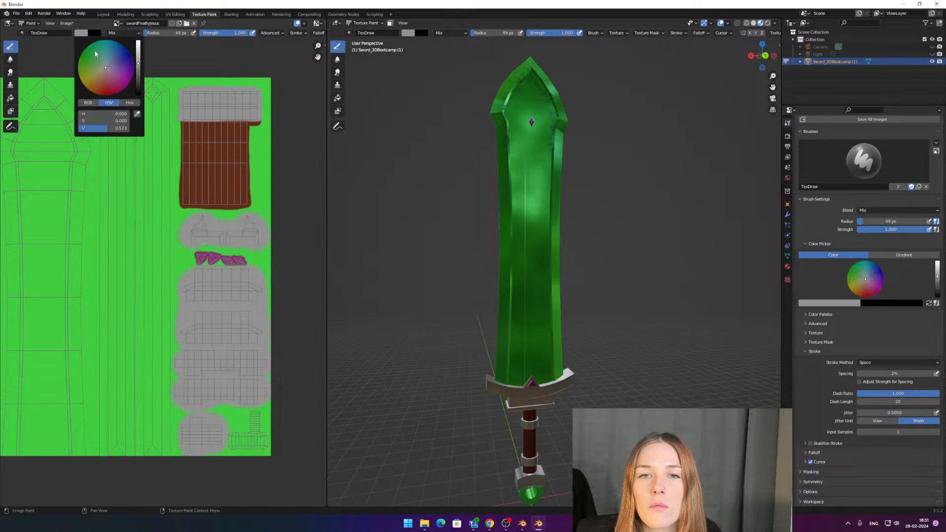
click(113, 77)
mouse_move(108, 73)
mouse_down()
mouse_move(99, 54)
mouse_move(105, 59)
mouse_up()
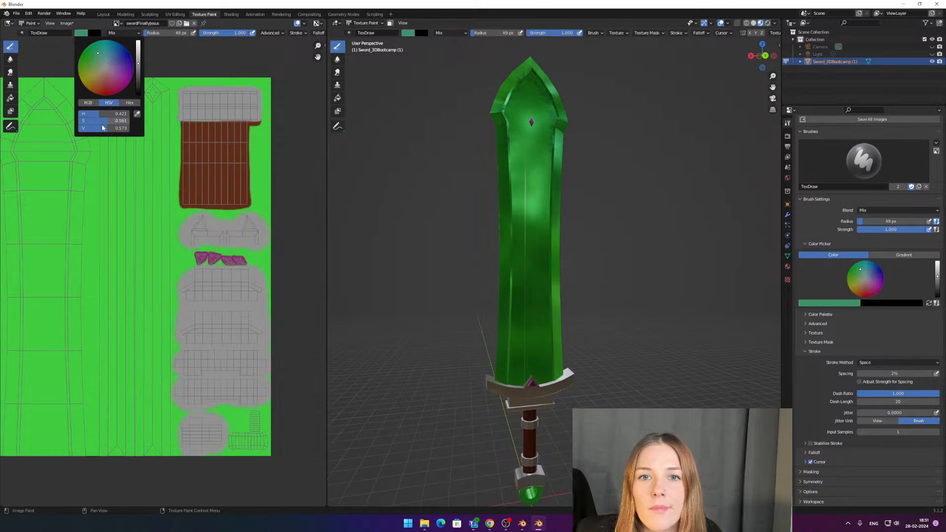
drag(102, 128, 90, 127)
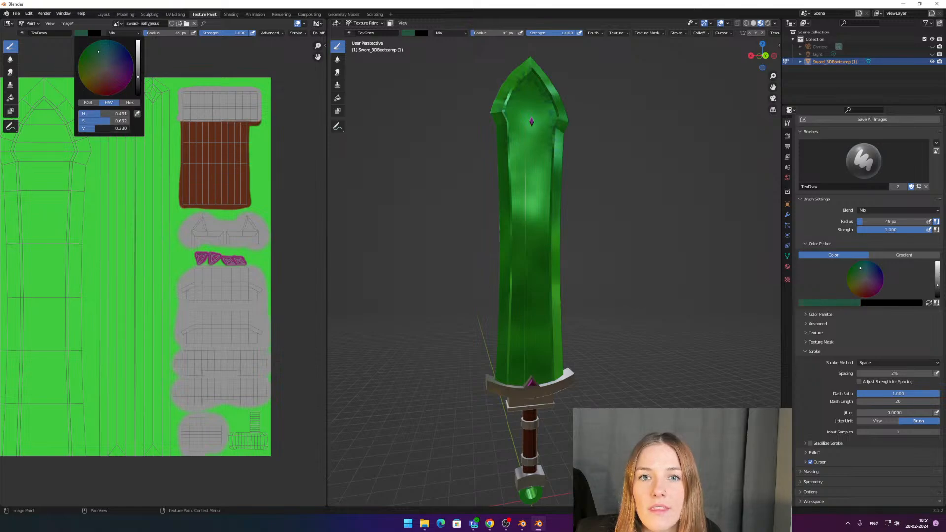
drag(96, 128, 103, 128)
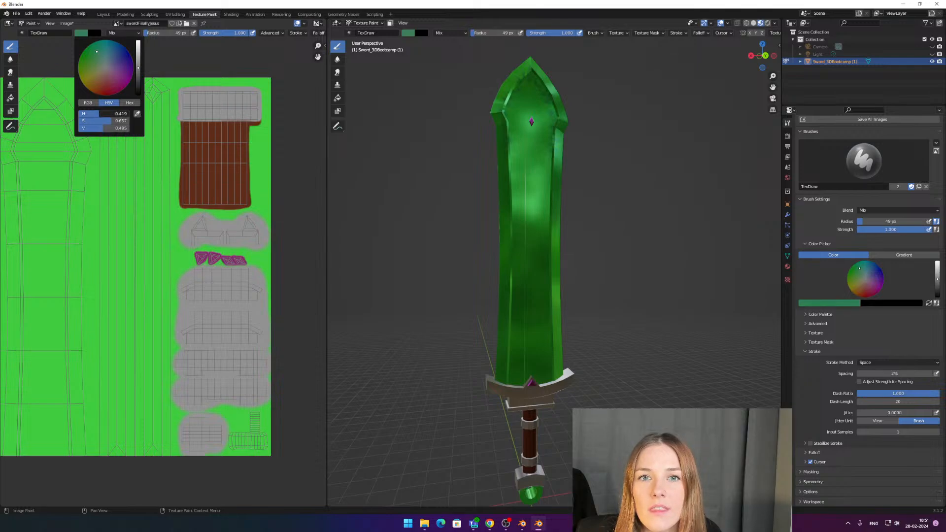
mouse_move(99, 113)
mouse_down()
mouse_move(116, 113)
mouse_move(101, 113)
mouse_up()
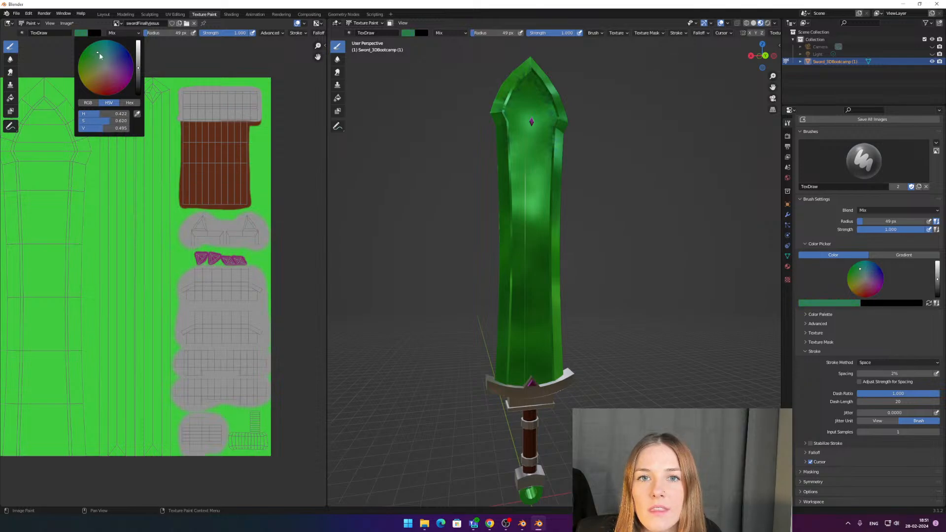
Step: Darken the green brush colour and paint the long, narrow UV strips of the blade's central groove with it
mouse_move(138, 67)
mouse_down()
mouse_move(109, 84)
mouse_move(156, 87)
mouse_move(162, 101)
mouse_move(150, 133)
mouse_move(146, 94)
mouse_move(107, 94)
mouse_move(105, 165)
mouse_move(114, 140)
mouse_move(118, 202)
mouse_move(114, 437)
mouse_move(126, 422)
mouse_move(118, 140)
mouse_move(131, 218)
mouse_move(126, 363)
mouse_move(105, 156)
mouse_move(112, 437)
mouse_move(157, 449)
mouse_move(158, 117)
mouse_move(163, 296)
mouse_move(148, 416)
mouse_move(136, 221)
mouse_up()
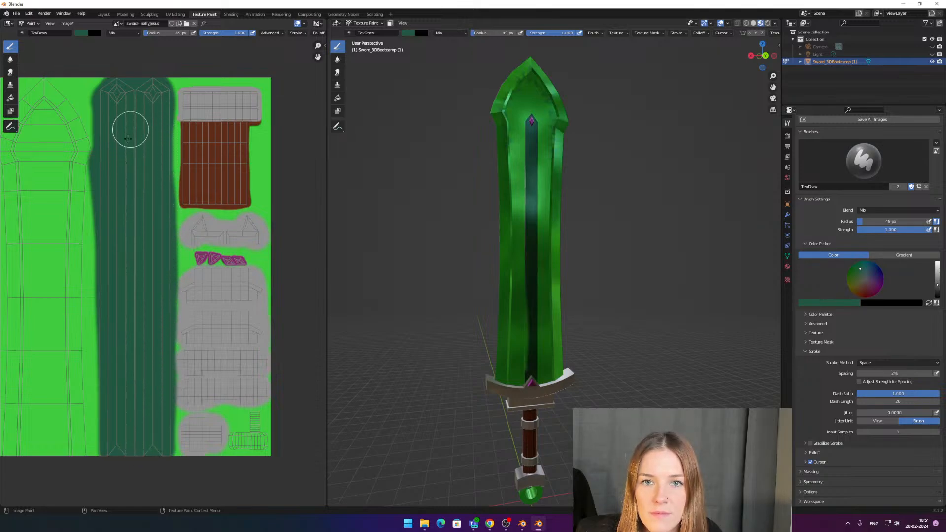
mouse_move(106, 258)
mouse_down()
mouse_move(99, 370)
mouse_move(109, 460)
mouse_move(129, 431)
mouse_up()
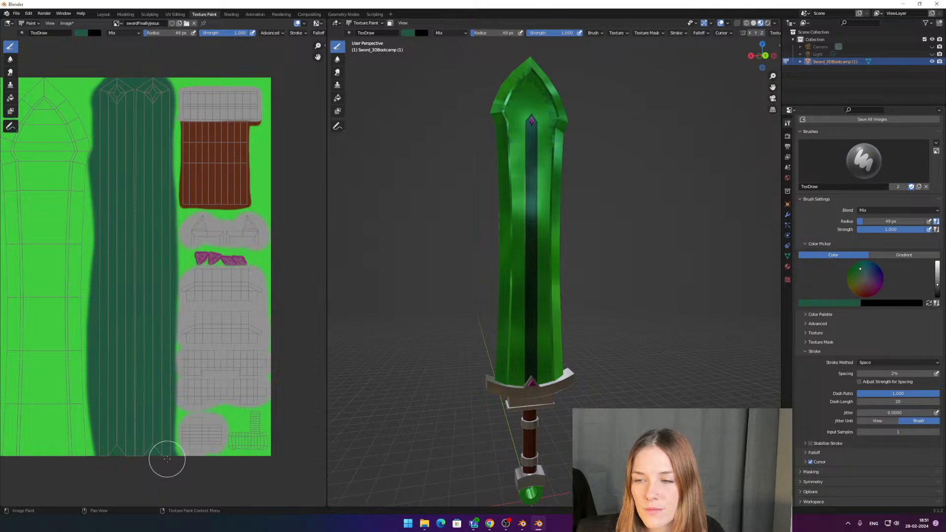
Step: Examine the painted sword from several angles and distances and look over its full painted UV texture
middle_drag(568, 327, 669, 249)
scroll(629, 280, down, 4)
scroll(624, 317, up, 4)
scroll(653, 317, up, 4)
scroll(655, 212, down, 5)
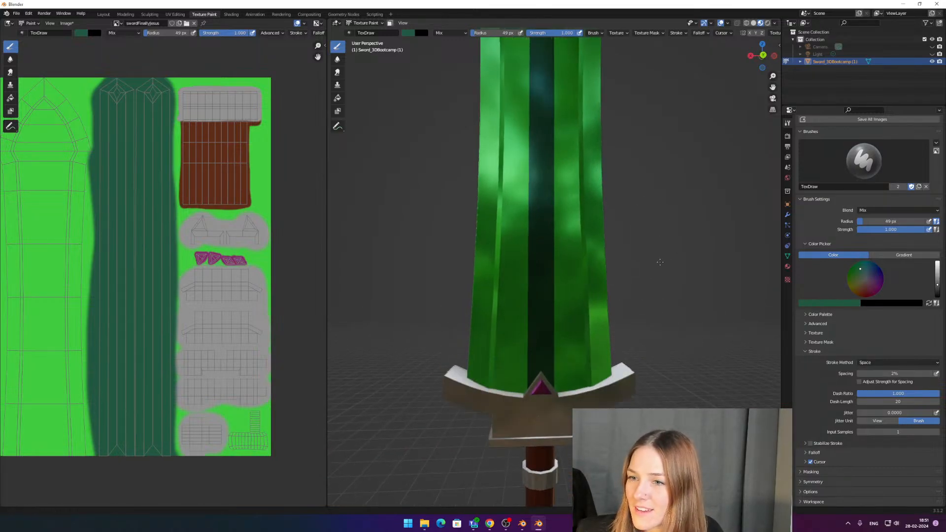
shift+middle_drag(655, 209, 616, 225)
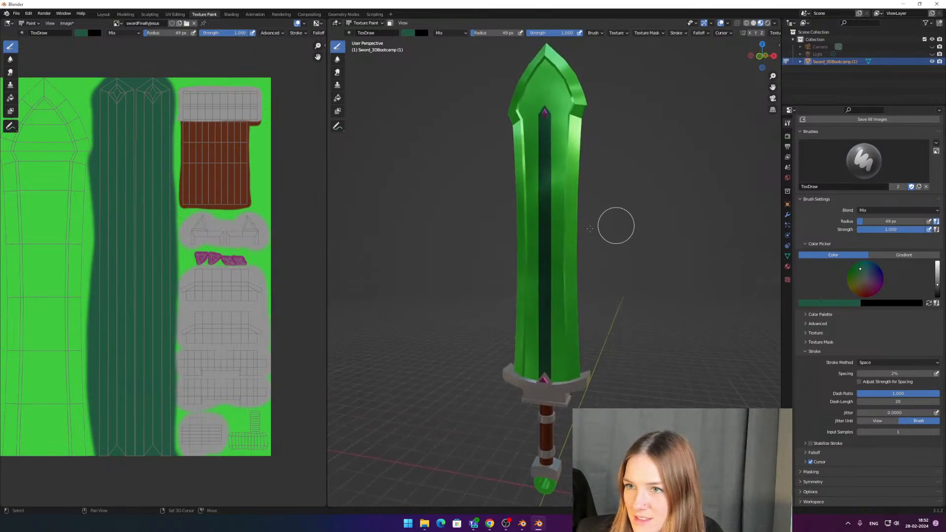
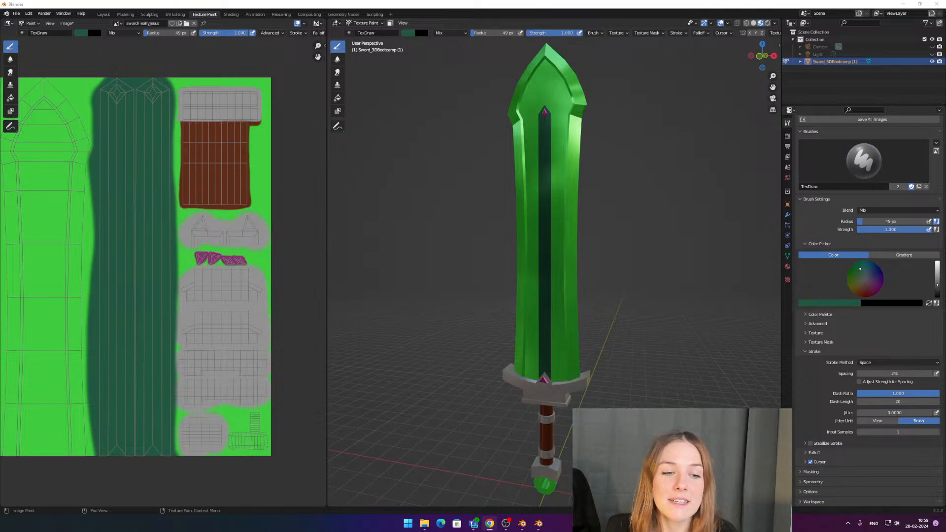
scroll(16, 253, down, 2)
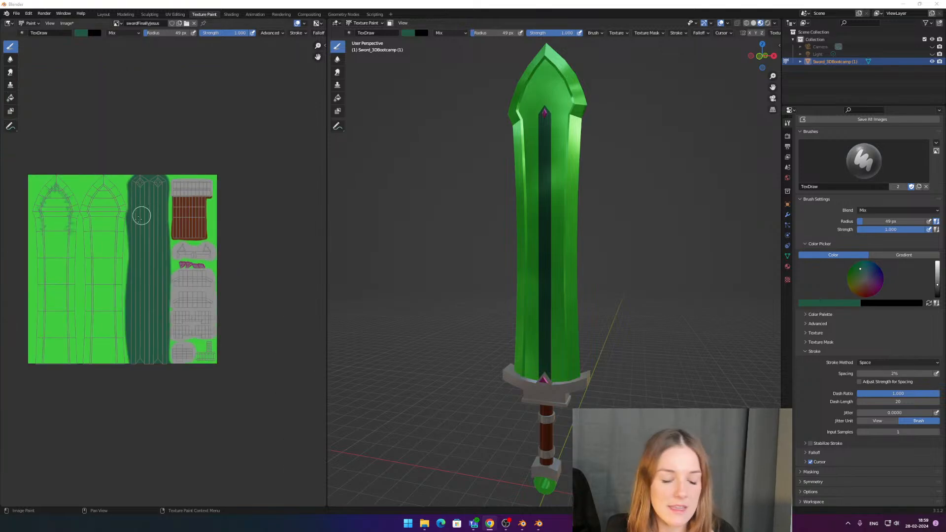
scroll(135, 172, up, 2)
middle_drag(85, 95, 146, 106)
scroll(152, 102, down, 2)
scroll(152, 102, up, 2)
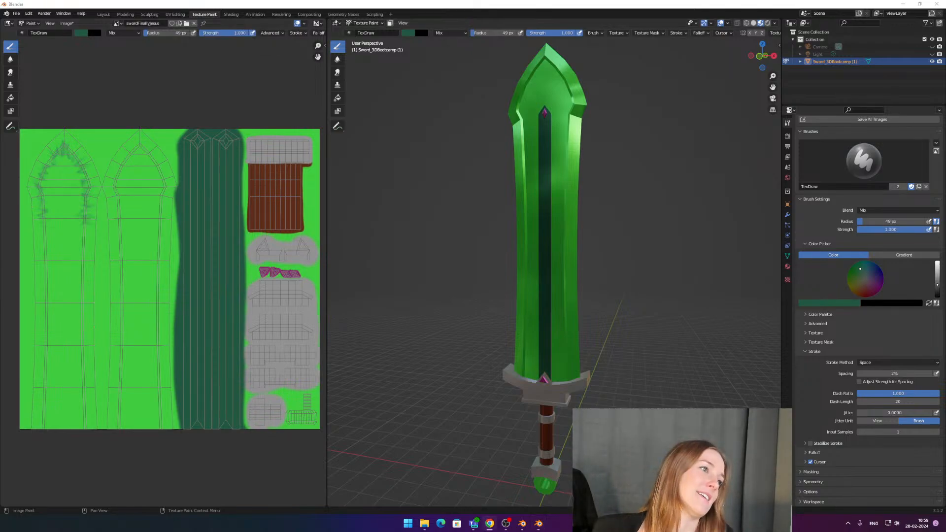
Step: Switch to Discord in a maximized Chrome window and view the heart-shaped perfume bottle render enlarged in the 3d-bootcamp channel
drag(0, 79, 330, 88)
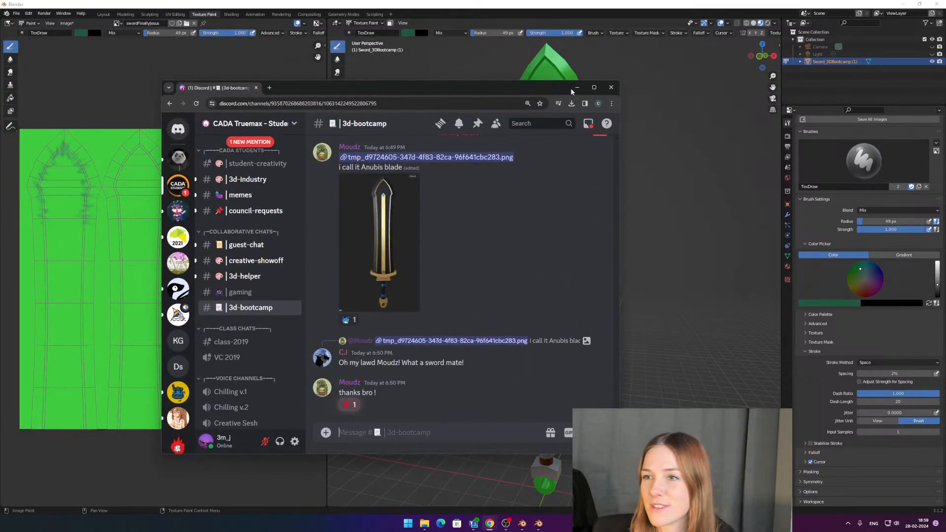
click(594, 87)
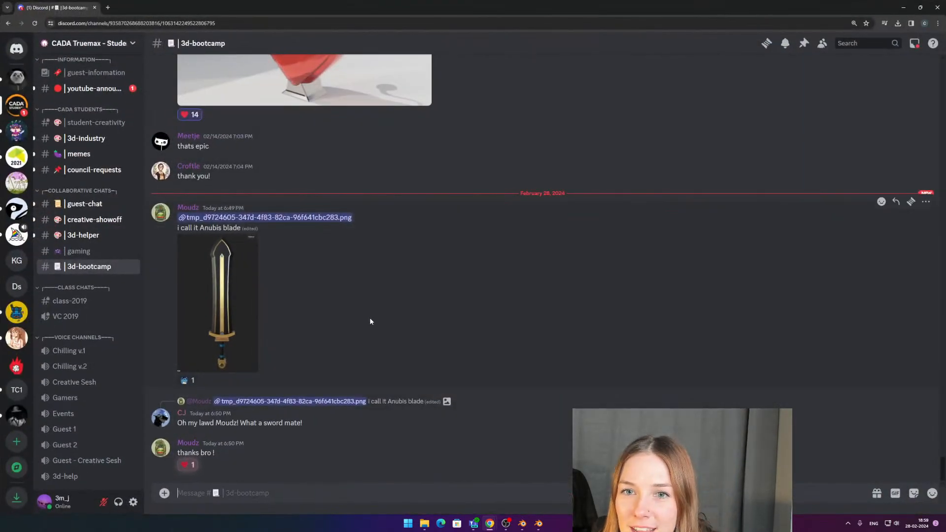
scroll(371, 321, up, 5)
scroll(393, 226, down, 5)
scroll(362, 204, up, 3)
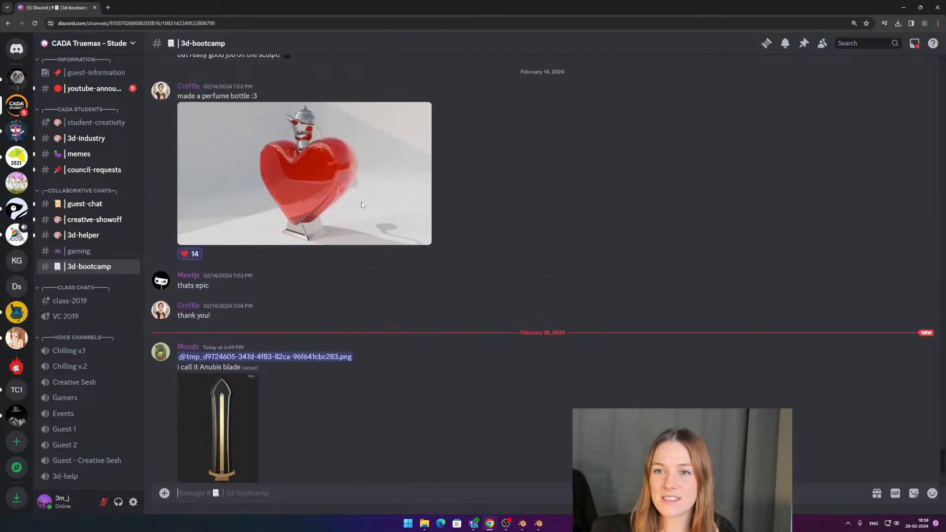
click(359, 151)
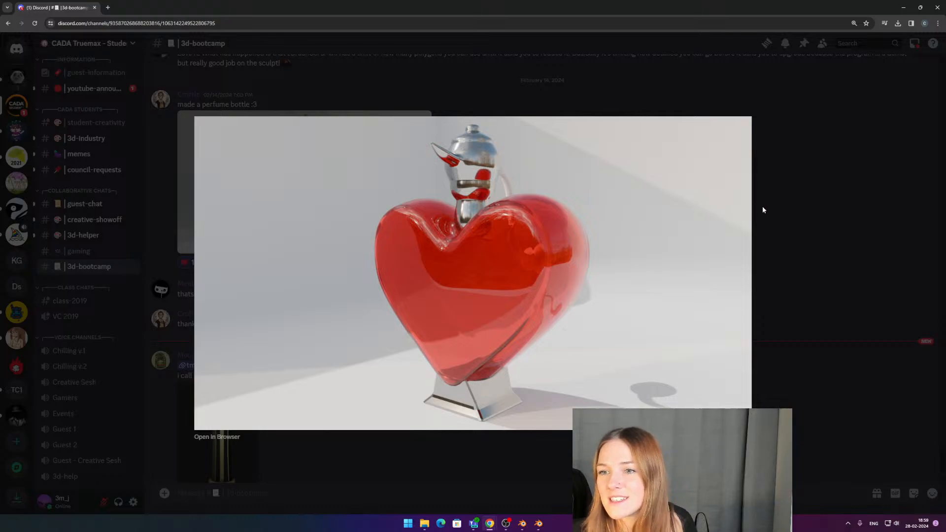
click(806, 227)
Step: View the posted Anubis blade image enlarged, inspect its black, gold and blue colouring close up, and close it
scroll(326, 182, down, 3)
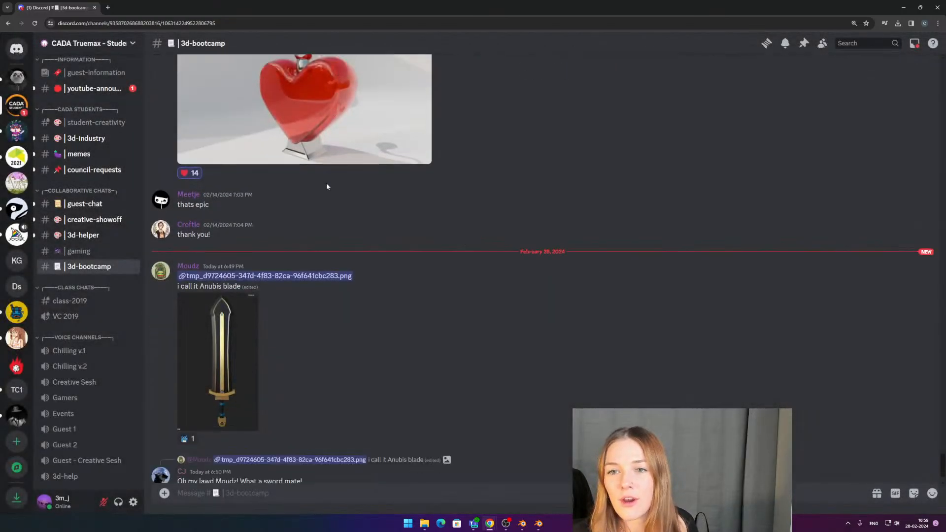
click(246, 272)
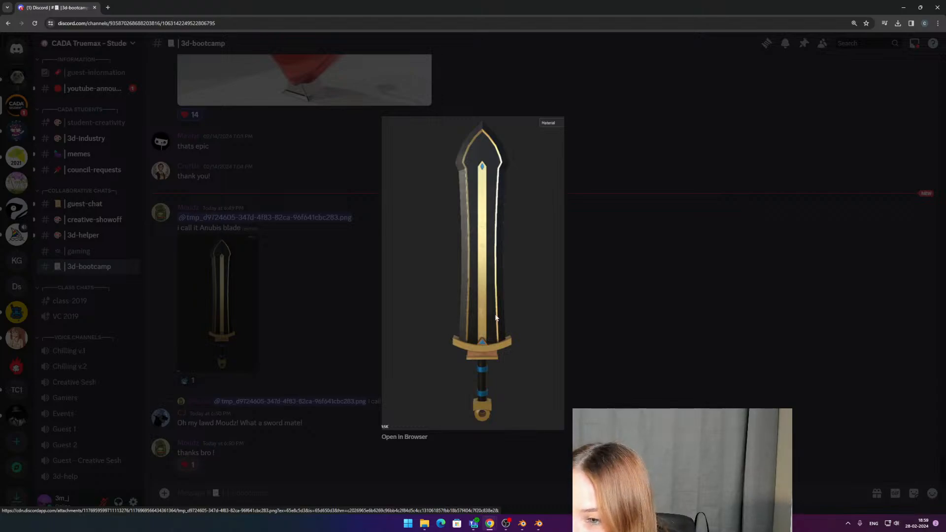
ctrl+scroll(489, 322, up, 6)
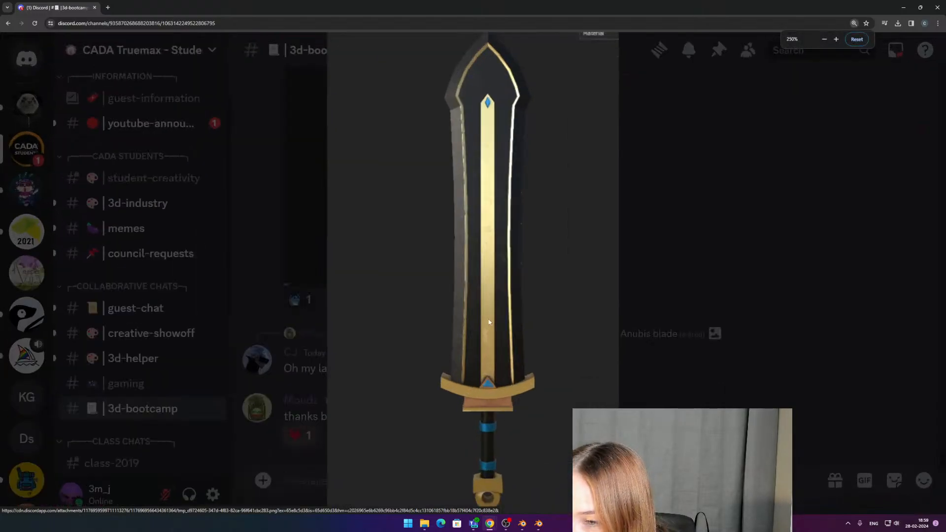
ctrl+scroll(559, 330, down, 4)
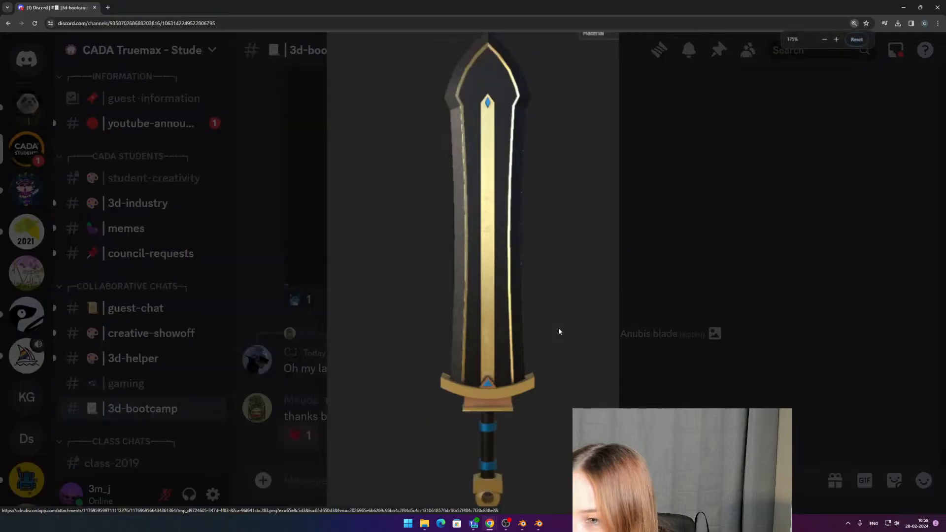
ctrl+scroll(538, 292, up, 1)
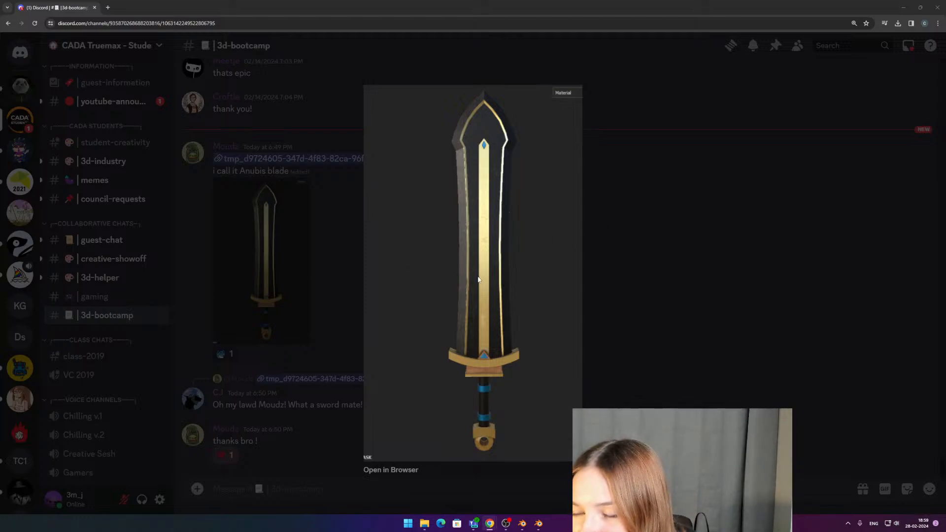
click(659, 254)
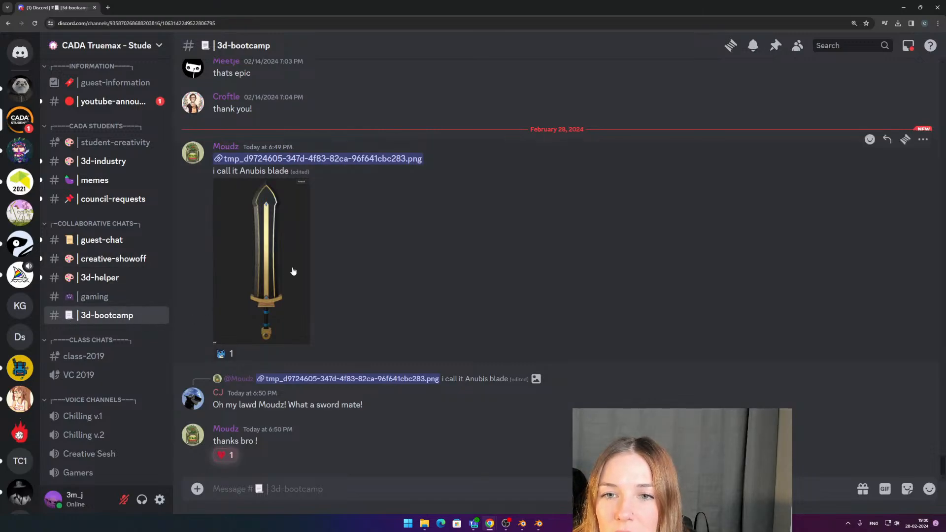
Step: Look through the 3d-bootcamp messages and the server's channel list, and open the creative-showoff channel
scroll(345, 249, up, 6)
scroll(351, 255, down, 6)
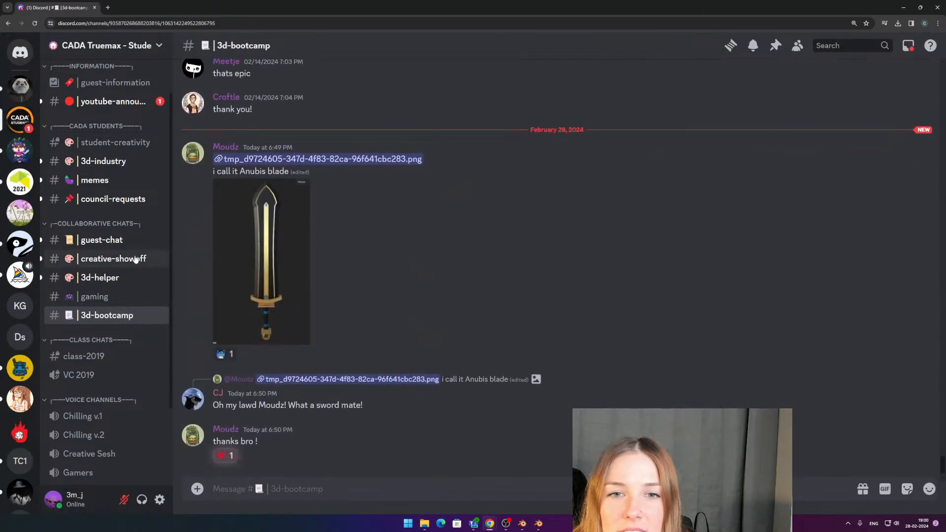
scroll(108, 246, down, 2)
scroll(380, 238, up, 8)
scroll(360, 256, down, 4)
scroll(359, 256, down, 5)
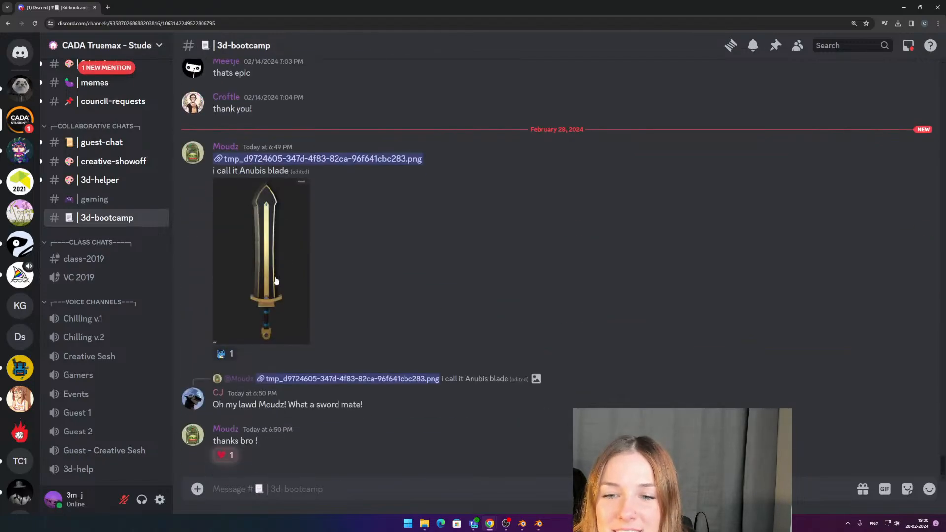
scroll(118, 207, up, 2)
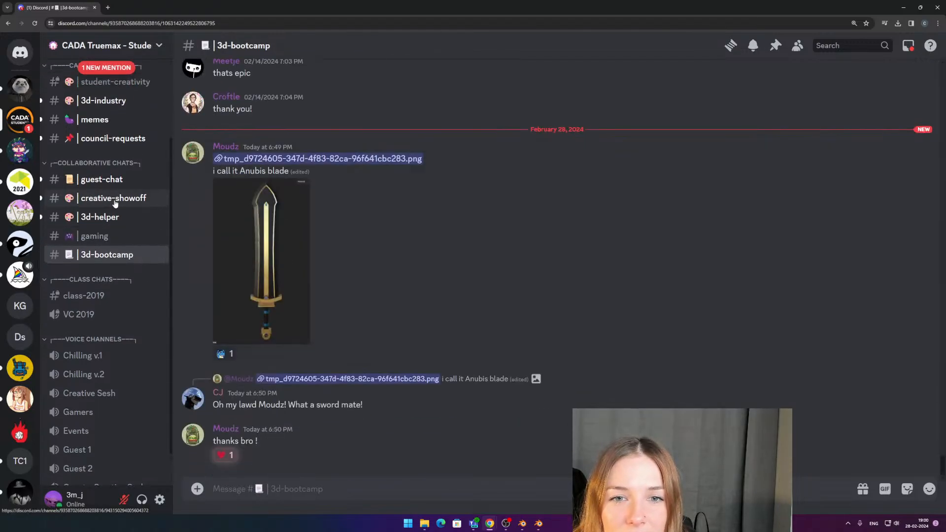
click(114, 201)
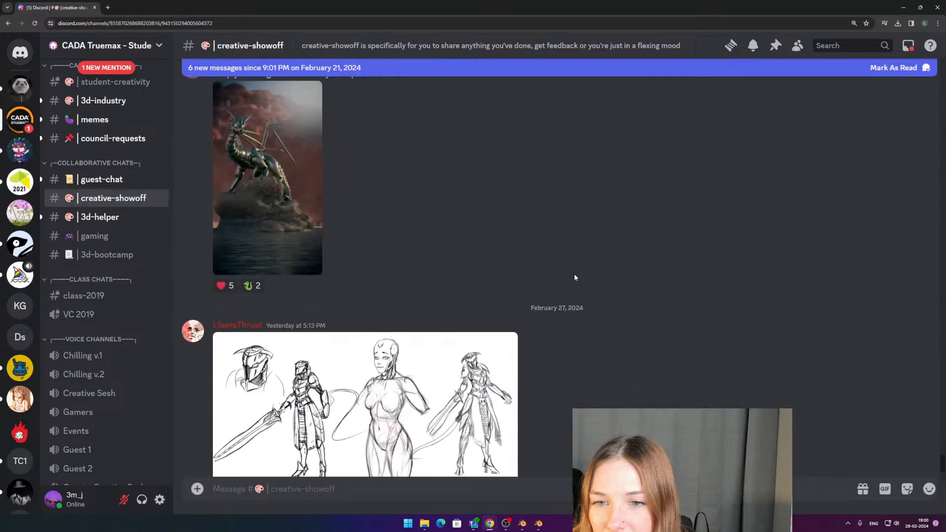
Step: Browse the recent and older artwork posts in creative-showoff, and return to the 3d-bootcamp channel
scroll(574, 278, up, 2)
scroll(537, 279, down, 4)
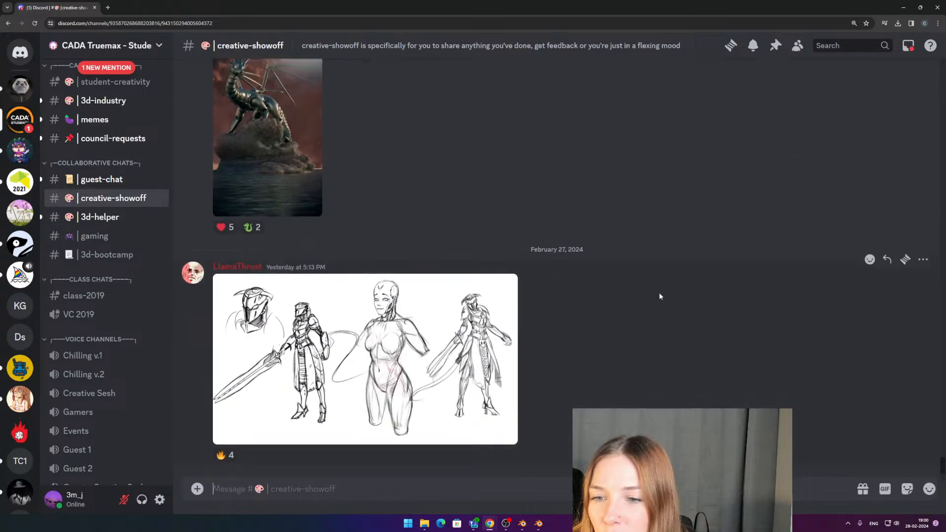
scroll(715, 343, up, 12)
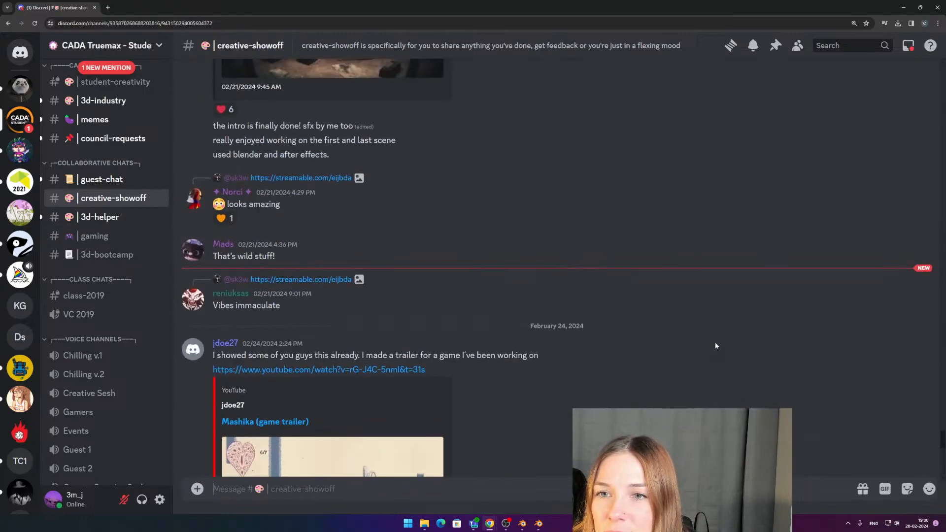
scroll(715, 345, up, 15)
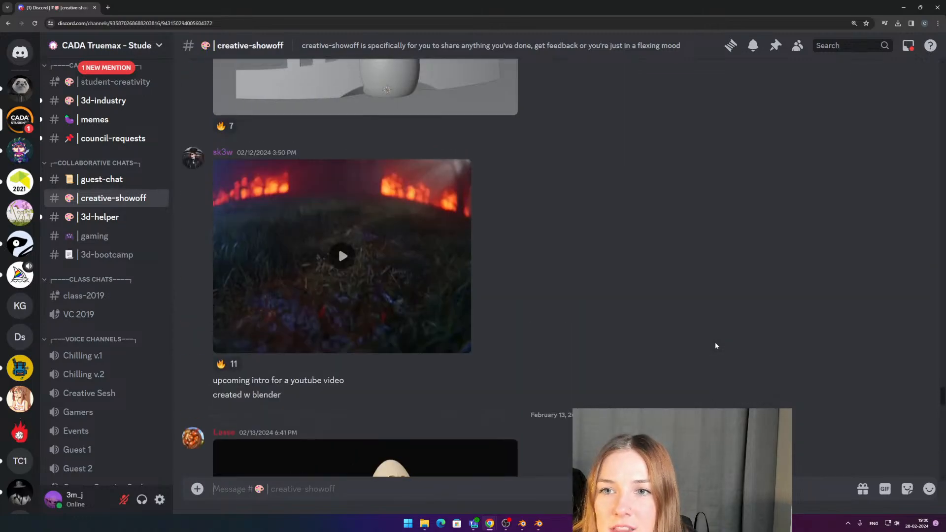
scroll(716, 344, up, 15)
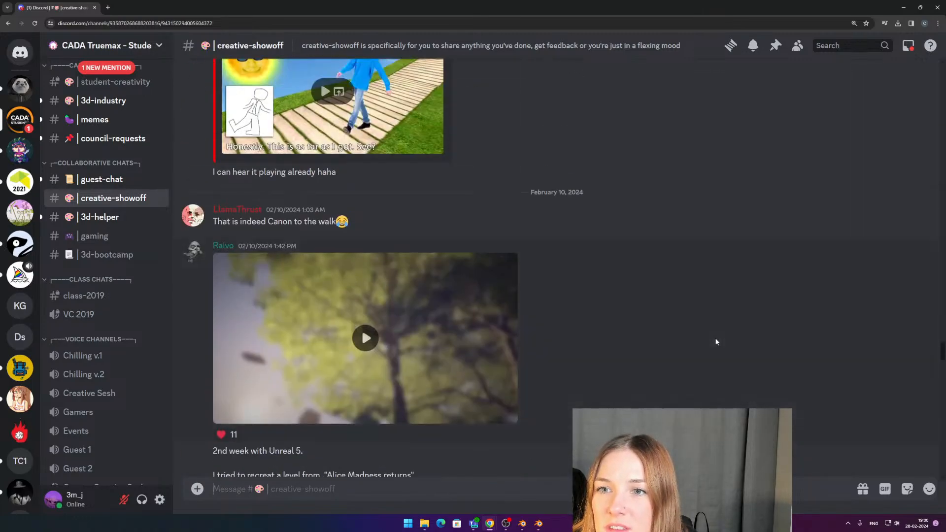
scroll(415, 188, up, 15)
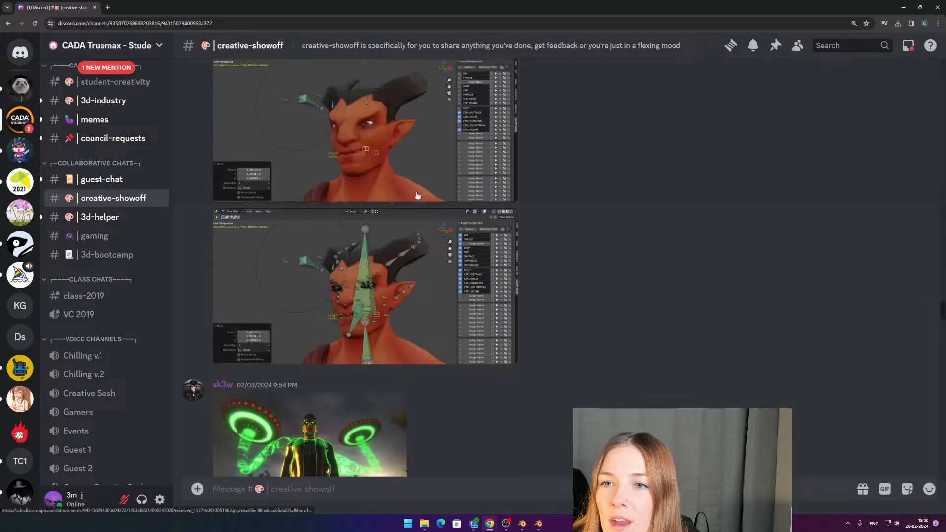
scroll(427, 199, down, 15)
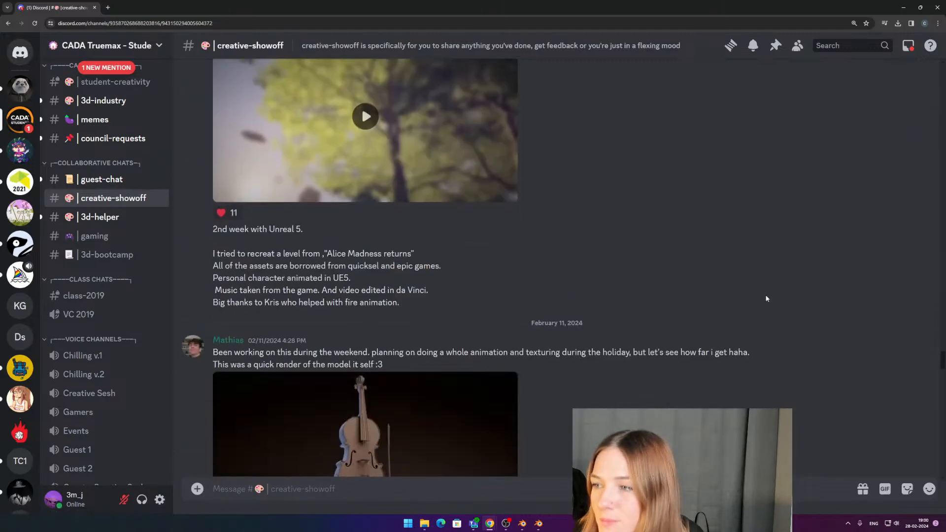
scroll(690, 391, down, 15)
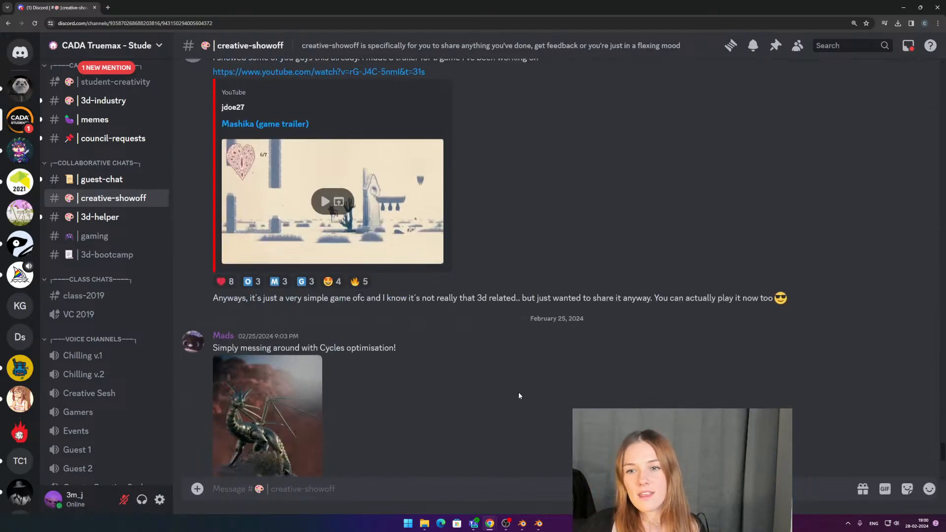
scroll(518, 393, down, 2)
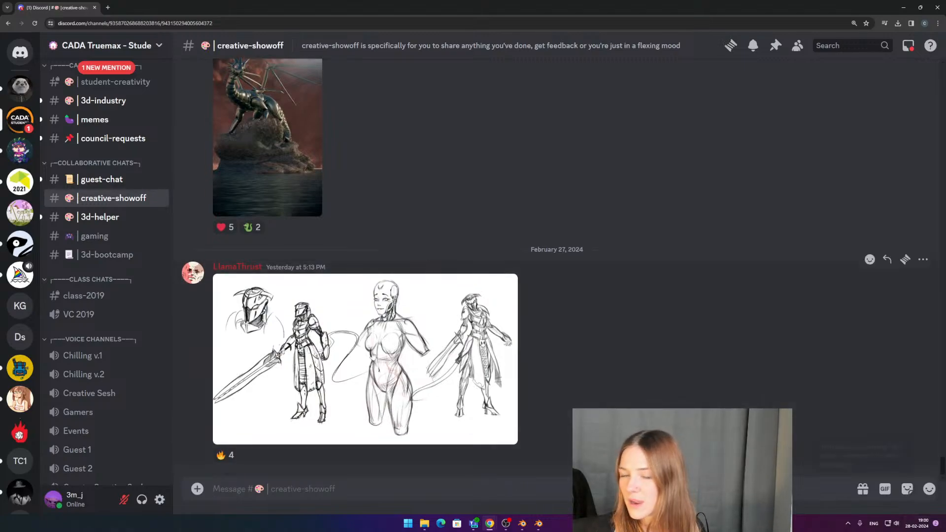
click(103, 256)
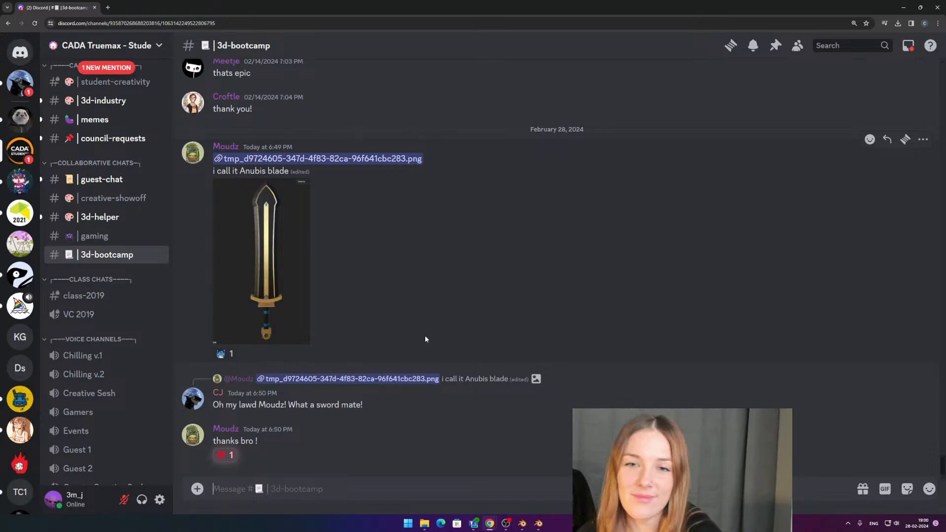
key(alt+Tab)
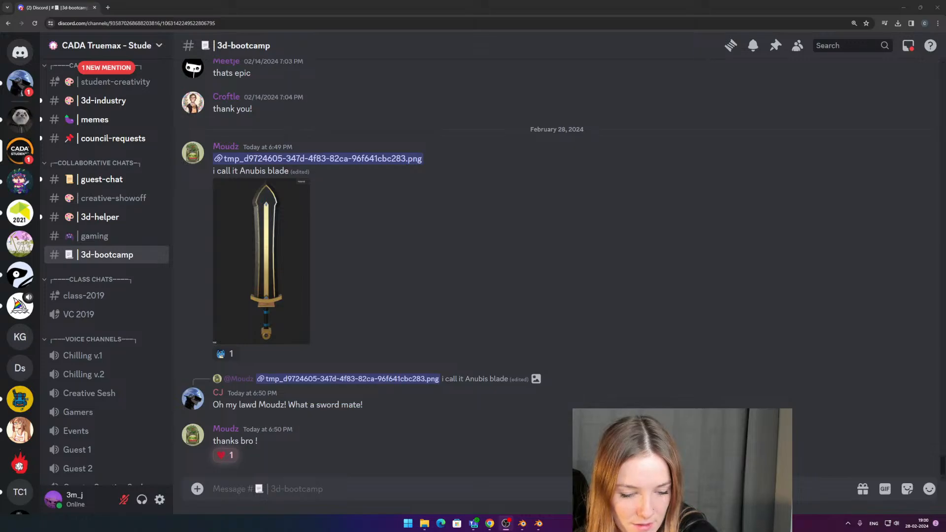